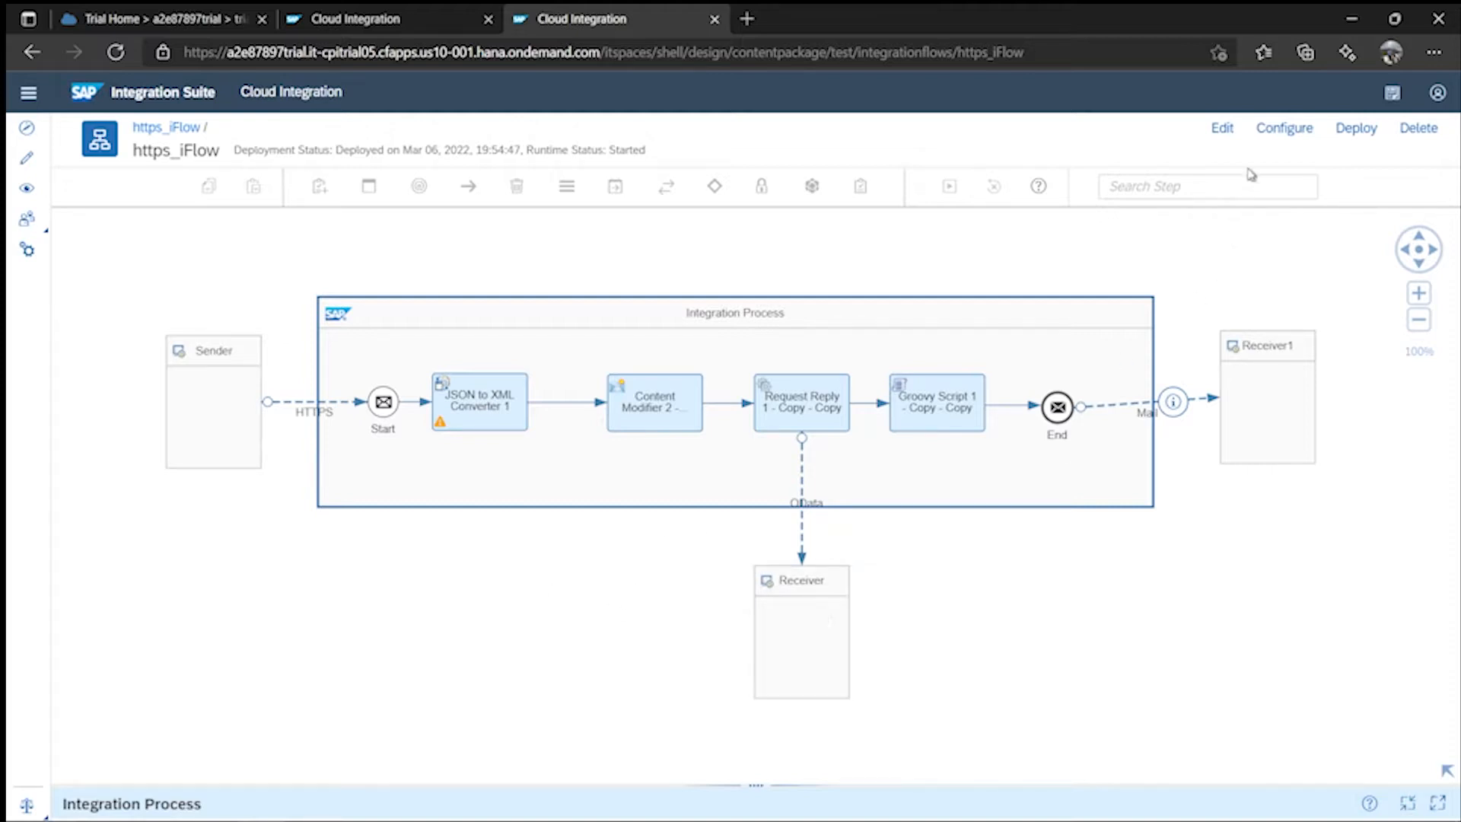
- Put https_iFlow into edit mode and start saving it as a new version (1.0.1 proposed)
{"action": "left_click", "coordinate": [1221, 141]}
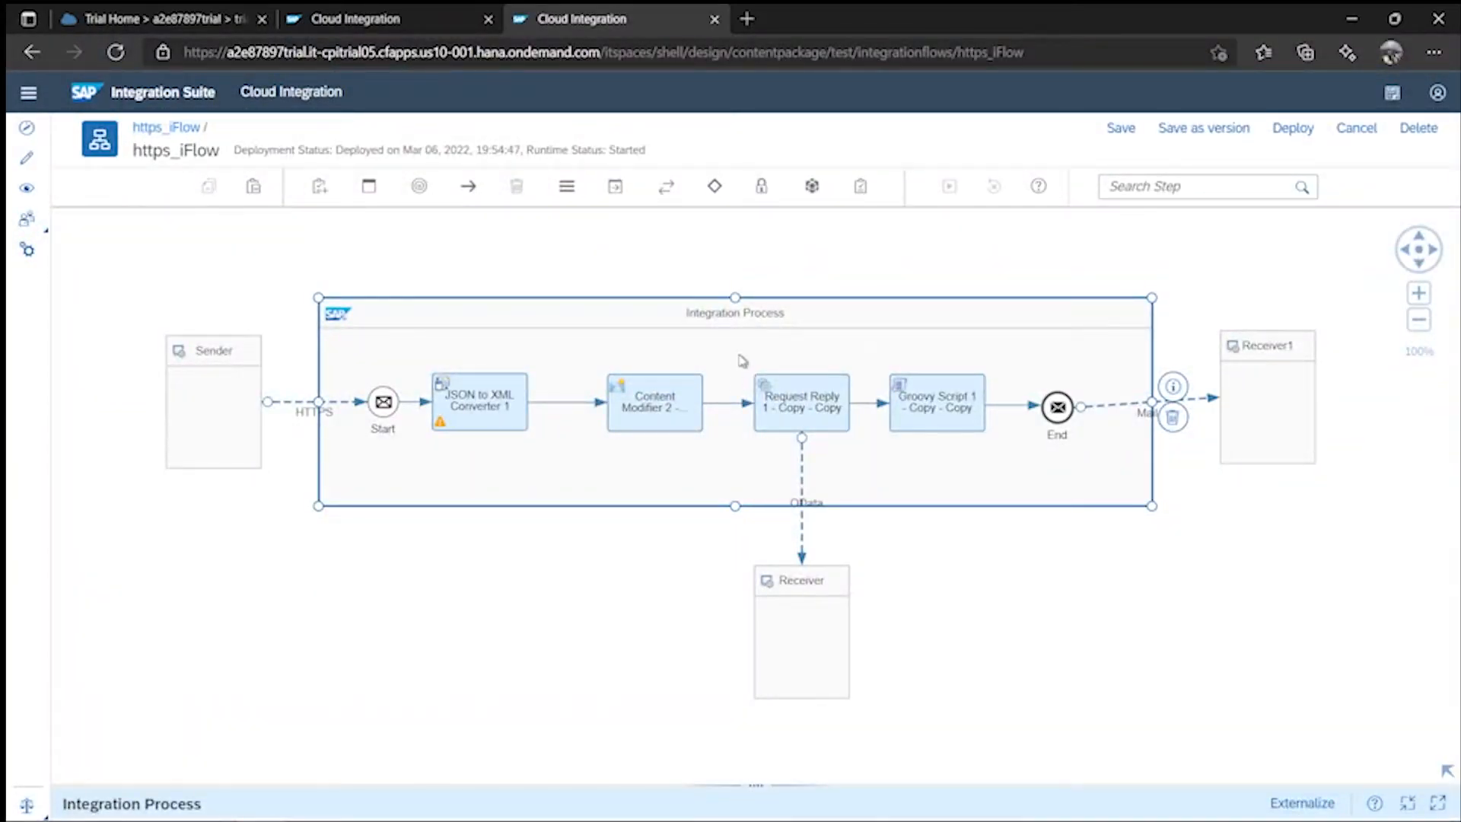
{"action": "mouse_move", "coordinate": [733, 329]}
{"action": "left_mouse_down"}
{"action": "mouse_move", "coordinate": [783, 357]}
{"action": "mouse_move", "coordinate": [719, 358]}
{"action": "mouse_move", "coordinate": [734, 329]}
{"action": "left_mouse_up"}
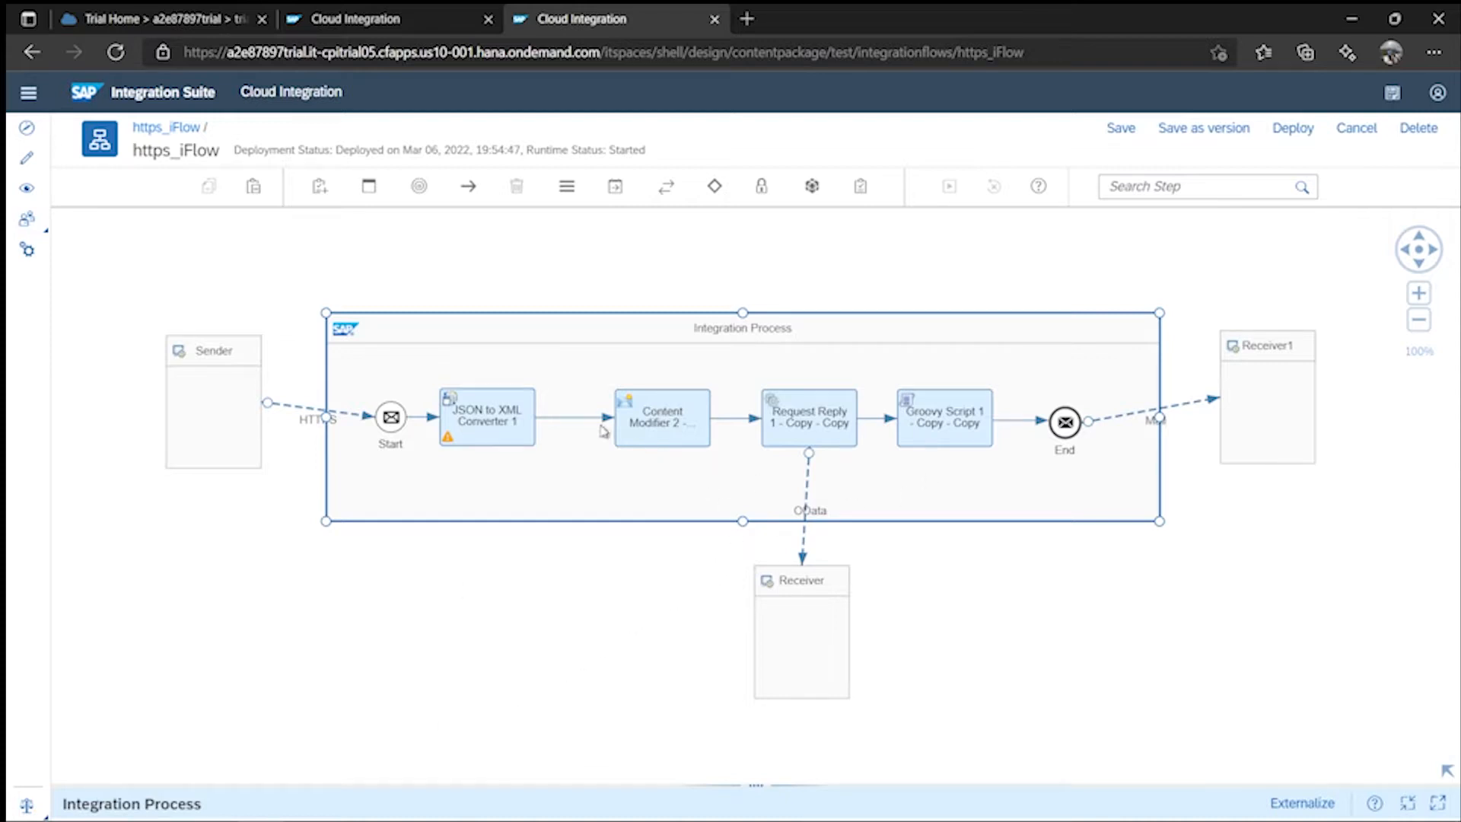
{"action": "left_click", "coordinate": [369, 187]}
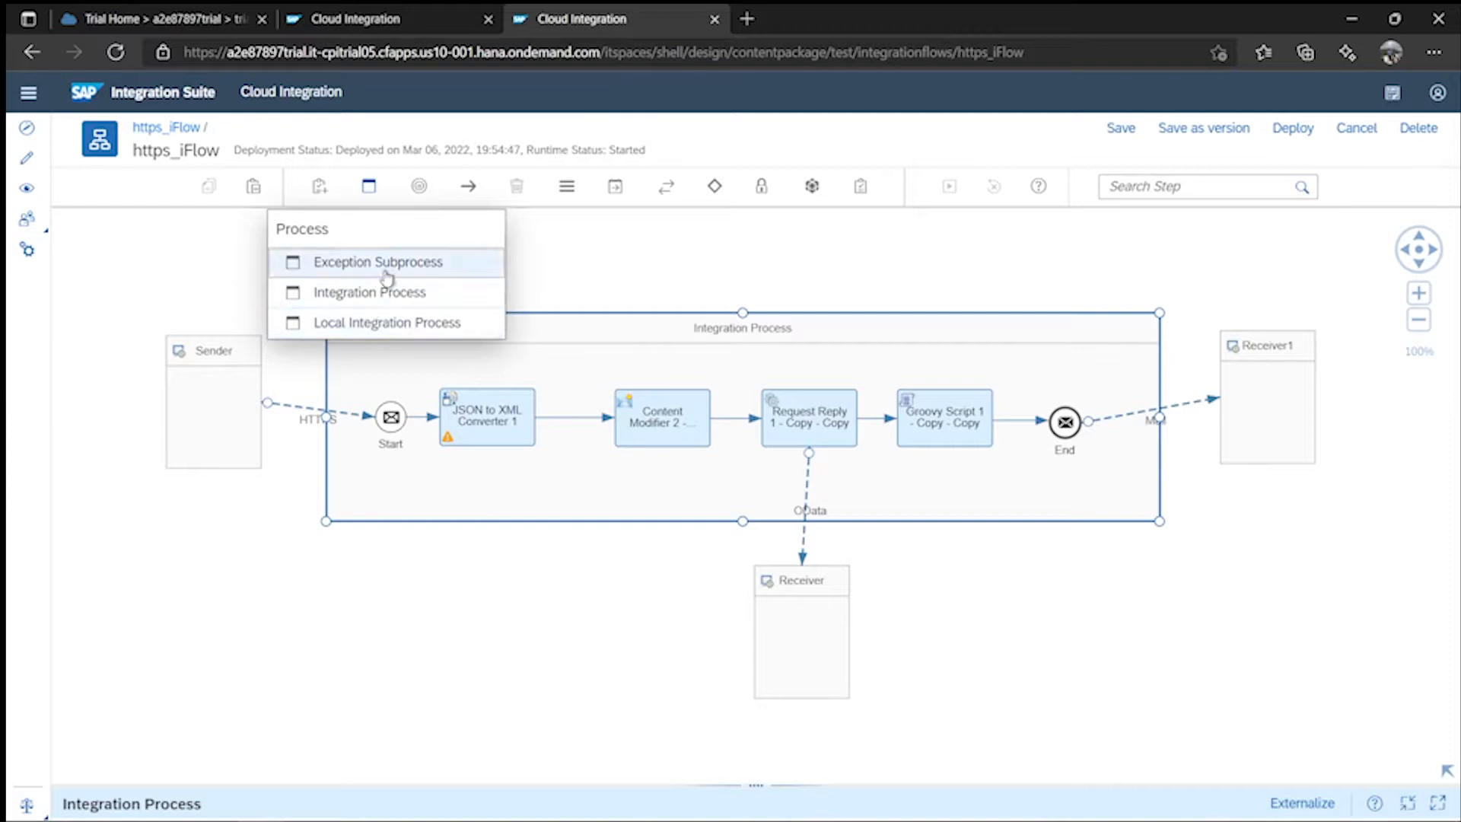
{"action": "left_click", "coordinate": [959, 254]}
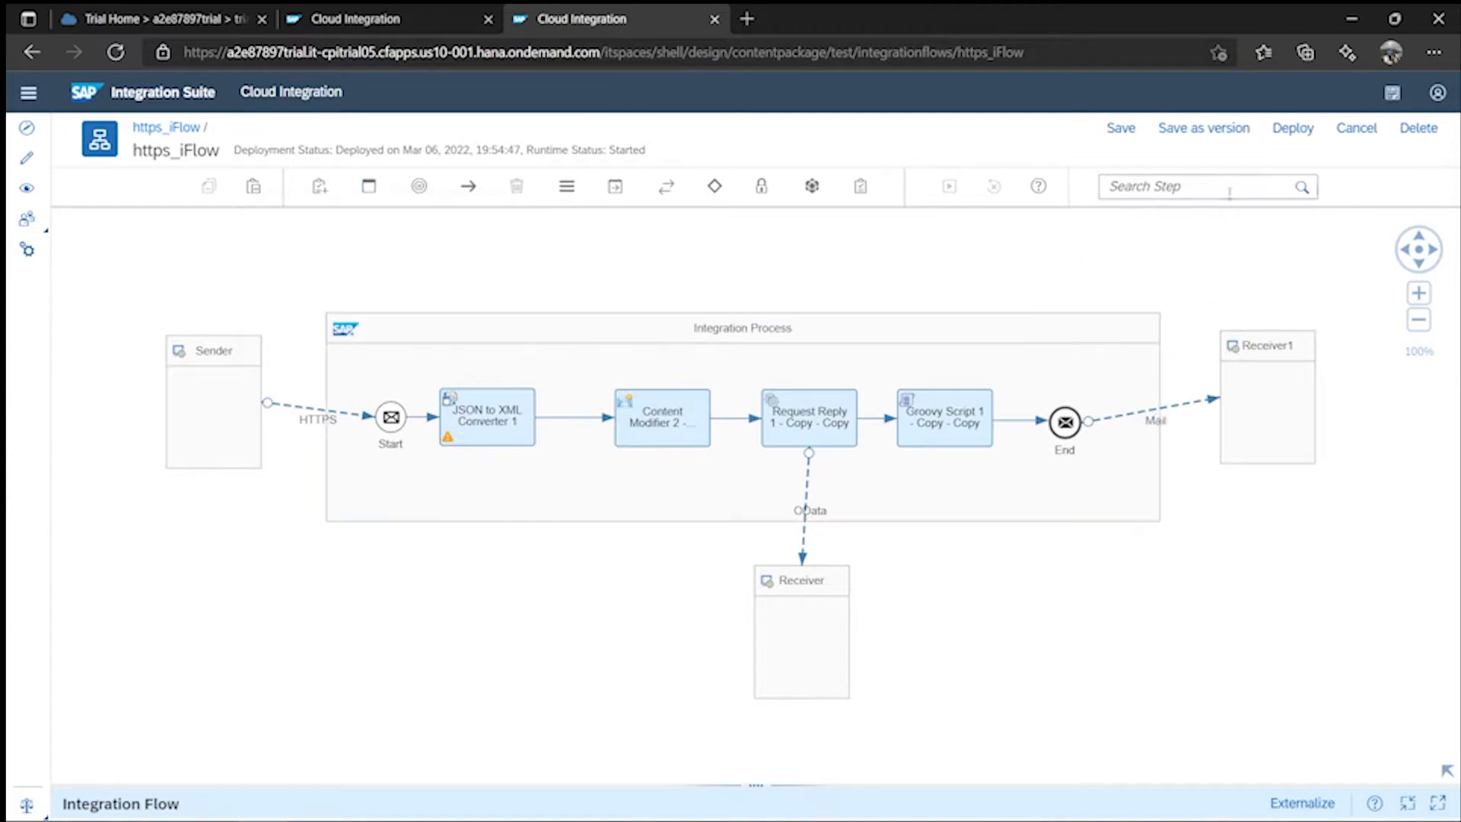
{"action": "left_click", "coordinate": [1201, 131]}
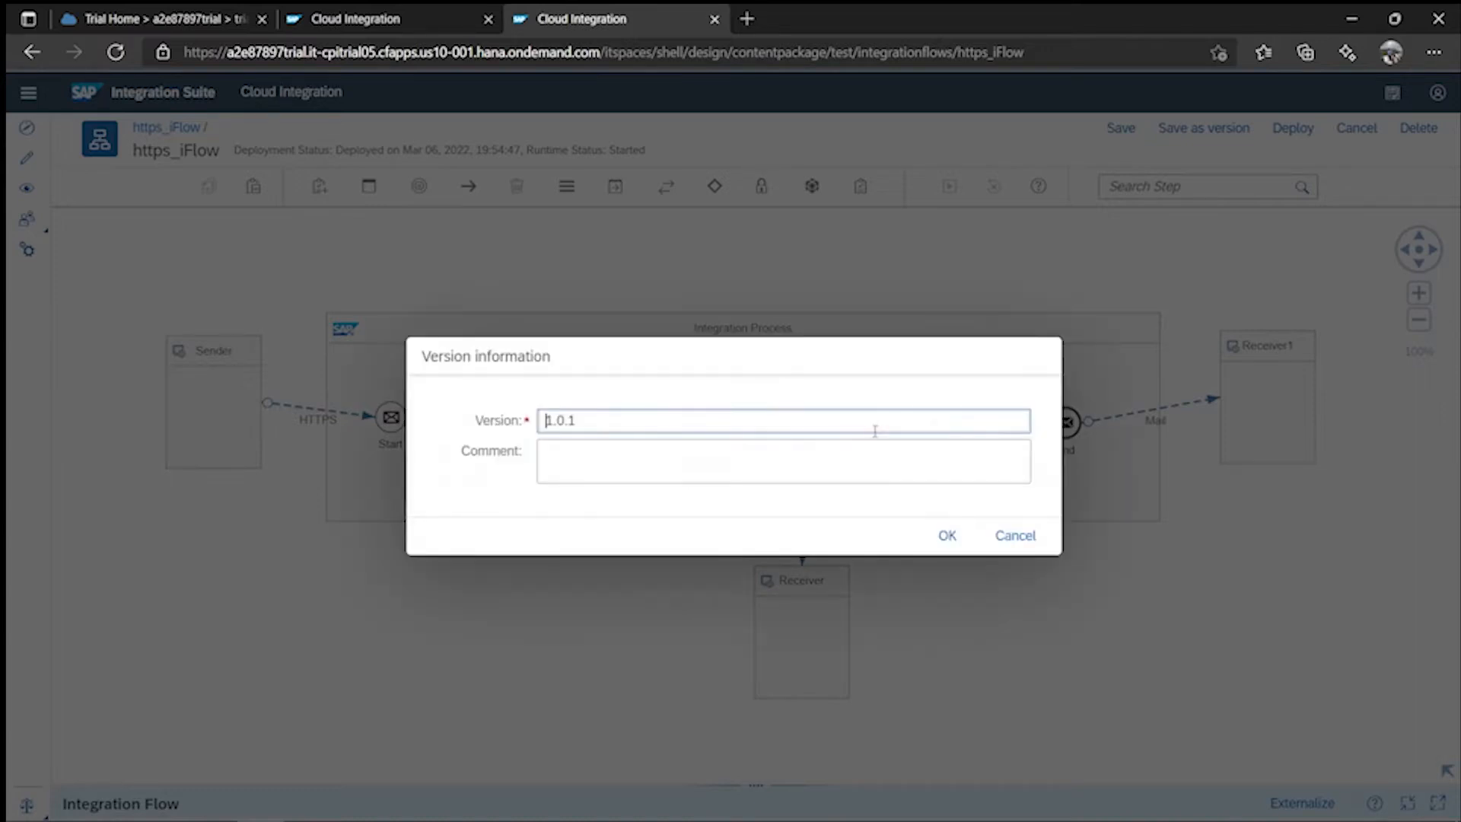
- Change the version to 1.0.0, add the comment 'Without Exception handling', and confirm the save
{"action": "left_click", "coordinate": [583, 420]}
{"action": "key", "text": "BackSpace"}
{"action": "type", "text": "0"}
{"action": "left_click", "coordinate": [594, 461]}
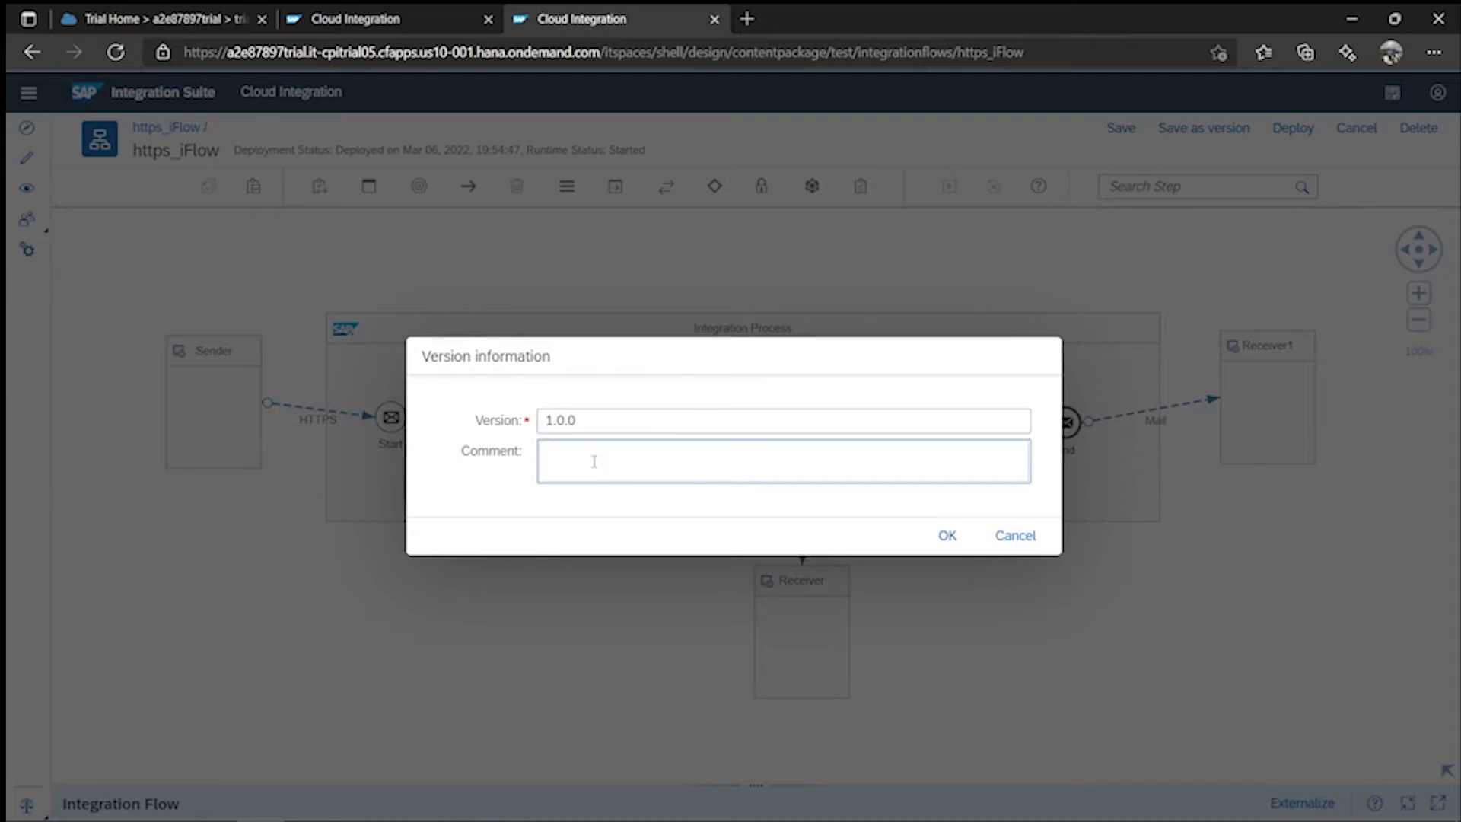
{"action": "type", "text": "Without Exception handling"}
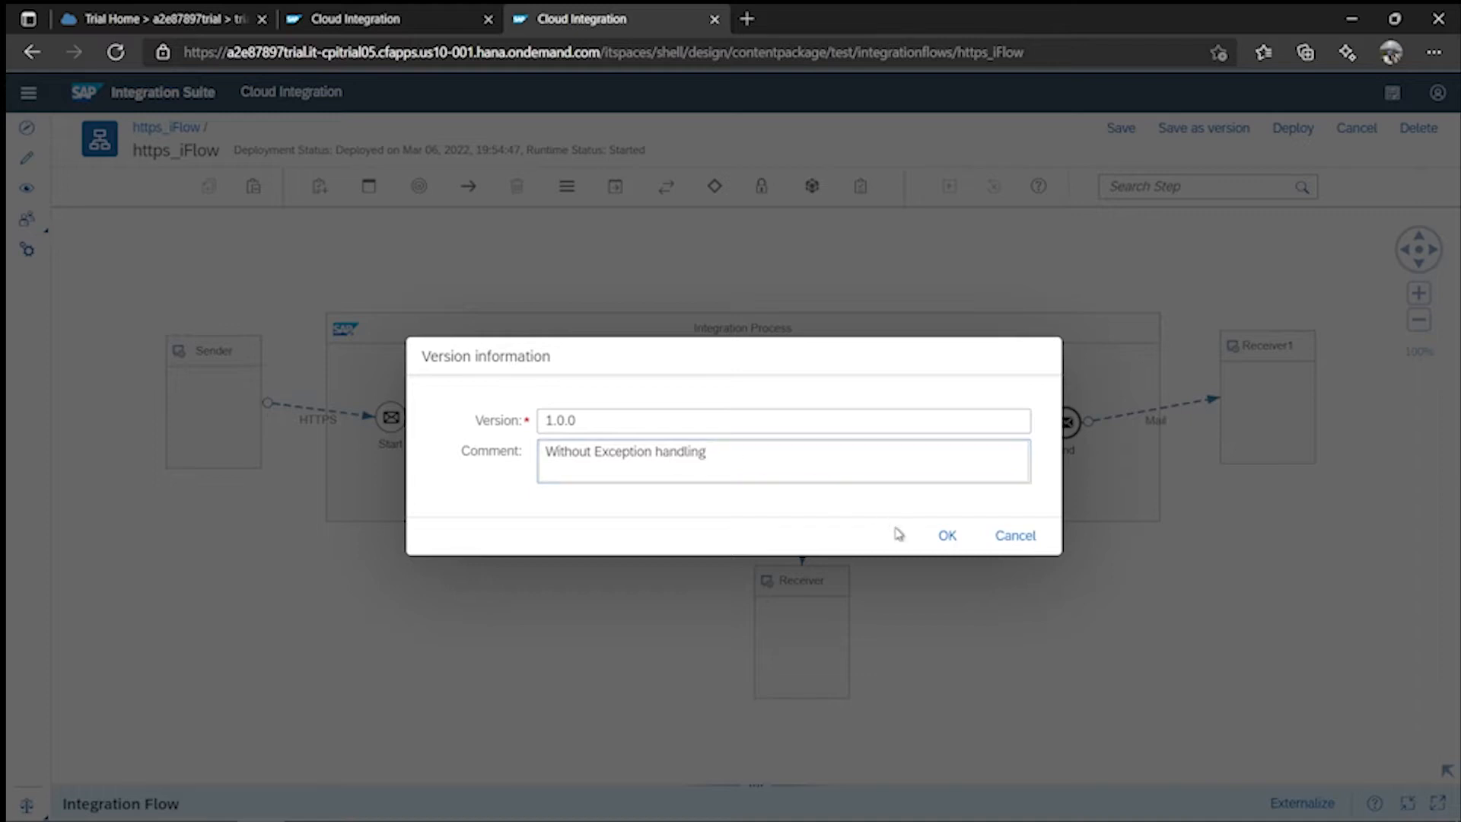
{"action": "left_click", "coordinate": [947, 541]}
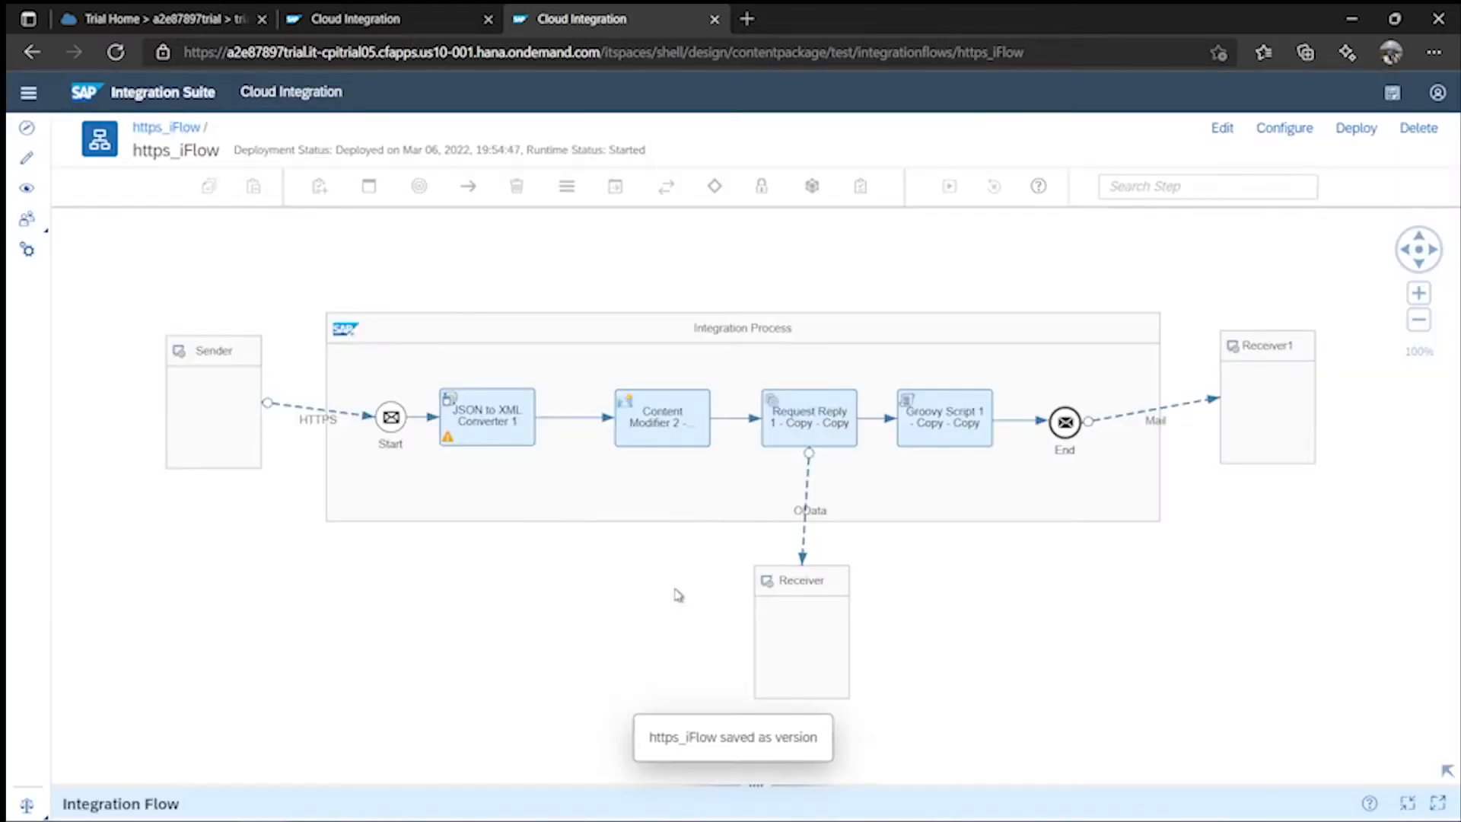
- Re-enter edit mode, make the Integration Process taller and move the OData Receiver down and right
{"action": "left_click", "coordinate": [1222, 128]}
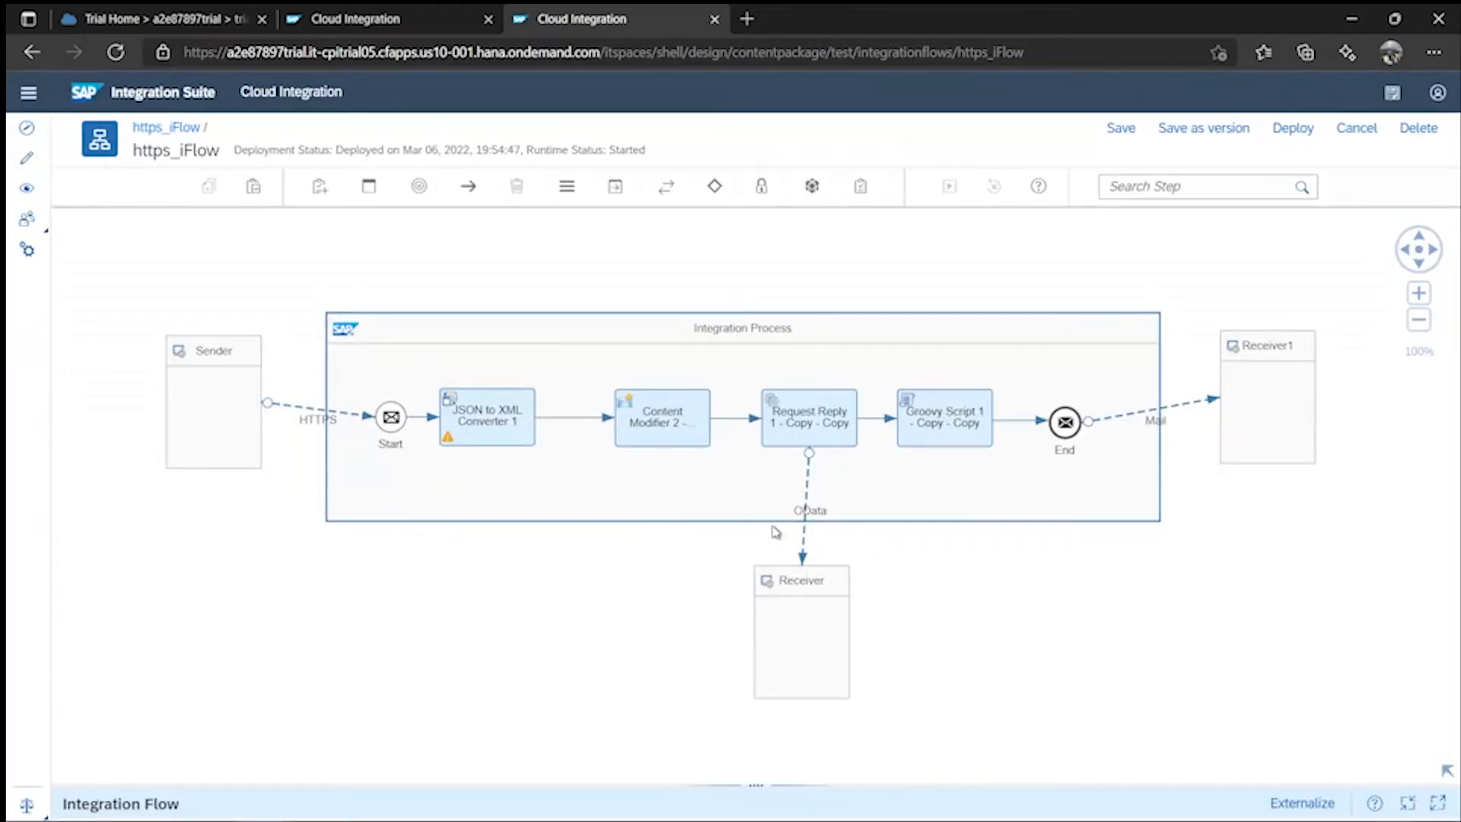
{"action": "left_click_drag", "start_coordinate": [818, 621], "coordinate": [1008, 647]}
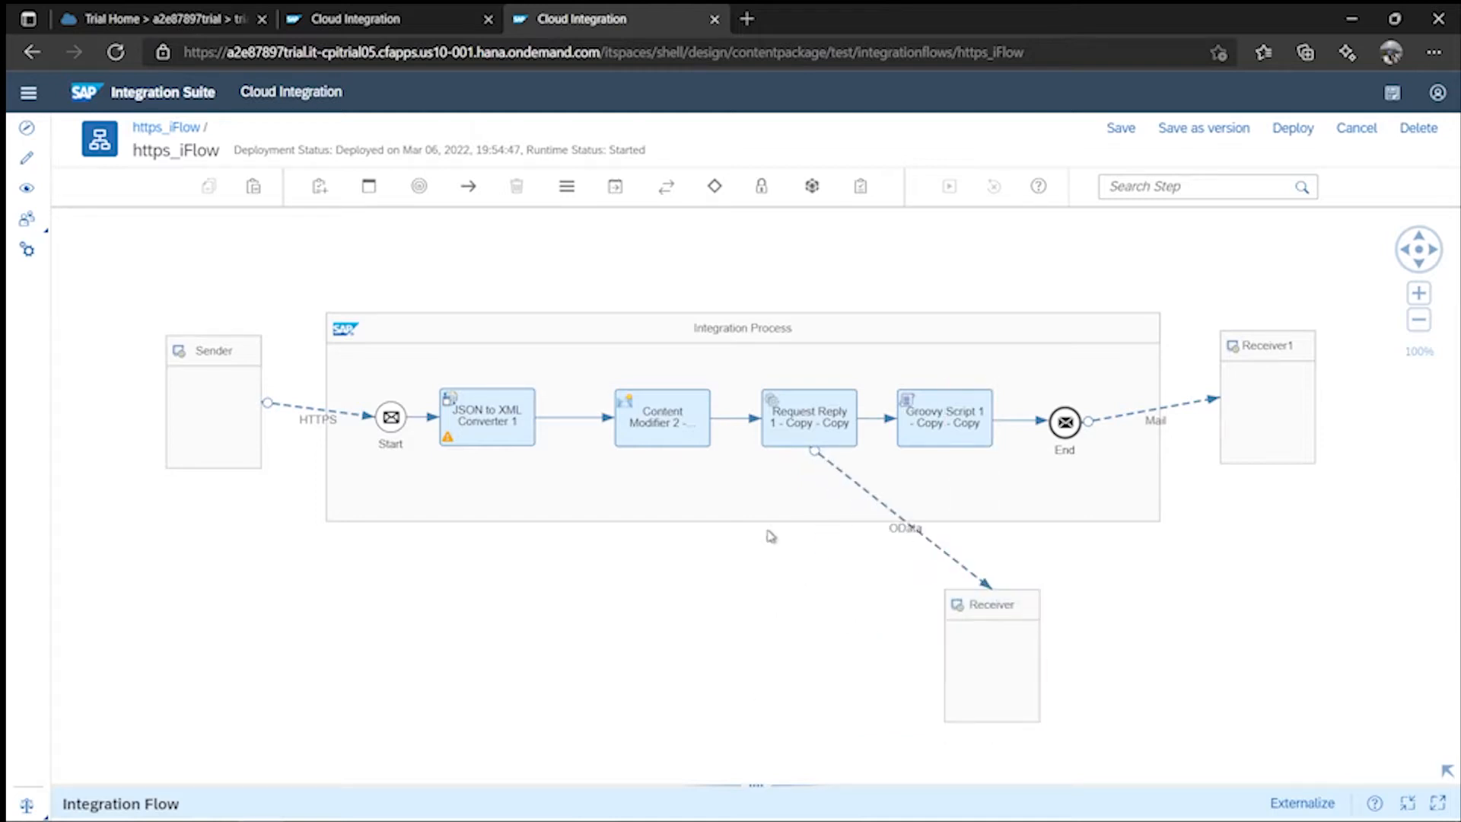
{"action": "left_click", "coordinate": [729, 517]}
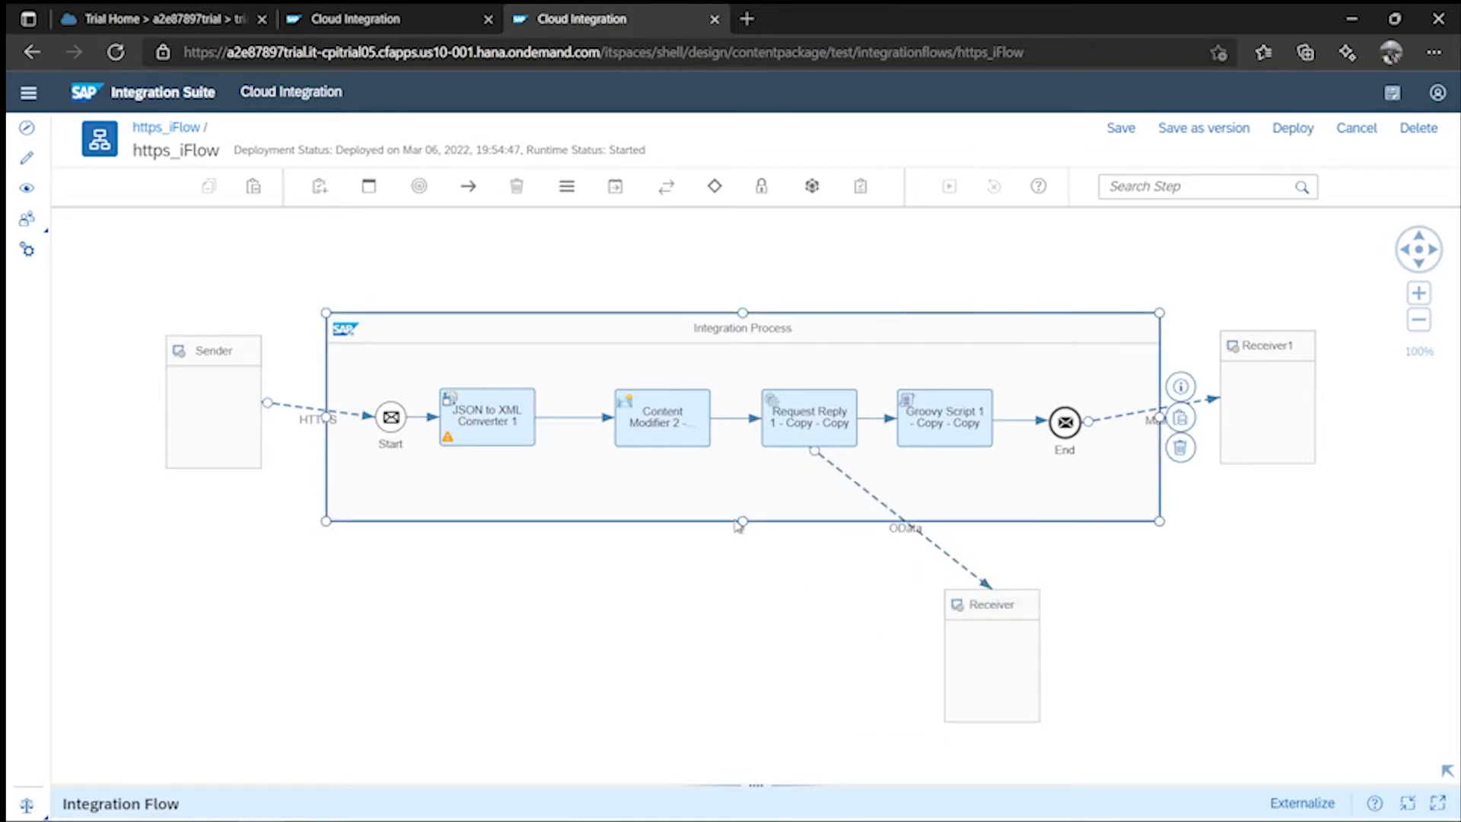
{"action": "left_click_drag", "start_coordinate": [742, 522], "coordinate": [739, 592]}
{"action": "left_click_drag", "start_coordinate": [1003, 669], "coordinate": [1039, 721]}
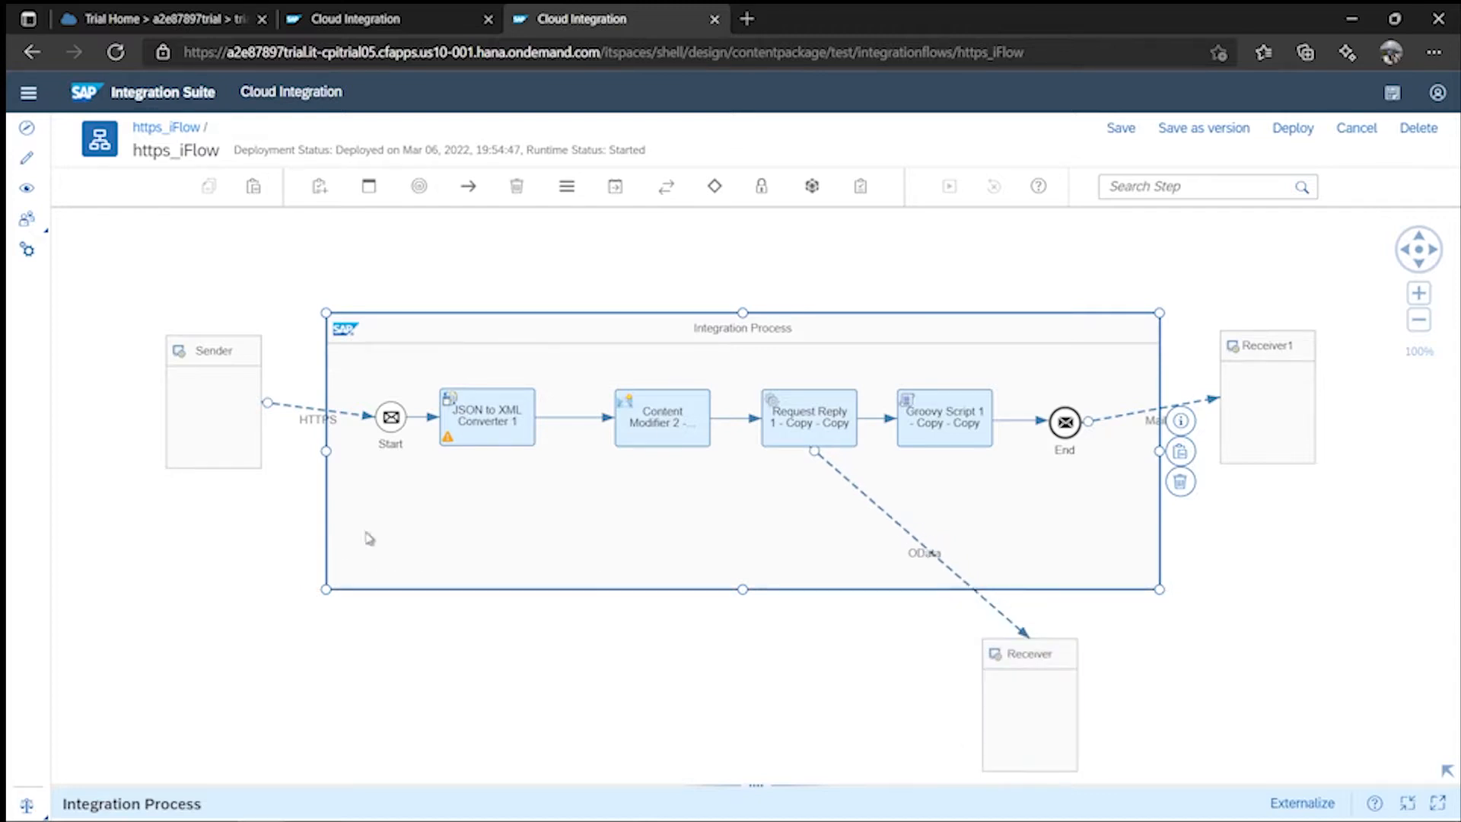
- Raise the converter, Content Modifier 2, Request Reply, Groovy Script, Start and End events into one line
{"action": "left_click", "coordinate": [499, 413]}
{"action": "left_click_drag", "start_coordinate": [500, 413], "coordinate": [505, 386]}
{"action": "left_click", "coordinate": [680, 419]}
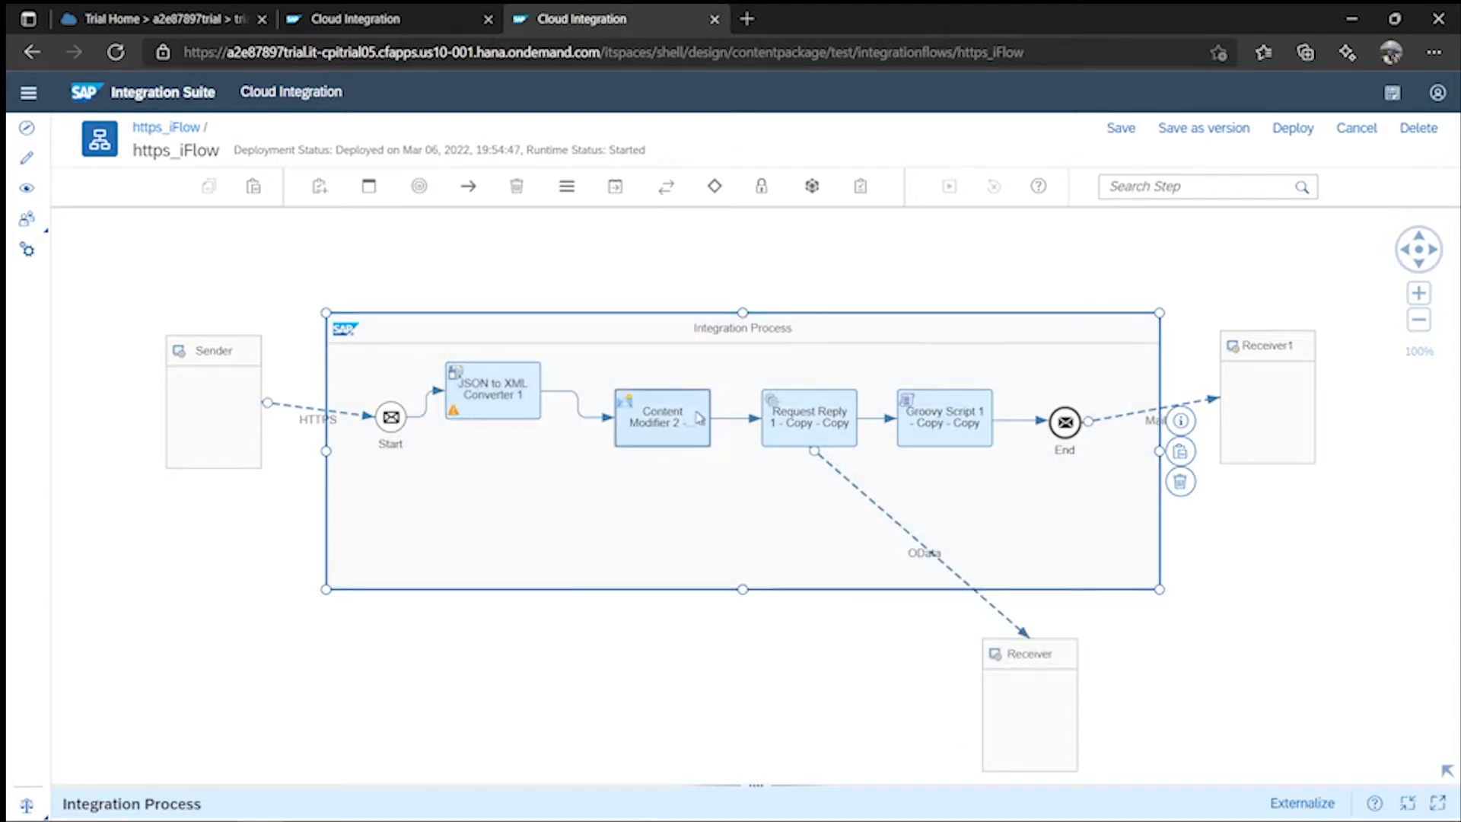
{"action": "left_click_drag", "start_coordinate": [679, 419], "coordinate": [687, 394]}
{"action": "left_click", "coordinate": [815, 423]}
{"action": "left_click_drag", "start_coordinate": [815, 423], "coordinate": [820, 398]}
{"action": "left_click", "coordinate": [944, 426]}
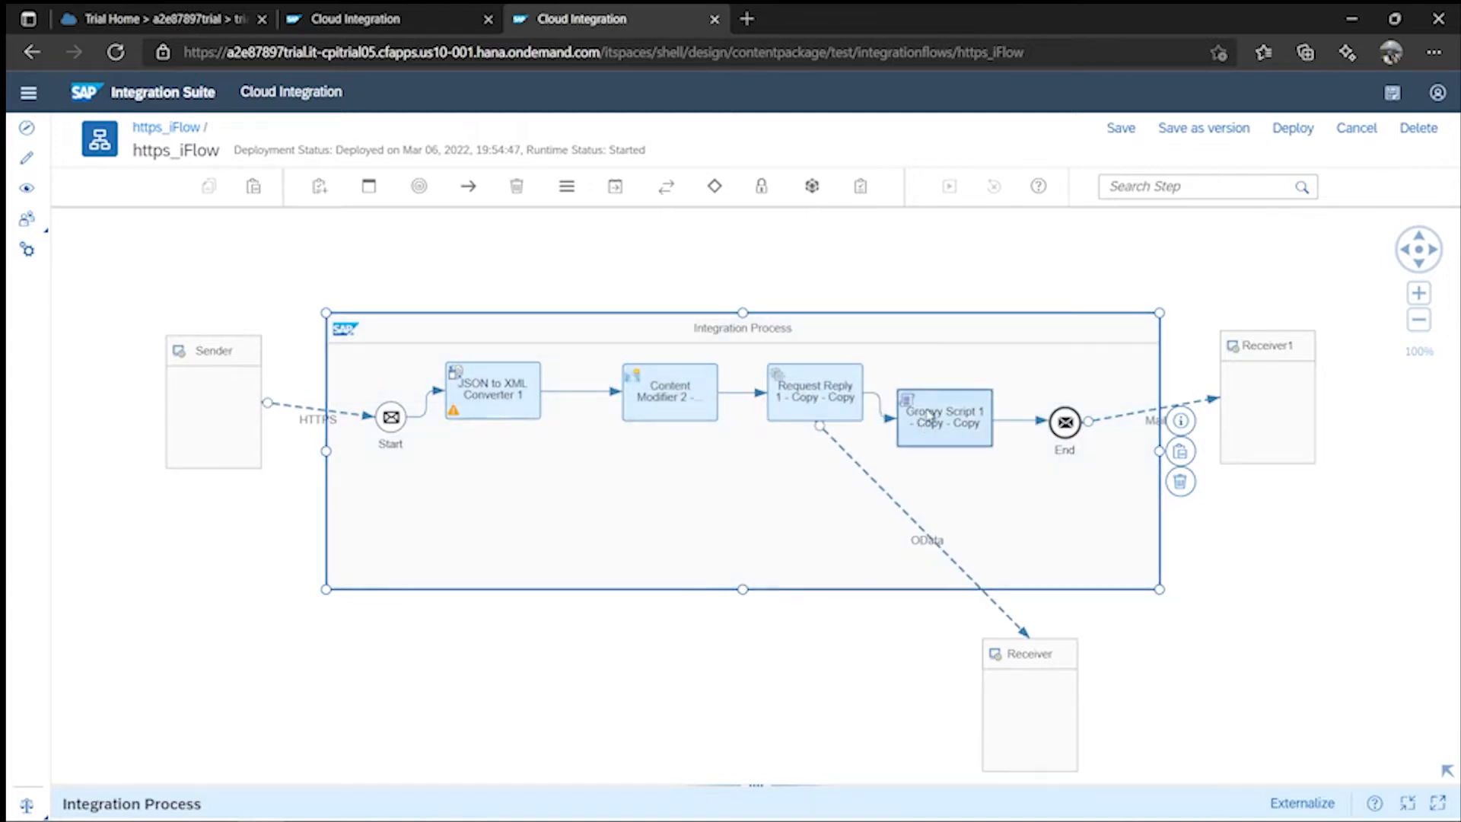
{"action": "left_click_drag", "start_coordinate": [943, 426], "coordinate": [952, 399]}
{"action": "left_click_drag", "start_coordinate": [1067, 436], "coordinate": [1074, 410]}
{"action": "left_click_drag", "start_coordinate": [391, 416], "coordinate": [385, 397]}
- Pick Exception Subprocess from the Process palette
{"action": "left_click", "coordinate": [321, 186]}
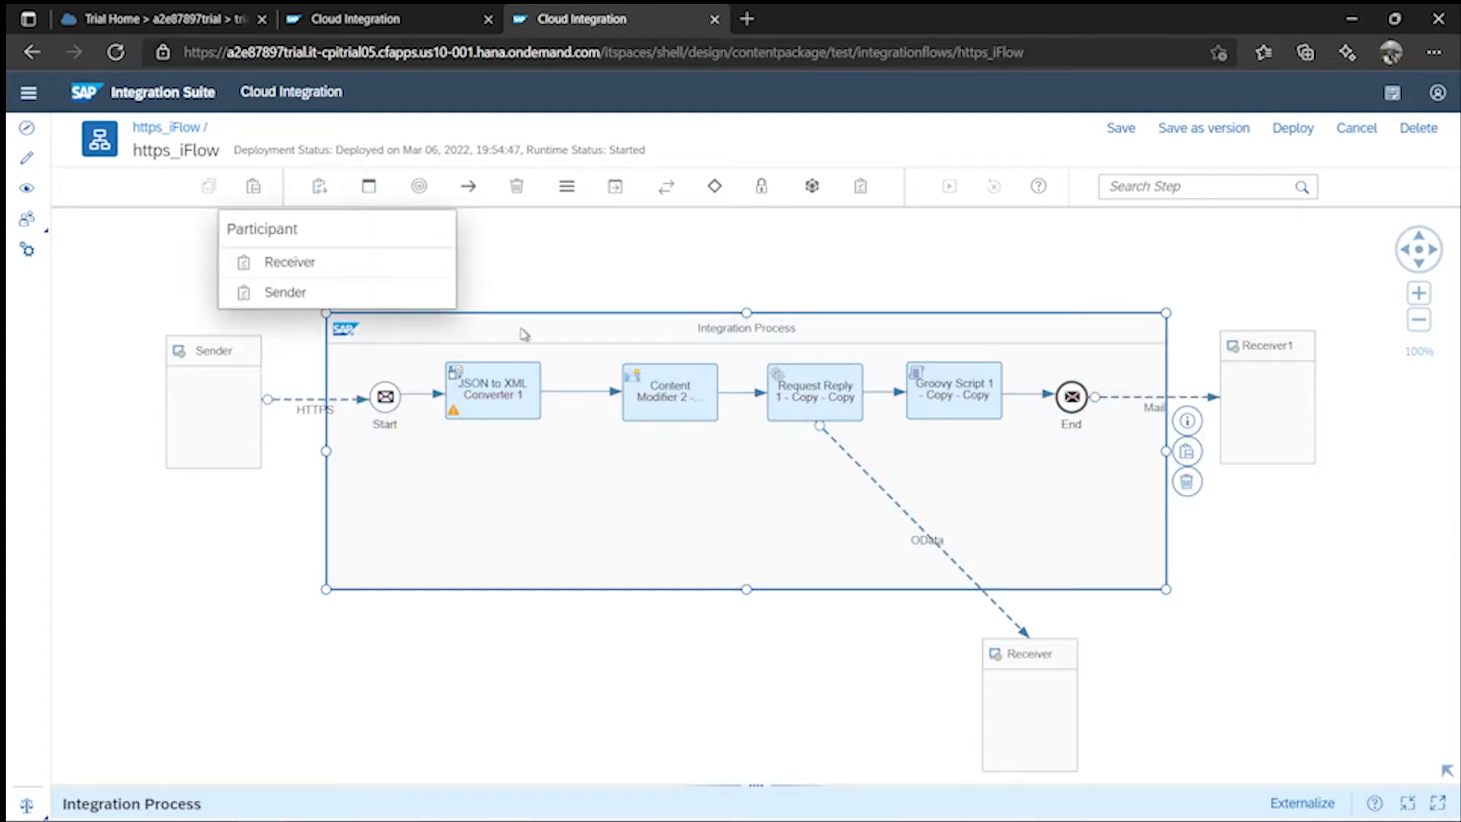
{"action": "left_click", "coordinate": [369, 187]}
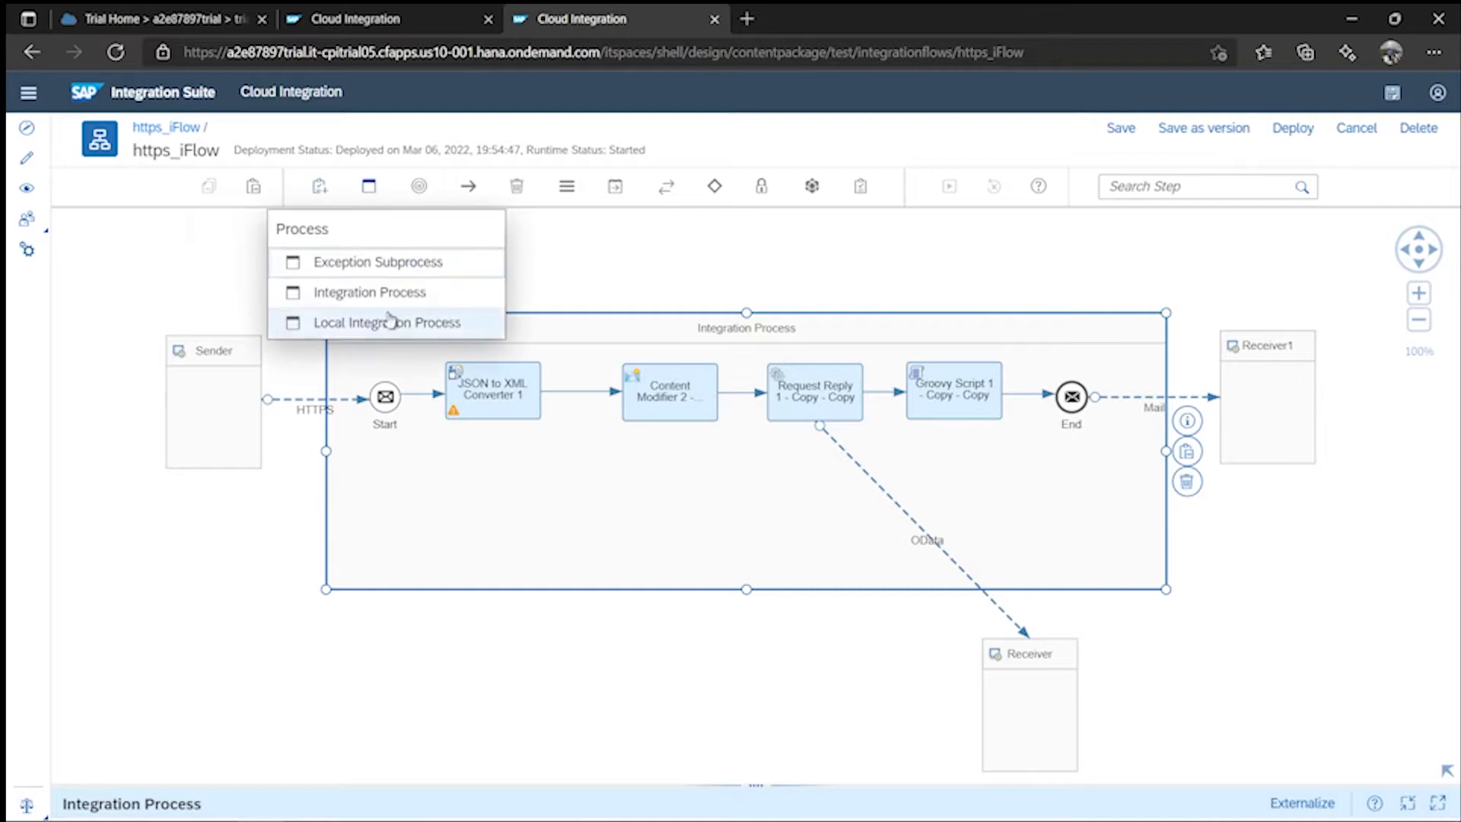
{"action": "left_click", "coordinate": [370, 258]}
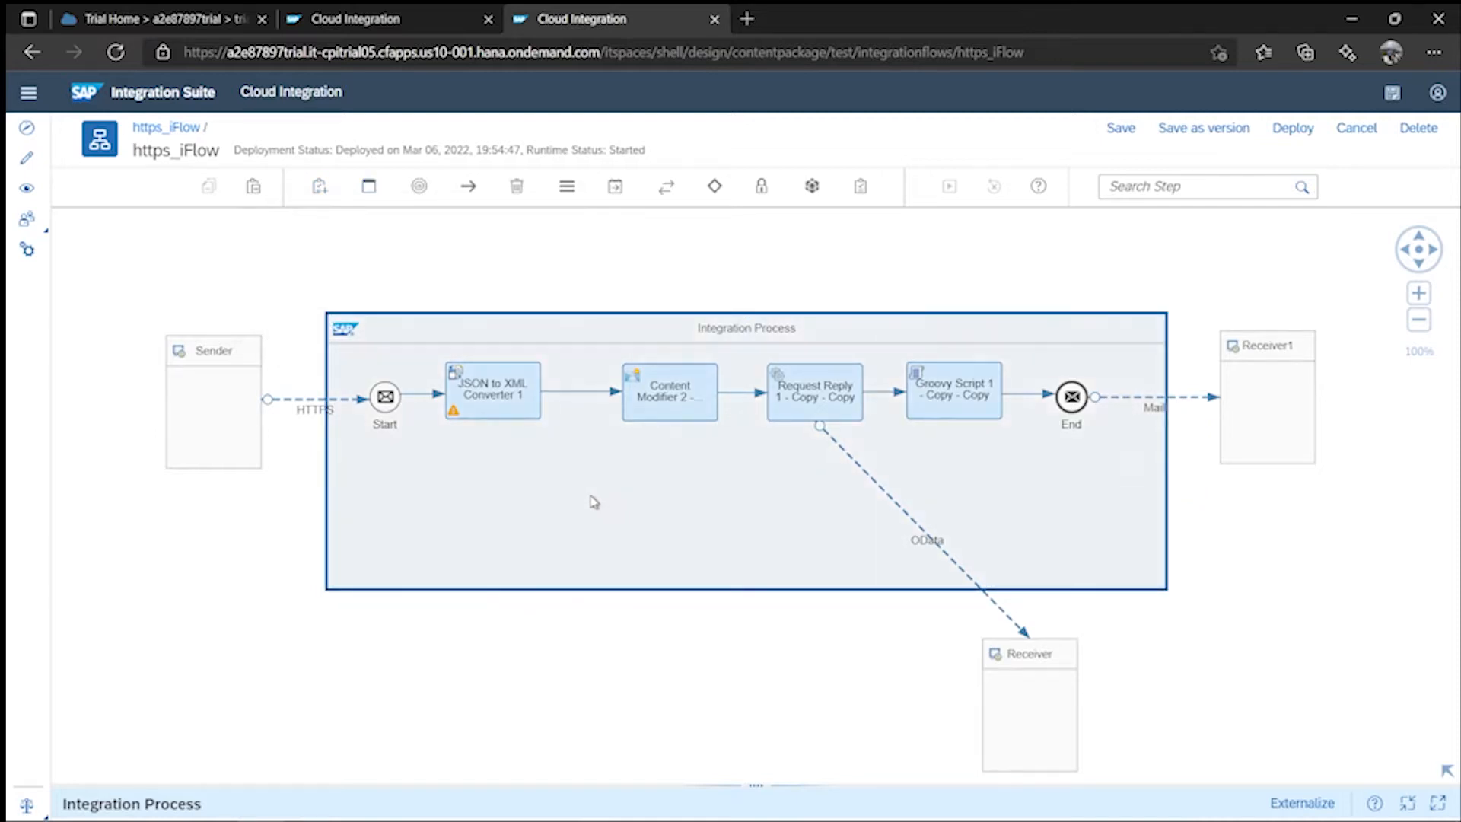
- Drop Exception Subprocess 1 below the main steps, widen it leftward and move Error Start 1 left
{"action": "left_click", "coordinate": [591, 500]}
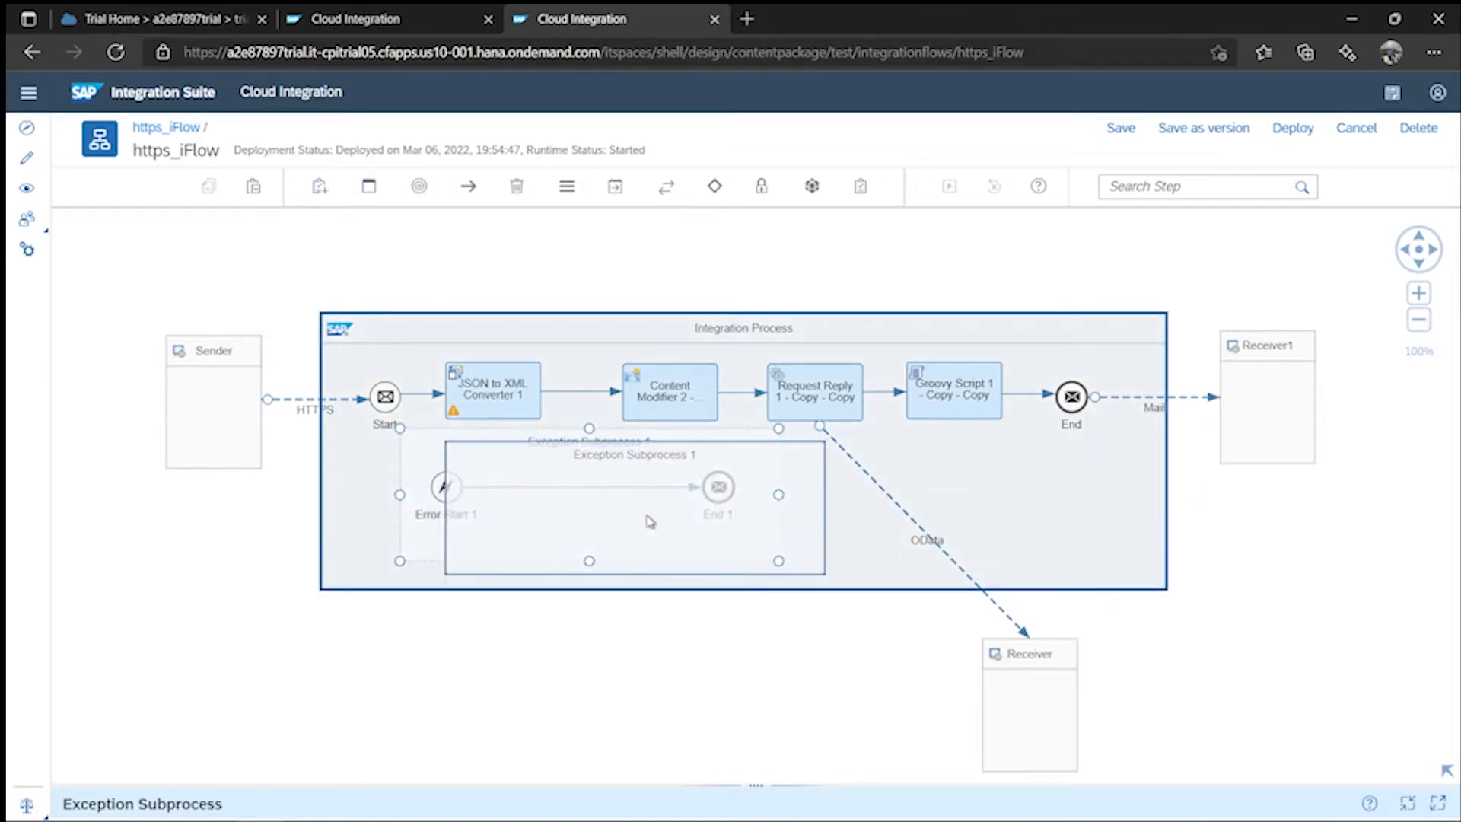
{"action": "left_click", "coordinate": [694, 502]}
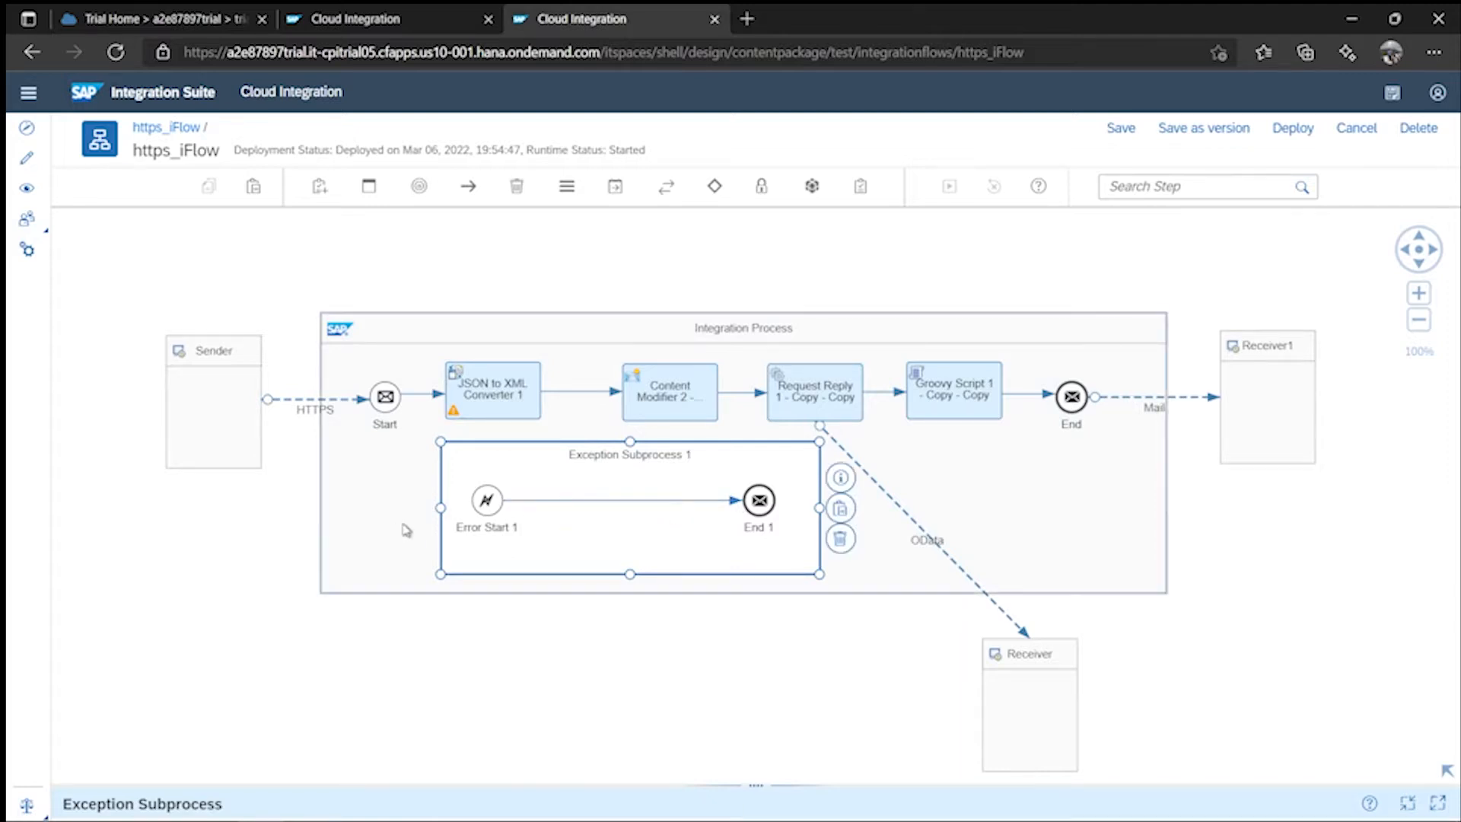
{"action": "left_click_drag", "start_coordinate": [440, 508], "coordinate": [370, 508]}
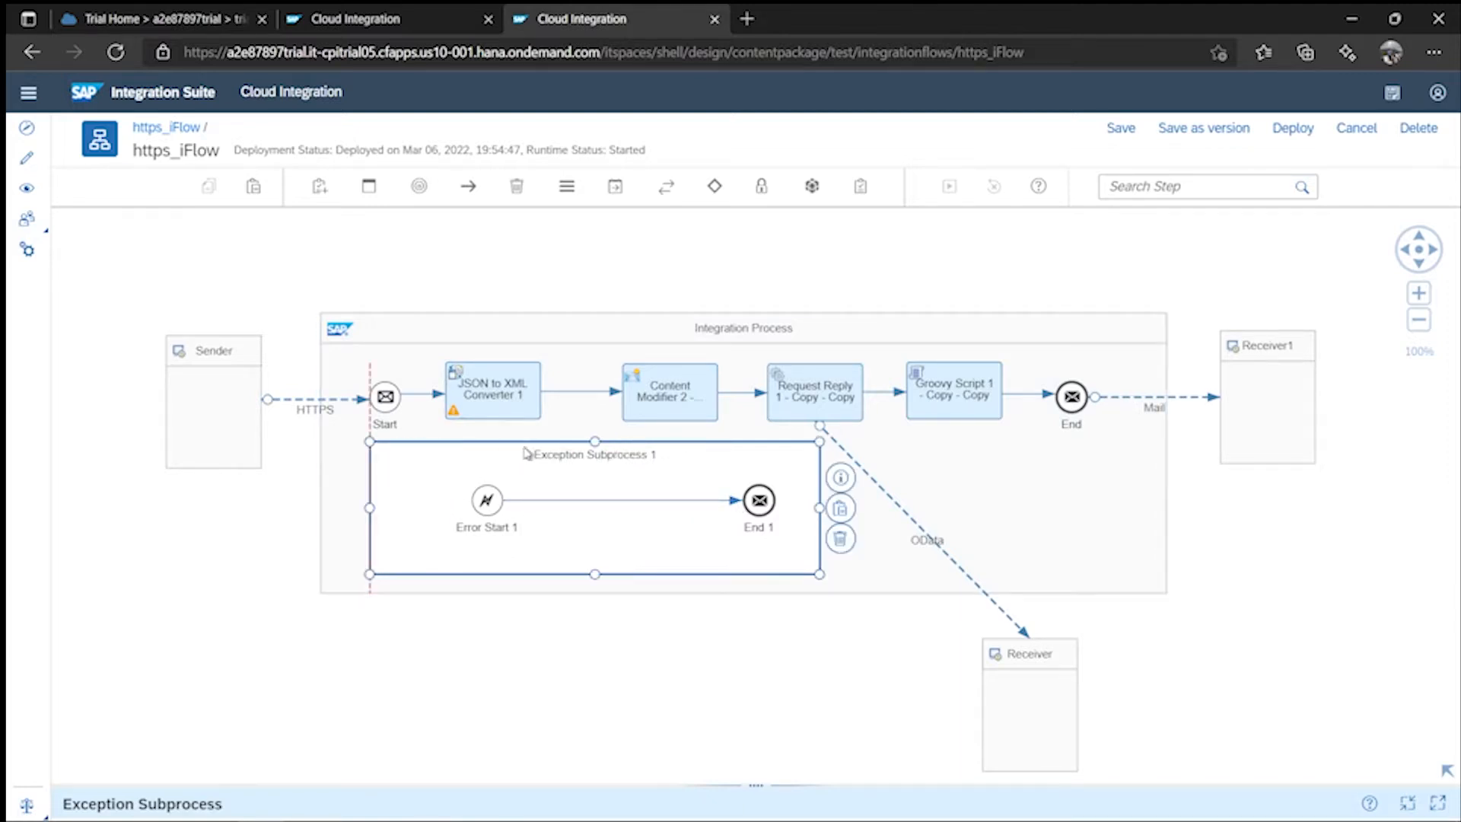
{"action": "left_click_drag", "start_coordinate": [487, 504], "coordinate": [402, 517]}
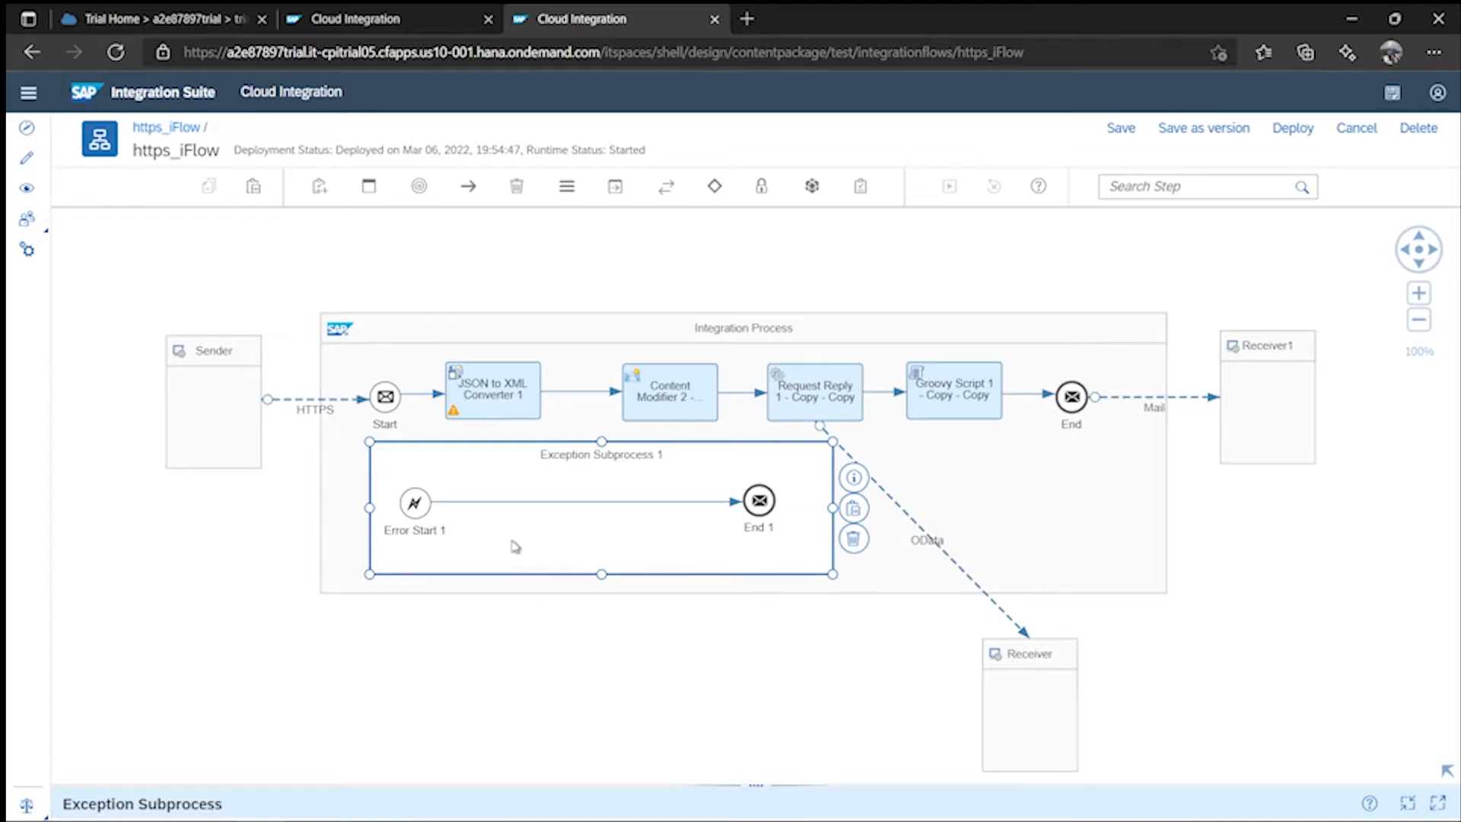
- Insert Content Modifier 3 between Error Start 1 and End 1 and show its properties
{"action": "left_click", "coordinate": [615, 187]}
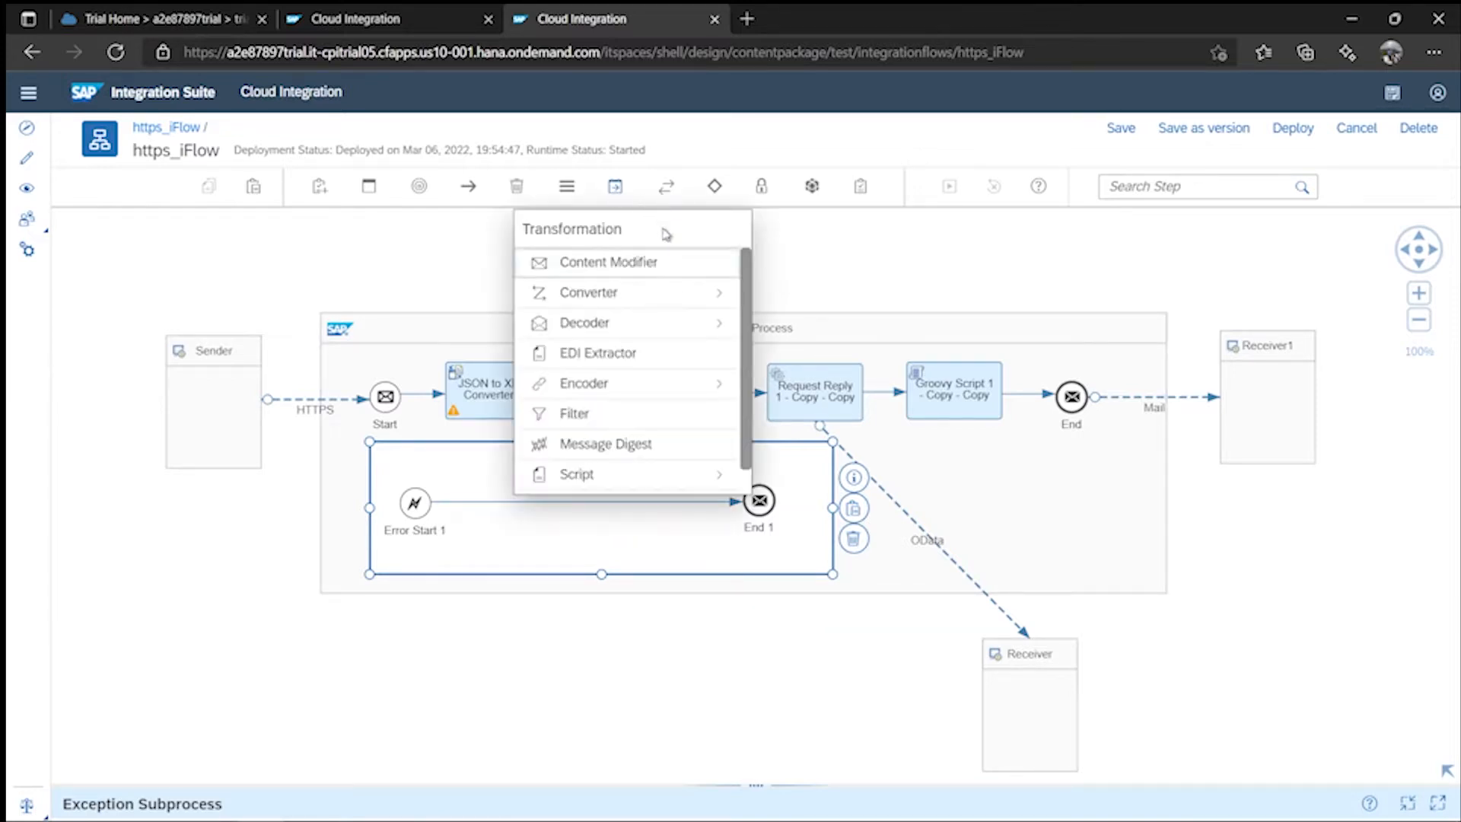
{"action": "left_click", "coordinate": [614, 262]}
{"action": "left_click", "coordinate": [491, 502]}
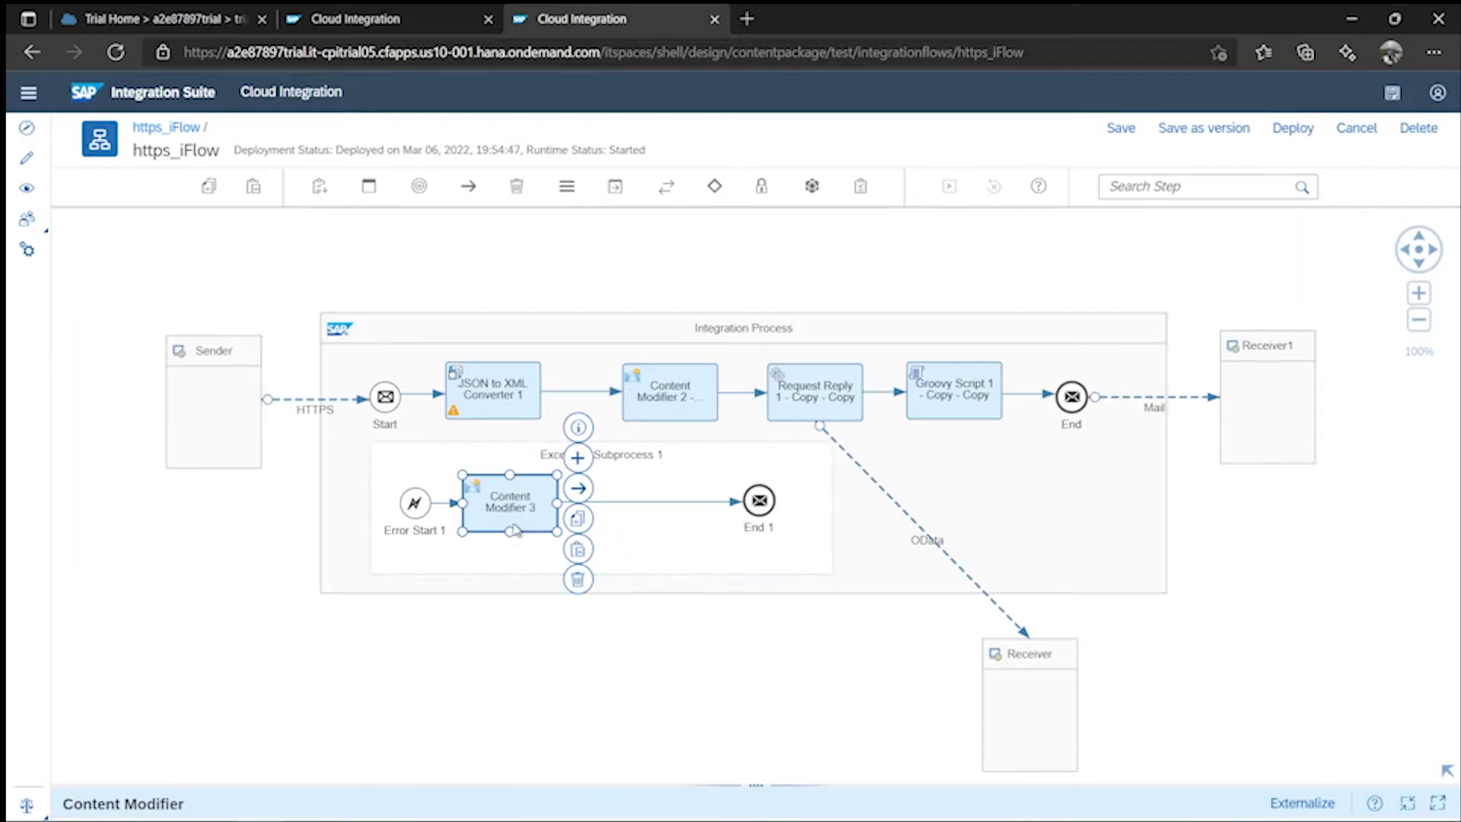
{"action": "left_click", "coordinate": [140, 618]}
{"action": "left_click", "coordinate": [508, 533]}
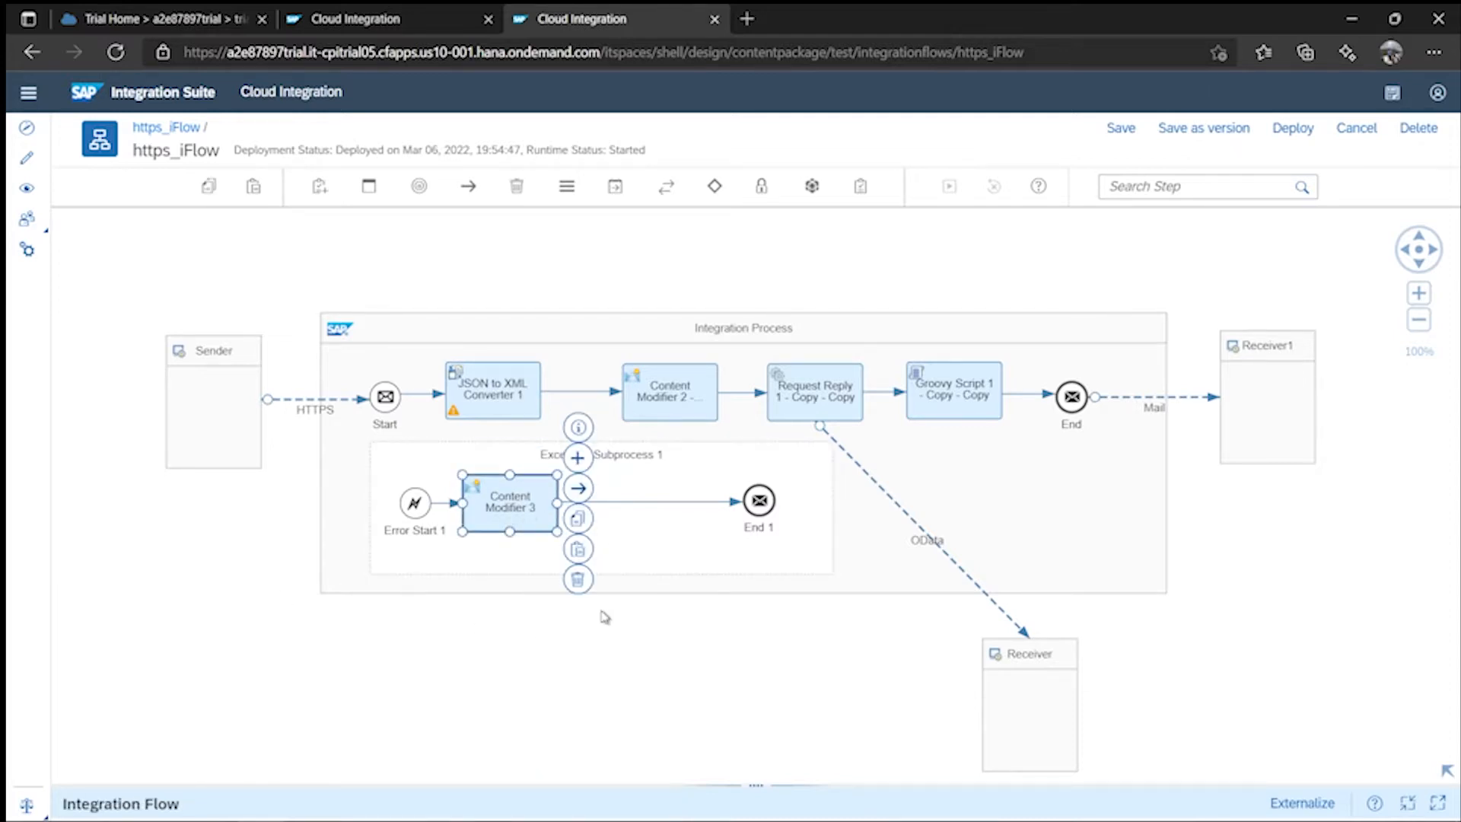
{"action": "left_click", "coordinate": [751, 785]}
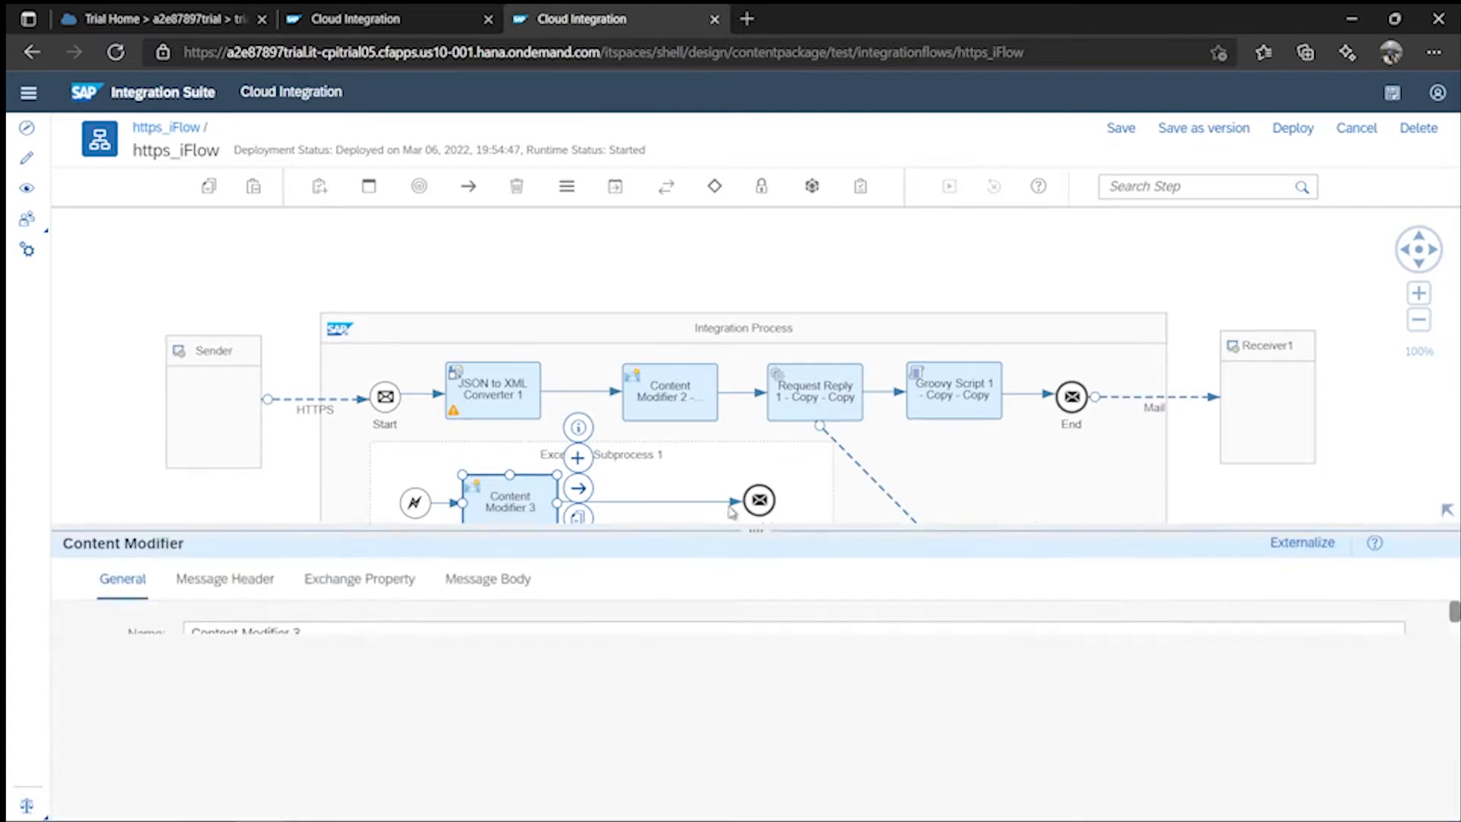
- Add three message headers named TimeStamp, MessageID and ErrorMessage
{"action": "left_click", "coordinate": [236, 457]}
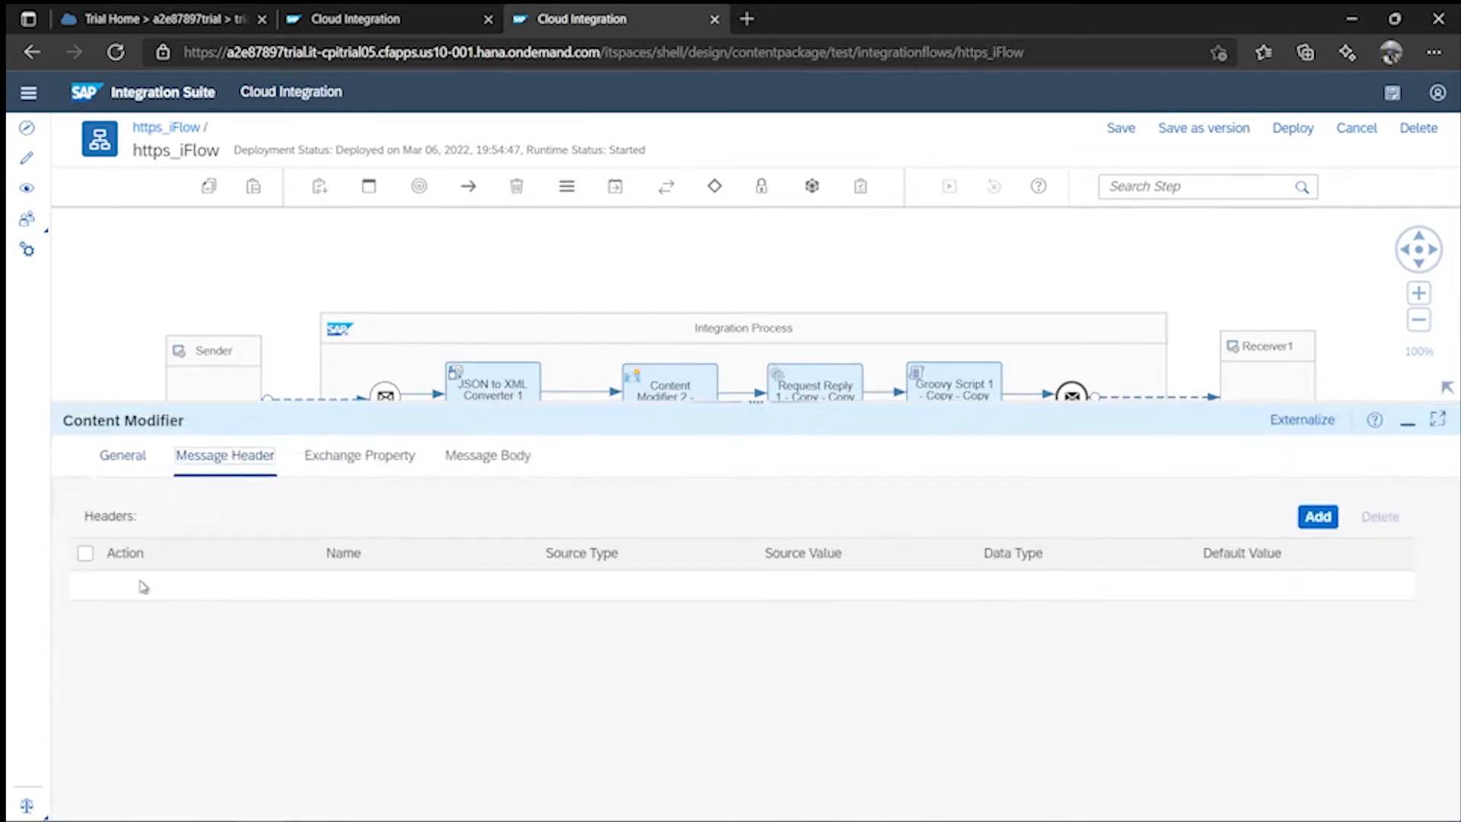
{"action": "left_click", "coordinate": [1310, 520]}
{"action": "left_click", "coordinate": [1316, 522]}
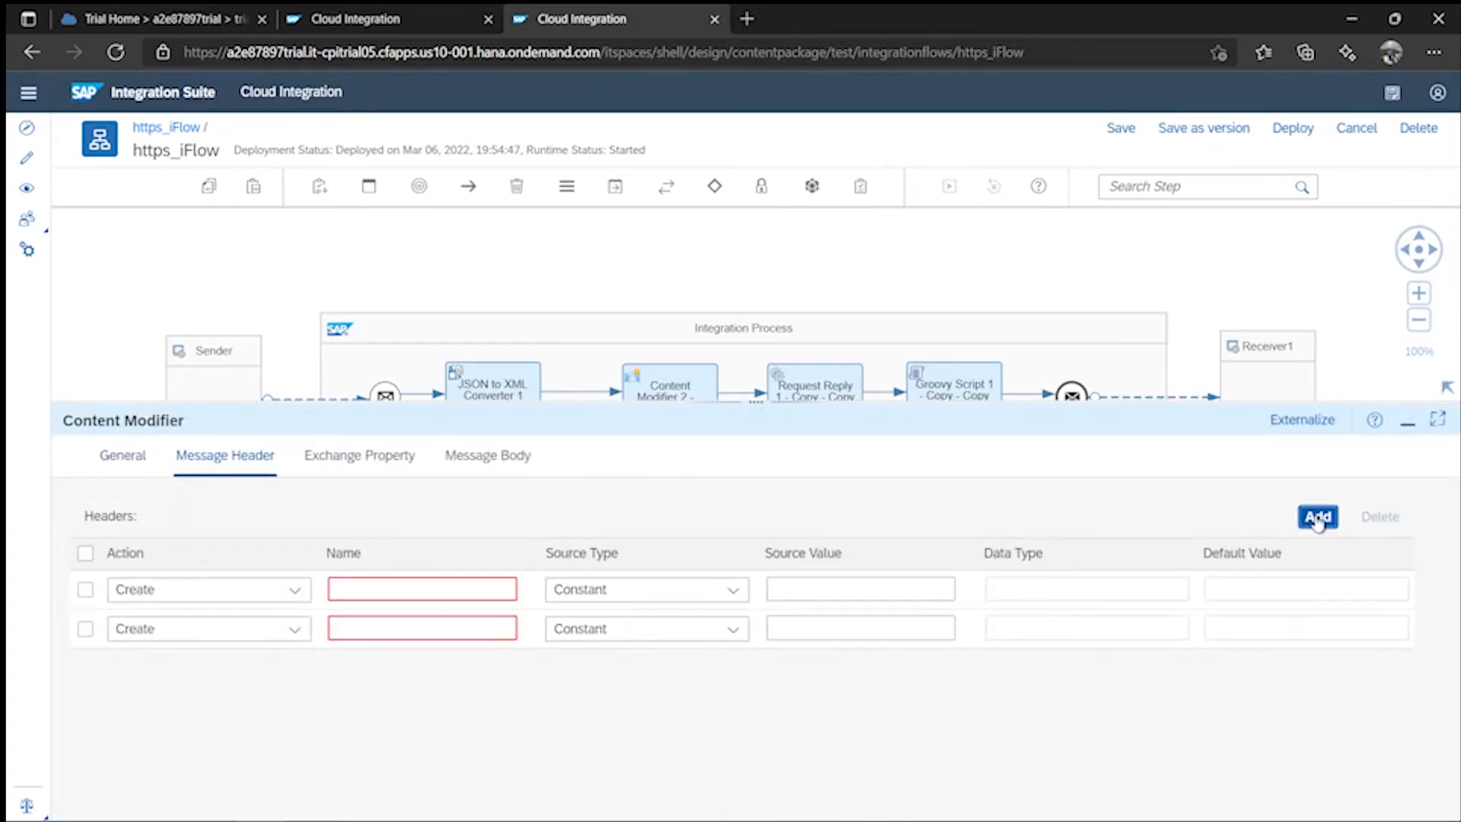
{"action": "left_click", "coordinate": [1318, 520]}
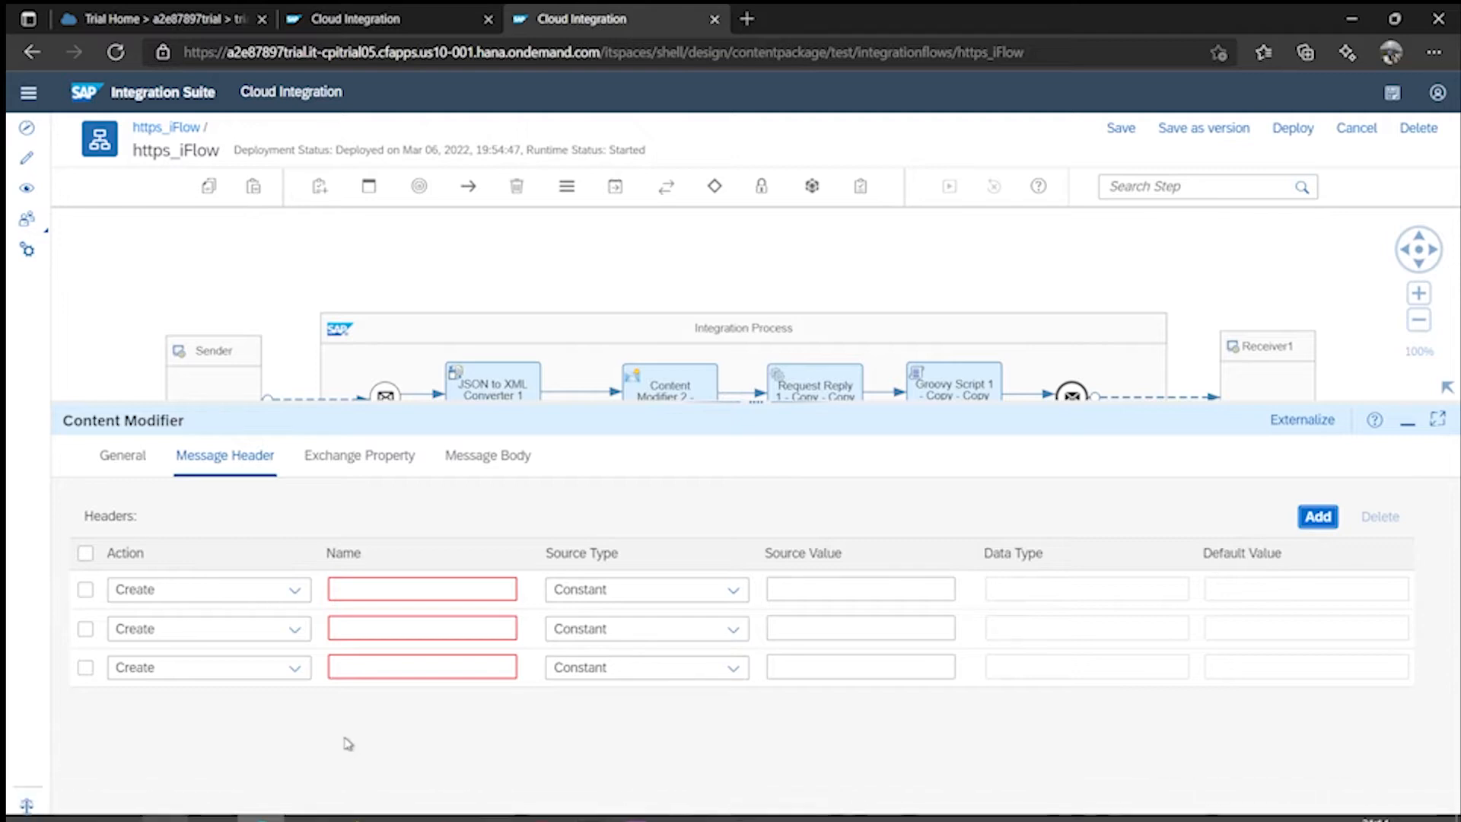
{"action": "left_click", "coordinate": [411, 582]}
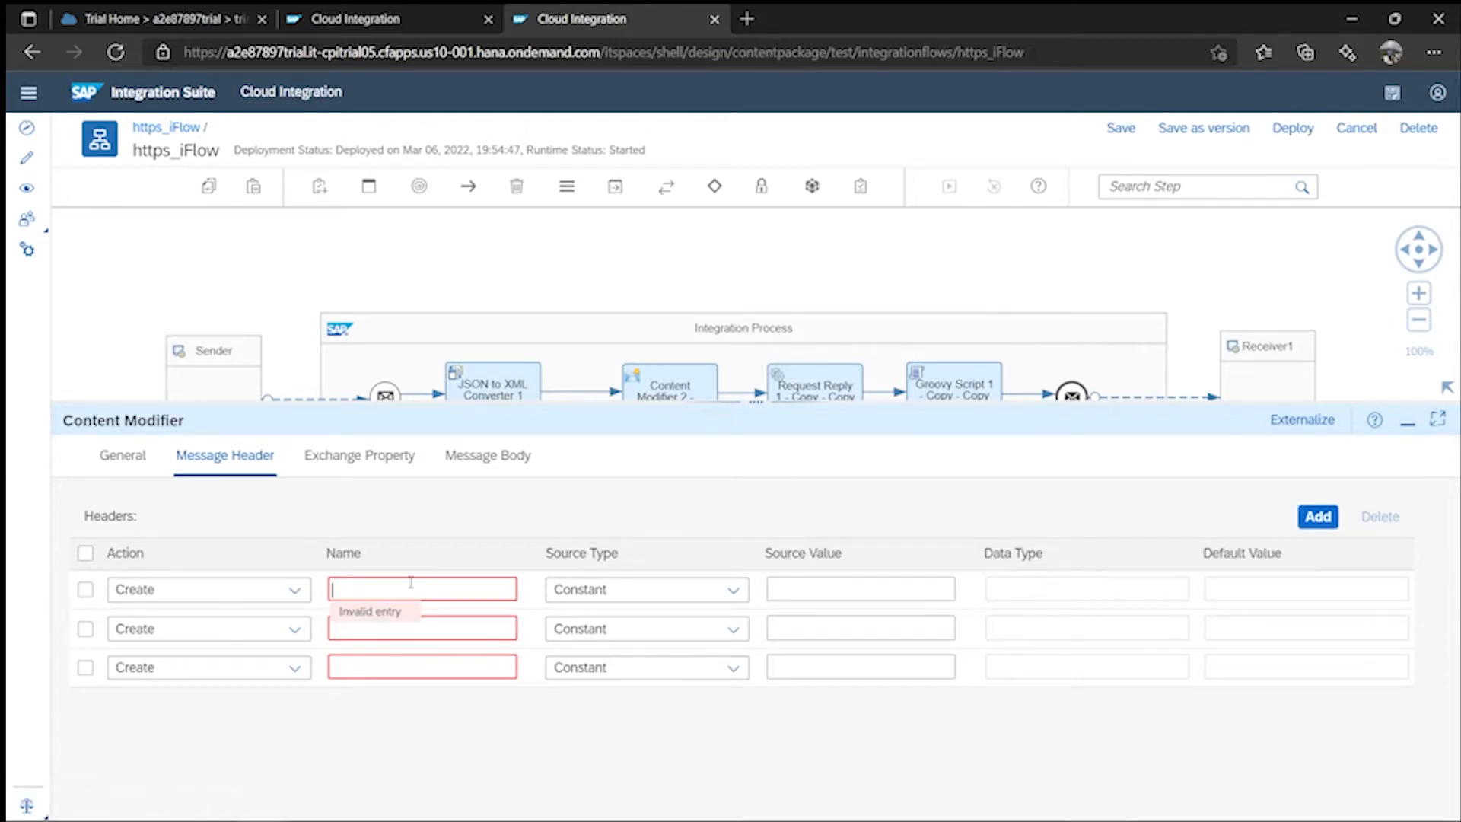
{"action": "type", "text": "TimeS"}
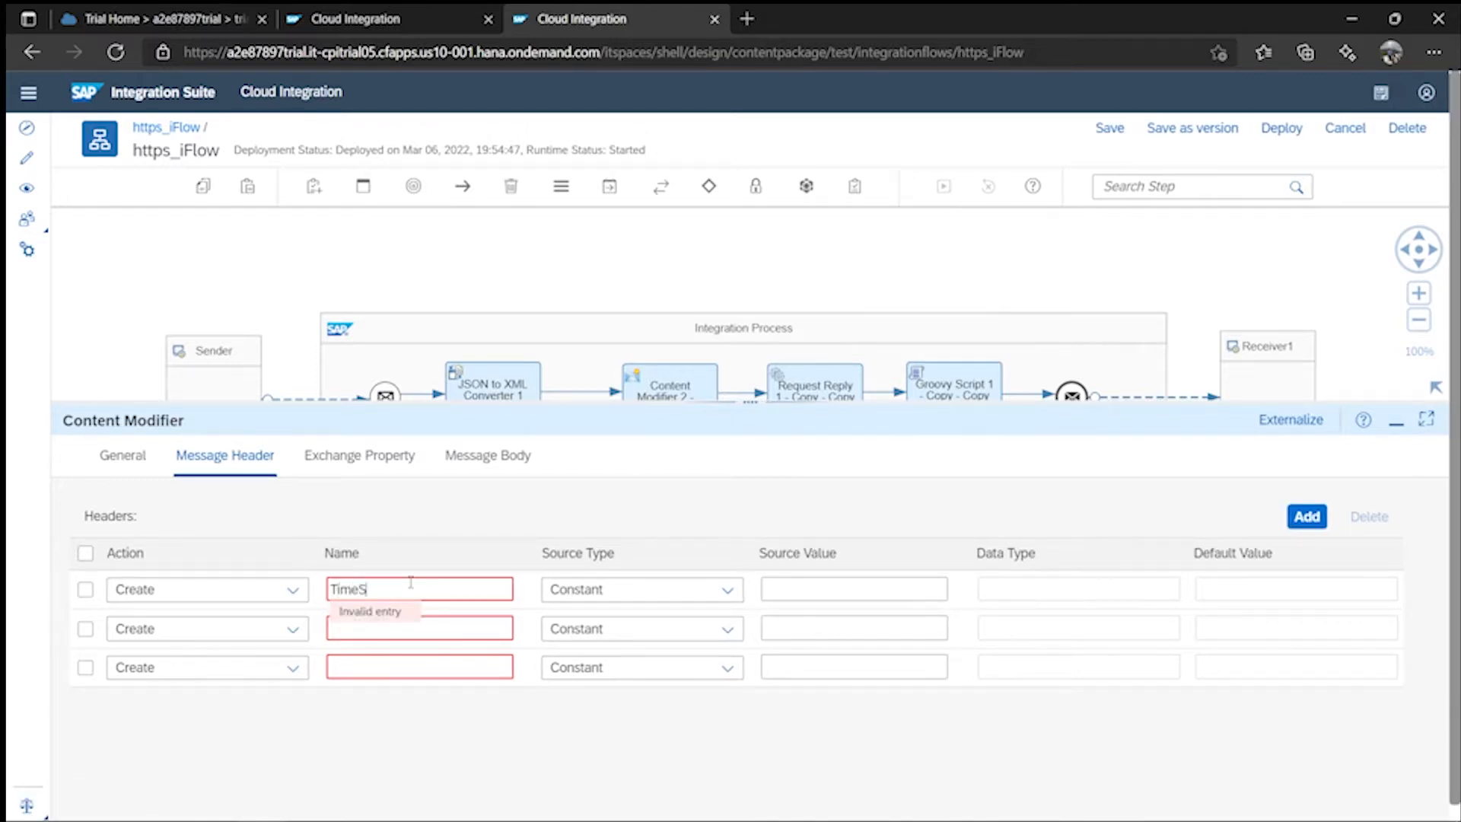
{"action": "type", "text": "tan"}
{"action": "key", "text": "BackSpace"}
{"action": "left_click", "coordinate": [475, 630]}
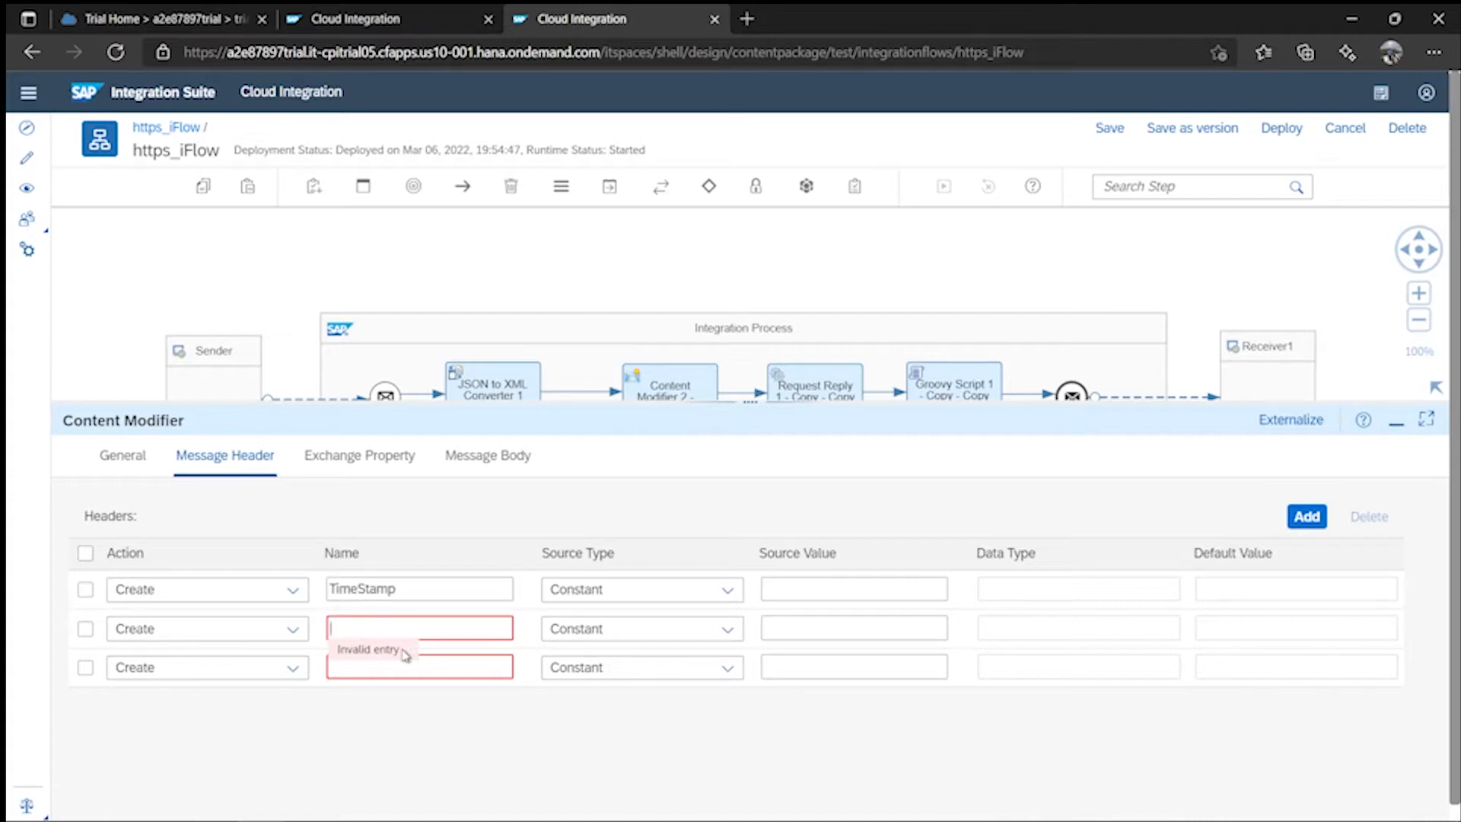
{"action": "type", "text": "MessageID"}
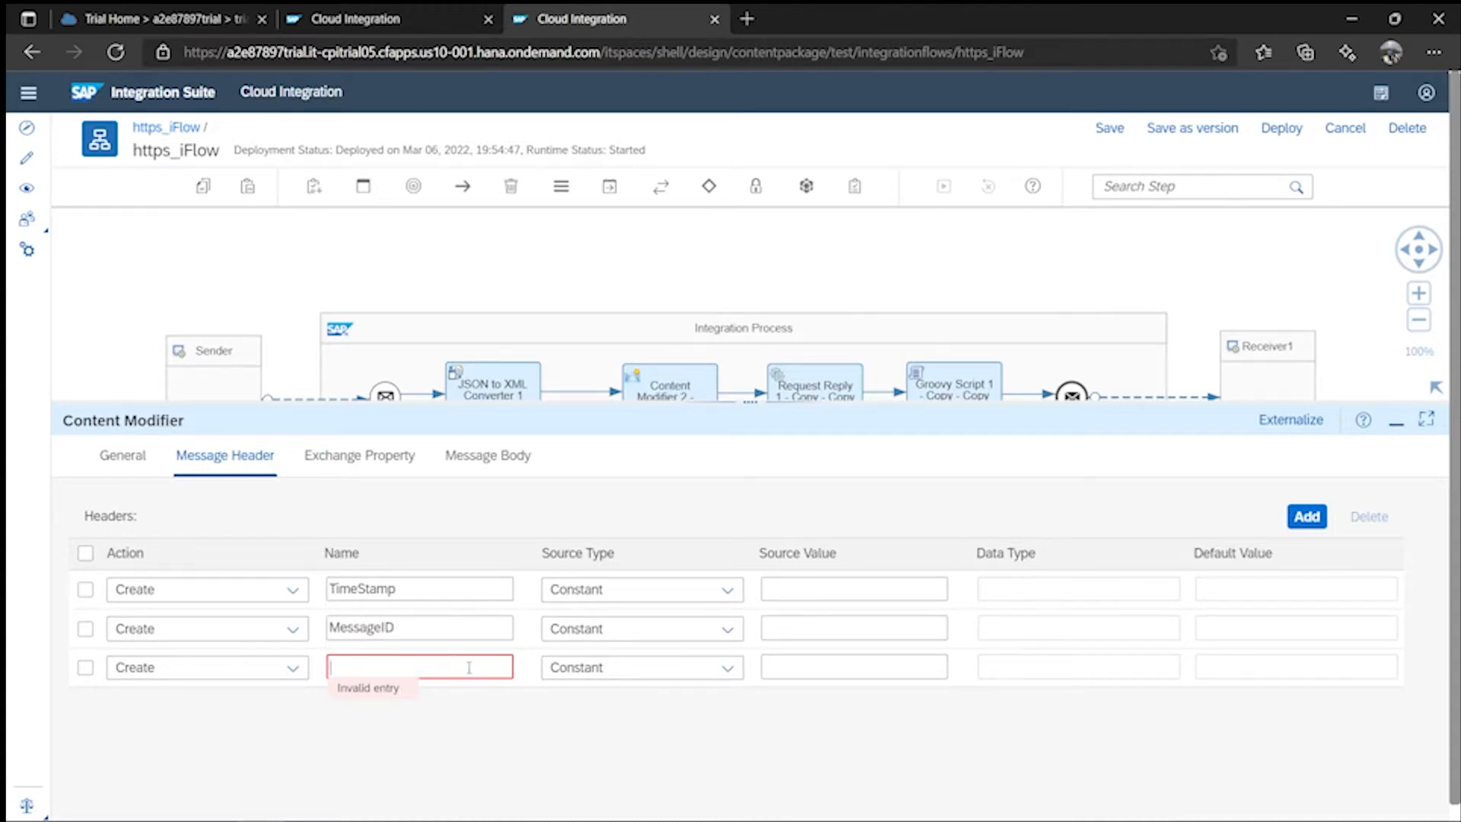
{"action": "type", "text": "ErrorMessage"}
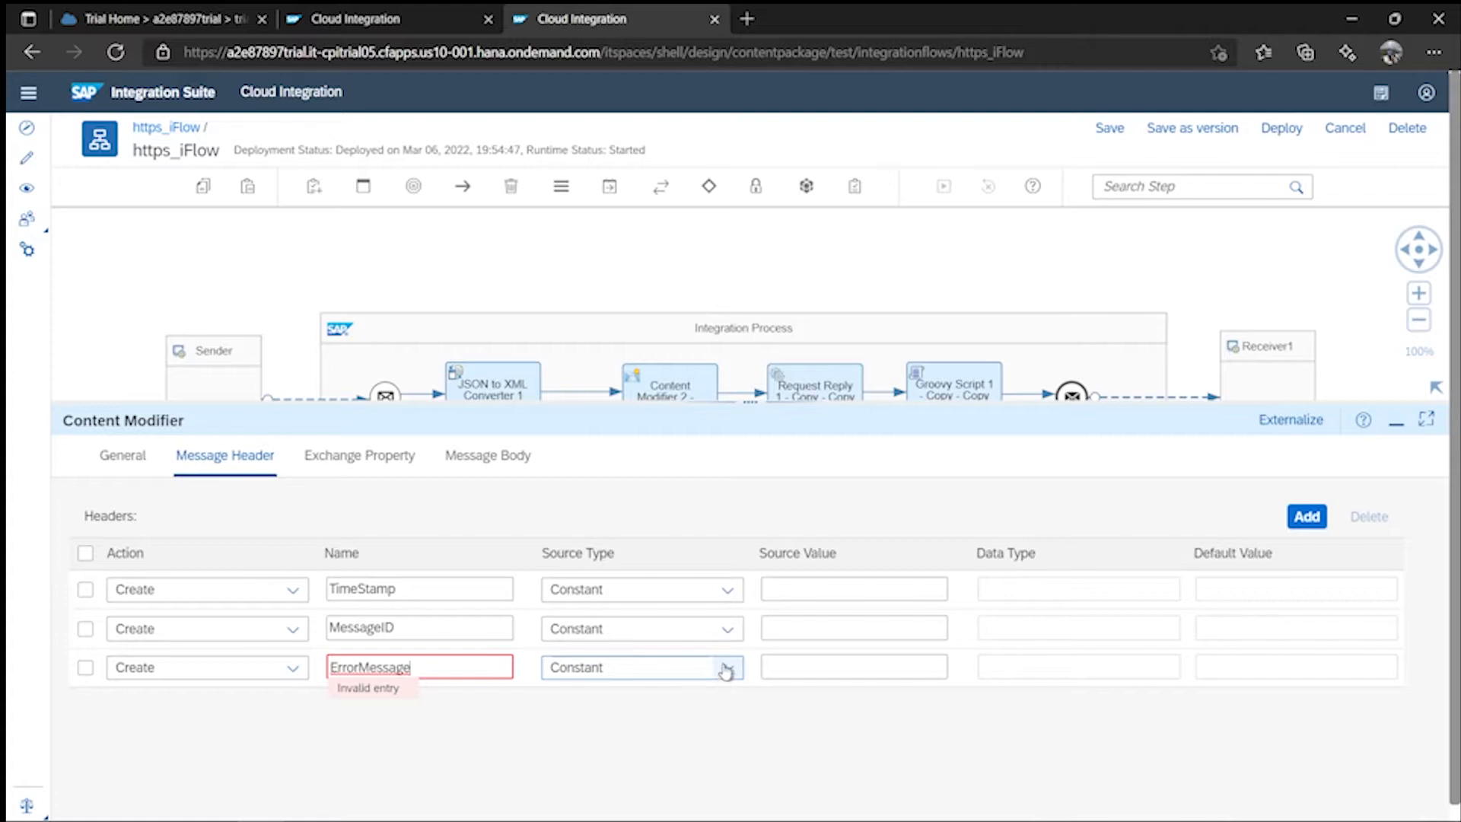
- Set the source type of all three headers to Expression
{"action": "left_click", "coordinate": [727, 591]}
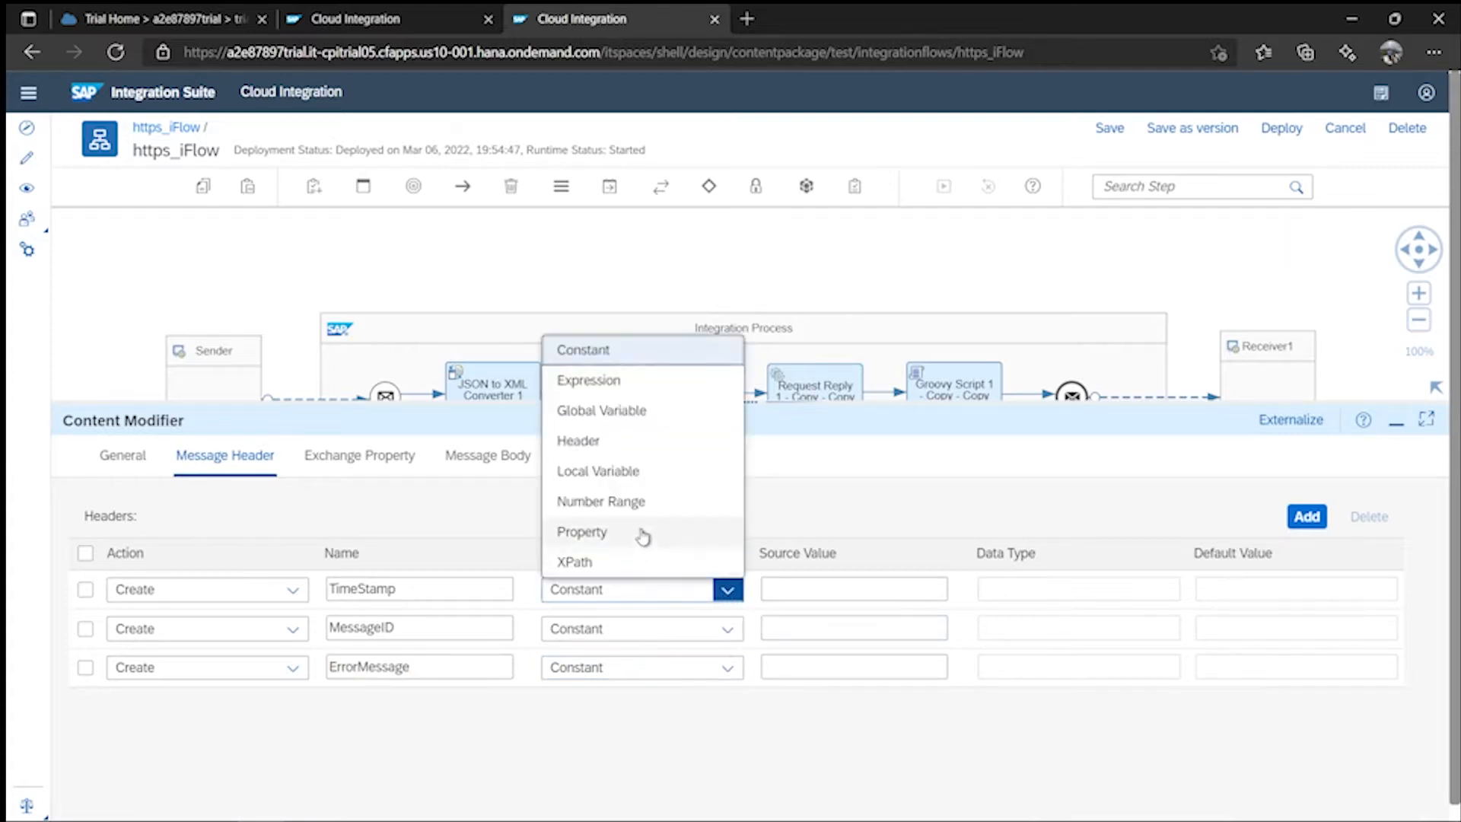
{"action": "left_click", "coordinate": [600, 381]}
{"action": "left_click", "coordinate": [727, 629]}
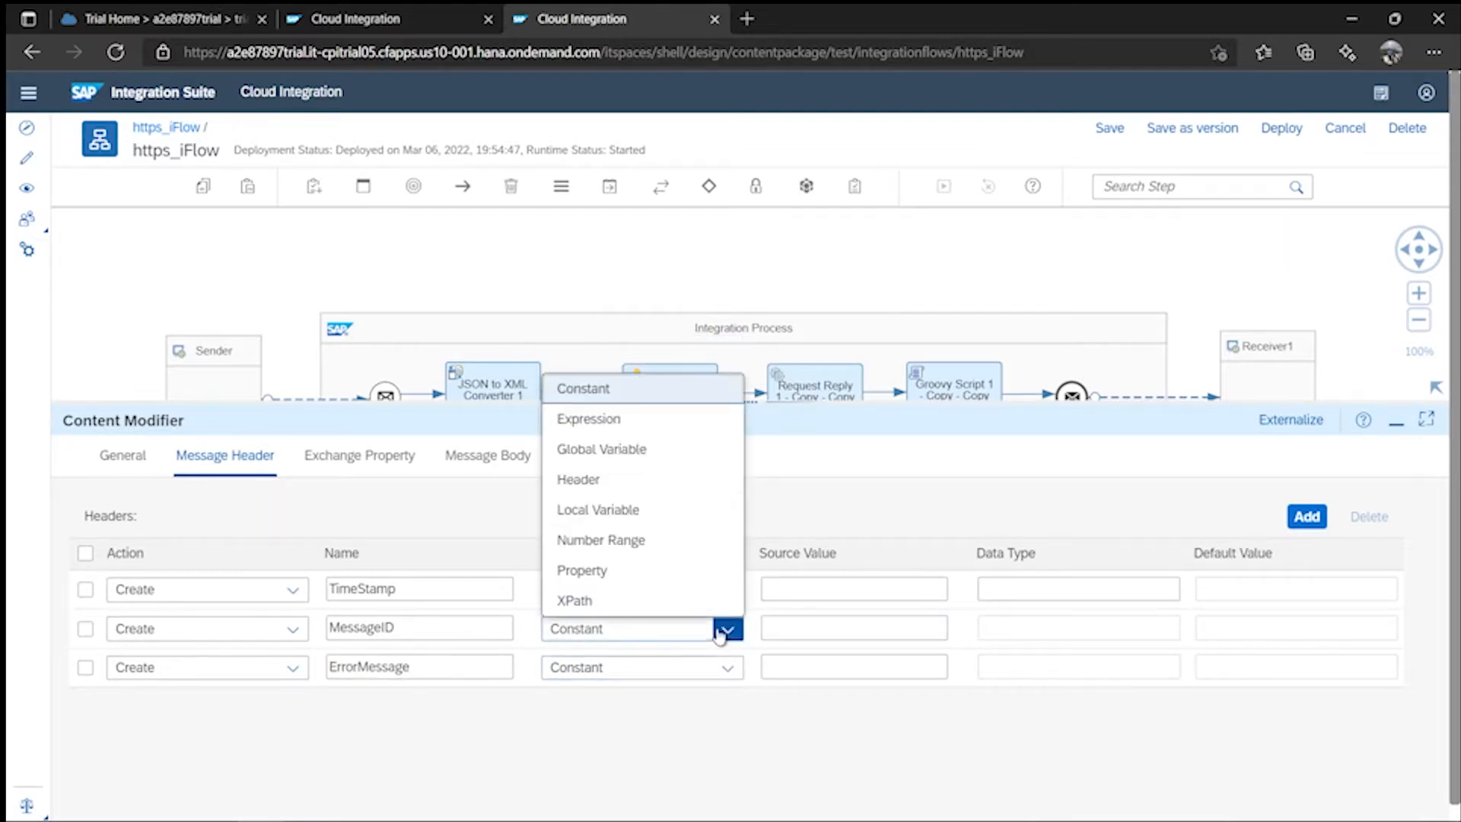
{"action": "left_click", "coordinate": [639, 420]}
{"action": "left_click", "coordinate": [728, 666]}
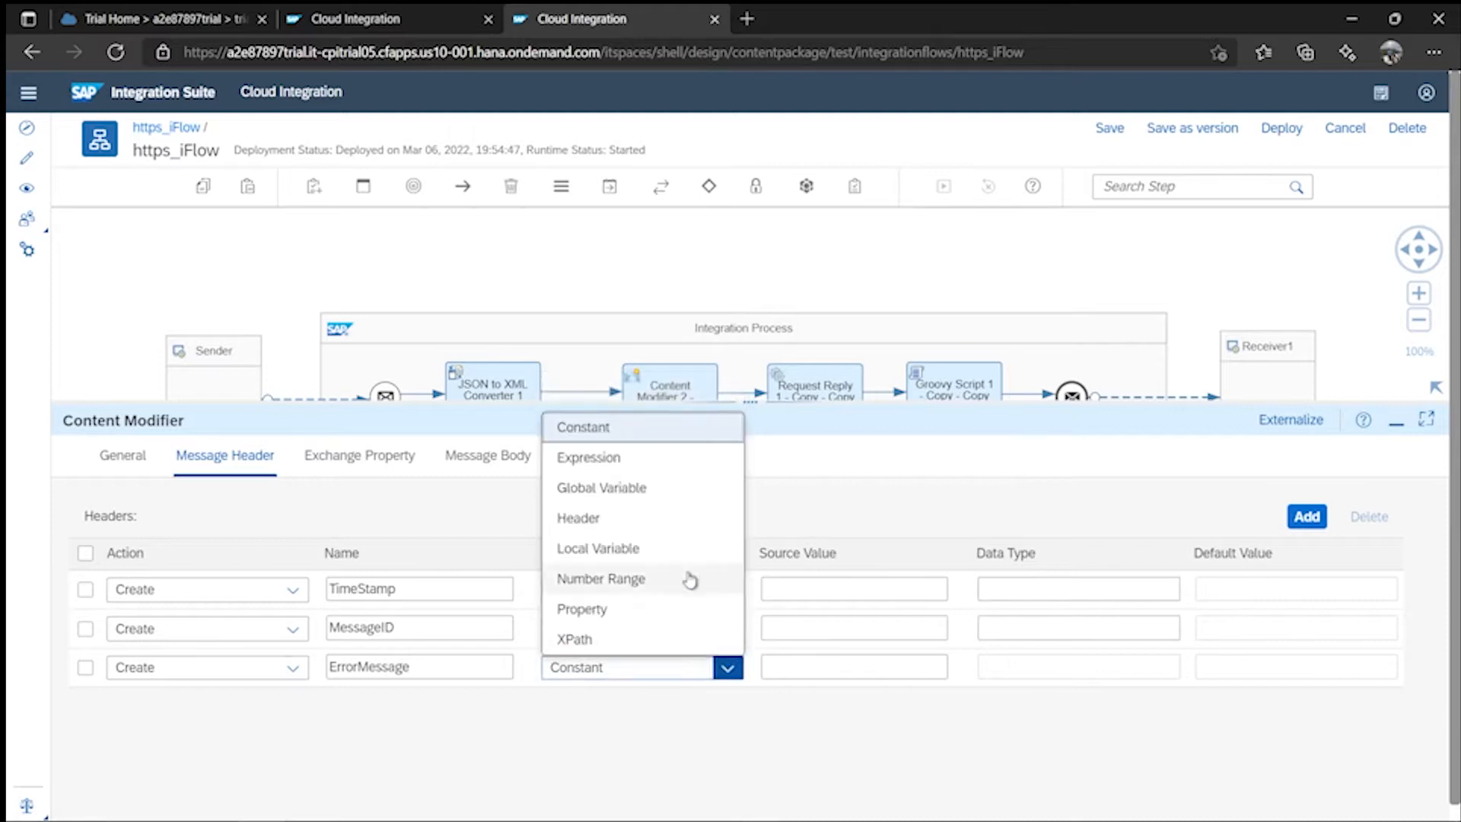
{"action": "left_click", "coordinate": [648, 459]}
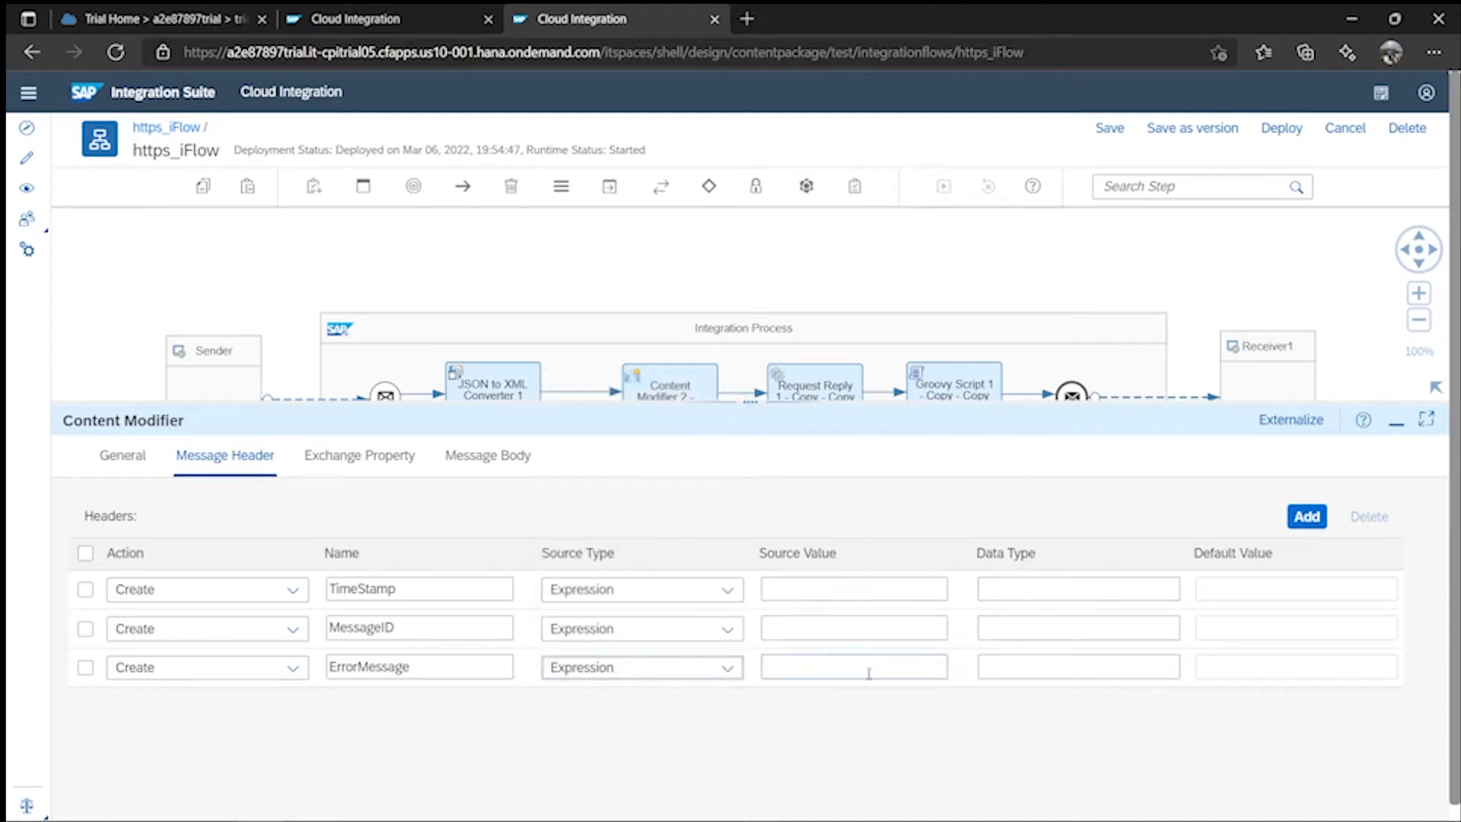
{"action": "left_click", "coordinate": [814, 665]}
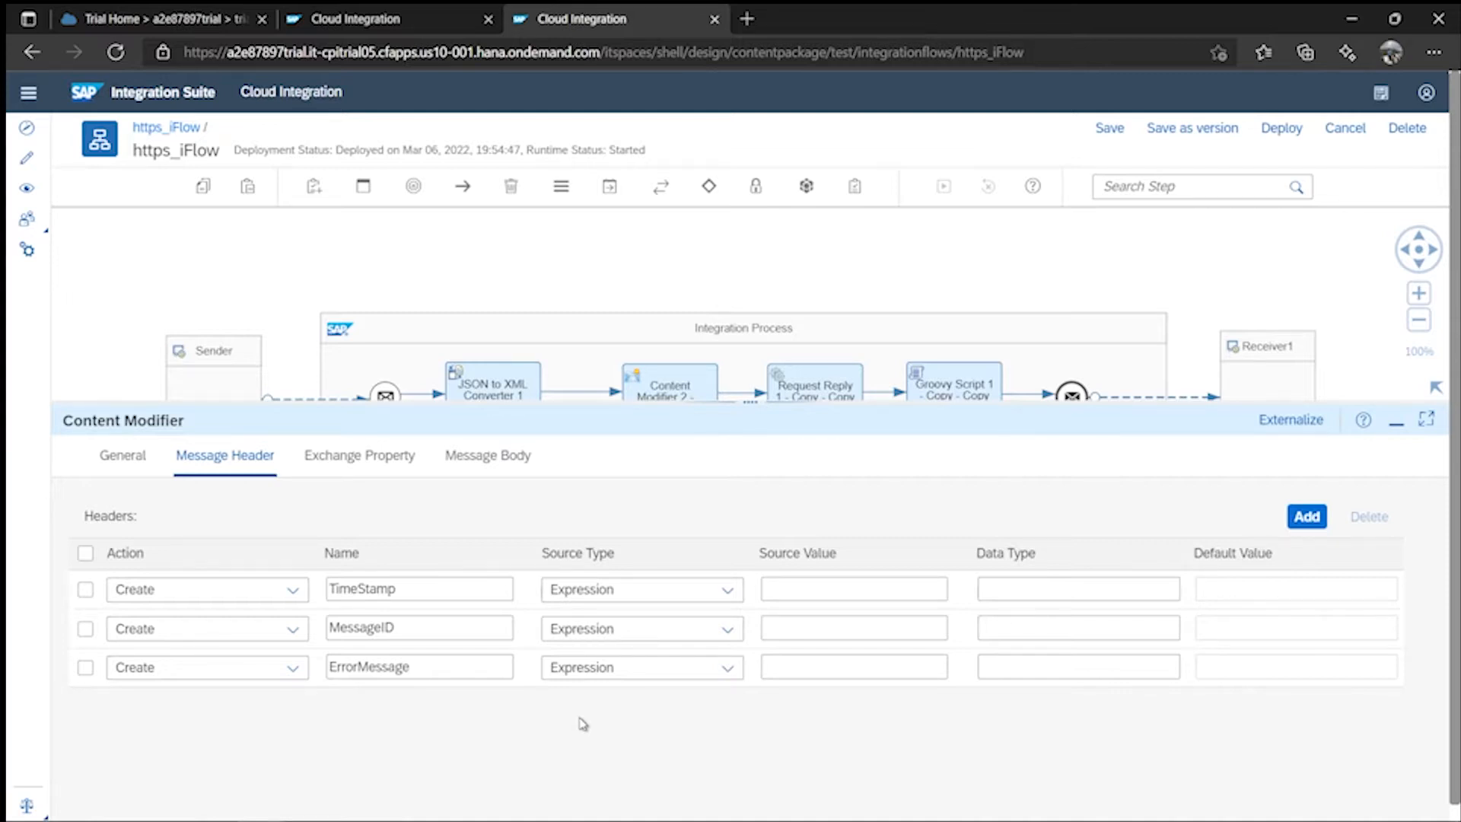
- Set ErrorMessage's value to ${exception.message} and MessageID's to ${property.SAP_MessageProcessingLogID}
{"action": "type", "text": "${exception.message"}
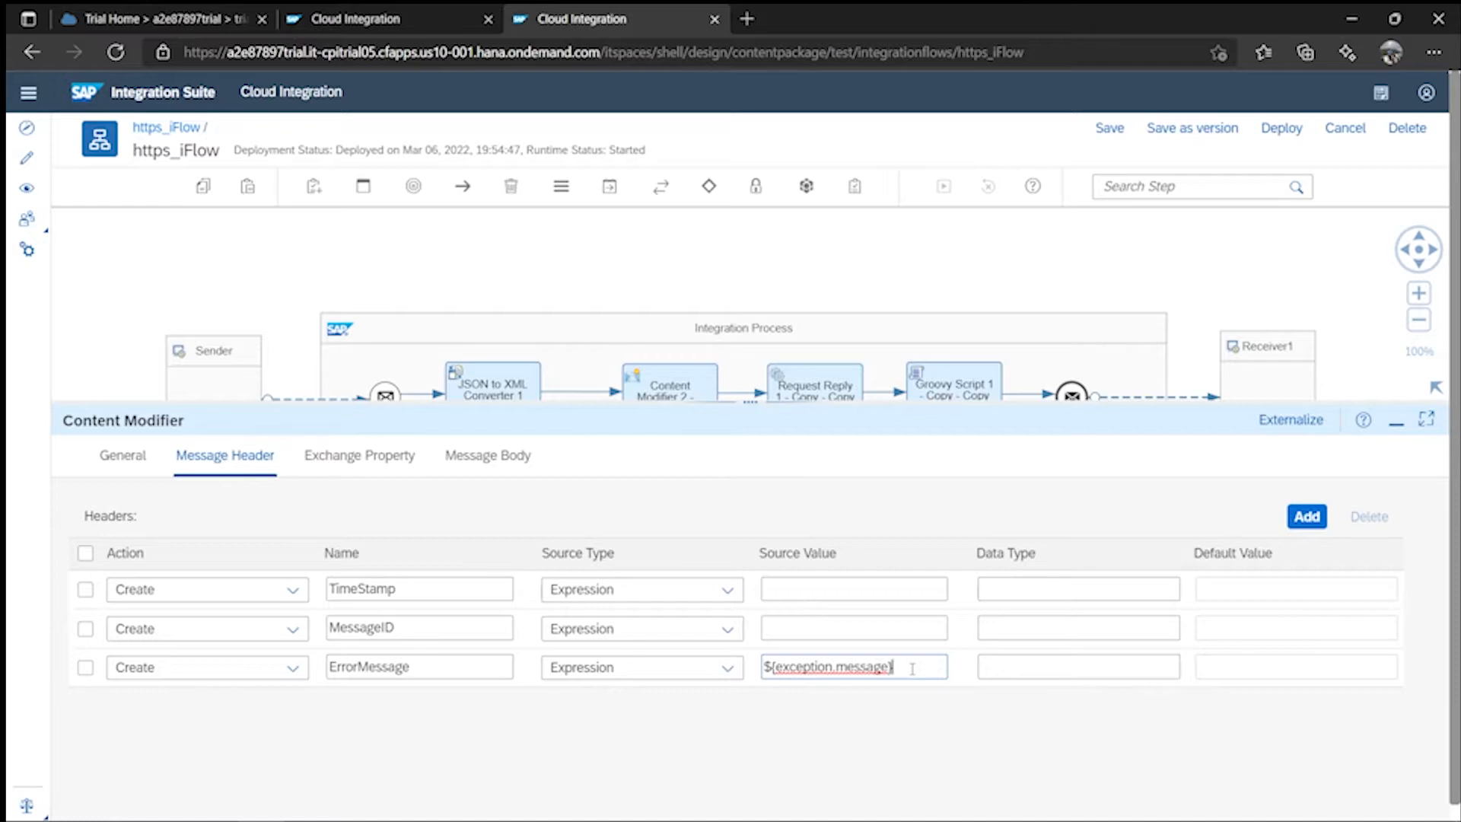
{"action": "left_click", "coordinate": [805, 627]}
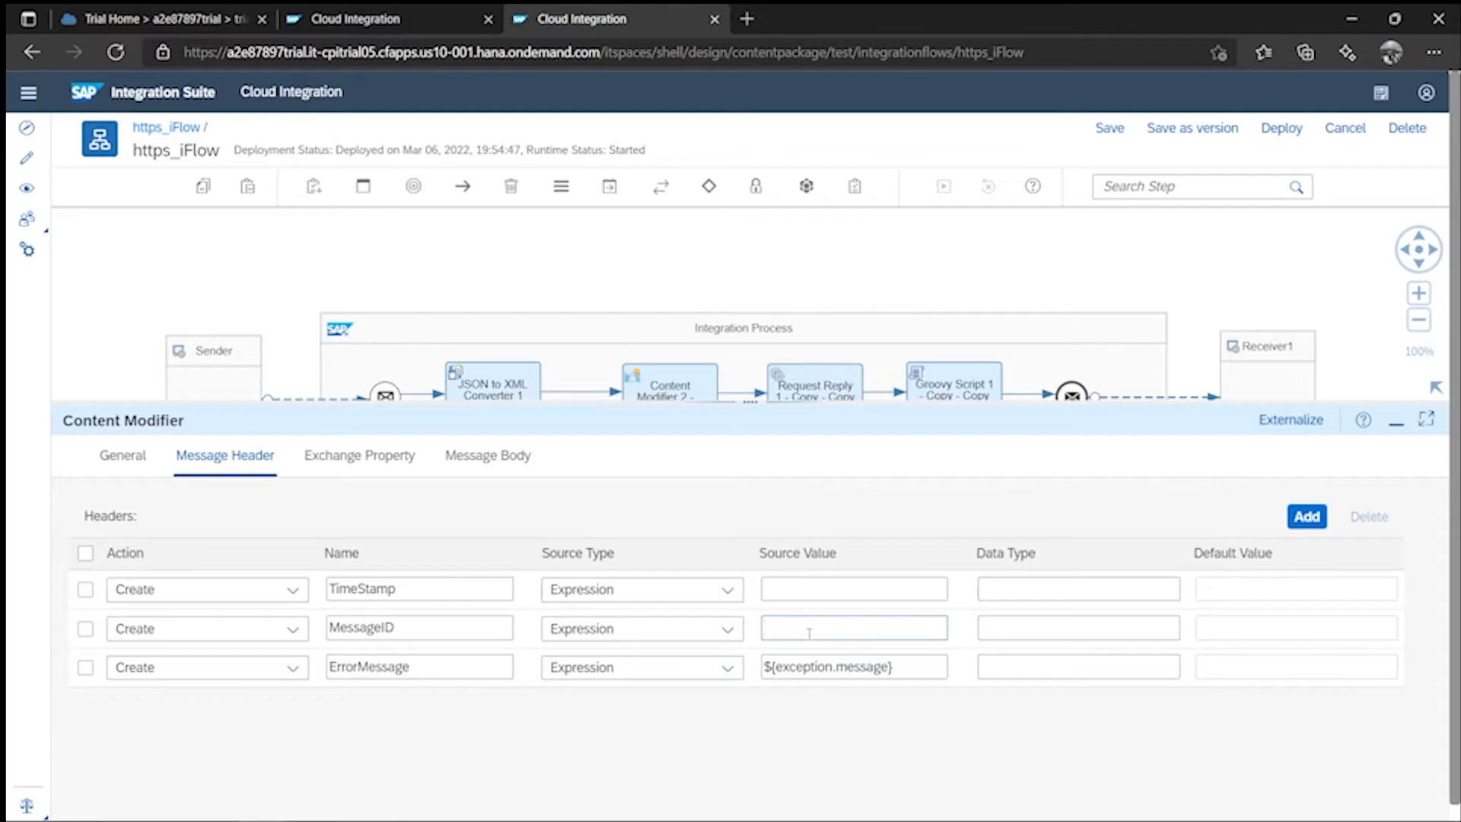
{"action": "type", "text": "${}"}
{"action": "key", "text": "Left"}
{"action": "type", "text": "property.SAP_MessageProce"}
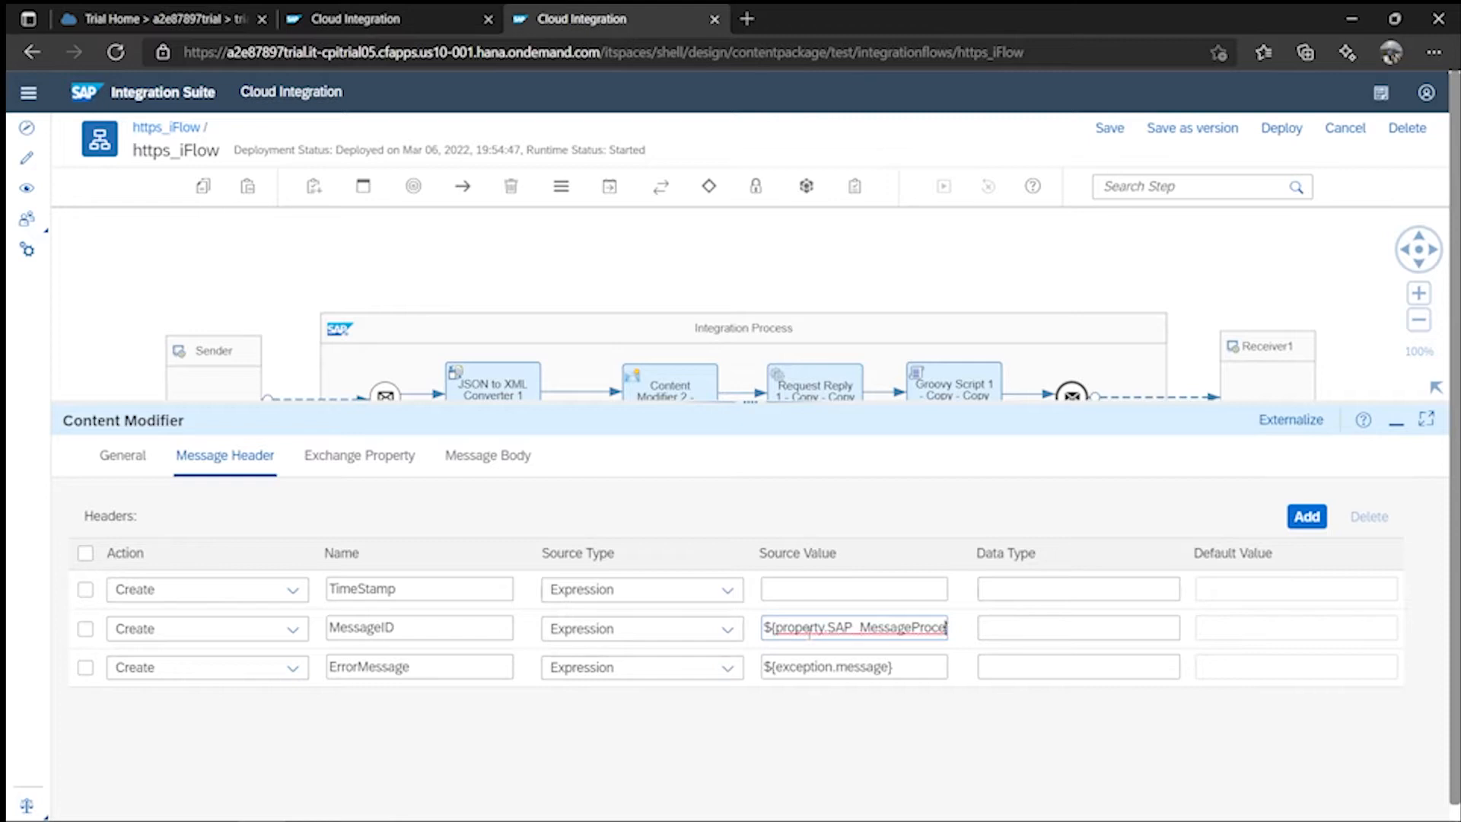
{"action": "key", "text": "BackSpace"}
{"action": "type", "text": "essing"}
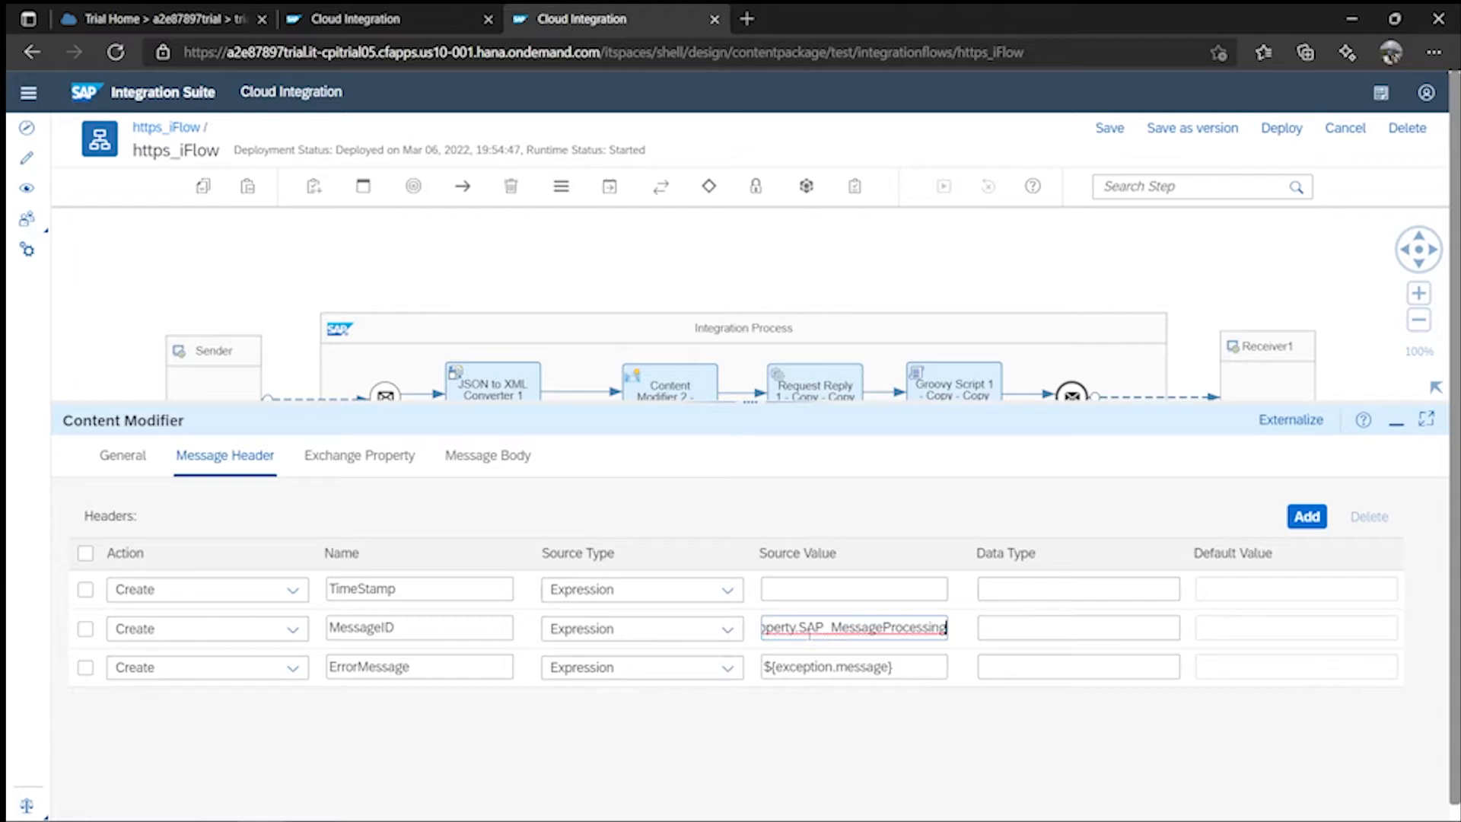
{"action": "type", "text": "LogID"}
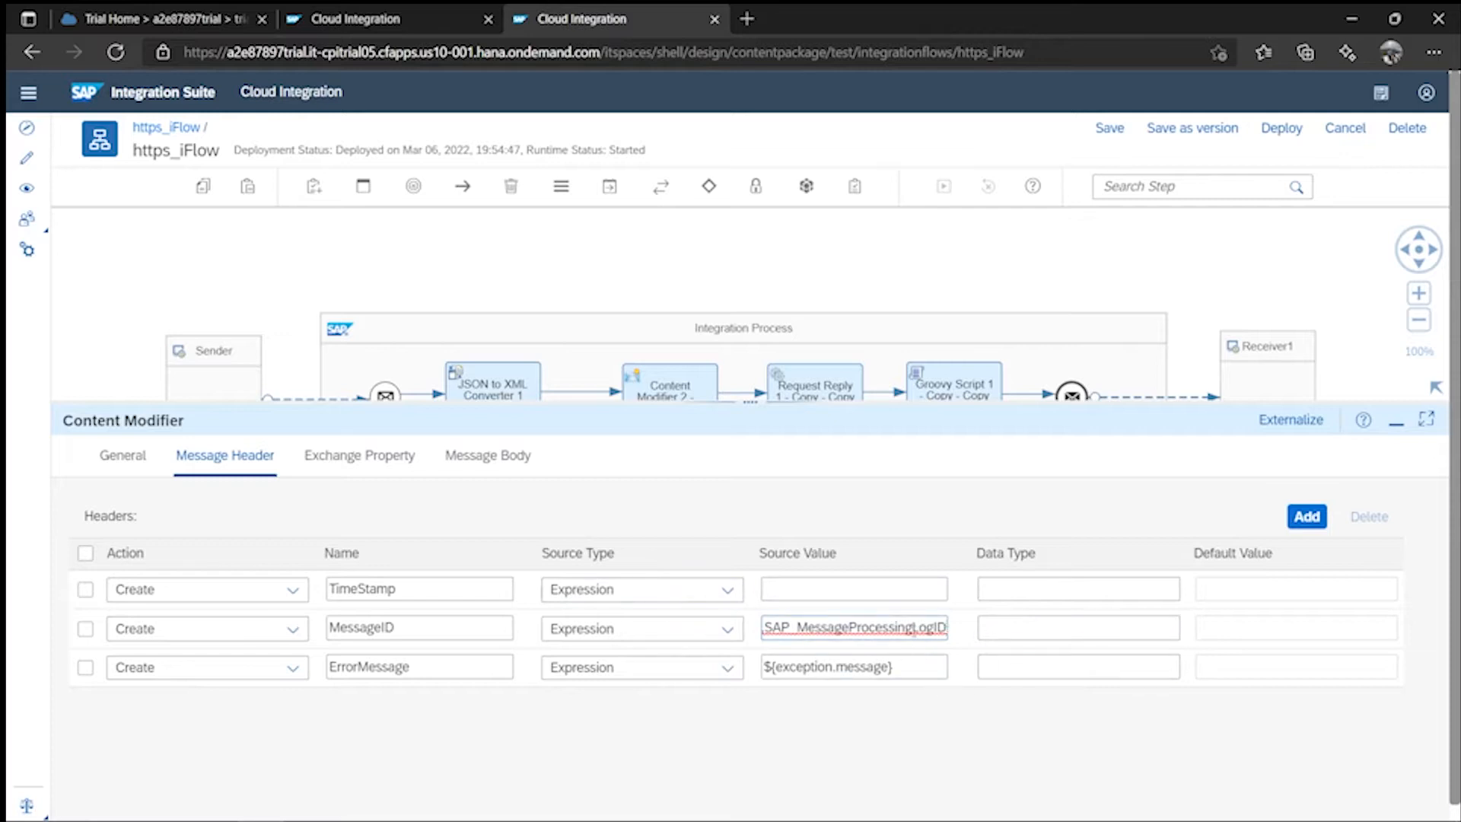
- Set the TimeStamp header's value to ${date:now:yyyy-MM-dd HH:mm:ss z}
{"action": "left_click", "coordinate": [837, 588]}
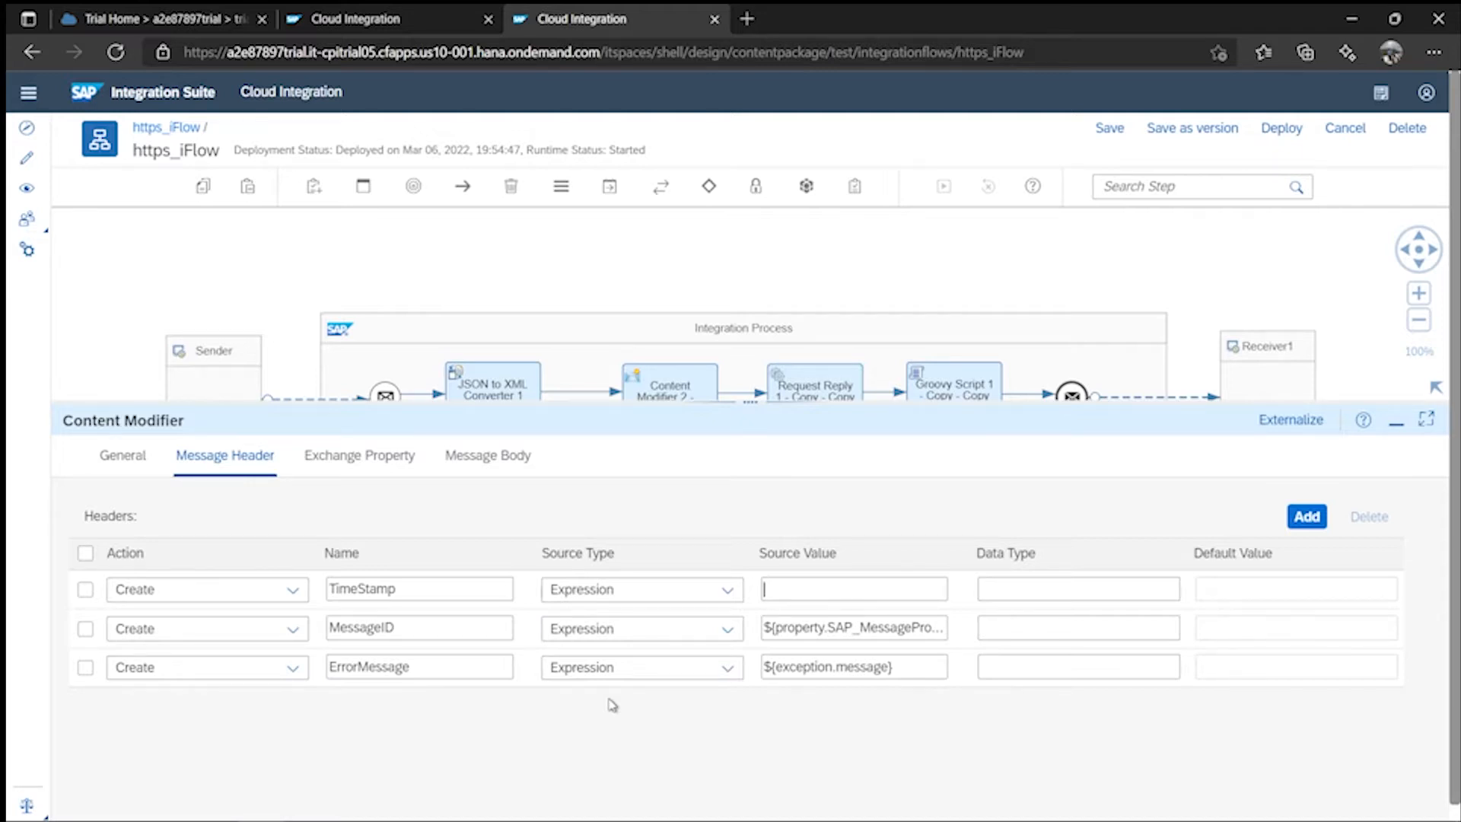
{"action": "type", "text": "${}"}
{"action": "key", "text": "Left"}
{"action": "type", "text": "date:now:yyyy"}
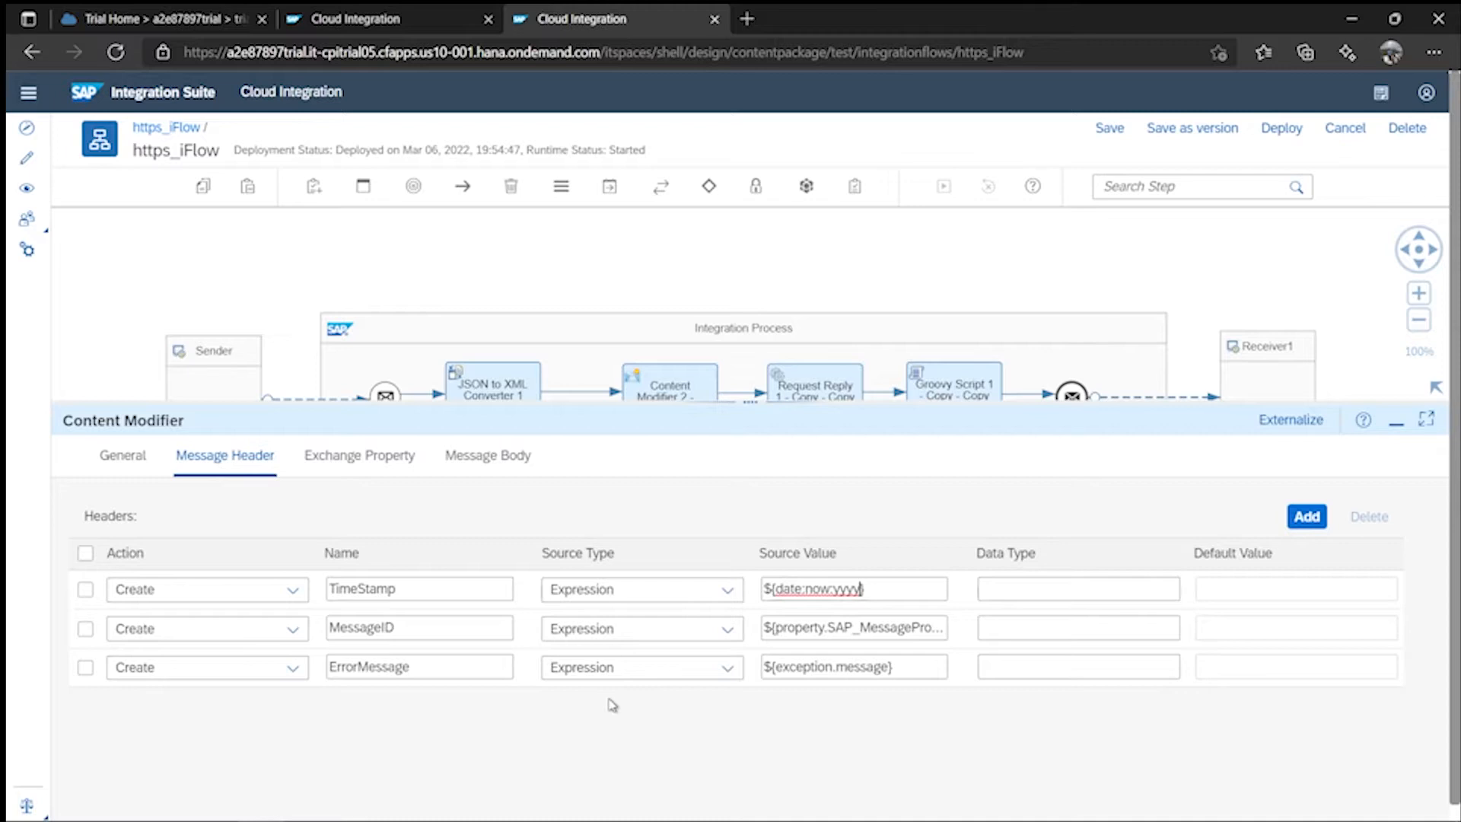
{"action": "type", "text": "-MM-dd"}
{"action": "type", "text": "HH:mm"}
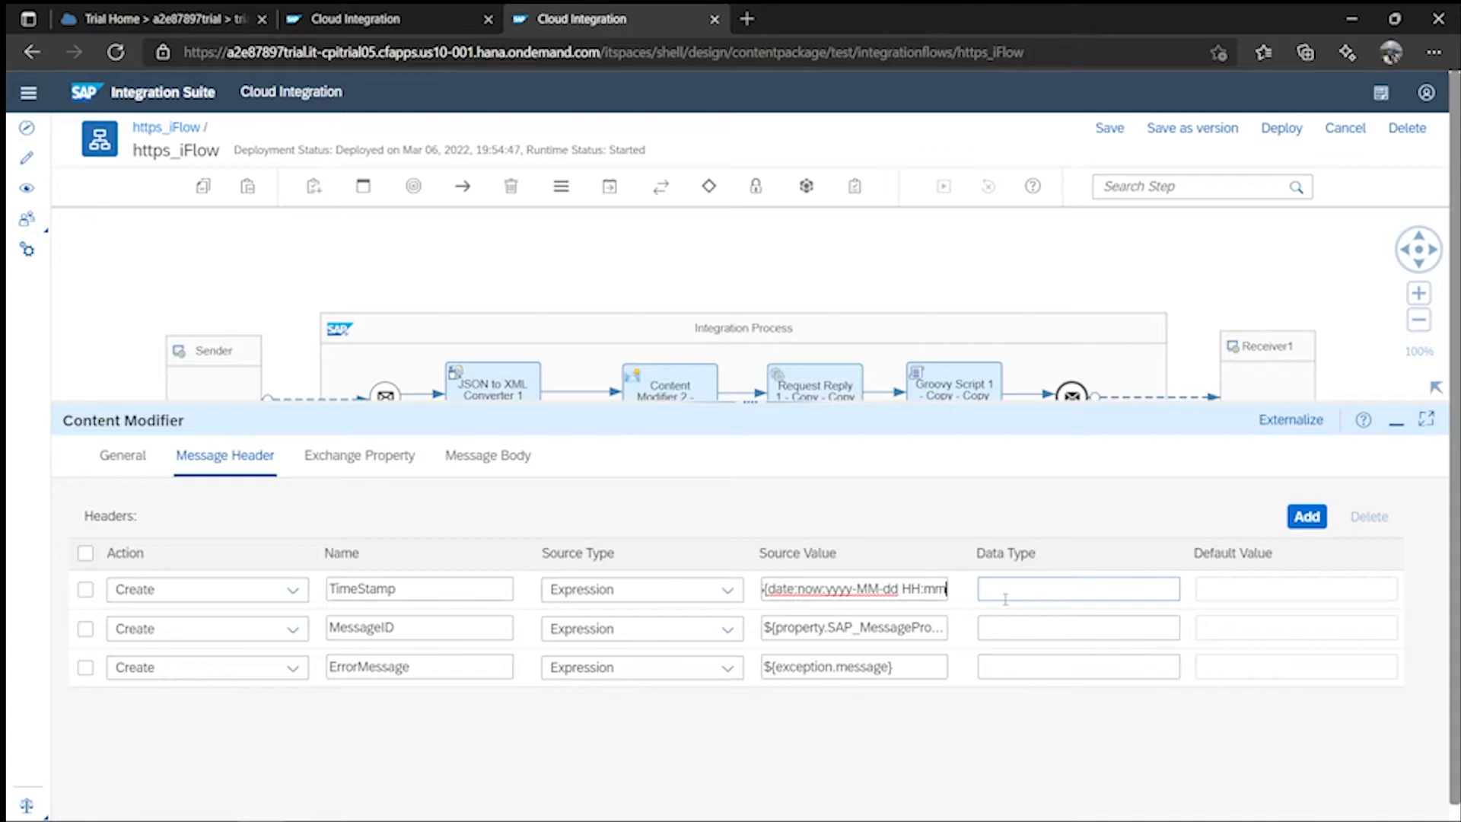
{"action": "type", "text": ":ss"}
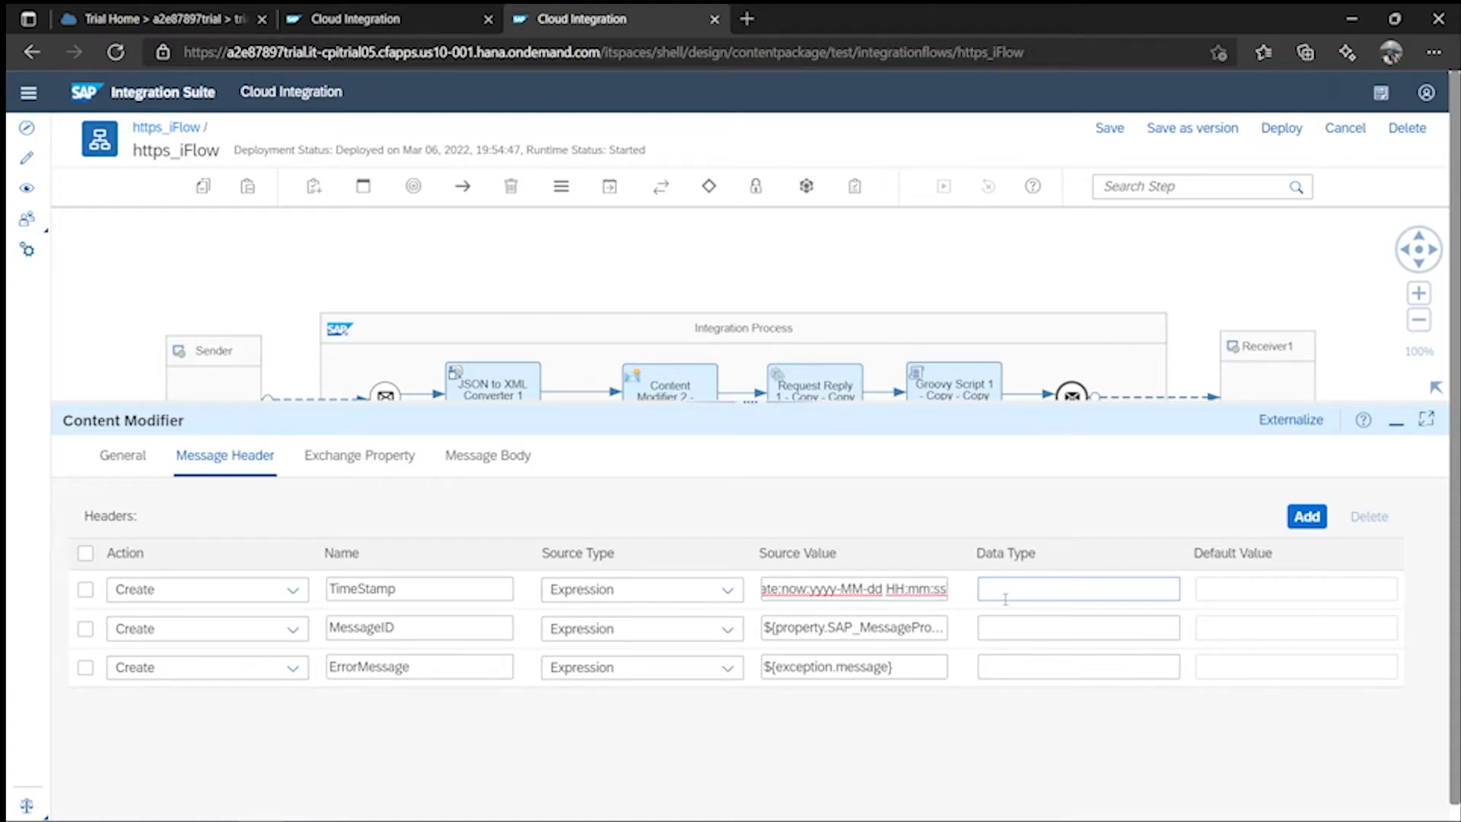
{"action": "type", "text": " z"}
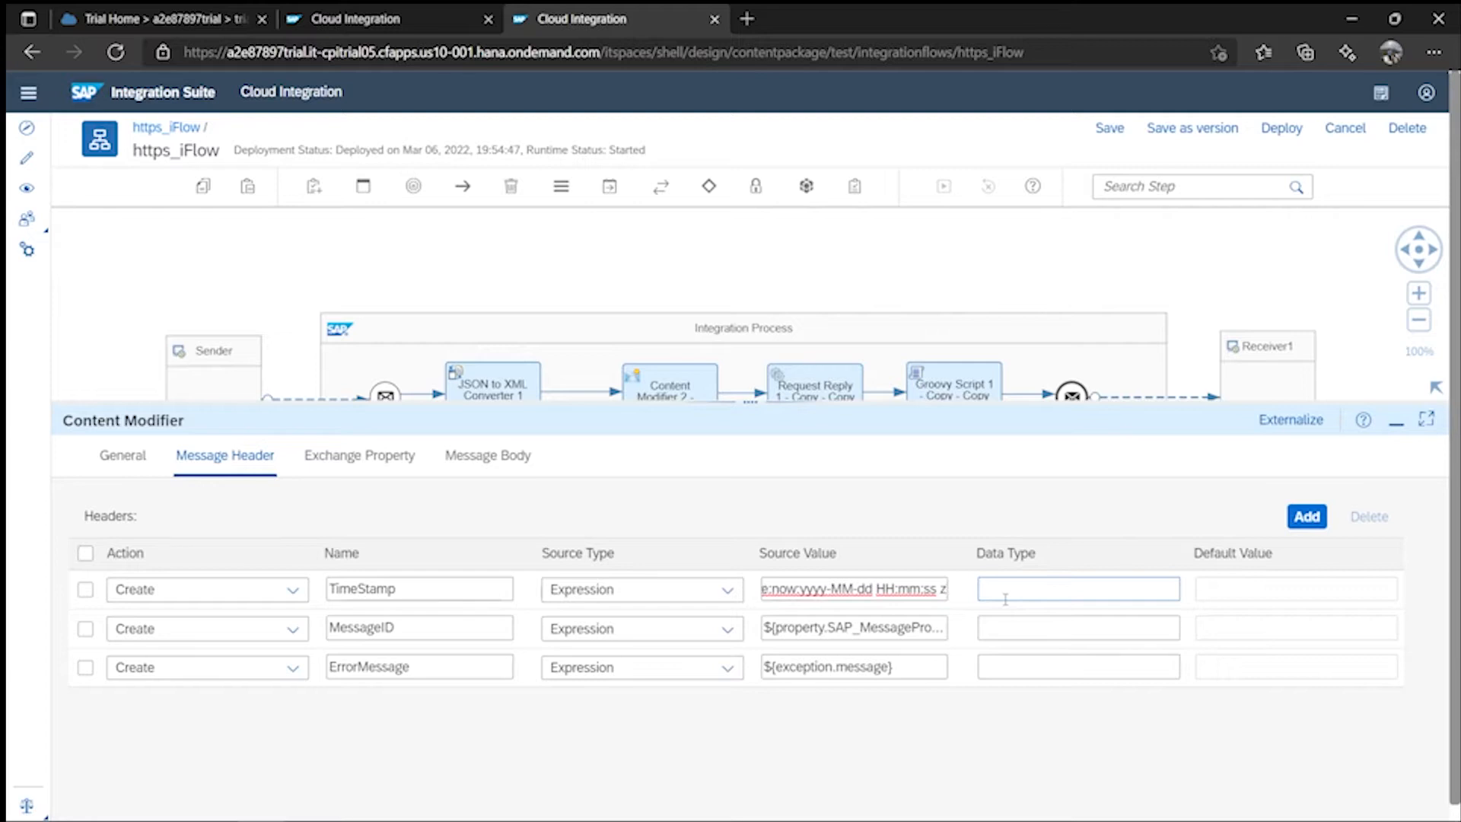
{"action": "type", "text": "}"}
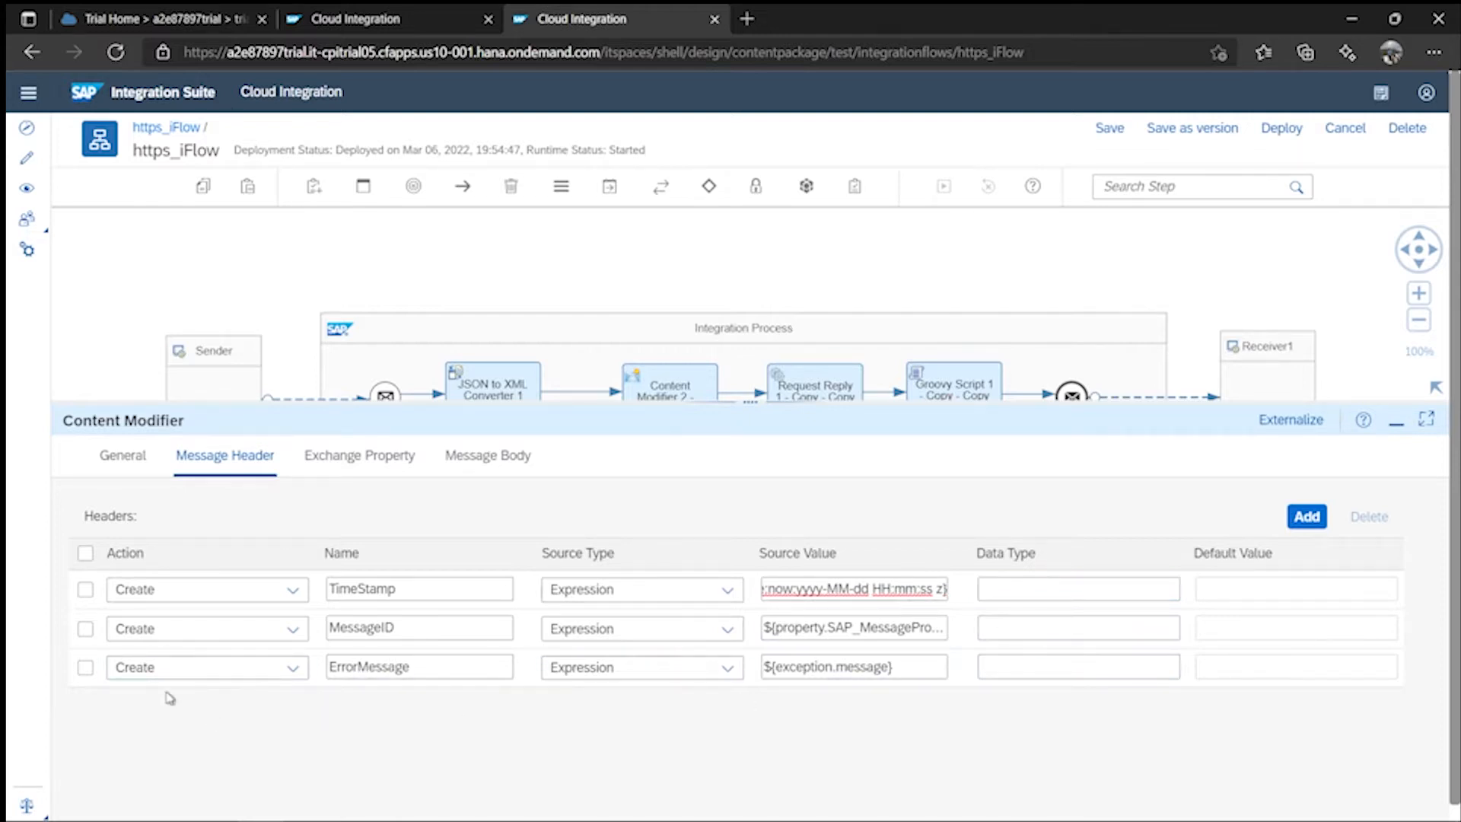
- Give all three headers the data type java.lang.String
{"action": "left_click", "coordinate": [1027, 584]}
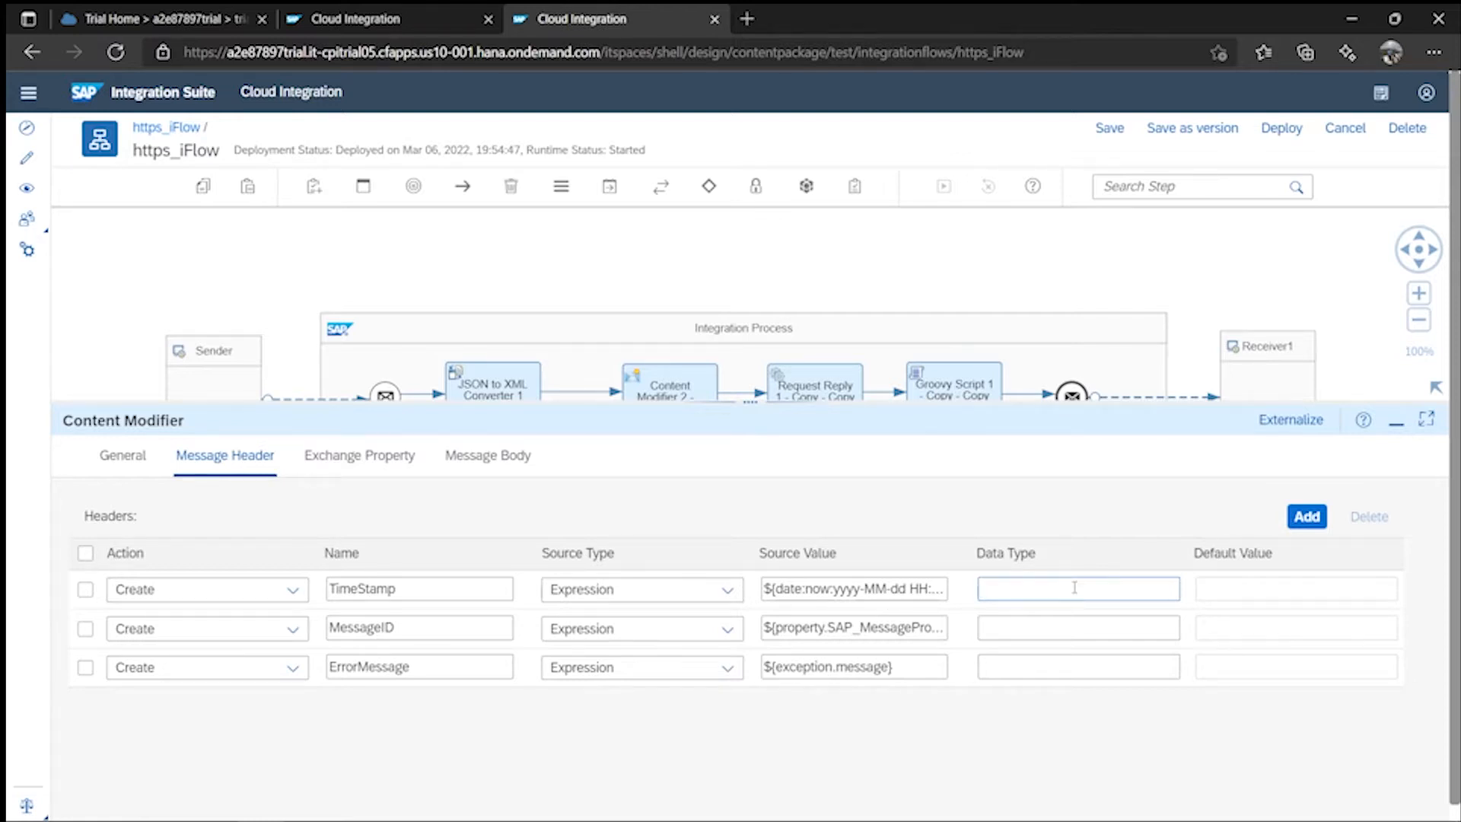
{"action": "type", "text": "java.lang.String"}
{"action": "key", "text": "ctrl+a"}
{"action": "key", "text": "ctrl+c"}
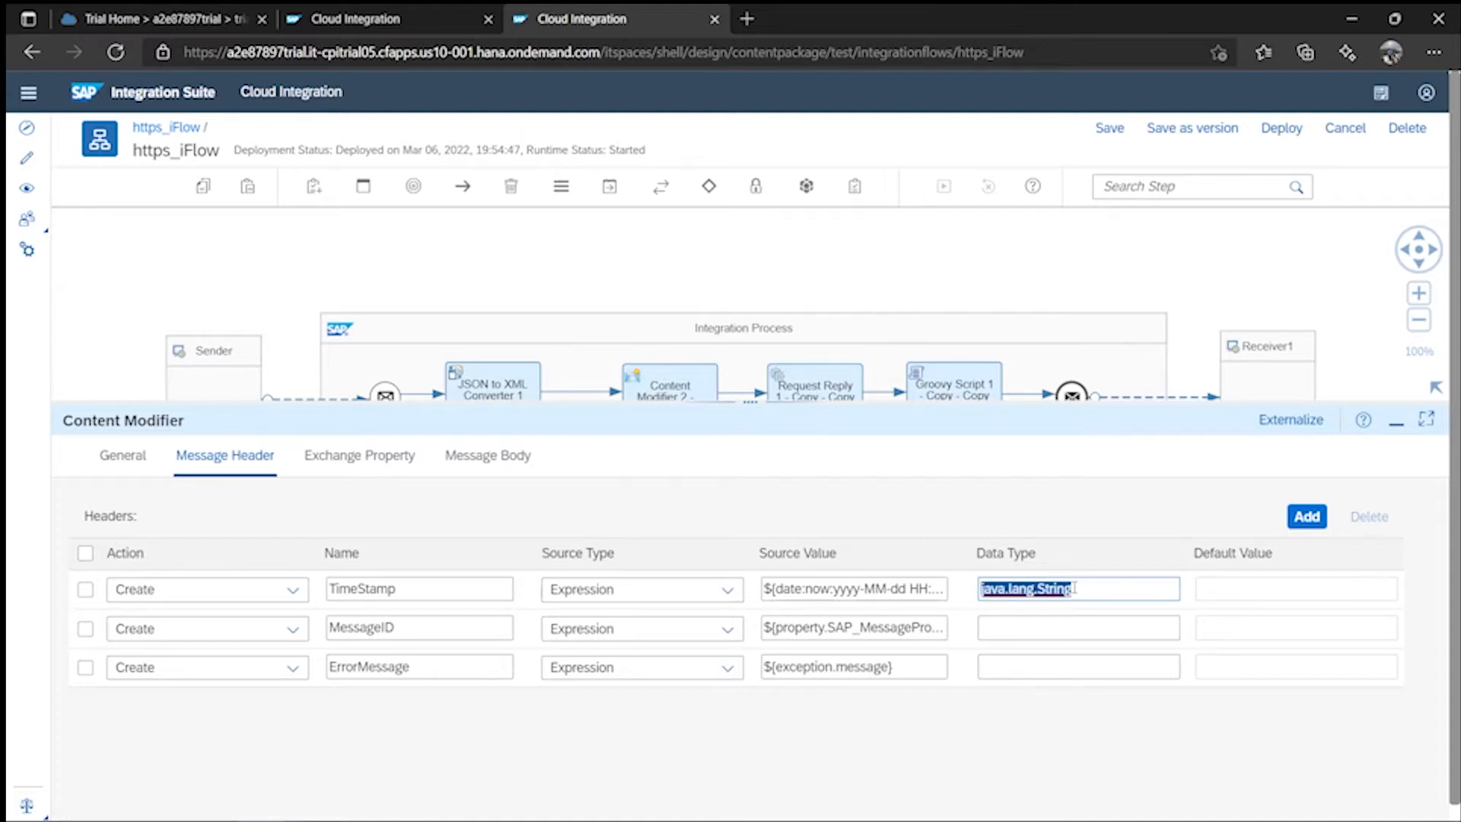
{"action": "left_click", "coordinate": [1056, 630]}
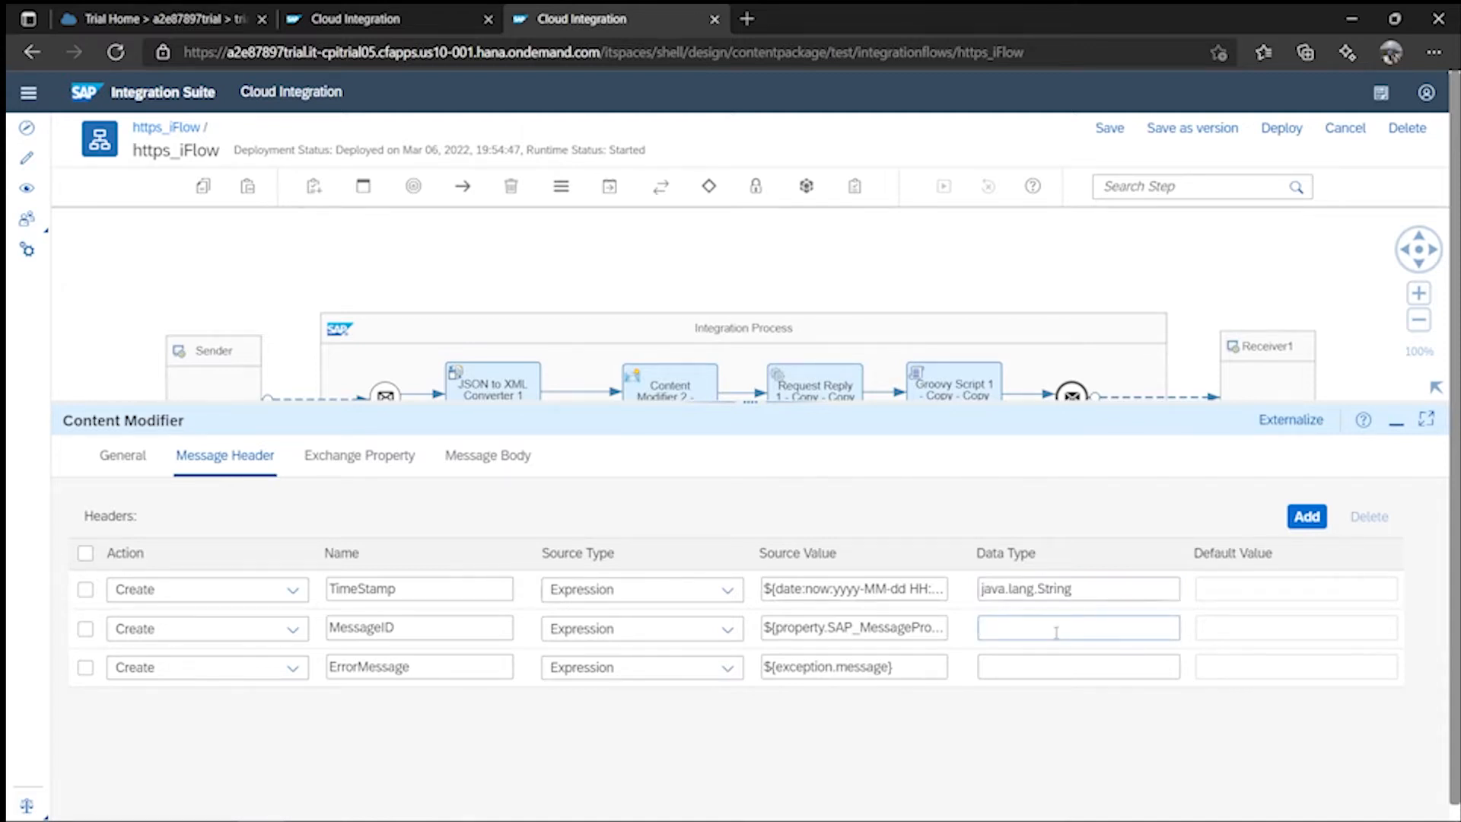
{"action": "key", "text": "ctrl+v"}
{"action": "left_click", "coordinate": [1044, 670]}
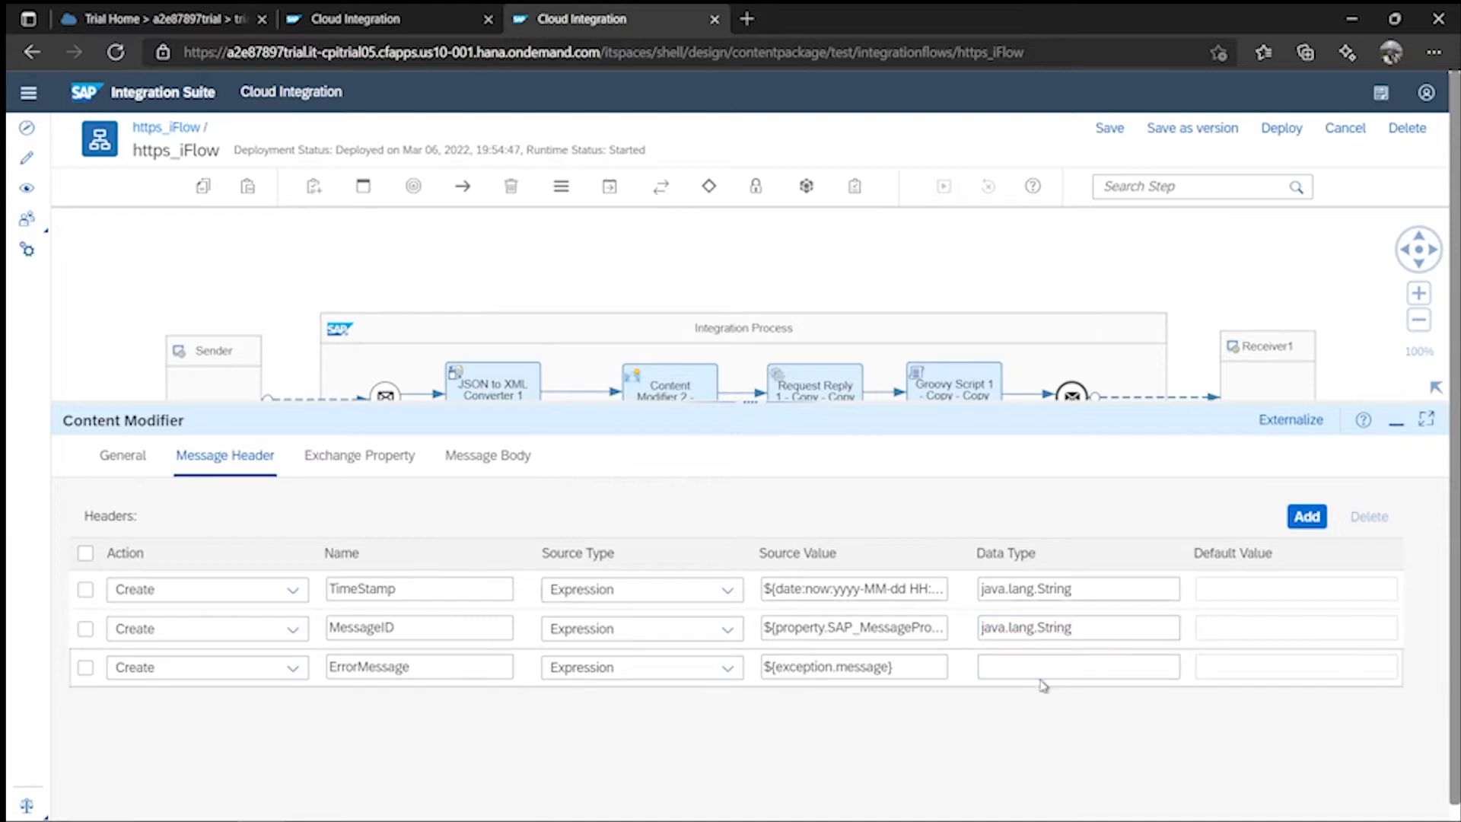
{"action": "key", "text": "ctrl+v"}
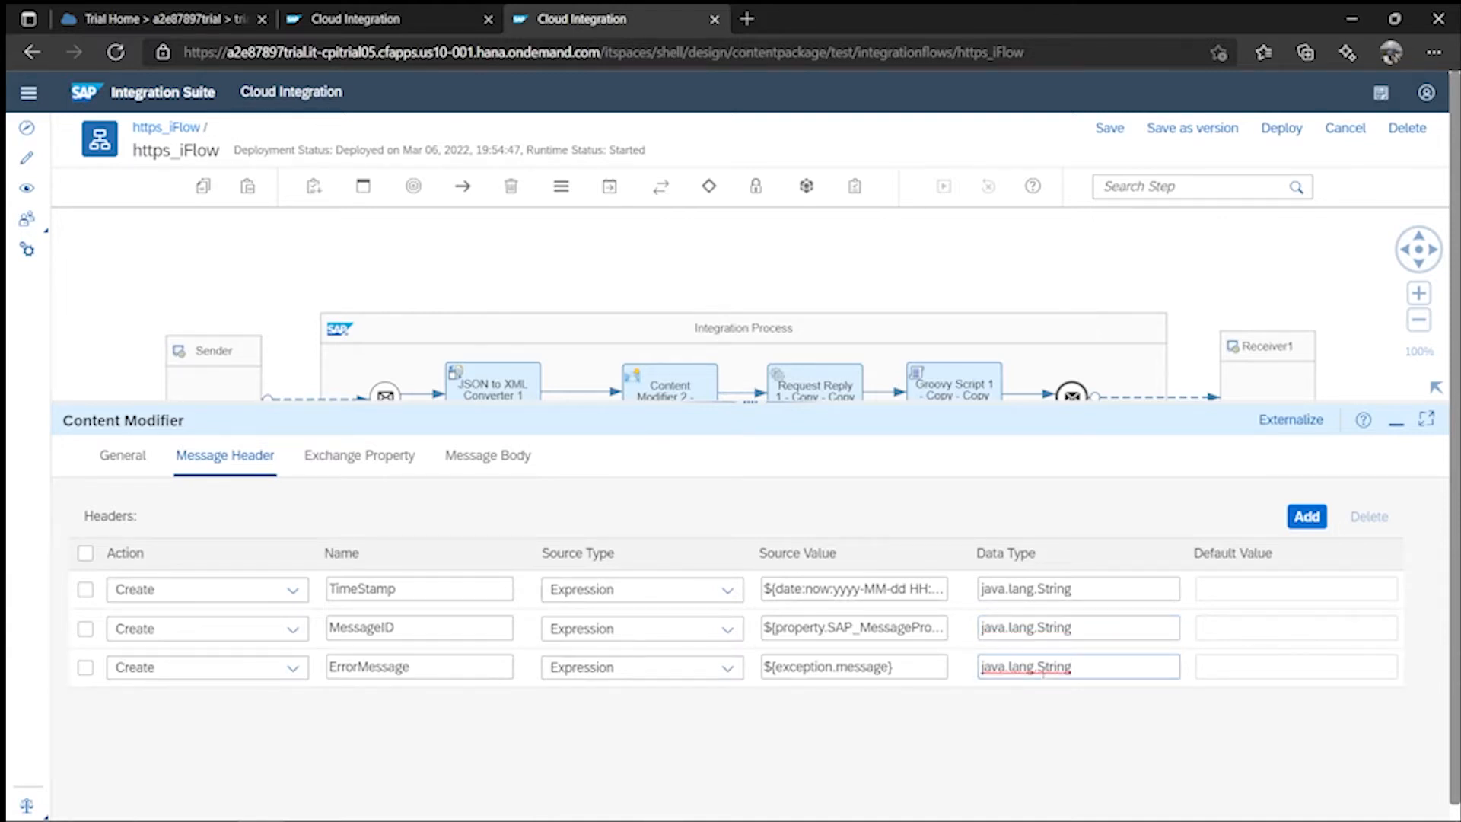
- Save the iFlow and insert Request Reply 2 between Content Modifier 3 and End 1
{"action": "left_click", "coordinate": [1127, 139]}
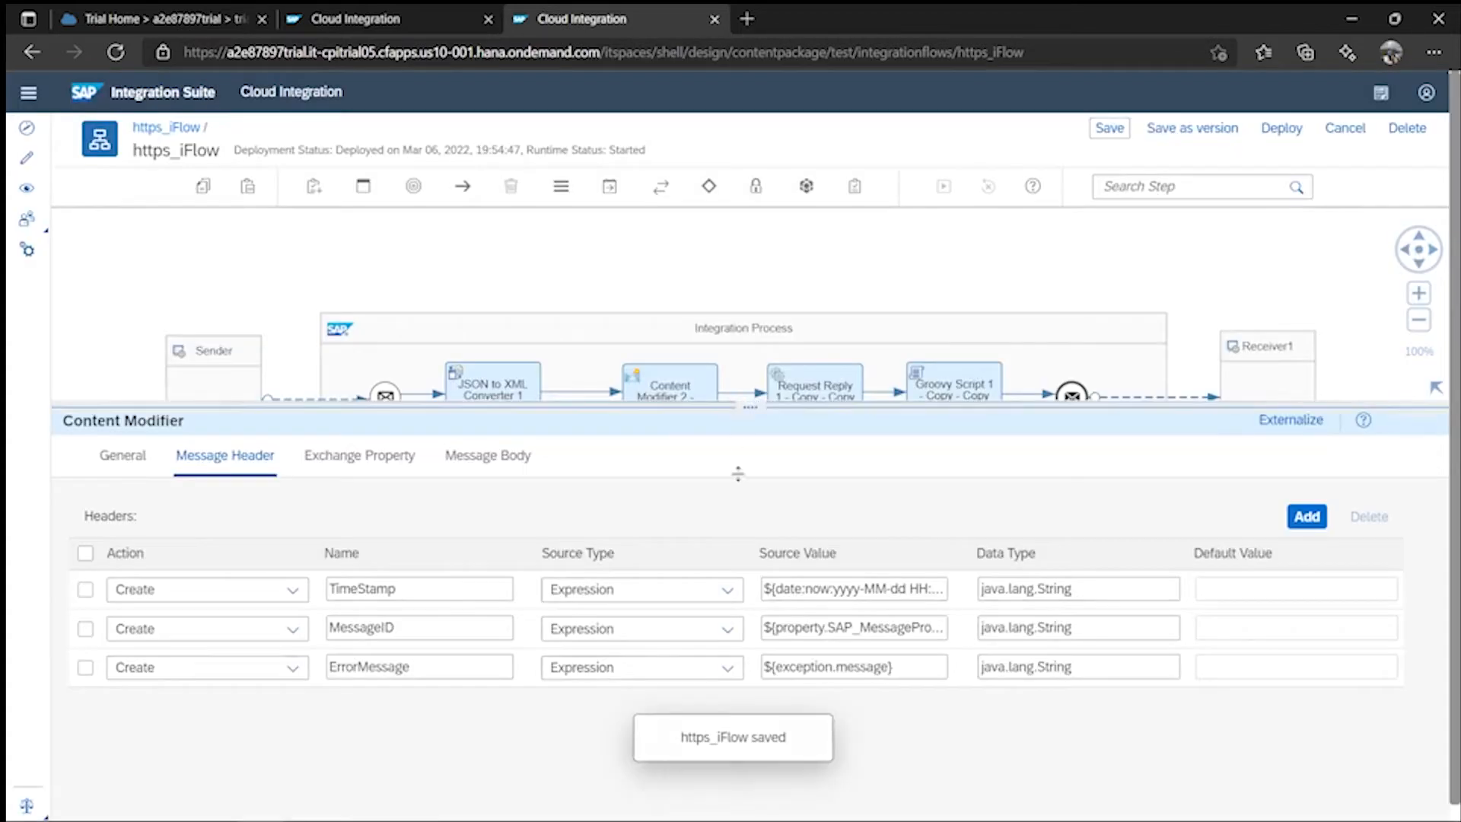
{"action": "left_click_drag", "start_coordinate": [773, 405], "coordinate": [780, 700]}
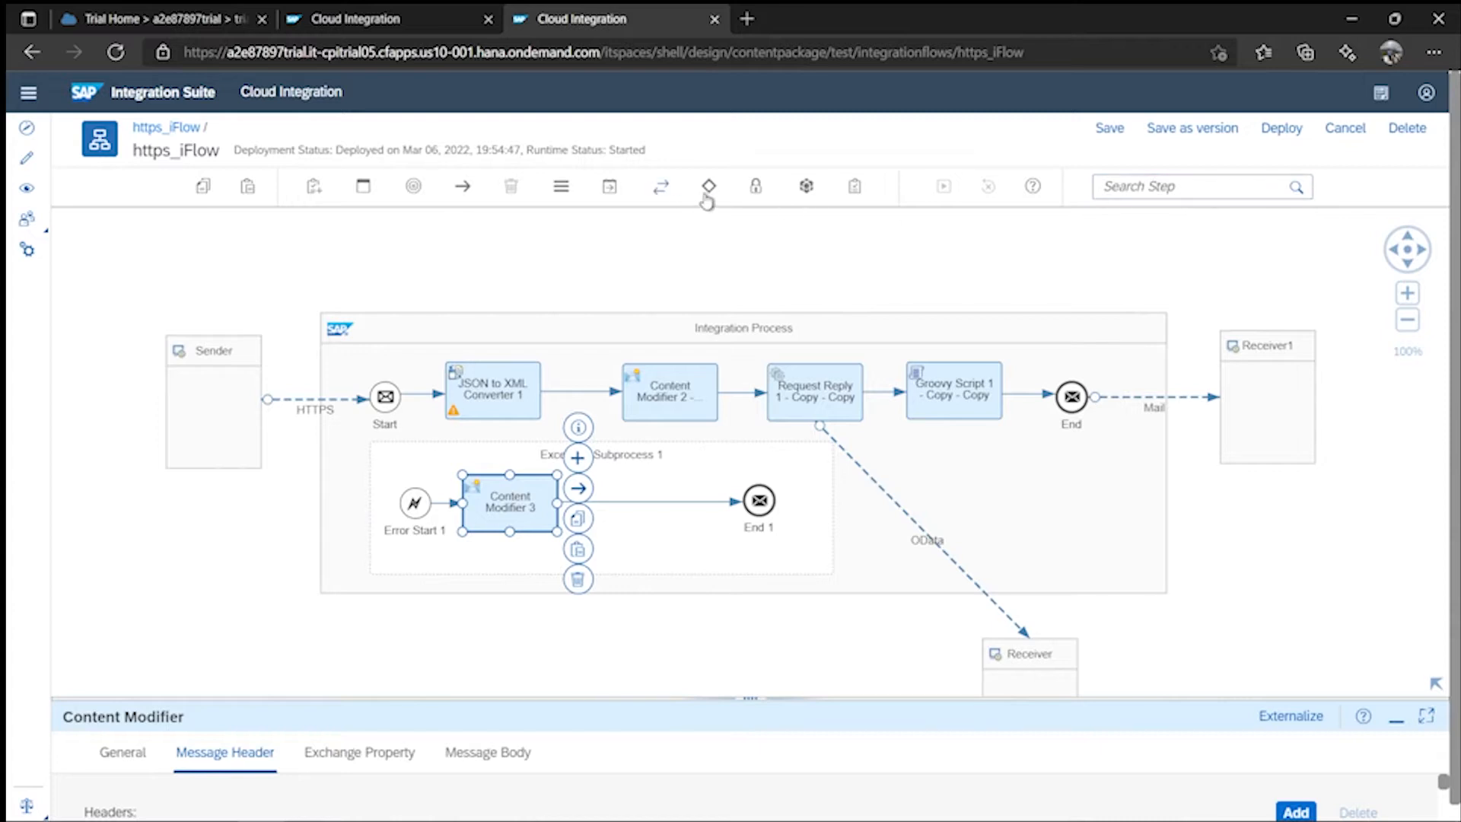
{"action": "left_click", "coordinate": [660, 189]}
{"action": "left_click", "coordinate": [679, 268]}
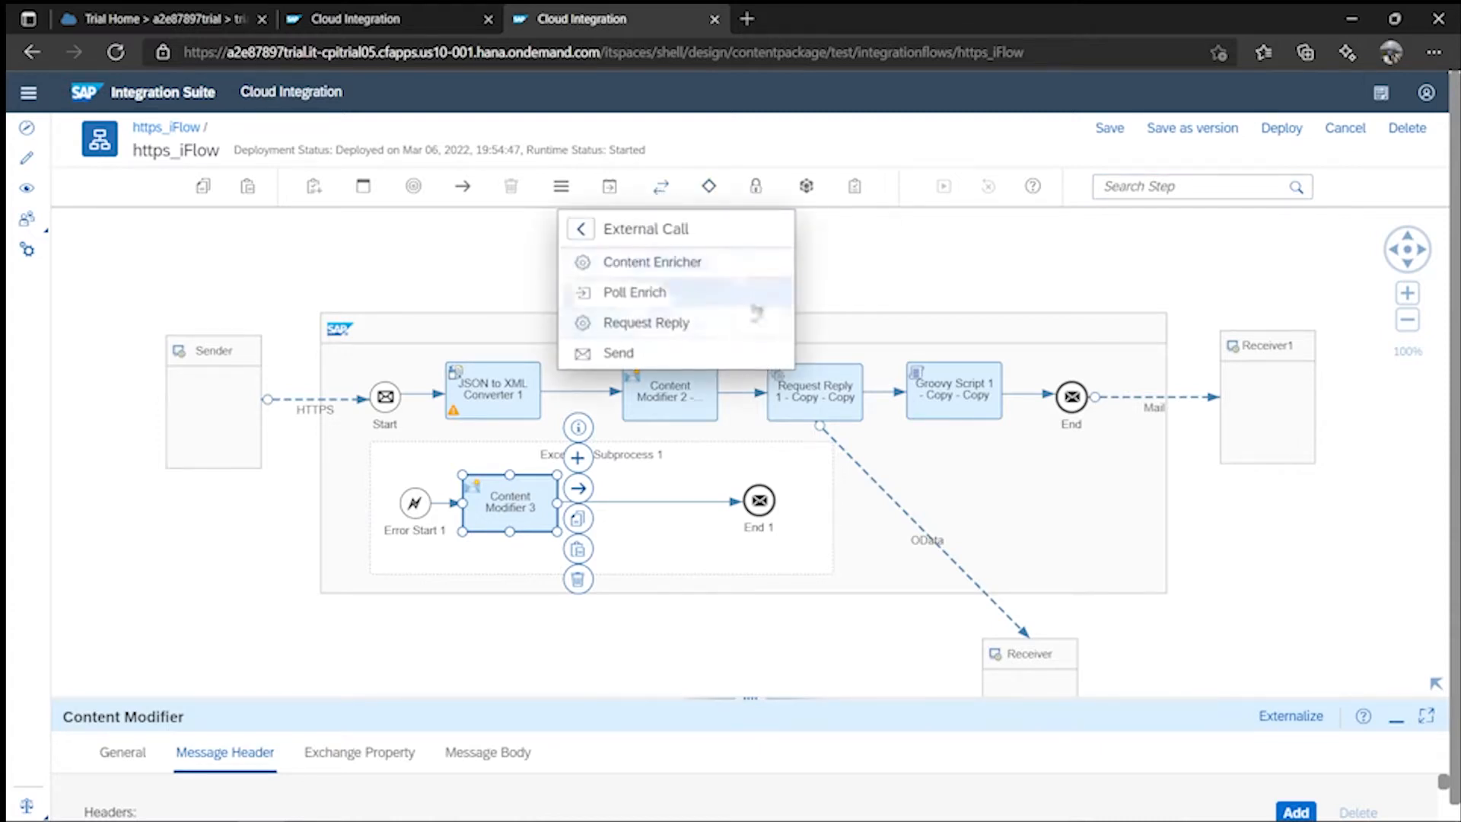
{"action": "left_click", "coordinate": [668, 326]}
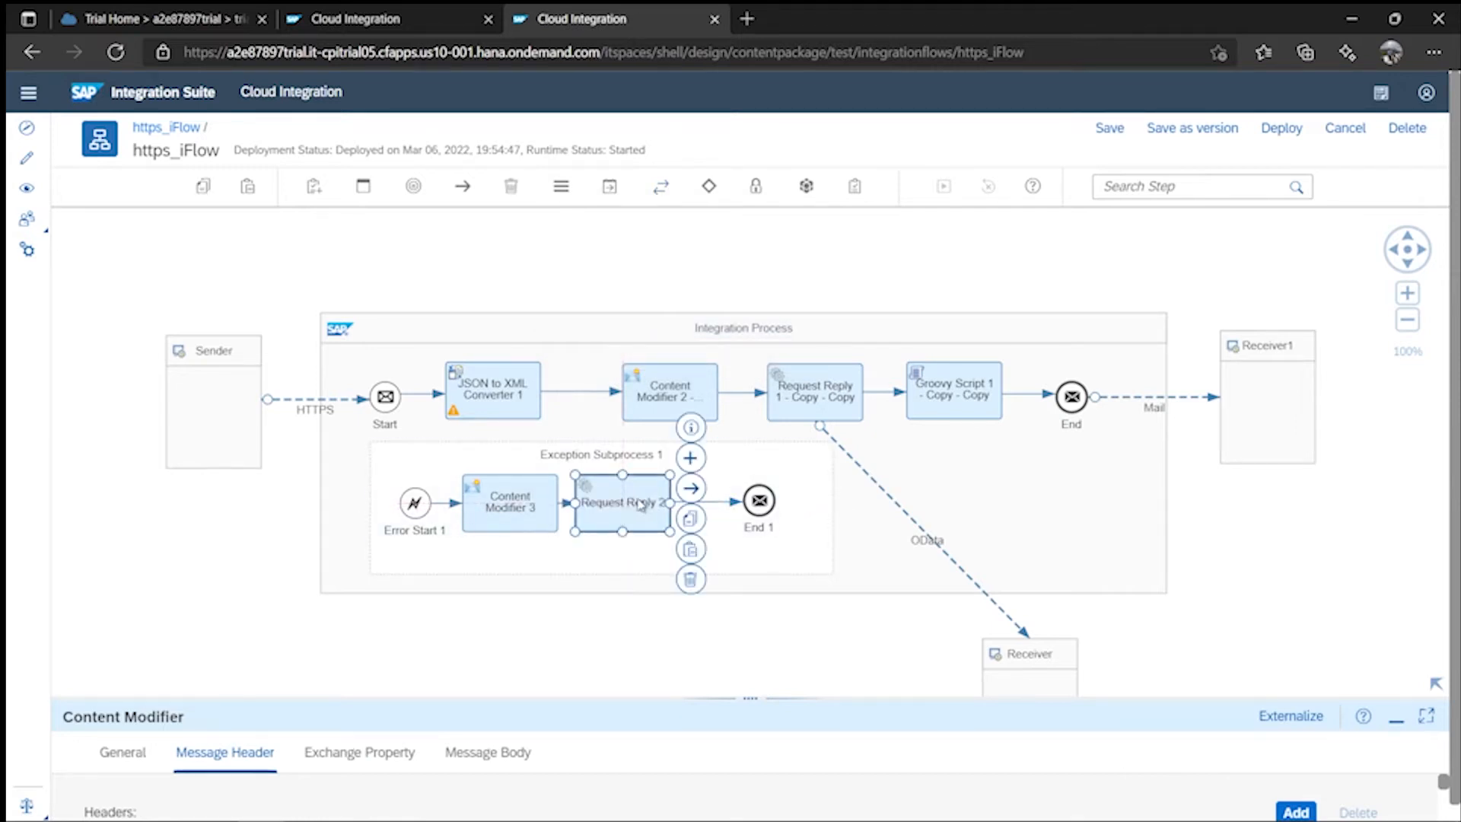
{"action": "left_click", "coordinate": [645, 504]}
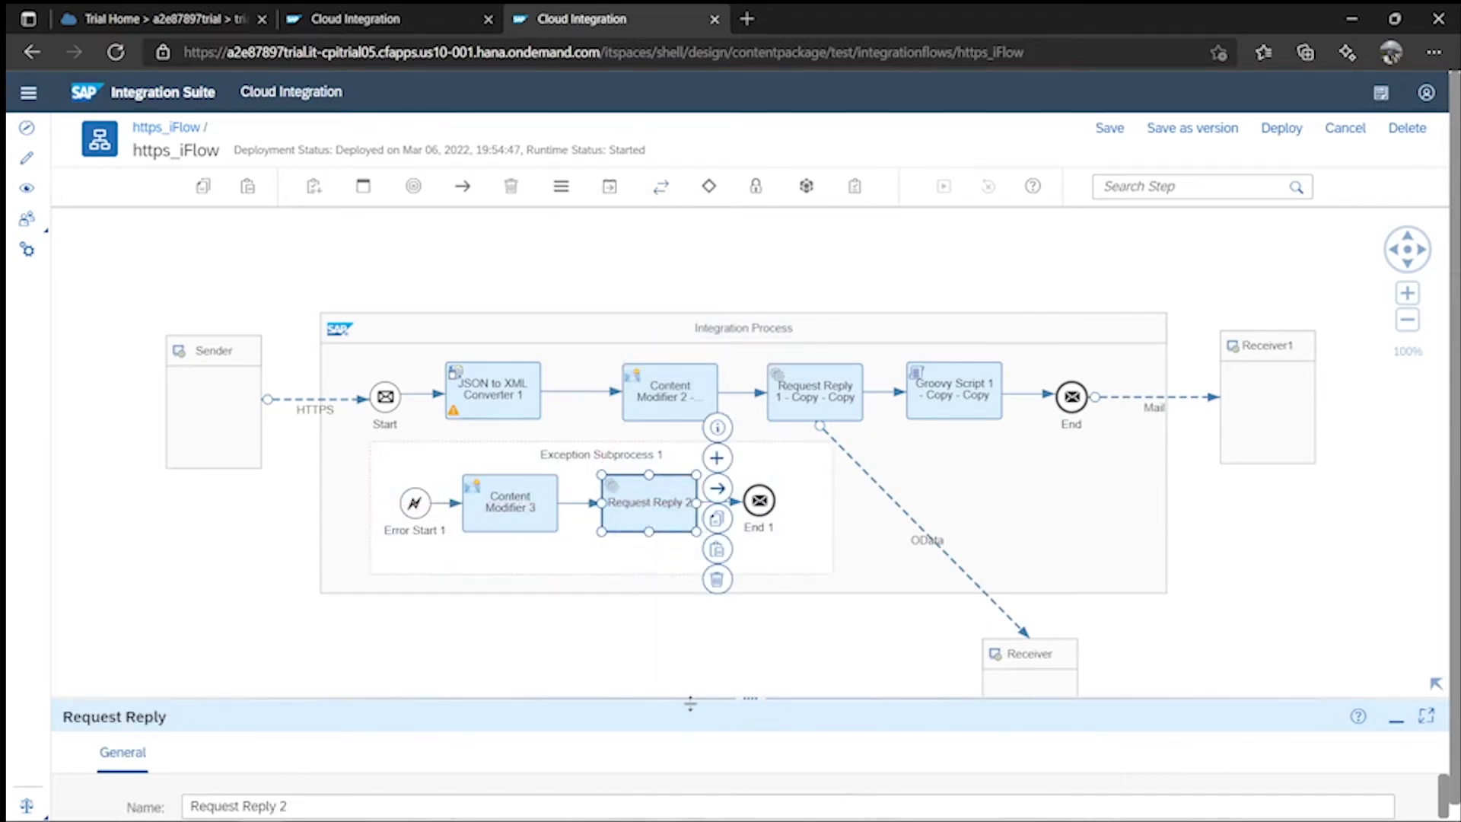
- Add a Receiver2 participant below the Integration Process
{"action": "left_click_drag", "start_coordinate": [744, 694], "coordinate": [747, 734]}
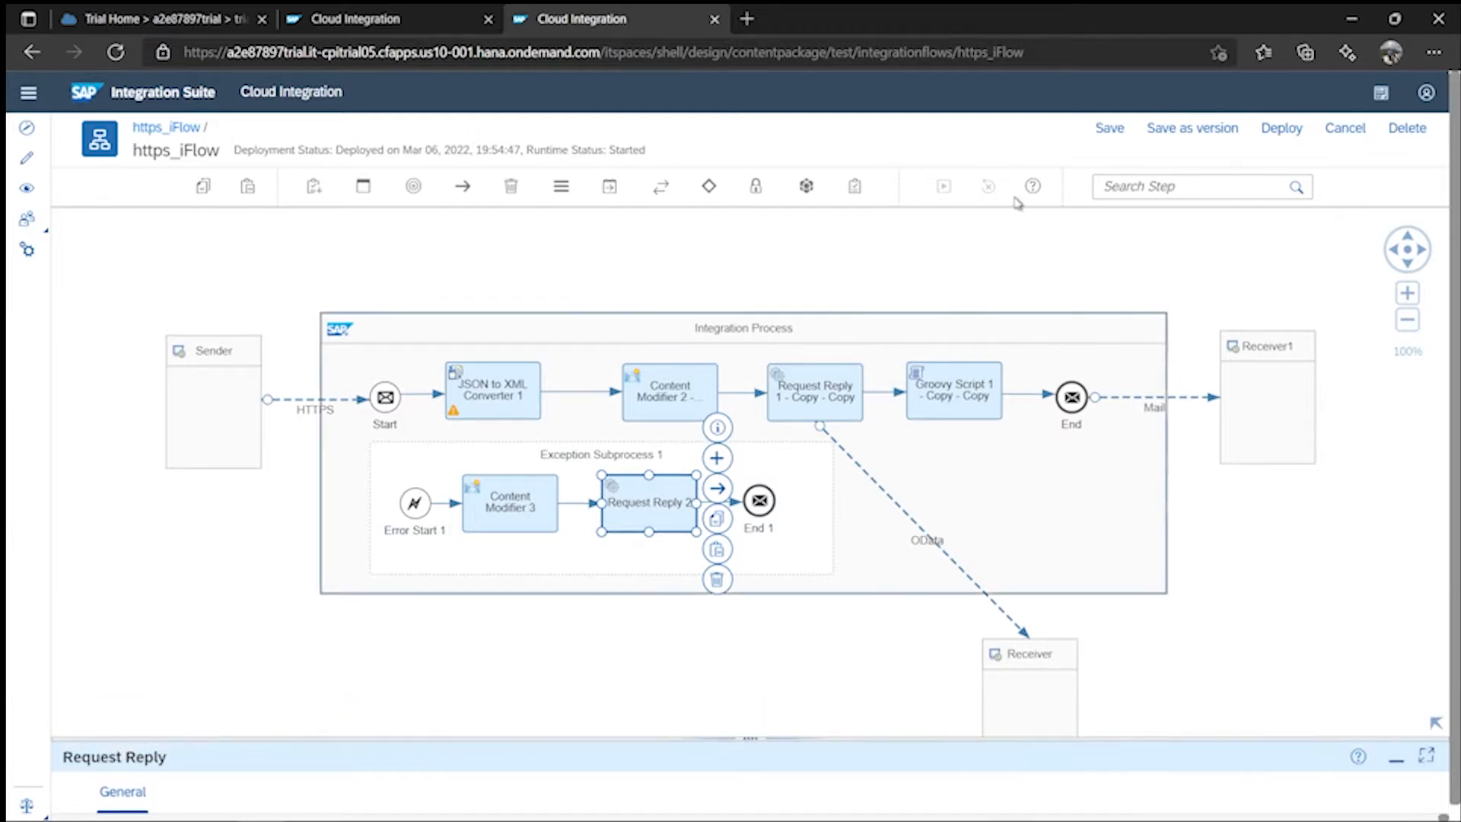
{"action": "left_click", "coordinate": [312, 192]}
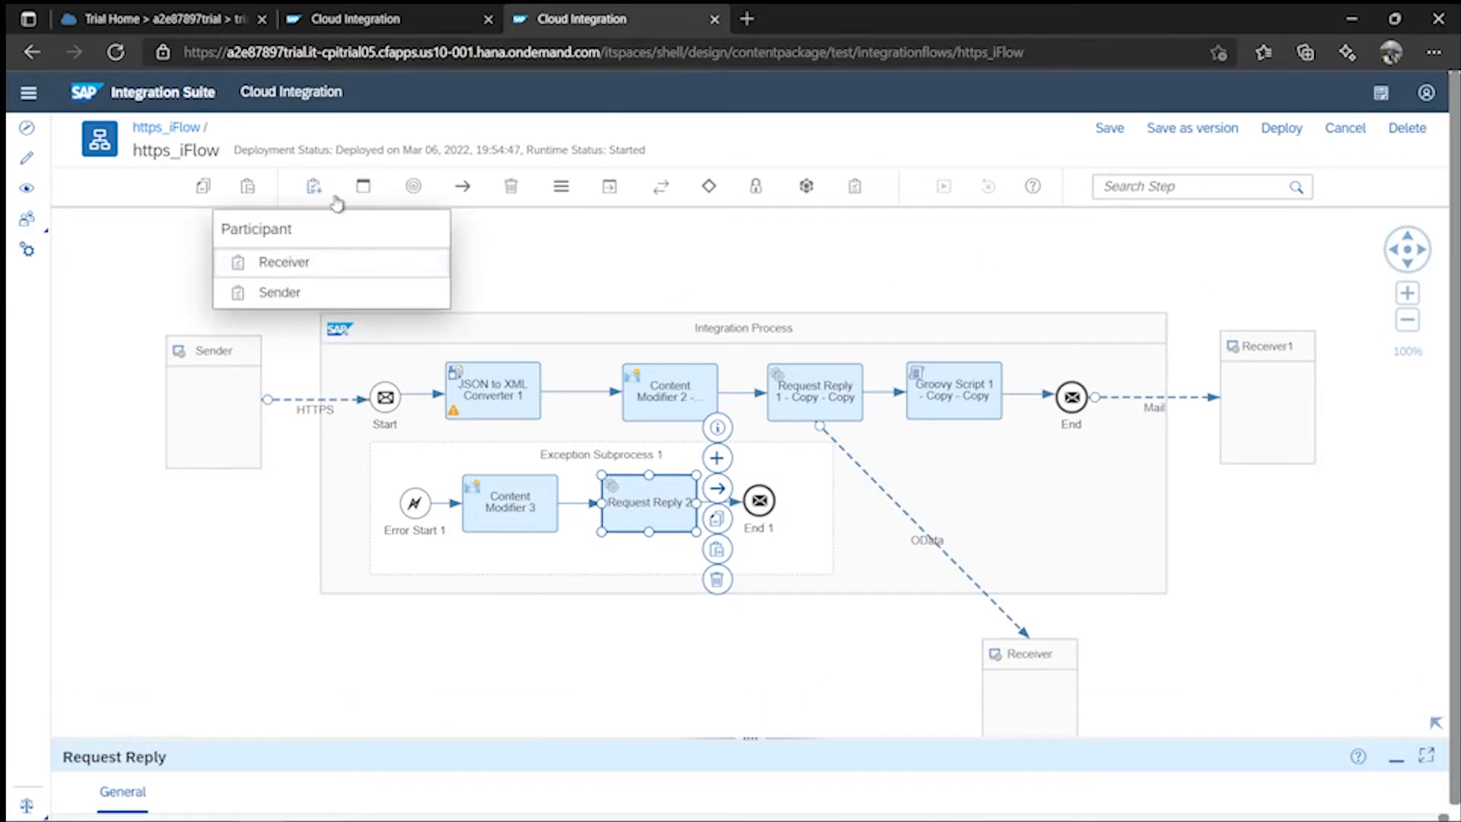
{"action": "left_click", "coordinate": [283, 263]}
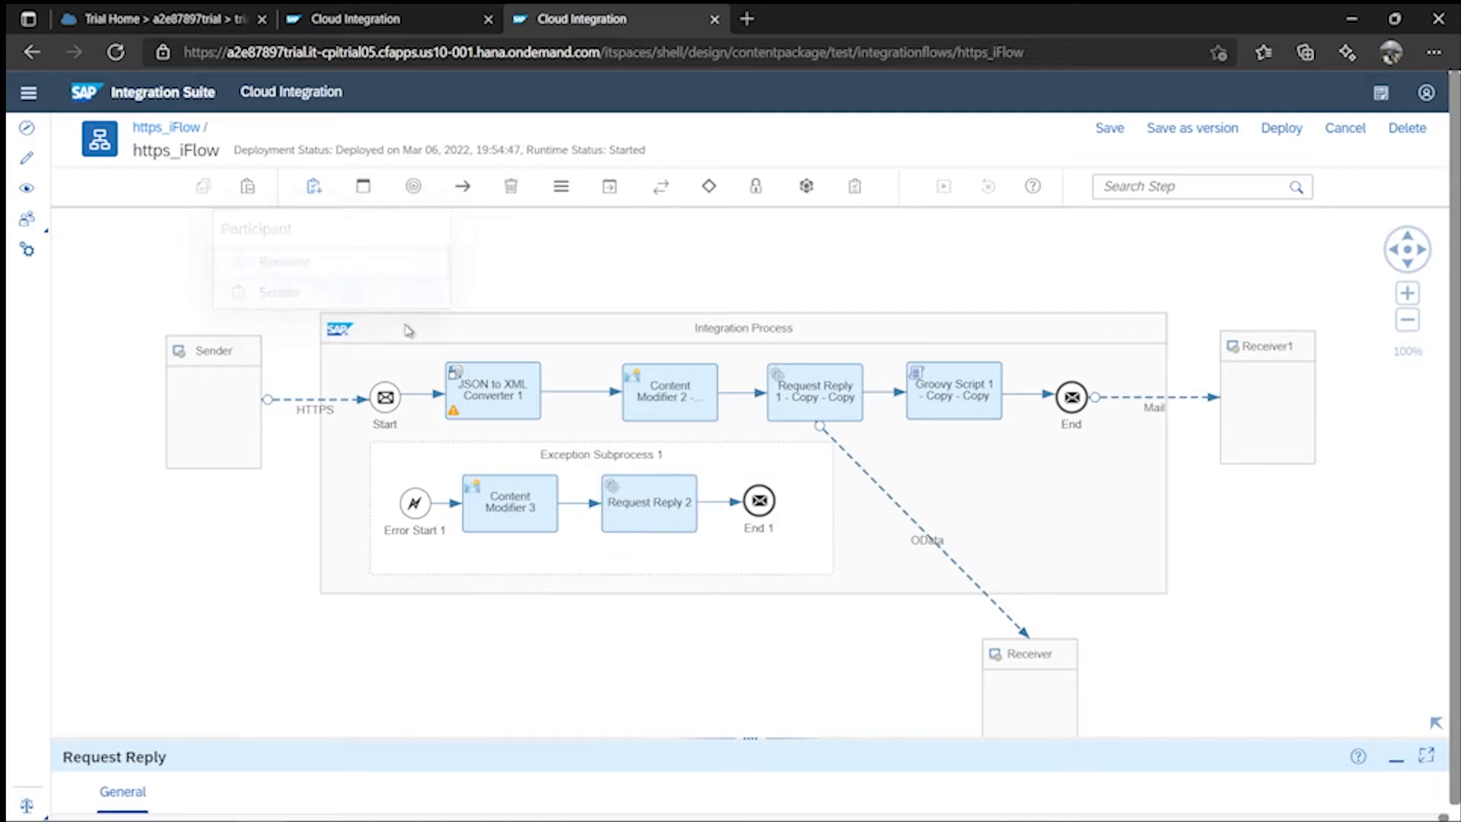
{"action": "left_click", "coordinate": [717, 685]}
{"action": "left_click_drag", "start_coordinate": [736, 647], "coordinate": [763, 685]}
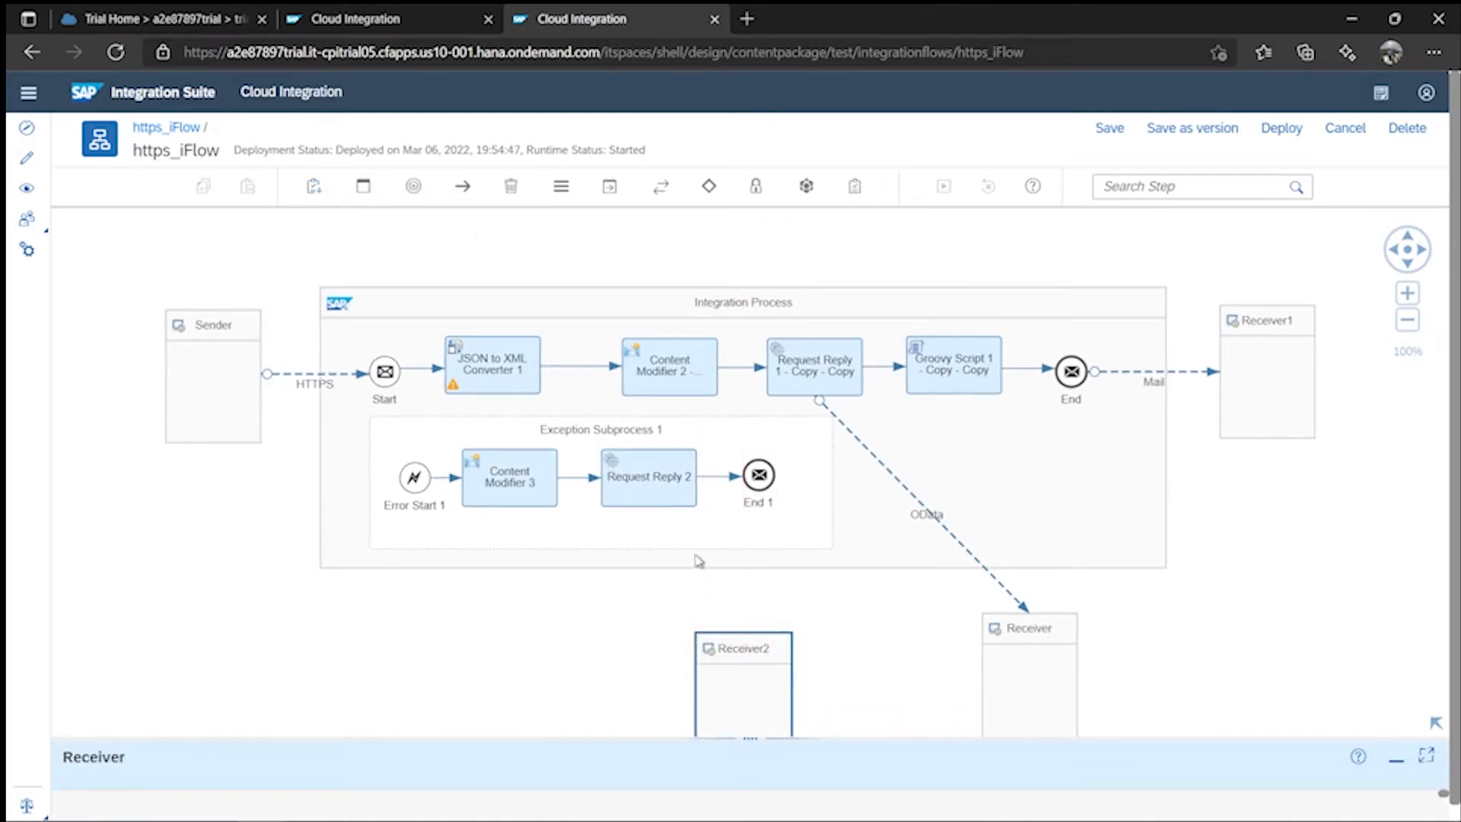
- Connect Request Reply 2 to Receiver2 with a ProcessDirect adapter and show its connection settings
{"action": "left_click", "coordinate": [652, 503]}
{"action": "left_click_drag", "start_coordinate": [719, 465], "coordinate": [742, 663]}
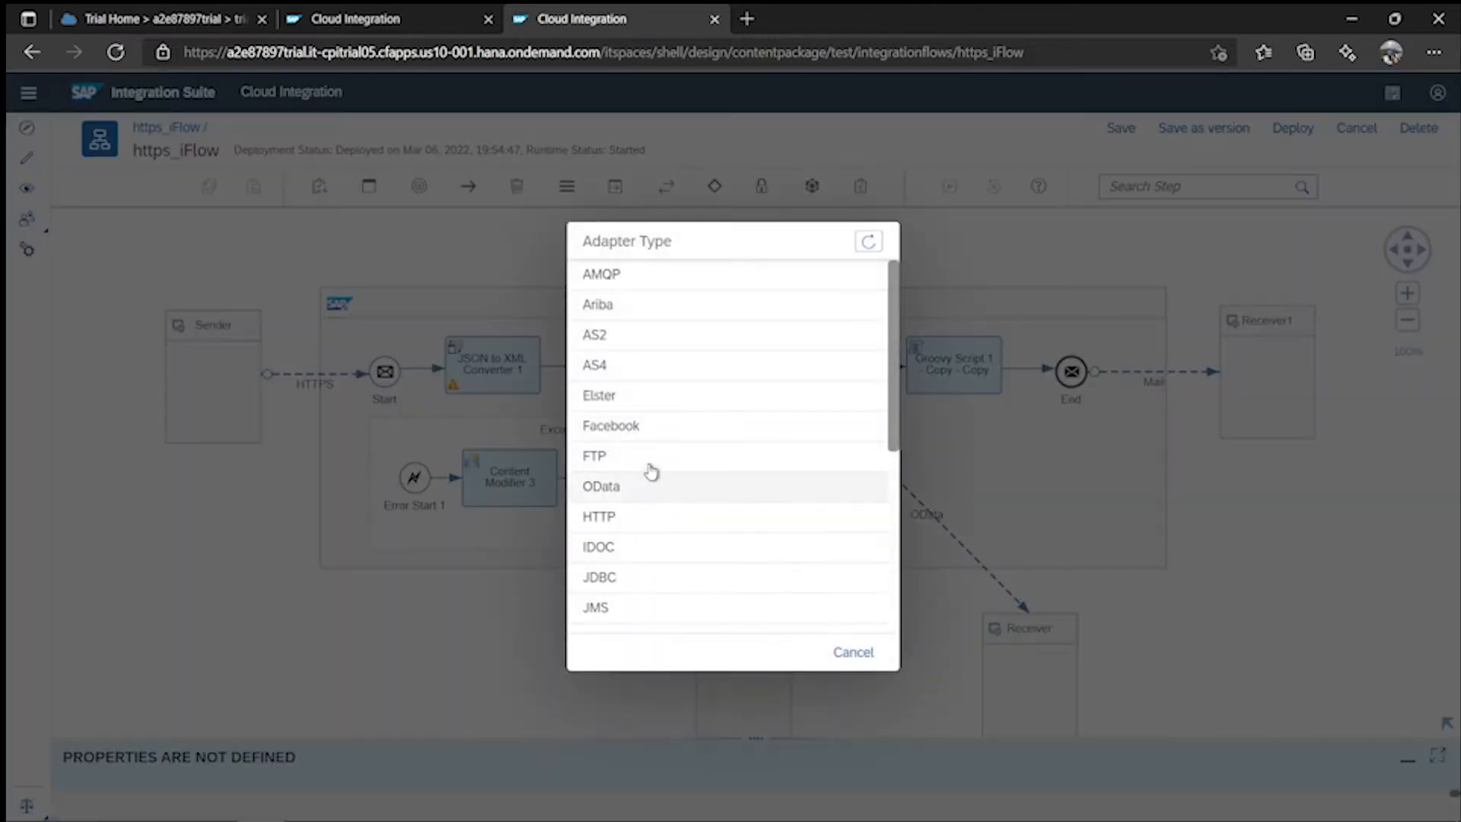
{"action": "scroll", "coordinate": [662, 468], "scroll_direction": "down", "scroll_amount": 5}
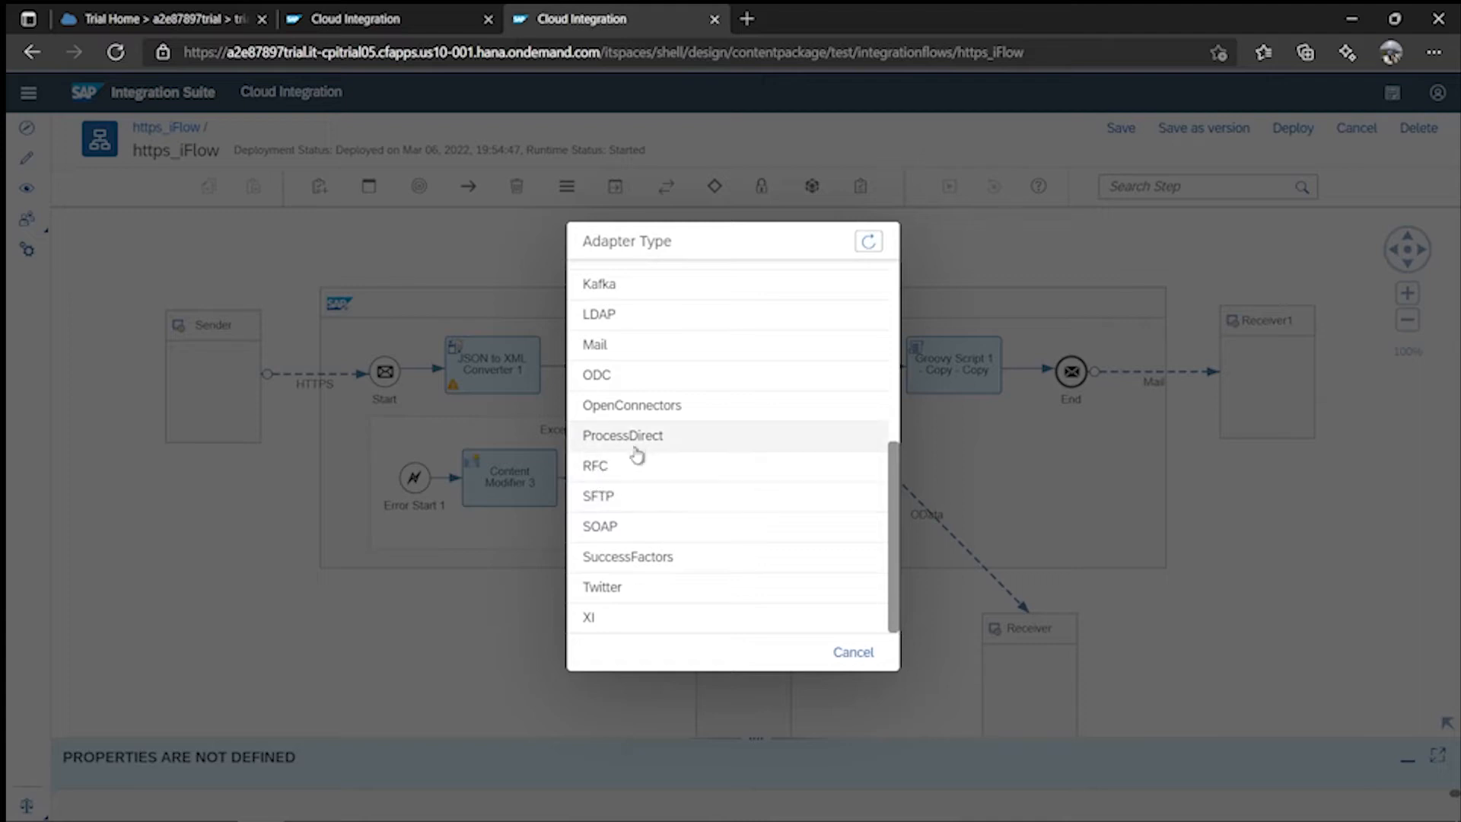
{"action": "left_click", "coordinate": [643, 448]}
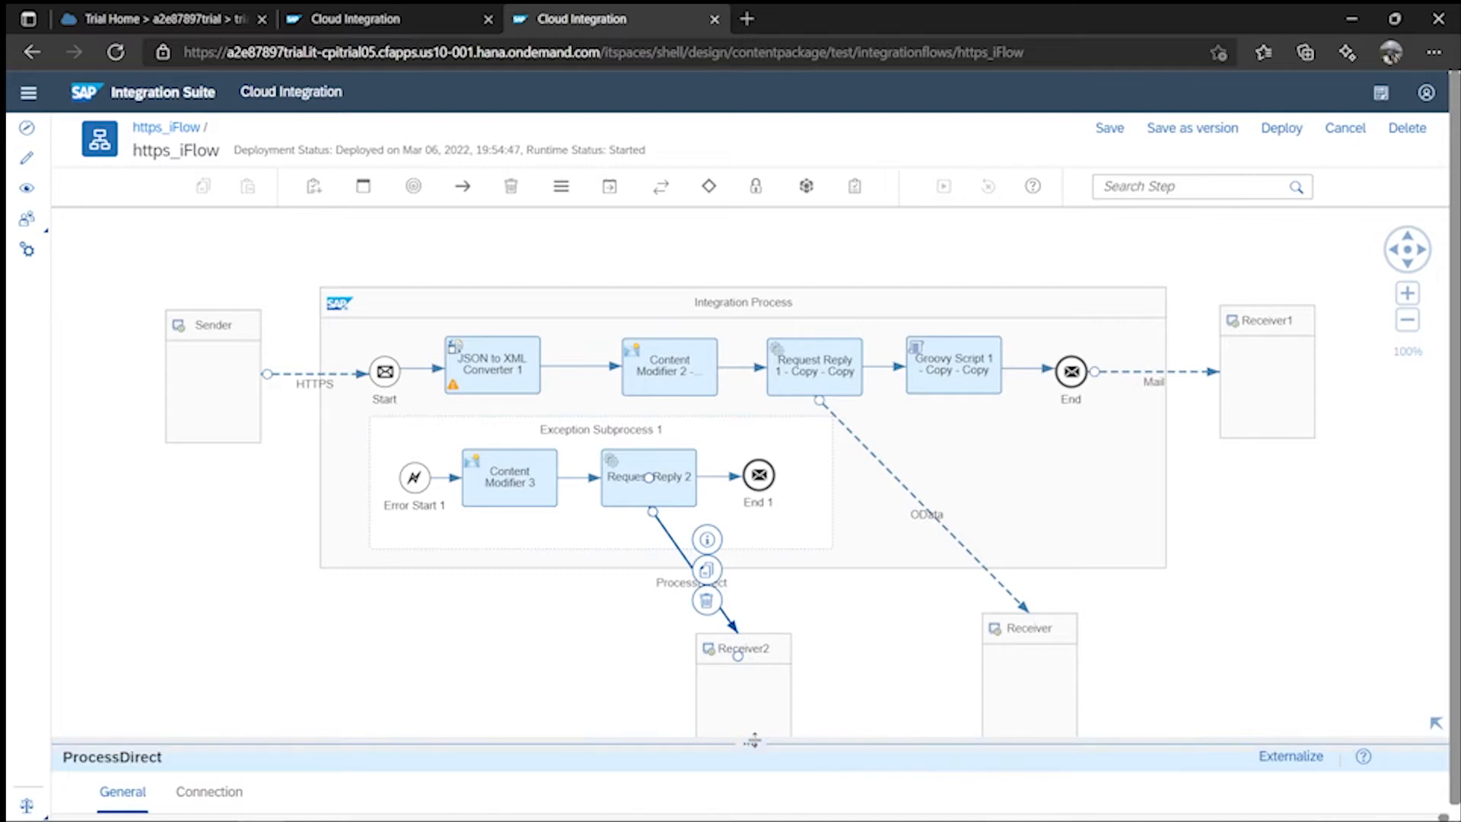
{"action": "left_click_drag", "start_coordinate": [751, 739], "coordinate": [752, 401]}
{"action": "left_click", "coordinate": [228, 473]}
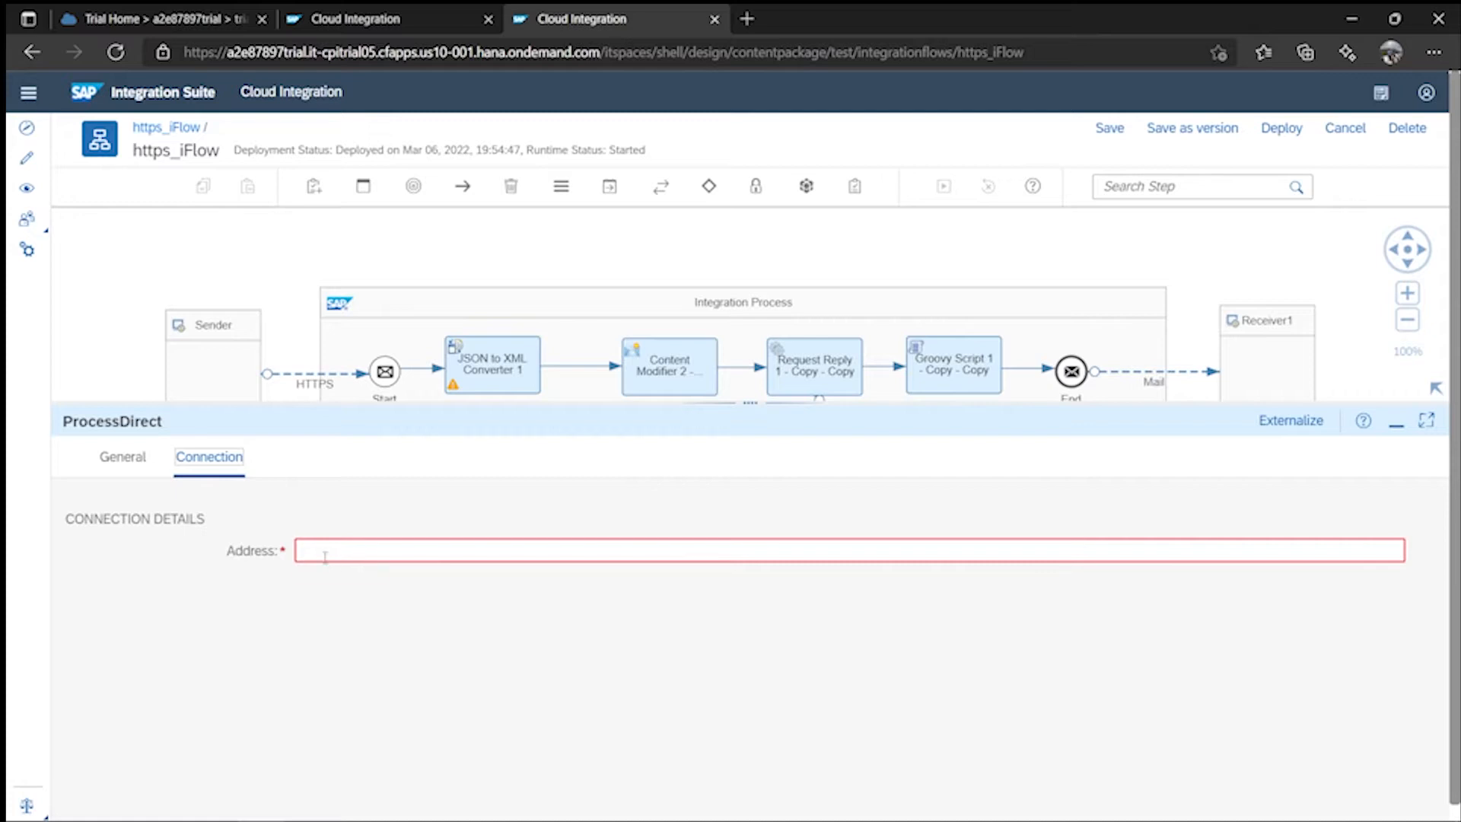
- Enter /ExceptionHandling as the ProcessDirect address, correcting the misspelled letter
{"action": "left_click", "coordinate": [325, 556]}
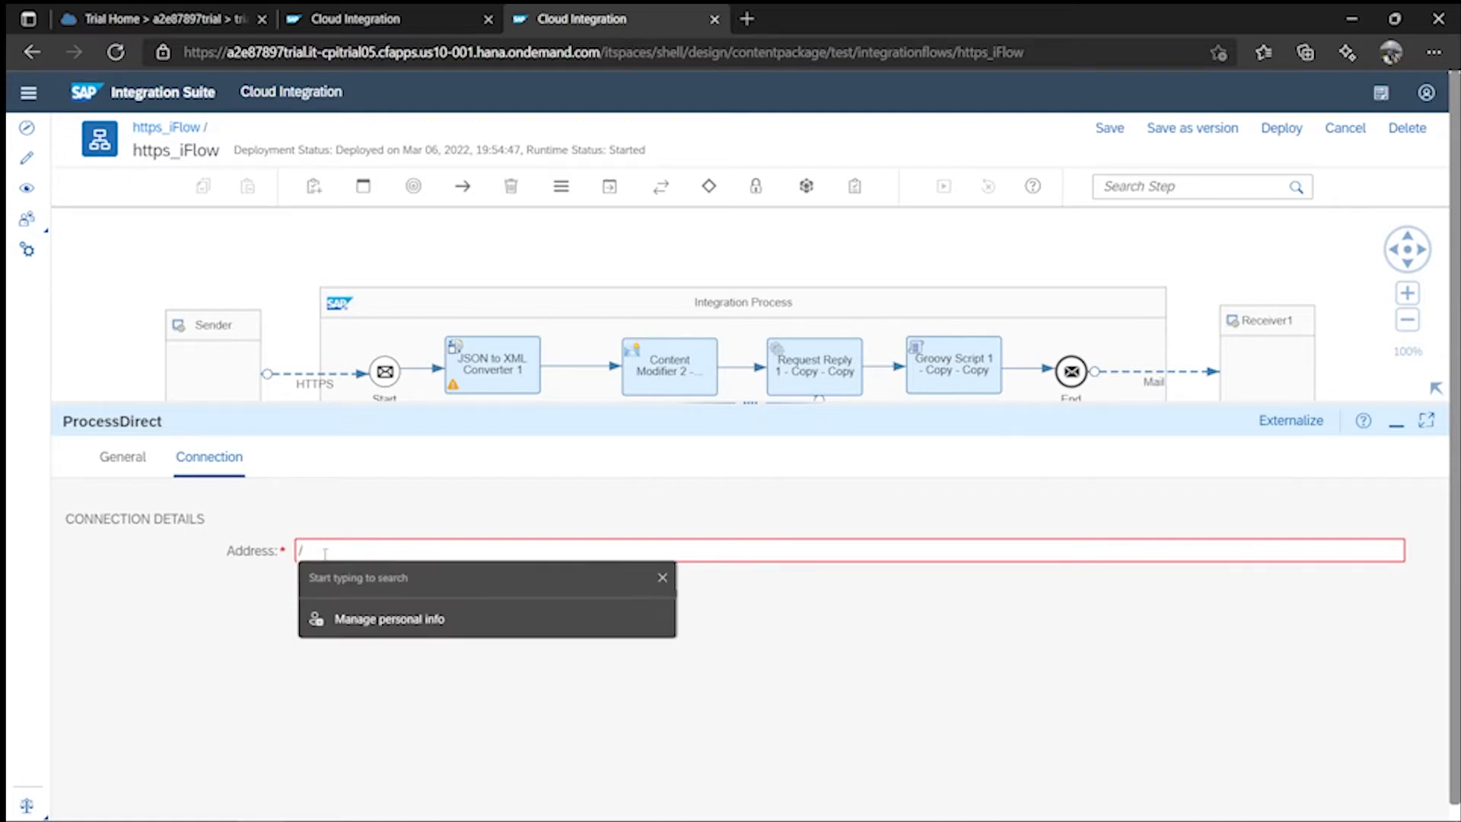
{"action": "type", "text": "/Exc"}
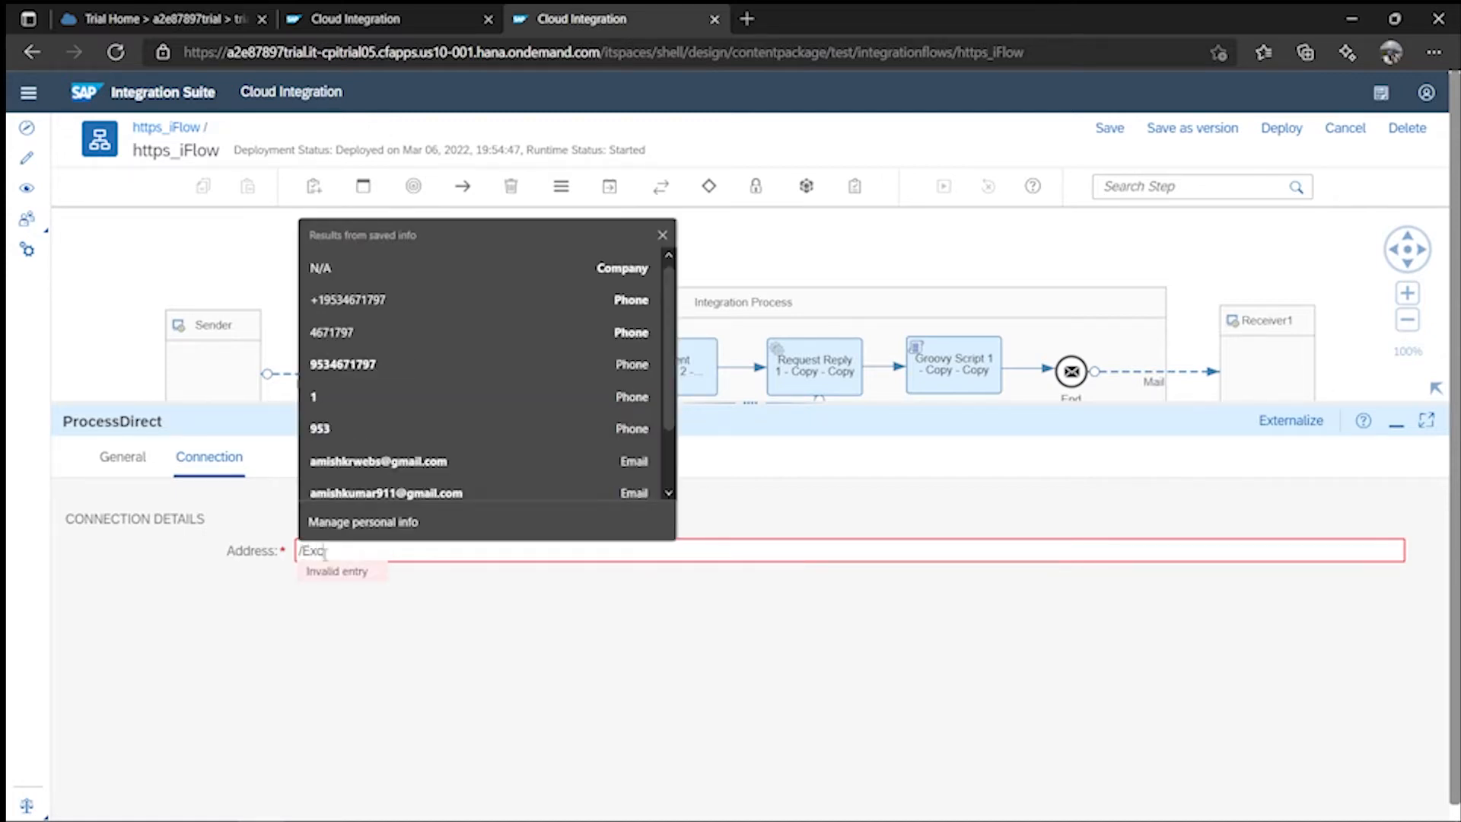
{"action": "type", "text": "eptionHamdling"}
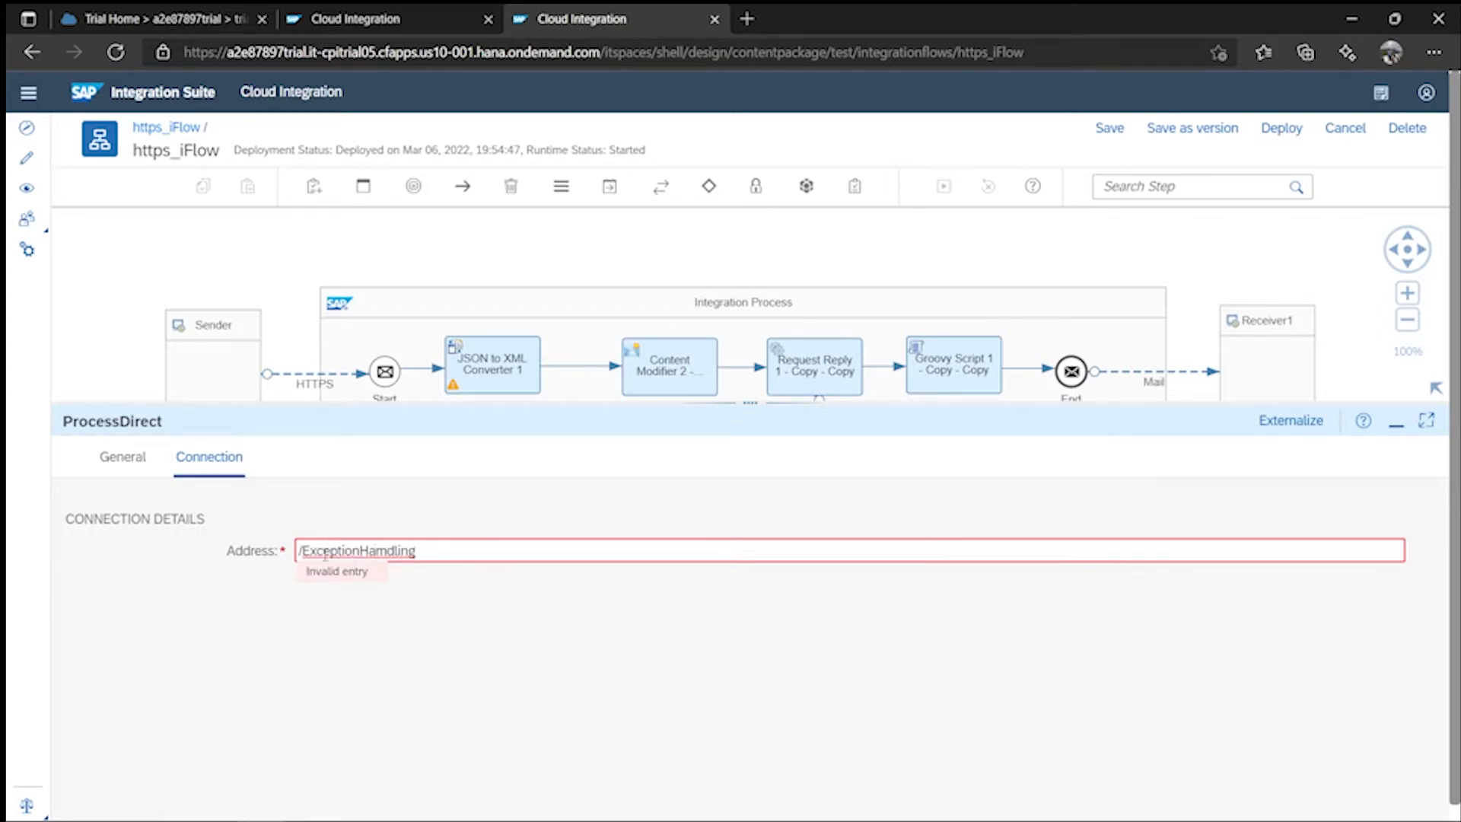
{"action": "key", "text": "BackSpace"}
{"action": "type", "text": "n"}
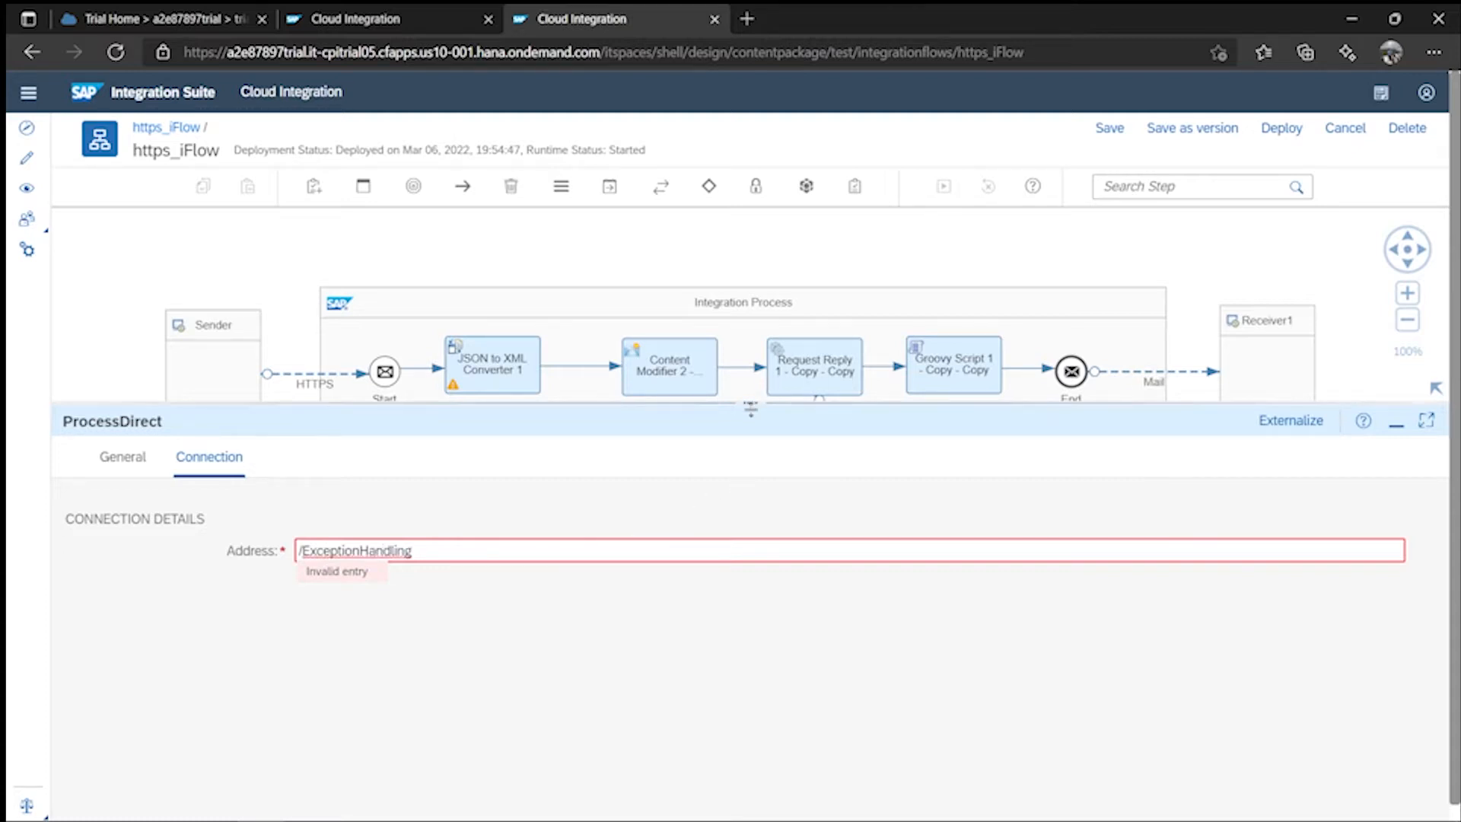
- Save https_iFlow with the new ProcessDirect address
{"action": "left_click_drag", "start_coordinate": [751, 404], "coordinate": [752, 448]}
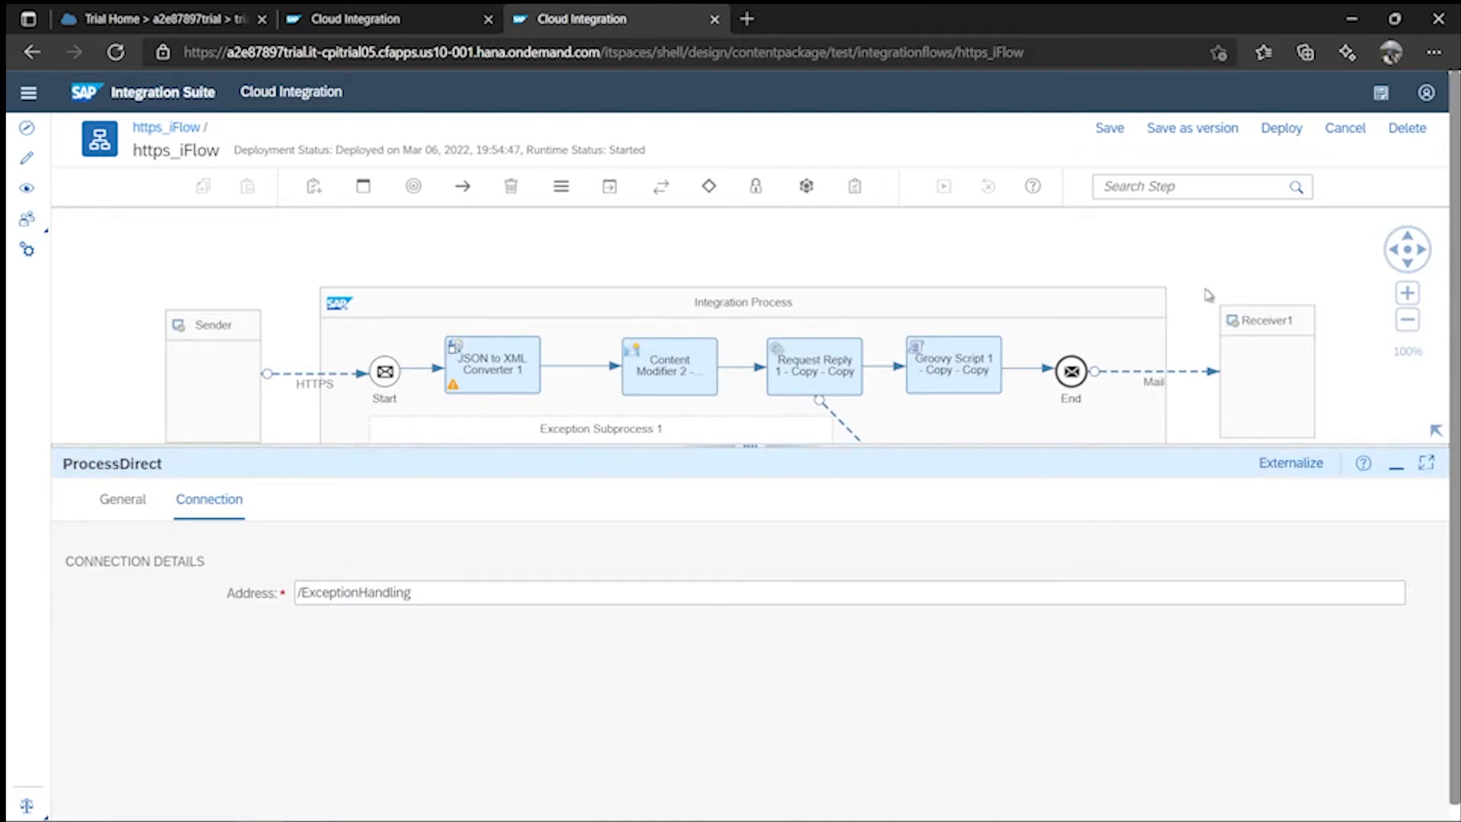
{"action": "left_click_drag", "start_coordinate": [750, 446], "coordinate": [750, 576]}
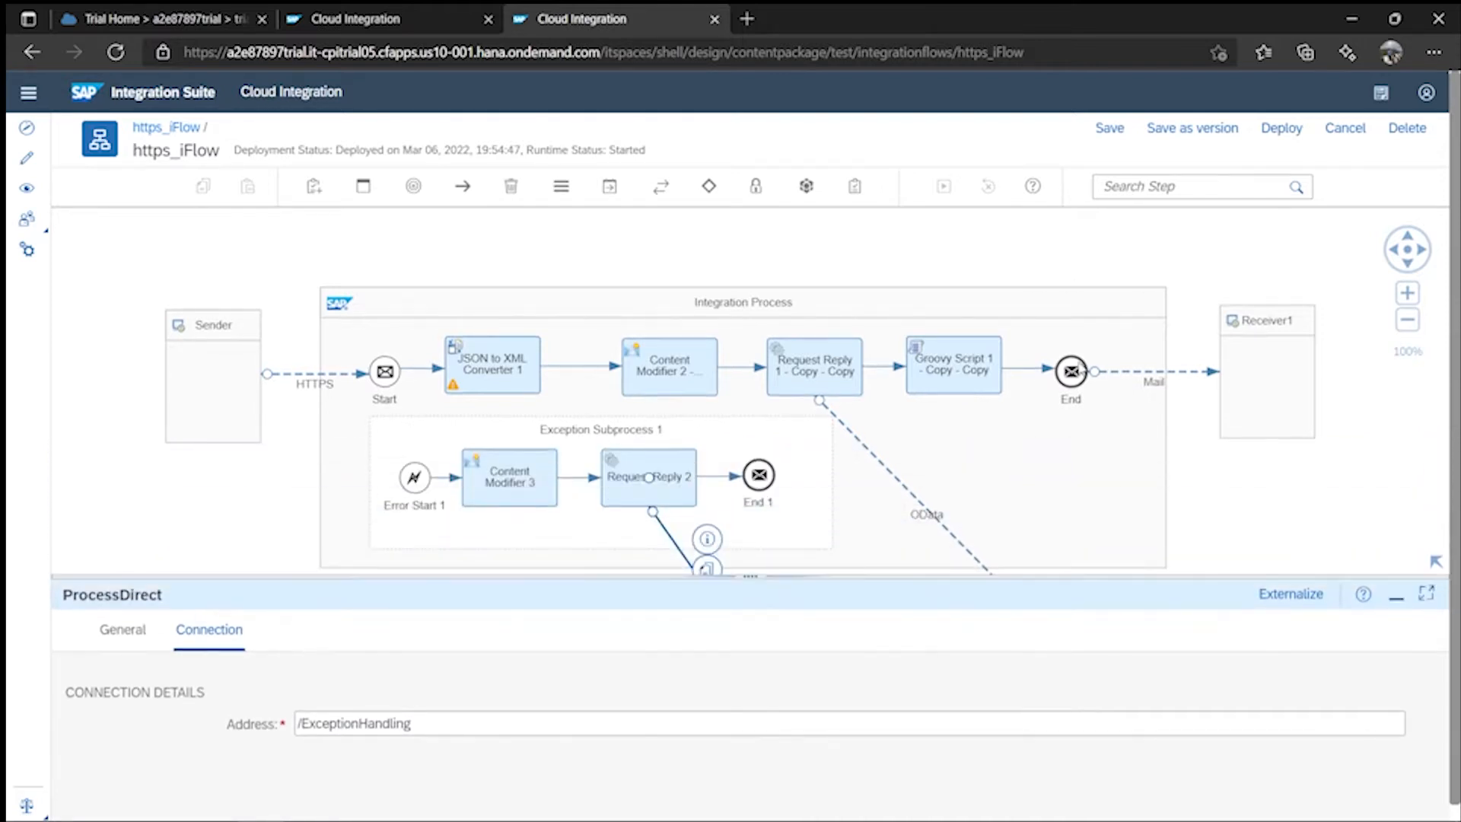
{"action": "left_click", "coordinate": [1109, 129]}
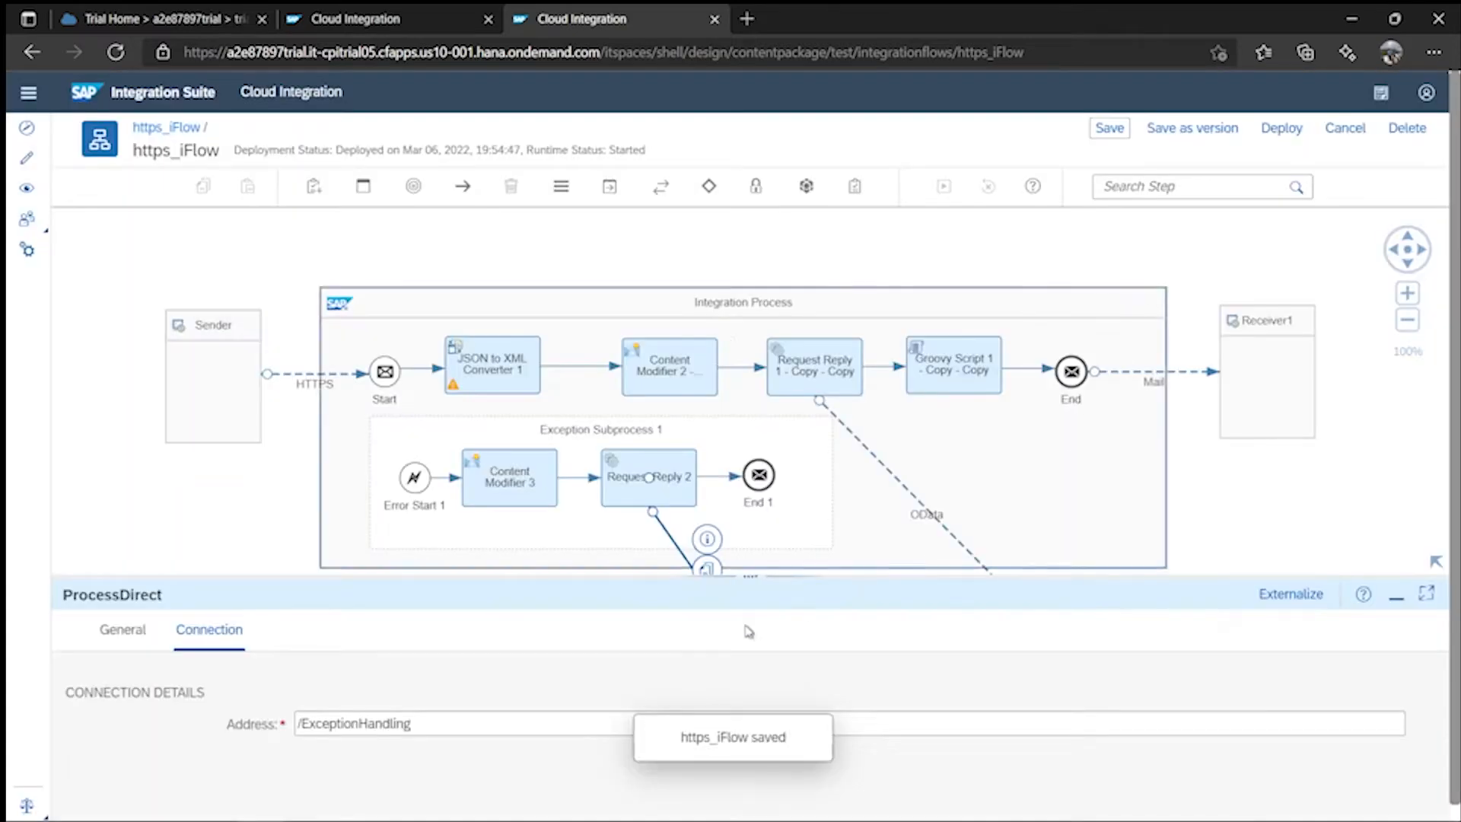
{"action": "left_click_drag", "start_coordinate": [755, 581], "coordinate": [756, 644]}
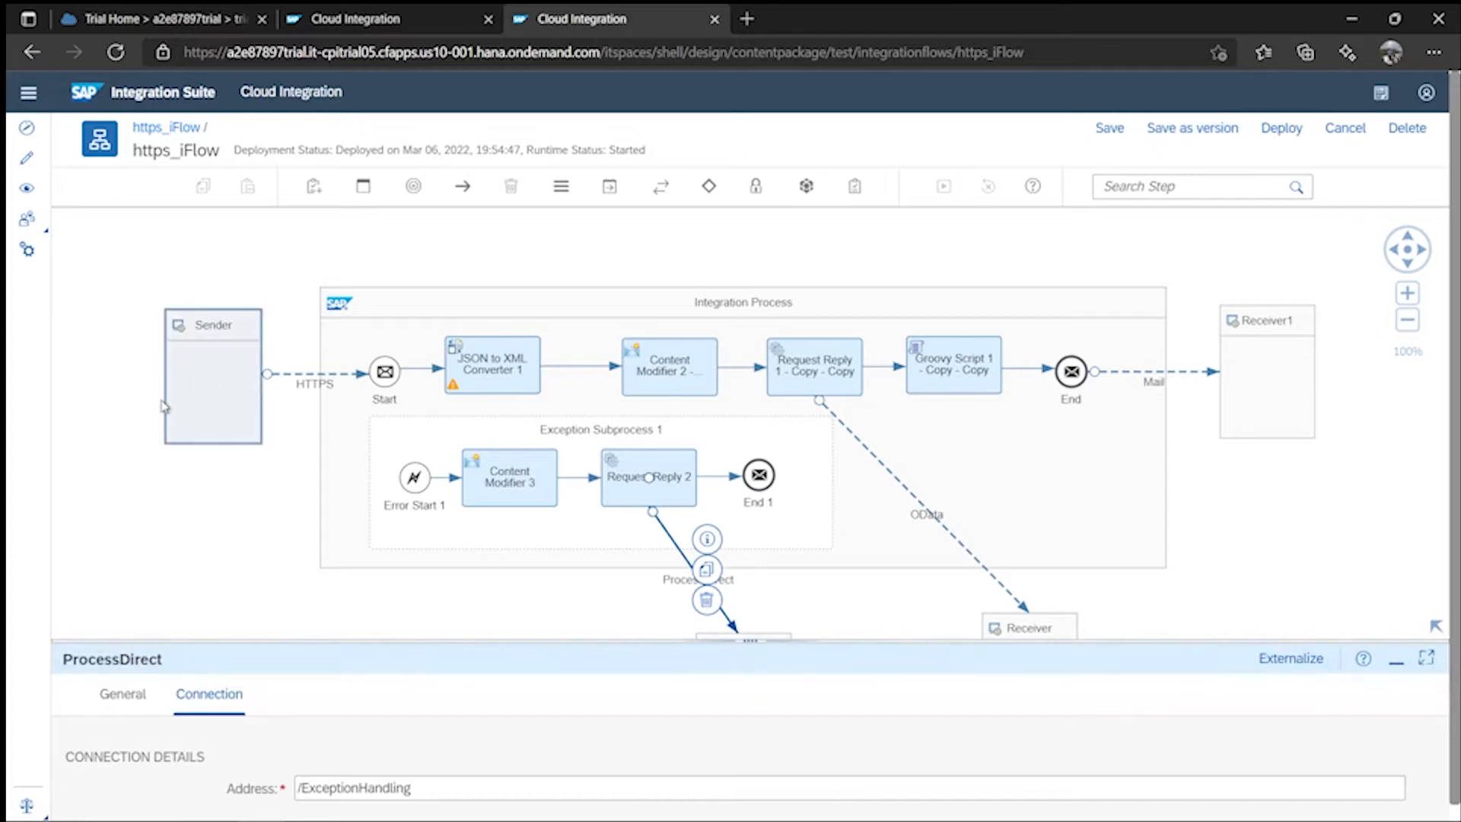
- Redeploy https_iFlow, confirming the prompt, and switch to the Monitor Message Processing tab
{"action": "left_click", "coordinate": [1280, 129]}
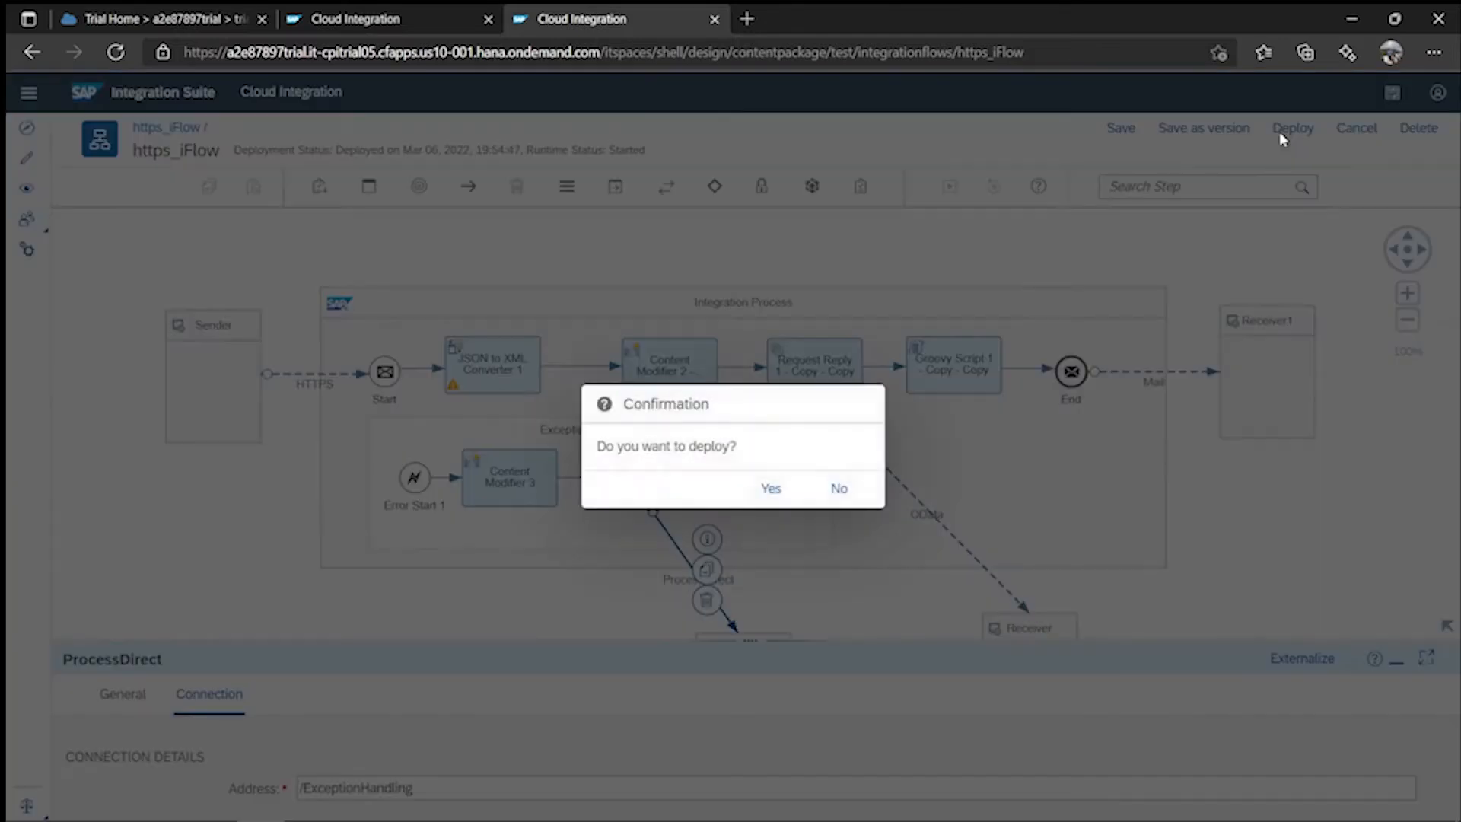
{"action": "left_click", "coordinate": [770, 488]}
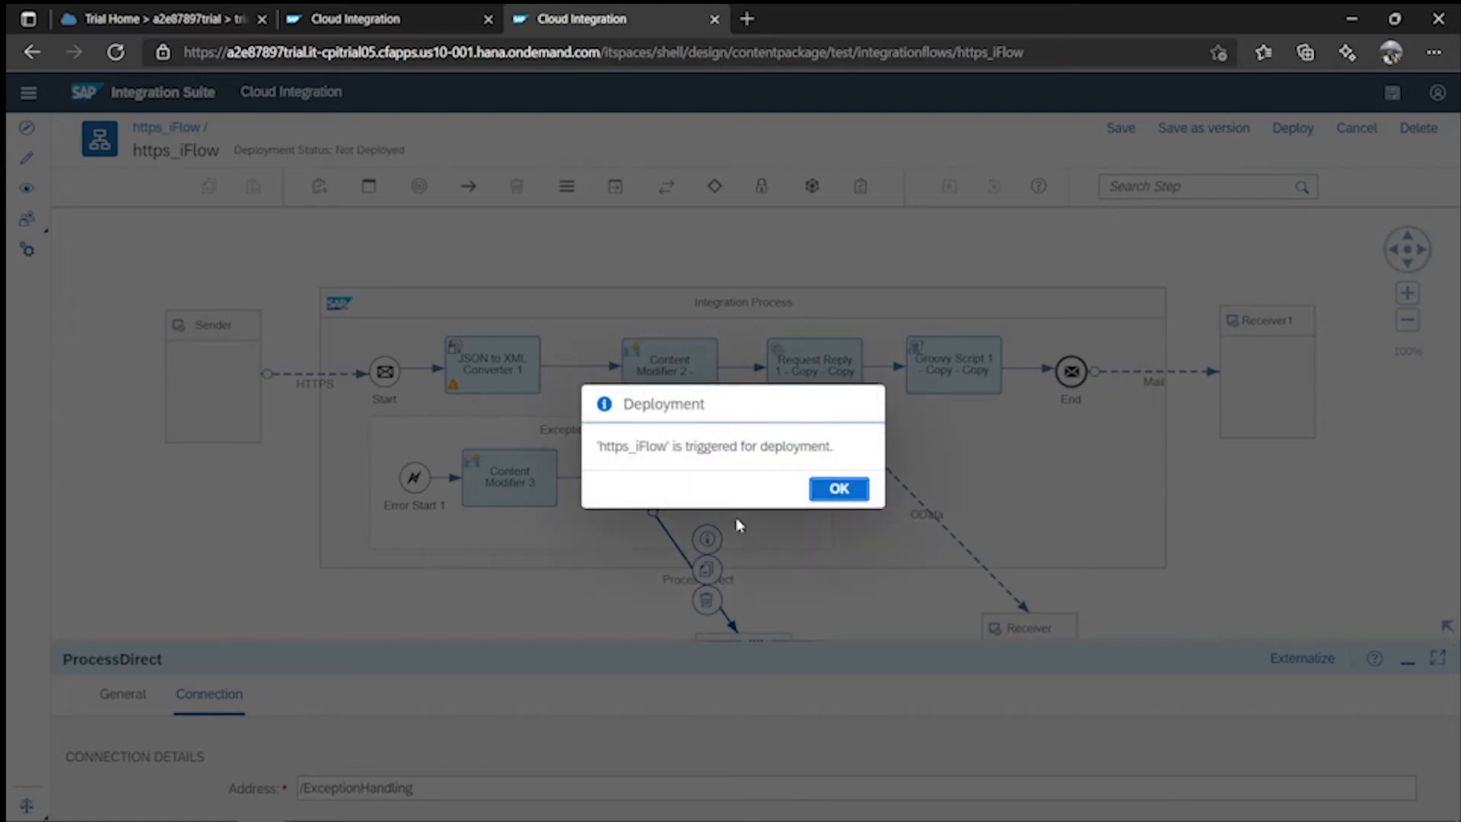
{"action": "left_click", "coordinate": [839, 488]}
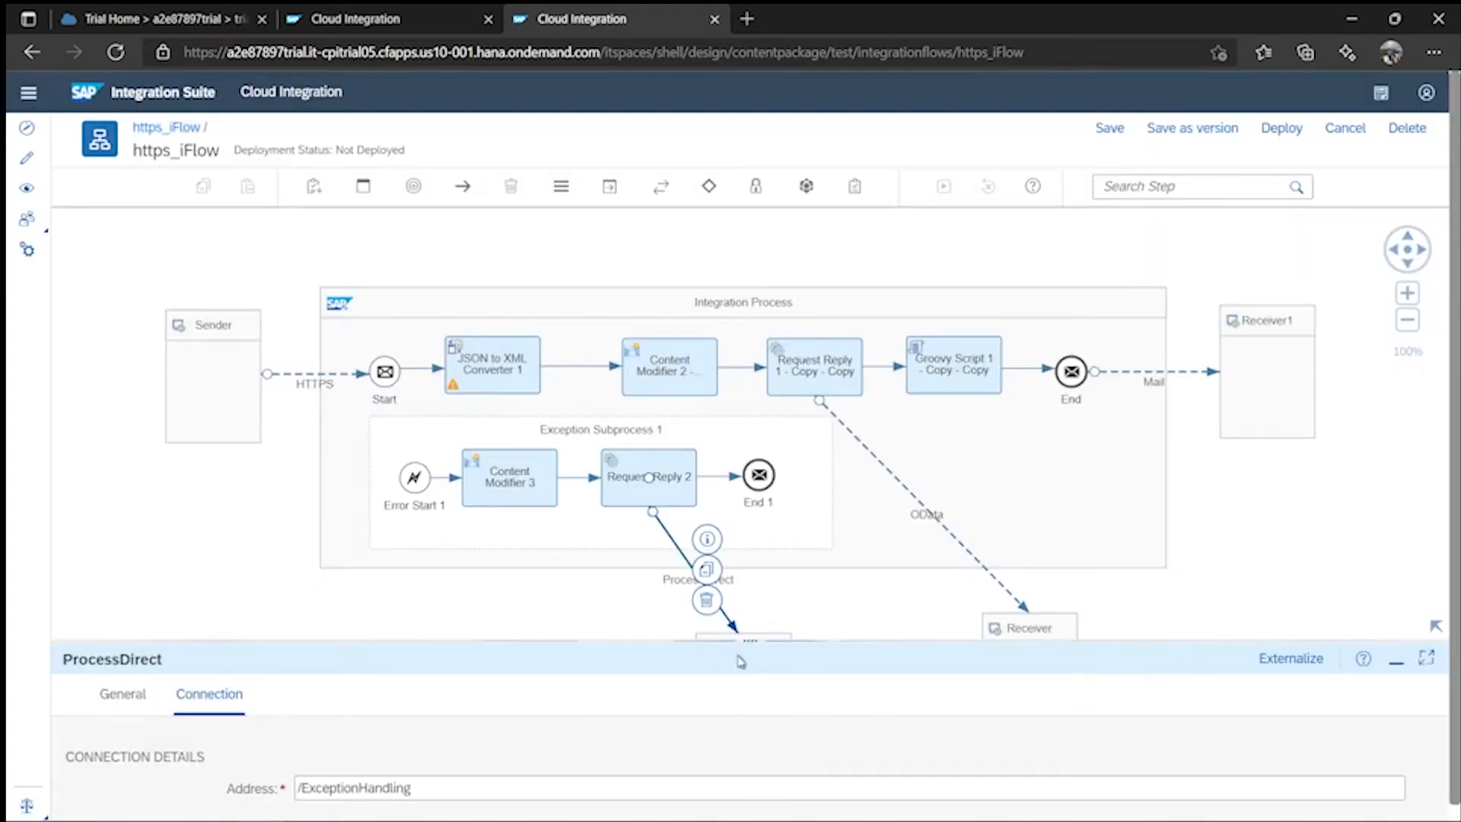
{"action": "left_click_drag", "start_coordinate": [748, 643], "coordinate": [839, 705]}
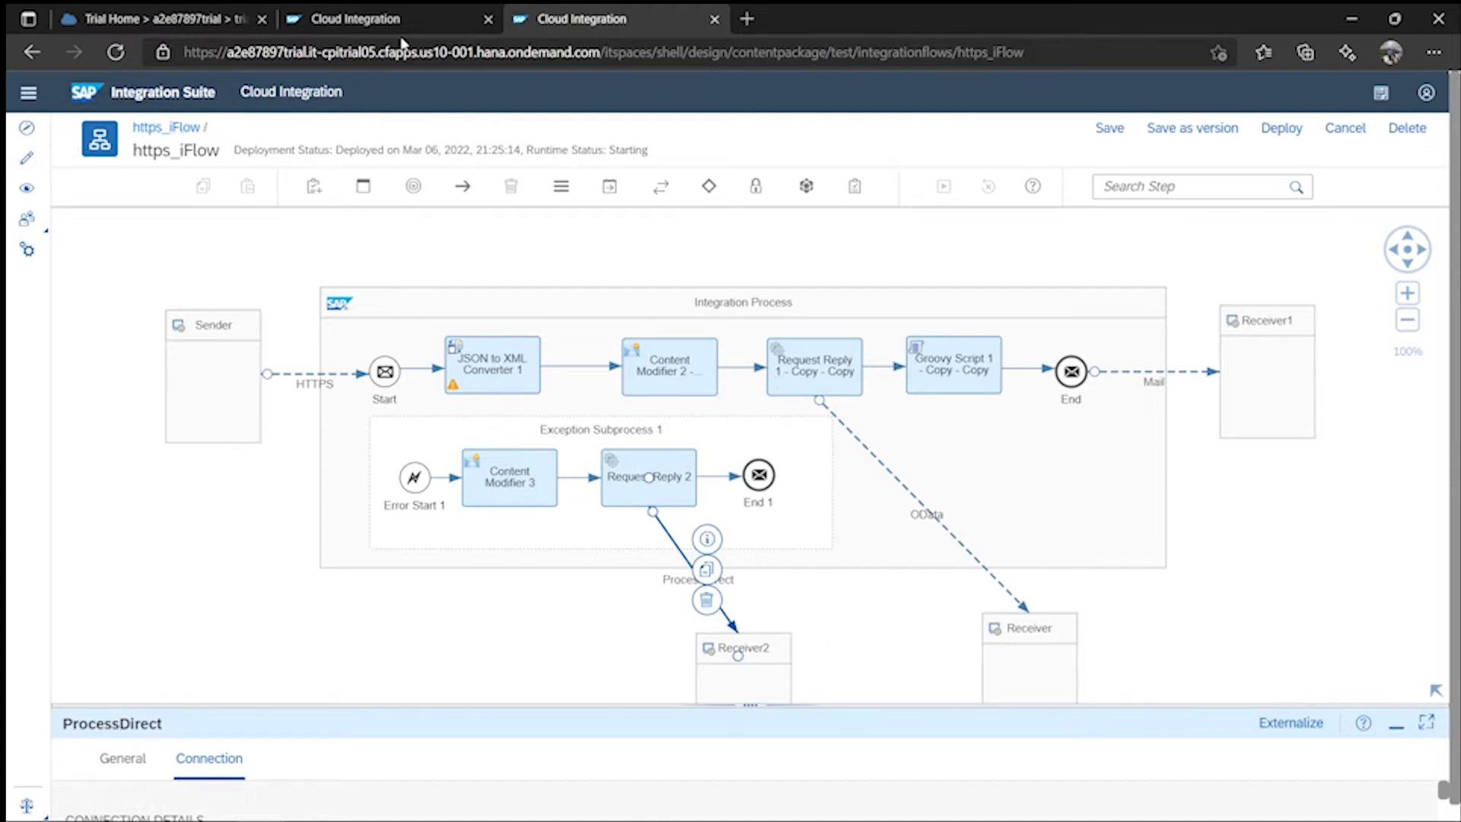
{"action": "left_click", "coordinate": [366, 27]}
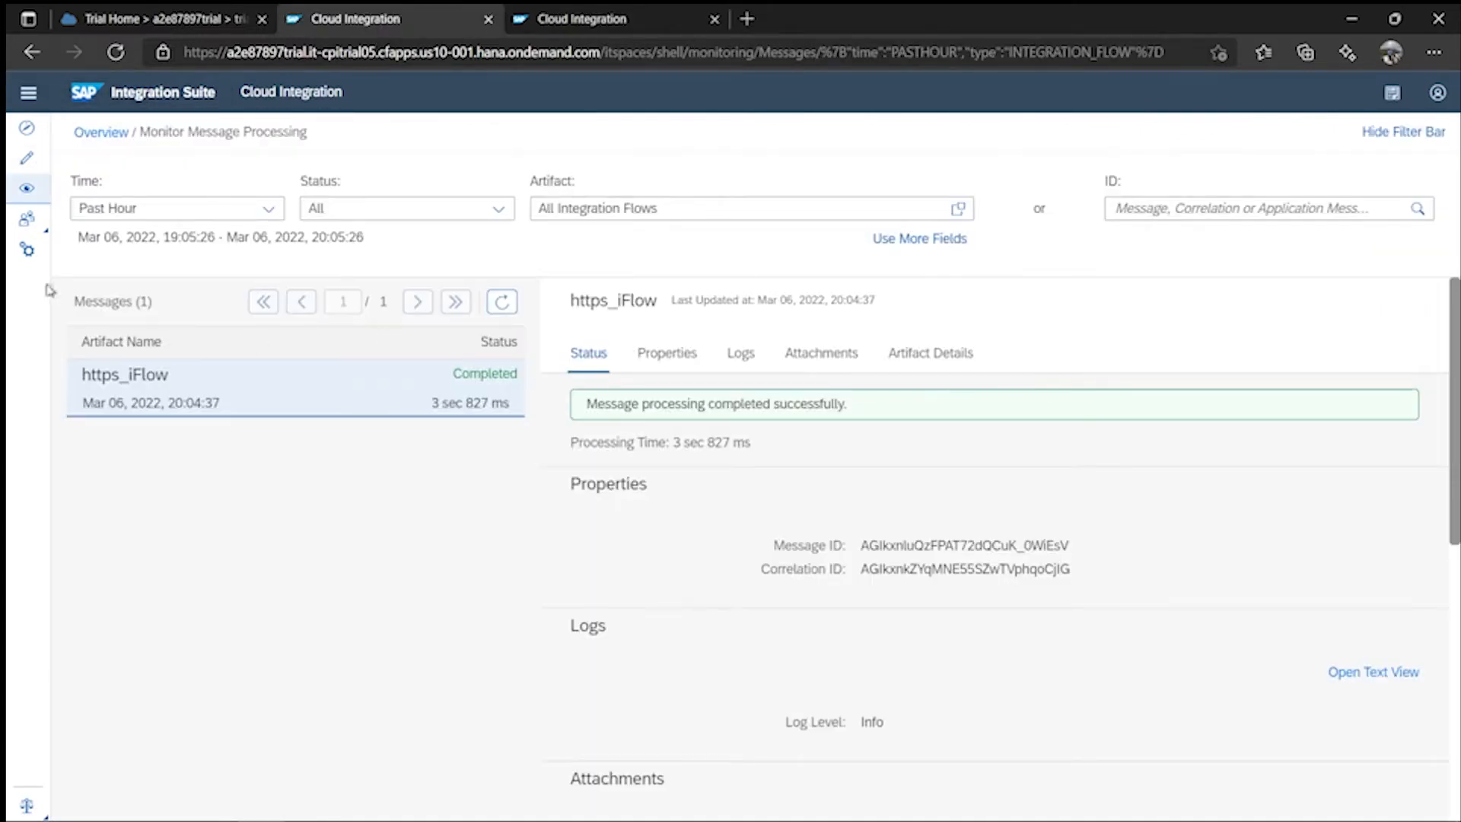
- Go to Design and open the test package's Artifacts list
{"action": "left_click", "coordinate": [26, 157]}
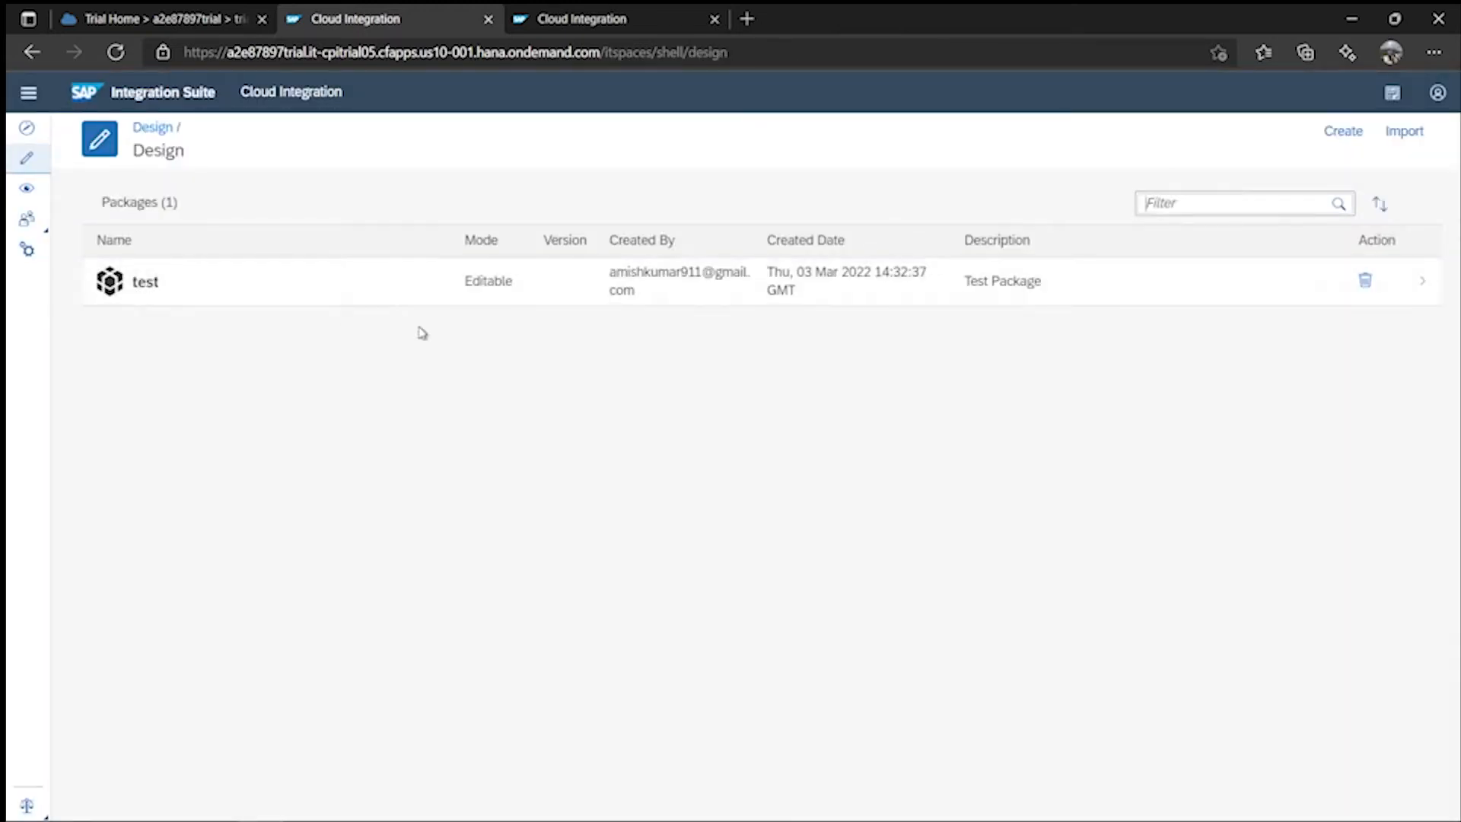
{"action": "left_click", "coordinate": [274, 286]}
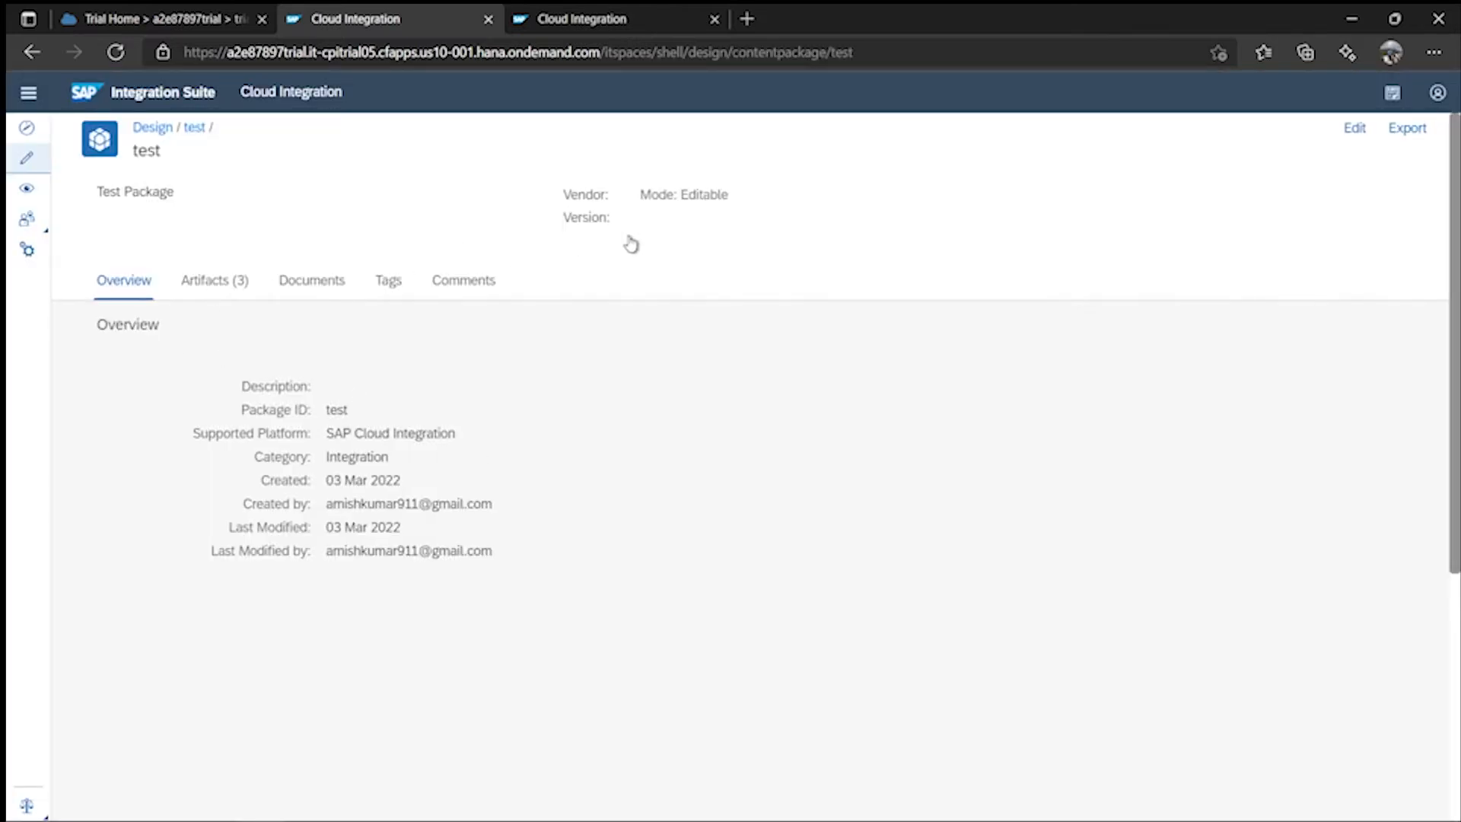
{"action": "left_click", "coordinate": [207, 291]}
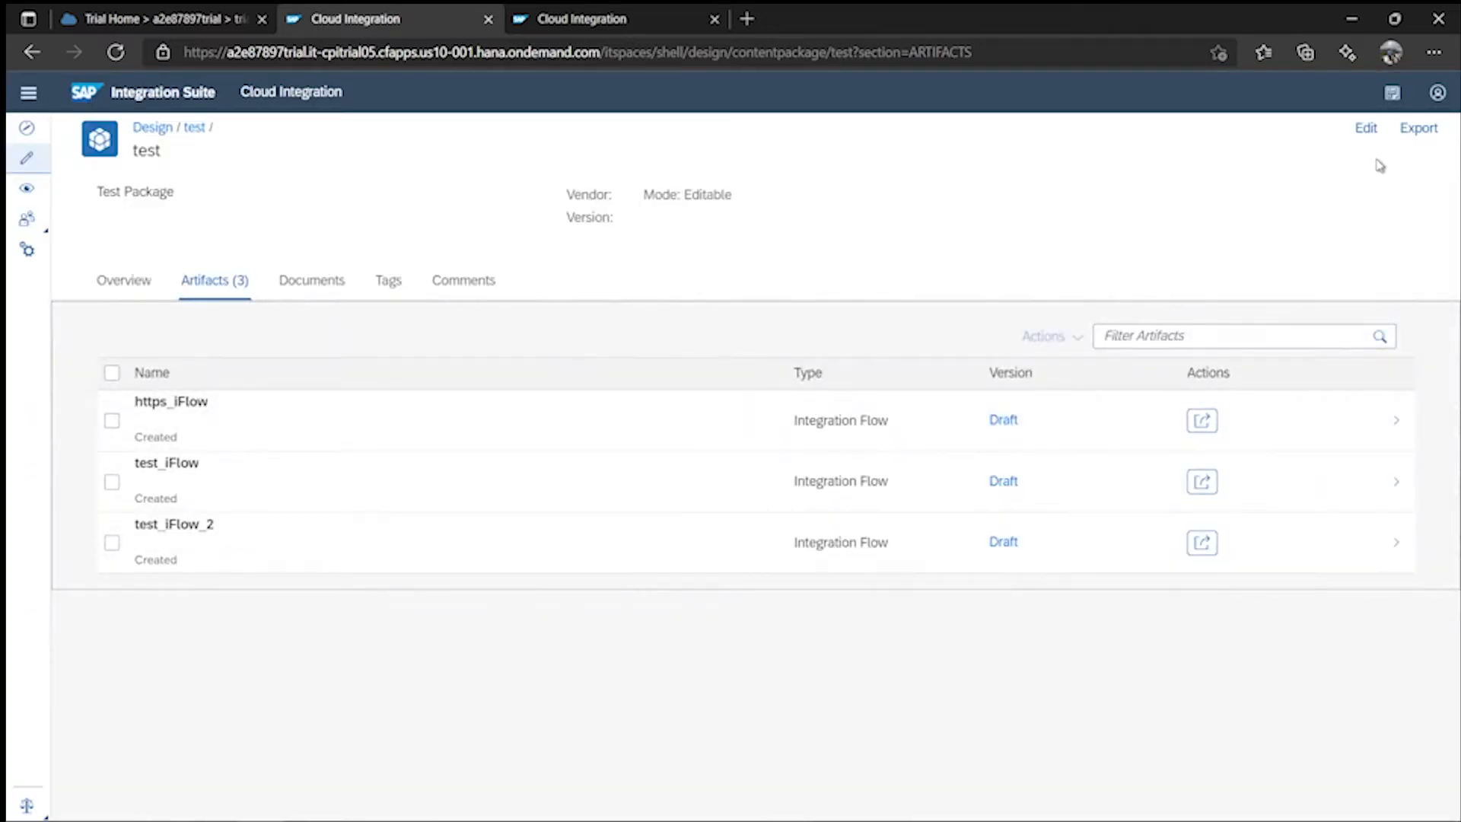
- Try repeatedly to put the test package into edit mode, then reload the page
{"action": "left_click", "coordinate": [1365, 128]}
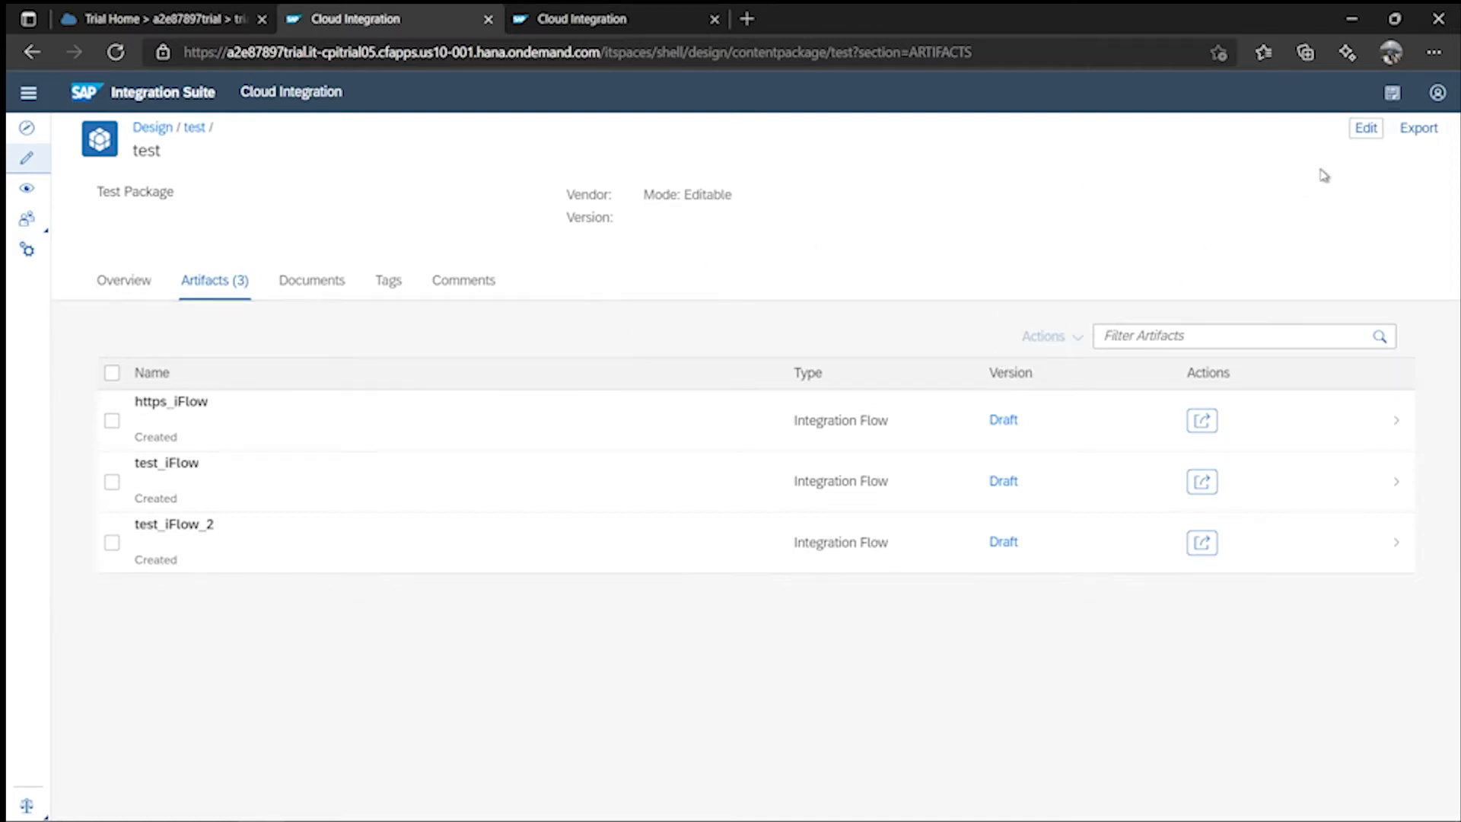
{"action": "left_click", "coordinate": [1366, 128]}
{"action": "left_click", "coordinate": [1369, 129]}
{"action": "left_click", "coordinate": [123, 281]}
{"action": "left_click", "coordinate": [232, 280]}
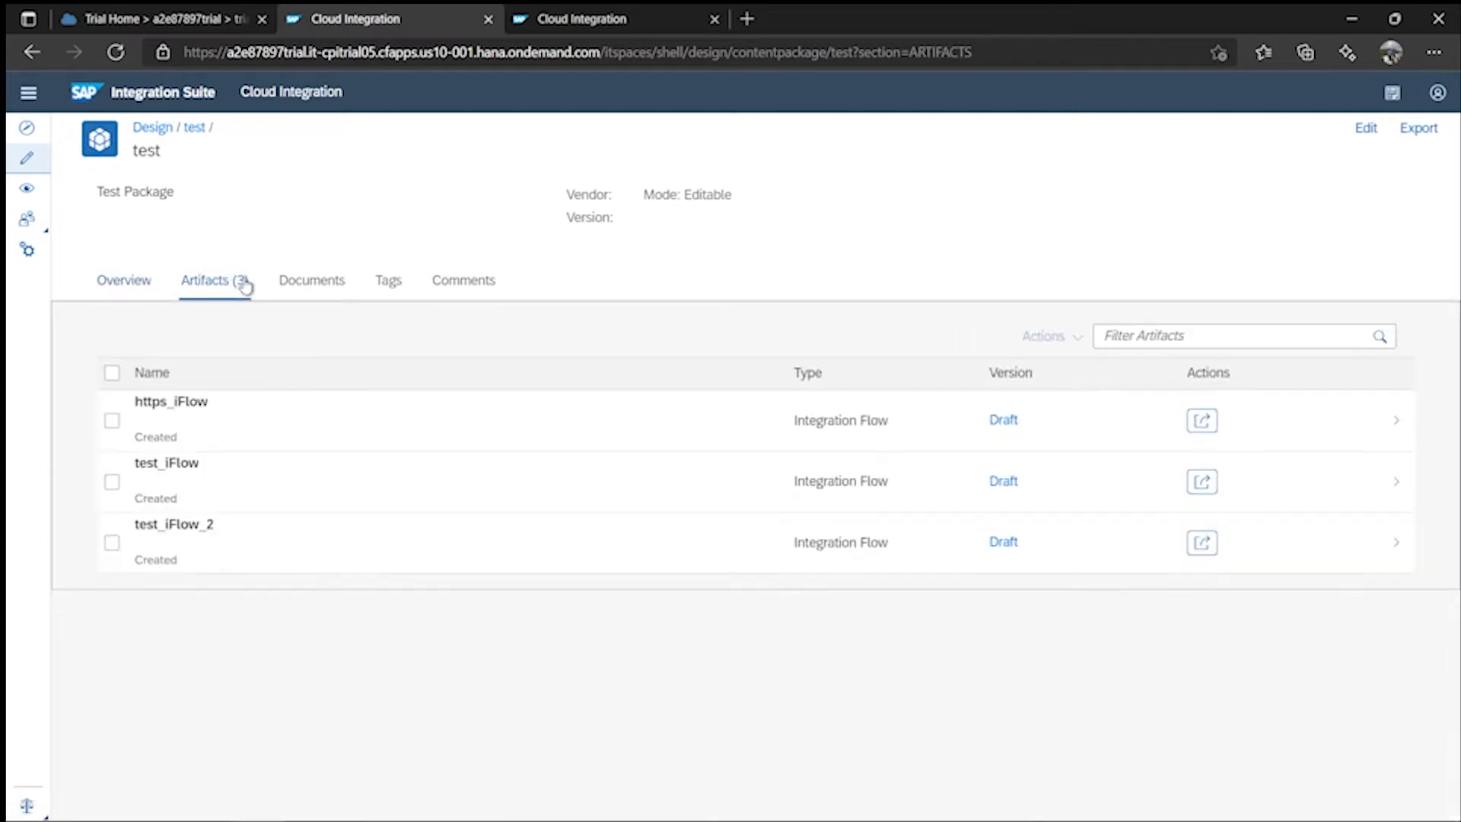
{"action": "left_click", "coordinate": [1374, 131]}
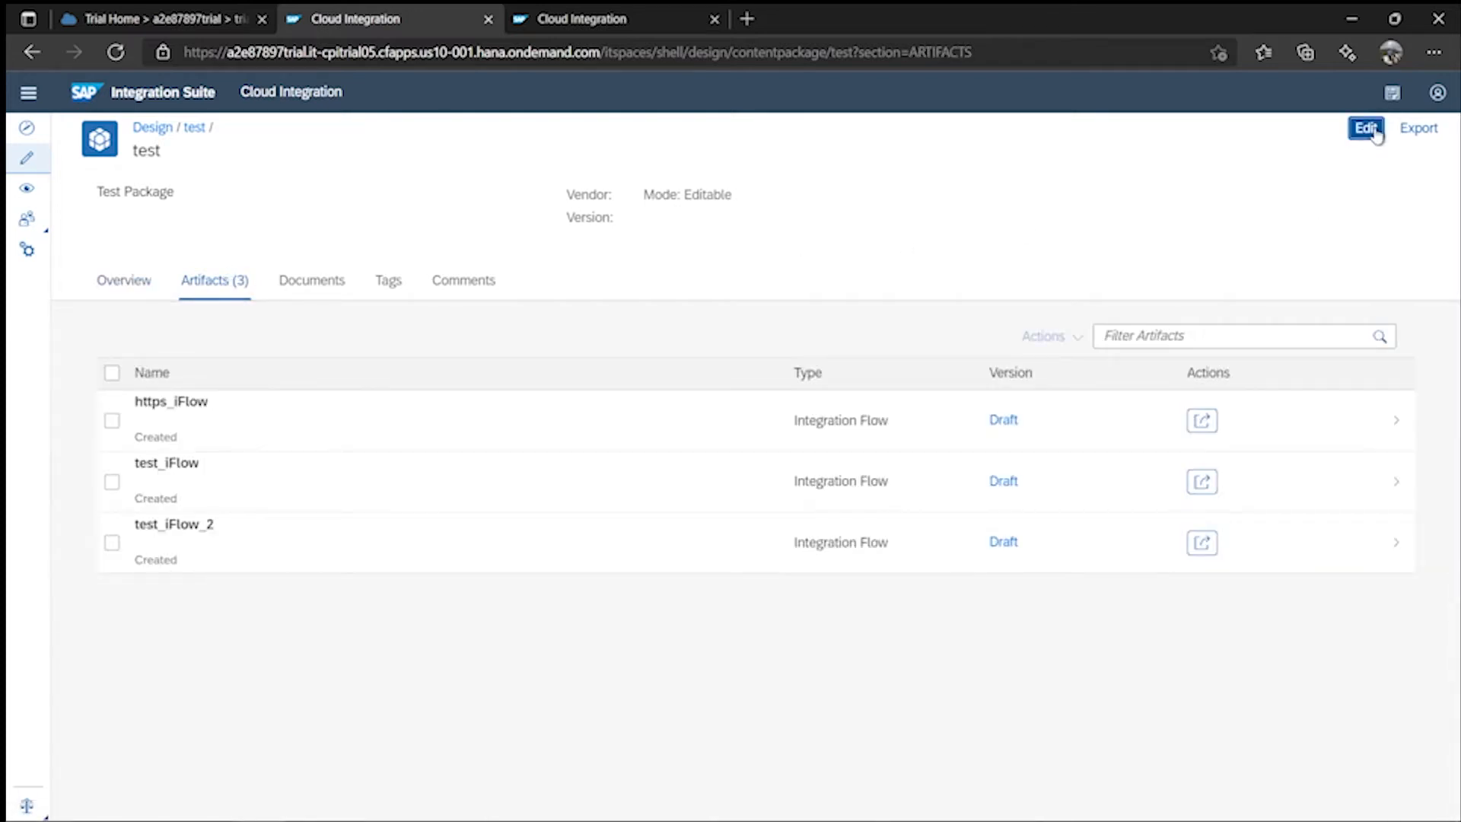
{"action": "left_click", "coordinate": [185, 95]}
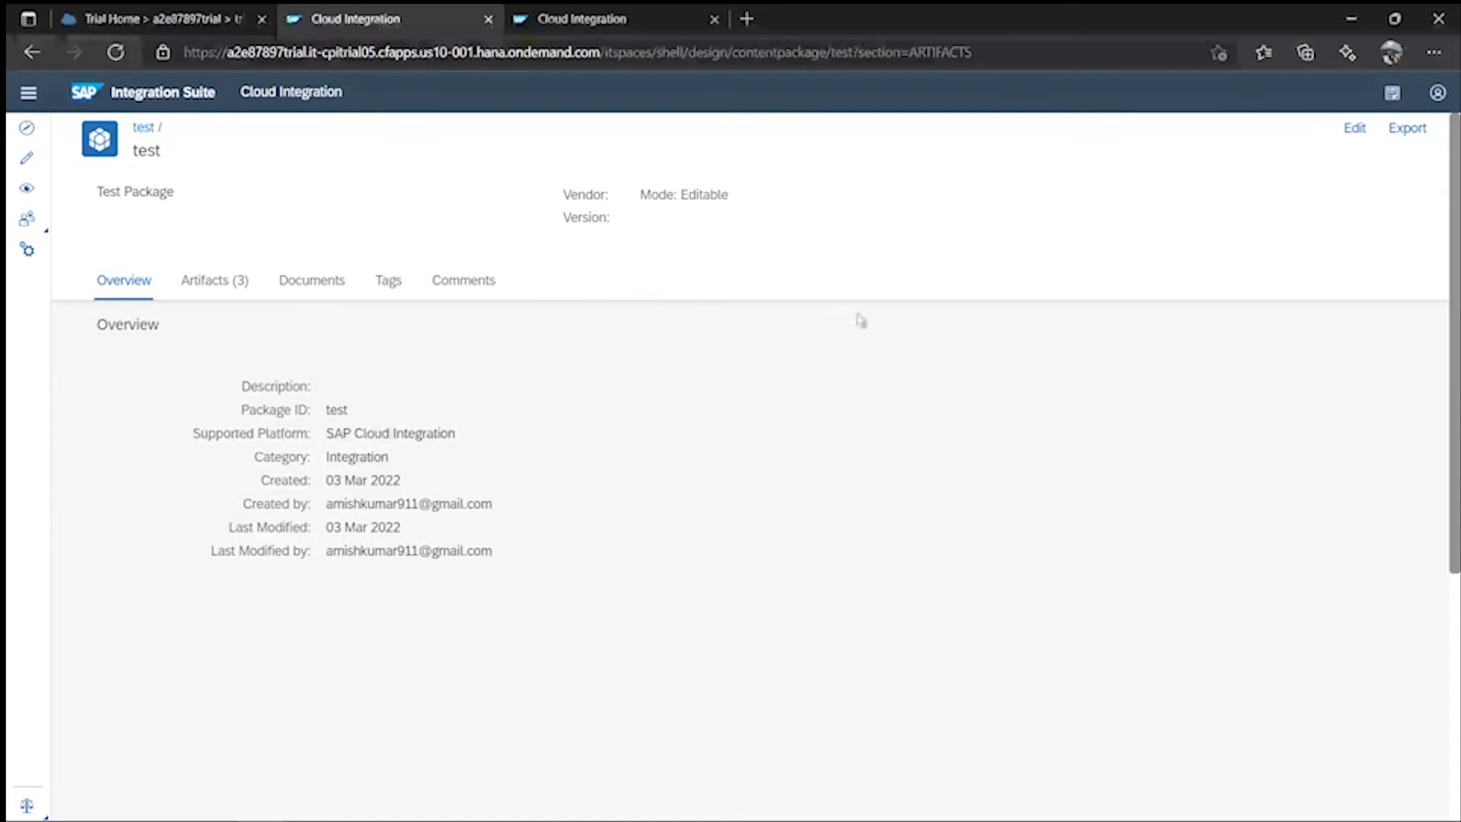
- Add a new integration flow named Exception_Handler to the test package and open it
{"action": "left_click", "coordinate": [192, 281]}
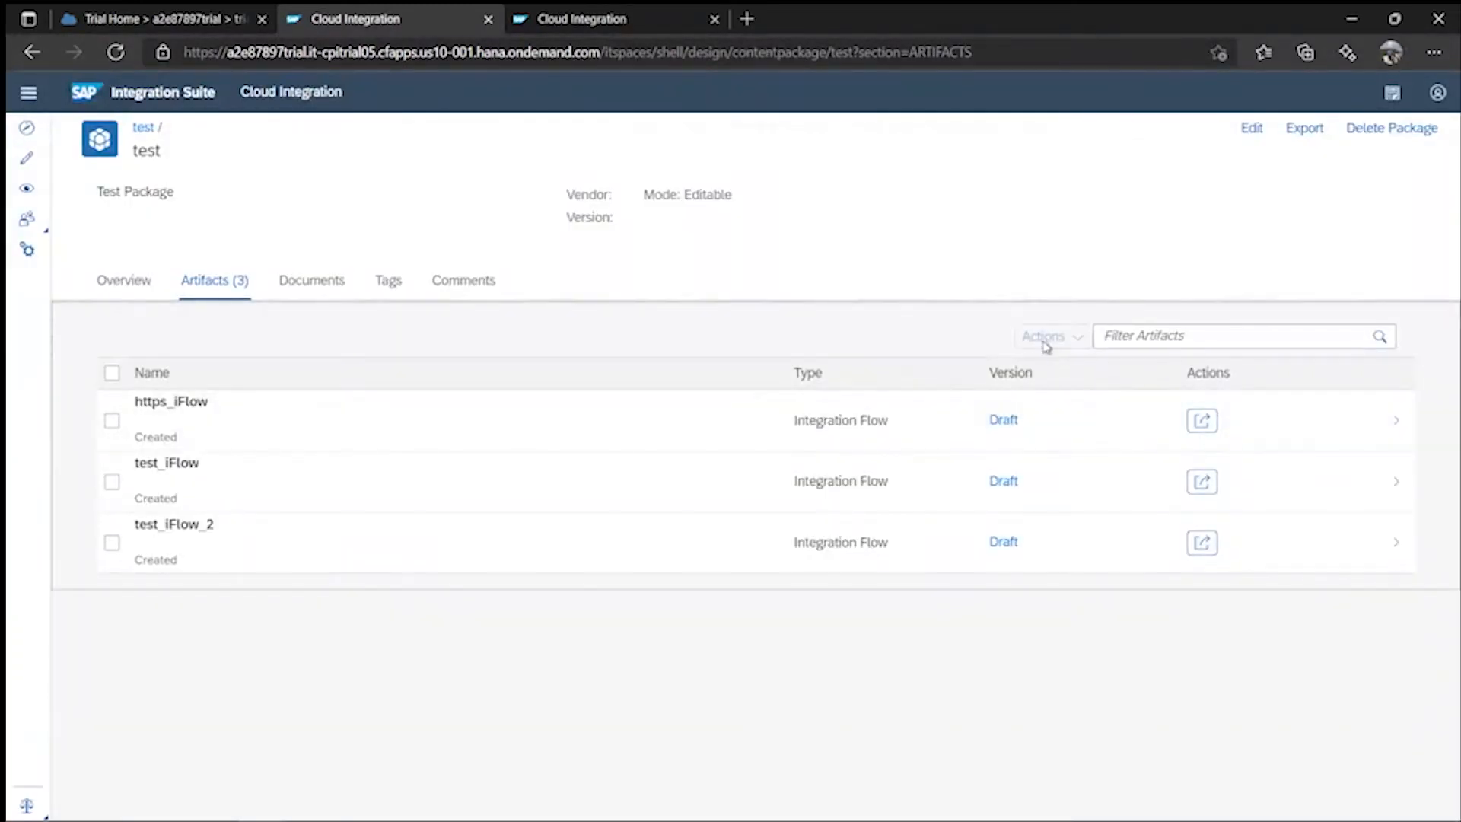
{"action": "left_click", "coordinate": [1251, 129]}
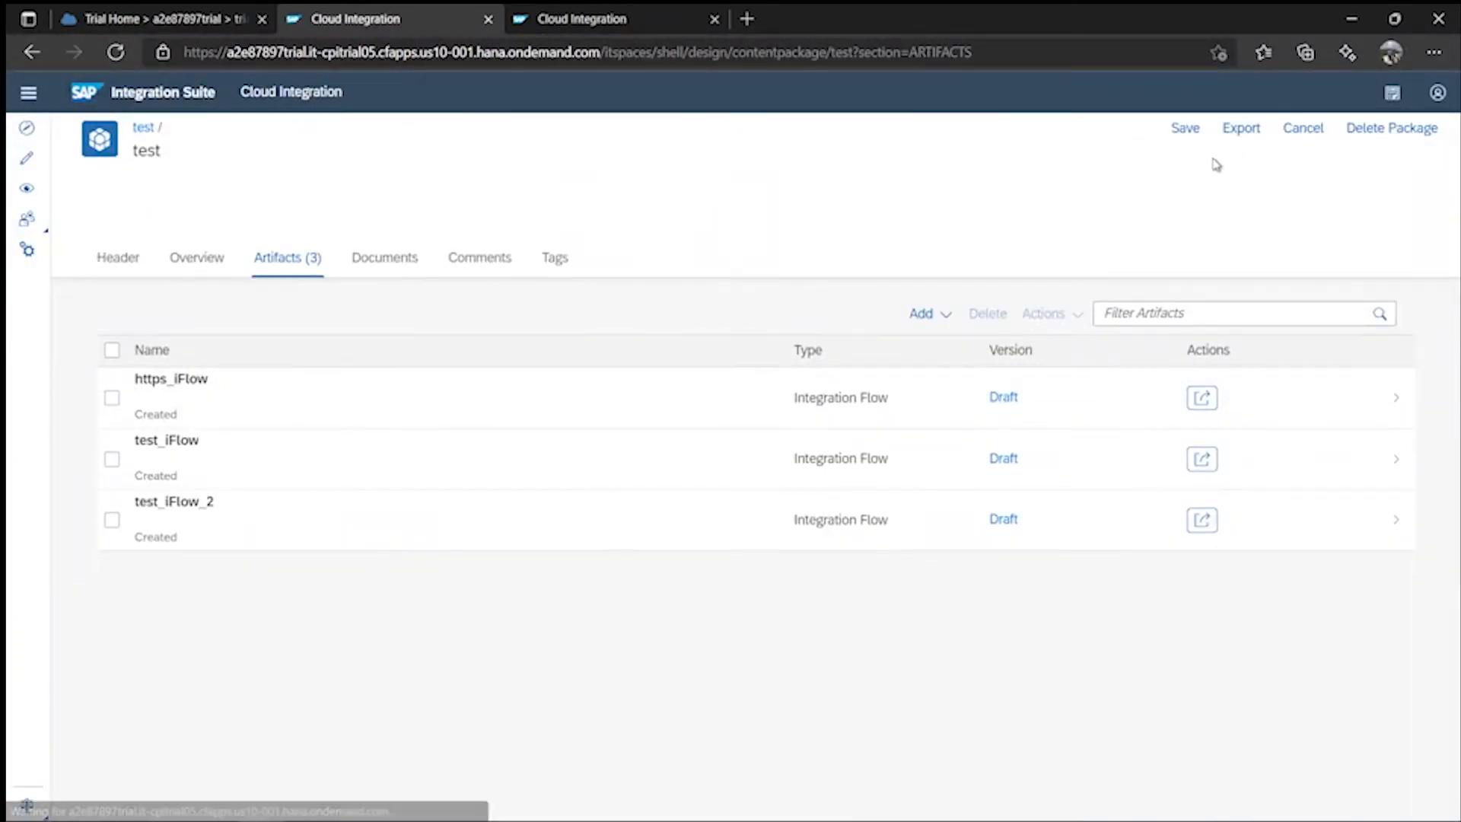
{"action": "left_click", "coordinate": [930, 316]}
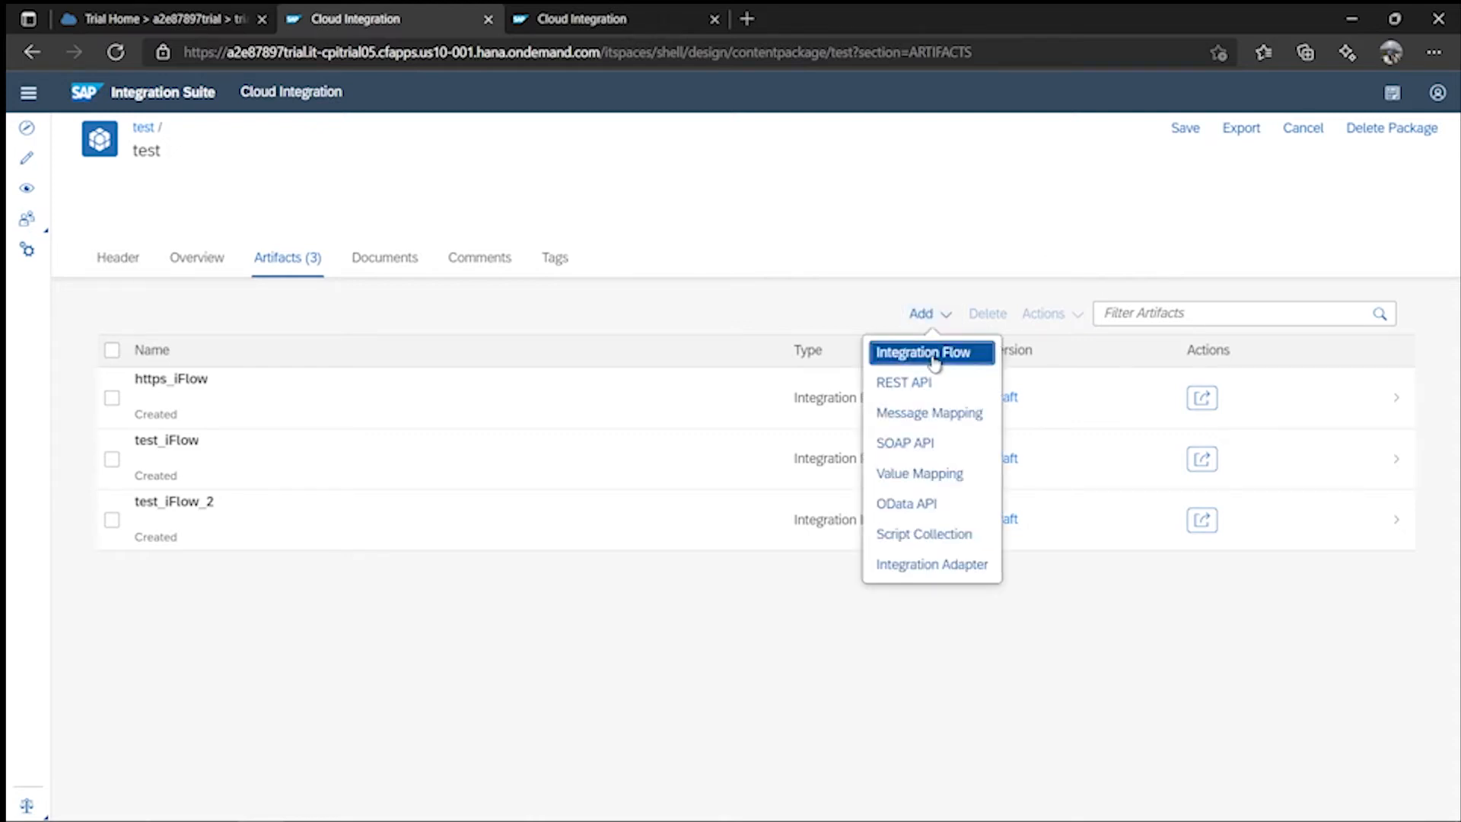
{"action": "left_click", "coordinate": [909, 352]}
{"action": "left_click", "coordinate": [652, 346]}
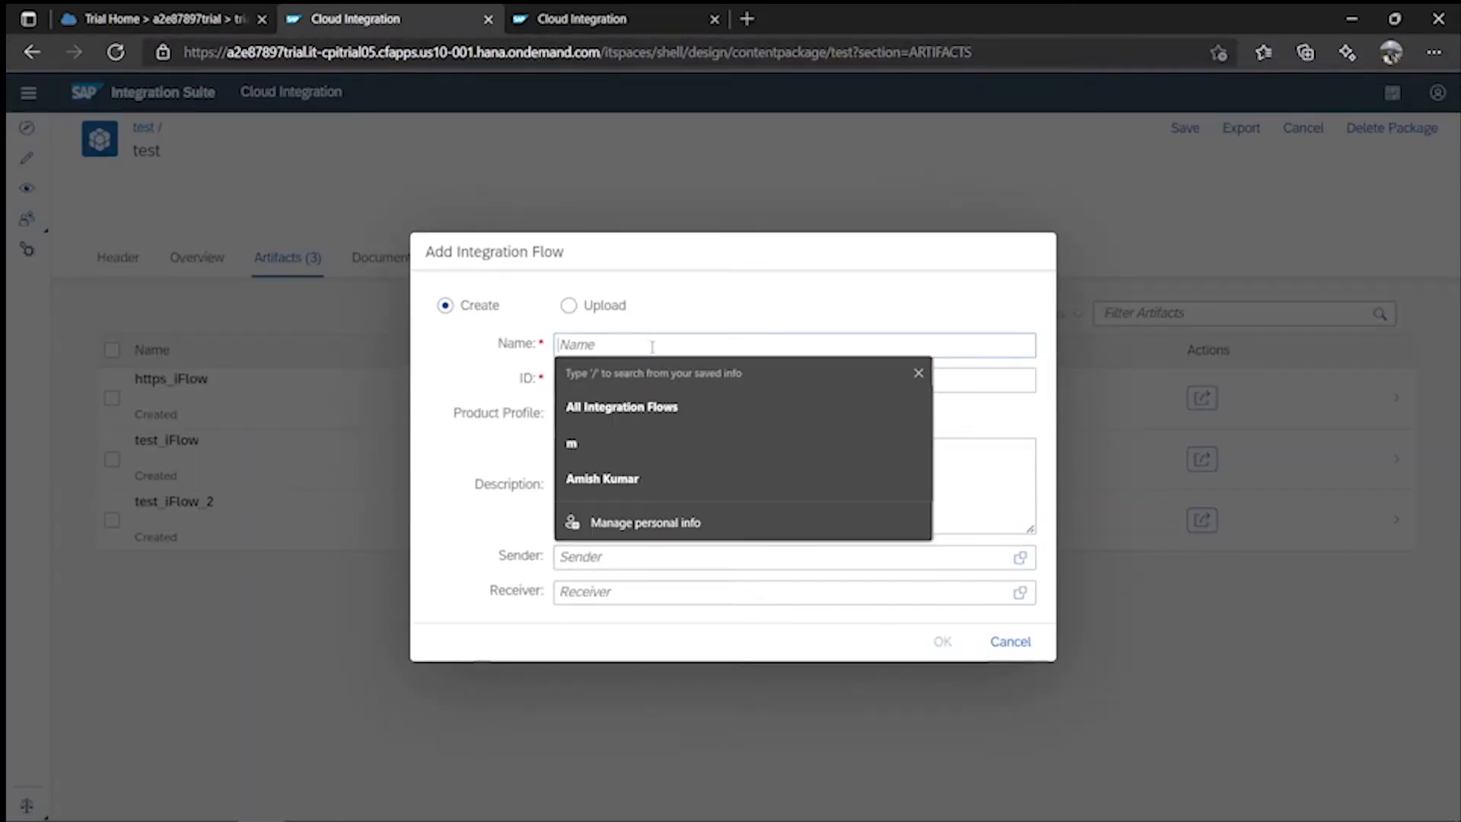
{"action": "type", "text": "Ex"}
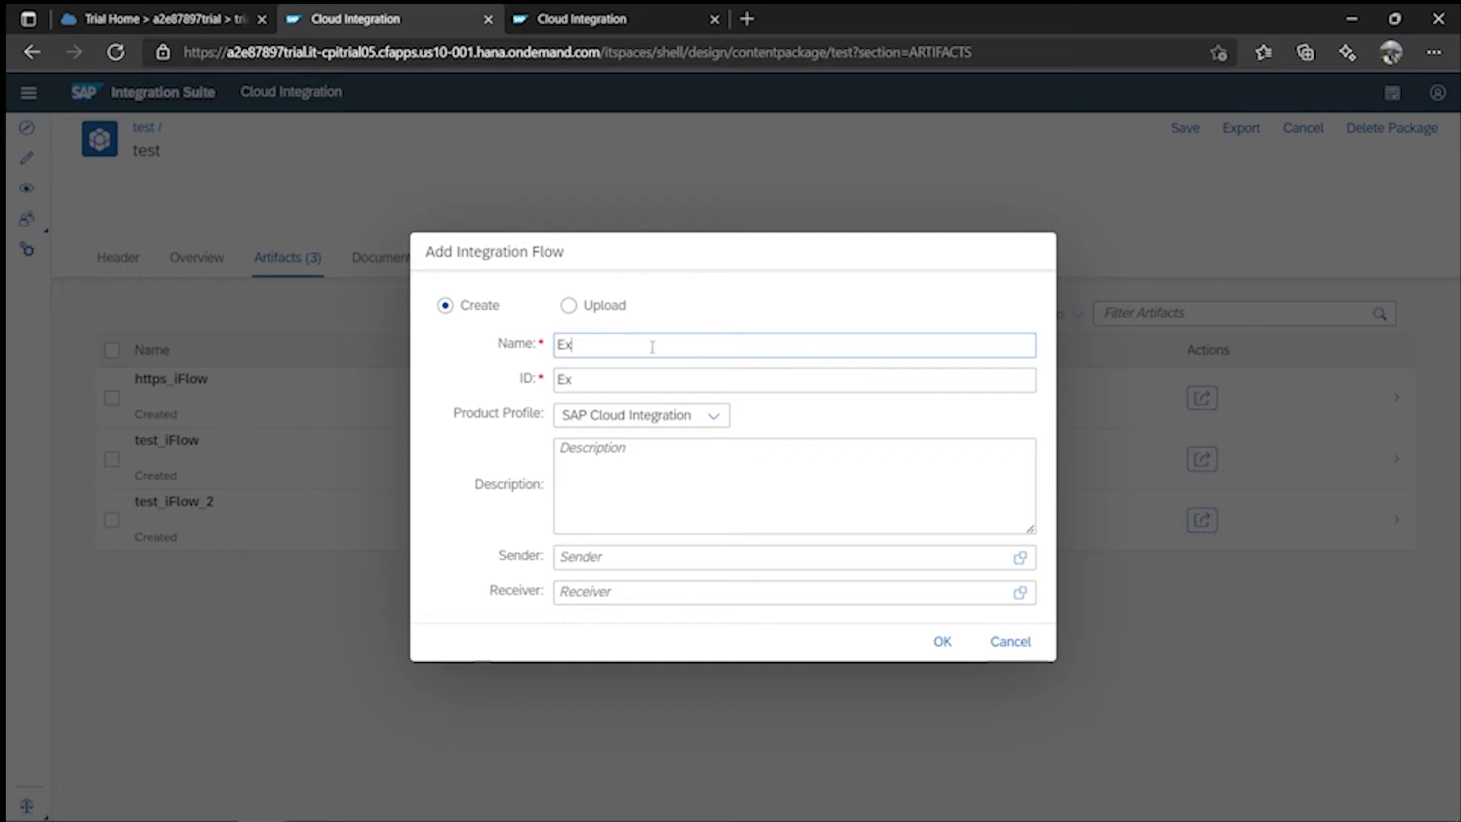
{"action": "type", "text": "ception"}
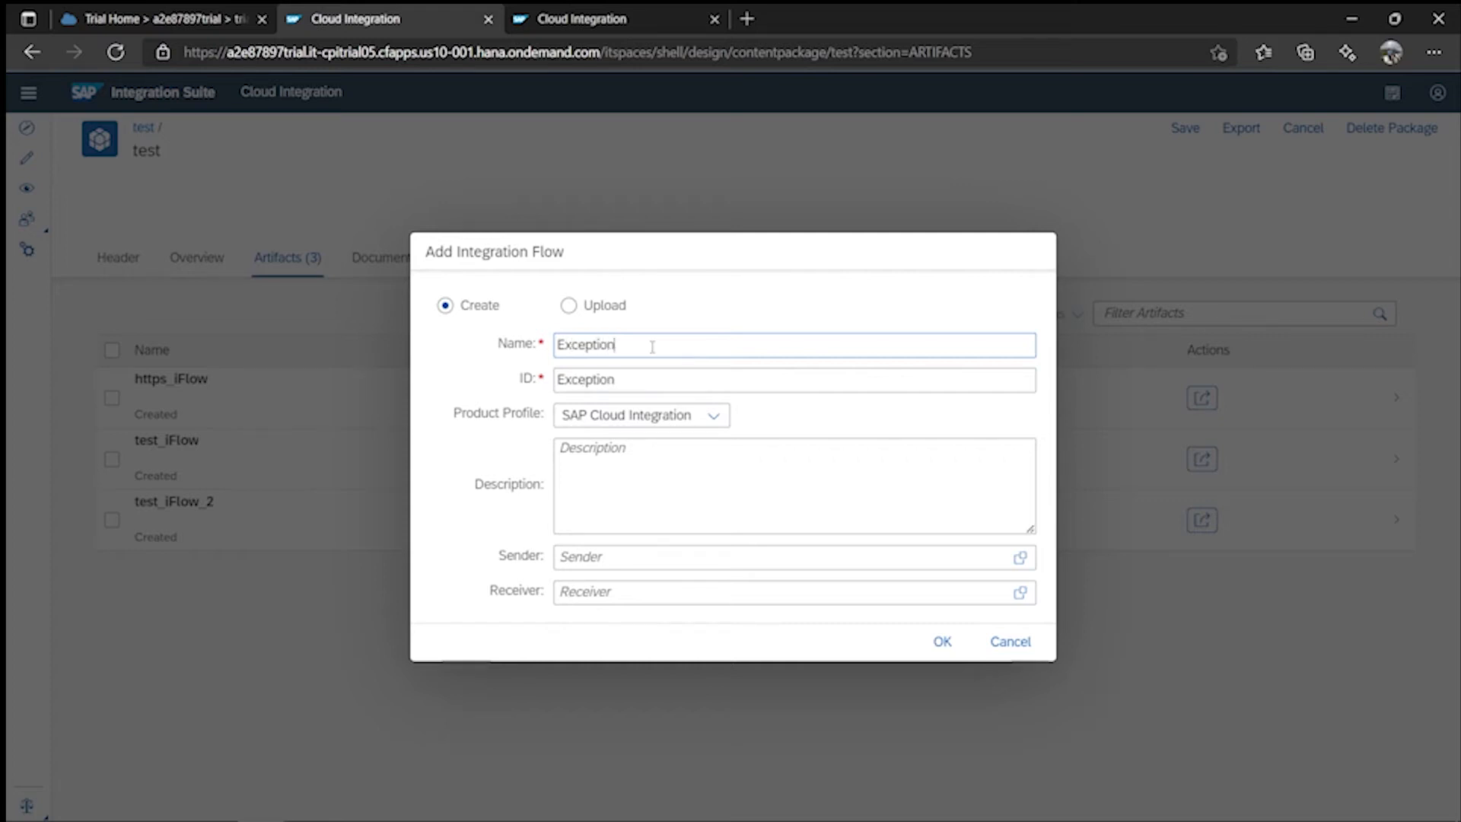
{"action": "type", "text": "_Handler"}
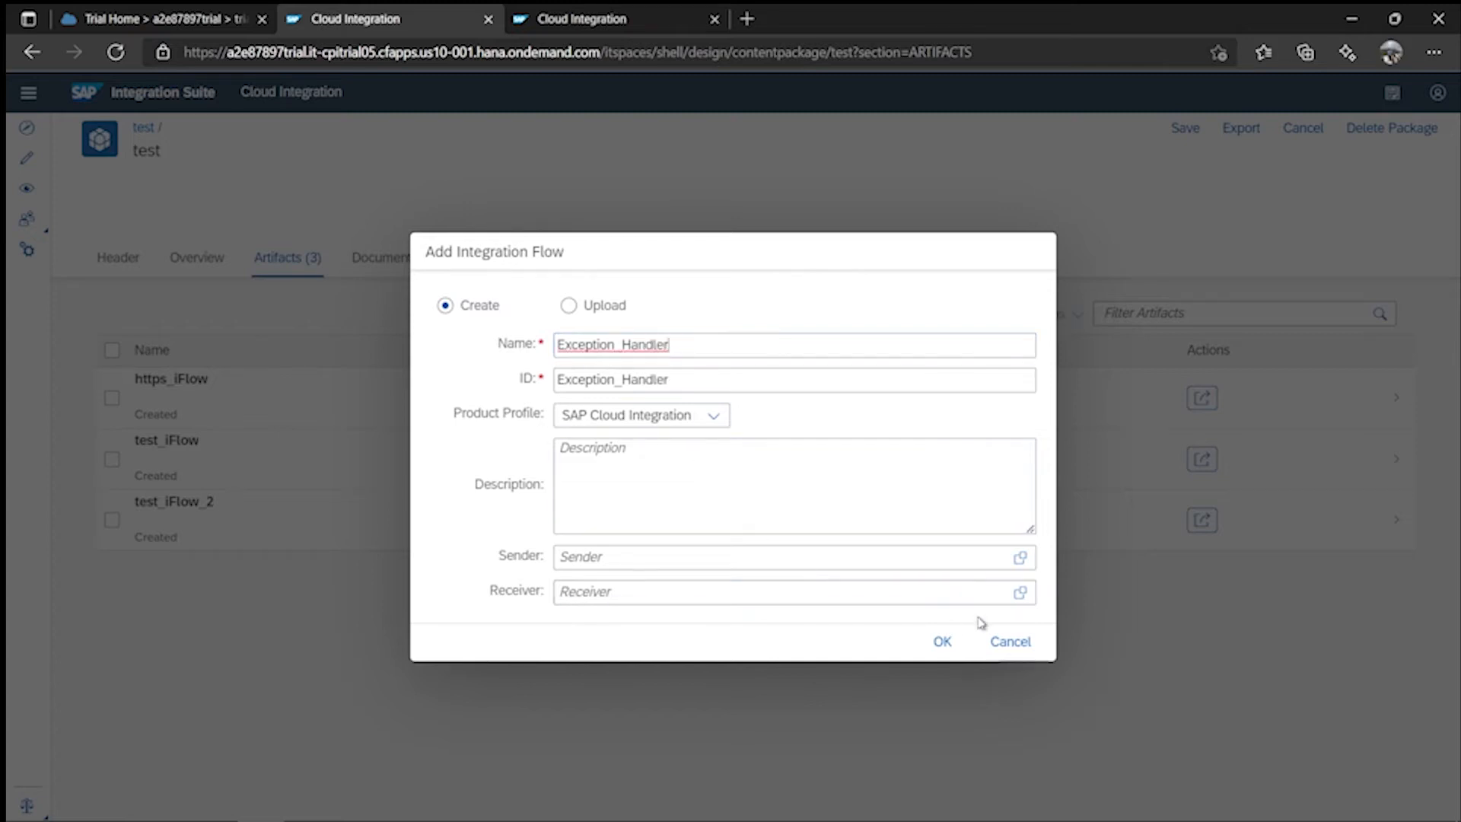
{"action": "left_click", "coordinate": [941, 641]}
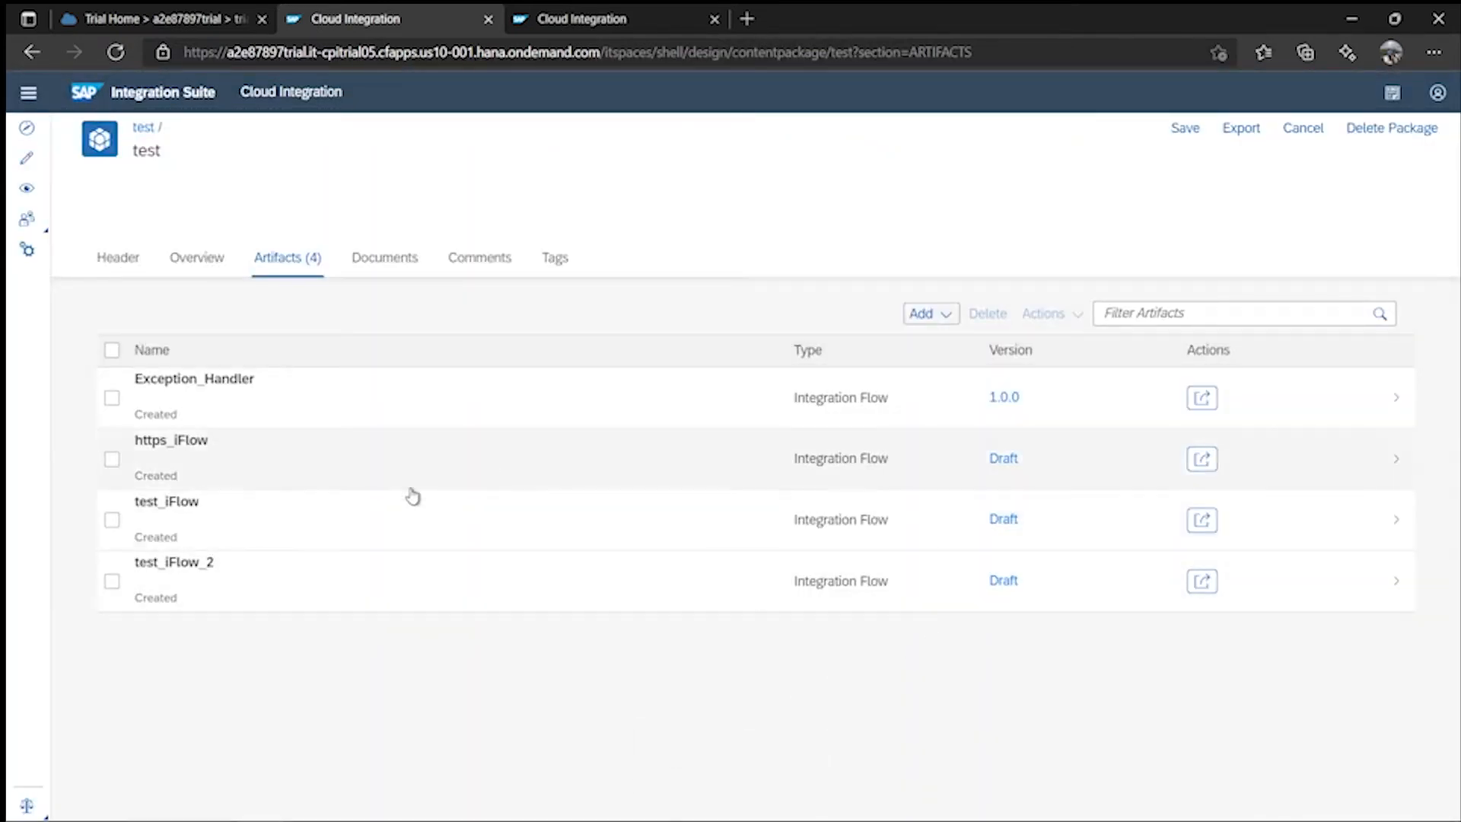
{"action": "left_click", "coordinate": [304, 403]}
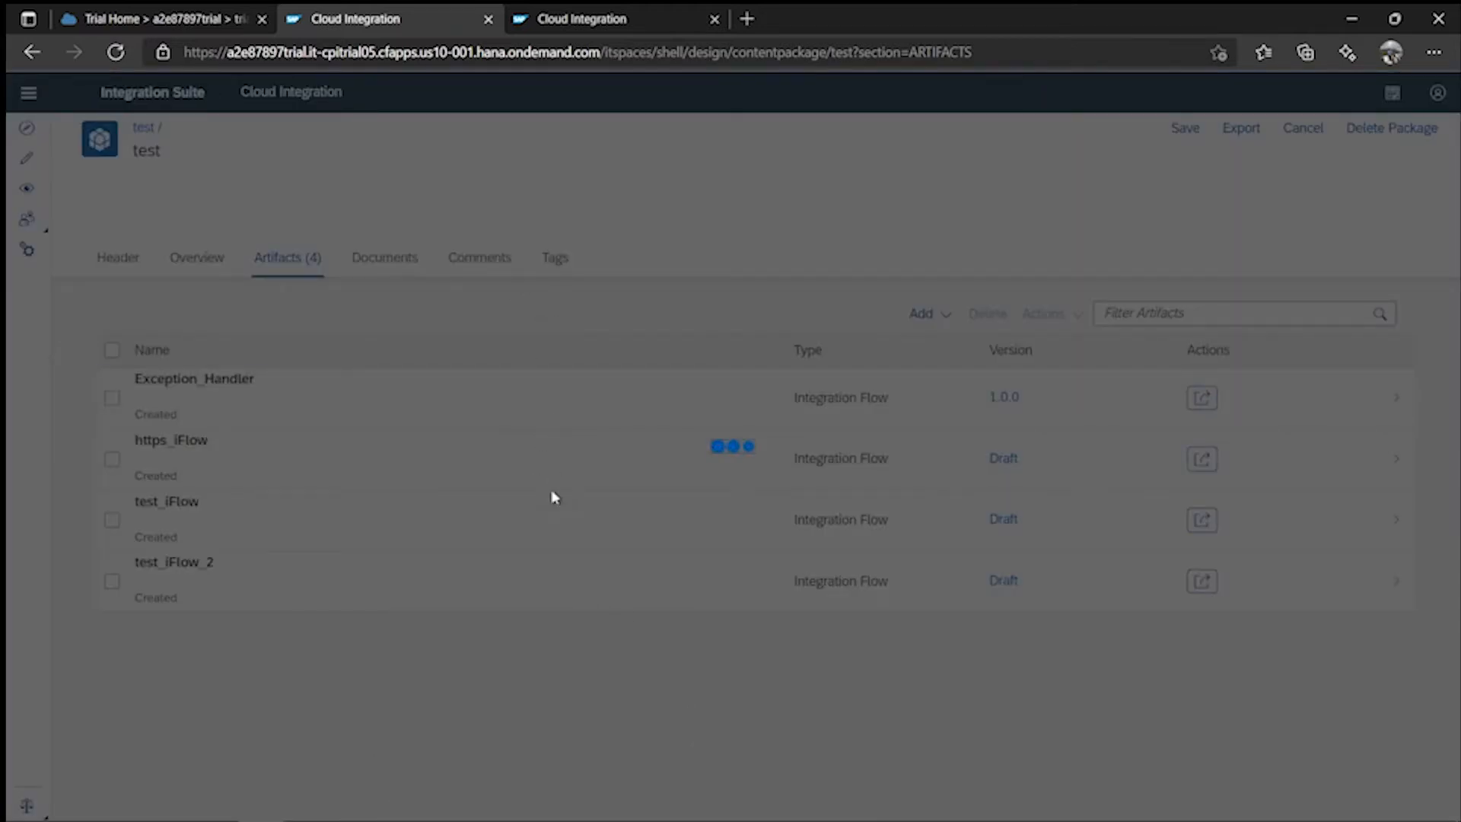
- Check https_iFlow's ProcessDirect address, then put Exception_Handler into edit mode
{"action": "left_click", "coordinate": [621, 22]}
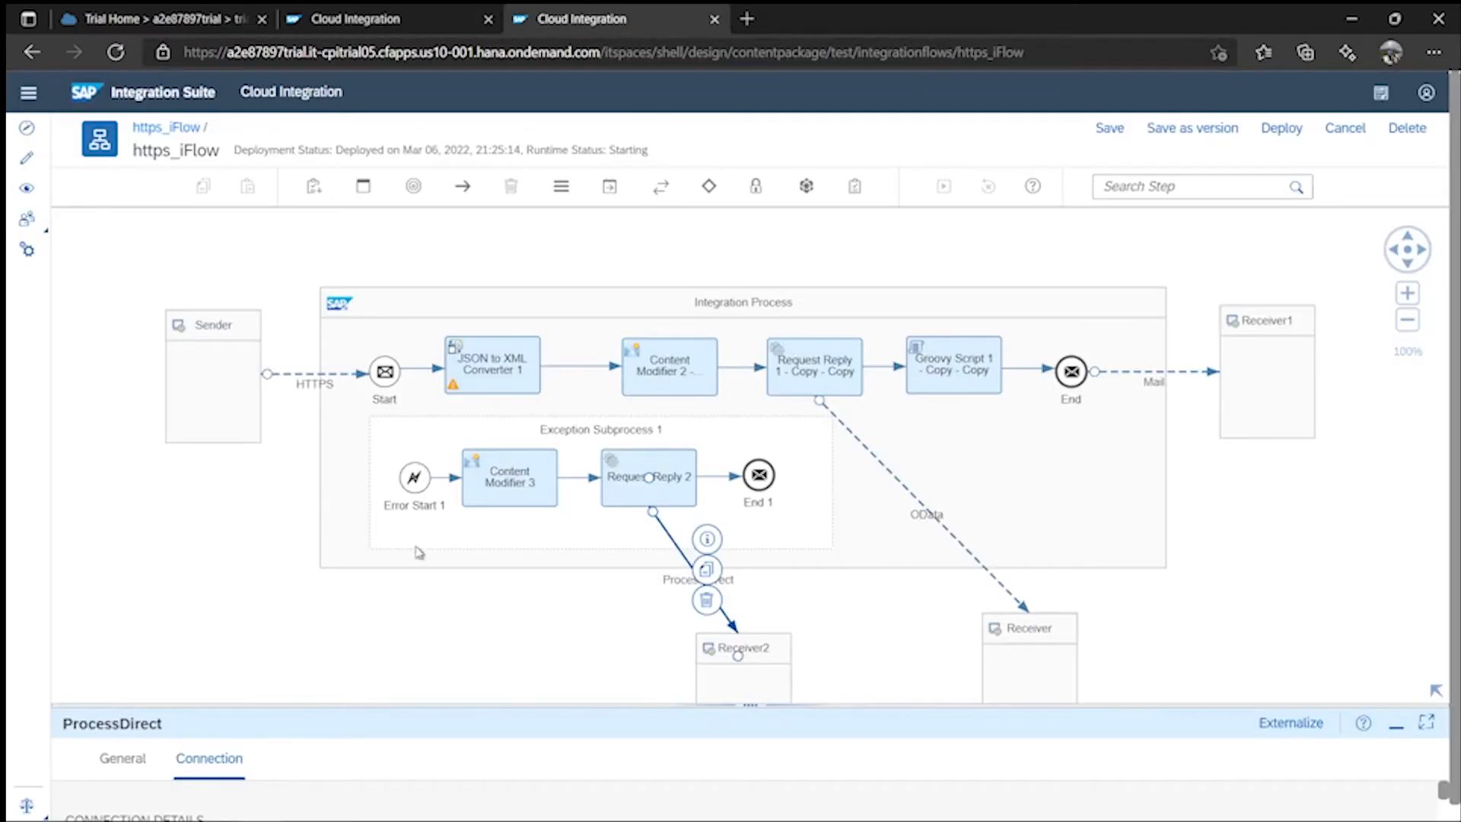
{"action": "left_click", "coordinate": [699, 721]}
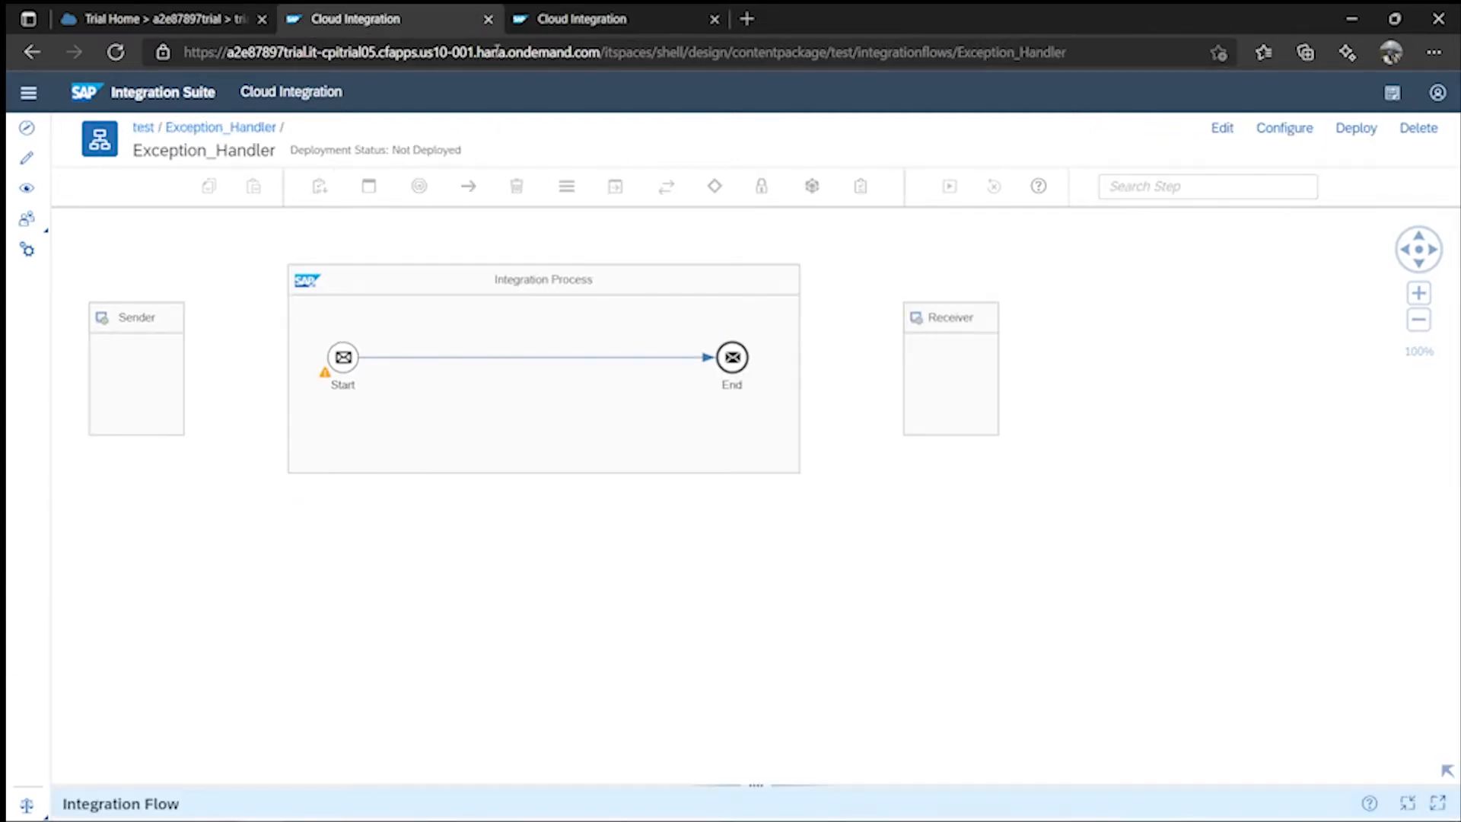
{"action": "left_click", "coordinate": [371, 18]}
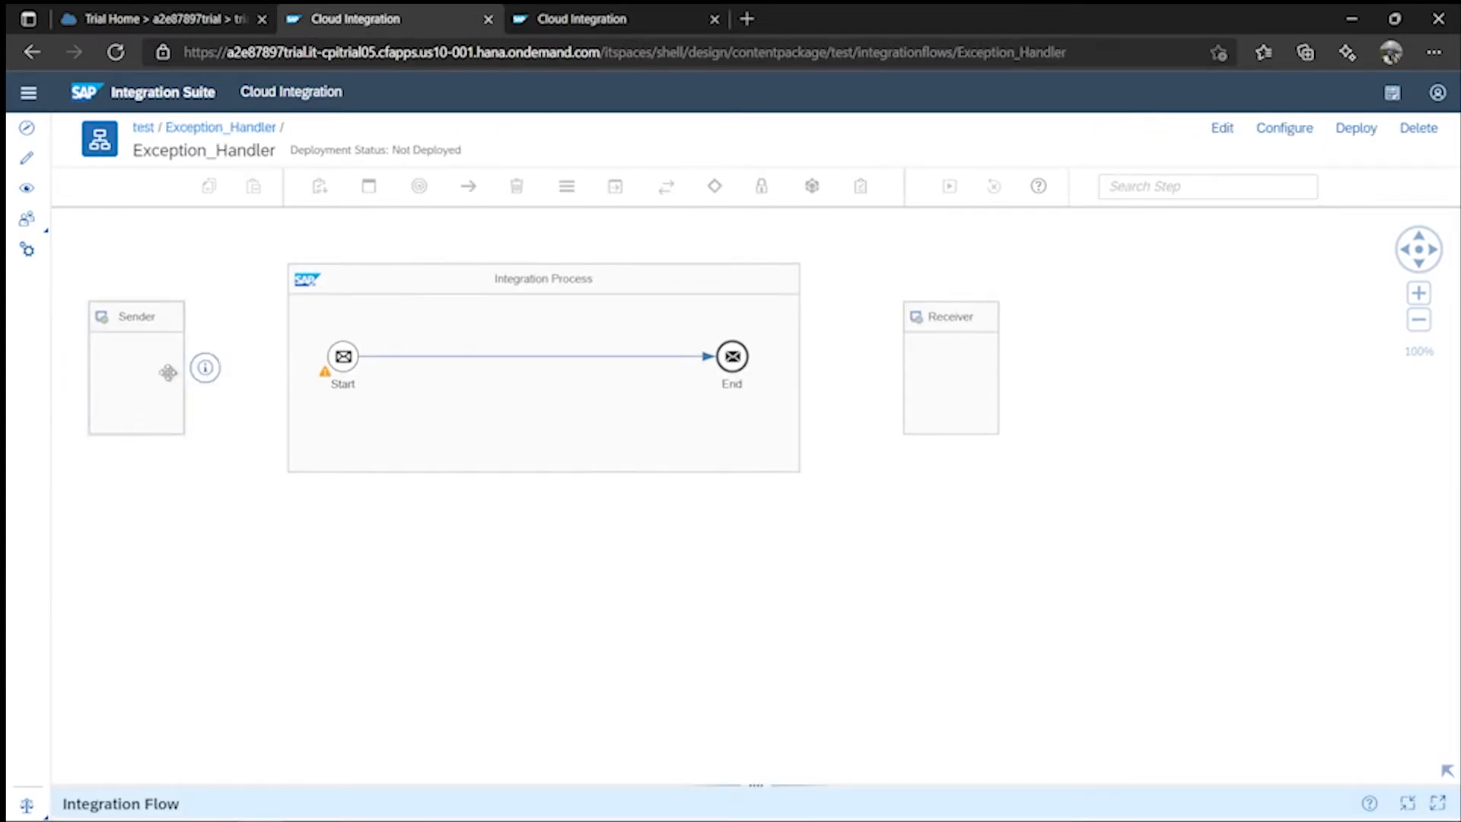
{"action": "left_click", "coordinate": [205, 373]}
{"action": "left_click", "coordinate": [1214, 135]}
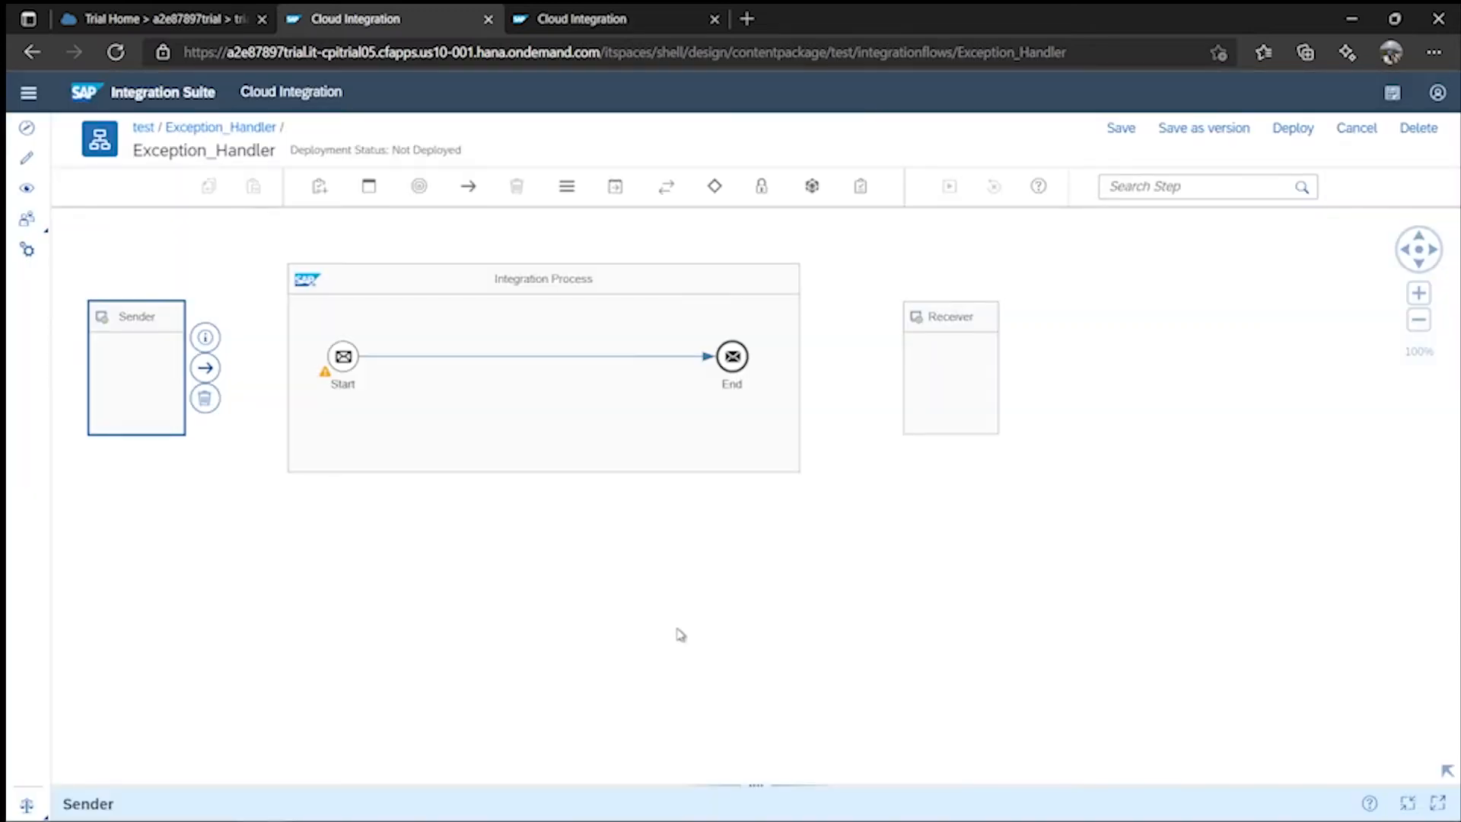
{"action": "left_click", "coordinate": [574, 636]}
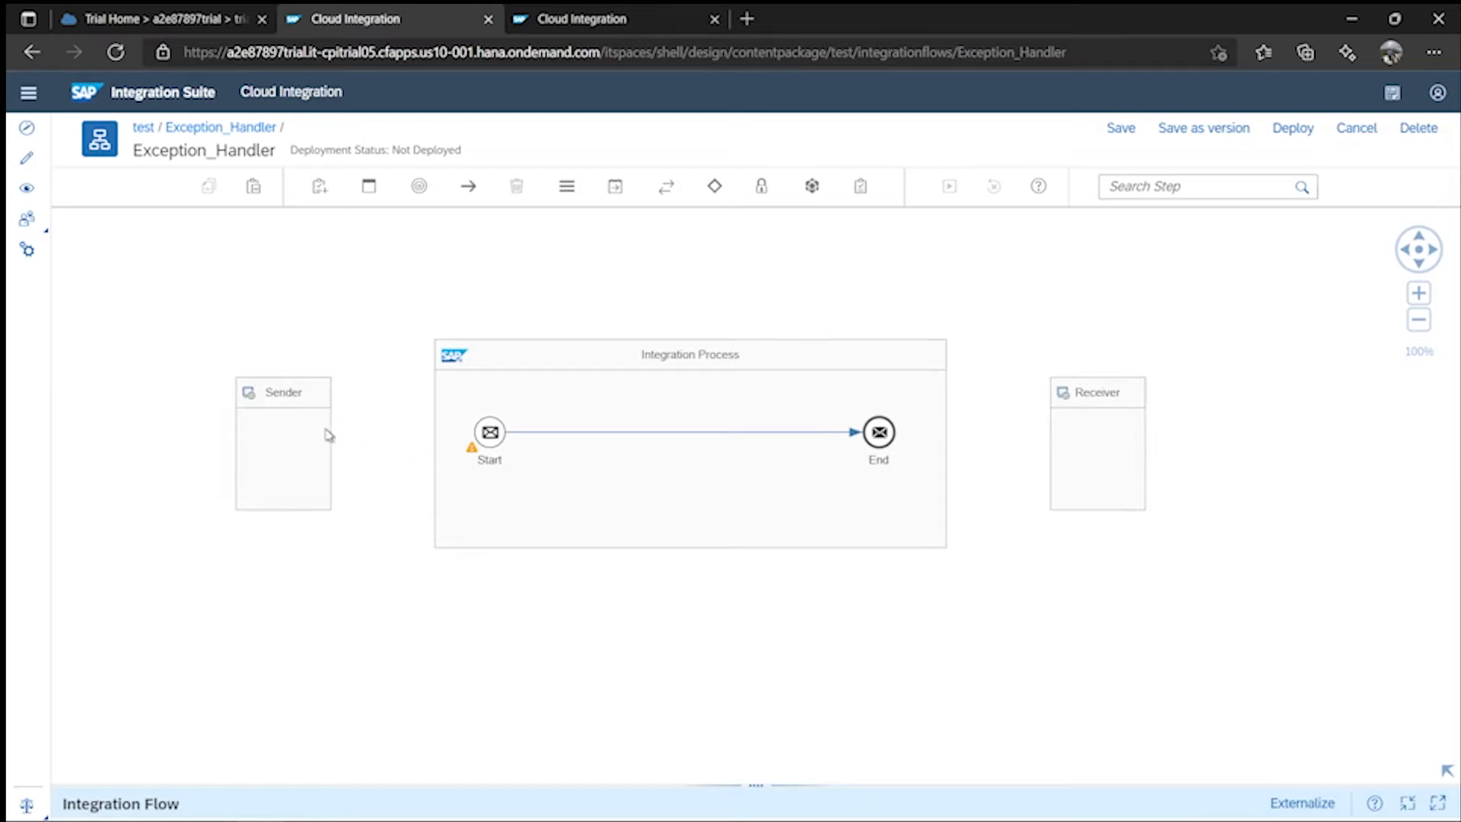
- Connect Exception_Handler's Sender to Start with a ProcessDirect adapter
{"action": "left_click", "coordinate": [312, 431]}
{"action": "left_click_drag", "start_coordinate": [356, 441], "coordinate": [491, 440]}
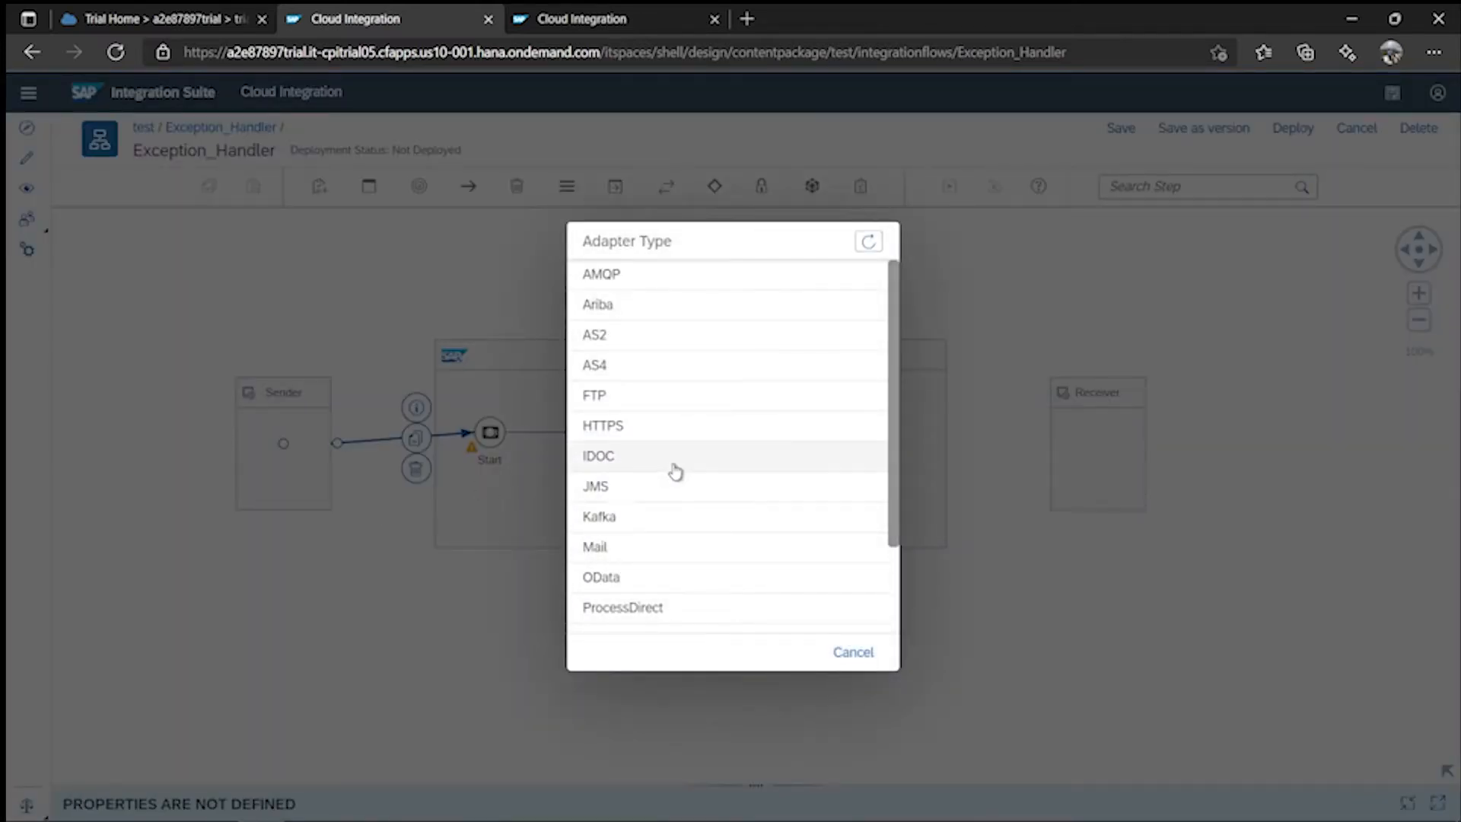
{"action": "left_click", "coordinate": [648, 624]}
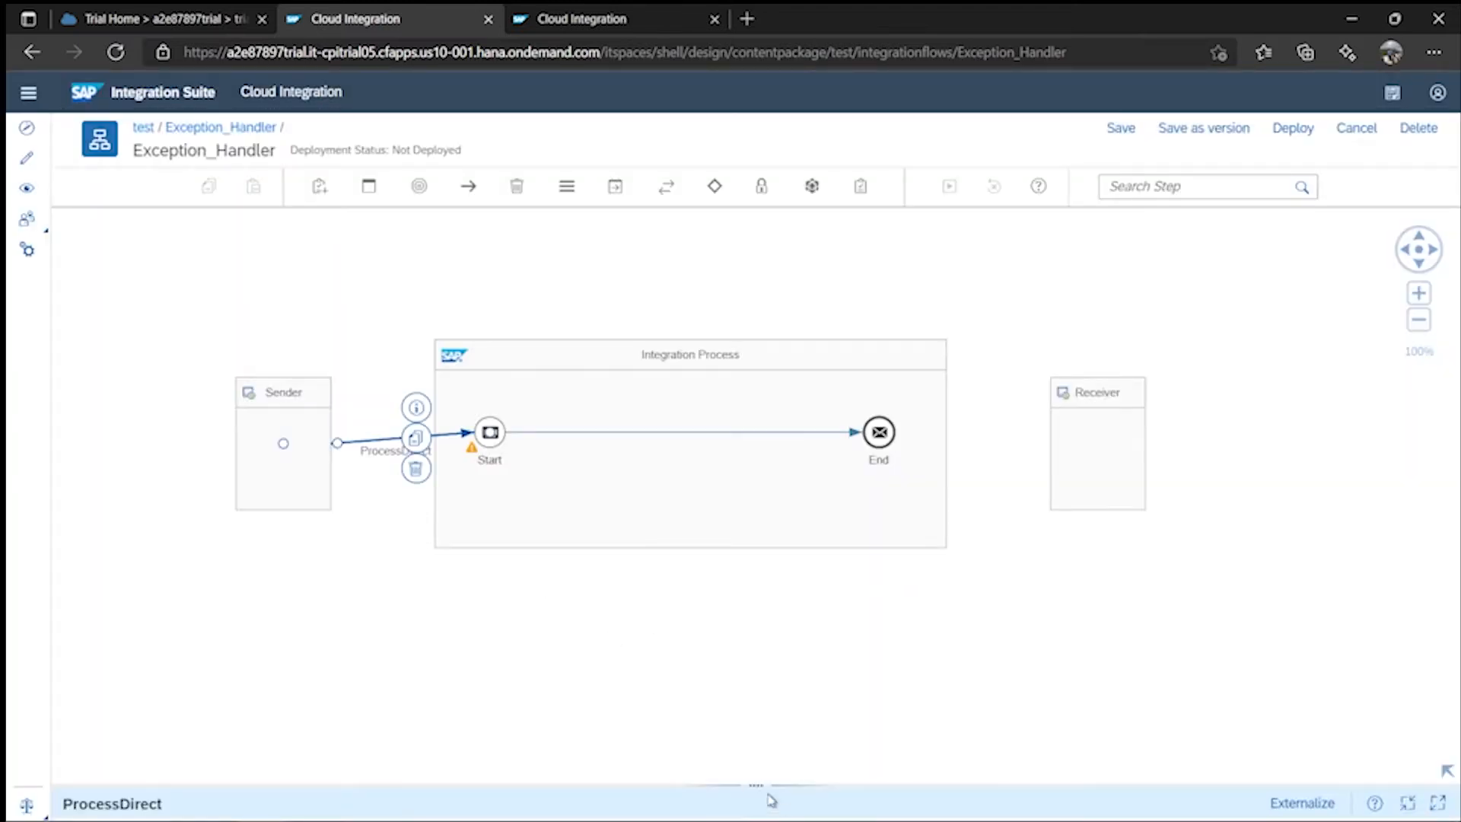
{"action": "left_click_drag", "start_coordinate": [765, 791], "coordinate": [759, 267]}
{"action": "left_click", "coordinate": [217, 326]}
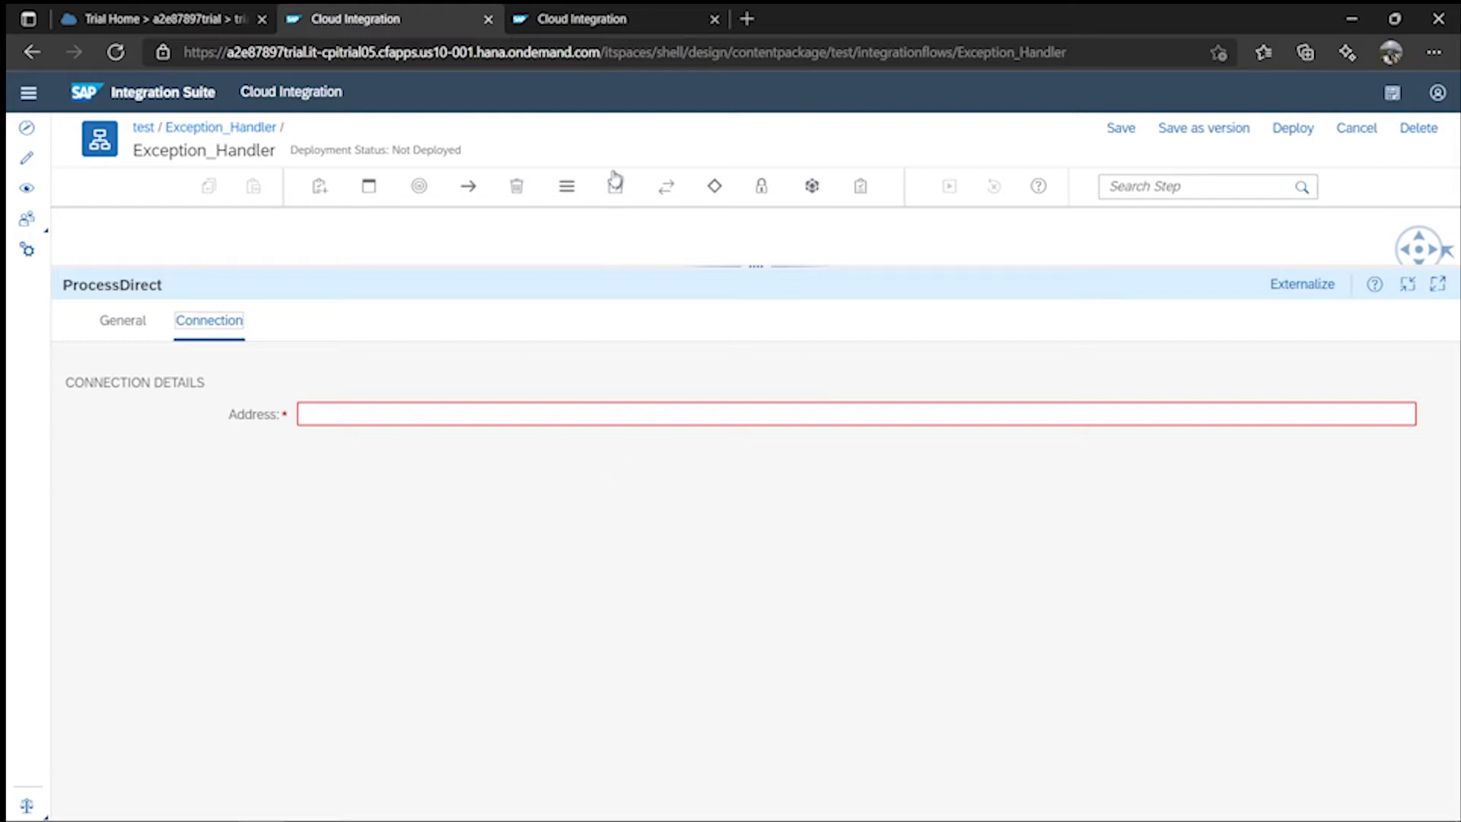
- Copy /ExceptionHandling from https_iFlow into the adapter's Address field and save Exception_Handler
{"action": "left_click", "coordinate": [589, 29]}
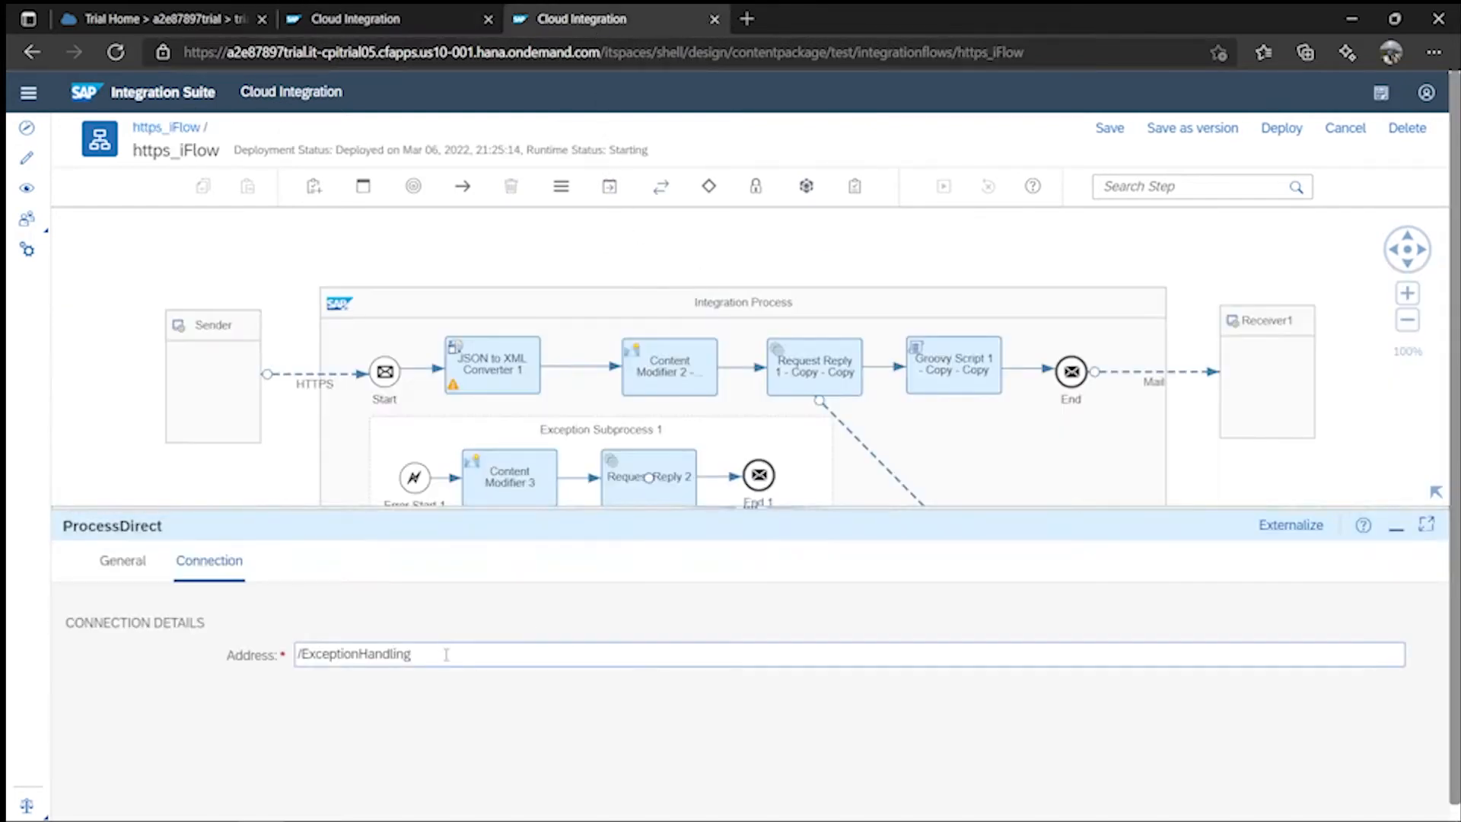
{"action": "left_click_drag", "start_coordinate": [440, 657], "coordinate": [262, 689]}
{"action": "key", "text": "ctrl+c"}
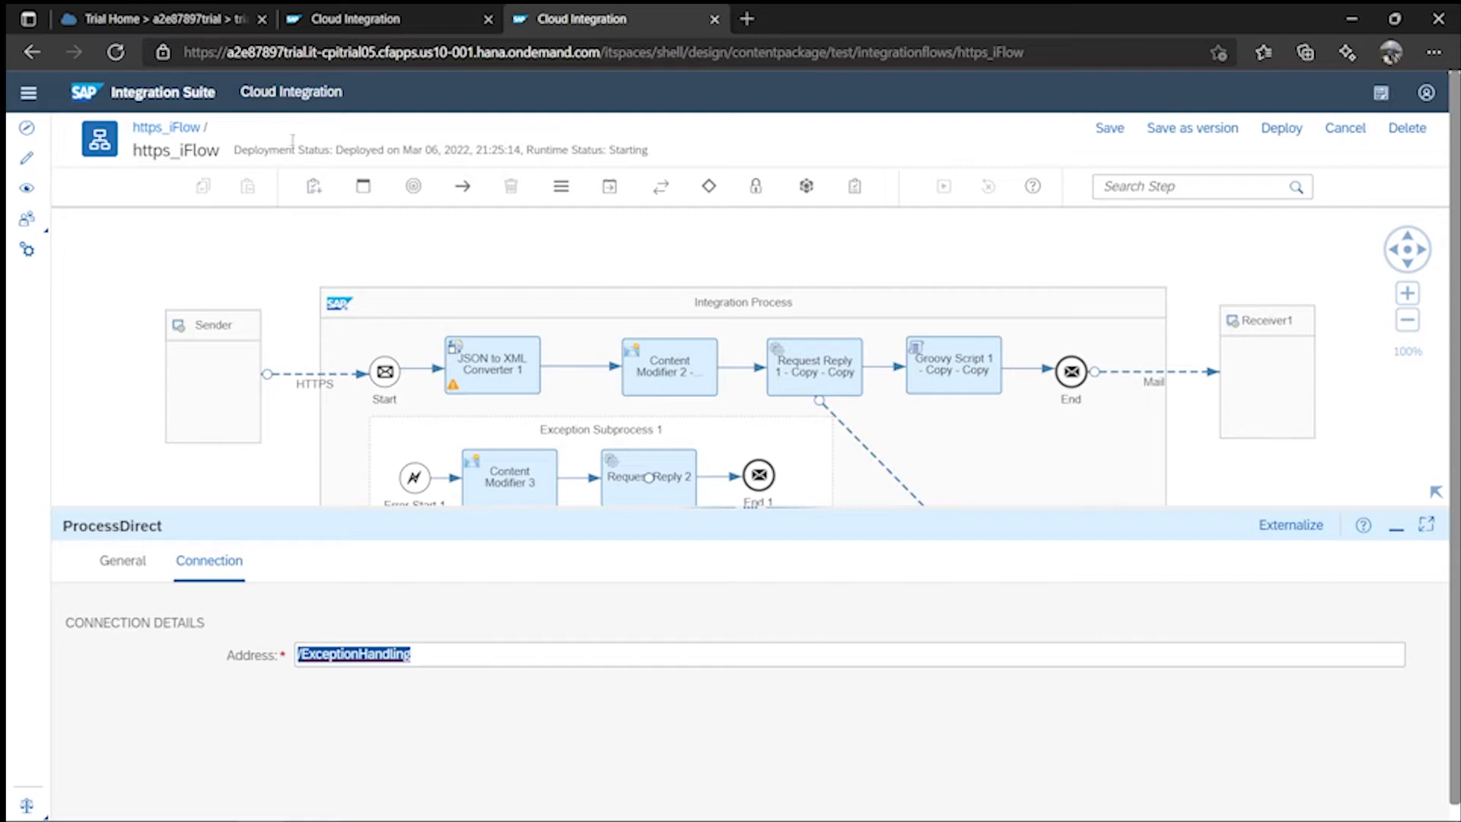
{"action": "left_click", "coordinate": [357, 16]}
{"action": "left_click", "coordinate": [341, 414]}
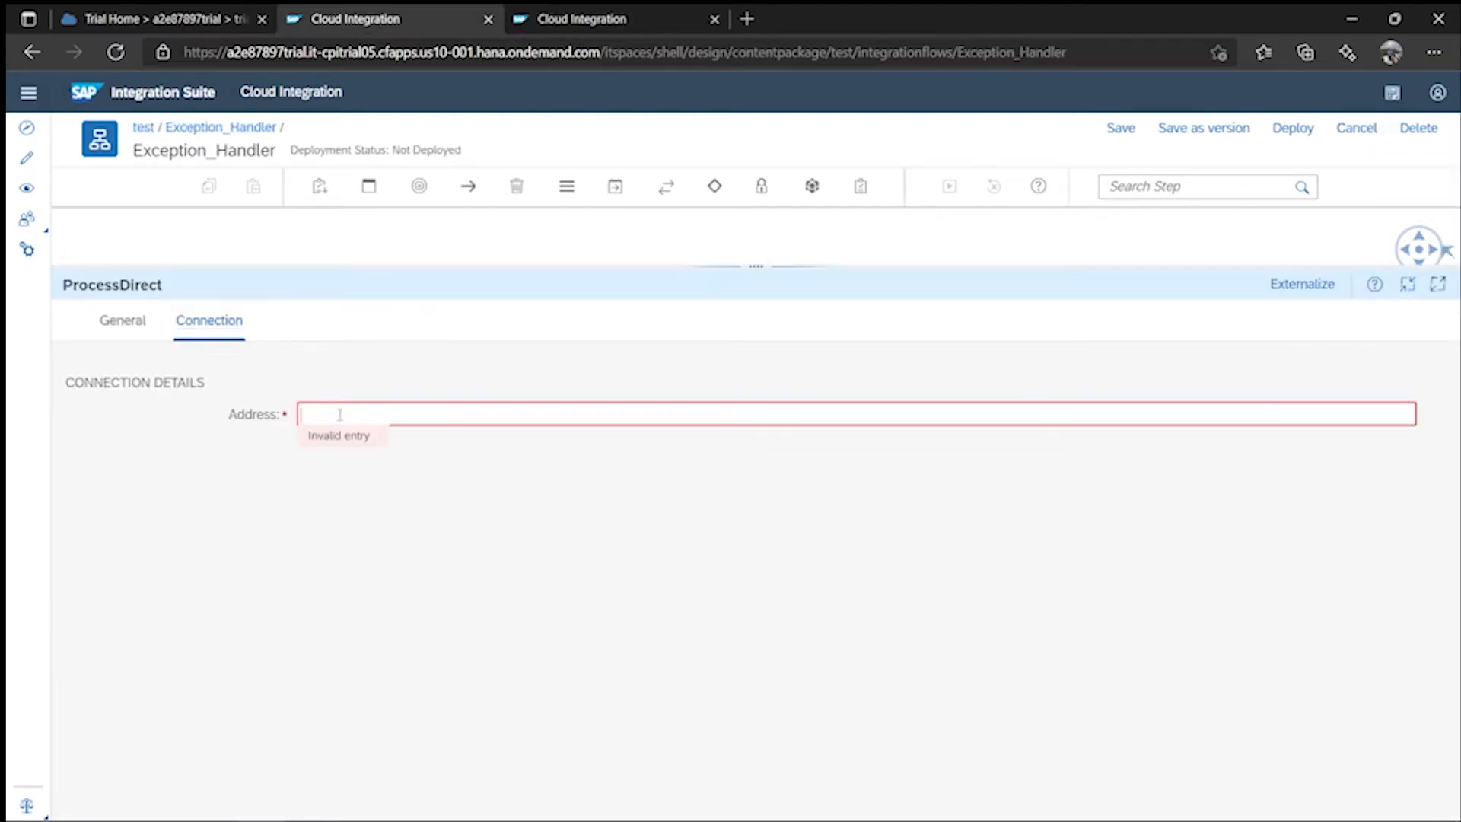
{"action": "key", "text": "ctrl+v"}
{"action": "left_click_drag", "start_coordinate": [755, 266], "coordinate": [755, 490]}
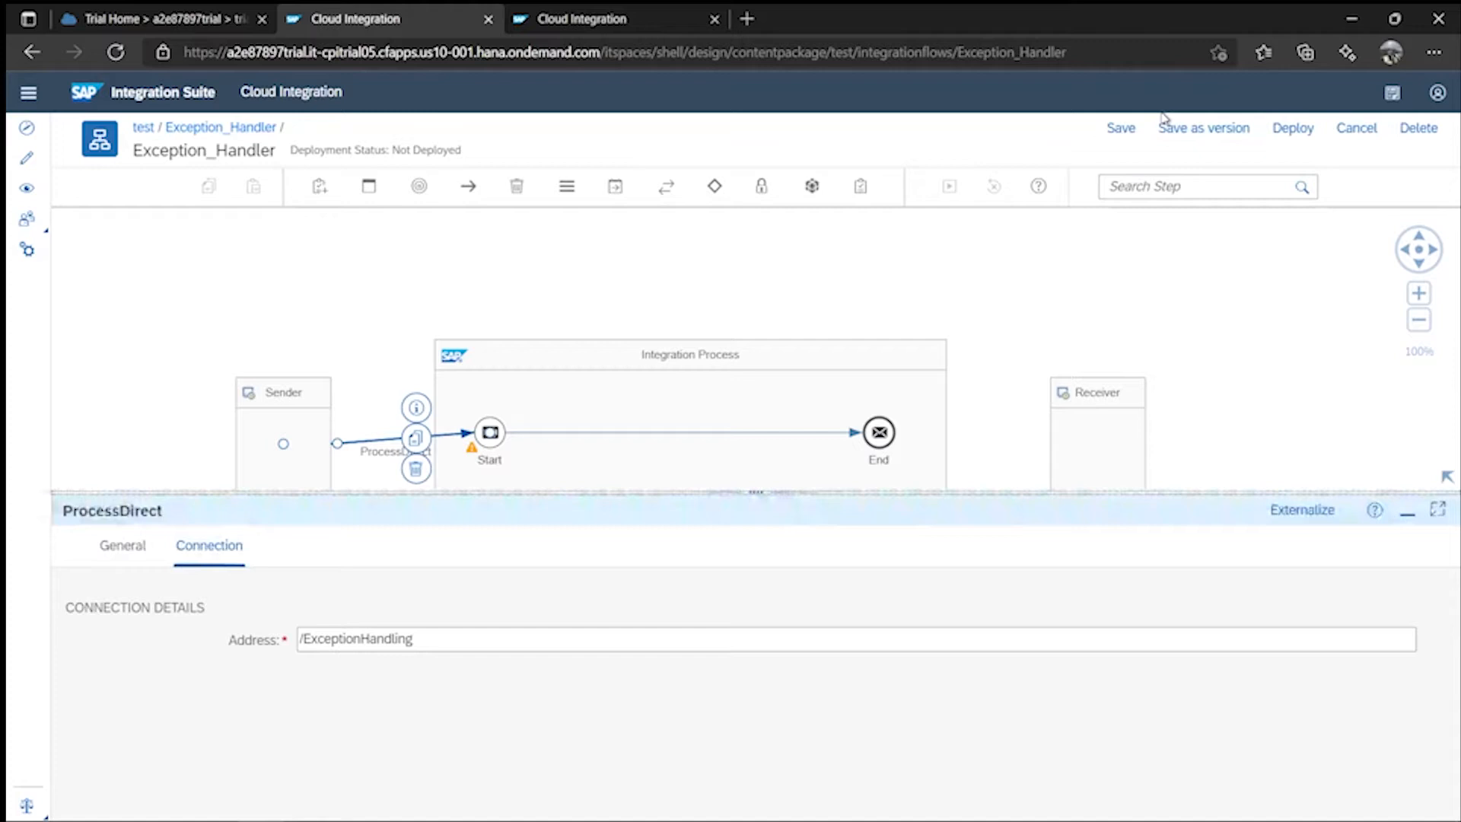
{"action": "left_click", "coordinate": [1121, 128]}
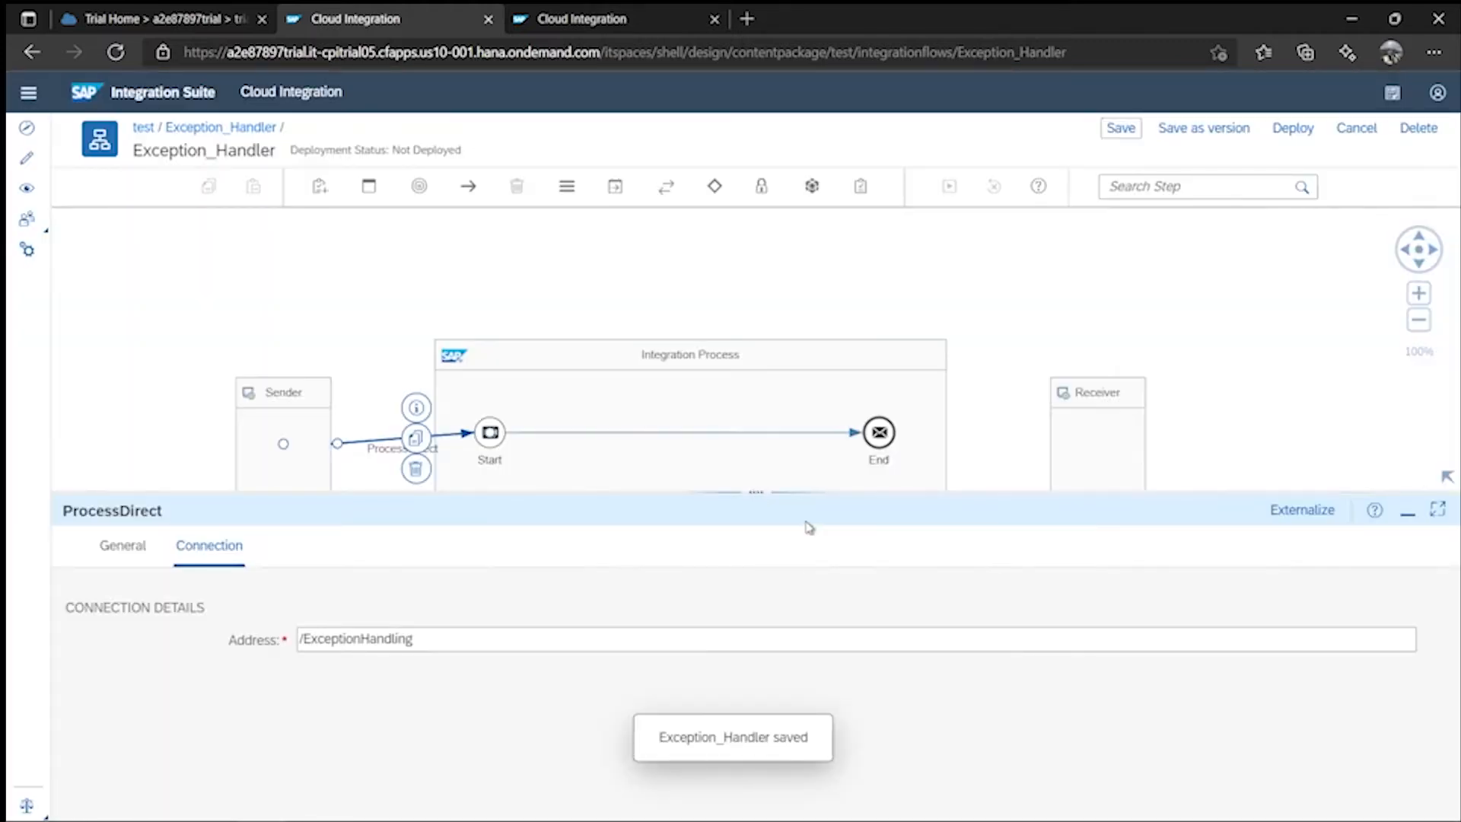
{"action": "left_click_drag", "start_coordinate": [757, 498], "coordinate": [753, 613]}
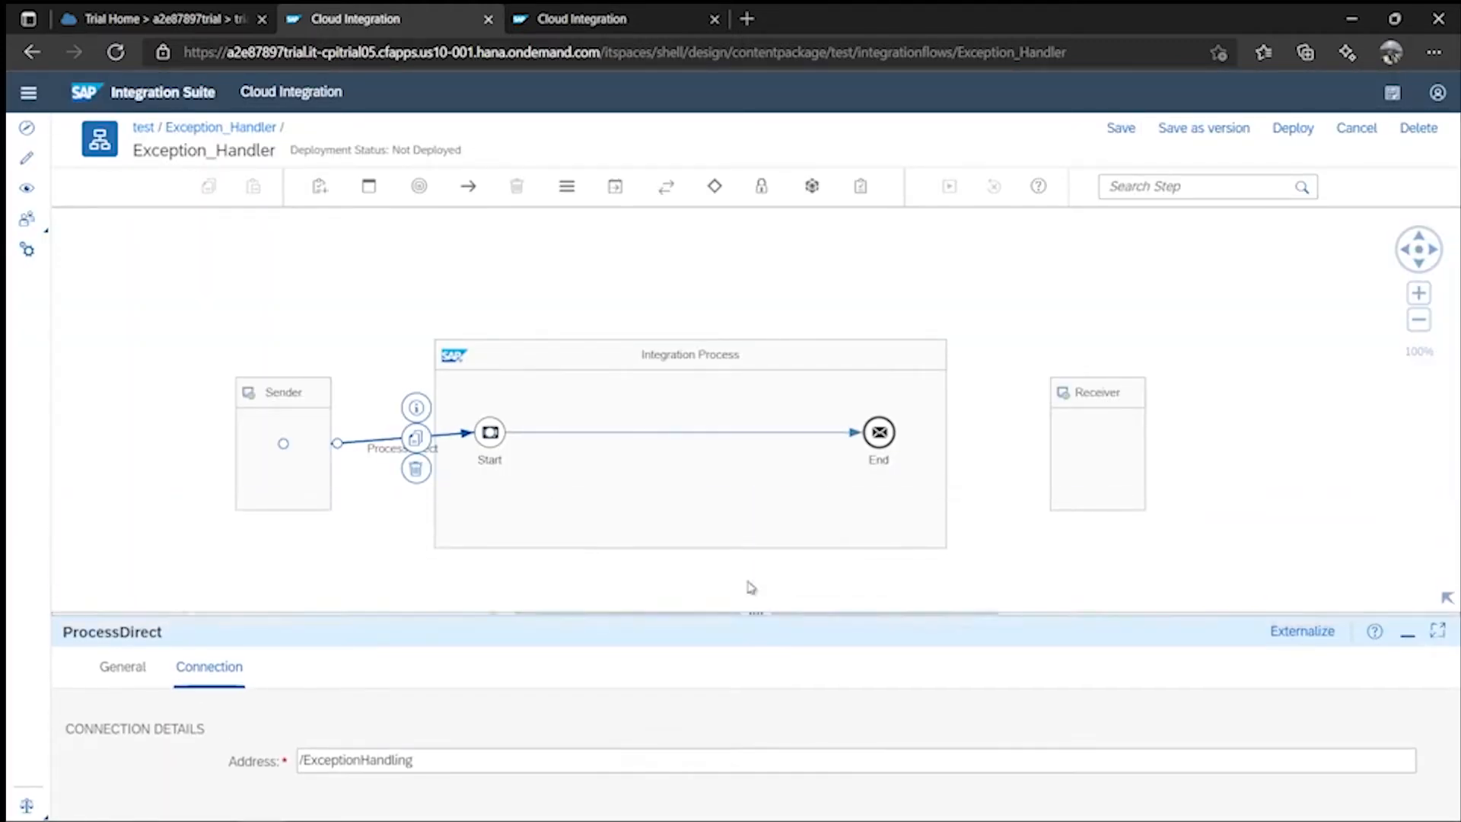
- Insert a Content Modifier between Start and End and view its Message Header settings
{"action": "left_click", "coordinate": [614, 190]}
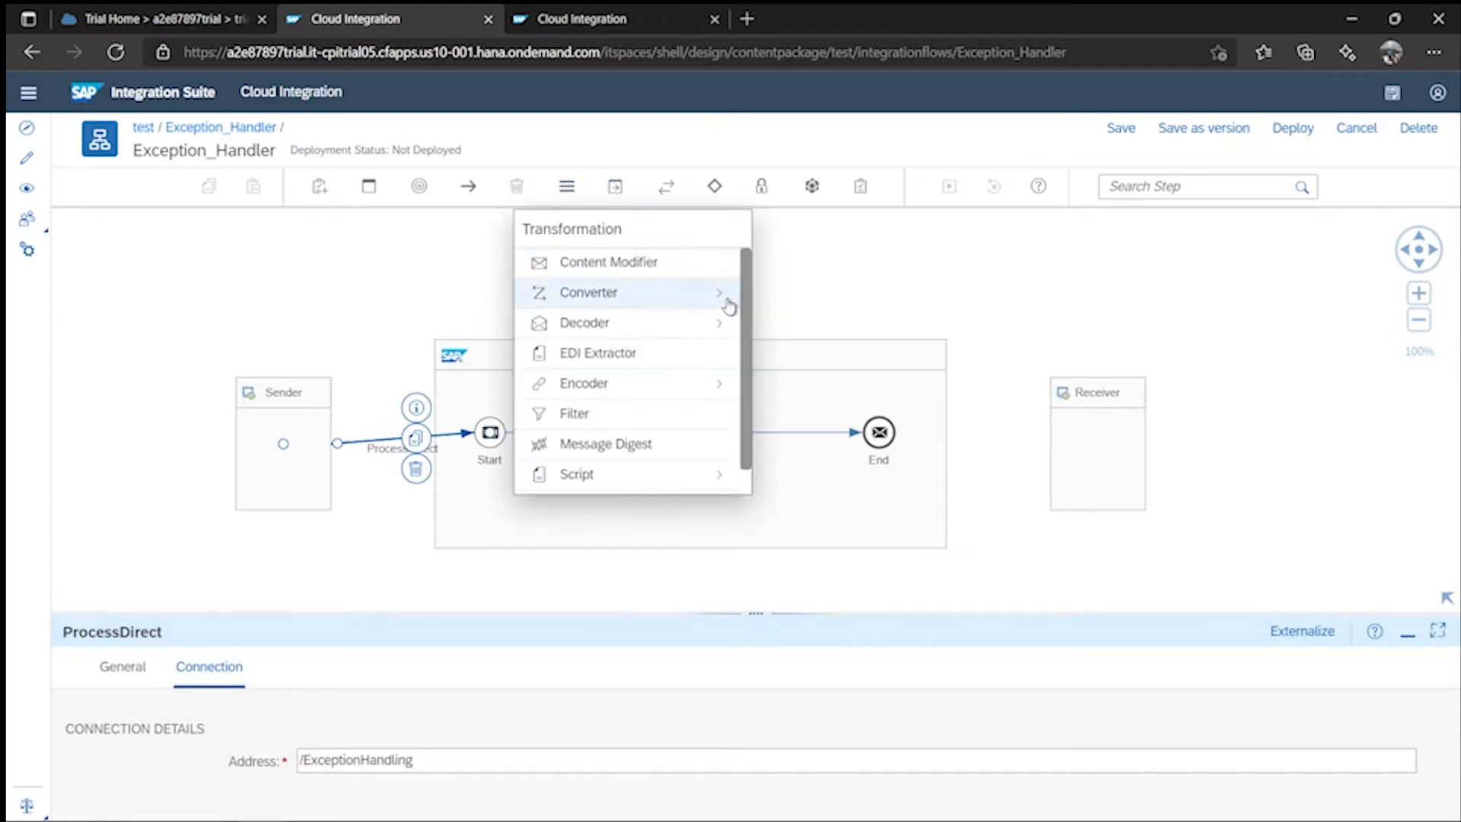
{"action": "left_click", "coordinate": [636, 278]}
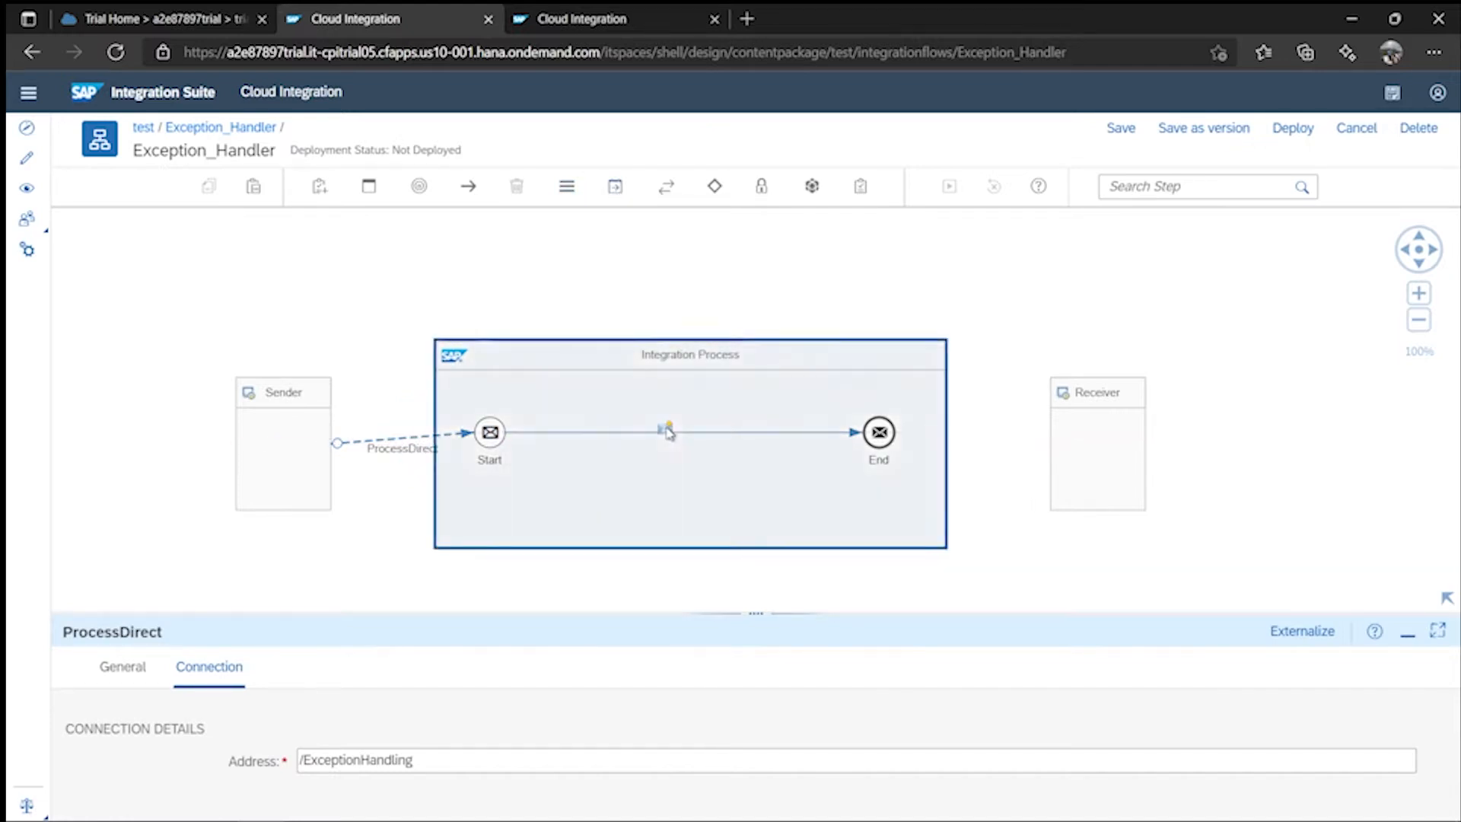
{"action": "left_click", "coordinate": [662, 428]}
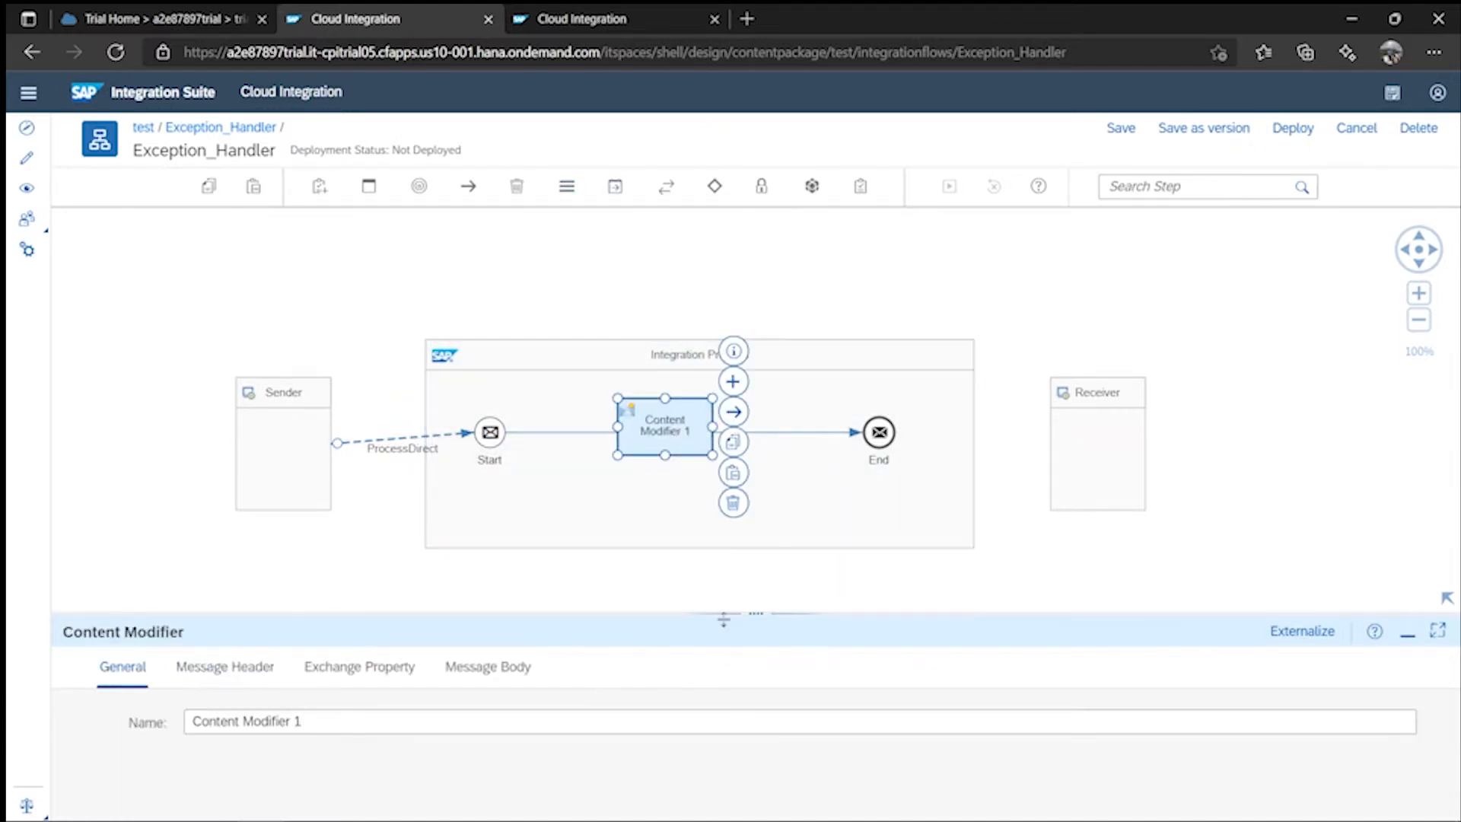
{"action": "left_click_drag", "start_coordinate": [761, 620], "coordinate": [757, 394]}
{"action": "left_click", "coordinate": [248, 457]}
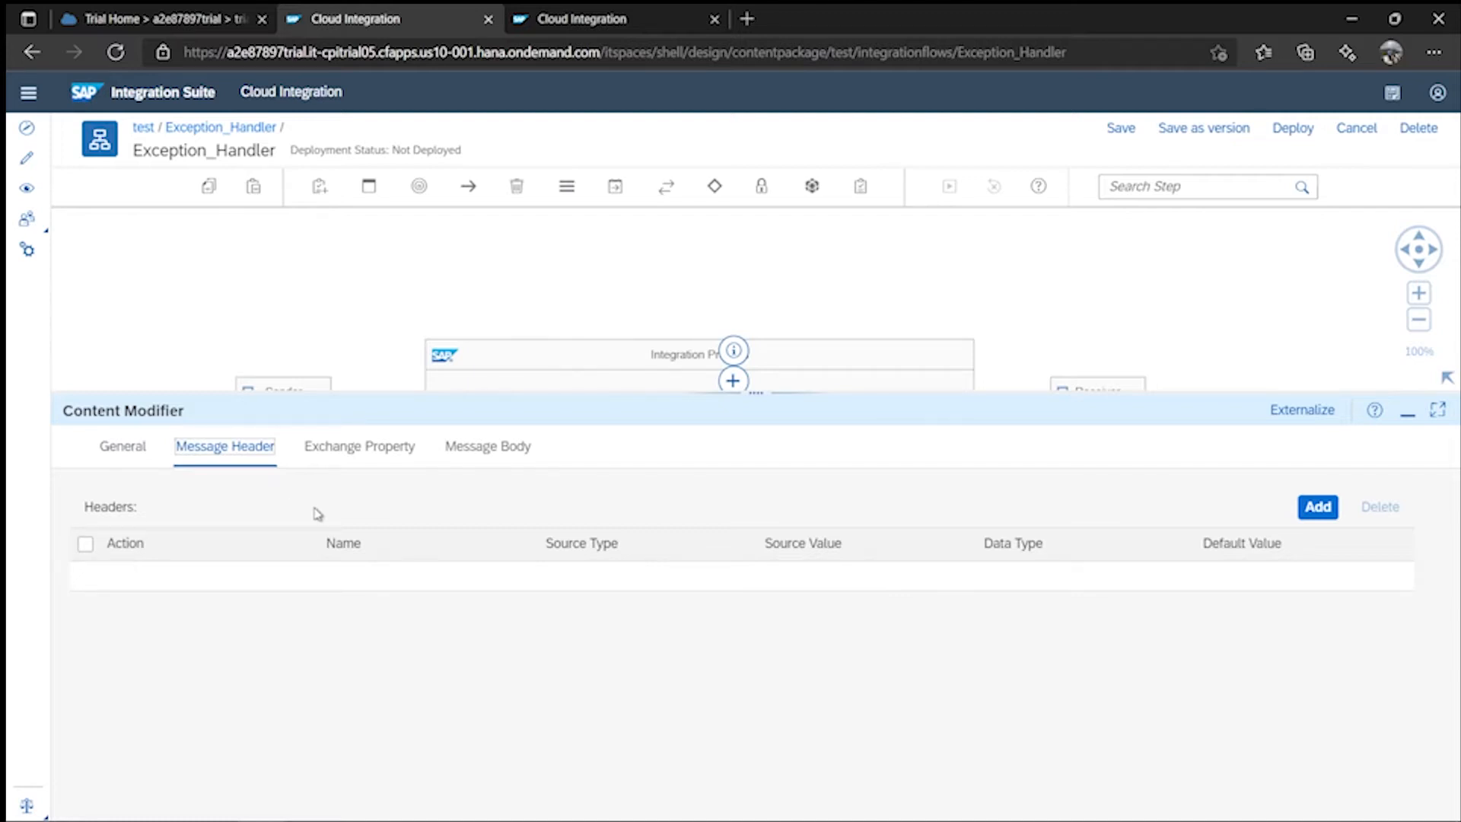
- Write the body 'Hi ,', 'The message got failed in SAP CPI', 'Please find the below details.'
{"action": "left_click", "coordinate": [491, 447]}
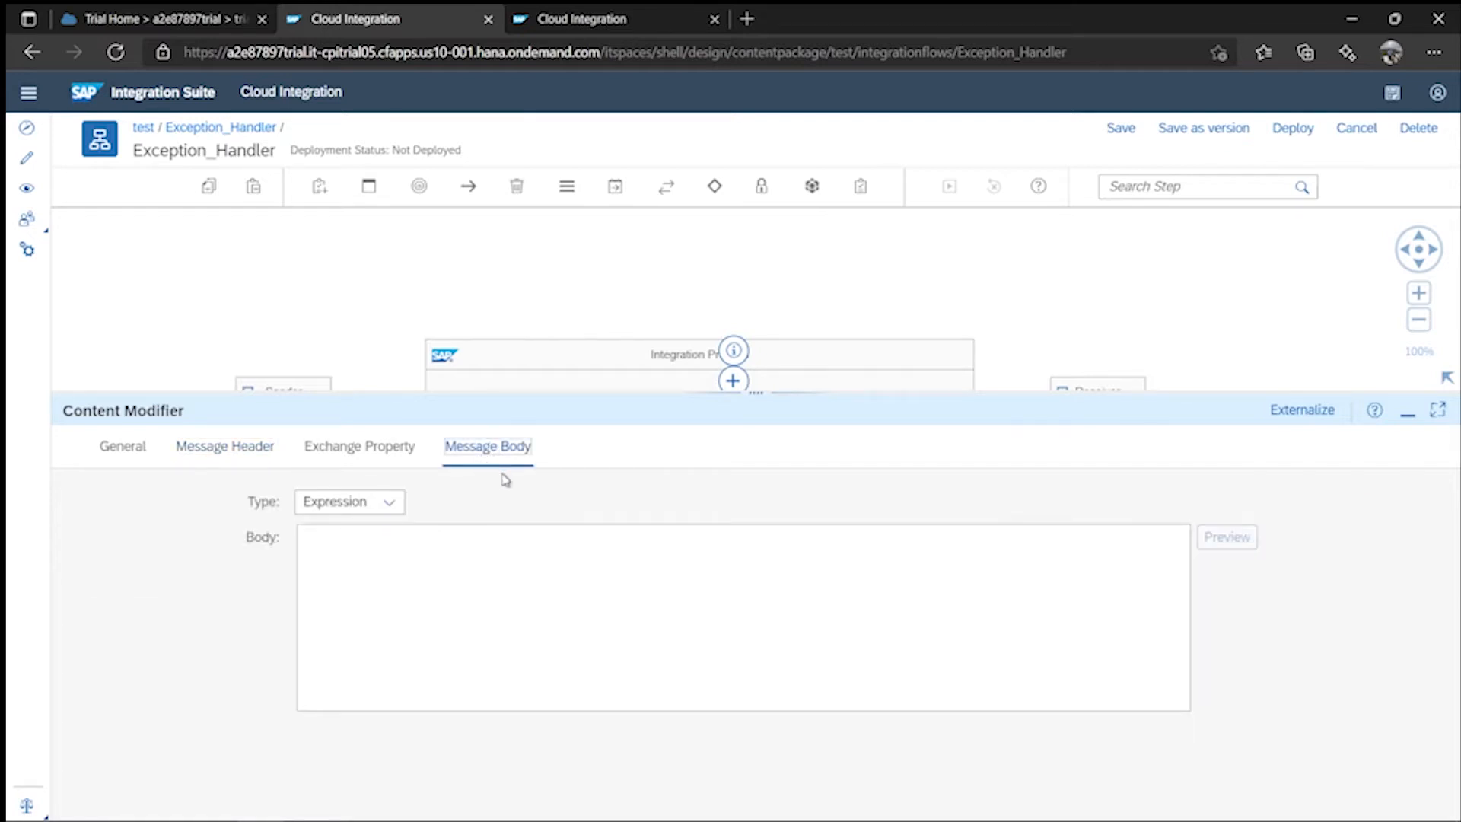
{"action": "left_click", "coordinate": [385, 567]}
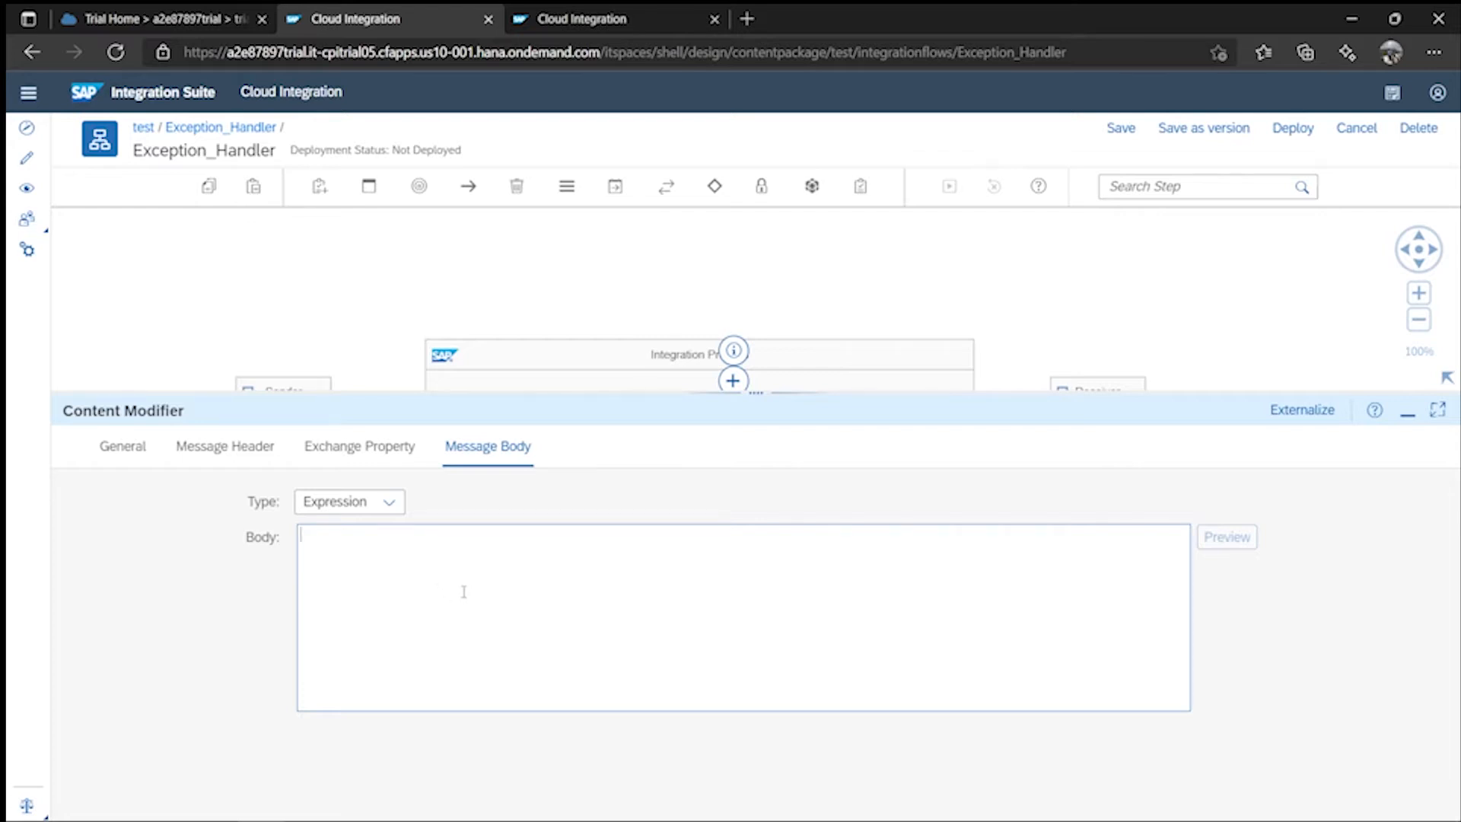
{"action": "type", "text": "Hi ,"}
{"action": "key", "text": "Return"}
{"action": "type", "text": "The message got failed "}
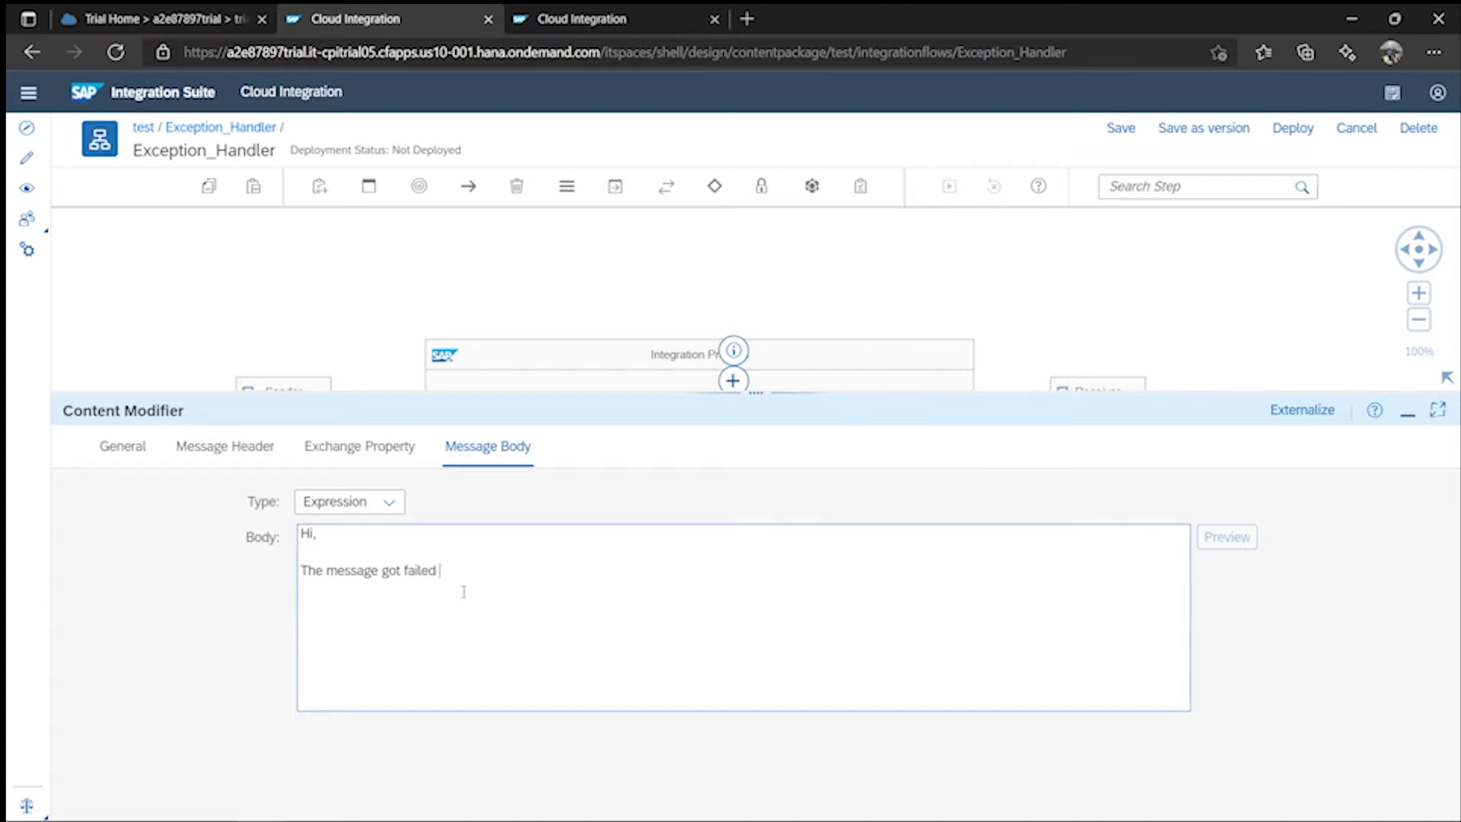
{"action": "type", "text": "in SAP CPI"}
{"action": "key", "text": "BackSpace"}
{"action": "type", "text": "Please find the "}
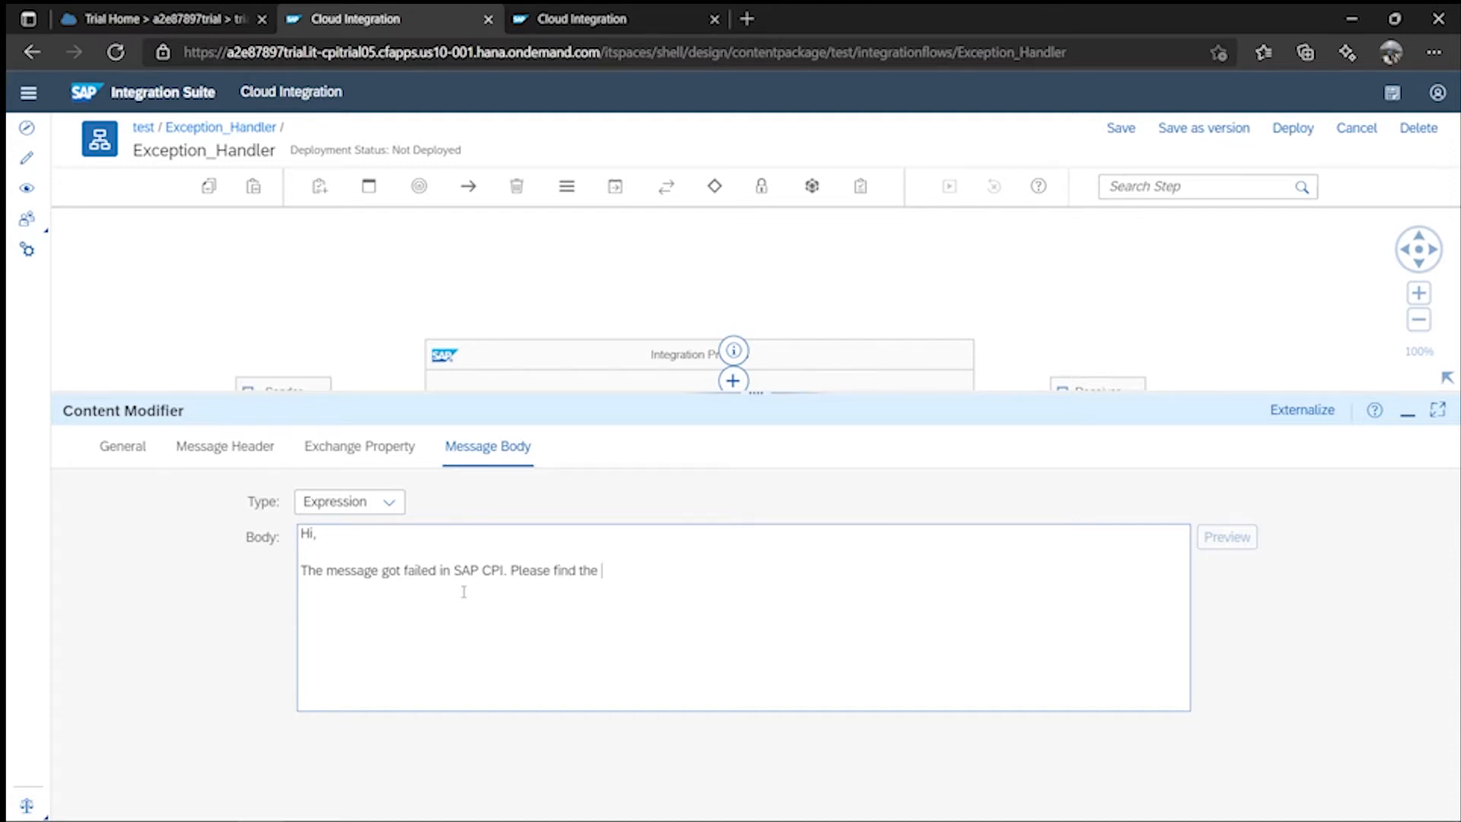
{"action": "type", "text": "below details."}
{"action": "key", "text": "Return"}
- Add ${in.body} and a 'Regards, Support Team' sign-off to the body, then save
{"action": "type", "text": "$"}
{"action": "type", "text": "{}"}
{"action": "type", "text": "in"}
{"action": "type", "text": ".body"}
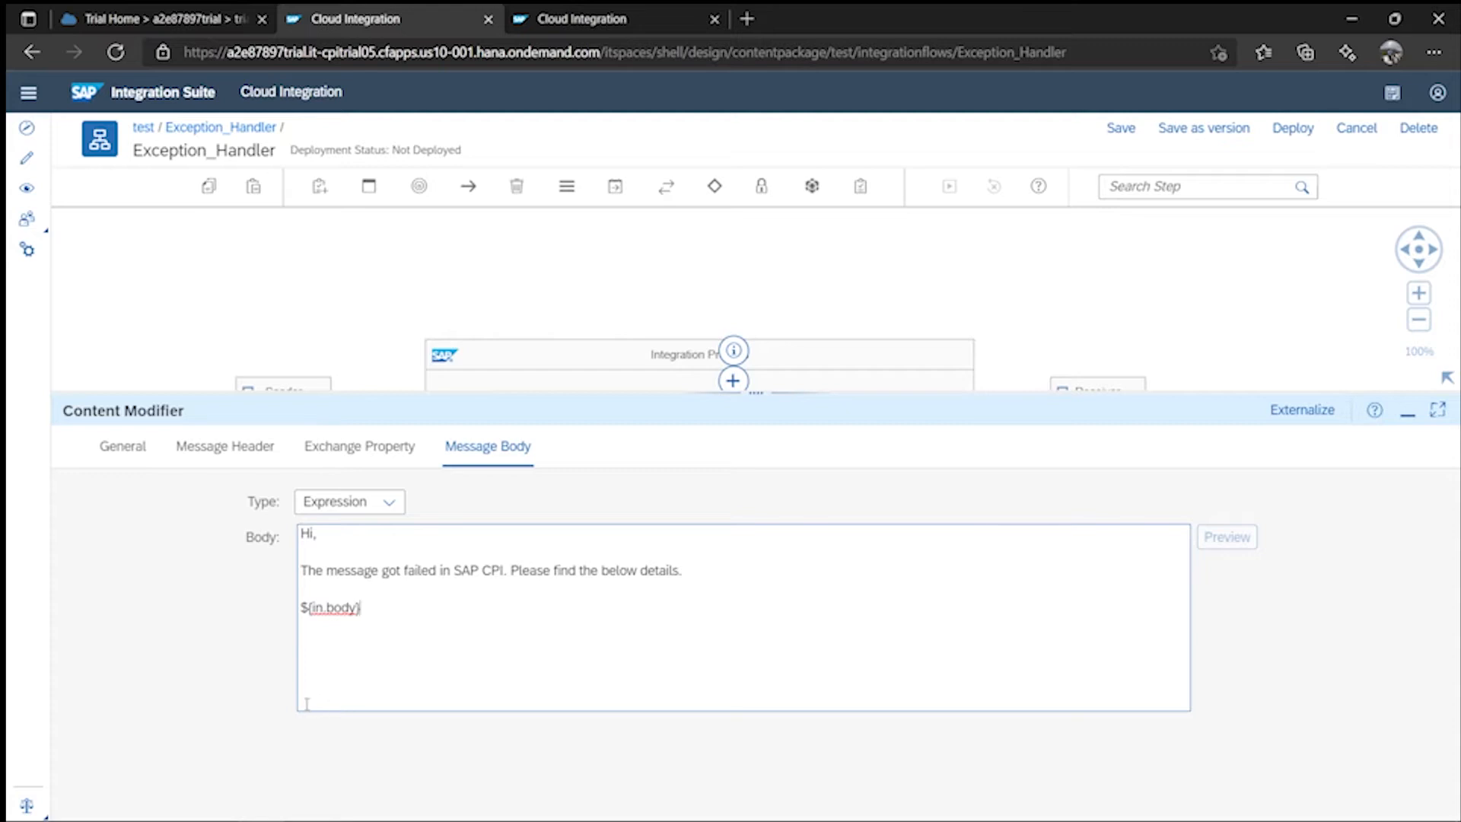
{"action": "key", "text": "Return"}
{"action": "key", "text": "Return"}
{"action": "type", "text": "Regards,"}
{"action": "key", "text": "Return"}
{"action": "type", "text": "AMit"}
{"action": "key", "text": "BackSpace"}
{"action": "key", "text": "BackSpace"}
{"action": "key", "text": "BackSpace"}
{"action": "key", "text": "BackSpace"}
{"action": "type", "text": "Support Team"}
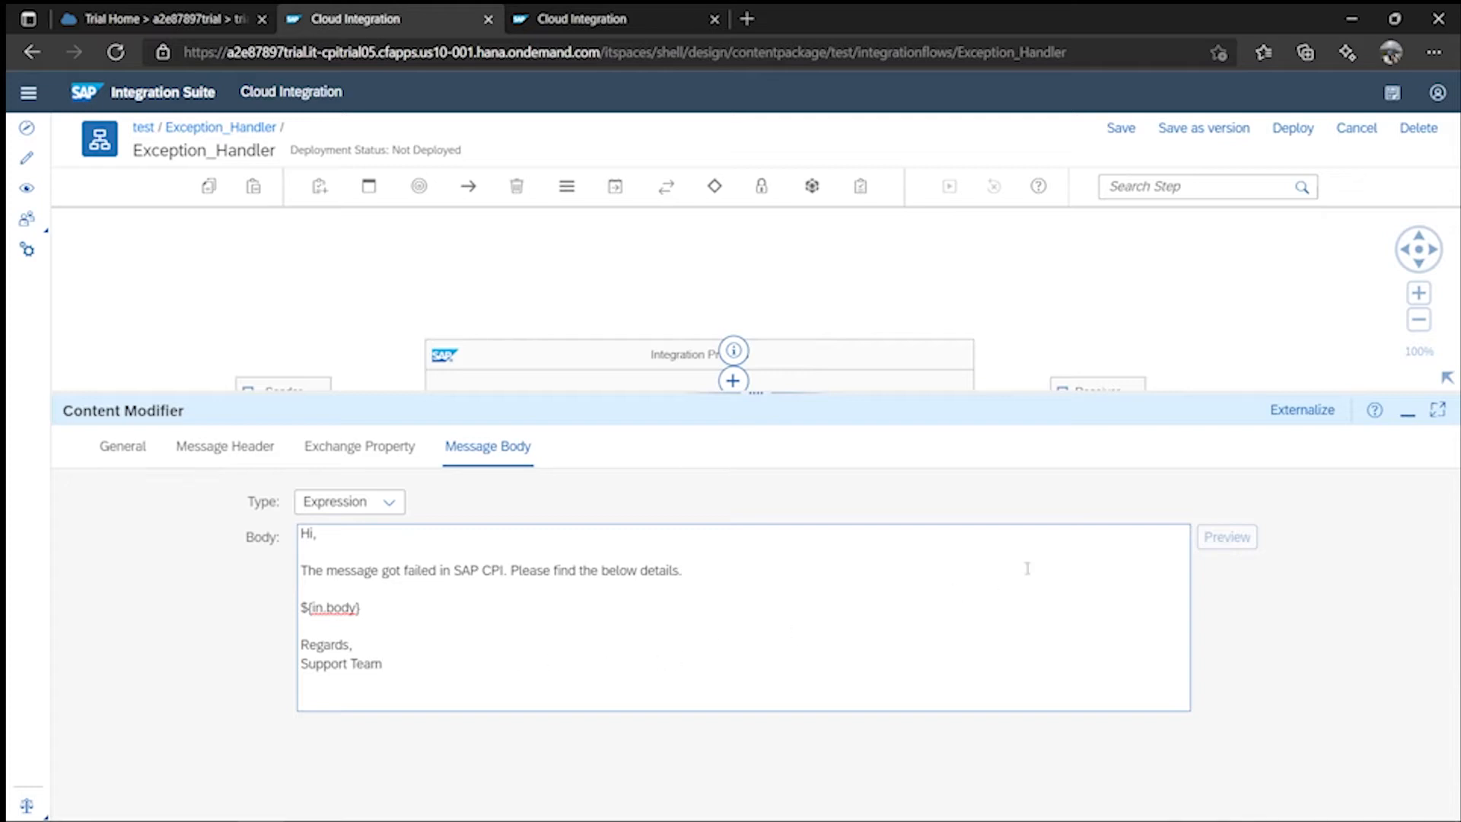
{"action": "left_click", "coordinate": [1124, 131]}
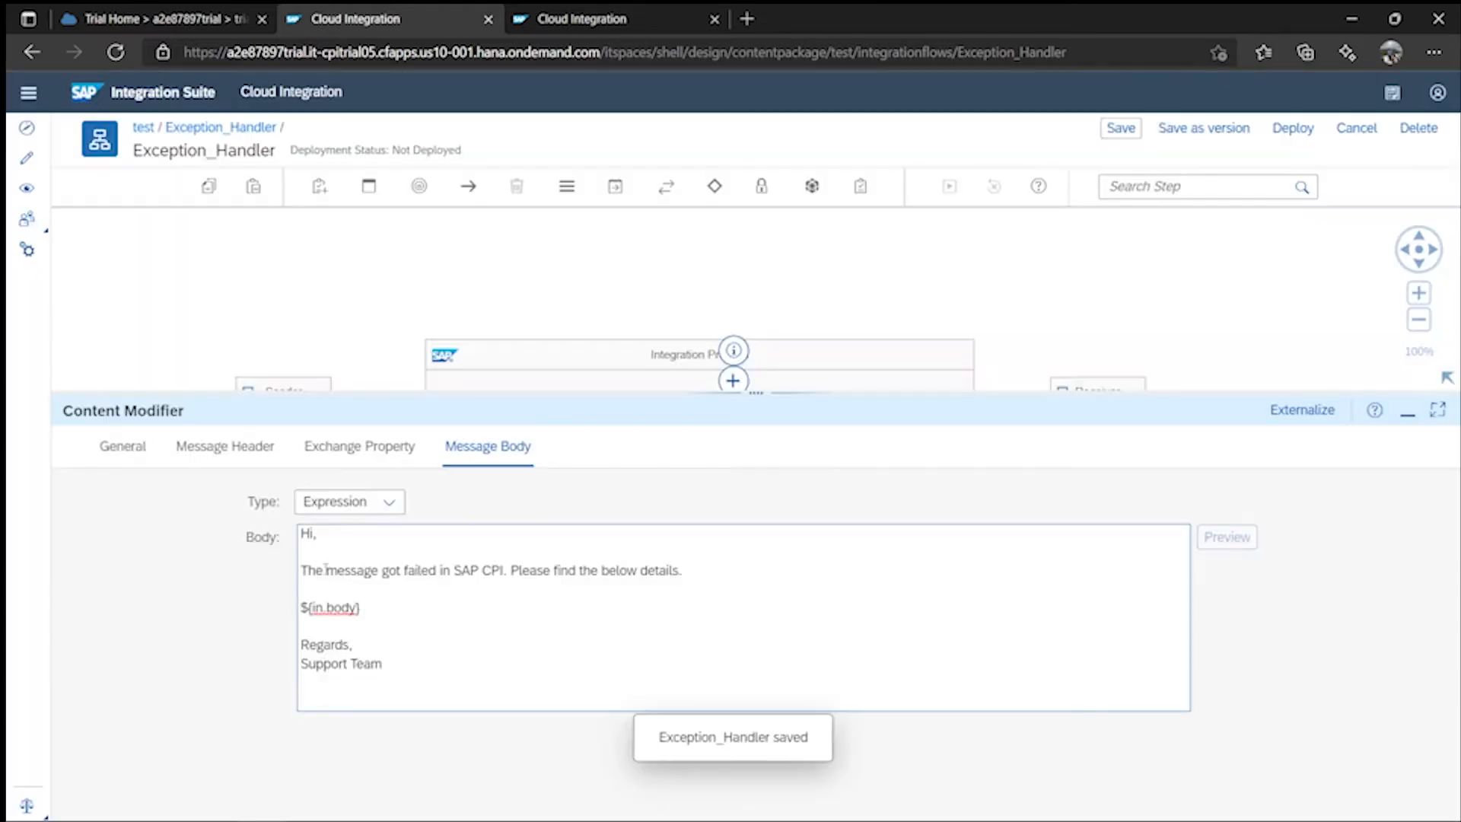
- In https_iFlow, open Content Modifier 3's message body and place the caret in it
{"action": "left_click_drag", "start_coordinate": [358, 608], "coordinate": [301, 609]}
{"action": "left_click", "coordinate": [613, 20]}
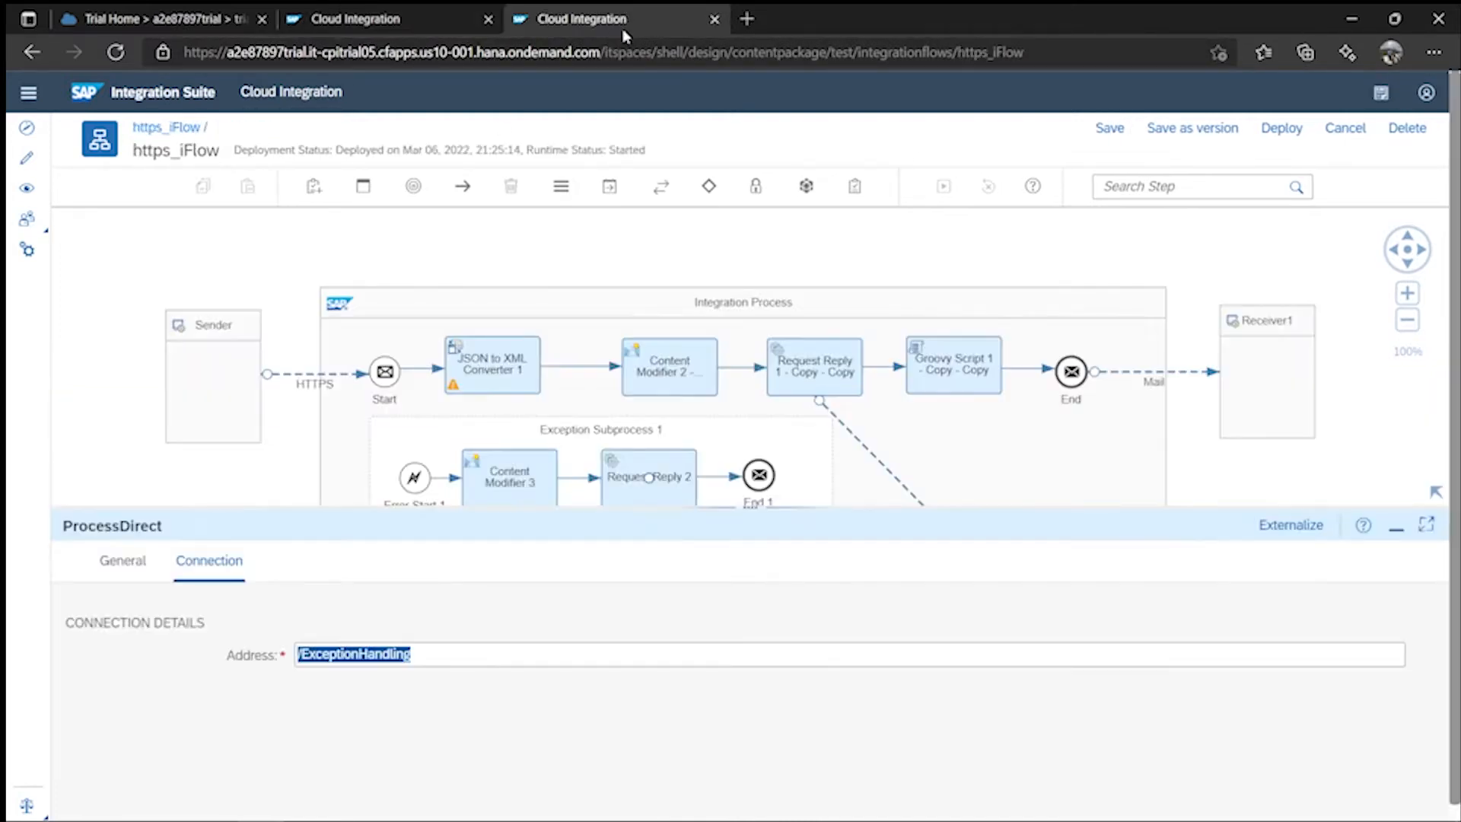
{"action": "left_click", "coordinate": [513, 487]}
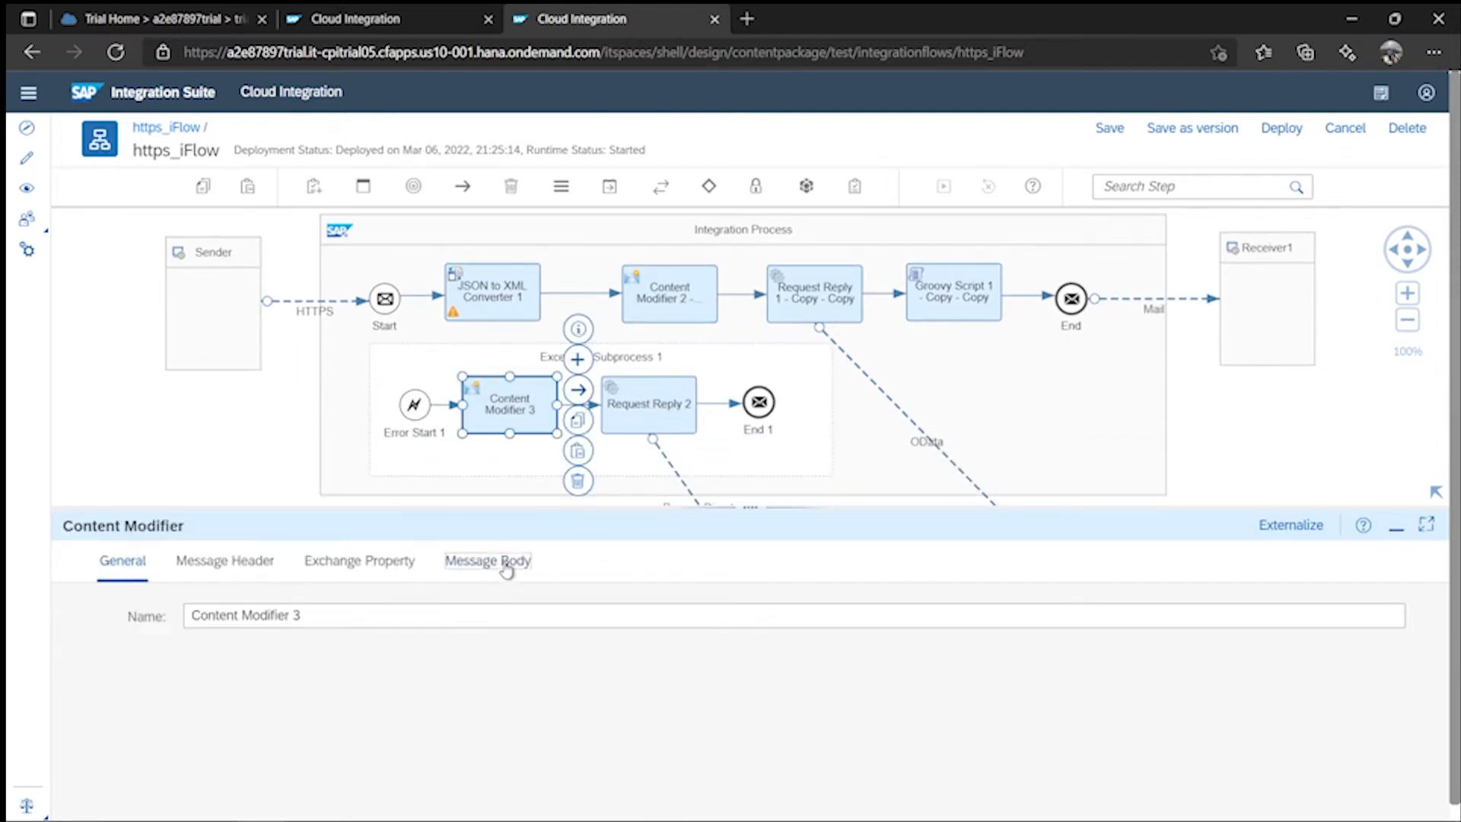
{"action": "left_click", "coordinate": [506, 561]}
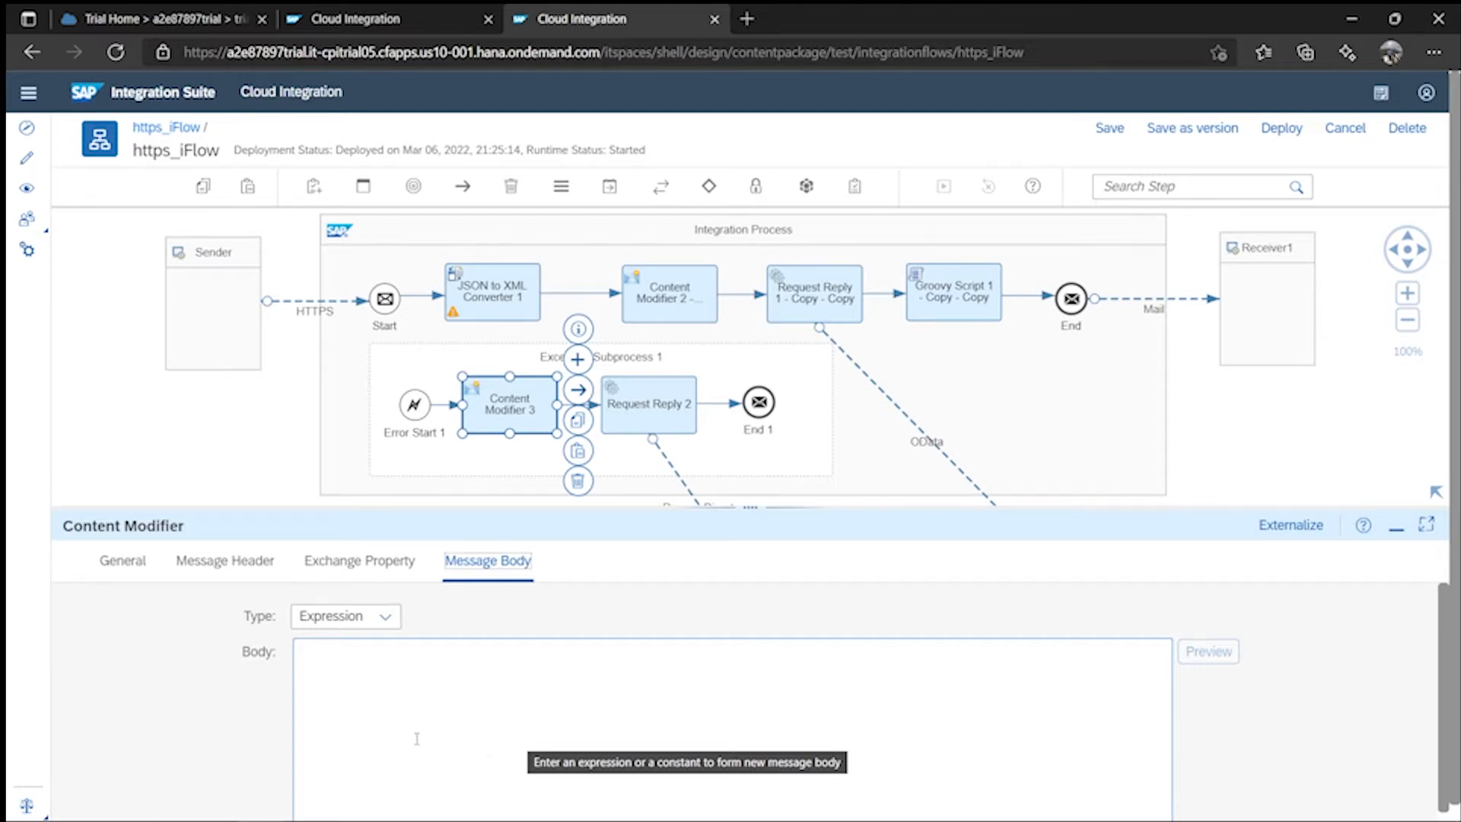
{"action": "left_click", "coordinate": [318, 667]}
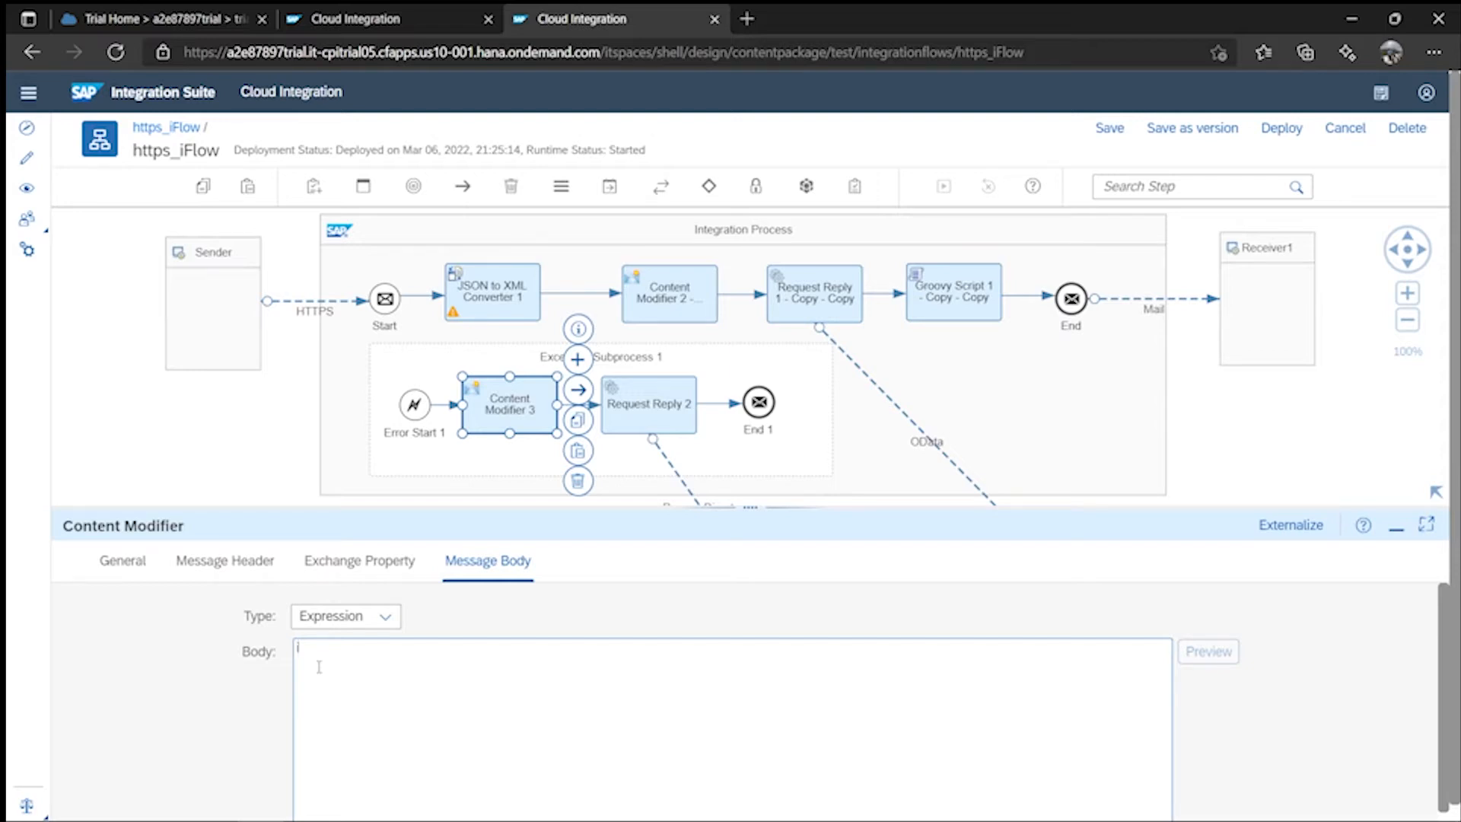
- Type body lines 'iFlow - ${camelId}' and 'Message Processing Log ID - ${header.MessageID}'
{"action": "type", "text": "iF"}
{"action": "type", "text": "low"}
{"action": "type", "text": " - "}
{"action": "type", "text": "$"}
{"action": "type", "text": "{}"}
{"action": "type", "text": "camel"}
{"action": "type", "text": "Id"}
{"action": "key", "text": "Right"}
{"action": "type", "text": "Message Processing"}
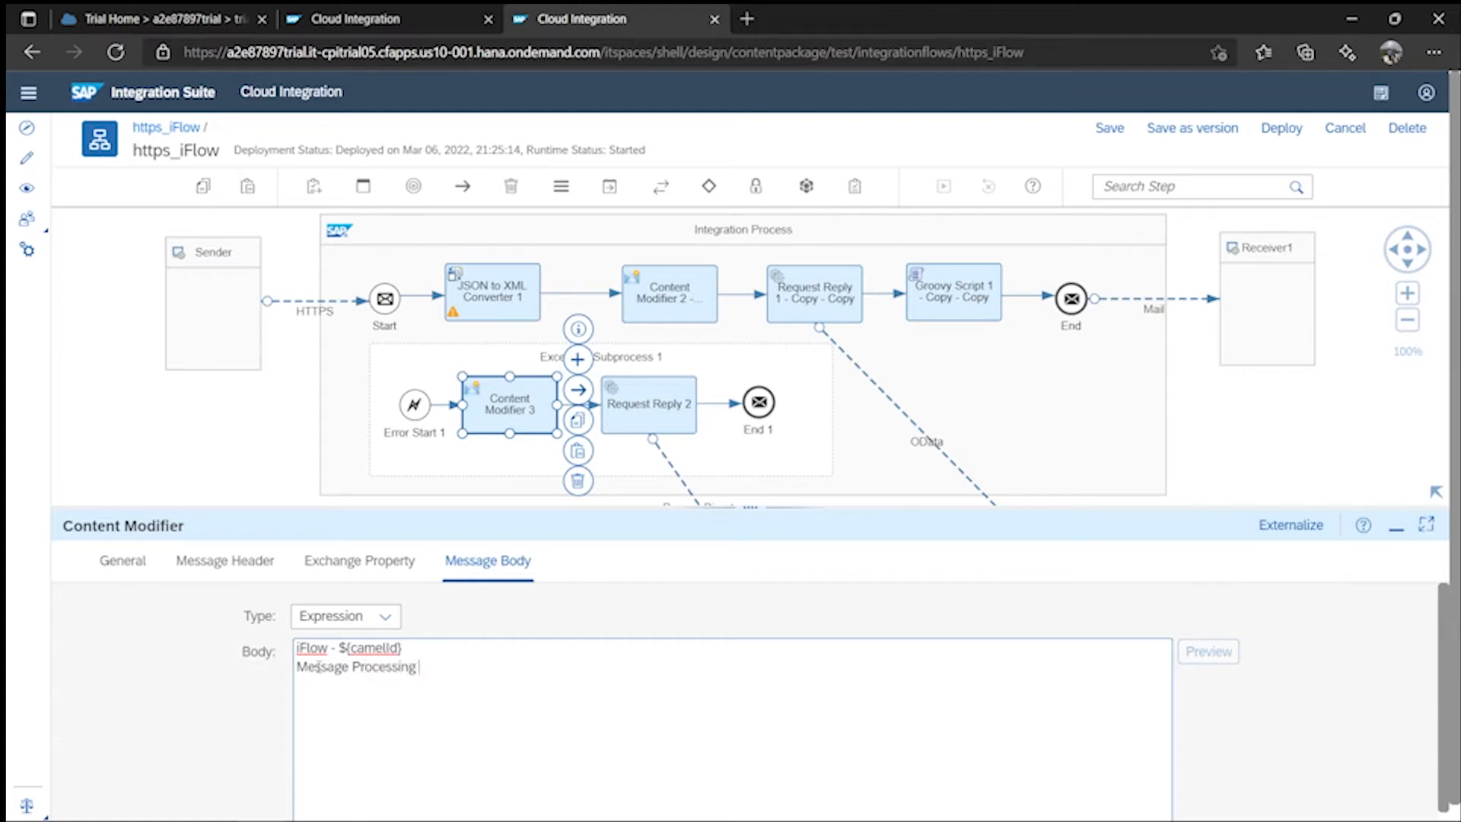
{"action": "type", "text": " Log ID"}
{"action": "type", "text": "- $"}
{"action": "type", "text": "{}"}
{"action": "type", "text": "header"}
{"action": "type", "text": "."}
{"action": "type", "text": "Message"}
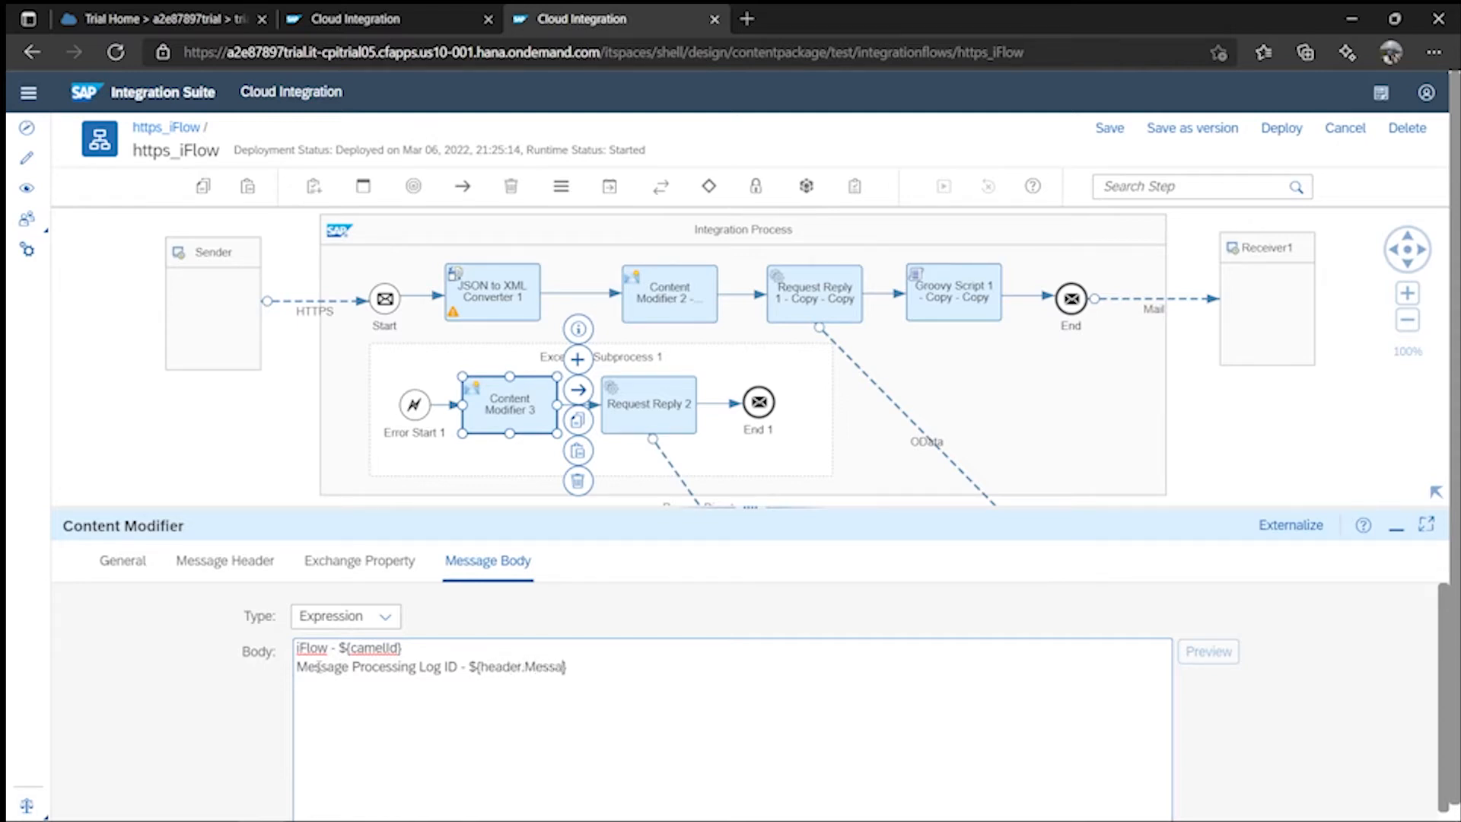
{"action": "type", "text": "ID"}
{"action": "type", "text": "Time"}
{"action": "type", "text": "sty"}
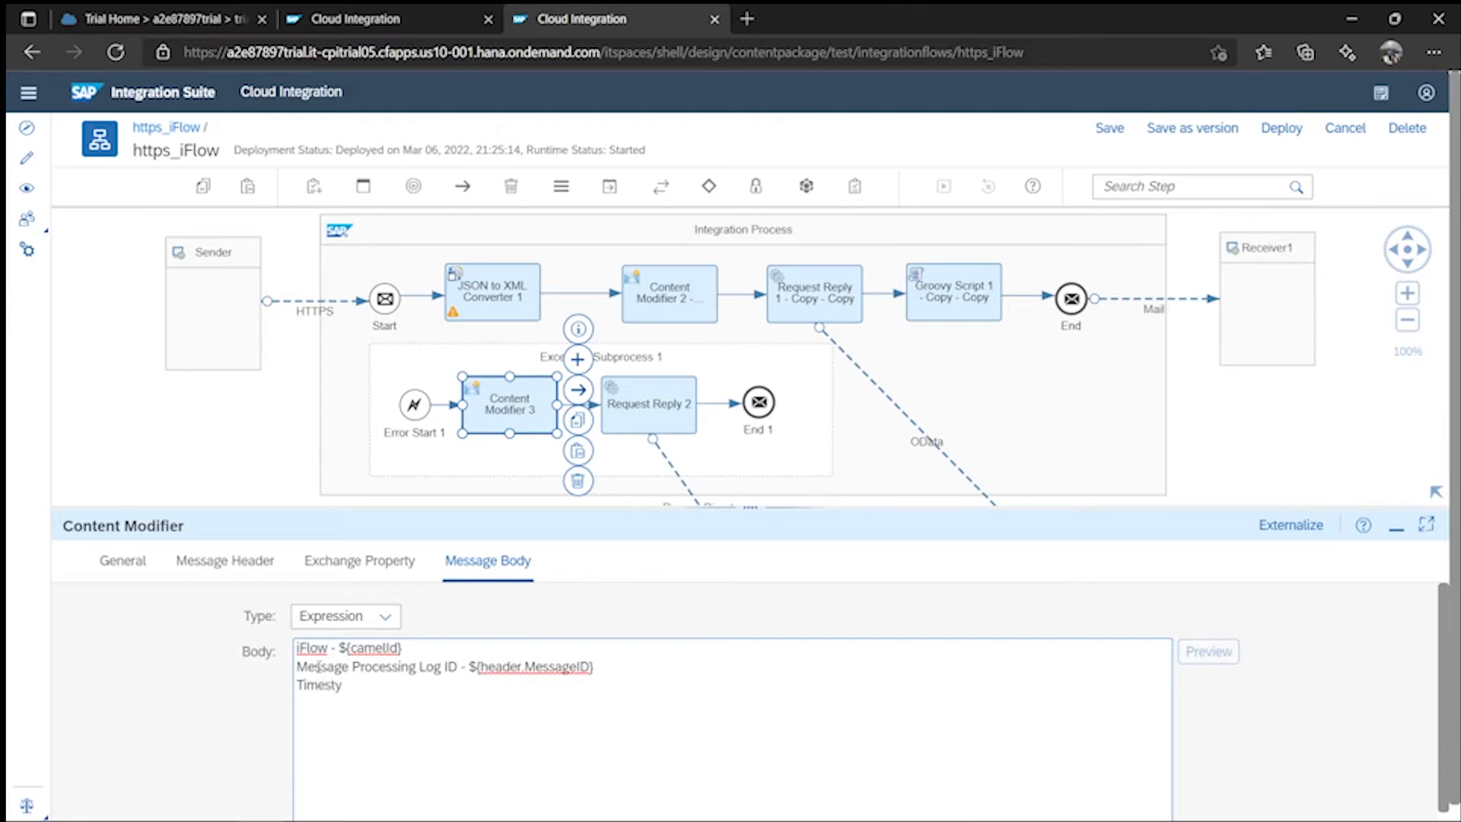
{"action": "type", "text": "Stamp - ${header."}
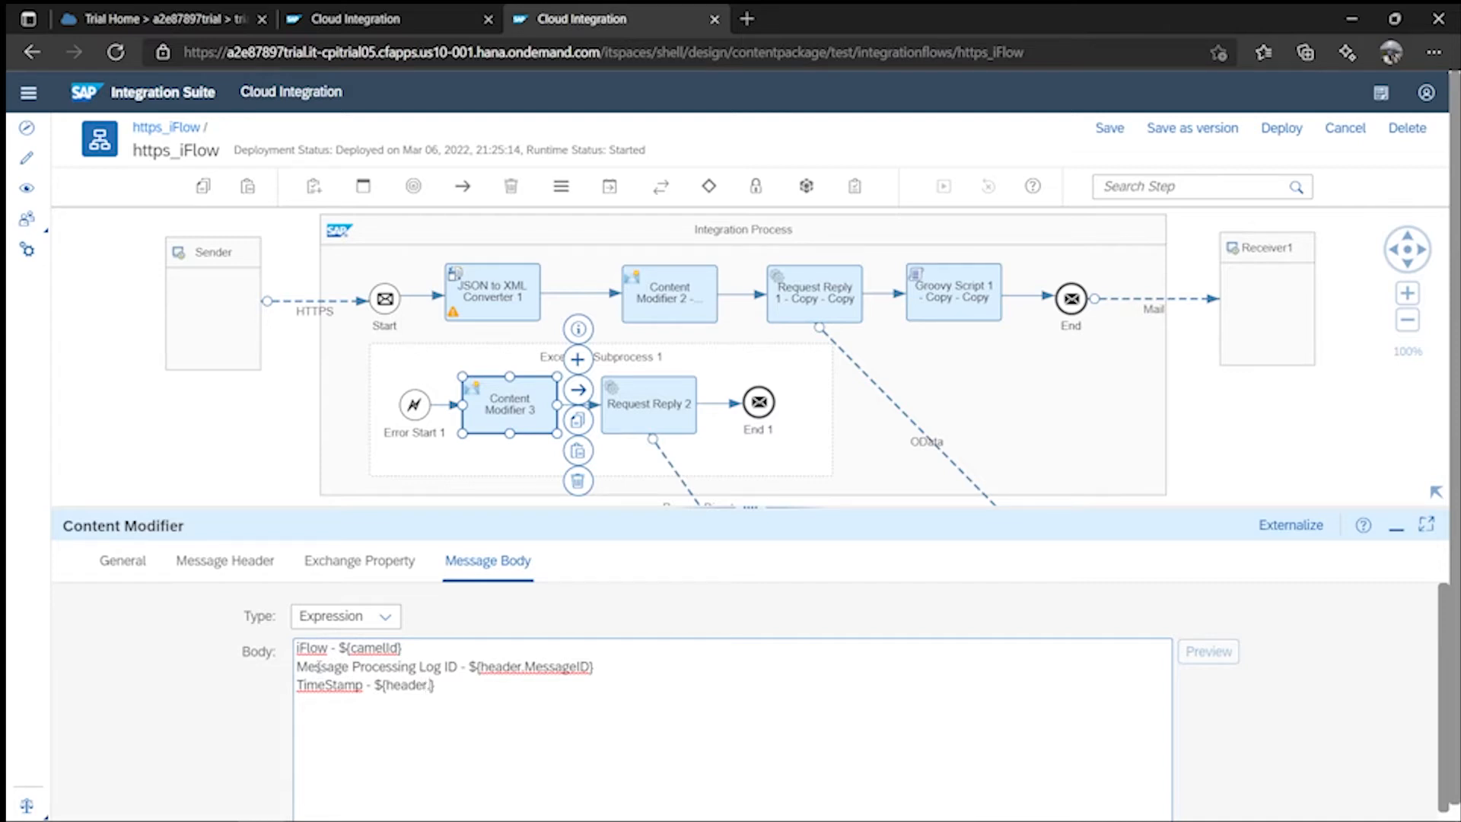
{"action": "type", "text": "TimeStamp"}
- Begin a new body line 'Error Message - ${header.Erro', fixing typos along the way
{"action": "key", "text": "Return"}
{"action": "type", "text": "Er"}
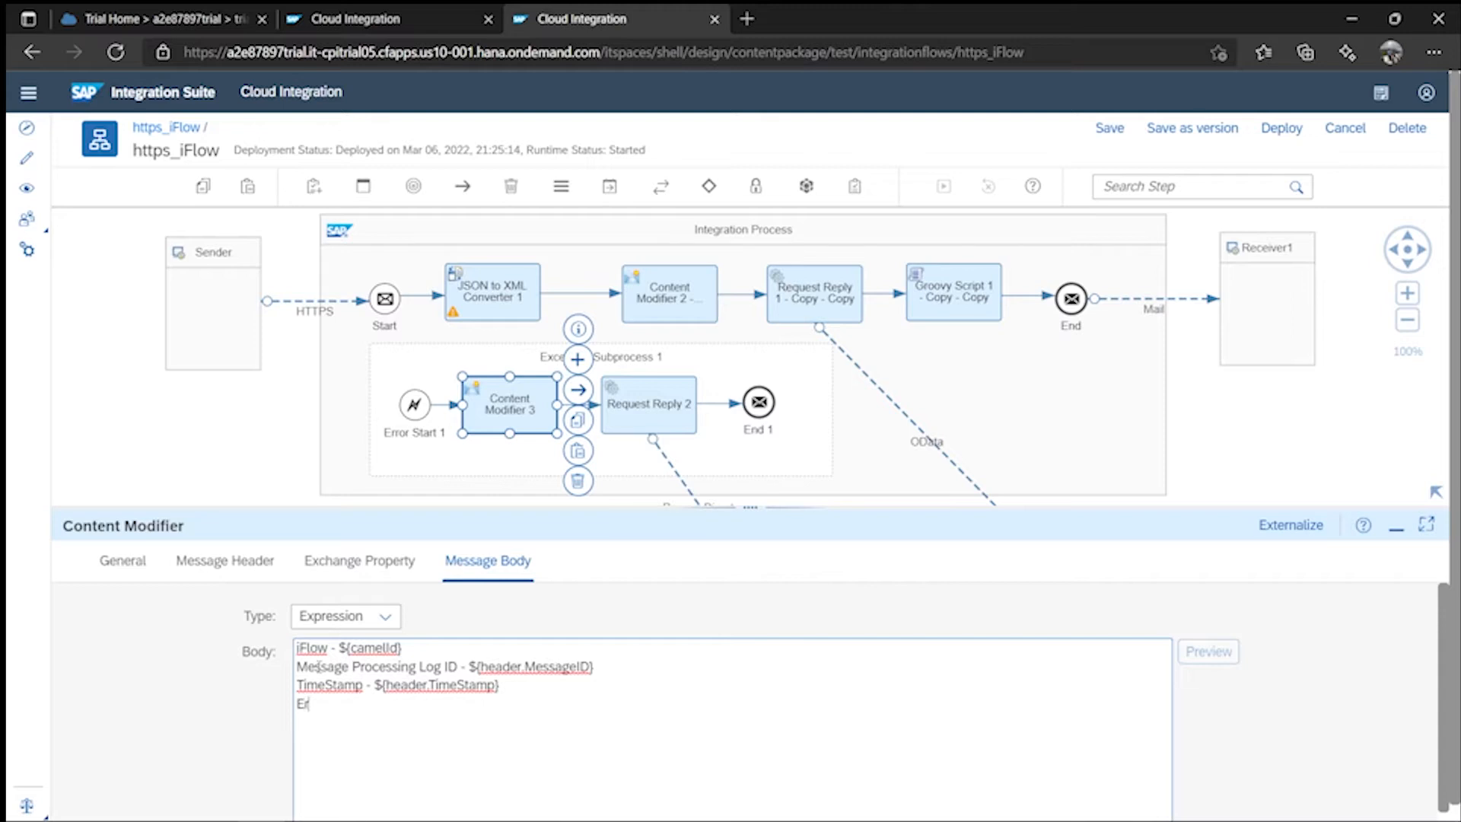
{"action": "type", "text": "ror Message - ${}header."}
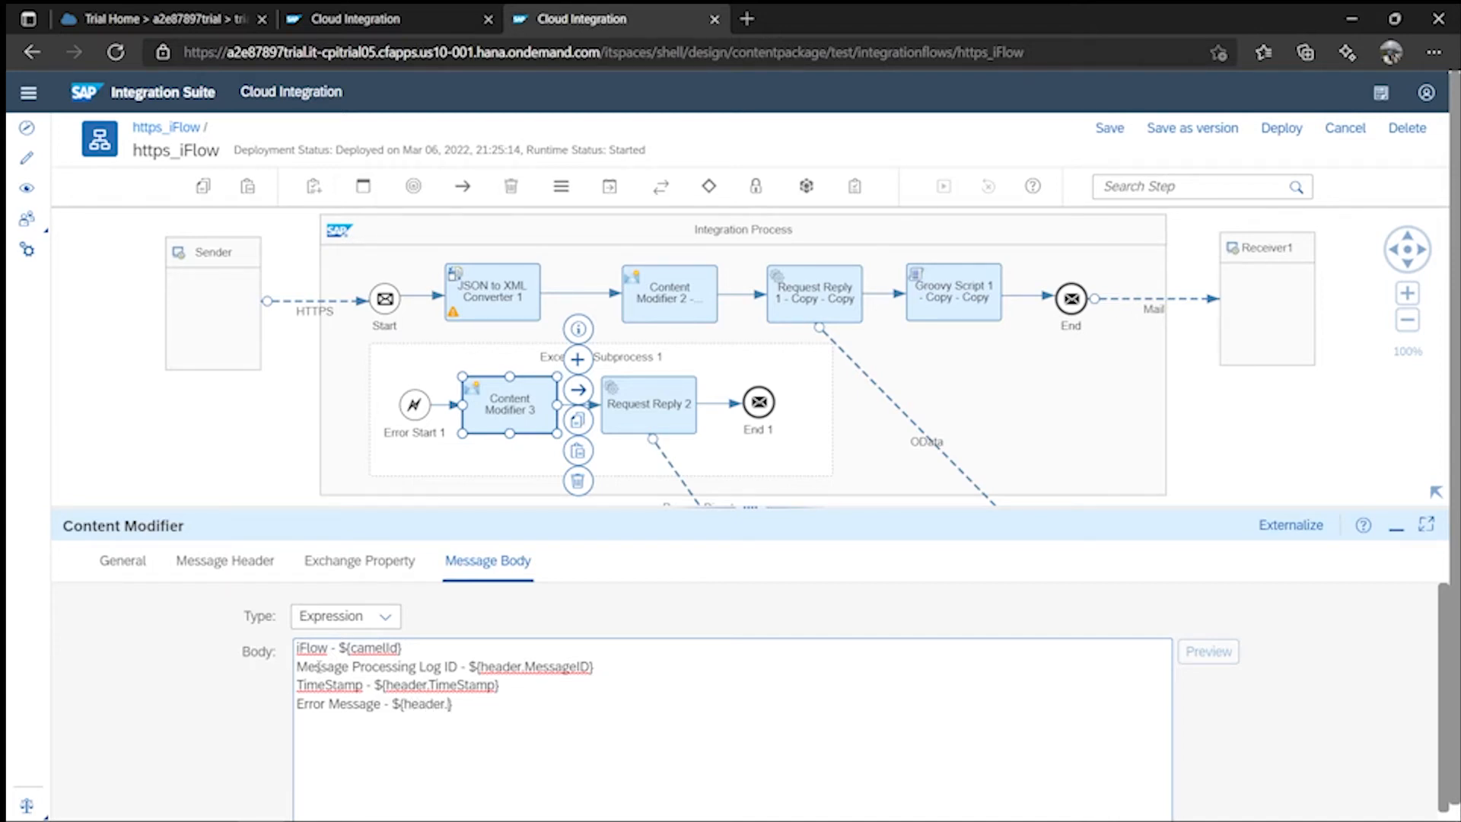
{"action": "type", "text": "Erro"}
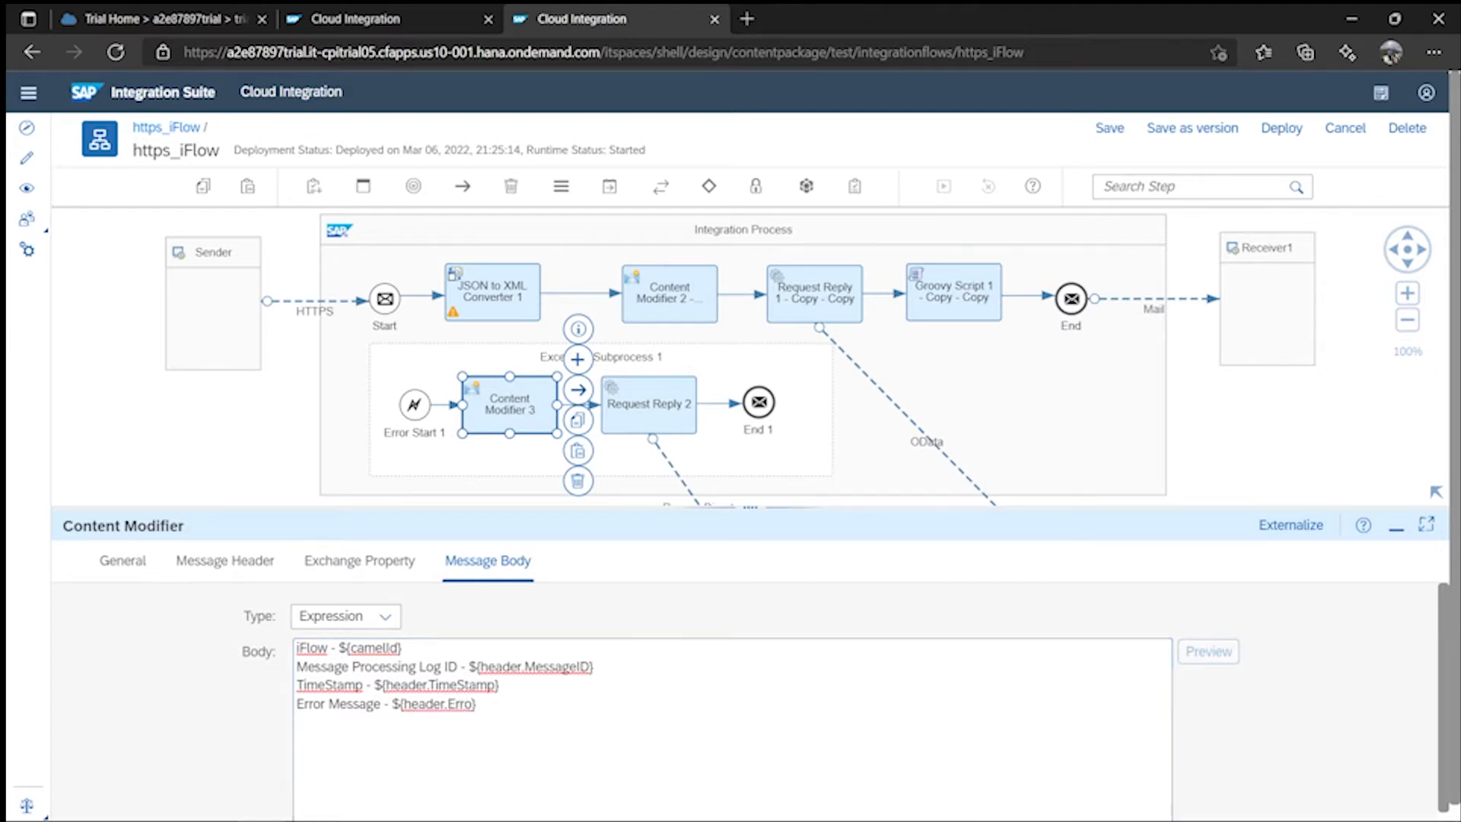
- Copy the ErrorMessage header name to complete the line 'Error Message - ${header.ErrorMessage}'
{"action": "left_click", "coordinate": [223, 565]}
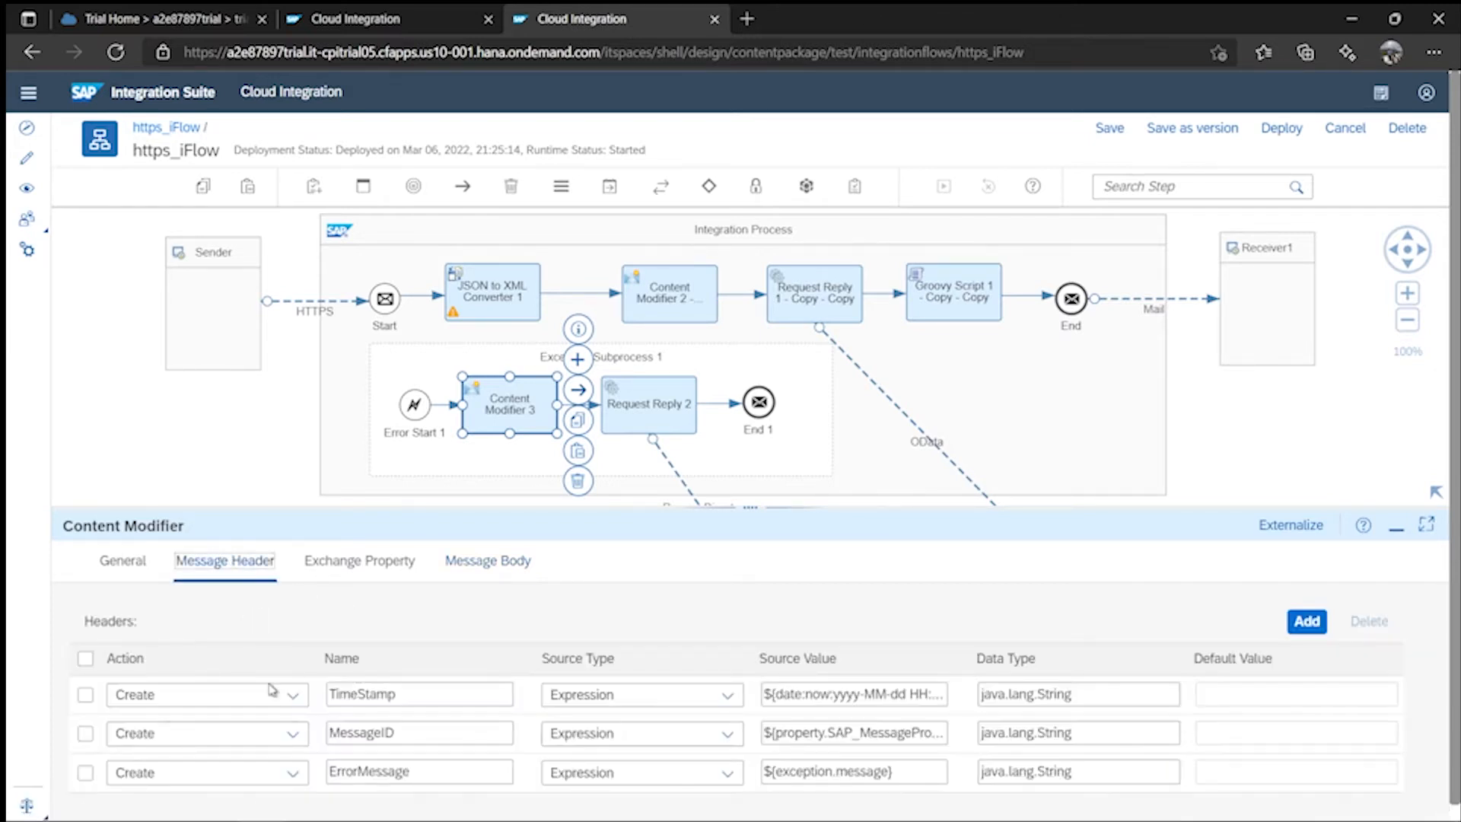
{"action": "double_click", "coordinate": [417, 776]}
{"action": "key", "text": "ctrl+c"}
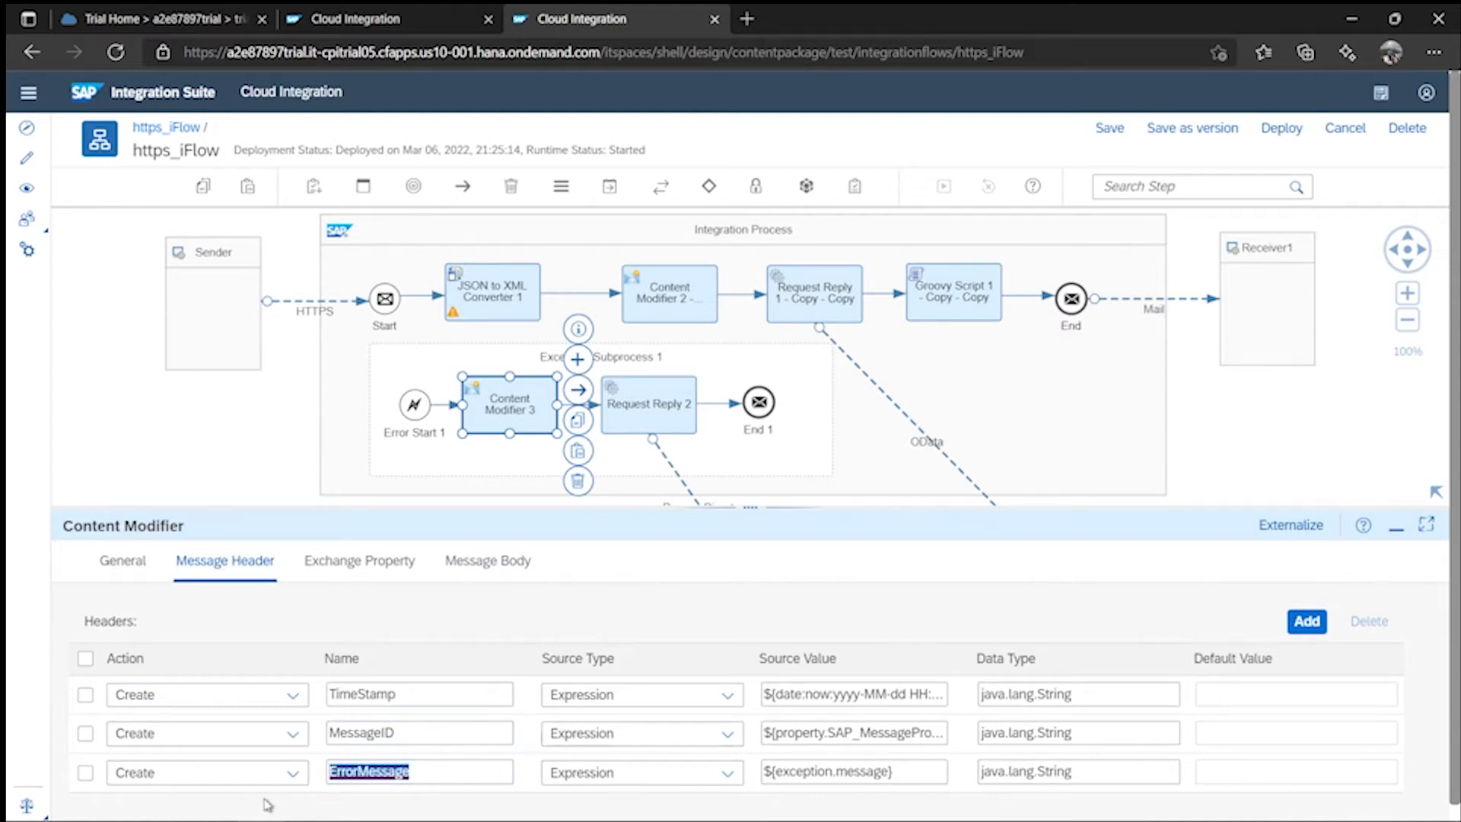
{"action": "left_click", "coordinate": [506, 562]}
{"action": "left_click_drag", "start_coordinate": [475, 704], "coordinate": [447, 704]}
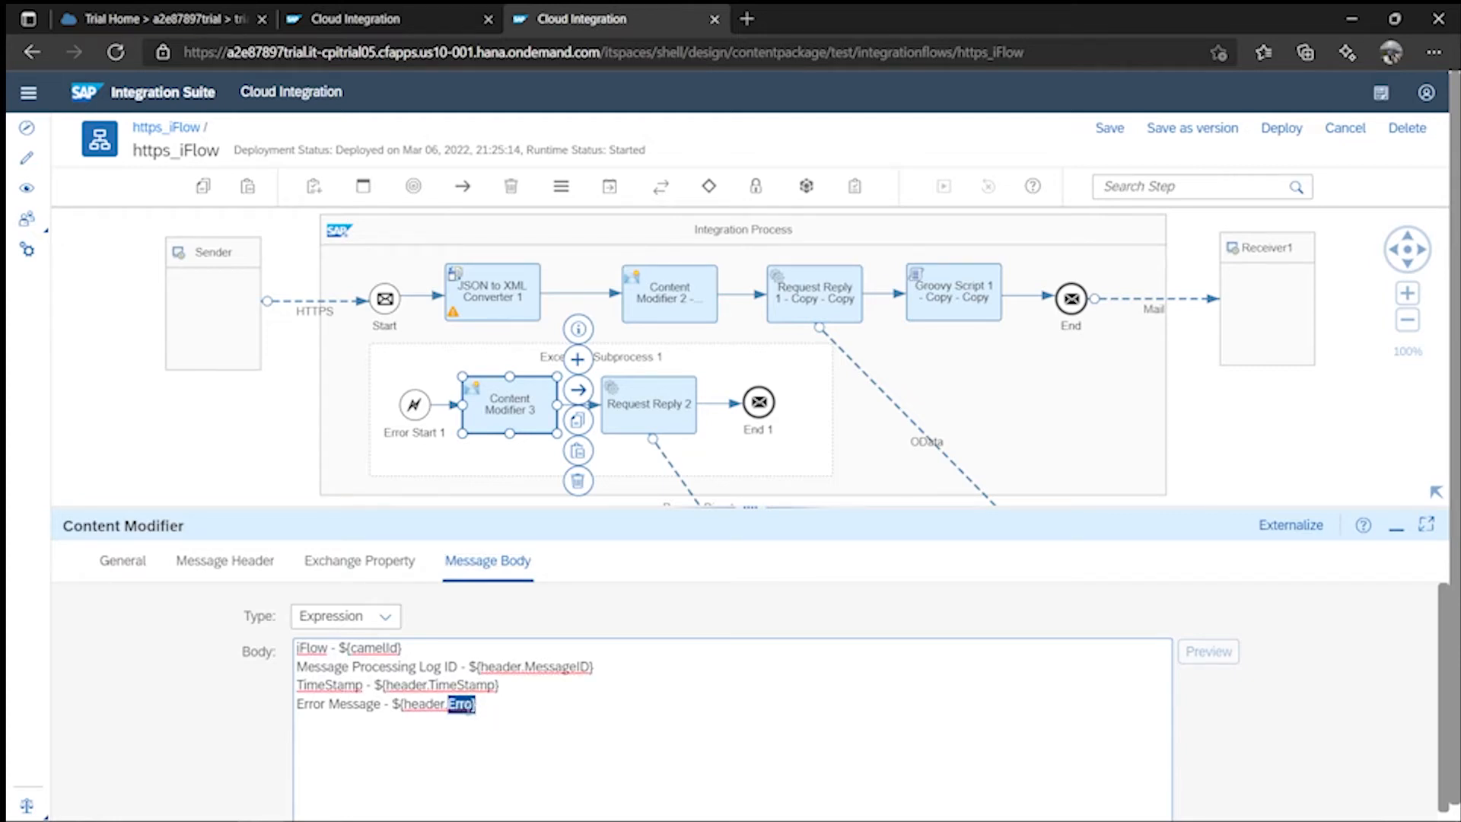
{"action": "key", "text": "ctrl+v"}
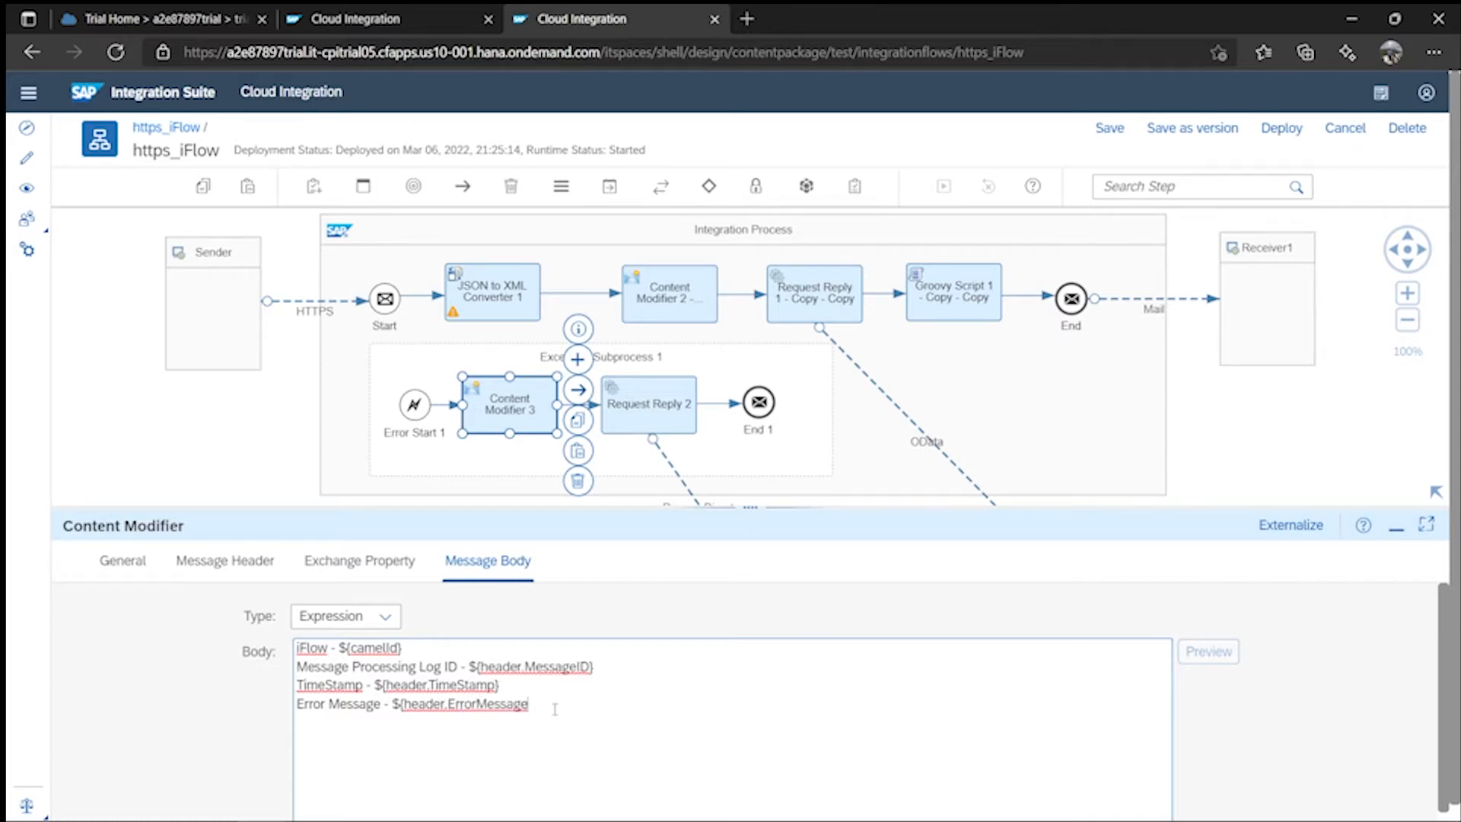
{"action": "type", "text": "}"}
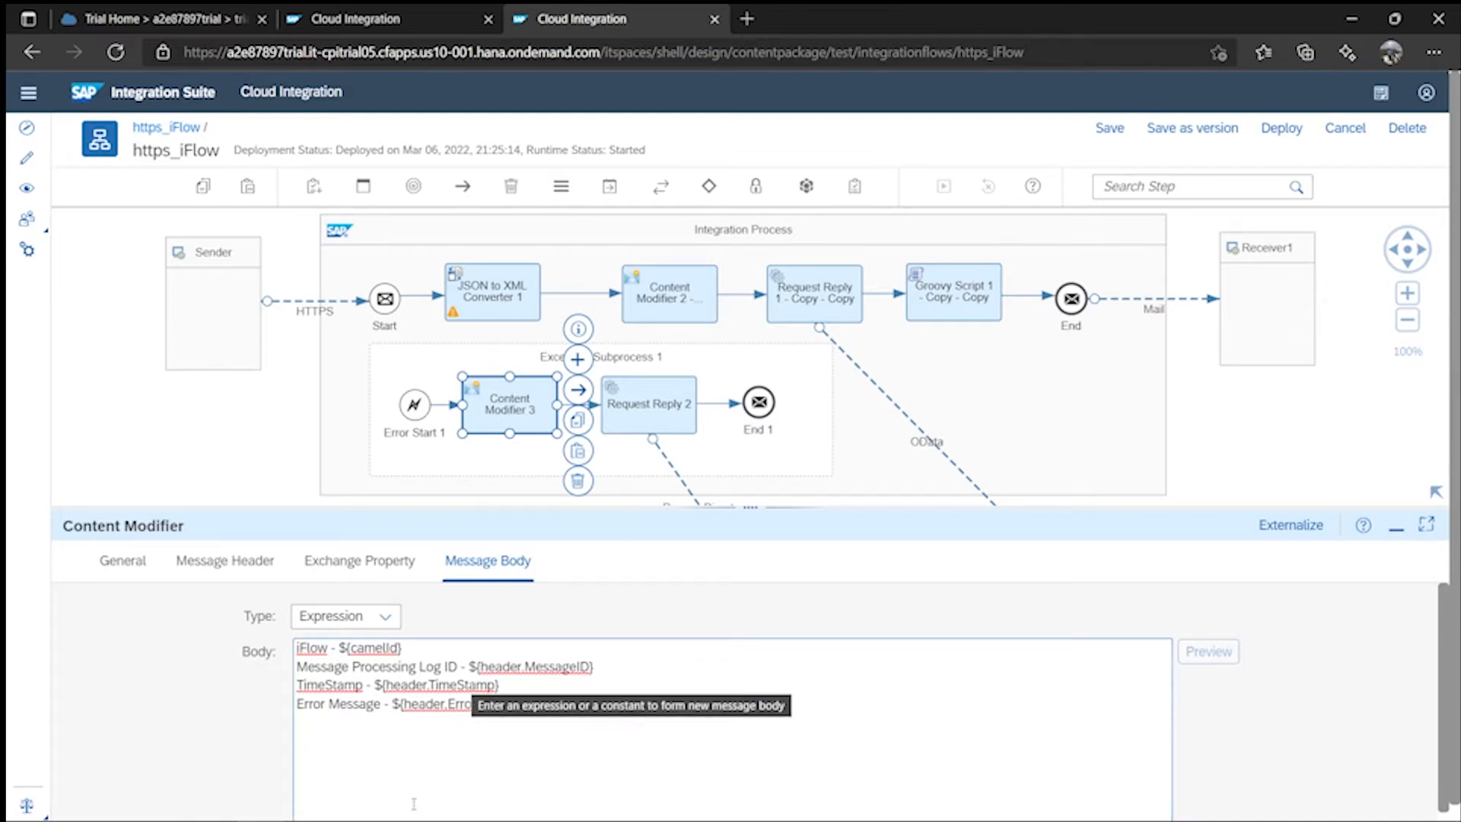
- Check the Exception_Handler body, then save https_iFlow and begin its deployment
{"action": "left_click", "coordinate": [365, 21]}
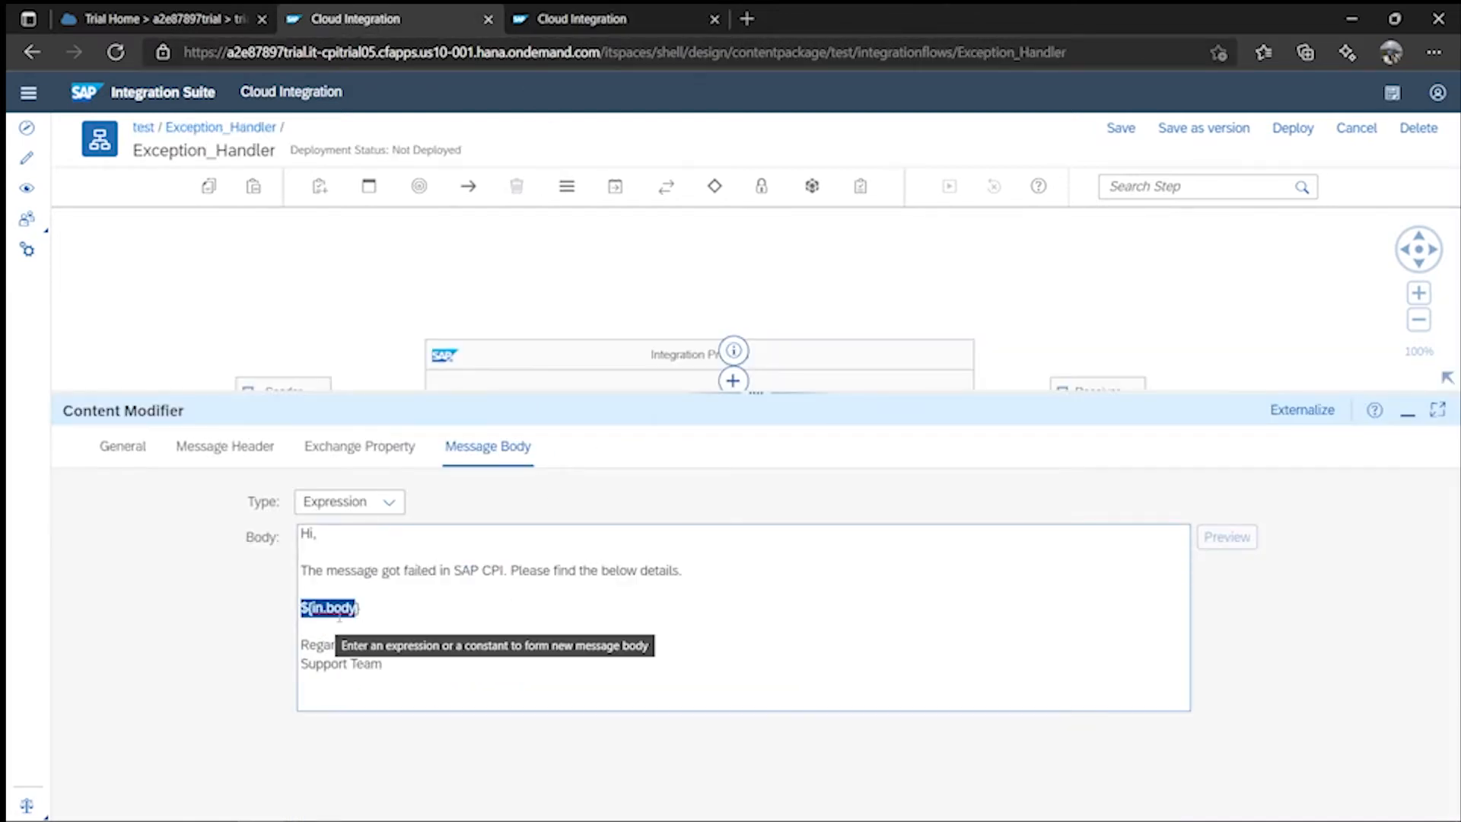
{"action": "left_click", "coordinate": [596, 24]}
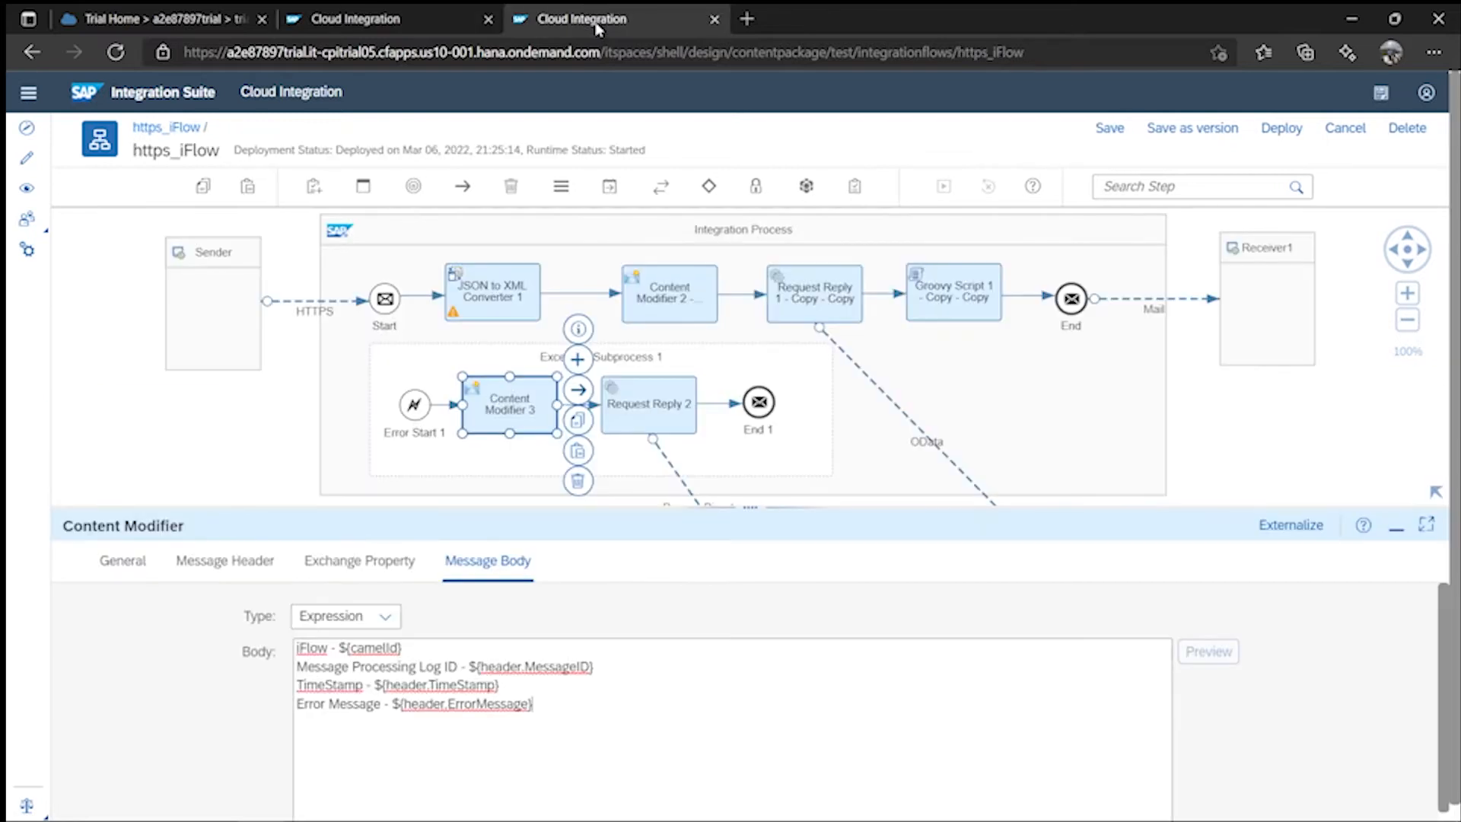
{"action": "left_click", "coordinate": [1109, 129]}
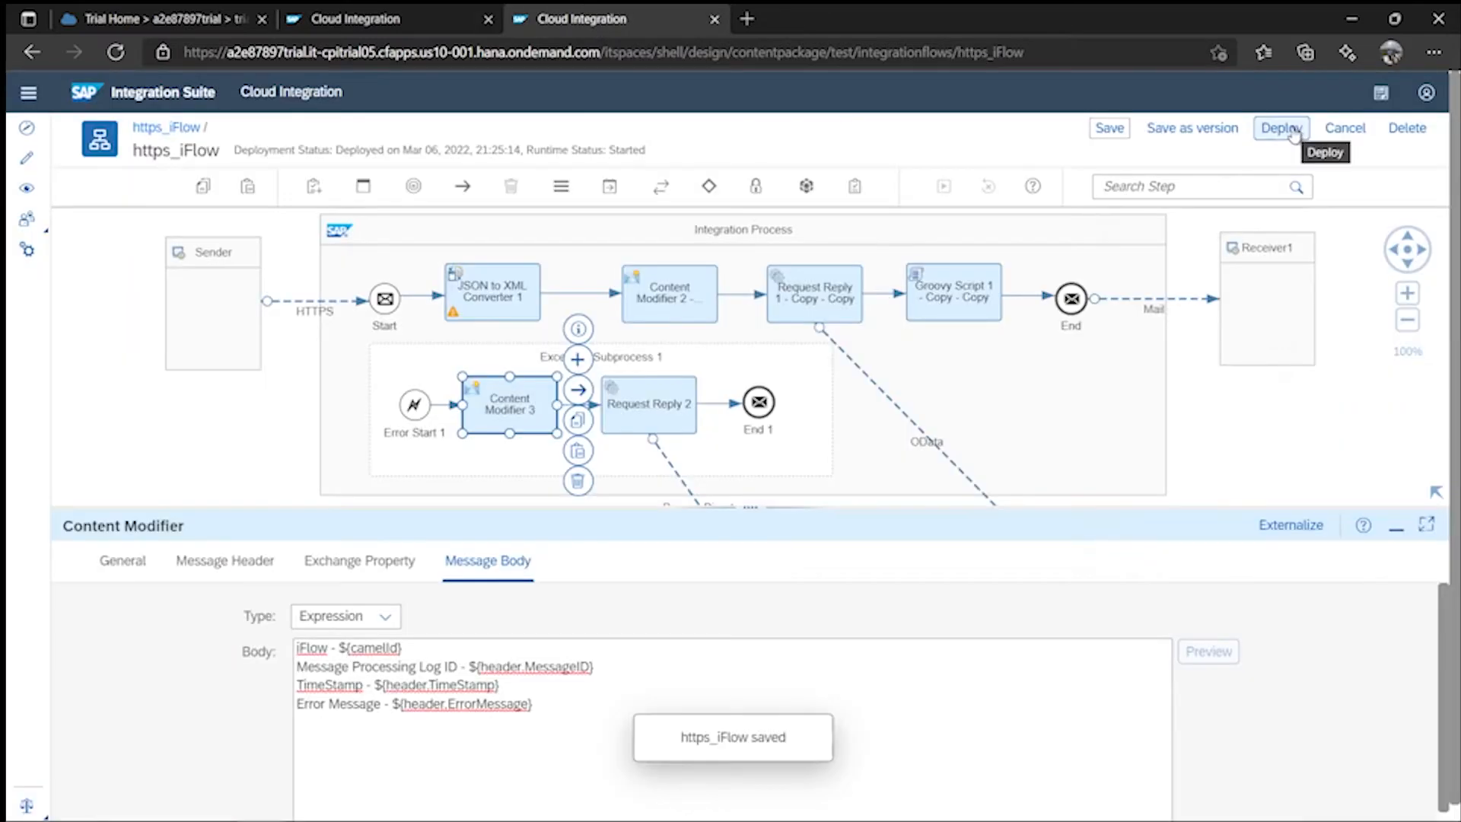
{"action": "left_click", "coordinate": [1293, 131]}
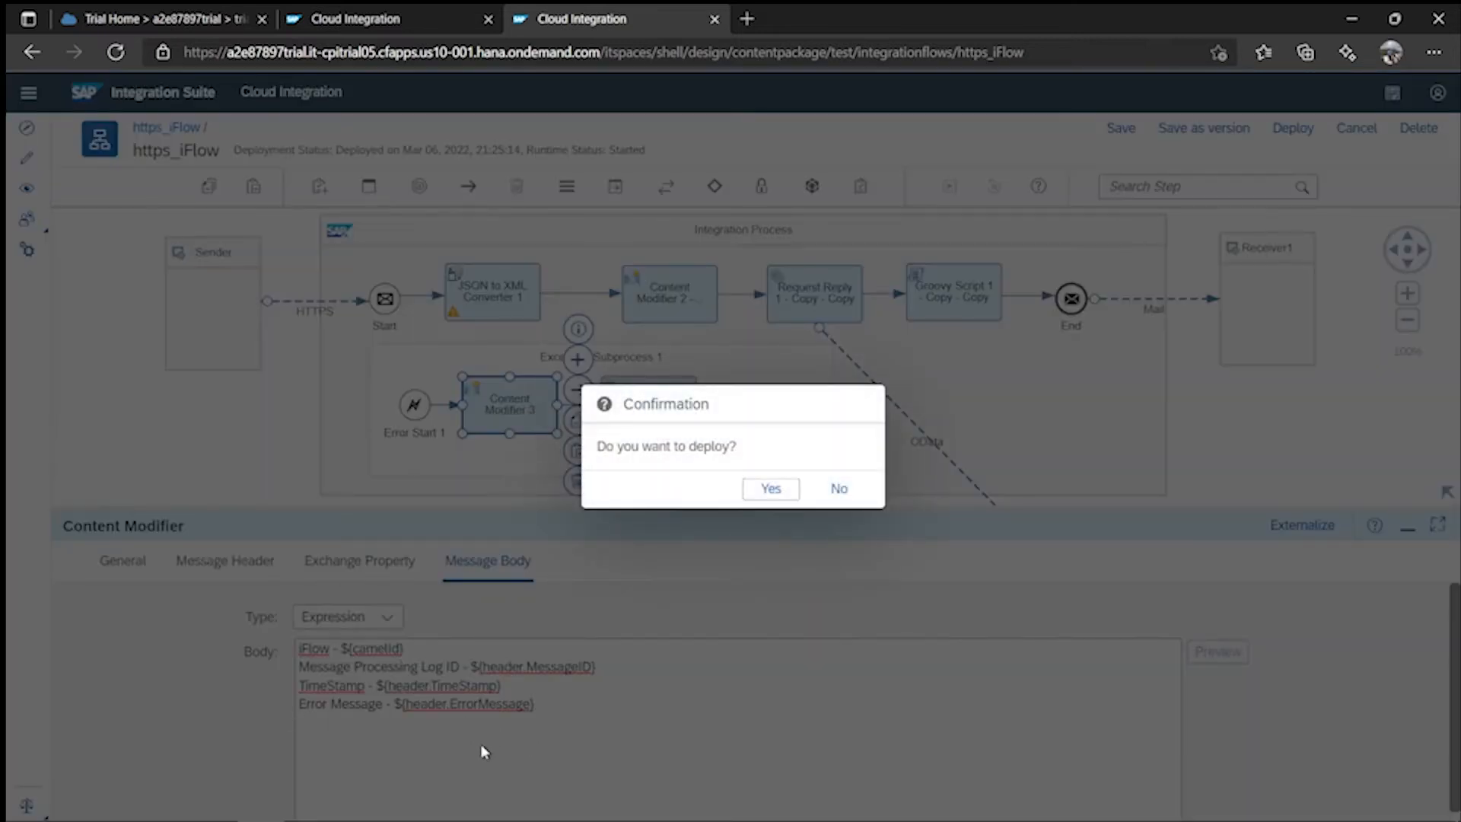
- Confirm the https_iFlow deployment, then switch to Exception_Handler and save it
{"action": "left_click", "coordinate": [770, 491]}
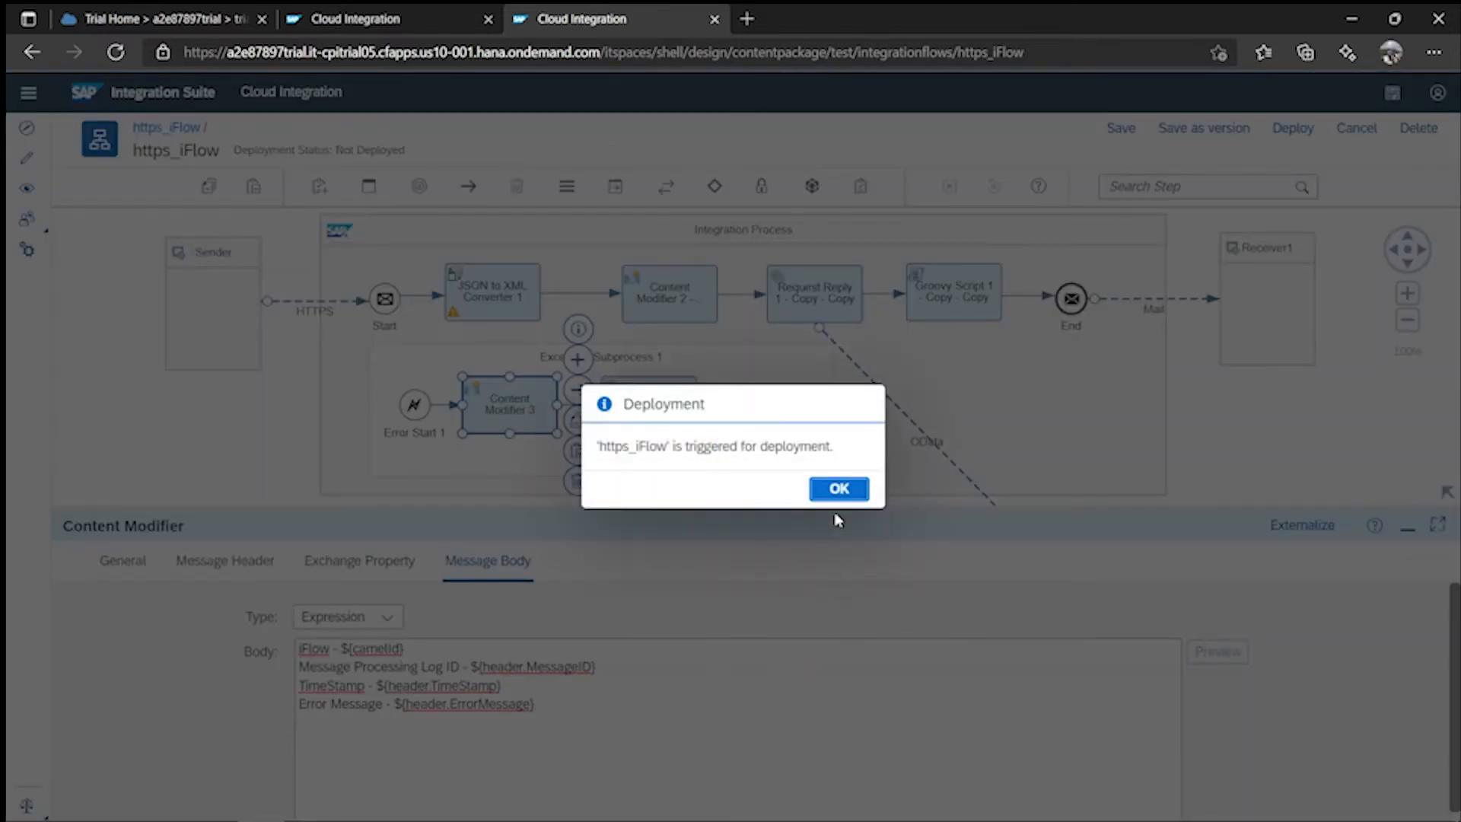
{"action": "left_click", "coordinate": [837, 491]}
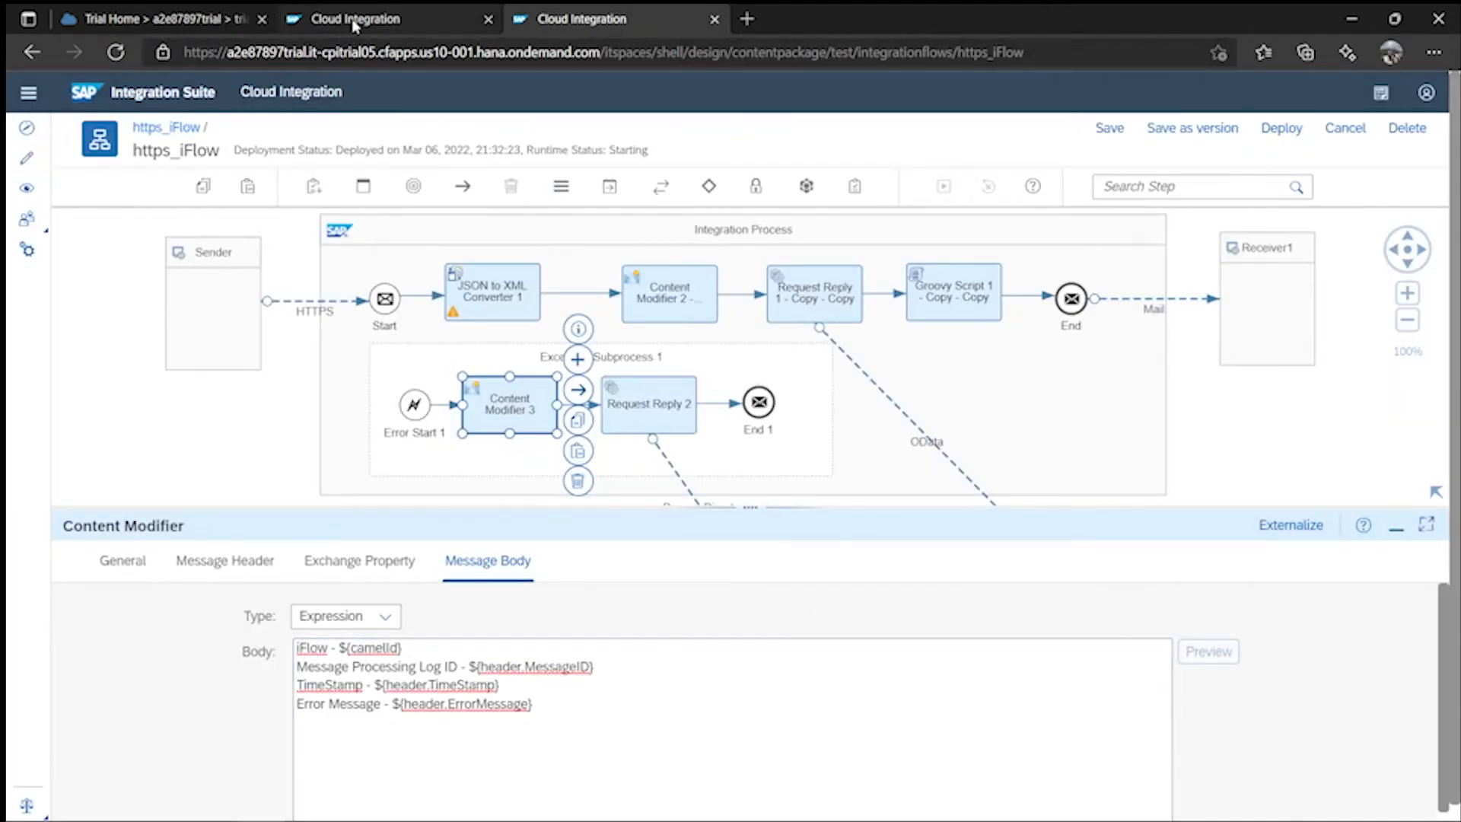
{"action": "left_click", "coordinate": [395, 21]}
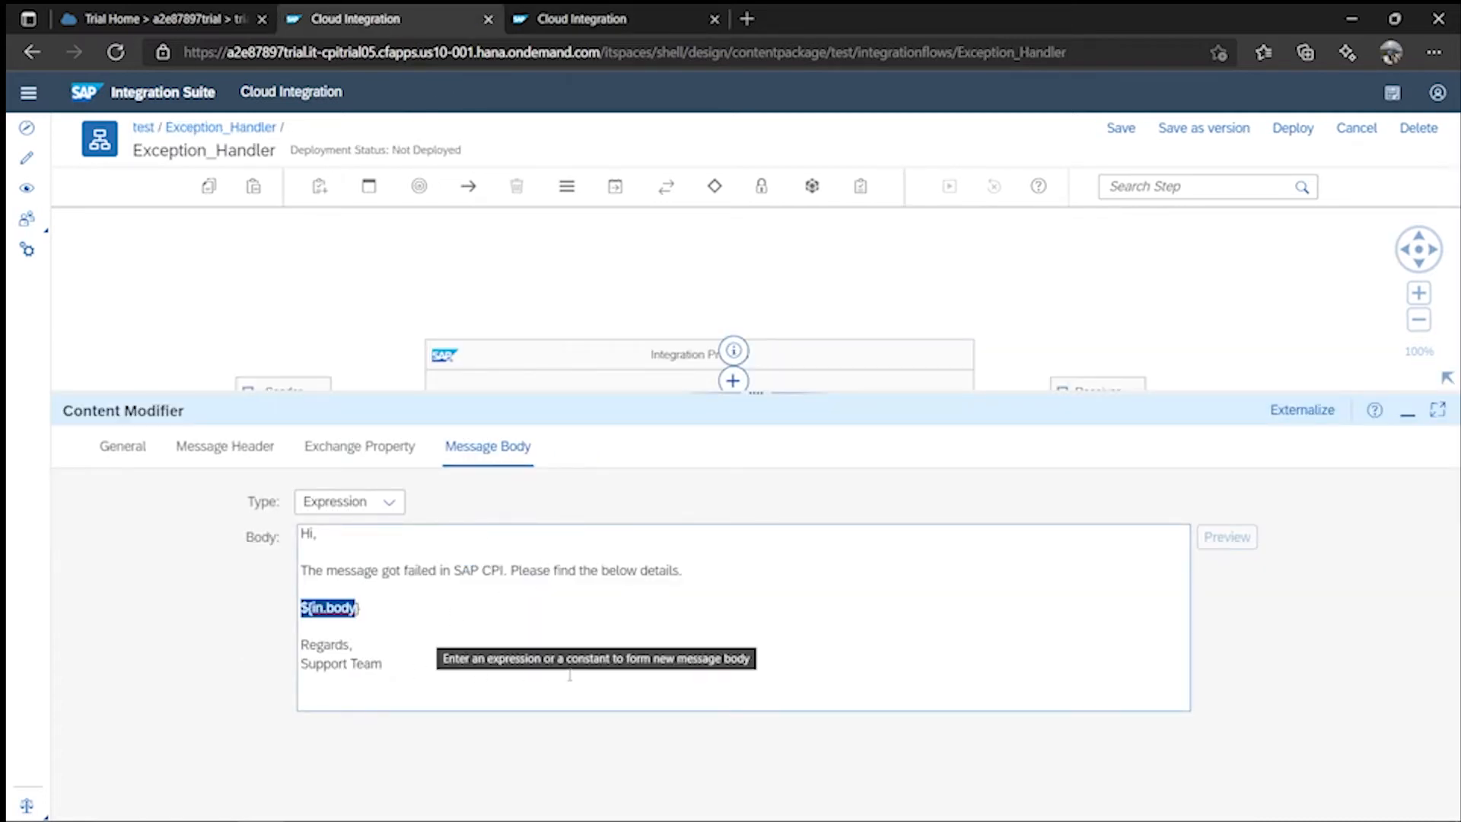
{"action": "left_click", "coordinate": [1124, 130]}
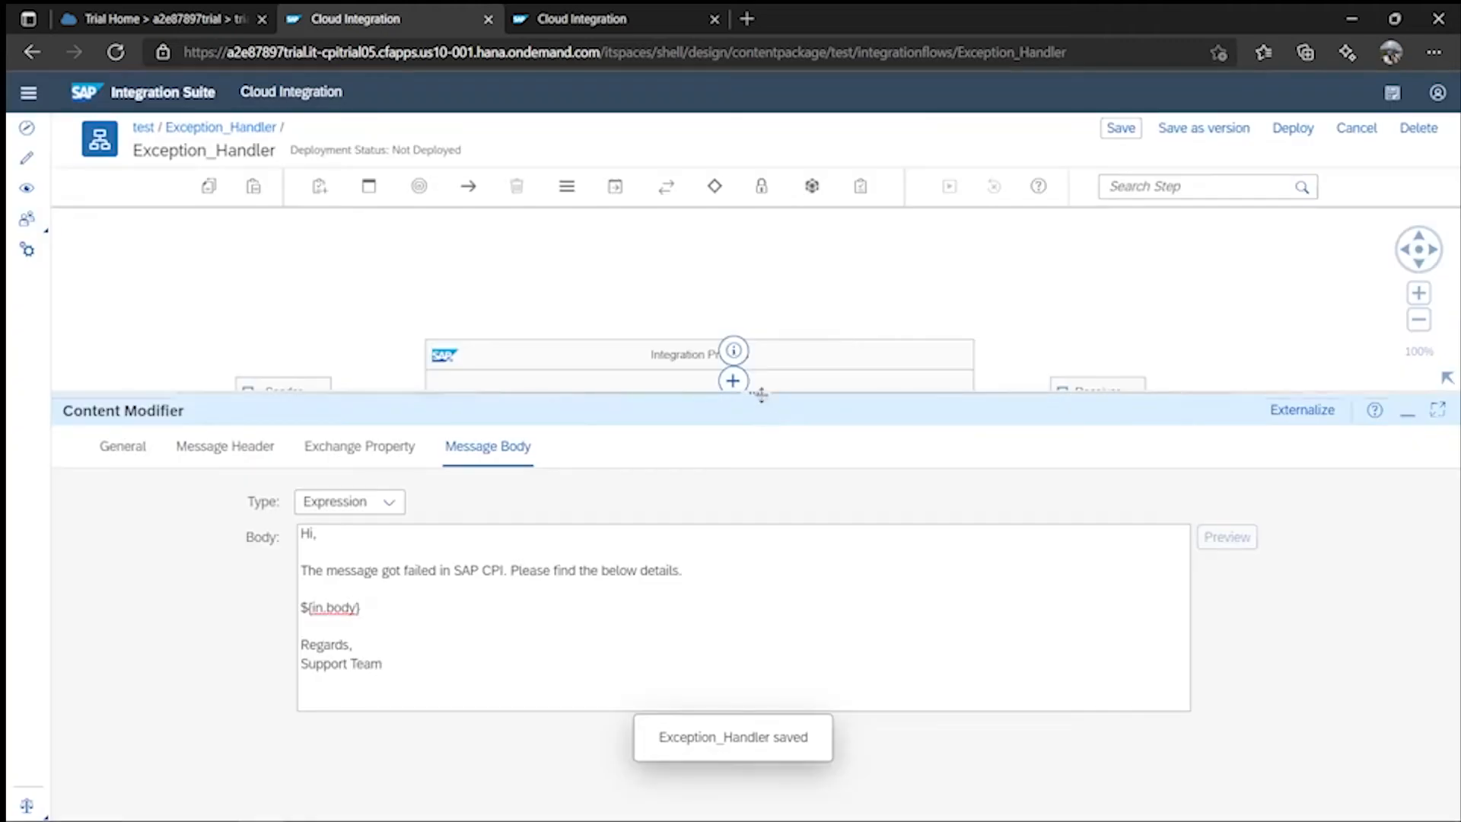
- Connect the End event to the Receiver with a Mail adapter and view its Connection settings
{"action": "left_click_drag", "start_coordinate": [773, 394], "coordinate": [809, 652]}
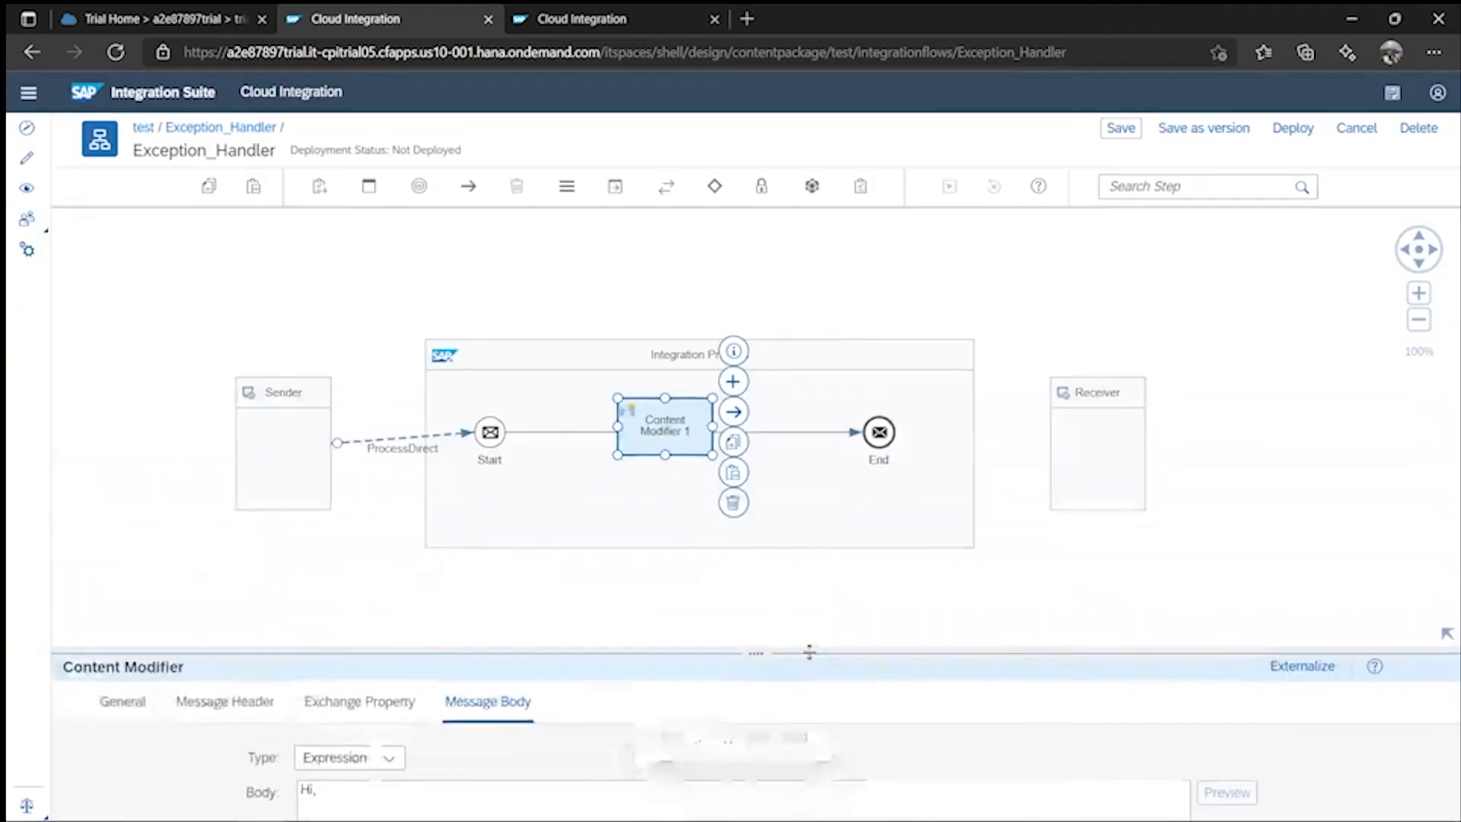
{"action": "left_click_drag", "start_coordinate": [879, 432], "coordinate": [1065, 437]}
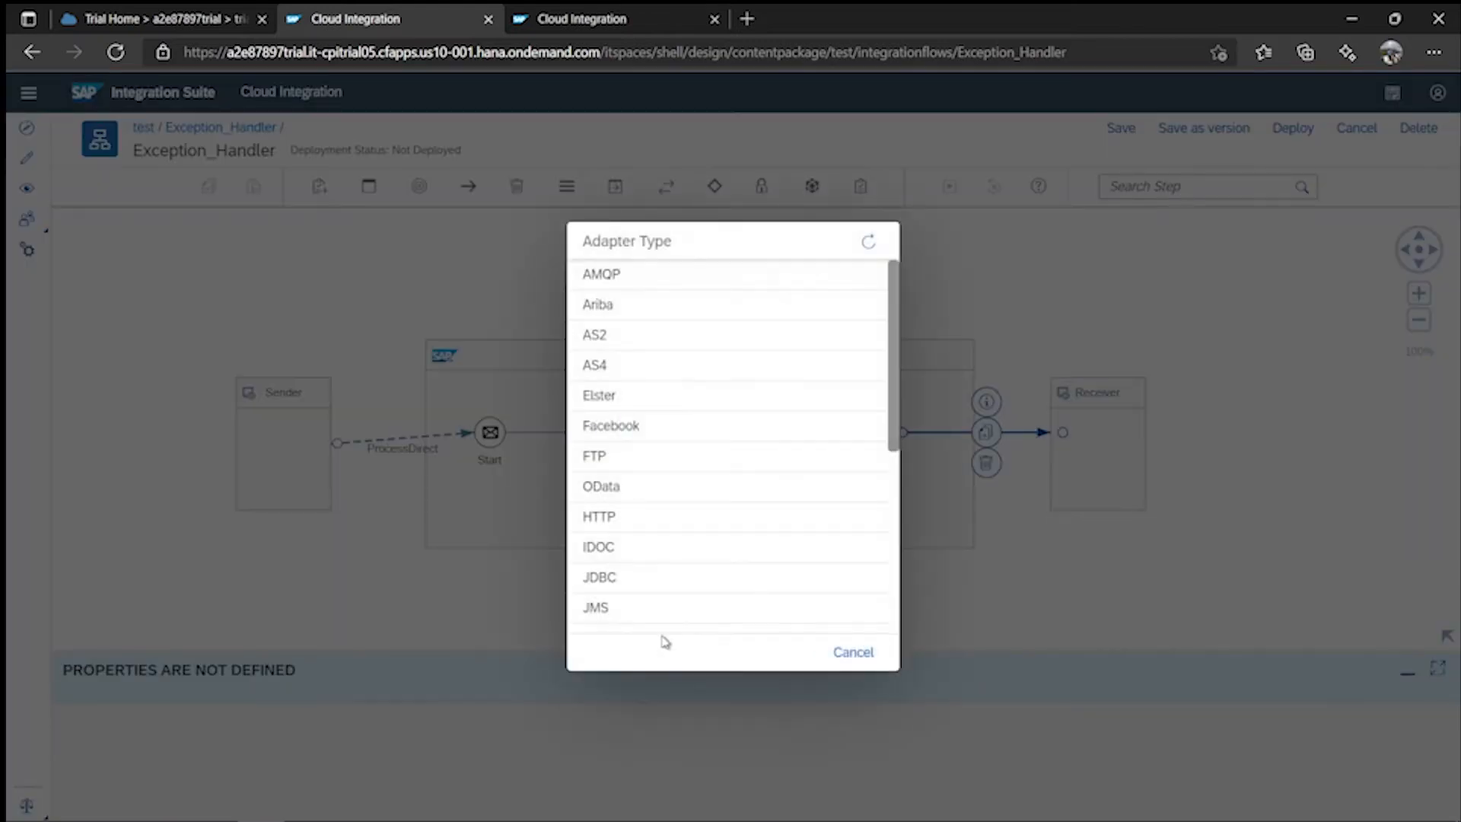
{"action": "scroll", "coordinate": [685, 503], "scroll_direction": "down", "scroll_amount": 5}
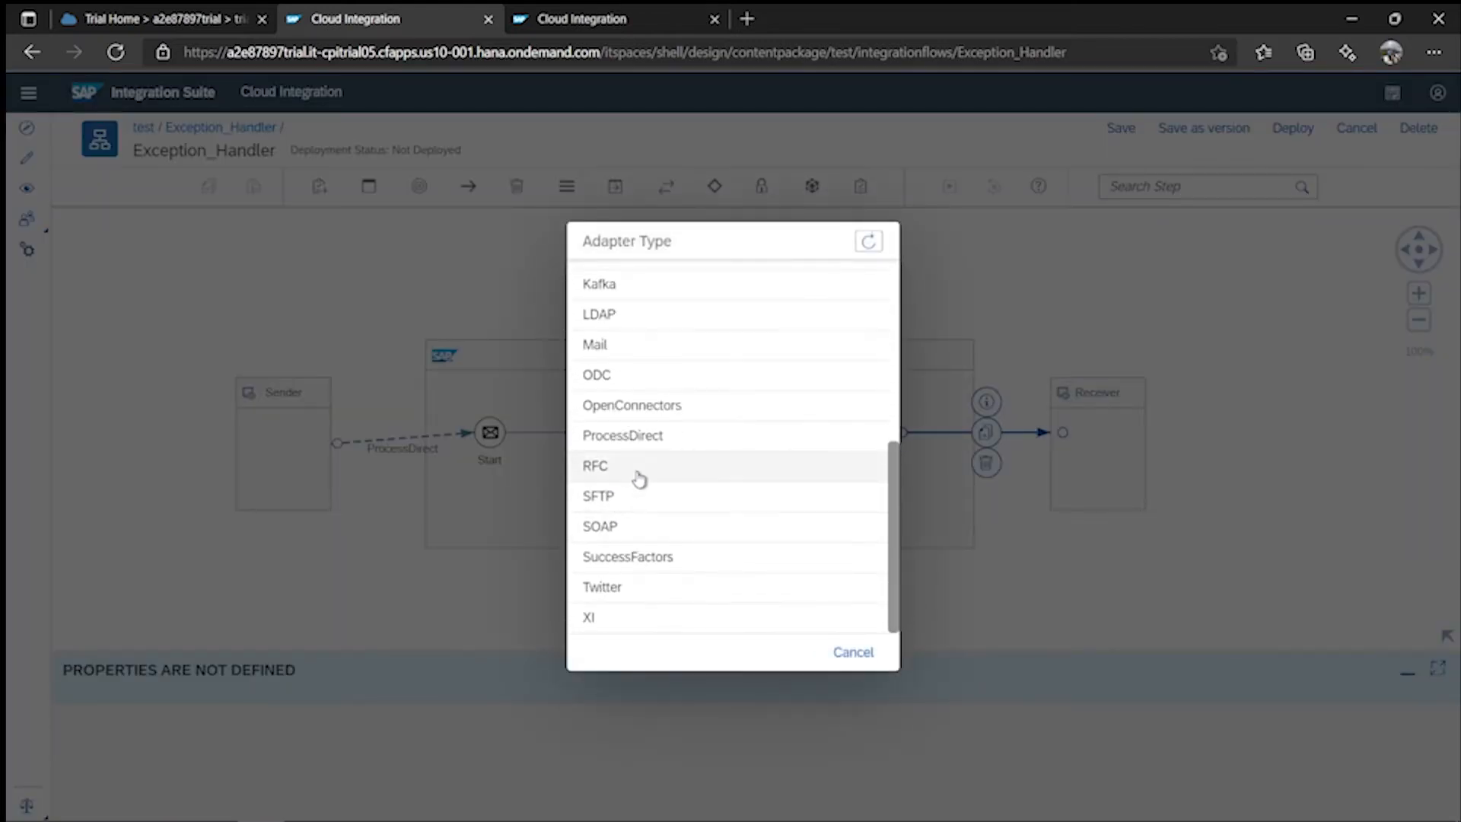
{"action": "left_click", "coordinate": [652, 347]}
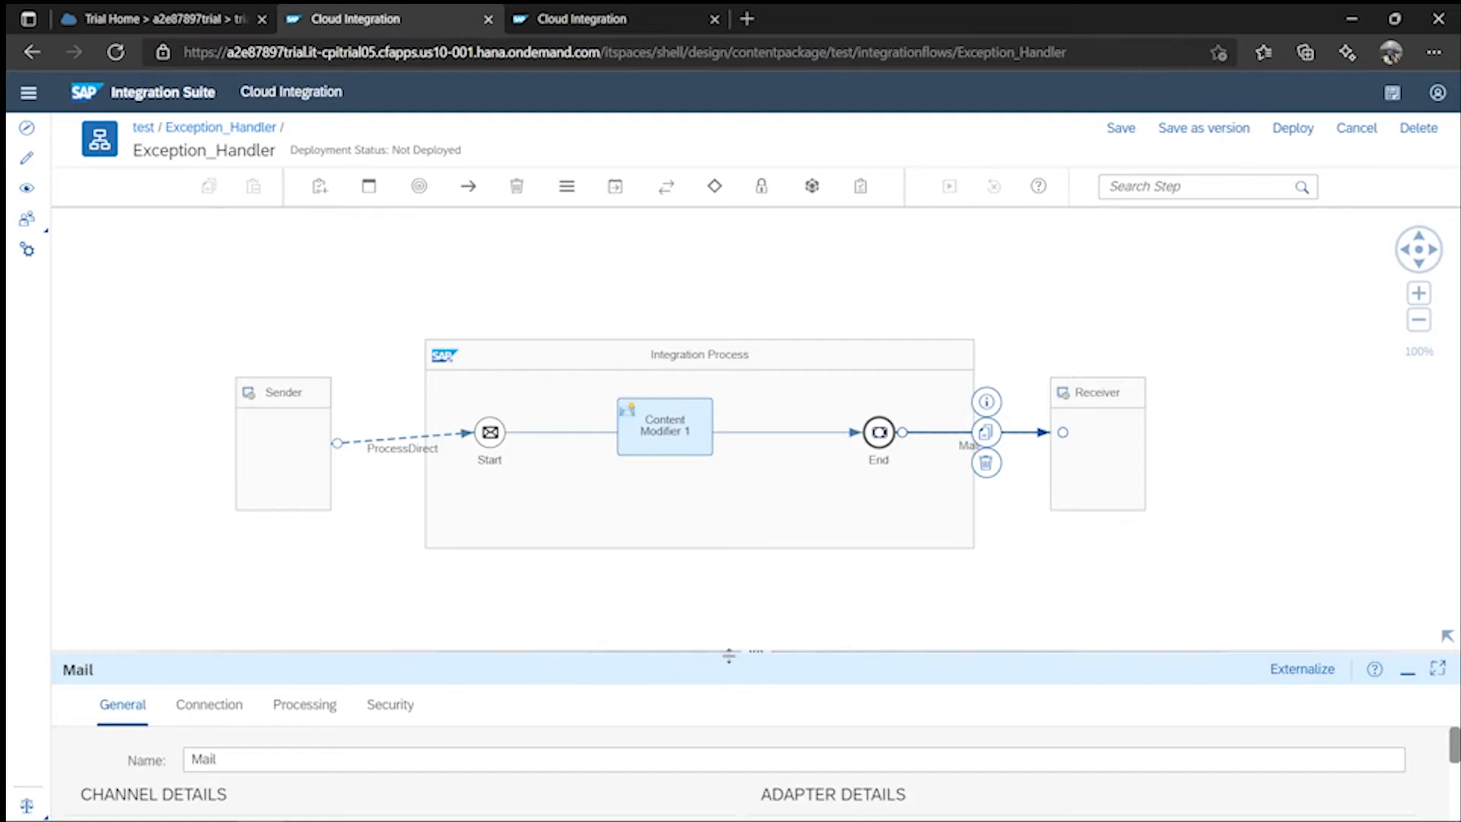
{"action": "left_click_drag", "start_coordinate": [729, 655], "coordinate": [729, 335]}
{"action": "left_click", "coordinate": [209, 386]}
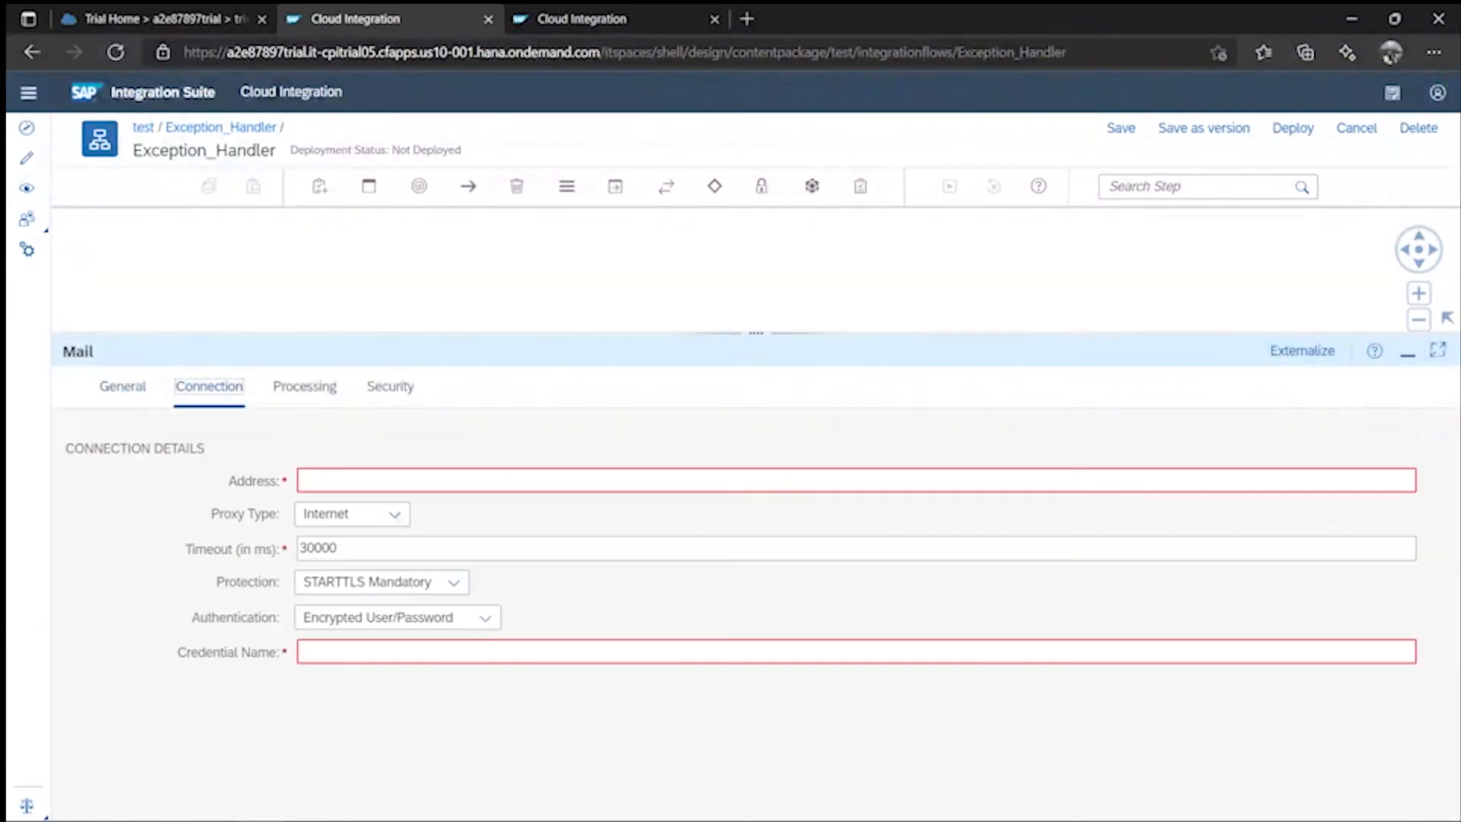
- Set the mail Address to smtp.gmail.com:465, pasting the host from clipboard history
{"action": "left_click", "coordinate": [352, 478]}
{"action": "key", "text": "super+v"}
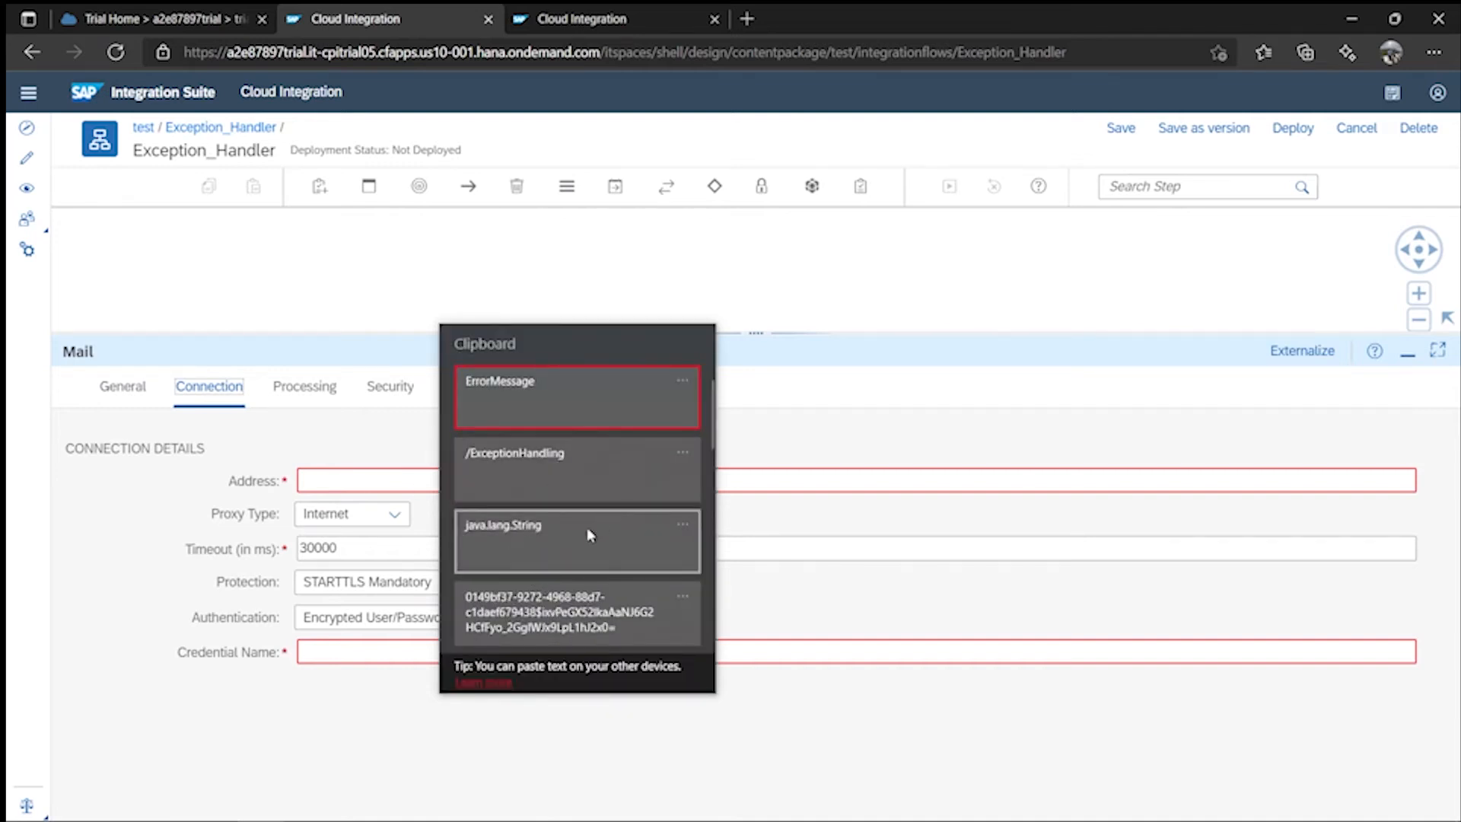
{"action": "left_click_drag", "start_coordinate": [712, 417], "coordinate": [713, 518]}
{"action": "left_click", "coordinate": [479, 478]}
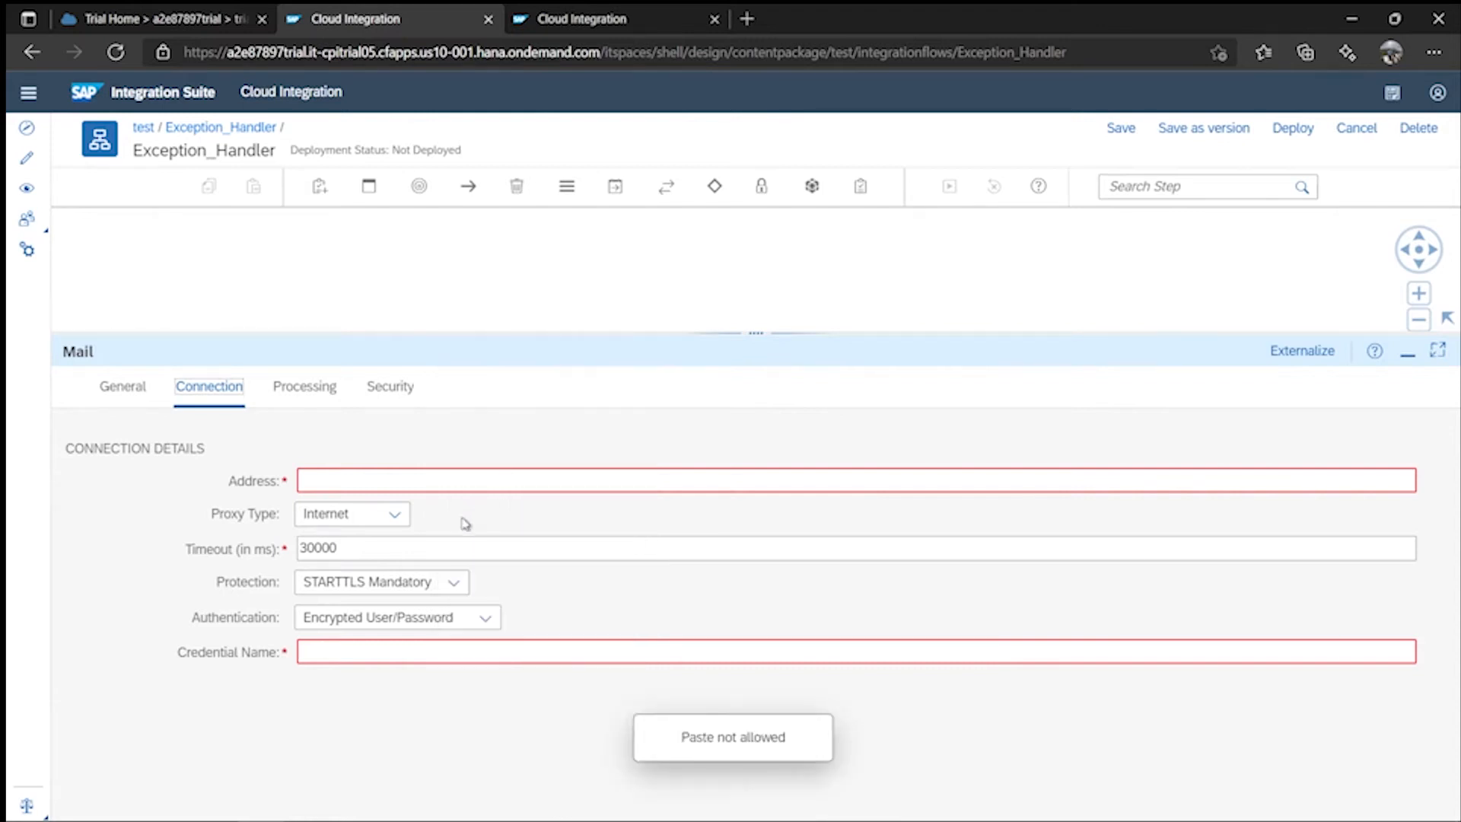
{"action": "left_click", "coordinate": [356, 481]}
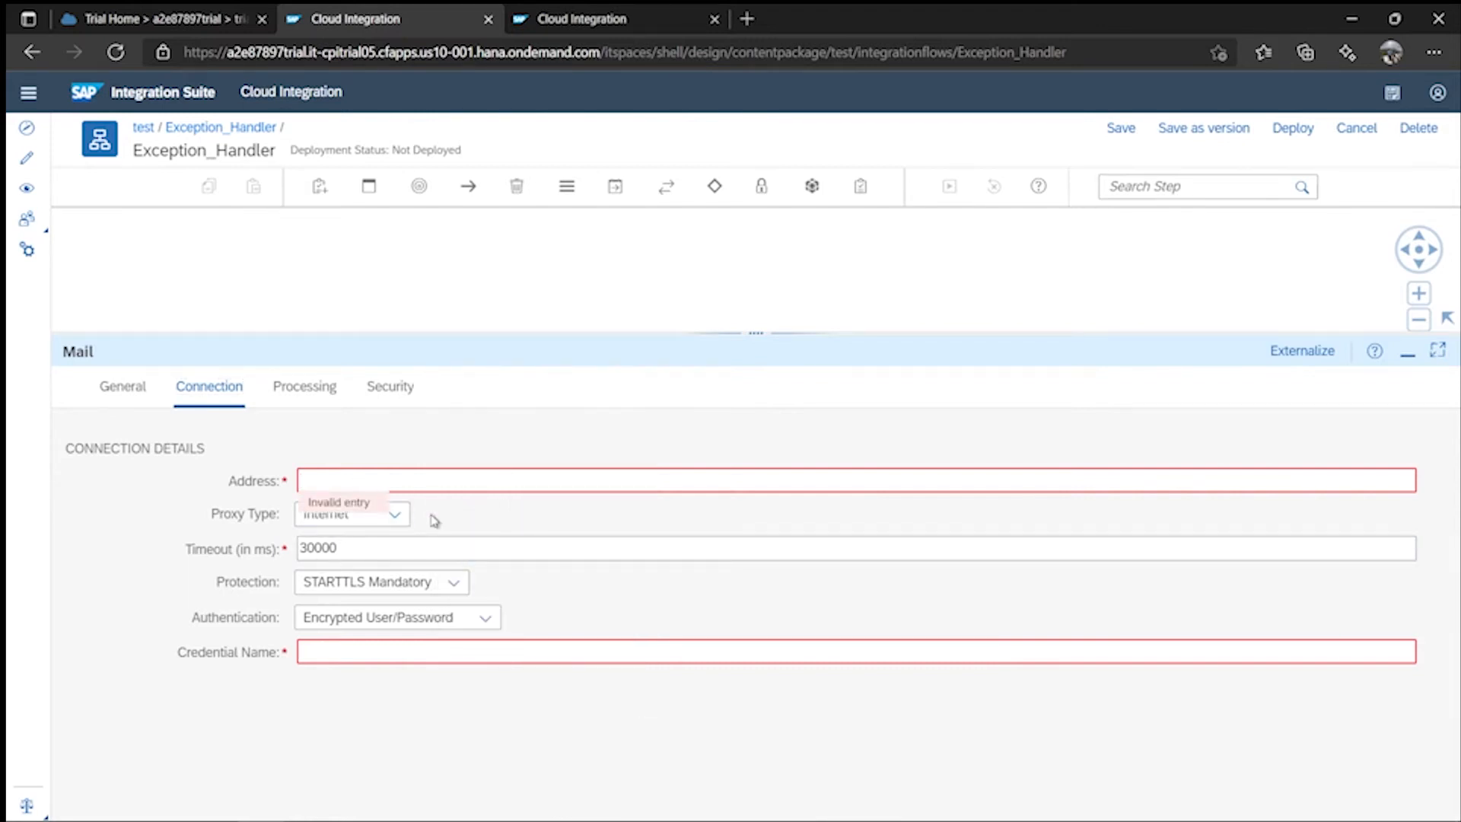
{"action": "key", "text": "super+v"}
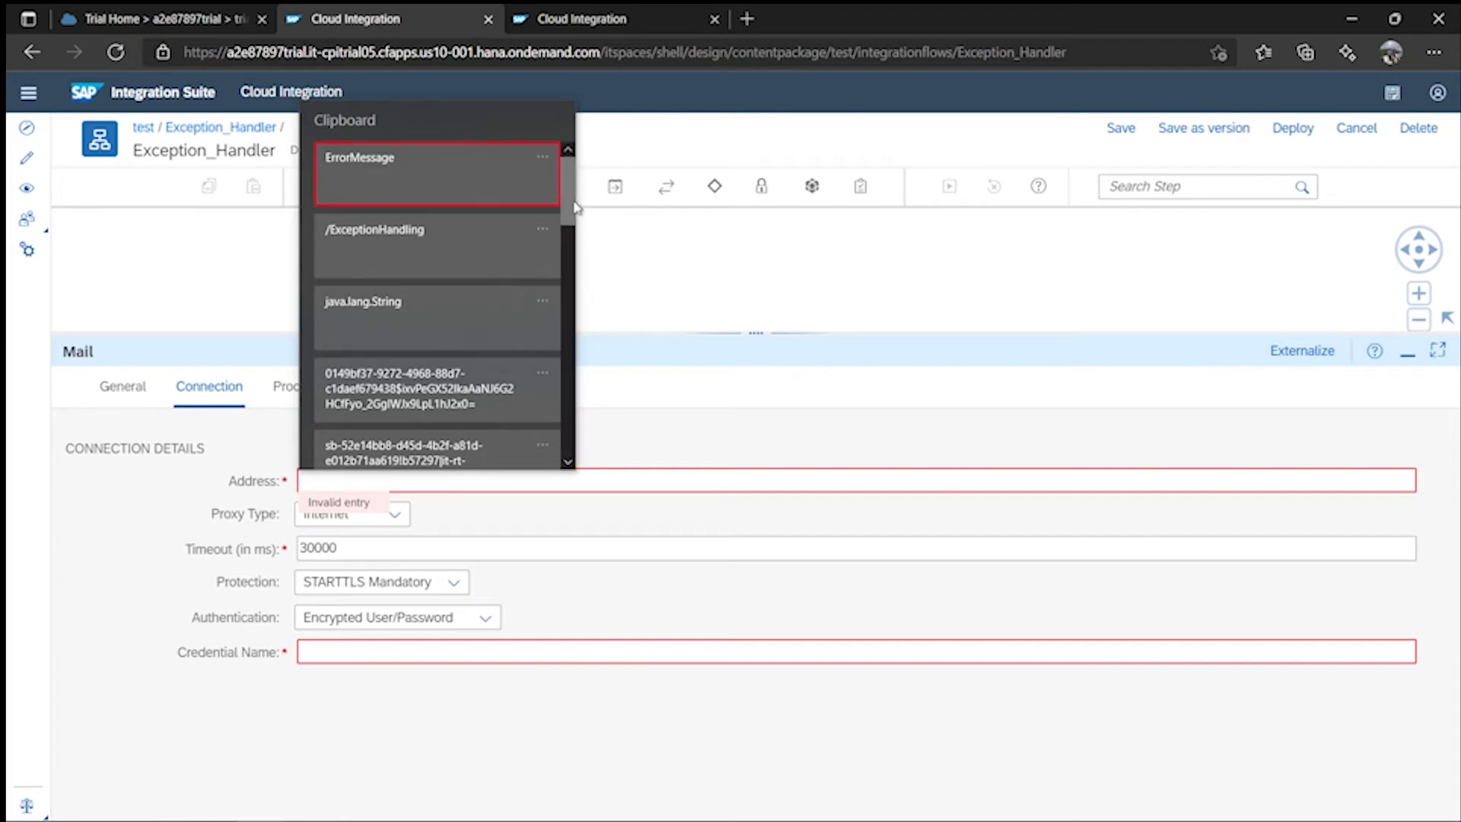
{"action": "scroll", "coordinate": [575, 207], "scroll_direction": "down", "scroll_amount": 3}
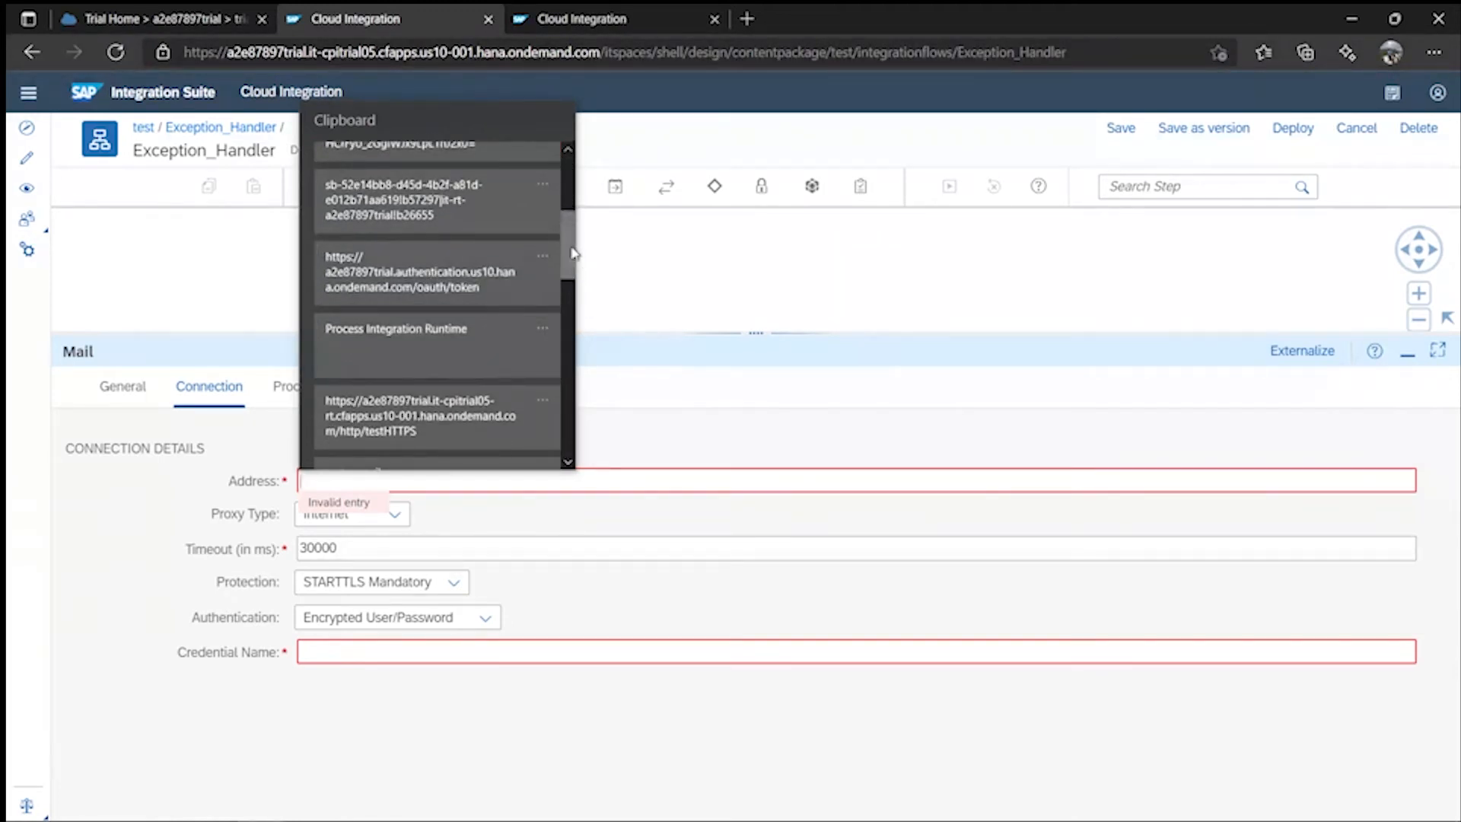
{"action": "scroll", "coordinate": [573, 259], "scroll_direction": "down", "scroll_amount": 2}
{"action": "left_click", "coordinate": [403, 338]}
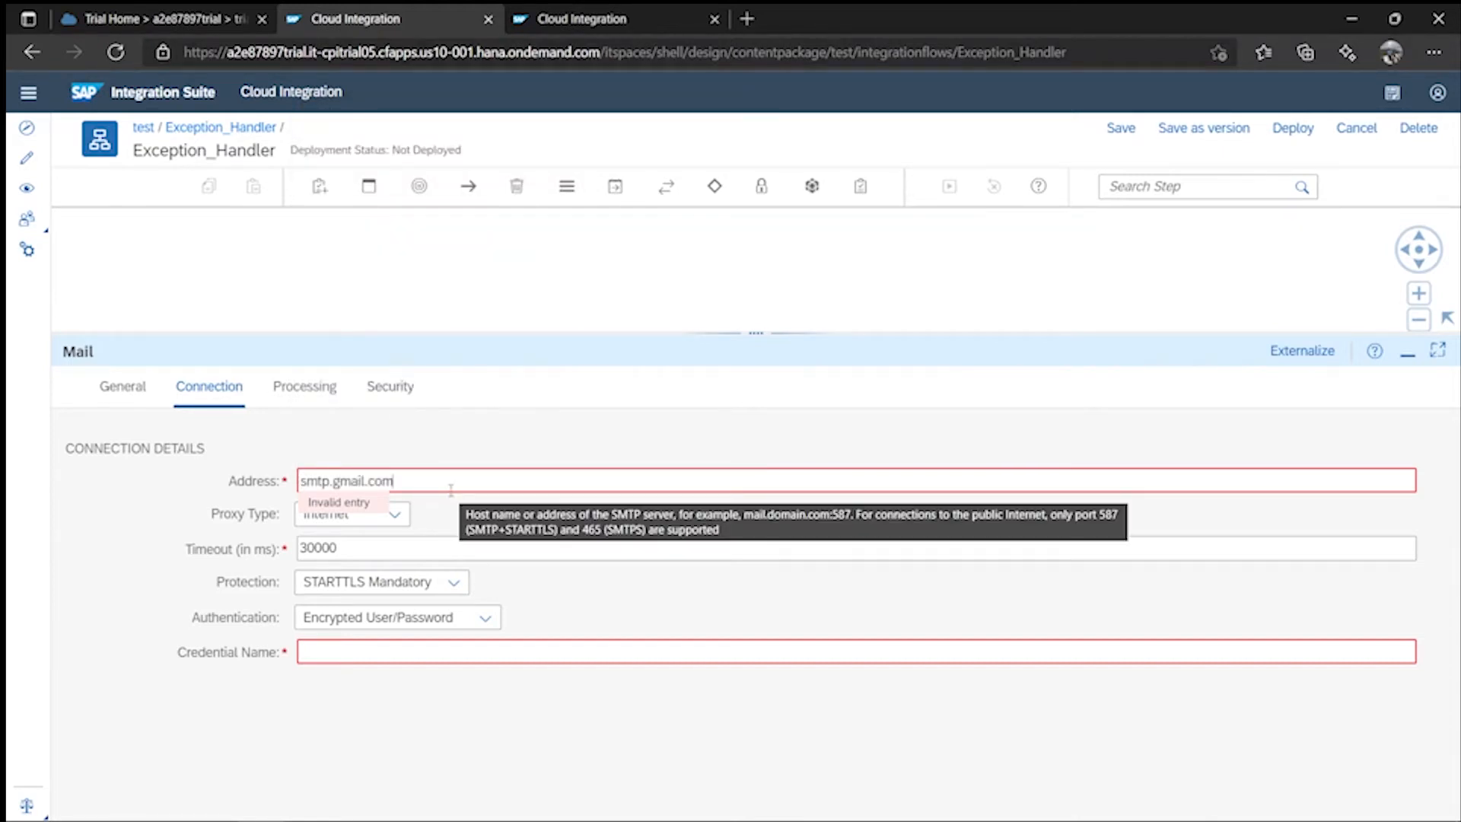
{"action": "type", "text": ":"}
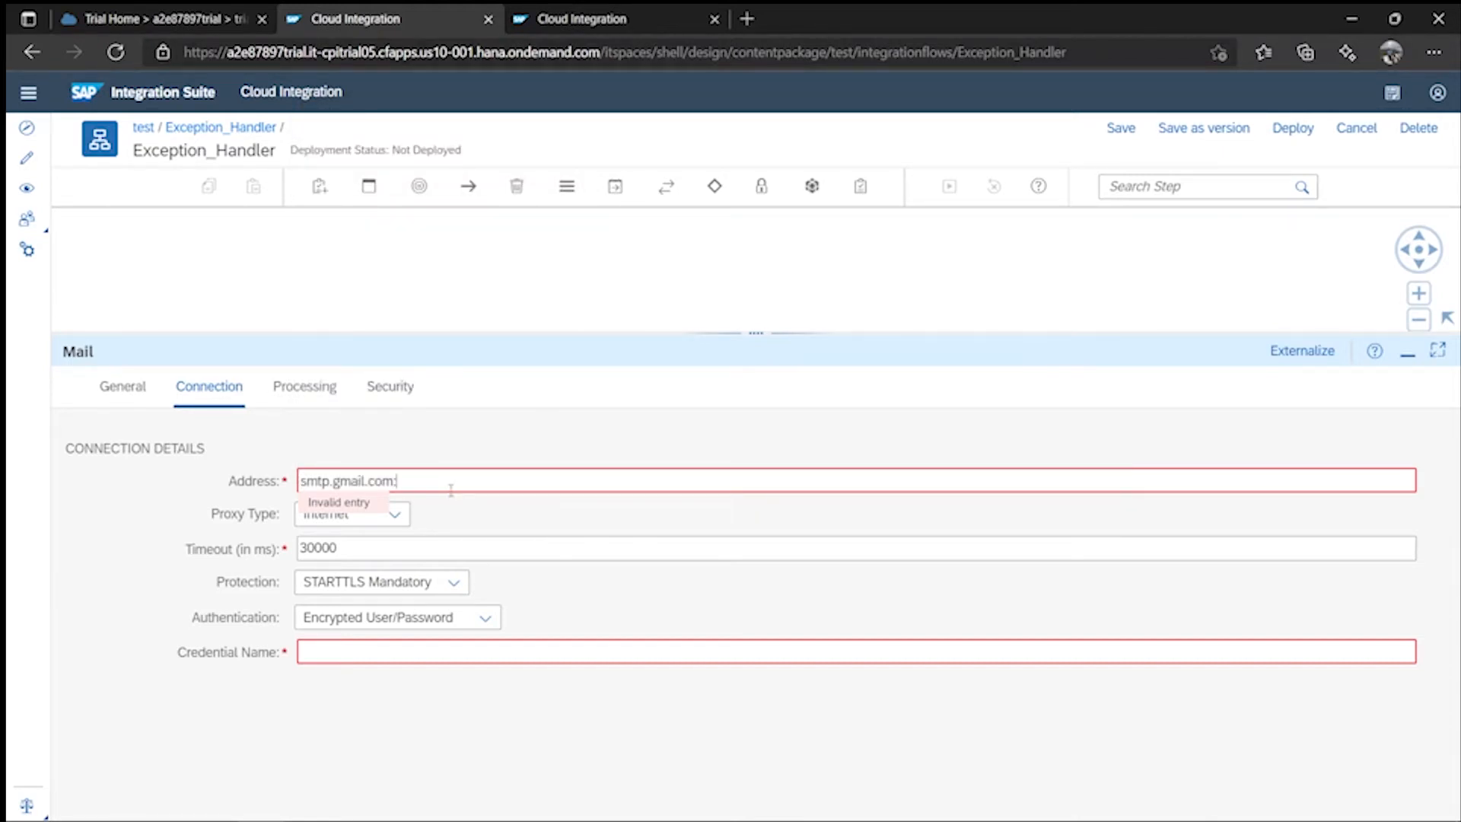
{"action": "type", "text": "465"}
- Choose SMTPS protection and enter myCredential as the Credential Name
{"action": "left_click", "coordinate": [454, 582]}
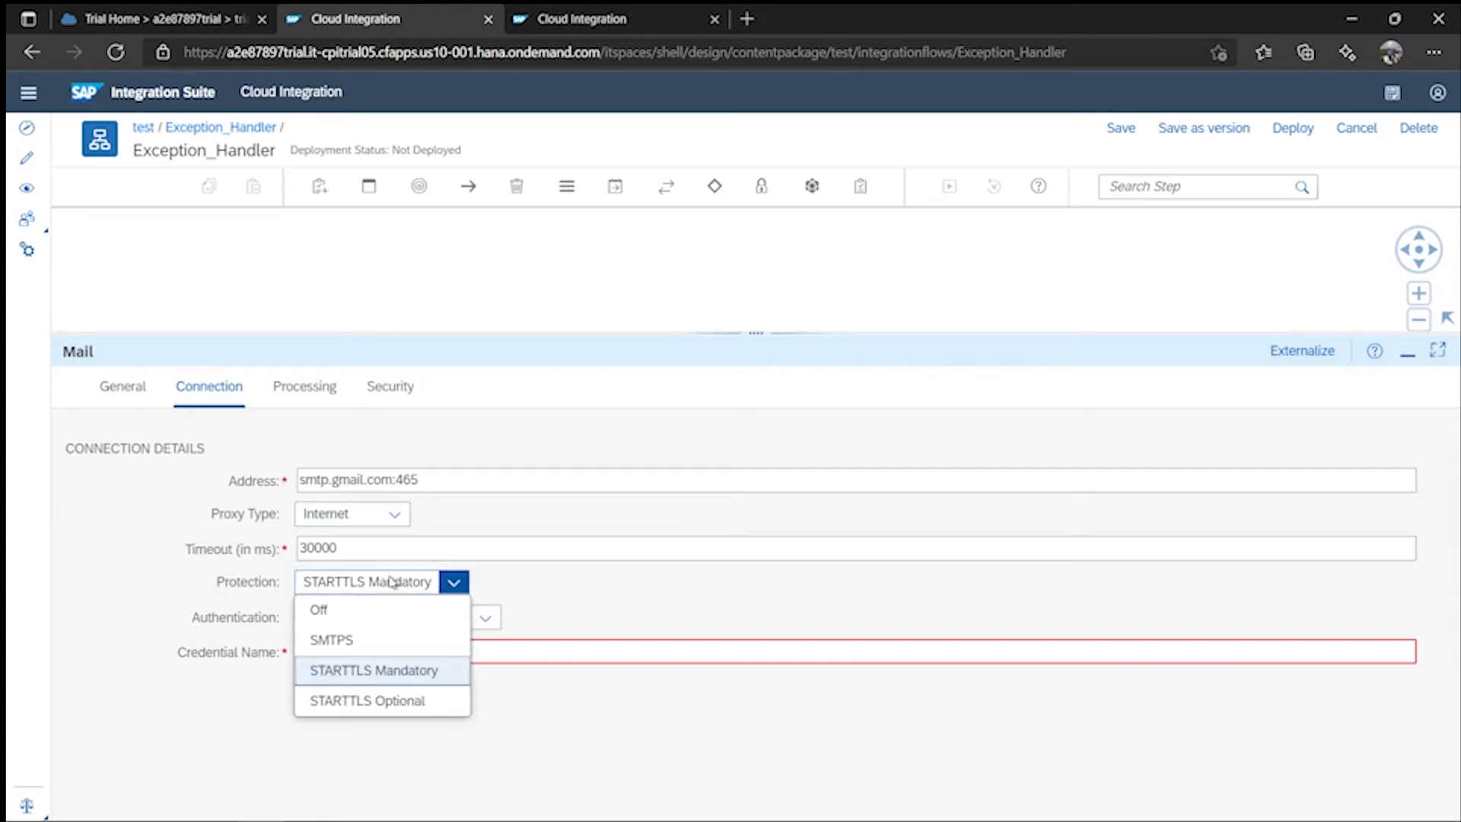
{"action": "left_click", "coordinate": [334, 641]}
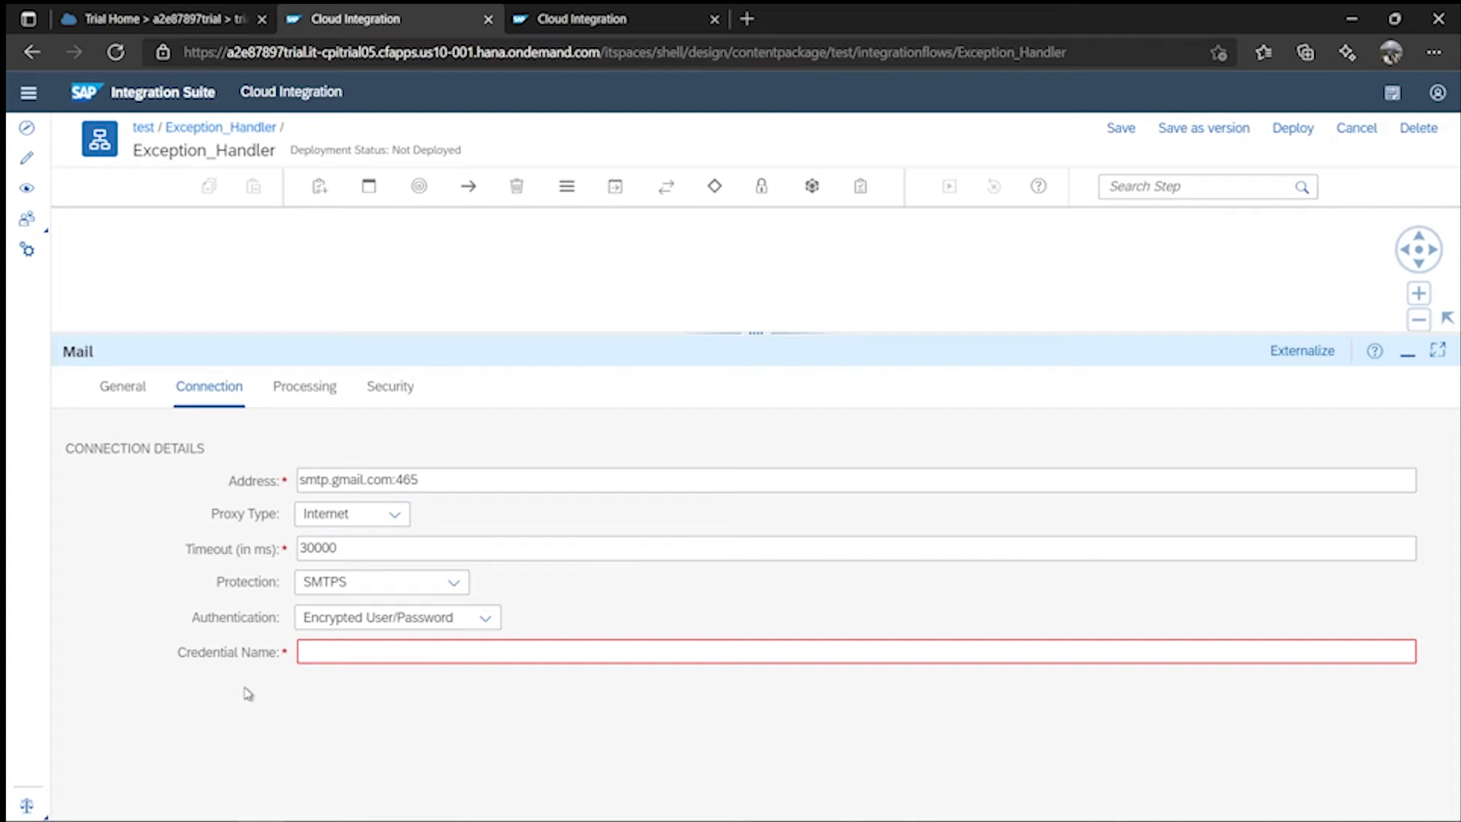
{"action": "left_click", "coordinate": [330, 652]}
{"action": "type", "text": "myCredential"}
{"action": "left_click", "coordinate": [314, 387]}
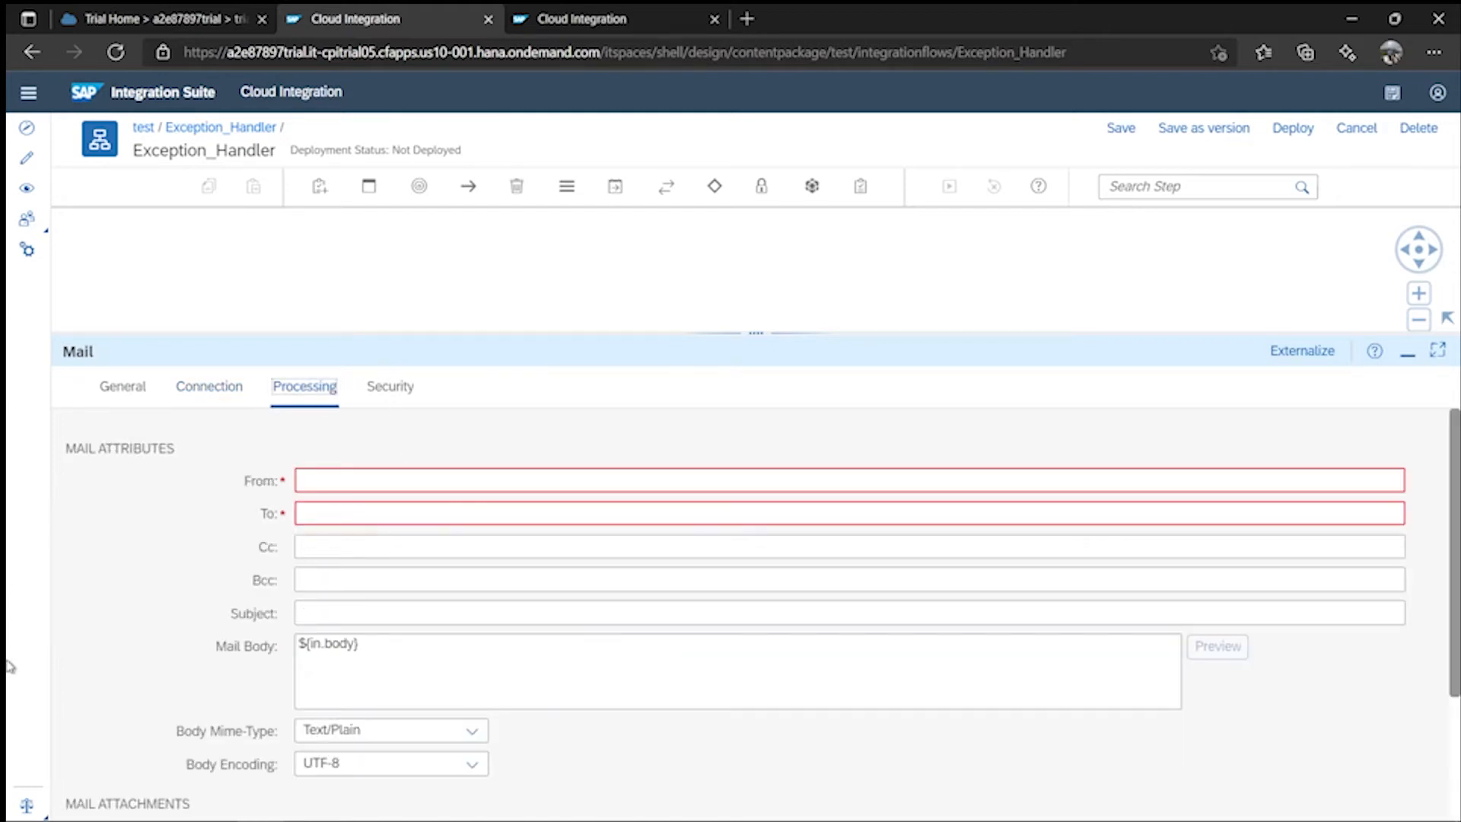
- Fill in the sender and recipient e-mail addresses and the subject 'Error in CPI'
{"action": "left_click", "coordinate": [314, 482]}
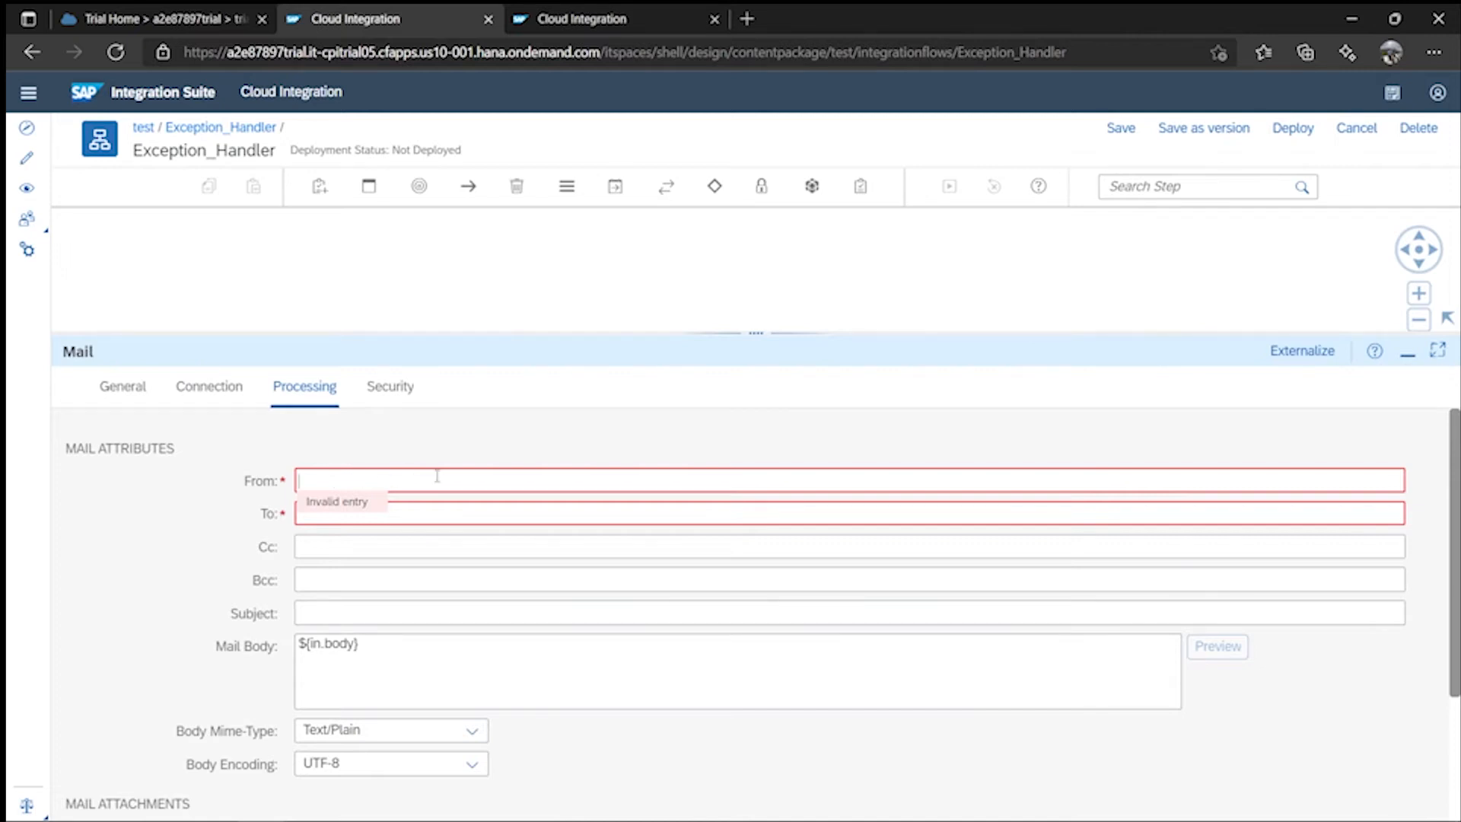
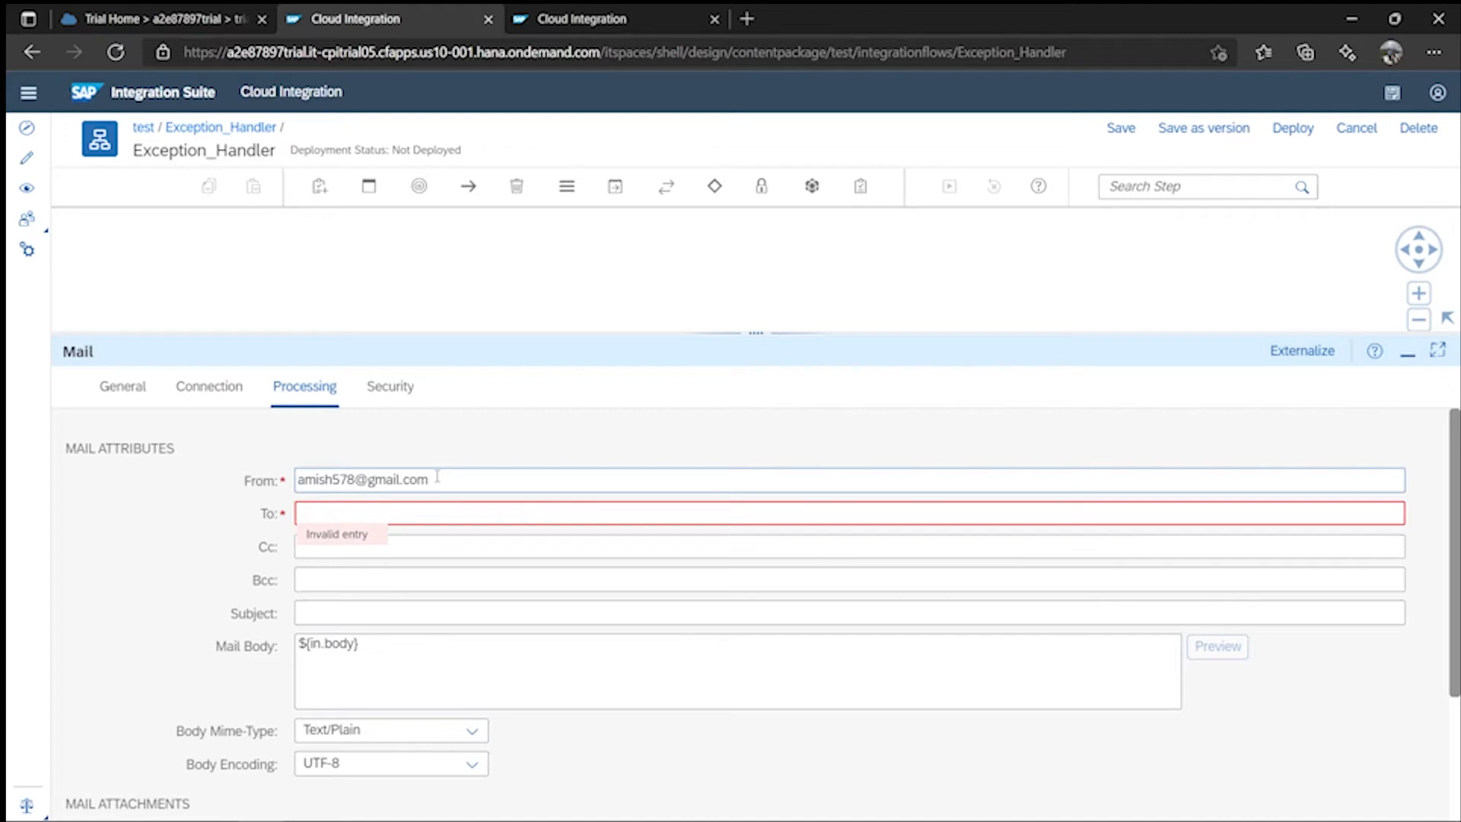
{"action": "left_click", "coordinate": [392, 517]}
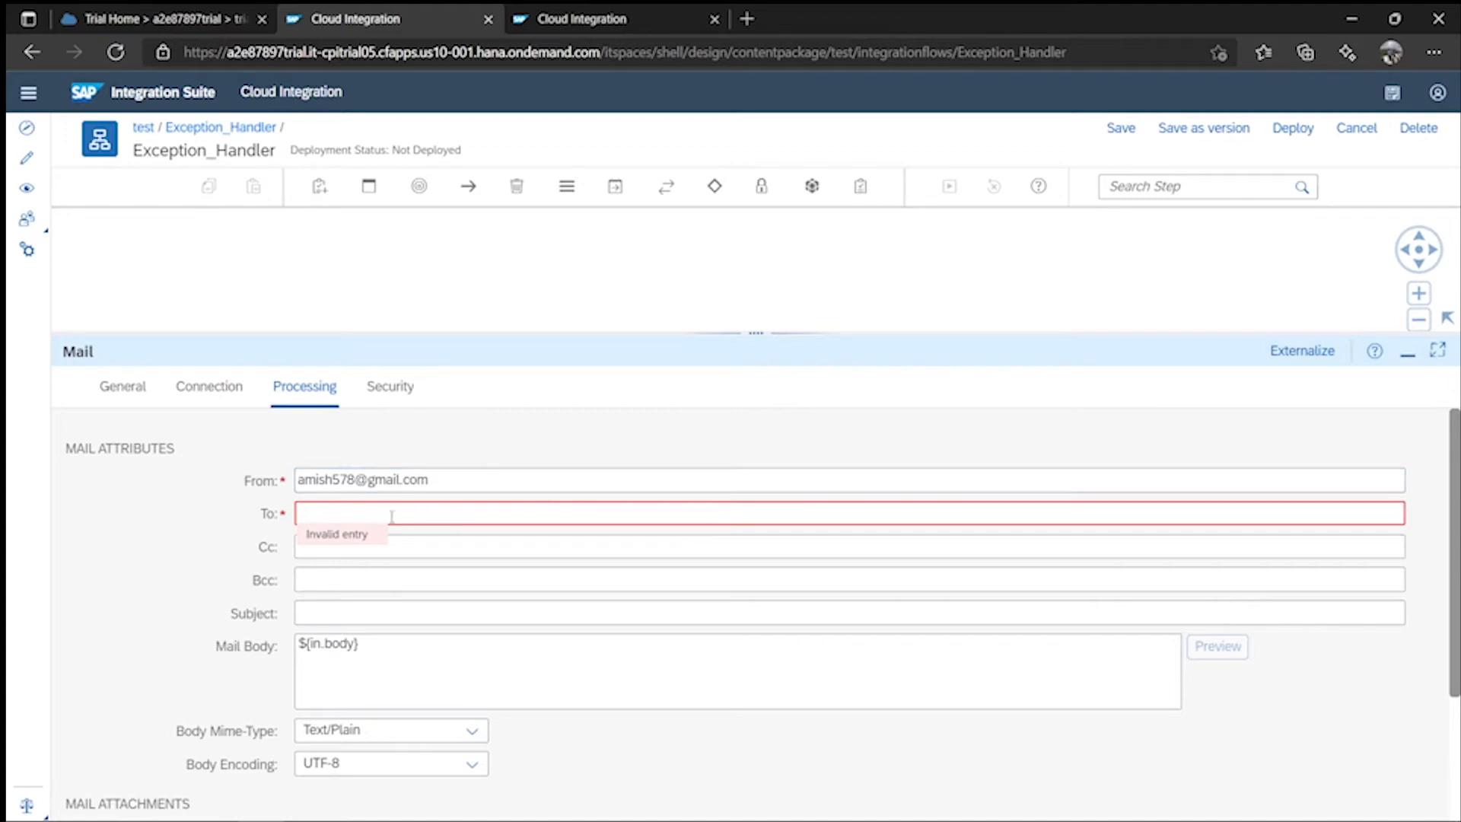
{"action": "key", "text": "ctrl+v"}
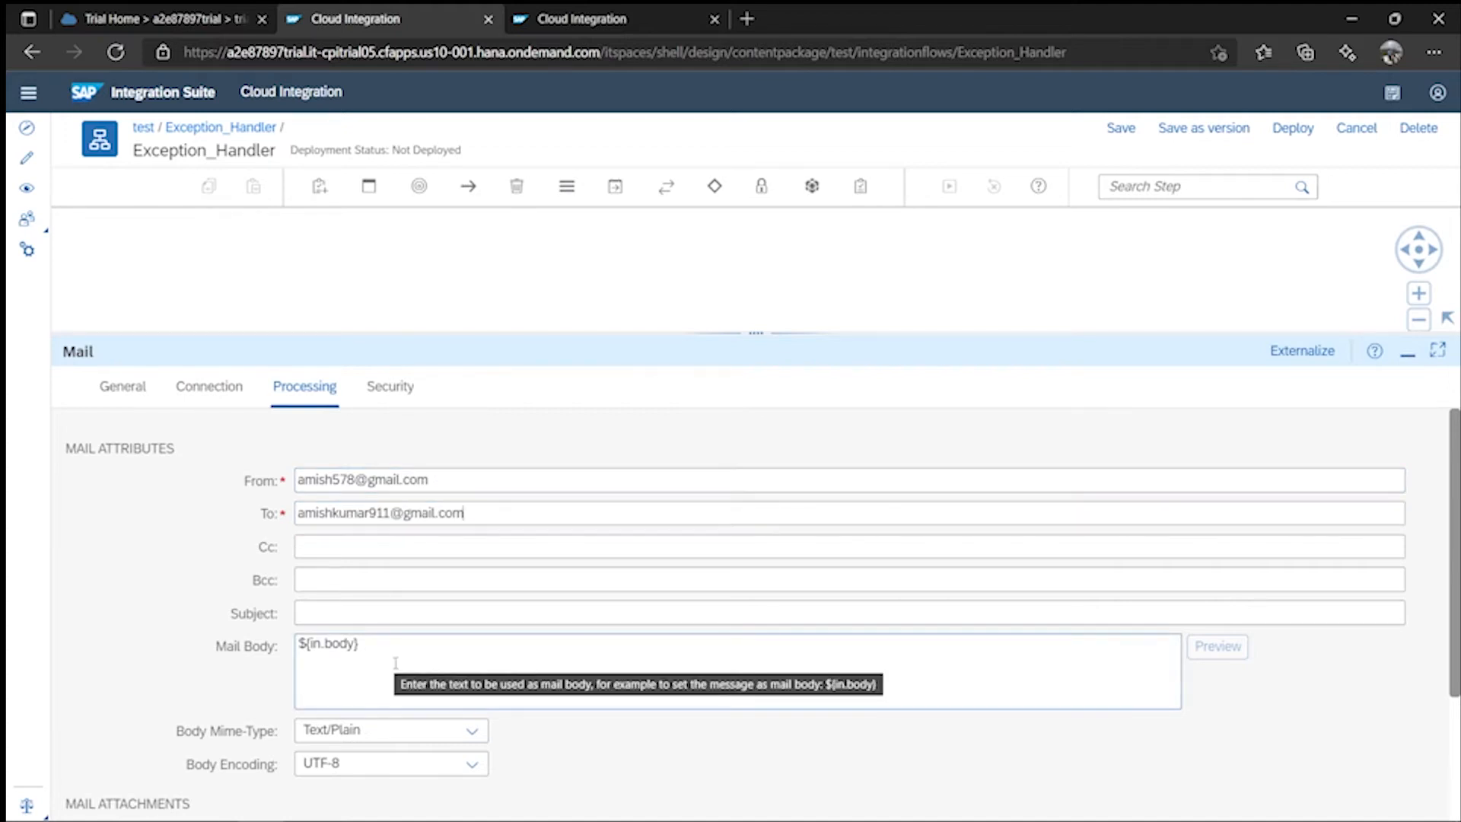
{"action": "left_click", "coordinate": [417, 667]}
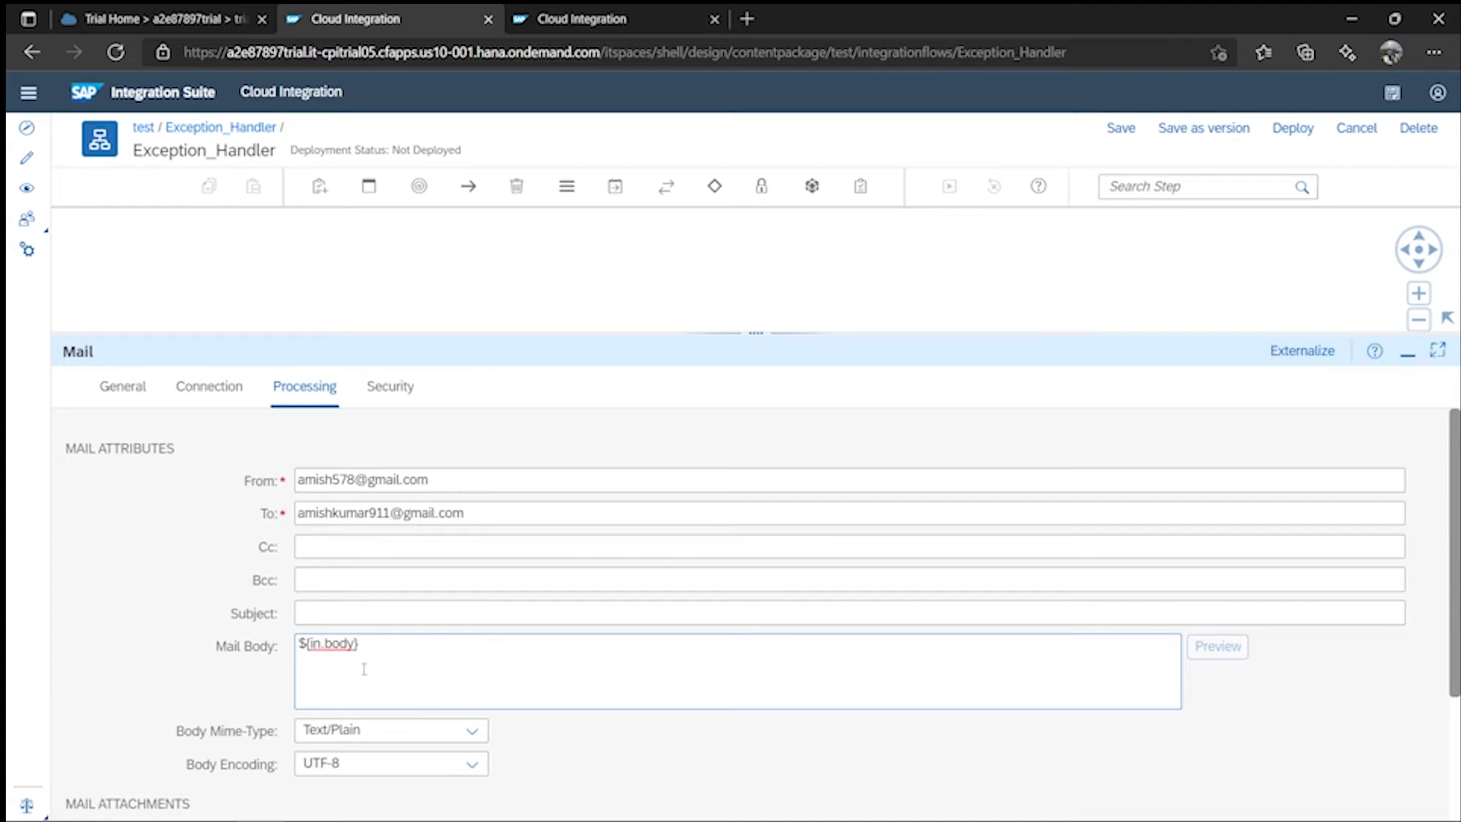
{"action": "left_click", "coordinate": [306, 613]}
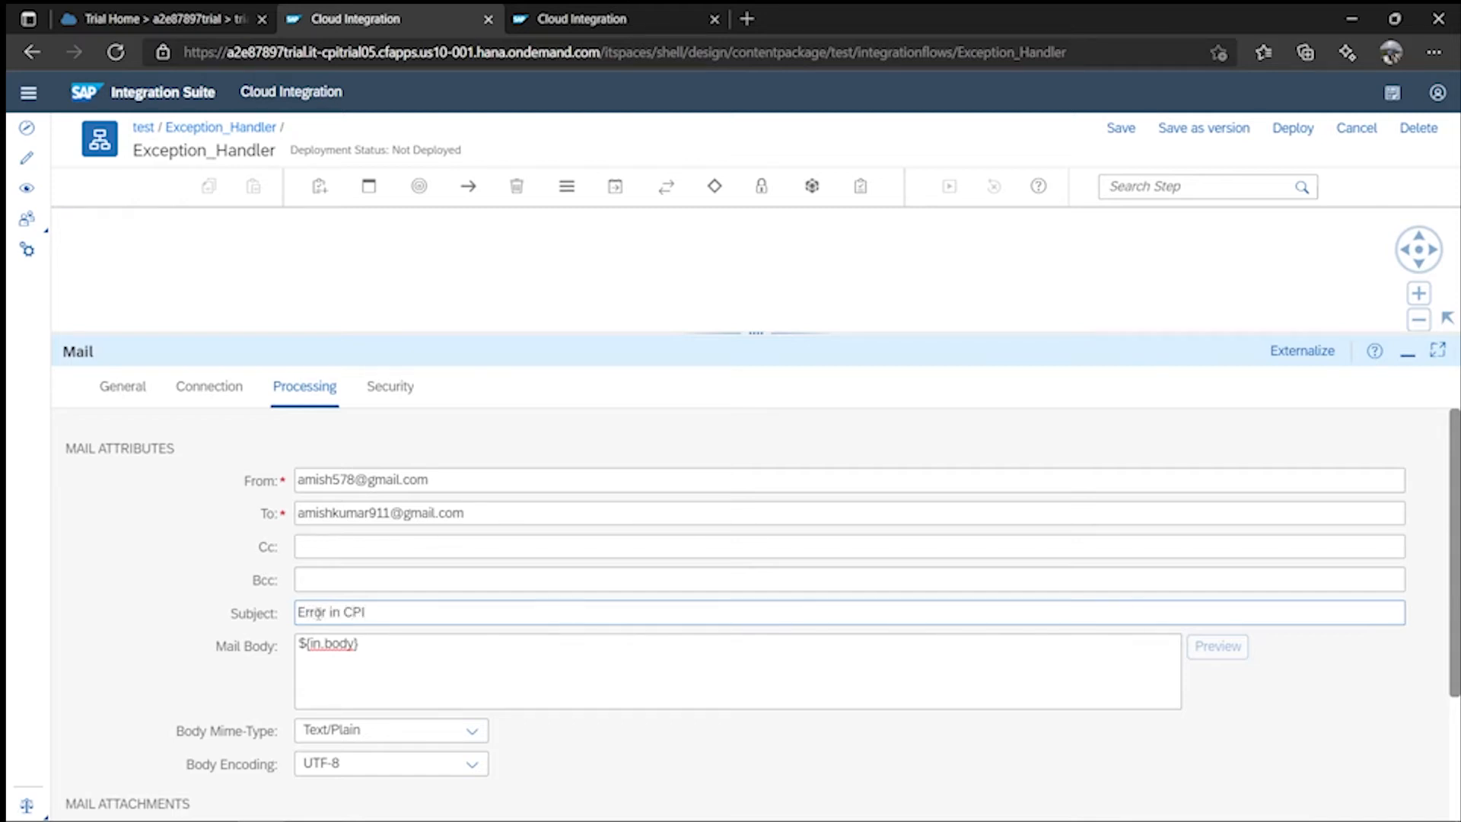
{"action": "left_click", "coordinate": [479, 651]}
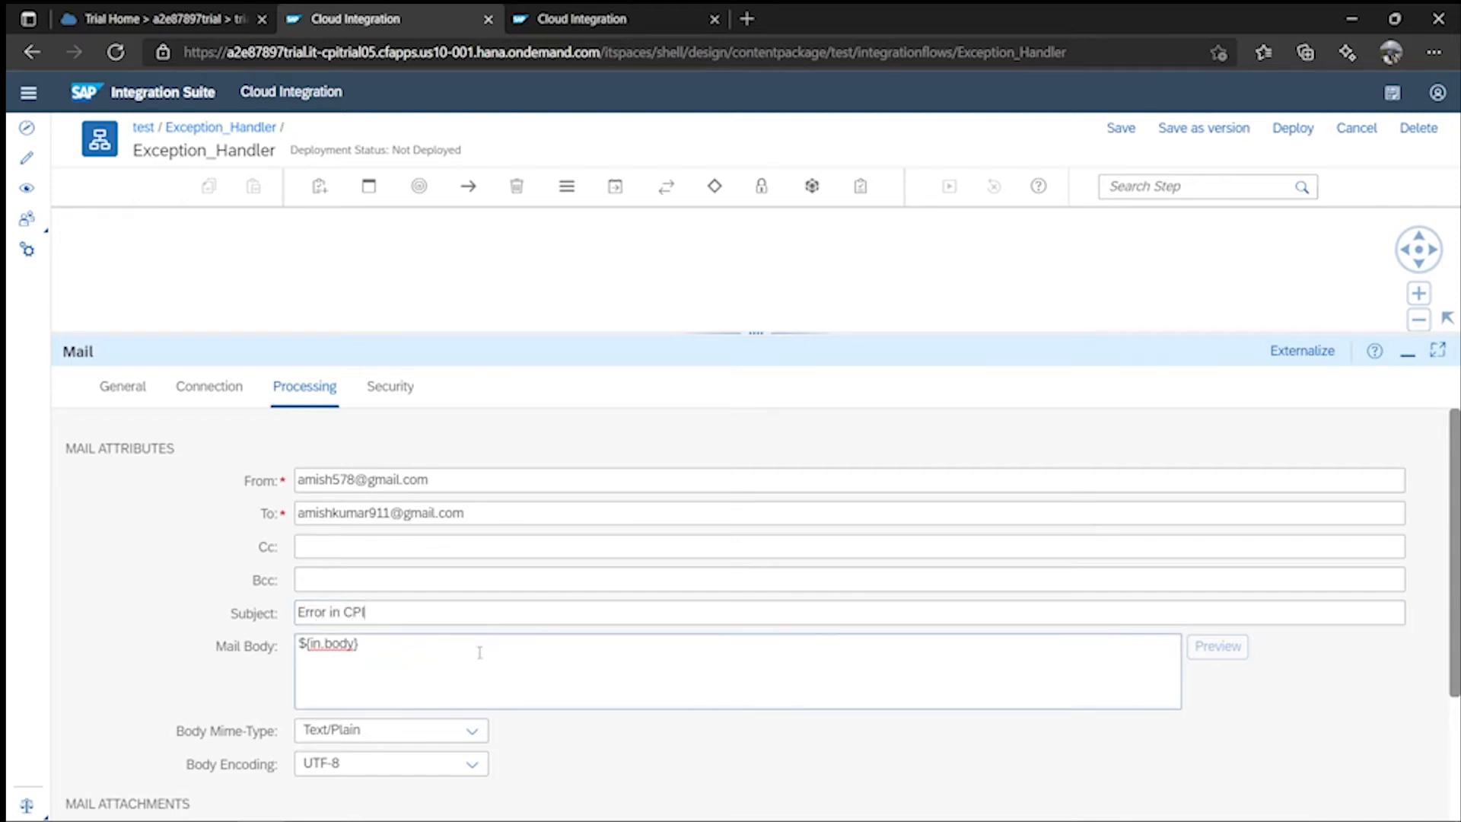
- Save the Exception_Handler iFlow and deploy it, confirming the deployment
{"action": "left_click", "coordinate": [1356, 128]}
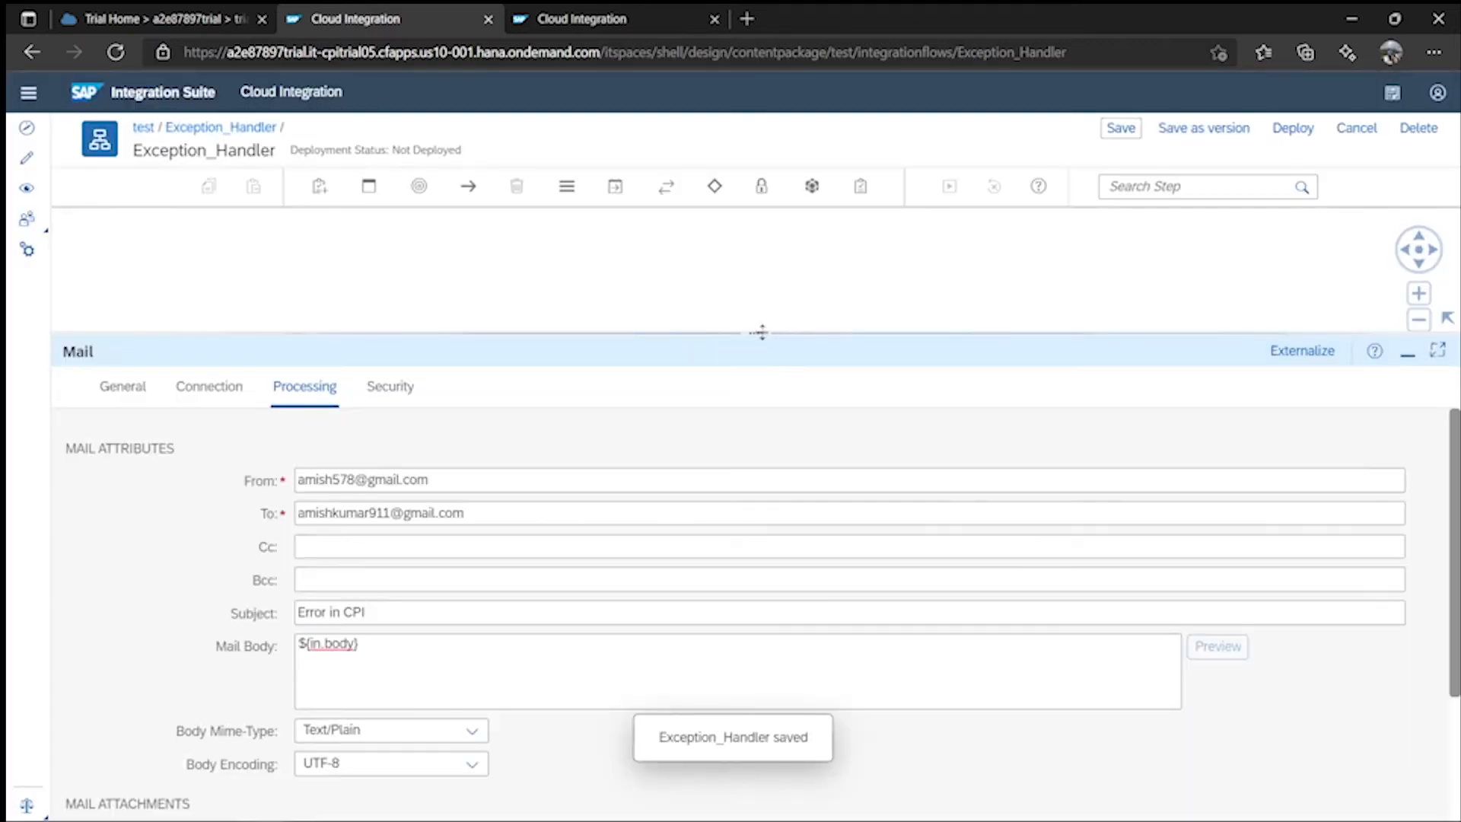
{"action": "left_click_drag", "start_coordinate": [760, 332], "coordinate": [821, 496]}
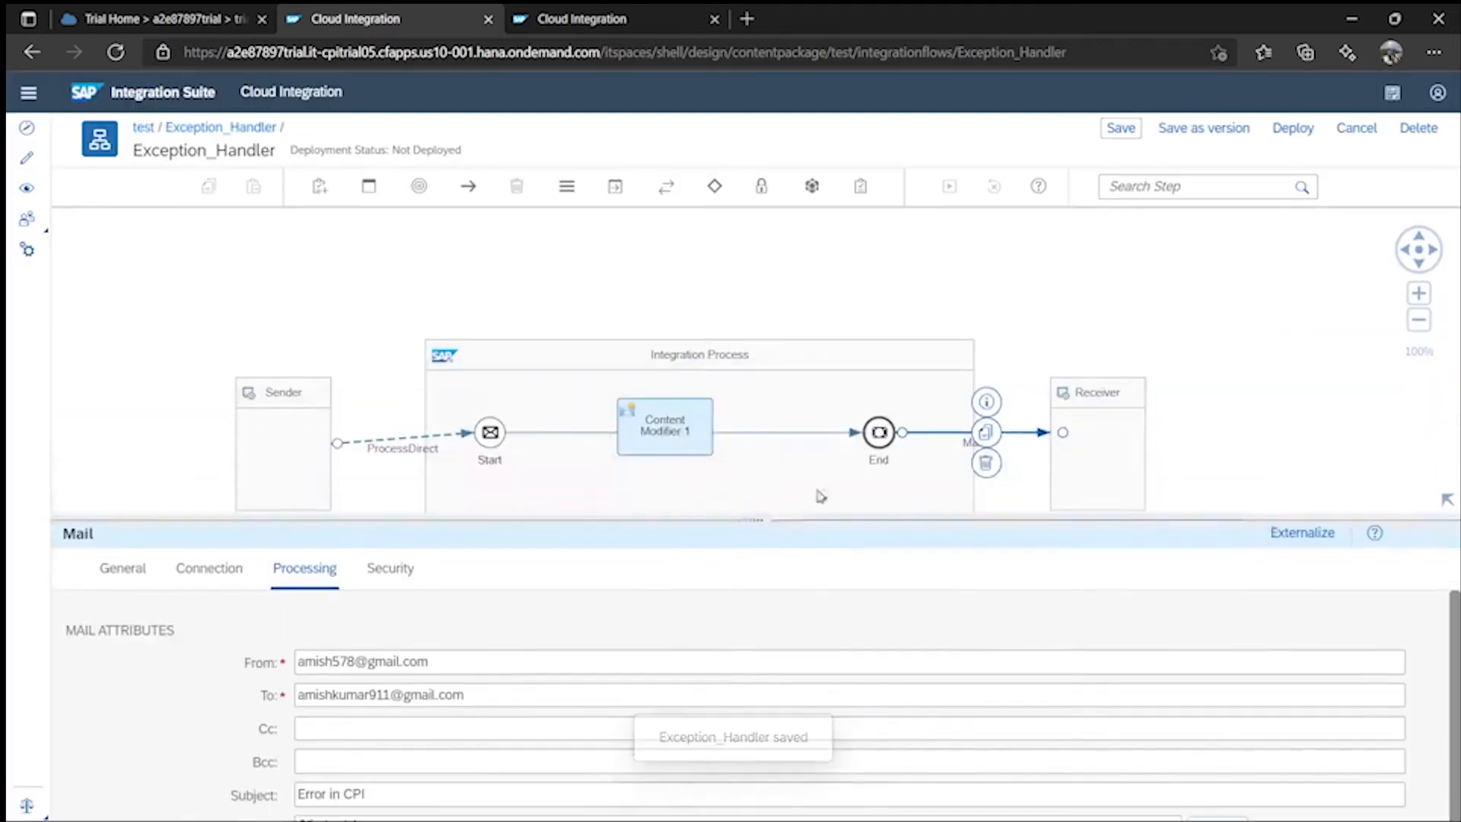
{"action": "left_click", "coordinate": [1293, 128]}
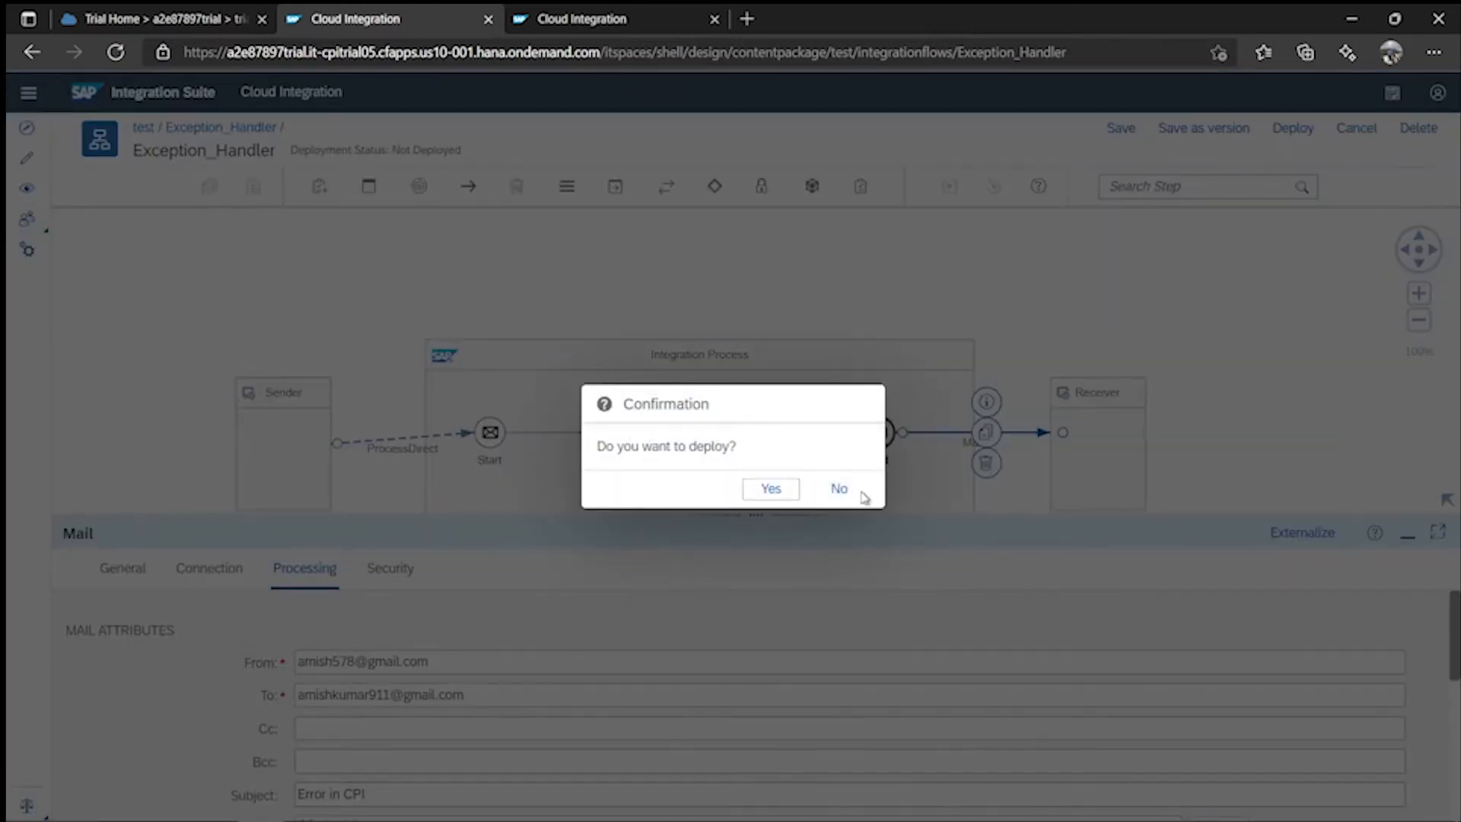
{"action": "left_click", "coordinate": [770, 489]}
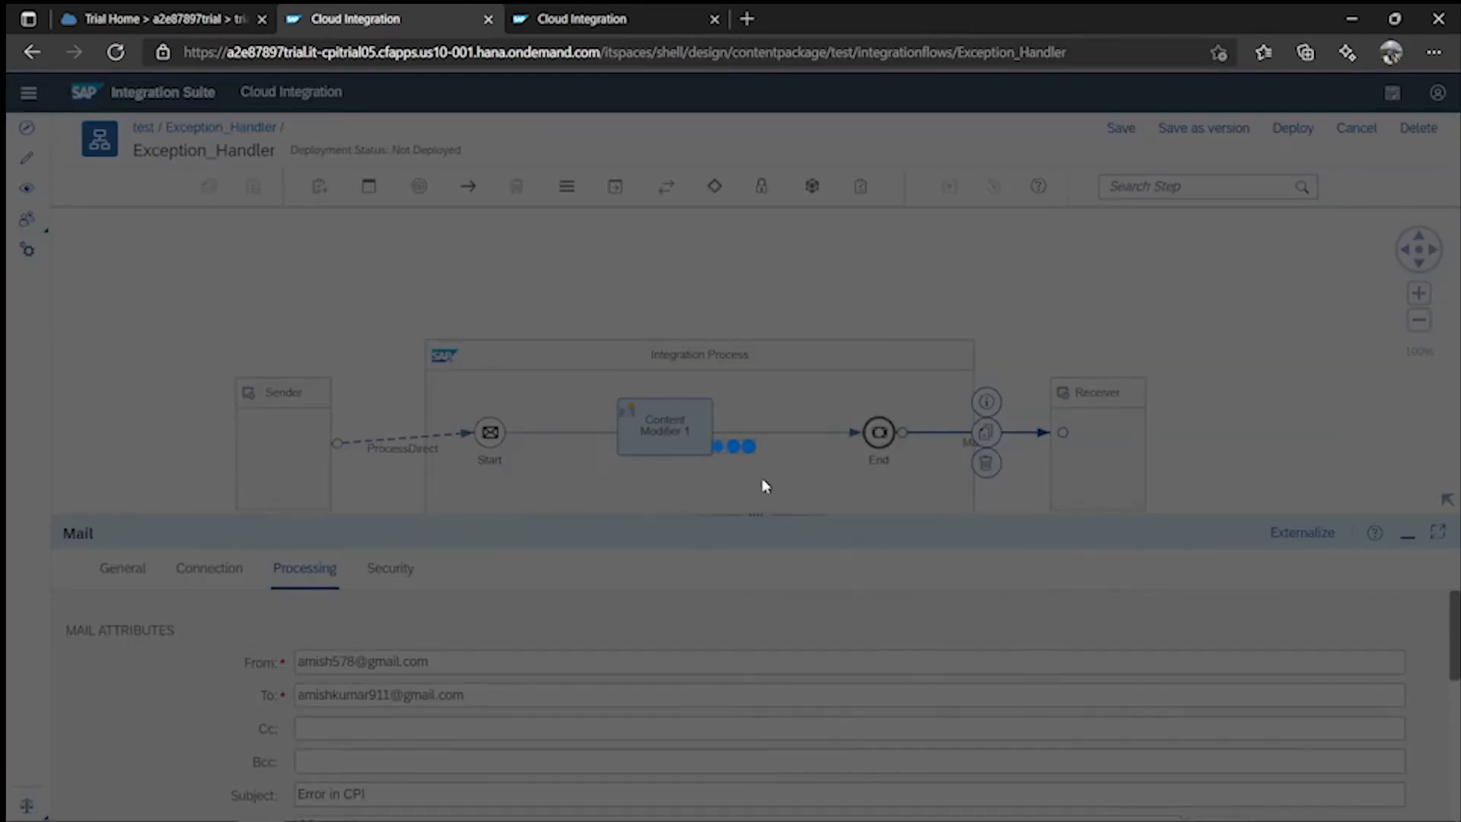
{"action": "left_click", "coordinate": [840, 489]}
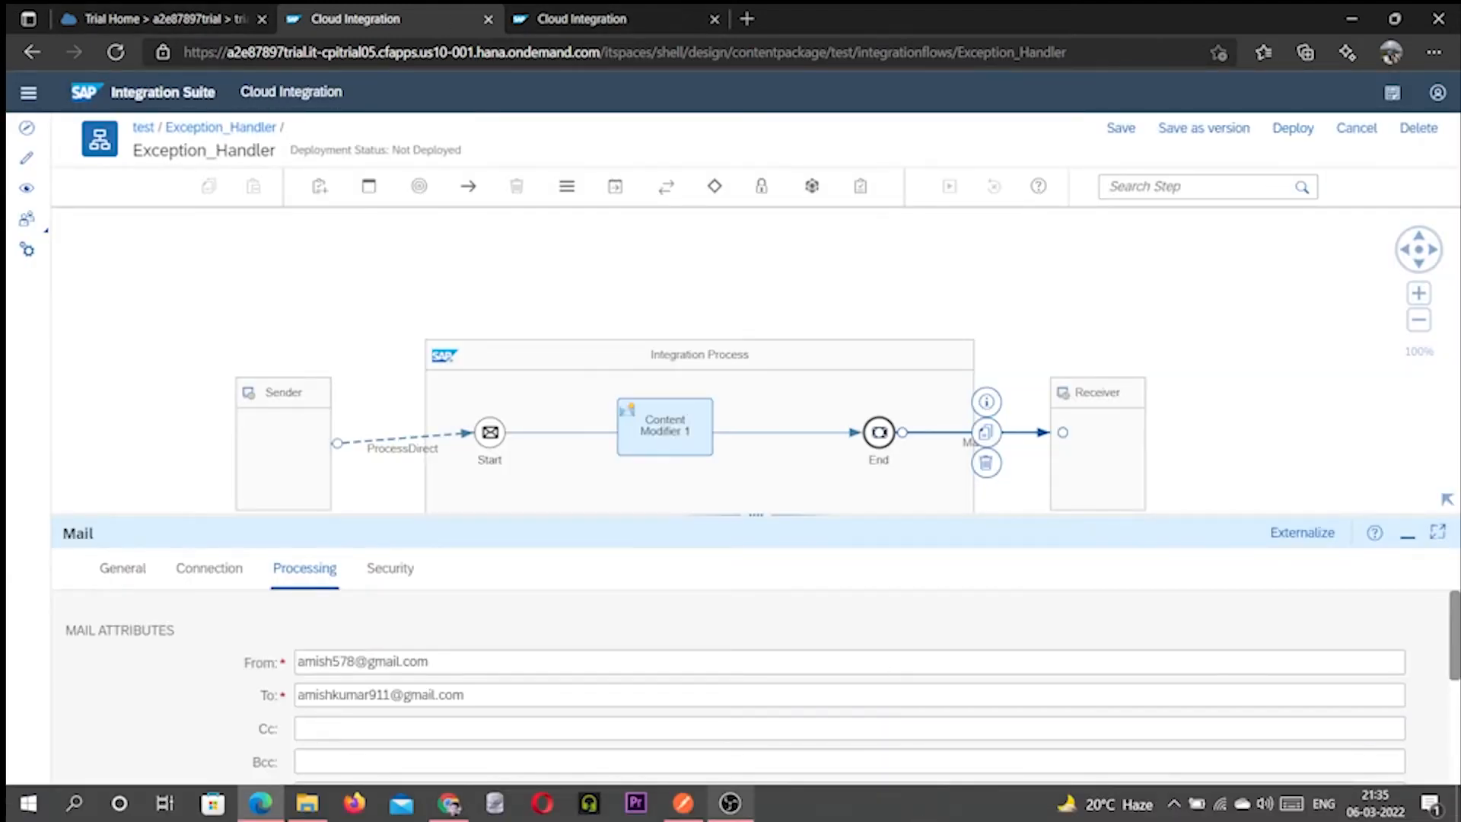
{"action": "left_click", "coordinate": [683, 803]}
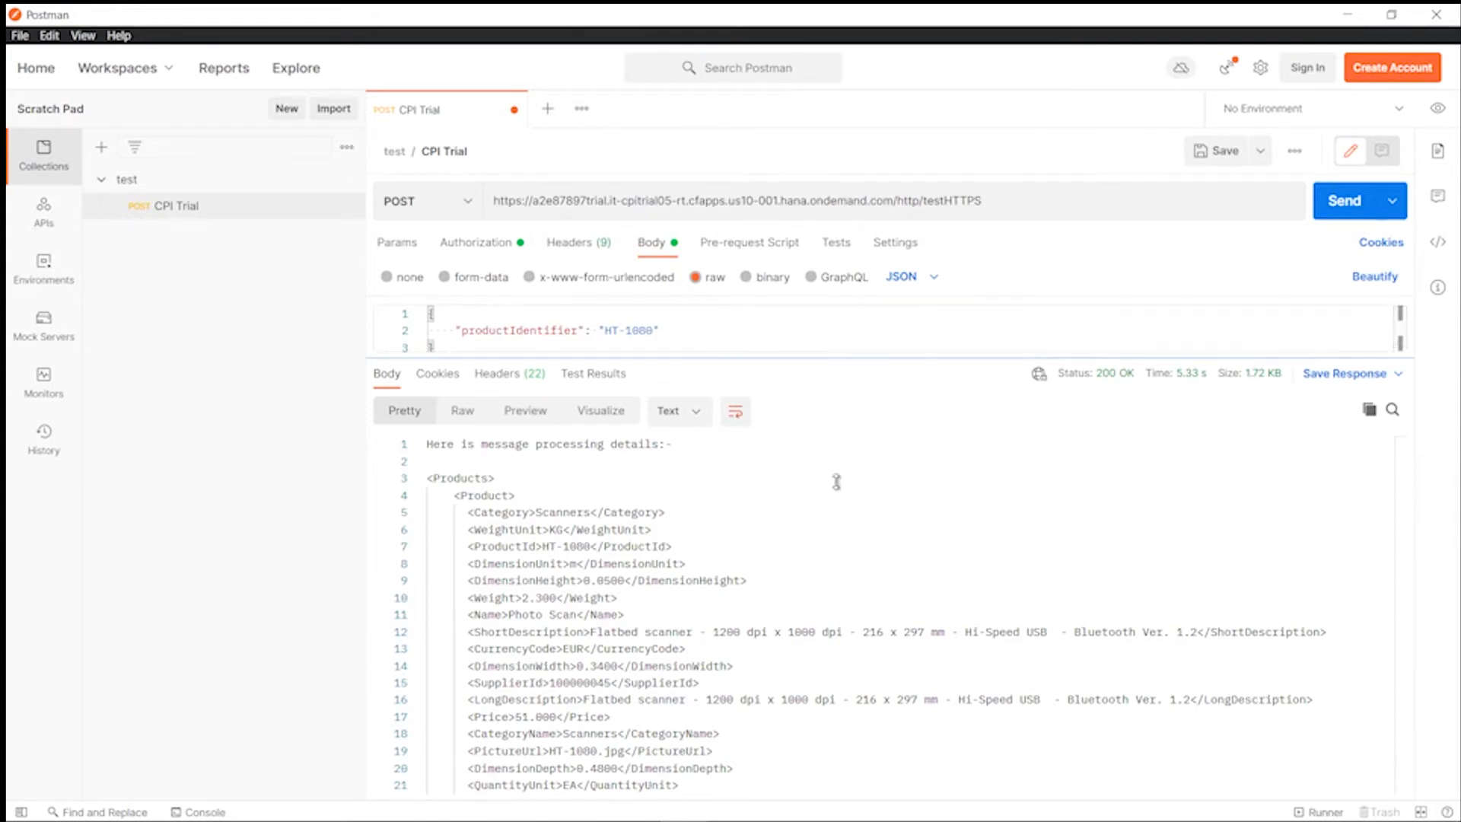
- Fetch a new OAuth 2.0 access token for CPI Trial, use it, and sync it to the request
{"action": "left_click_drag", "start_coordinate": [836, 481], "coordinate": [837, 484]}
{"action": "left_click", "coordinate": [490, 245]}
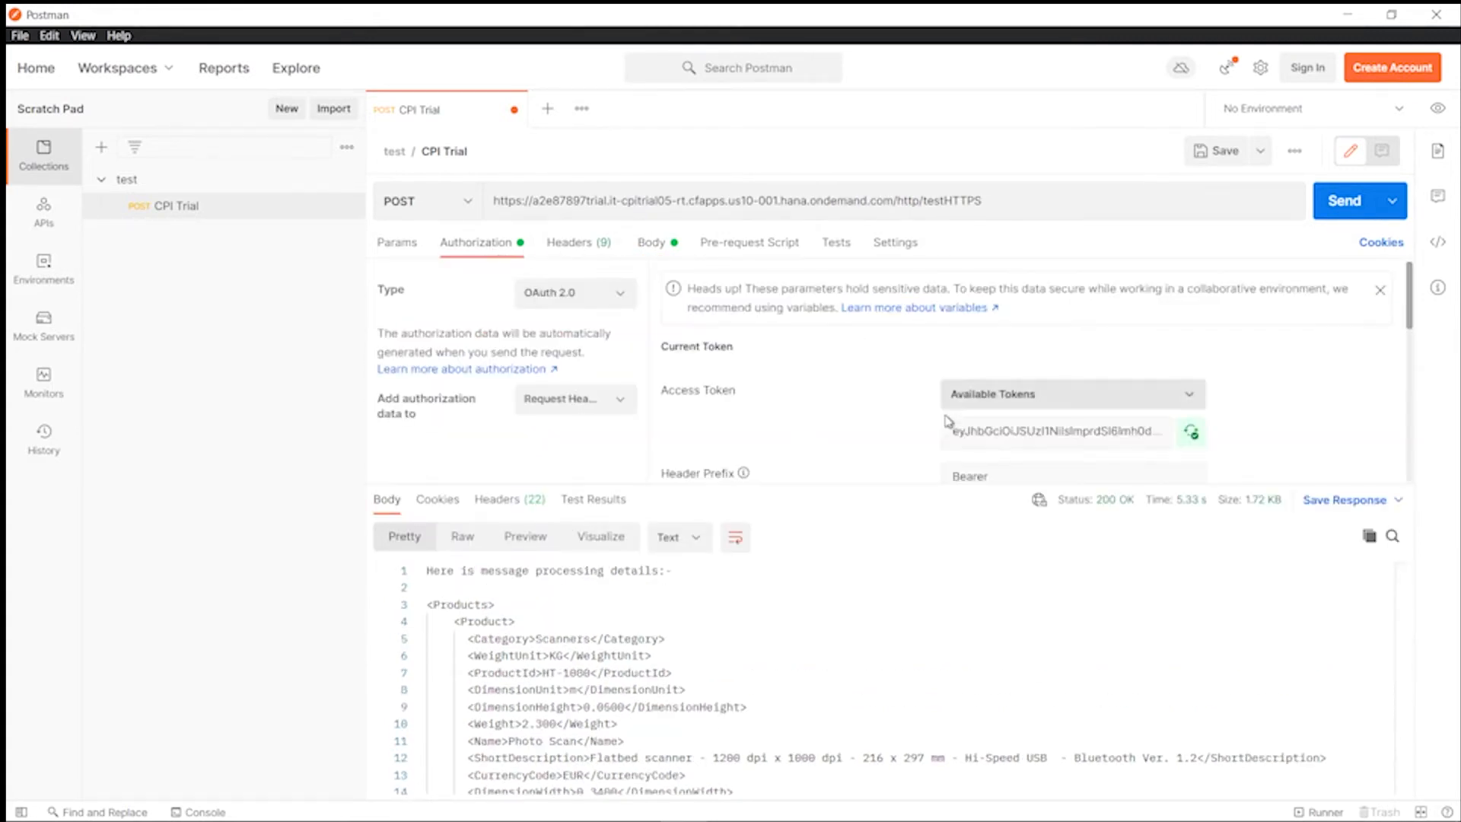
{"action": "scroll", "coordinate": [887, 415], "scroll_direction": "down", "scroll_amount": 8}
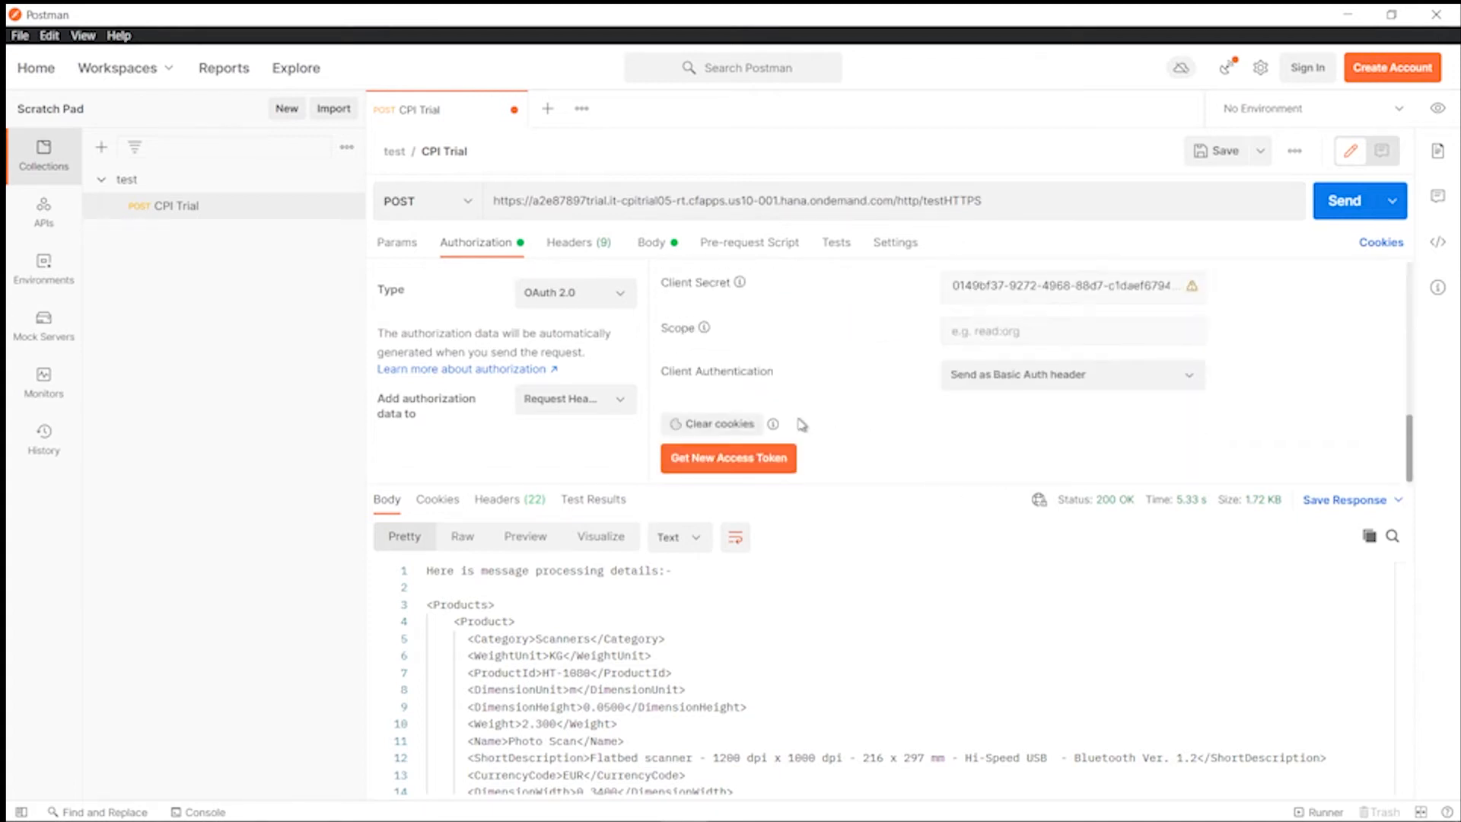
{"action": "left_click", "coordinate": [720, 460]}
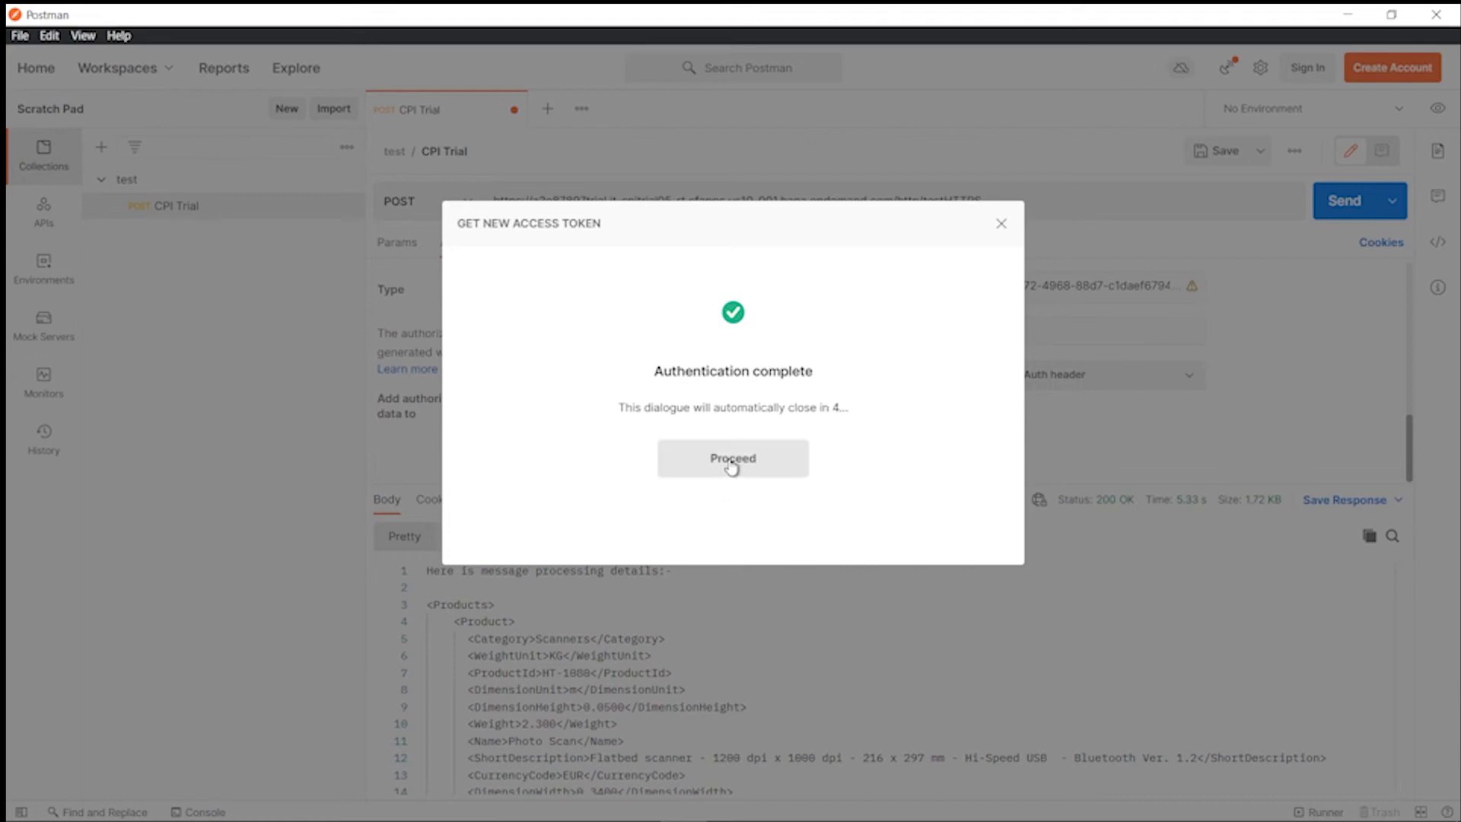
{"action": "left_click", "coordinate": [732, 459]}
{"action": "left_click", "coordinate": [1050, 275]}
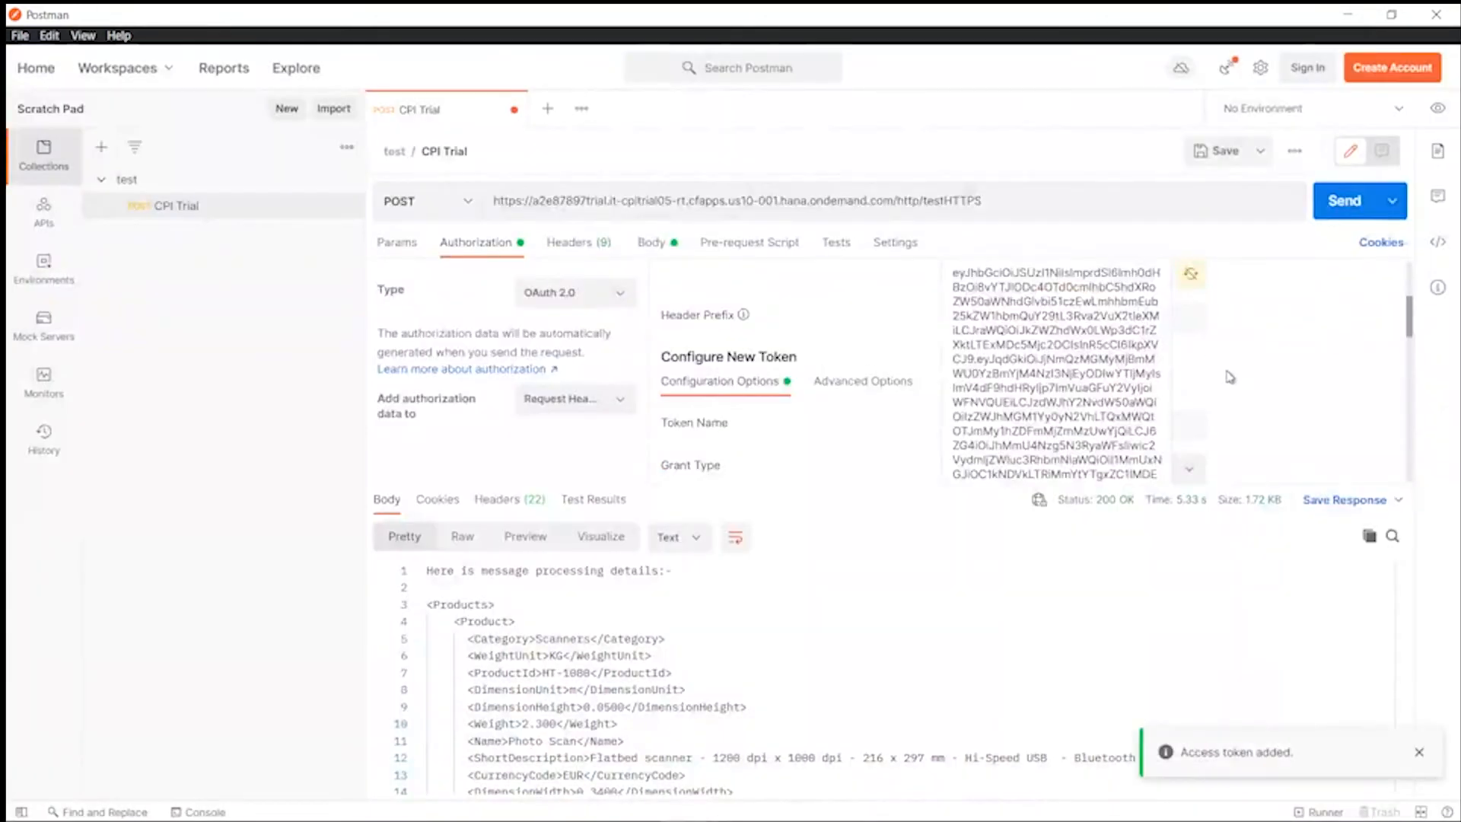
{"action": "left_click", "coordinate": [1190, 274]}
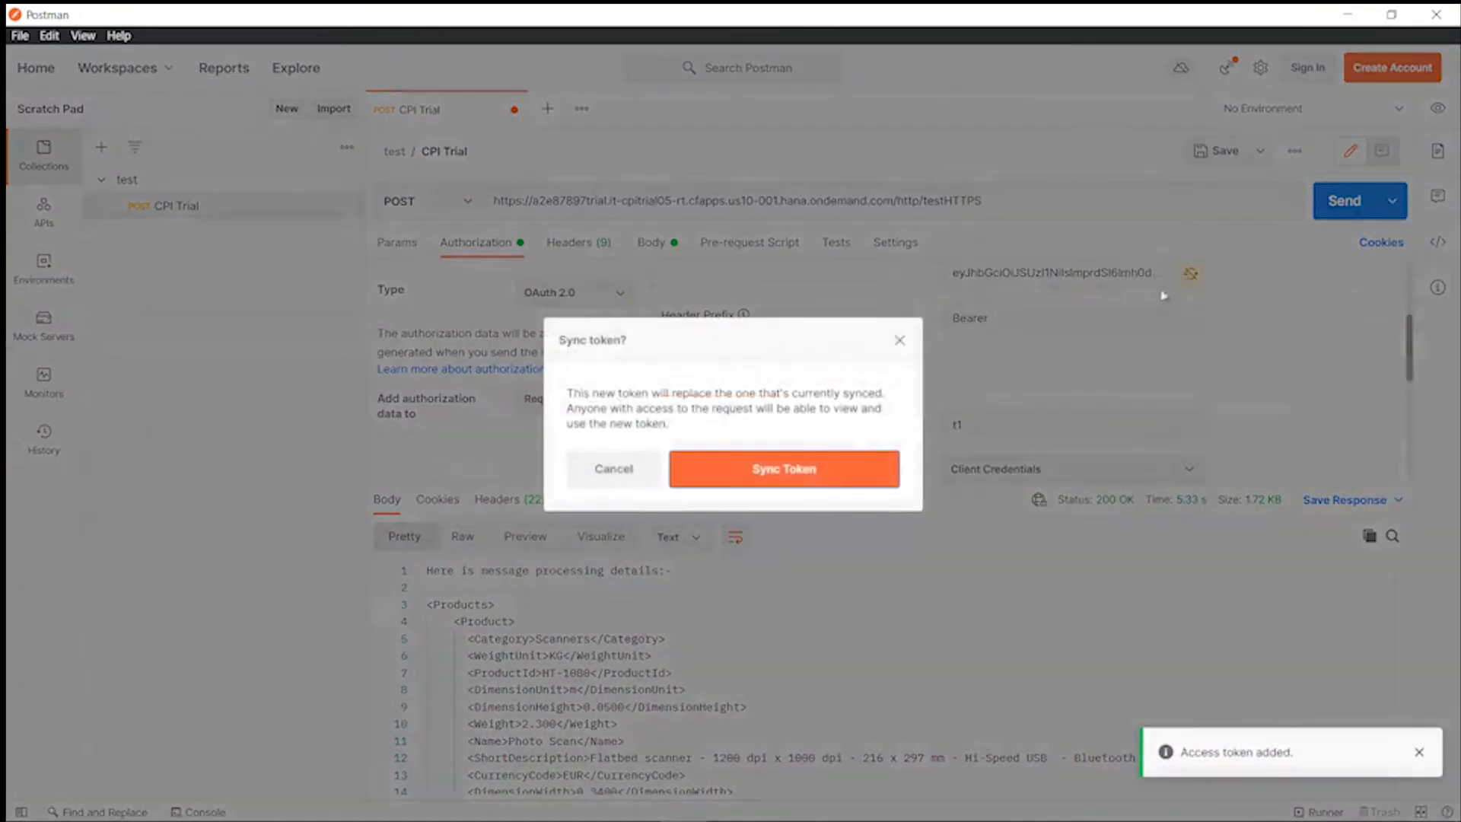
{"action": "left_click", "coordinate": [820, 471]}
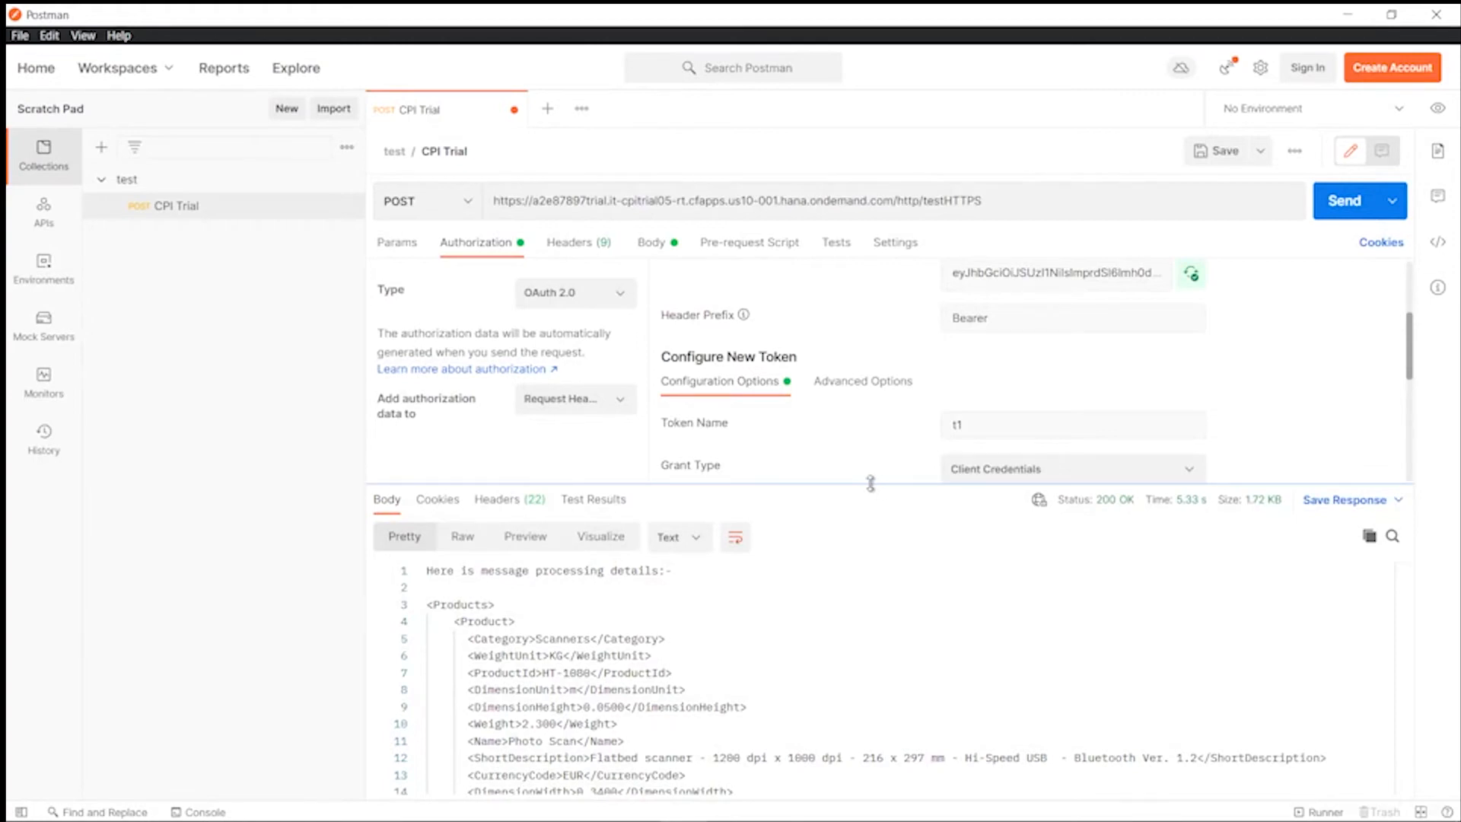
{"action": "left_click_drag", "start_coordinate": [871, 484], "coordinate": [868, 429]}
{"action": "scroll", "coordinate": [868, 424], "scroll_direction": "down", "scroll_amount": 5}
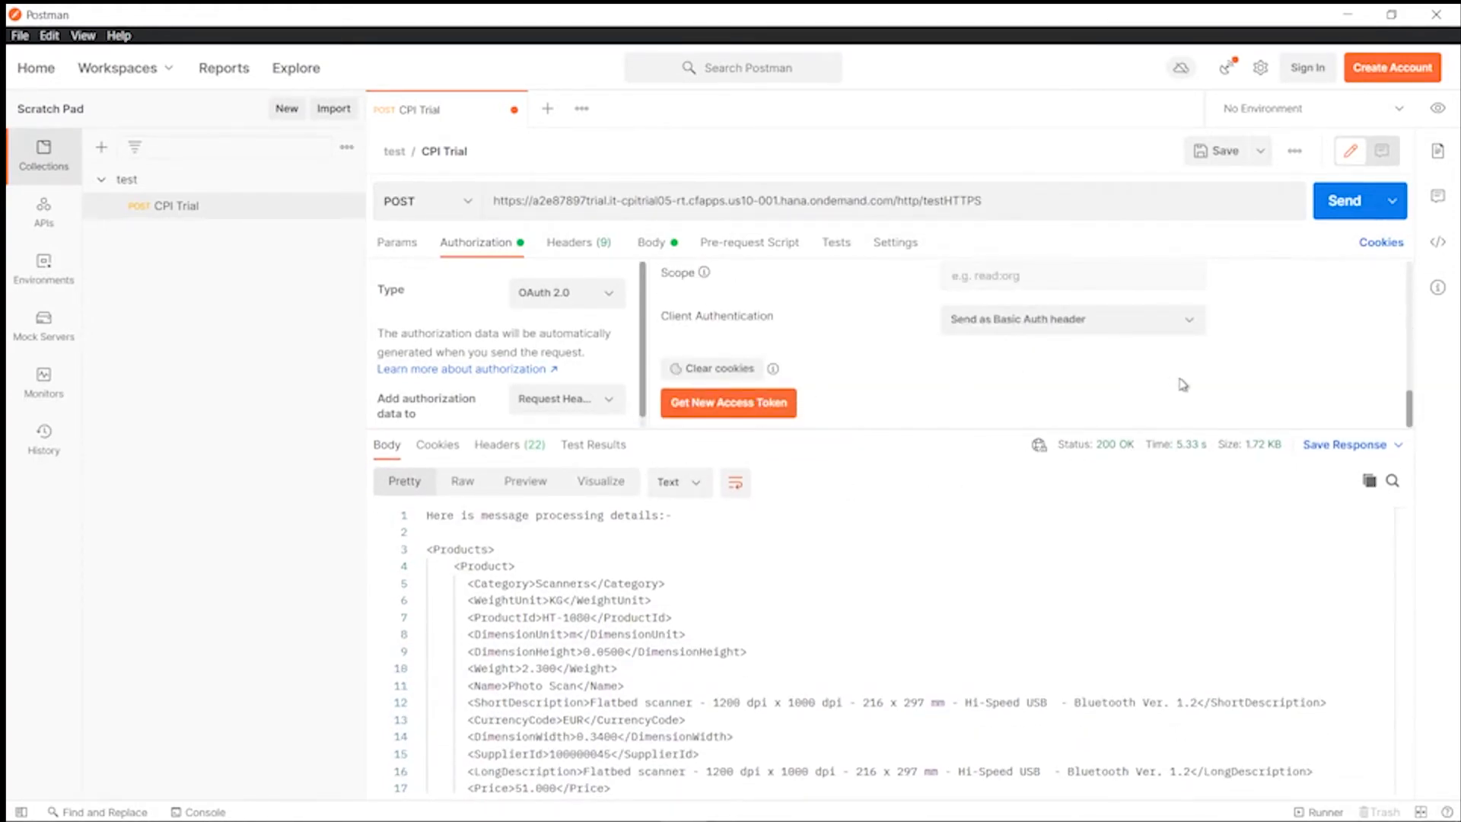
- Change the body's productIdentifier to the invalid HT3234-1080 and send the request
{"action": "left_click", "coordinate": [667, 242]}
{"action": "double_click", "coordinate": [647, 332]}
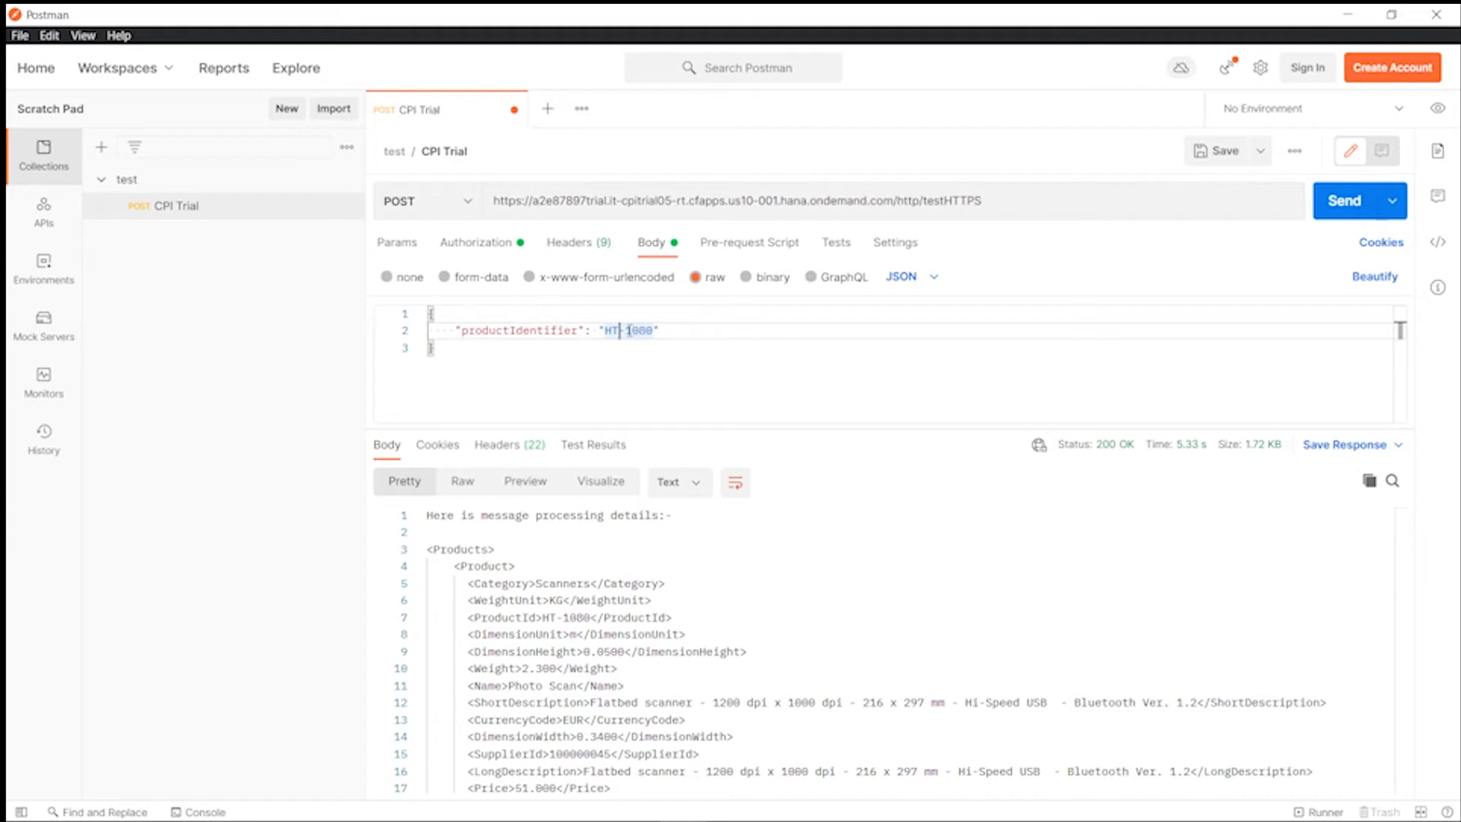
{"action": "type", "text": "3234"}
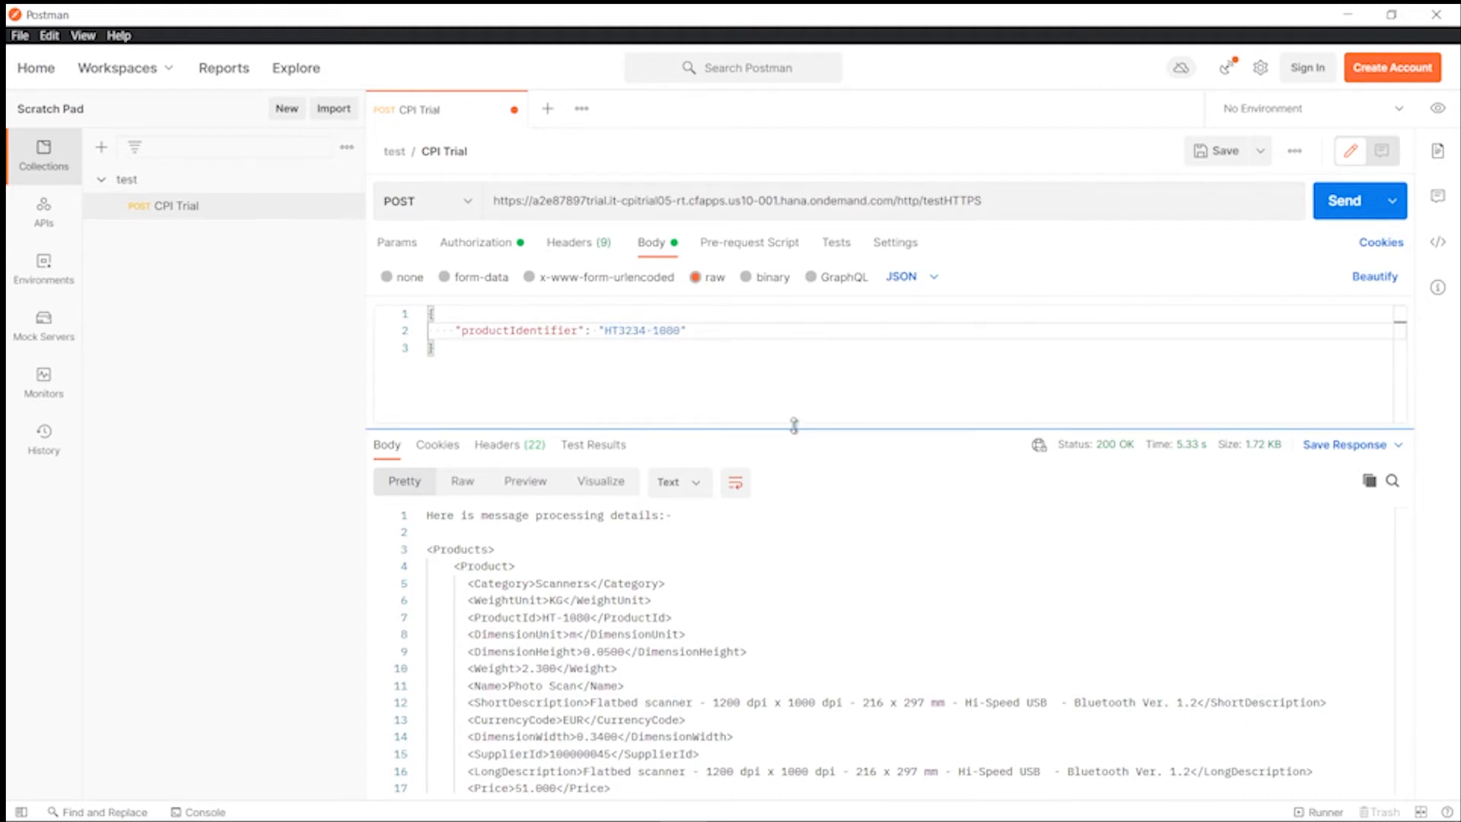
{"action": "left_click_drag", "start_coordinate": [792, 424], "coordinate": [809, 477]}
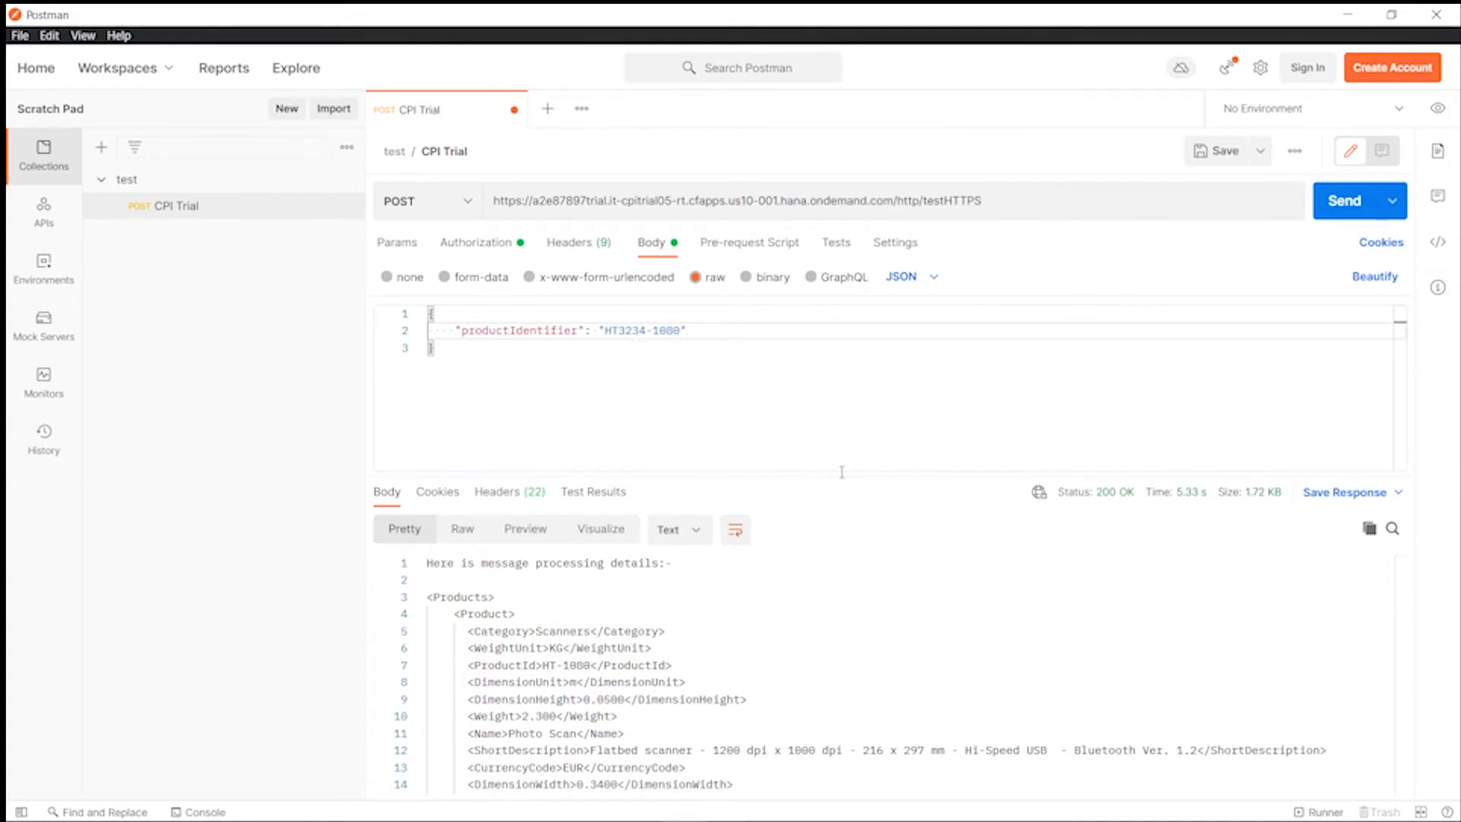
{"action": "left_click_drag", "start_coordinate": [841, 472], "coordinate": [841, 418]}
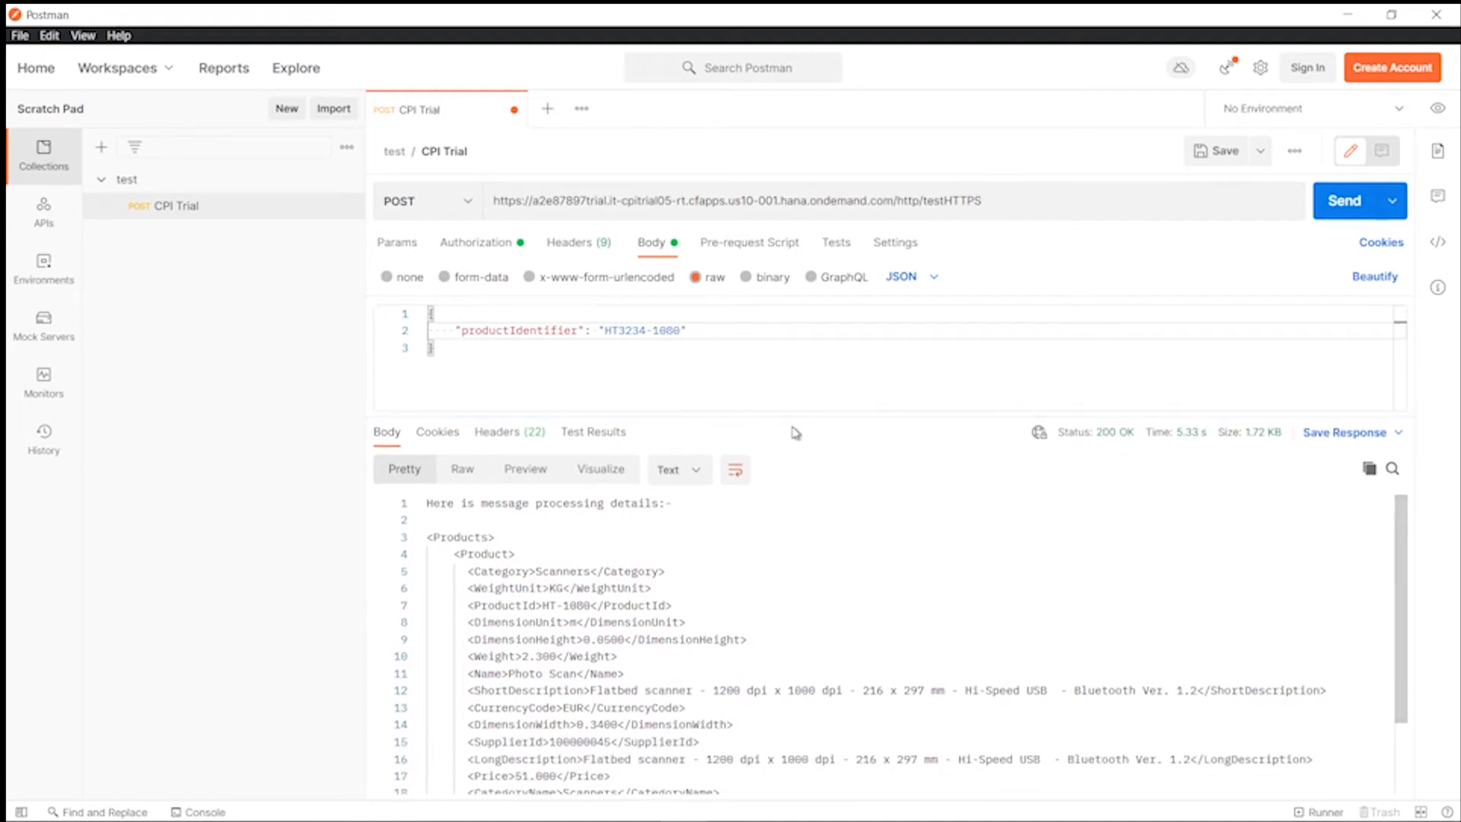
{"action": "left_click", "coordinate": [1346, 217]}
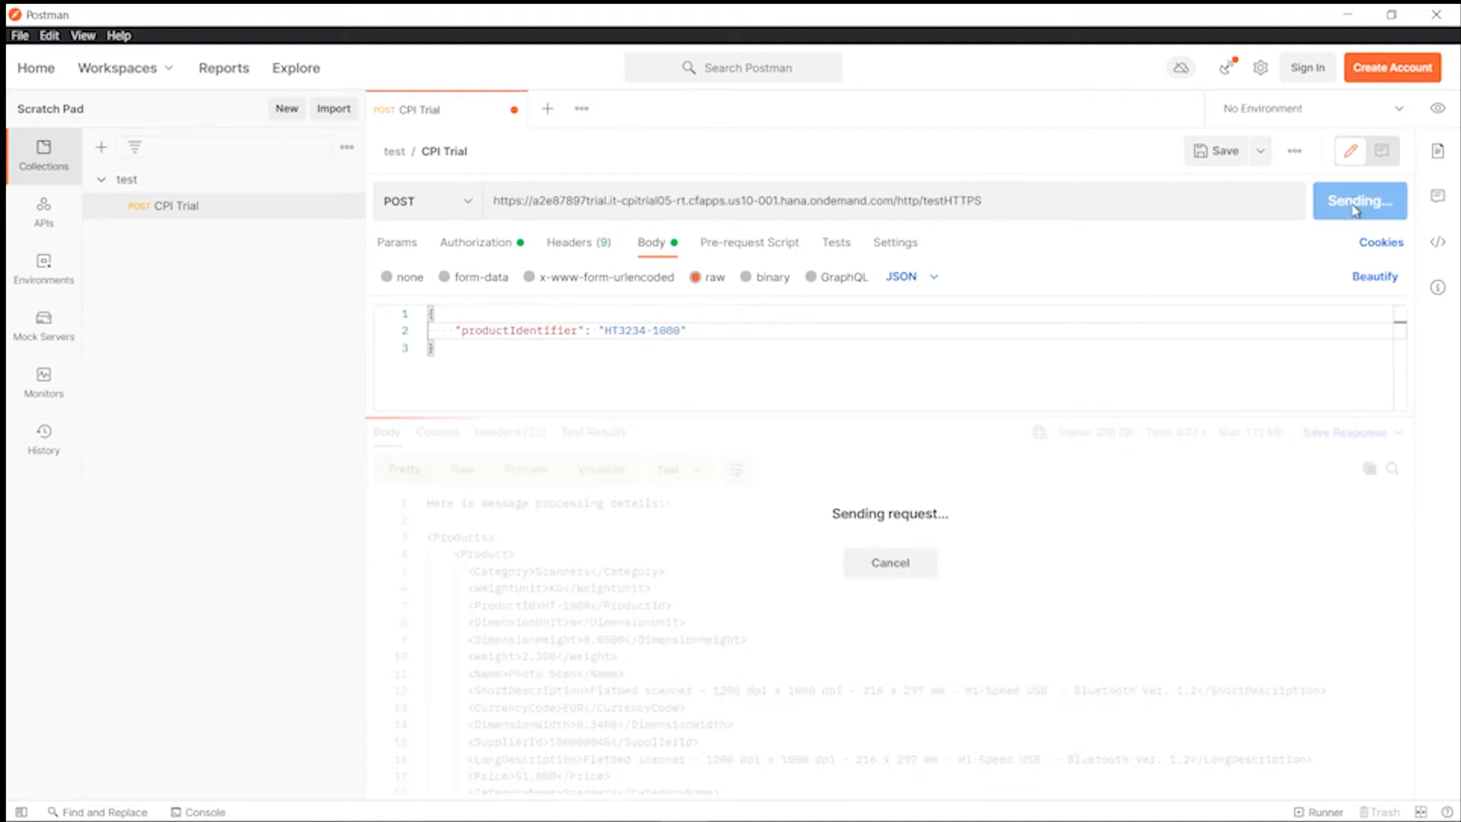
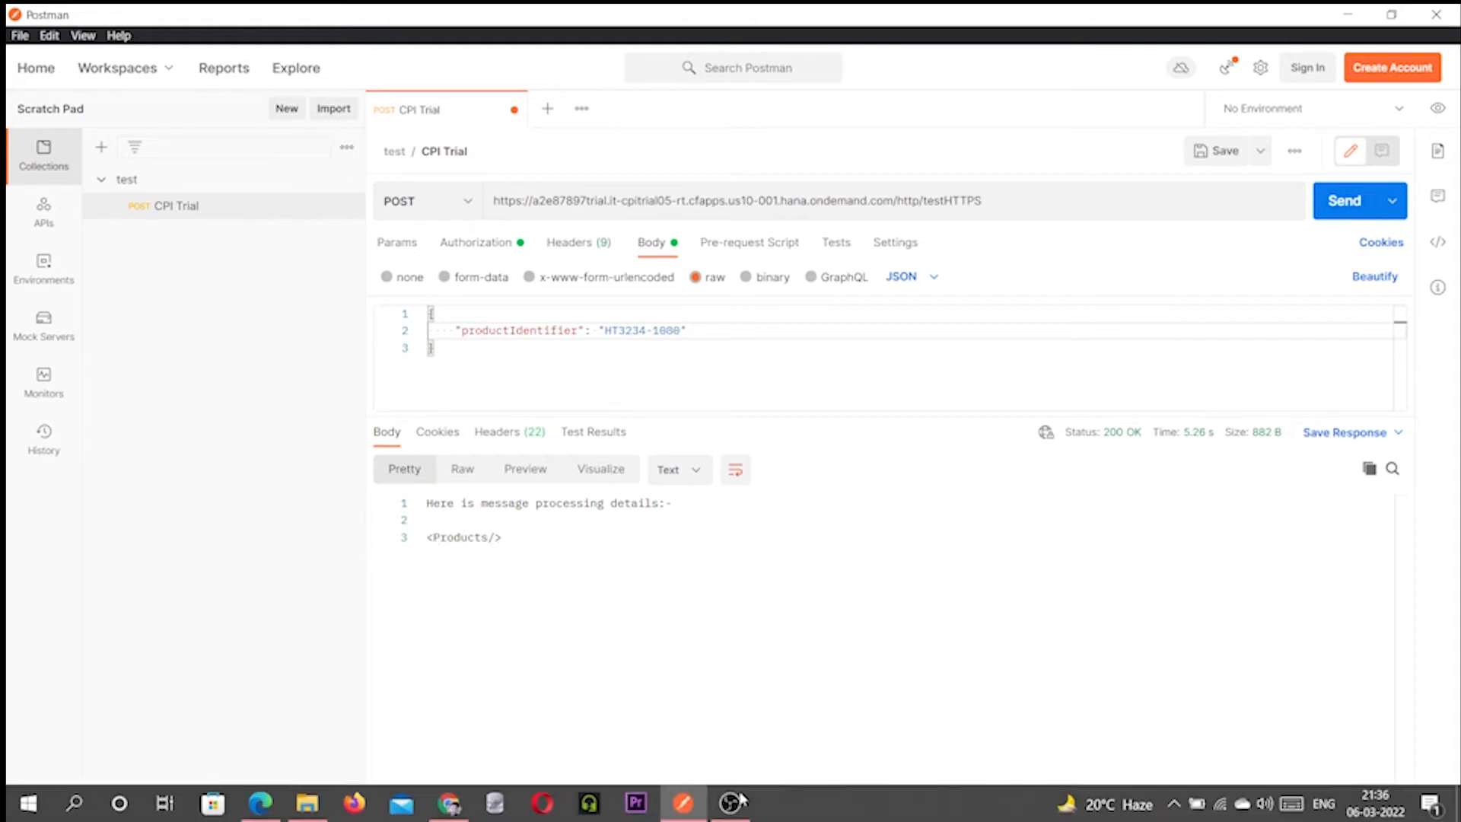
- Switch to Gmail in Chrome to see the CPI iFlow HTTPS email with HT-1080 product details
{"action": "left_click", "coordinate": [449, 808]}
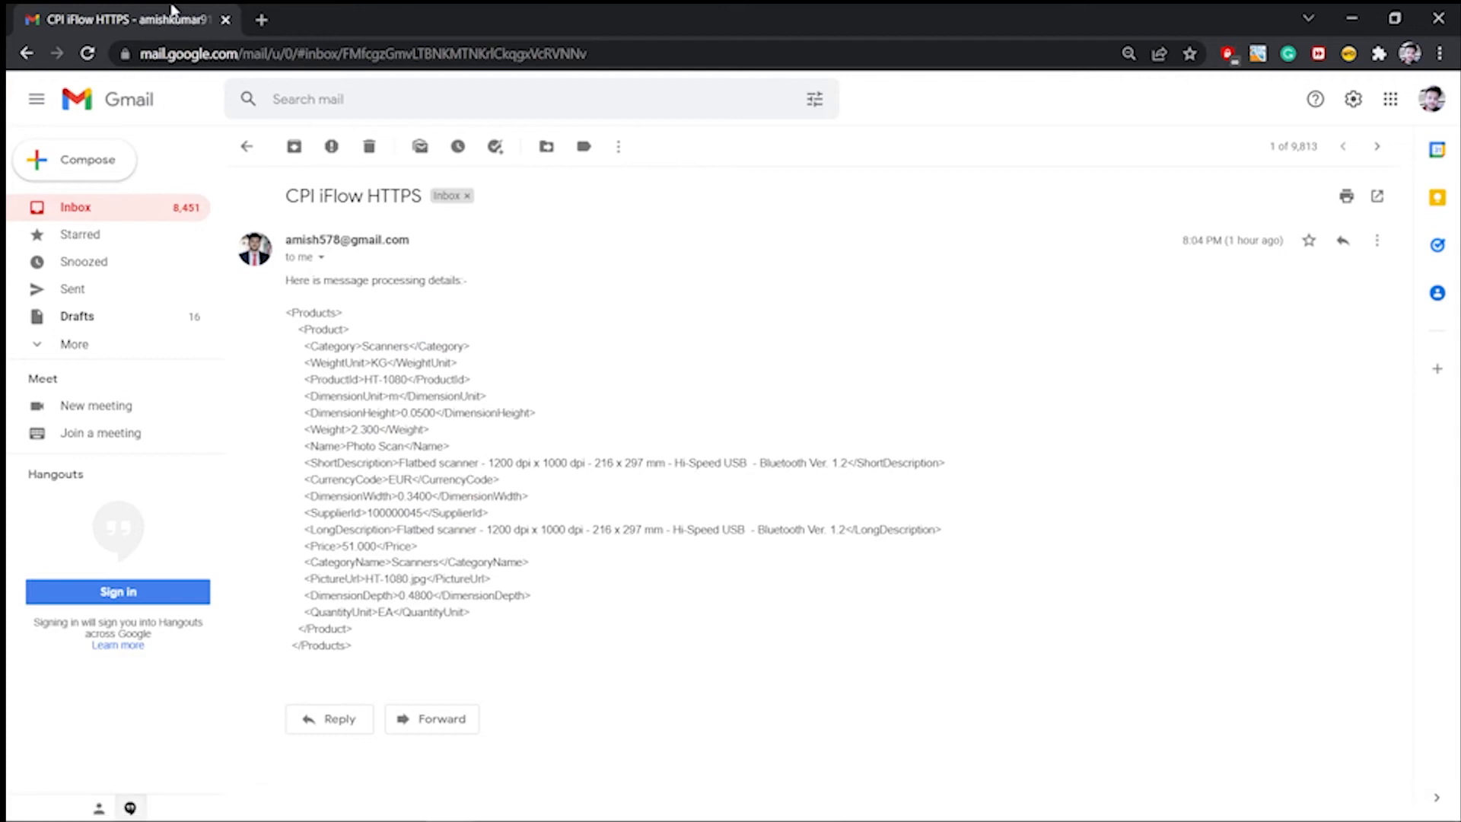
- Reload the Gmail inbox and open the newest CPI iFlow HTTPS email, showing an empty <Products/> result
{"action": "left_click", "coordinate": [22, 56]}
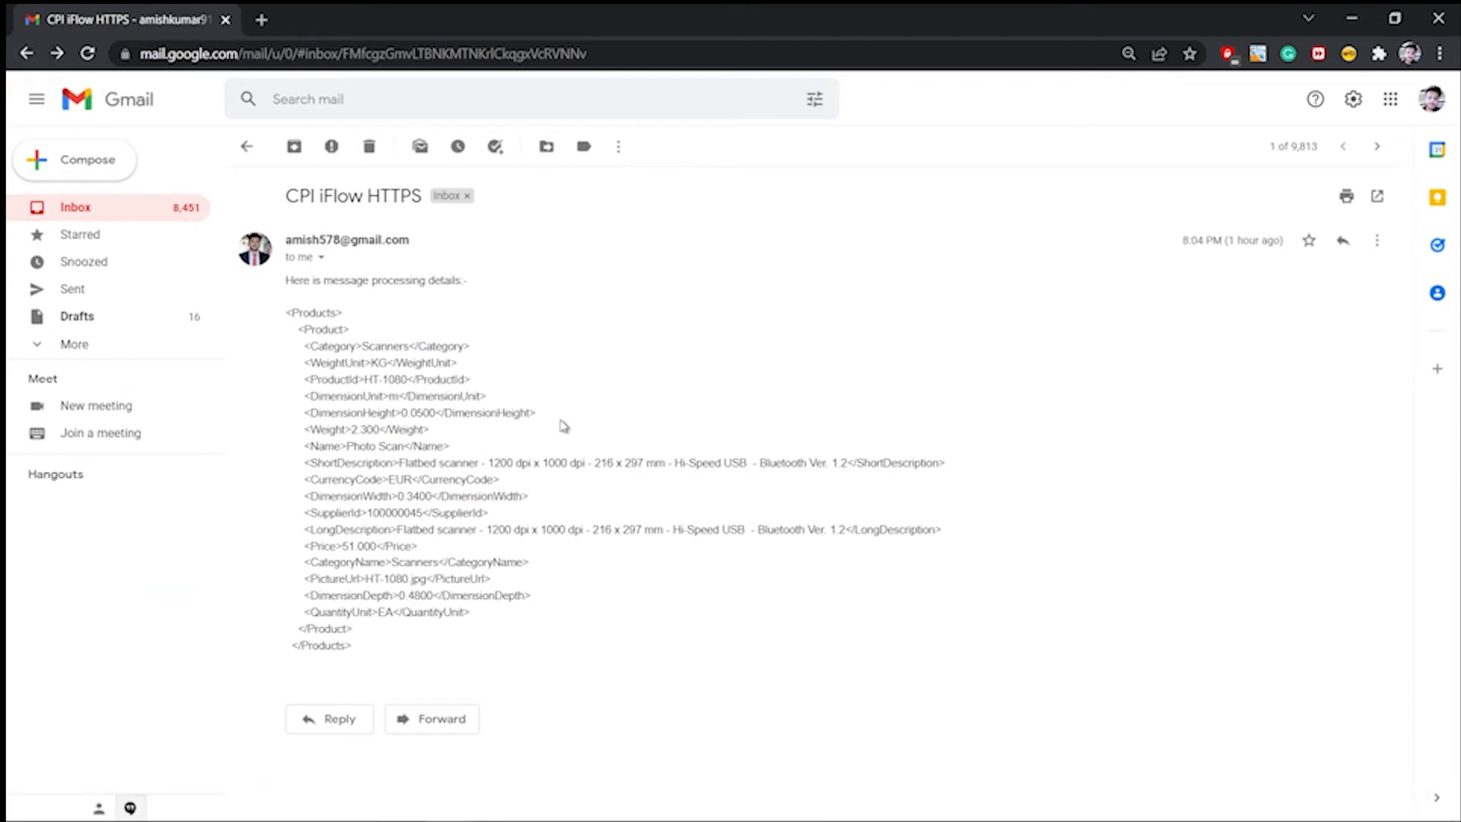
{"action": "left_click", "coordinate": [29, 54]}
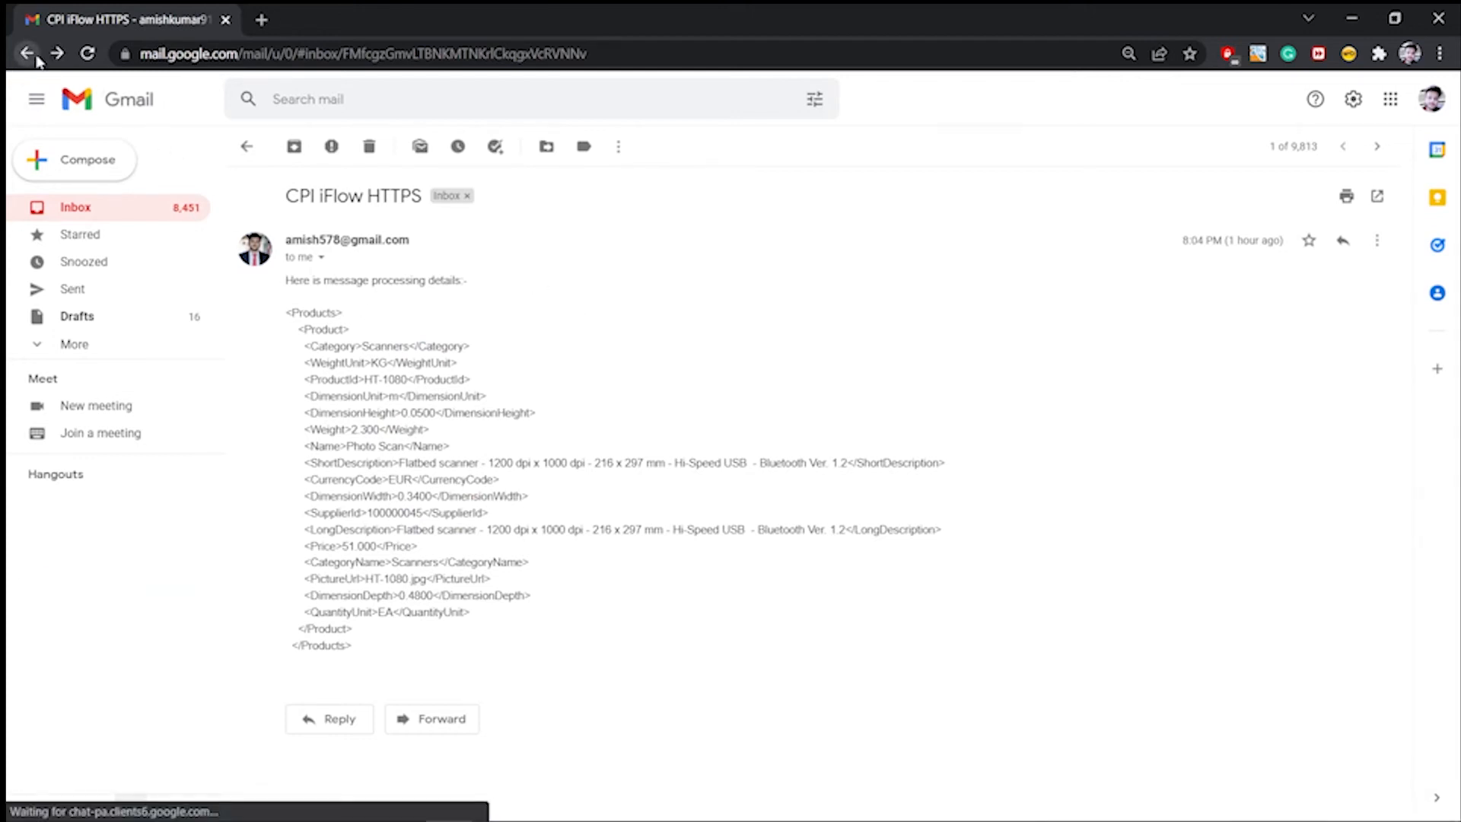
{"action": "left_click", "coordinate": [27, 54]}
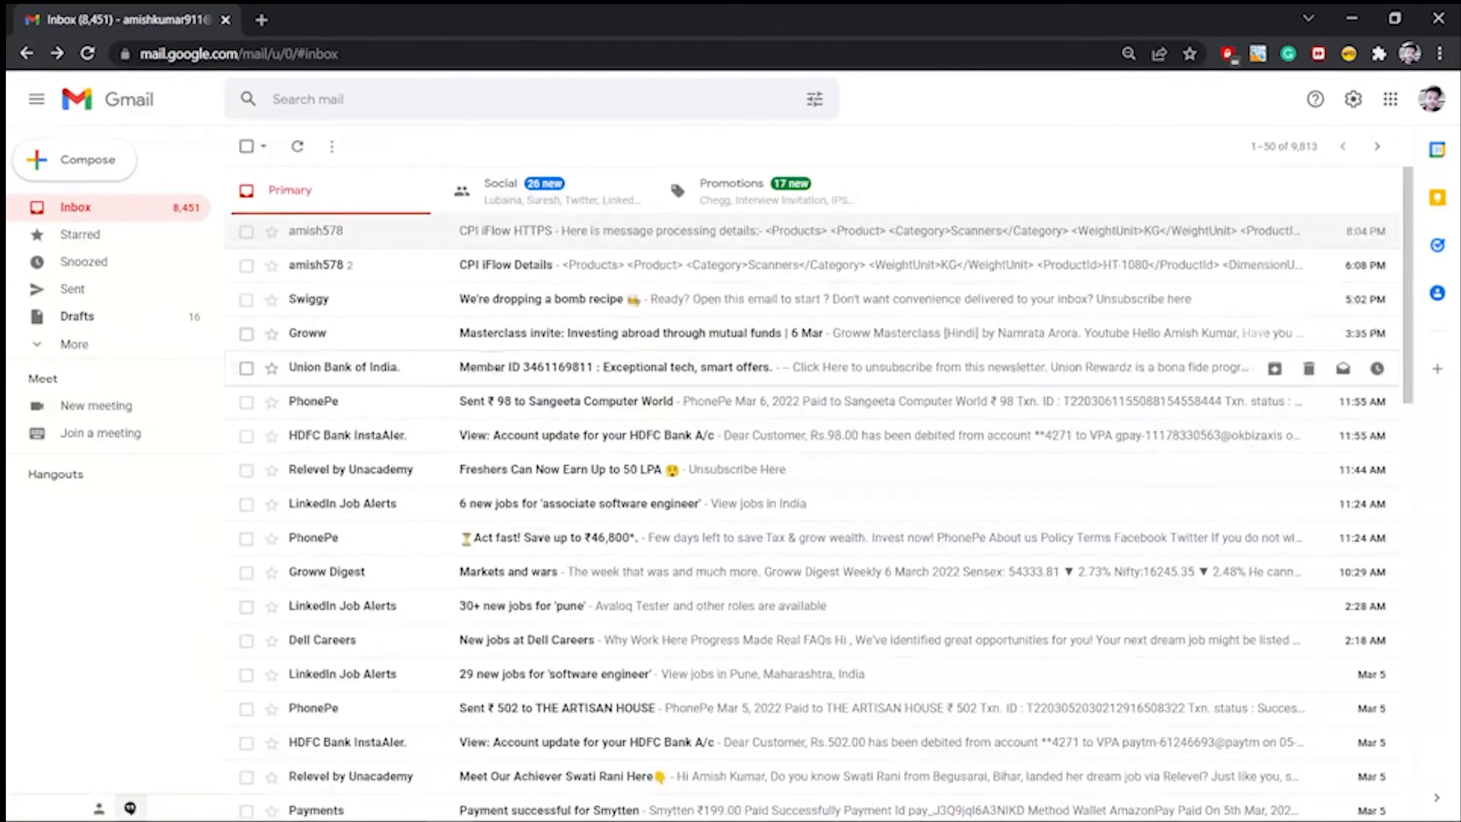
{"action": "left_click", "coordinate": [89, 54]}
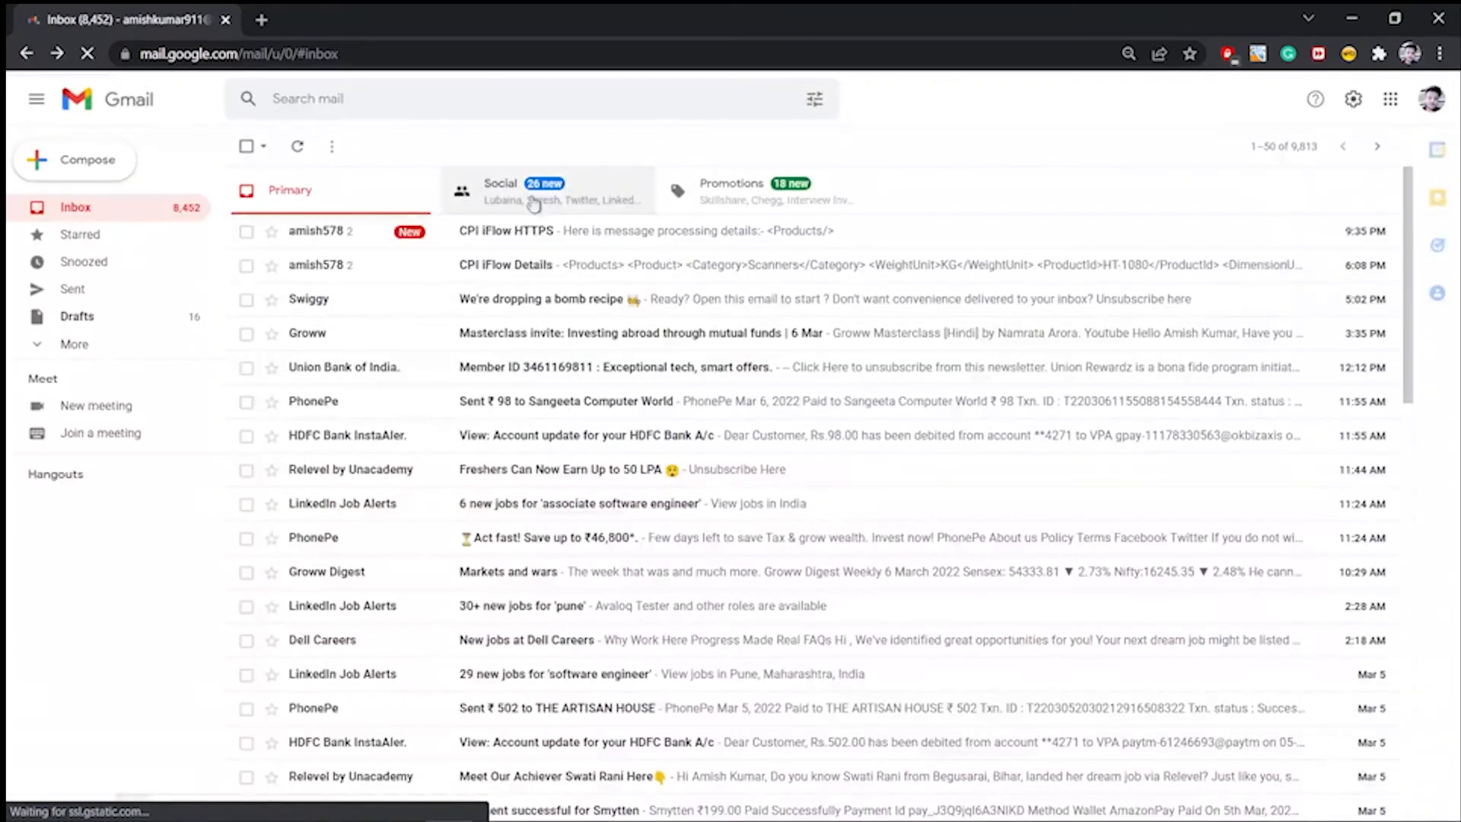
{"action": "left_click", "coordinate": [554, 237]}
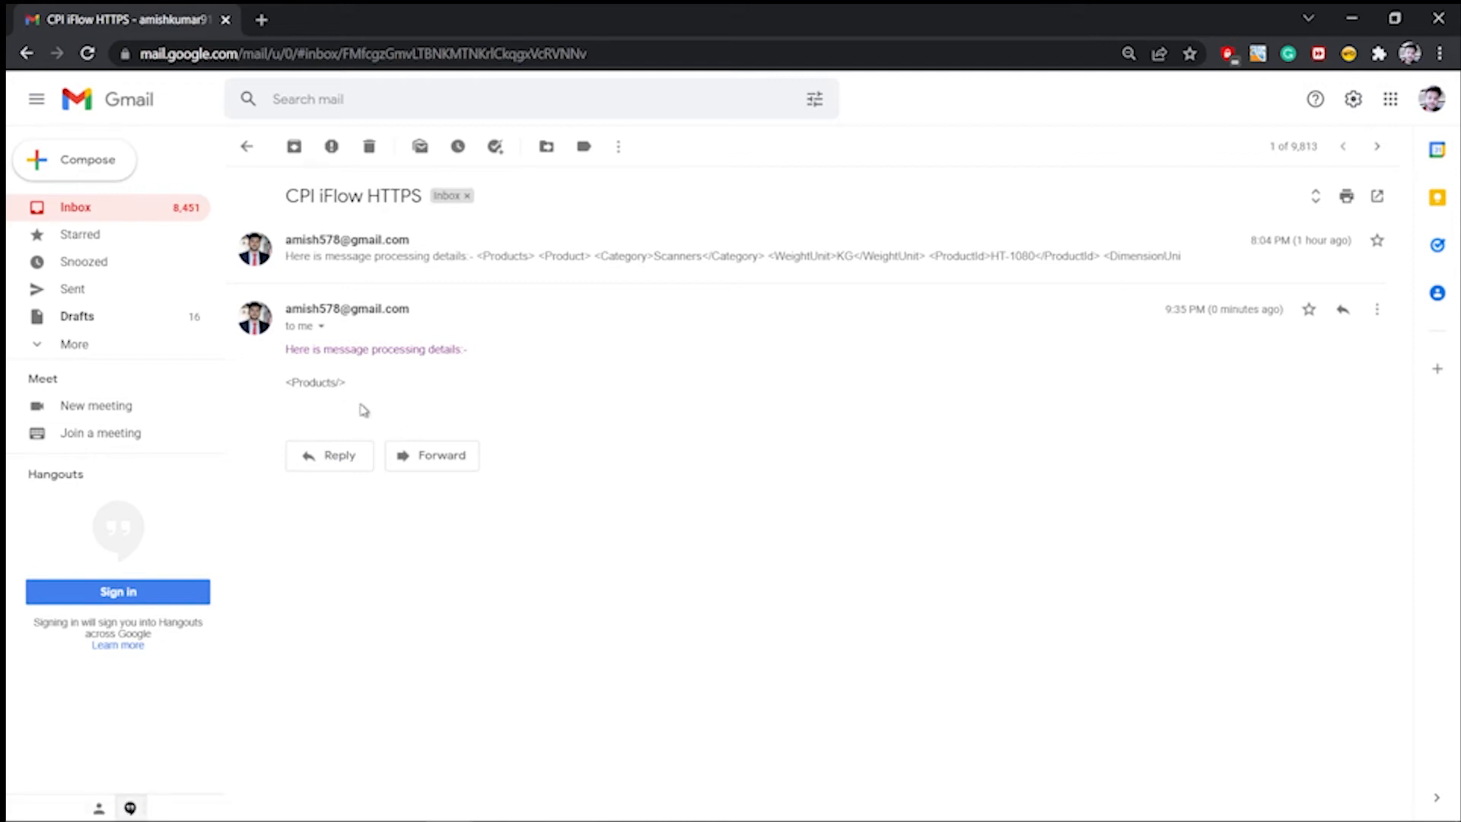
{"action": "left_click_drag", "start_coordinate": [363, 387], "coordinate": [327, 384]}
{"action": "mouse_move", "coordinate": [487, 793]}
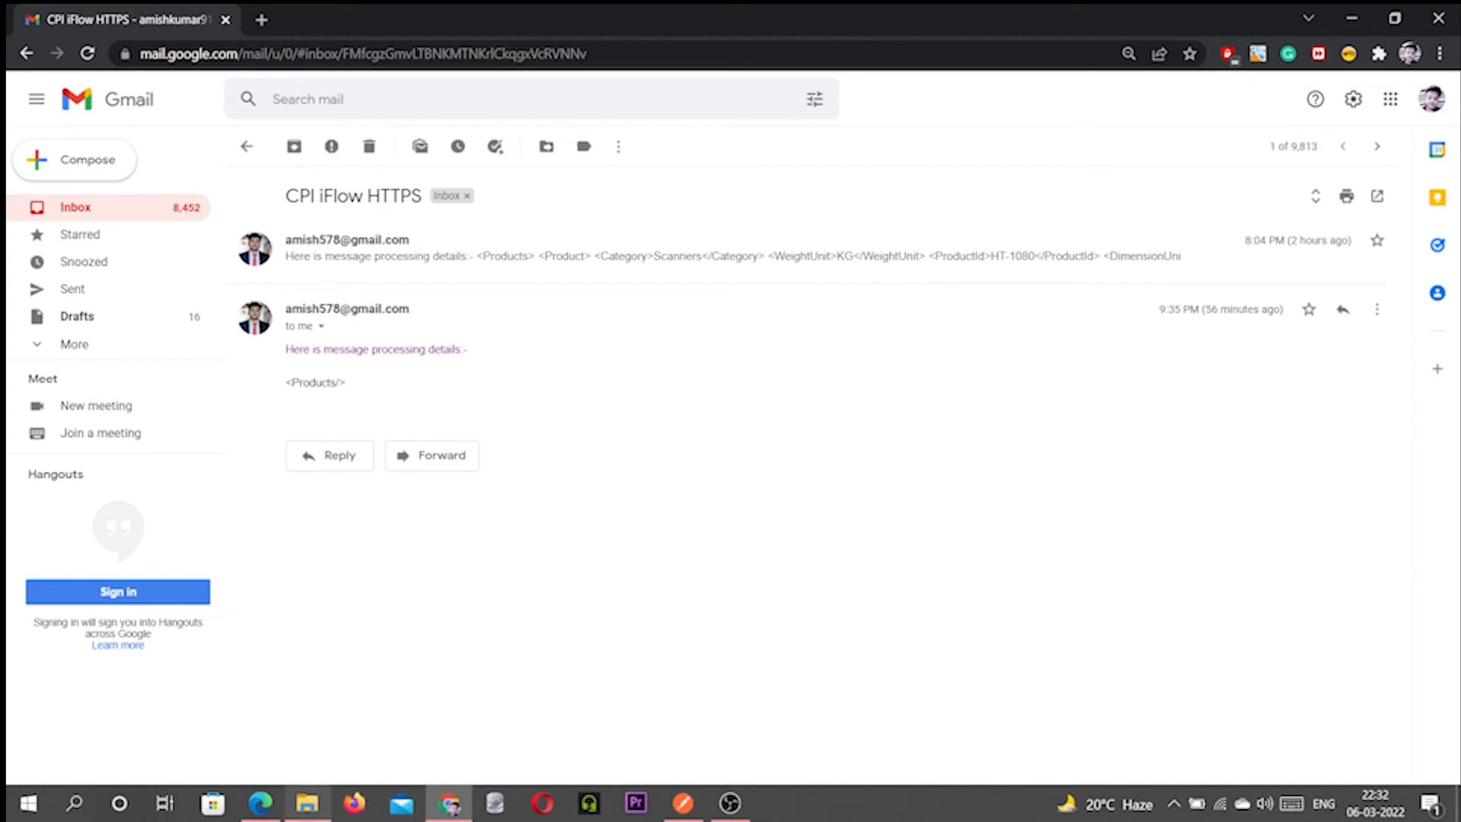
{"action": "left_click", "coordinate": [268, 807]}
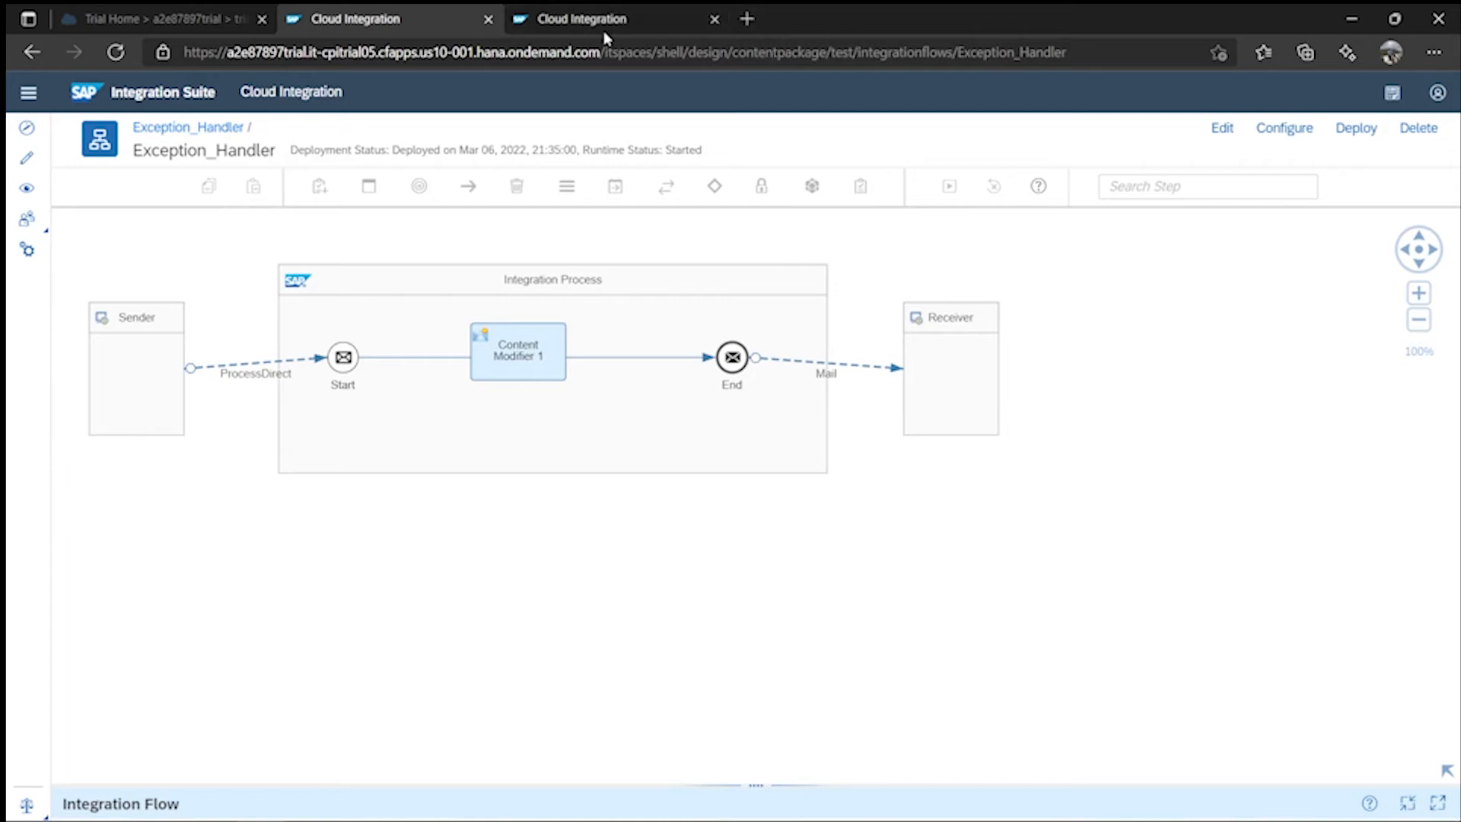
- List all deployed integration content and set Exception_Handler's log level to Trace
{"action": "left_click", "coordinate": [29, 196]}
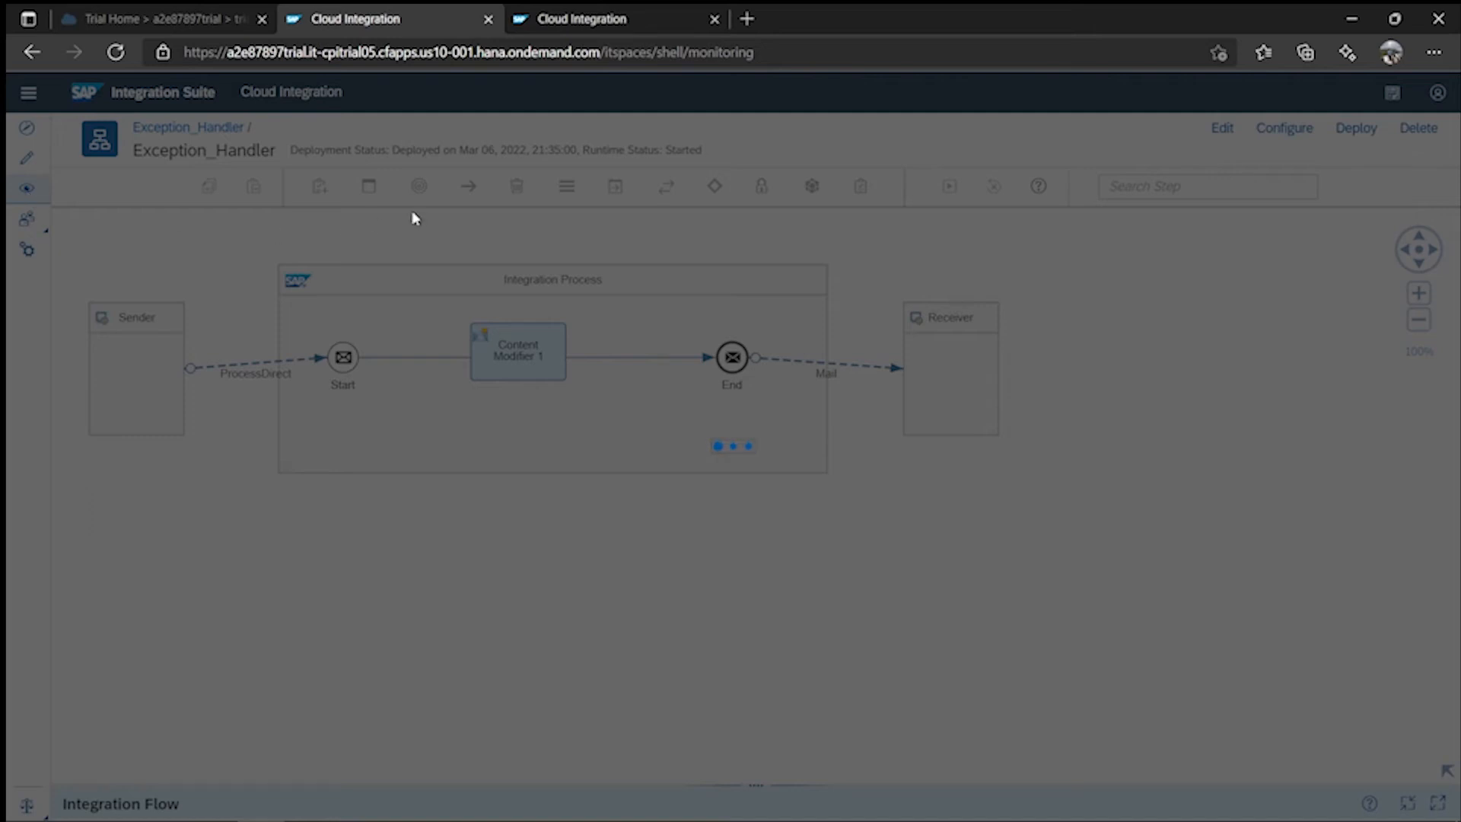
{"action": "left_click", "coordinate": [27, 188]}
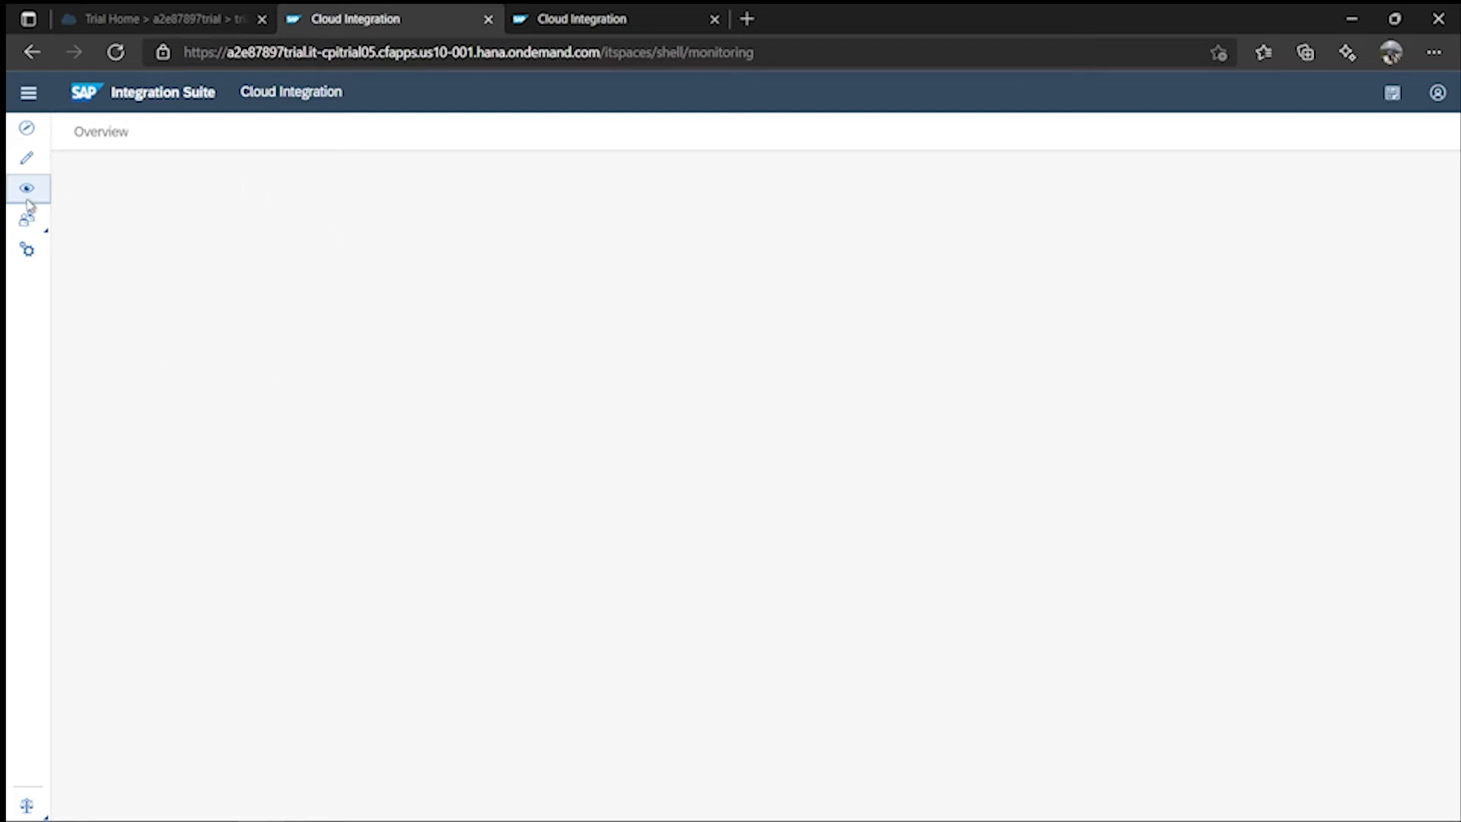
{"action": "left_click", "coordinate": [21, 97]}
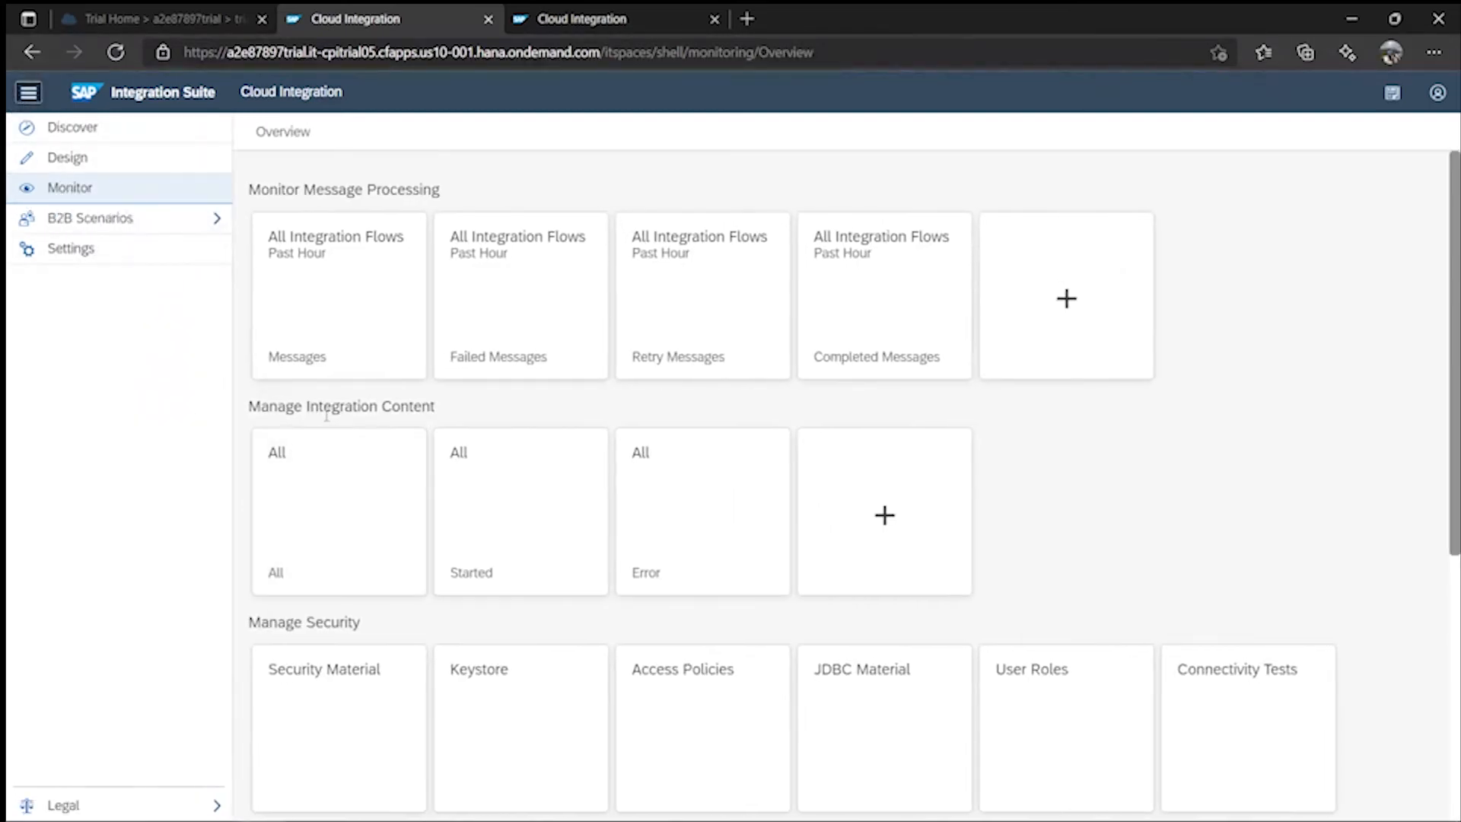
{"action": "left_click", "coordinate": [363, 512]}
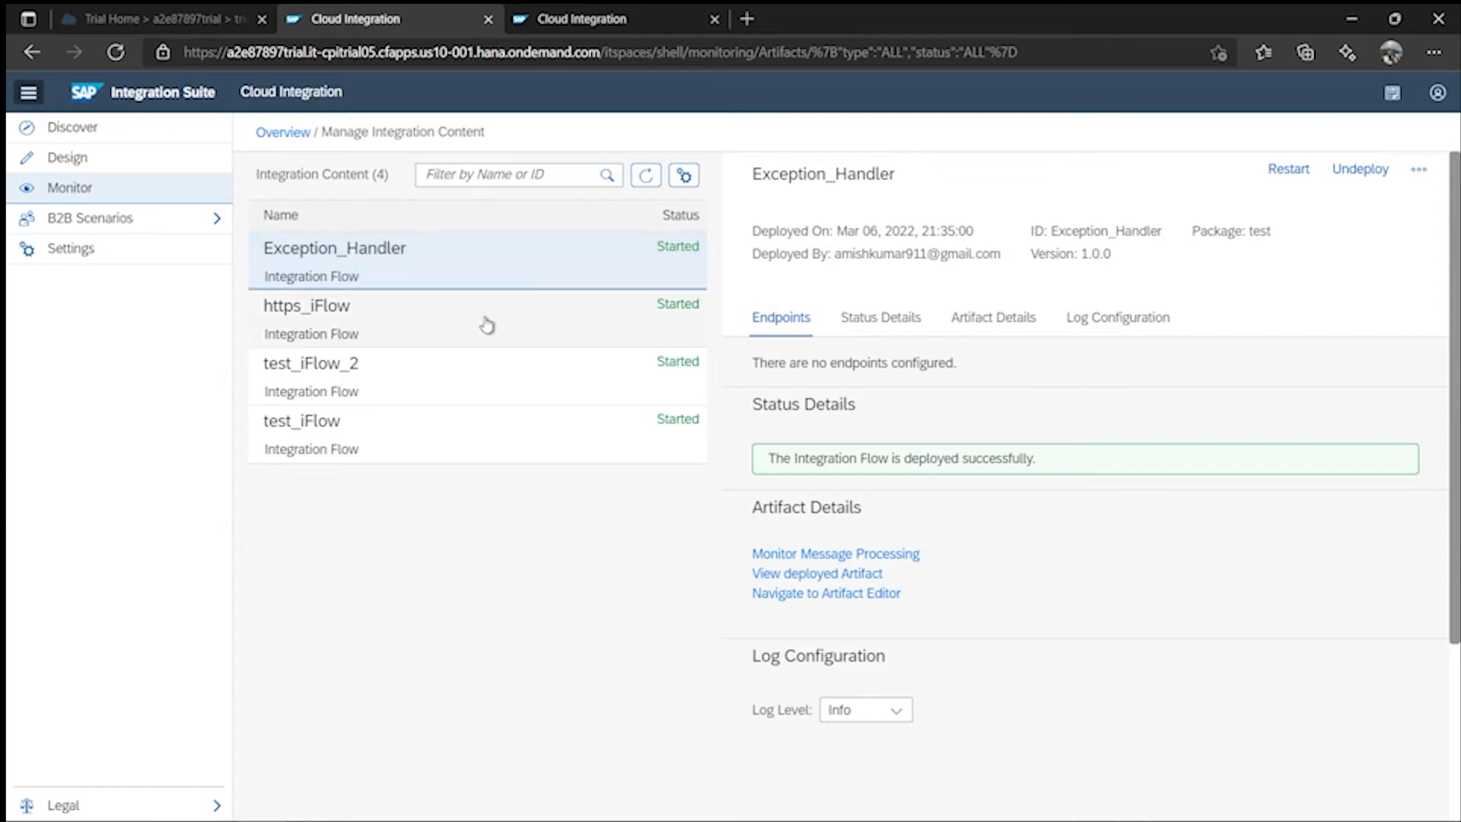
{"action": "left_click", "coordinate": [896, 710]}
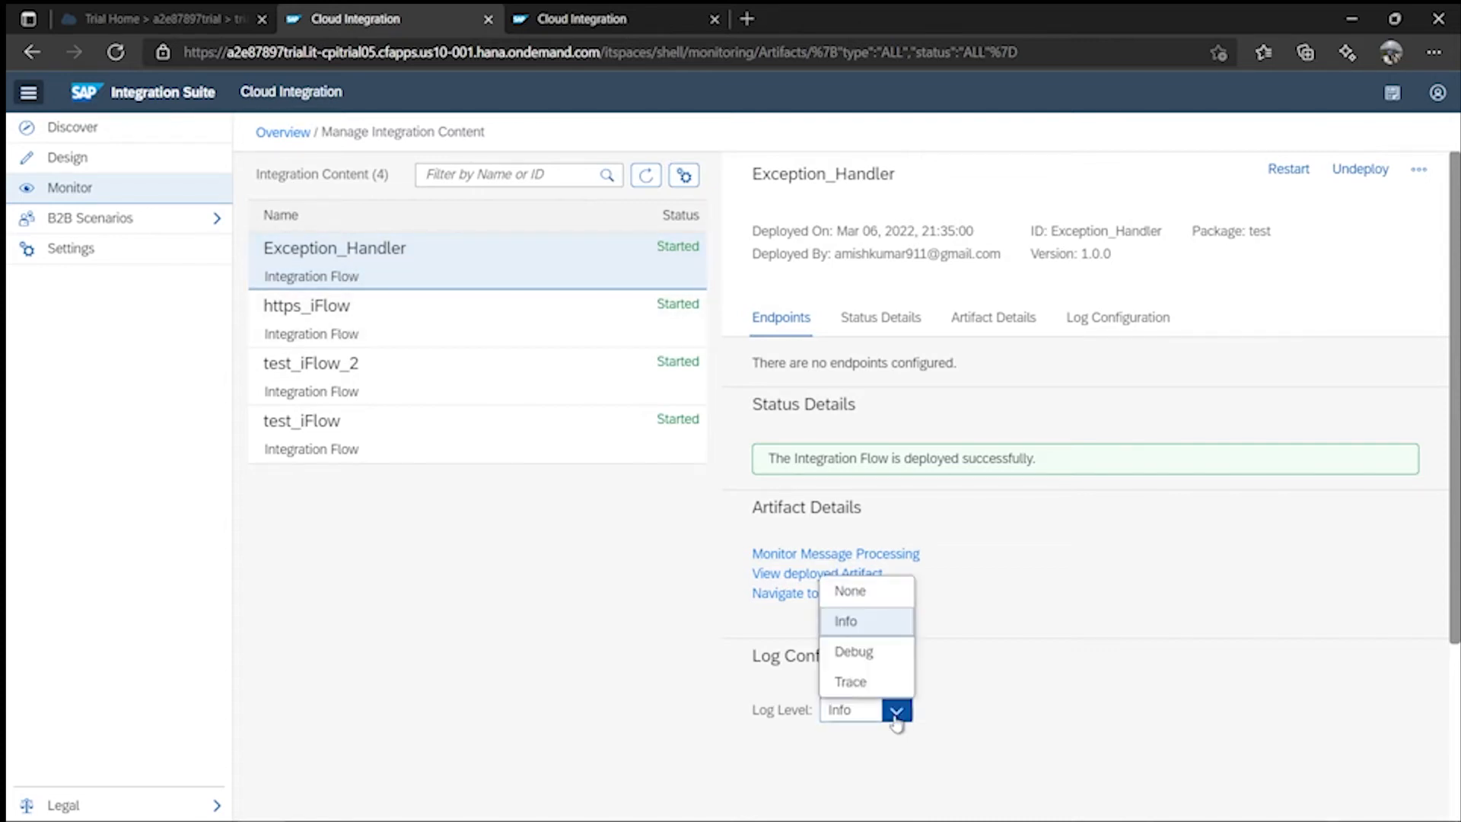
{"action": "left_click", "coordinate": [849, 683]}
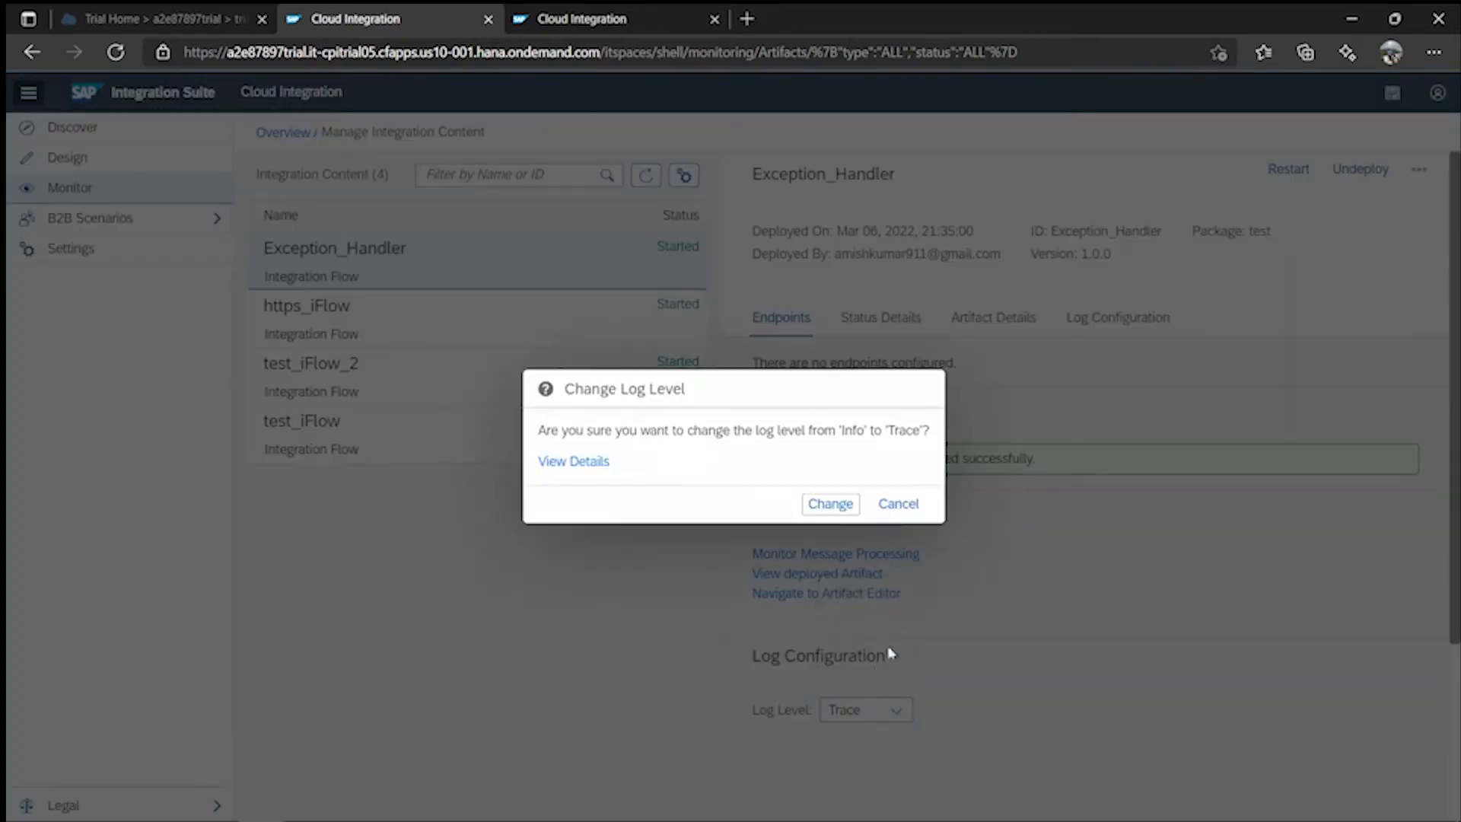
{"action": "left_click", "coordinate": [829, 502]}
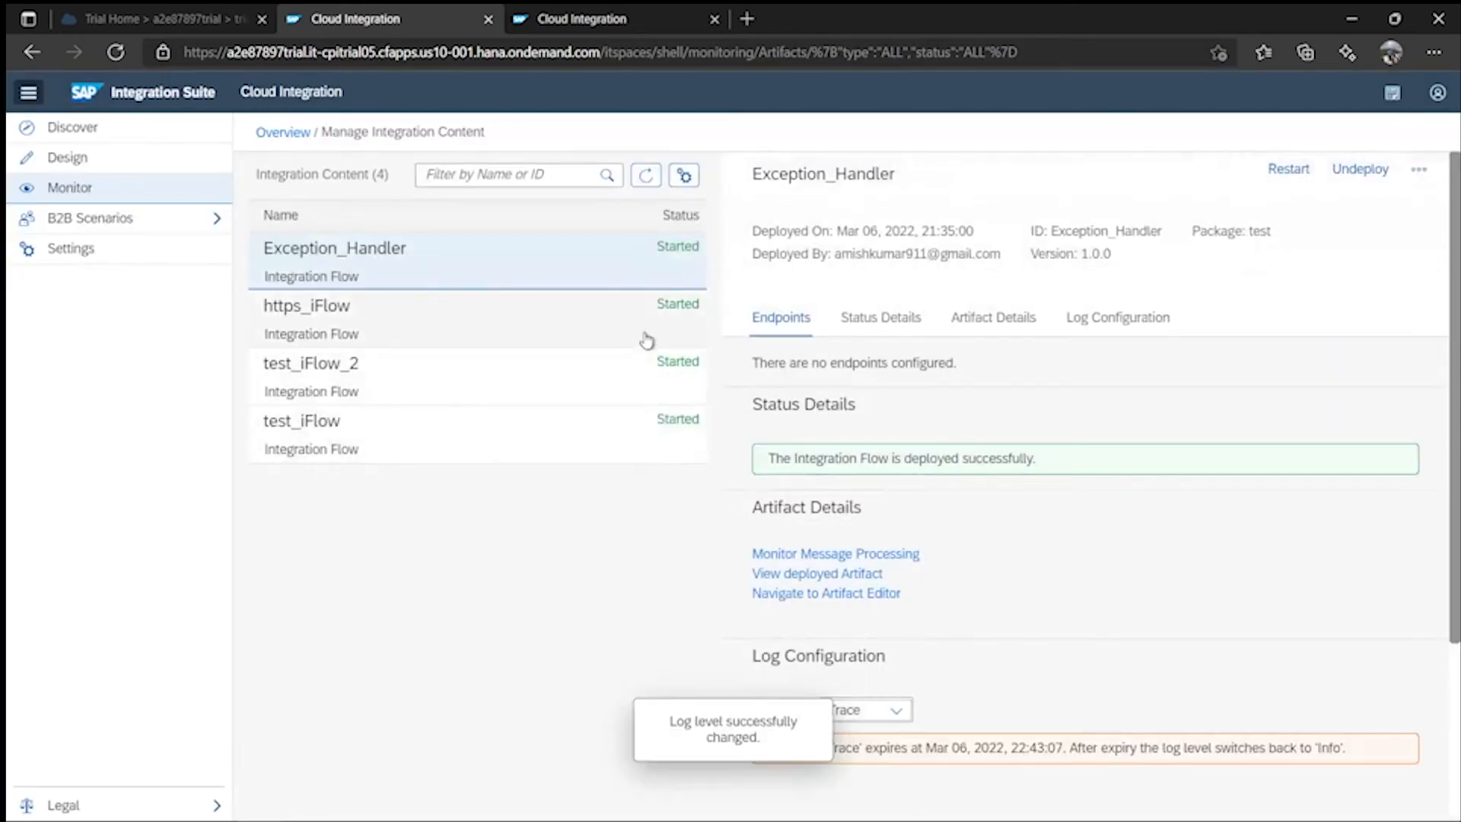
- Set https_iFlow's log level to Trace as well
{"action": "left_click", "coordinate": [646, 336]}
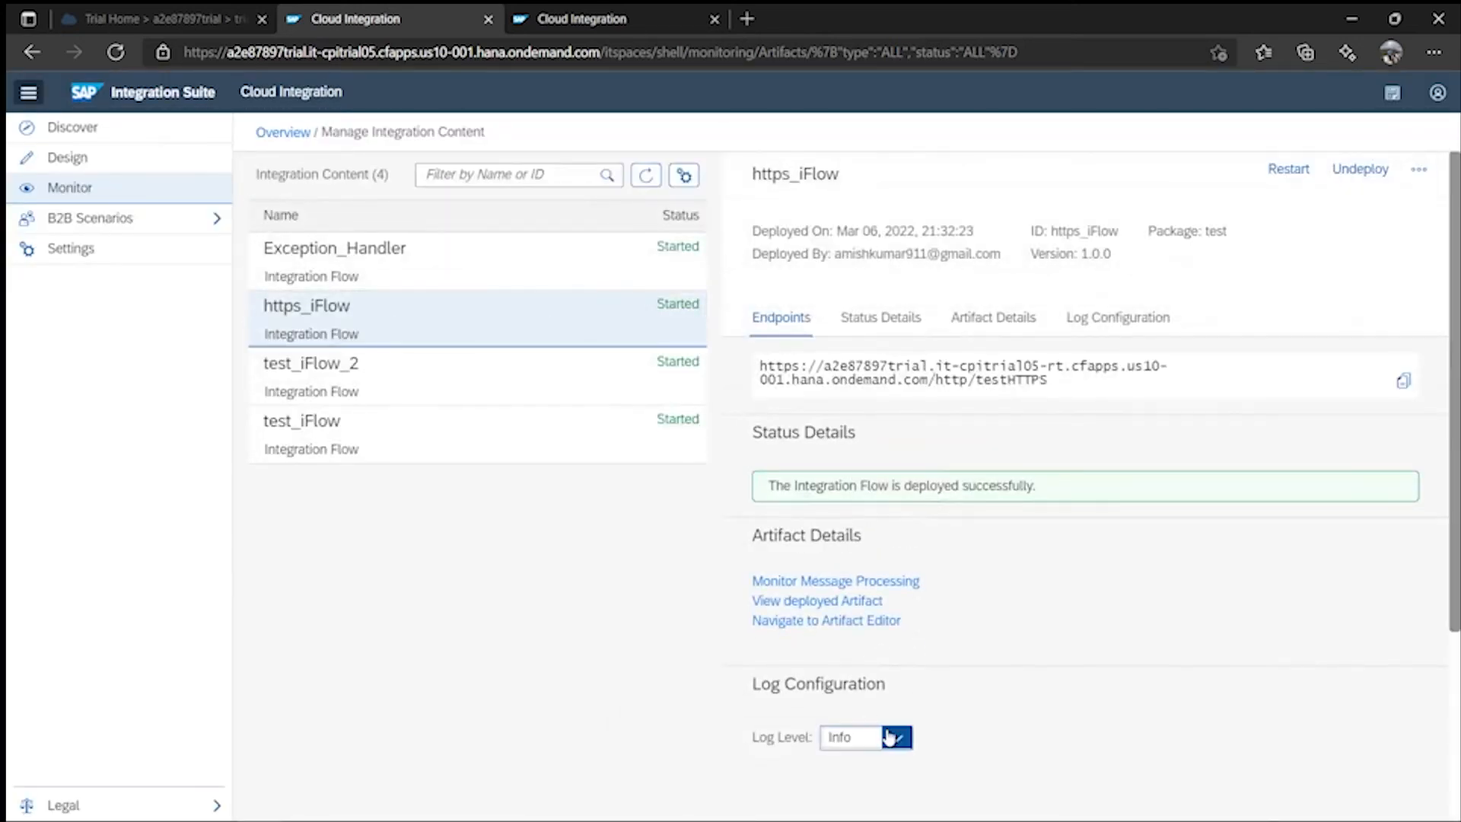
{"action": "left_click", "coordinate": [896, 737]}
{"action": "left_click", "coordinate": [850, 710]}
{"action": "left_click", "coordinate": [829, 502]}
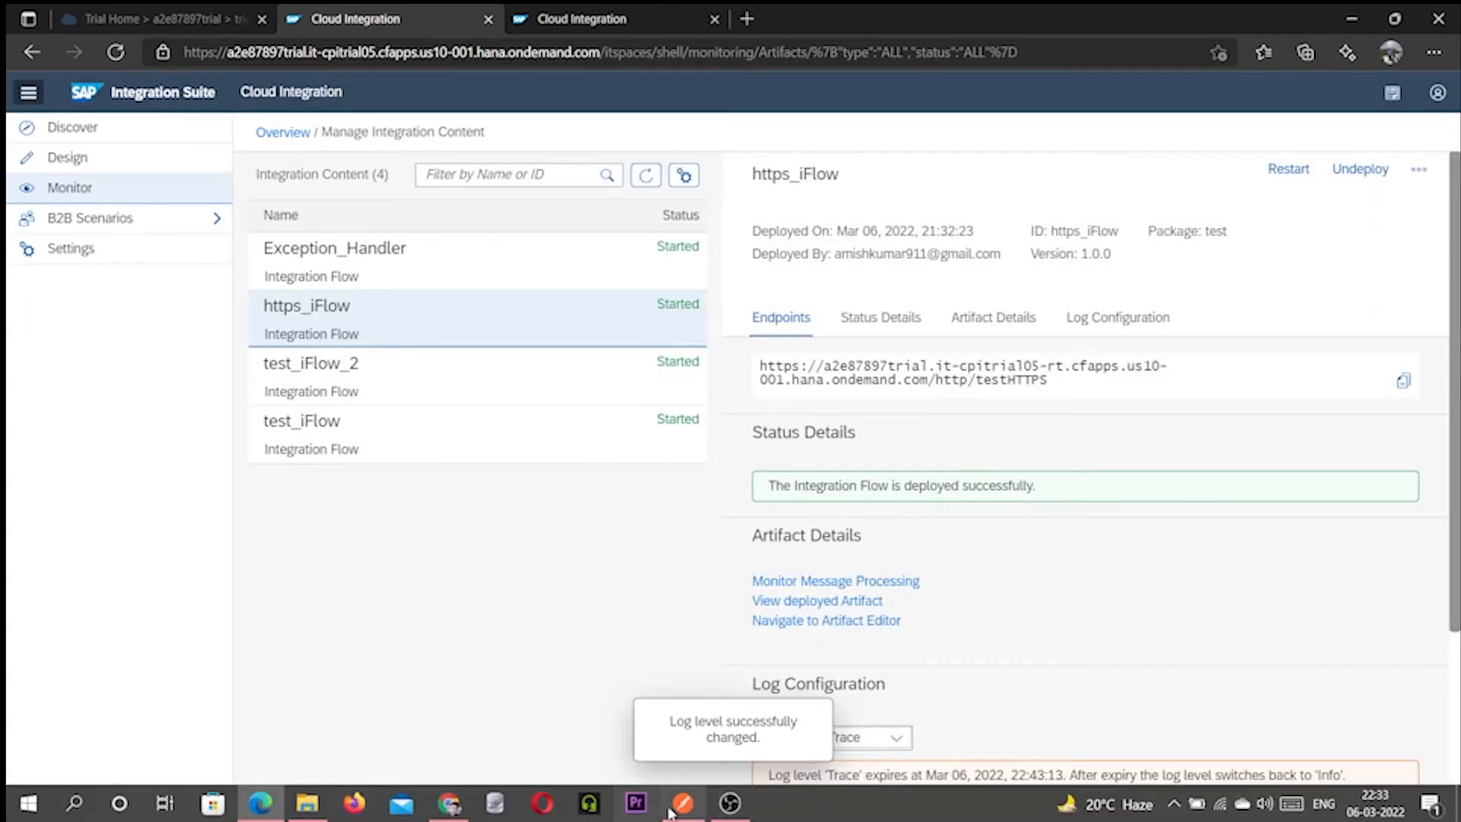
{"action": "left_click", "coordinate": [683, 812]}
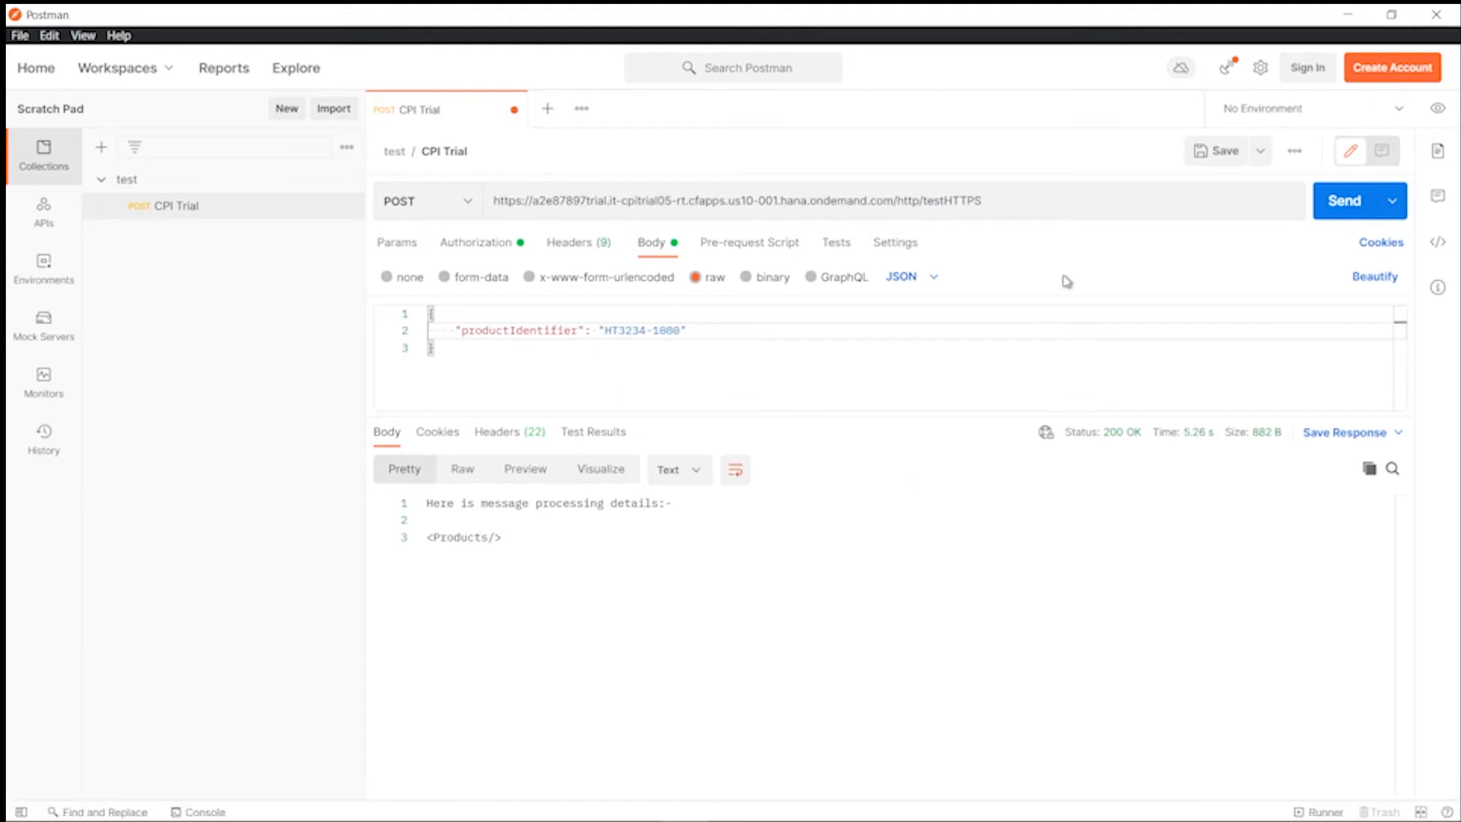
- Resend the CPI Trial POST request, getting 200 OK with an empty <Products/> body
{"action": "left_click", "coordinate": [1341, 200]}
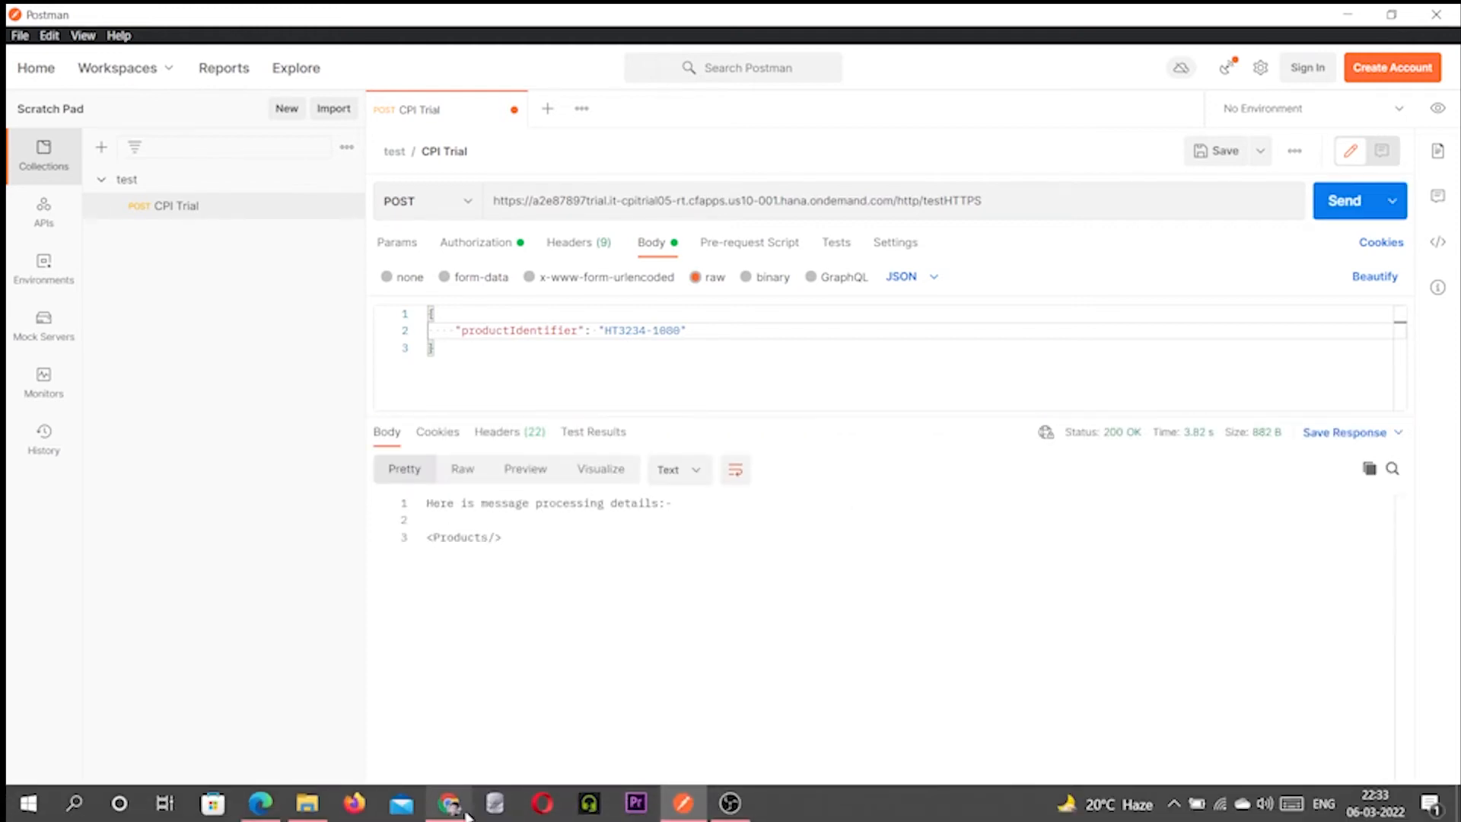
- Open the trace of the newest https_iFlow message from the past hour's integration flow messages
{"action": "left_click", "coordinate": [260, 803]}
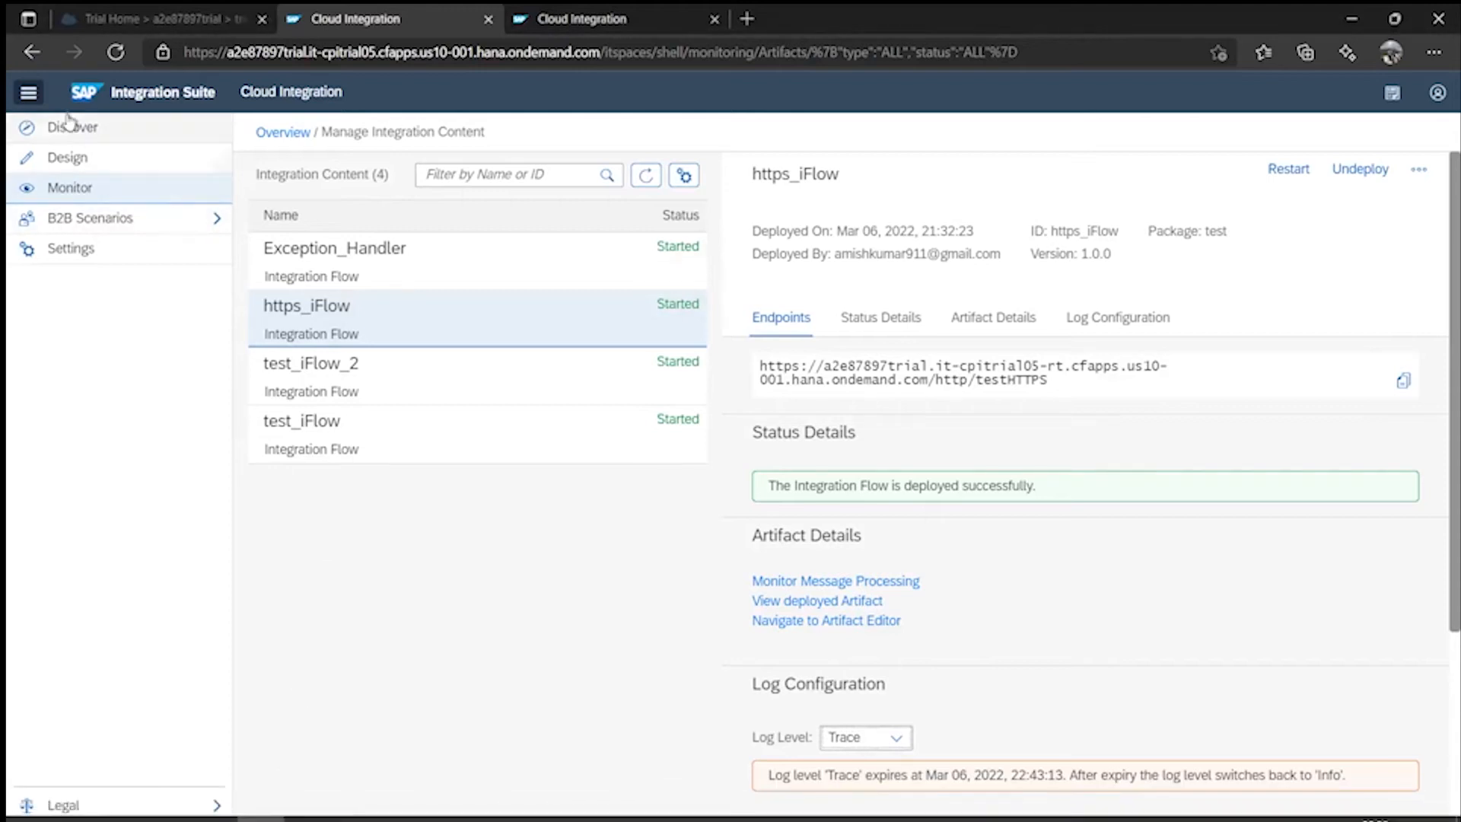
{"action": "left_click", "coordinate": [79, 194]}
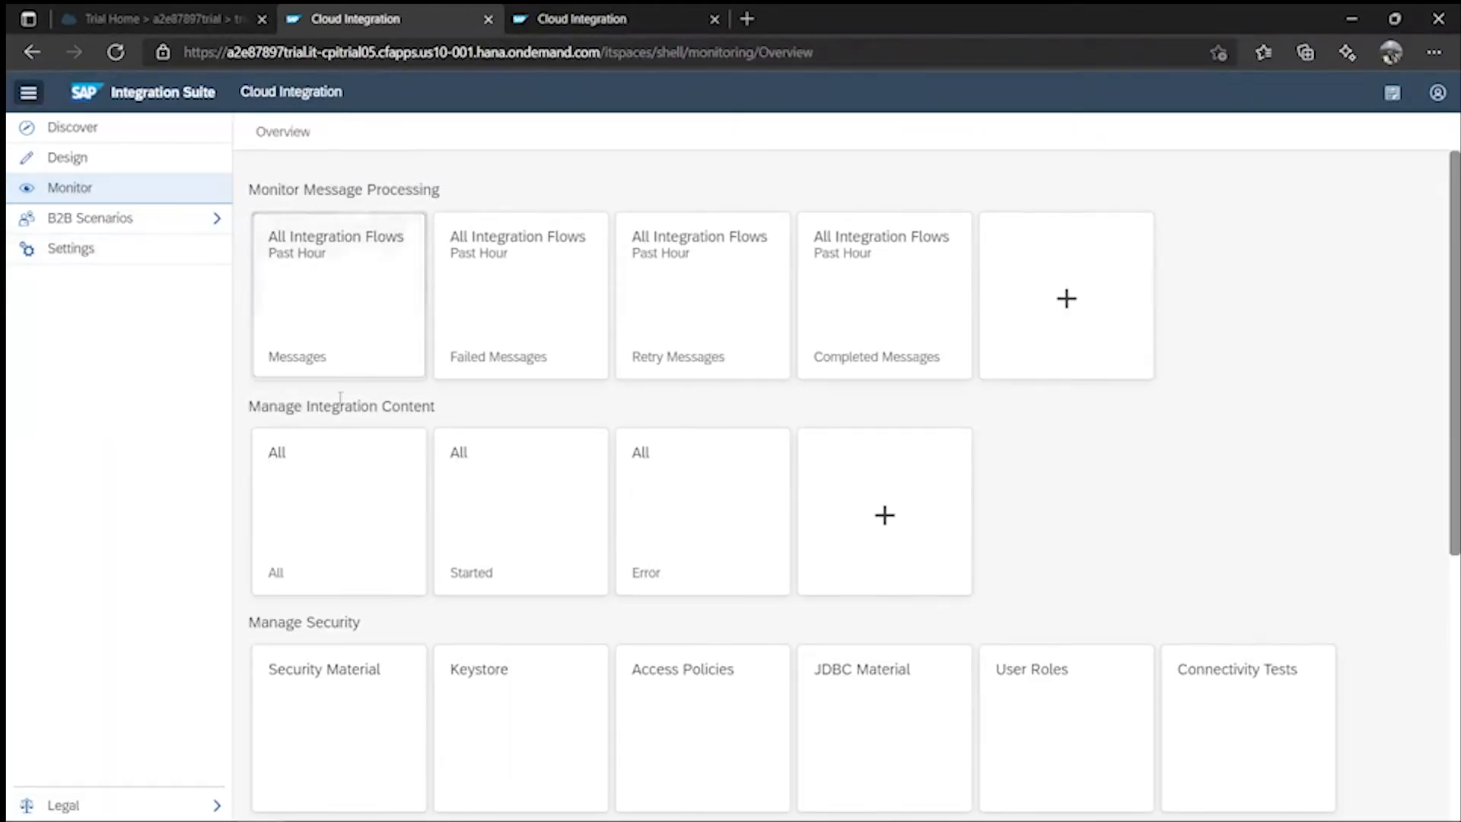
{"action": "left_click", "coordinate": [333, 283]}
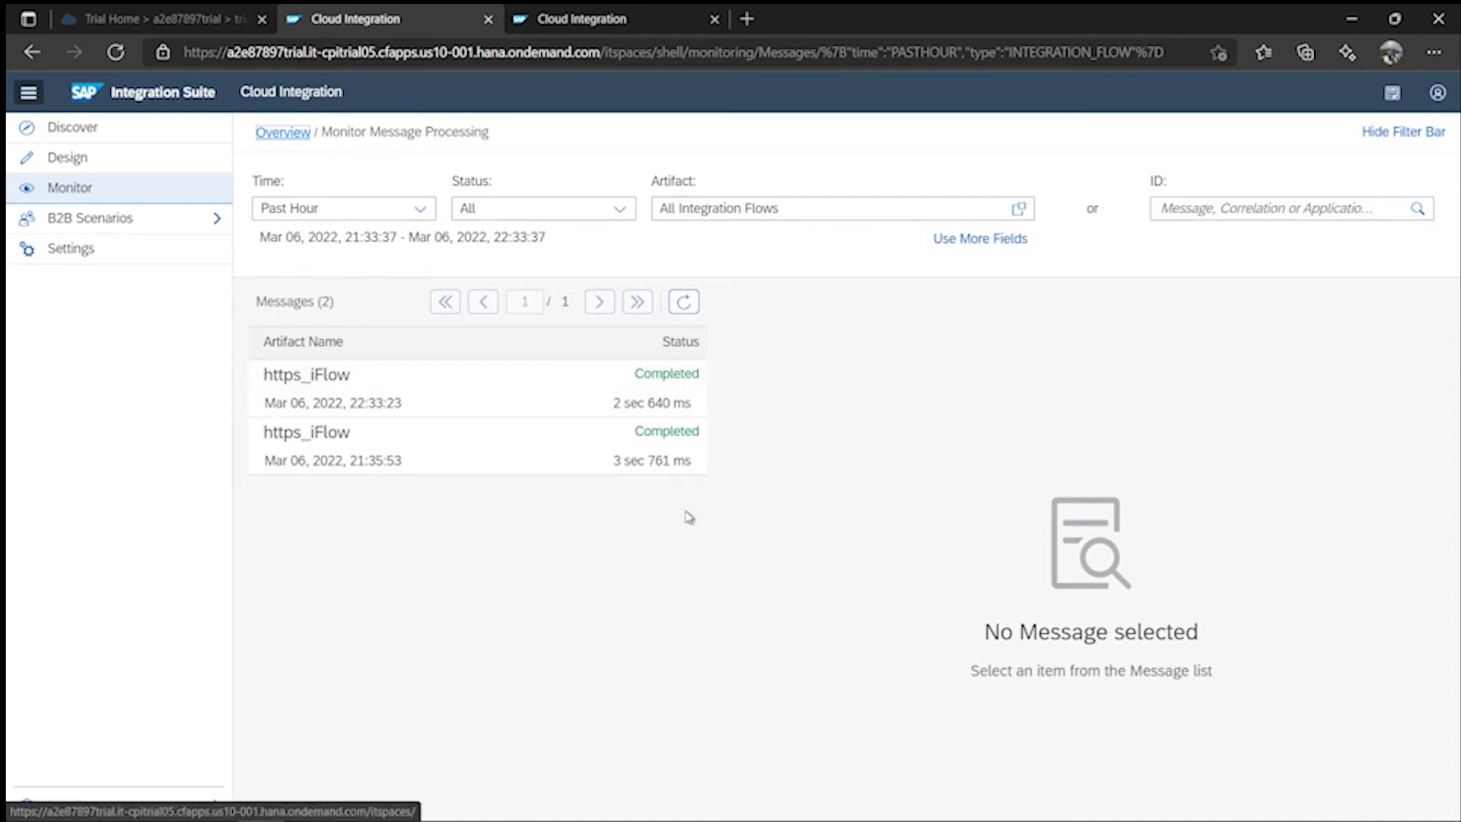
{"action": "left_click", "coordinate": [617, 386]}
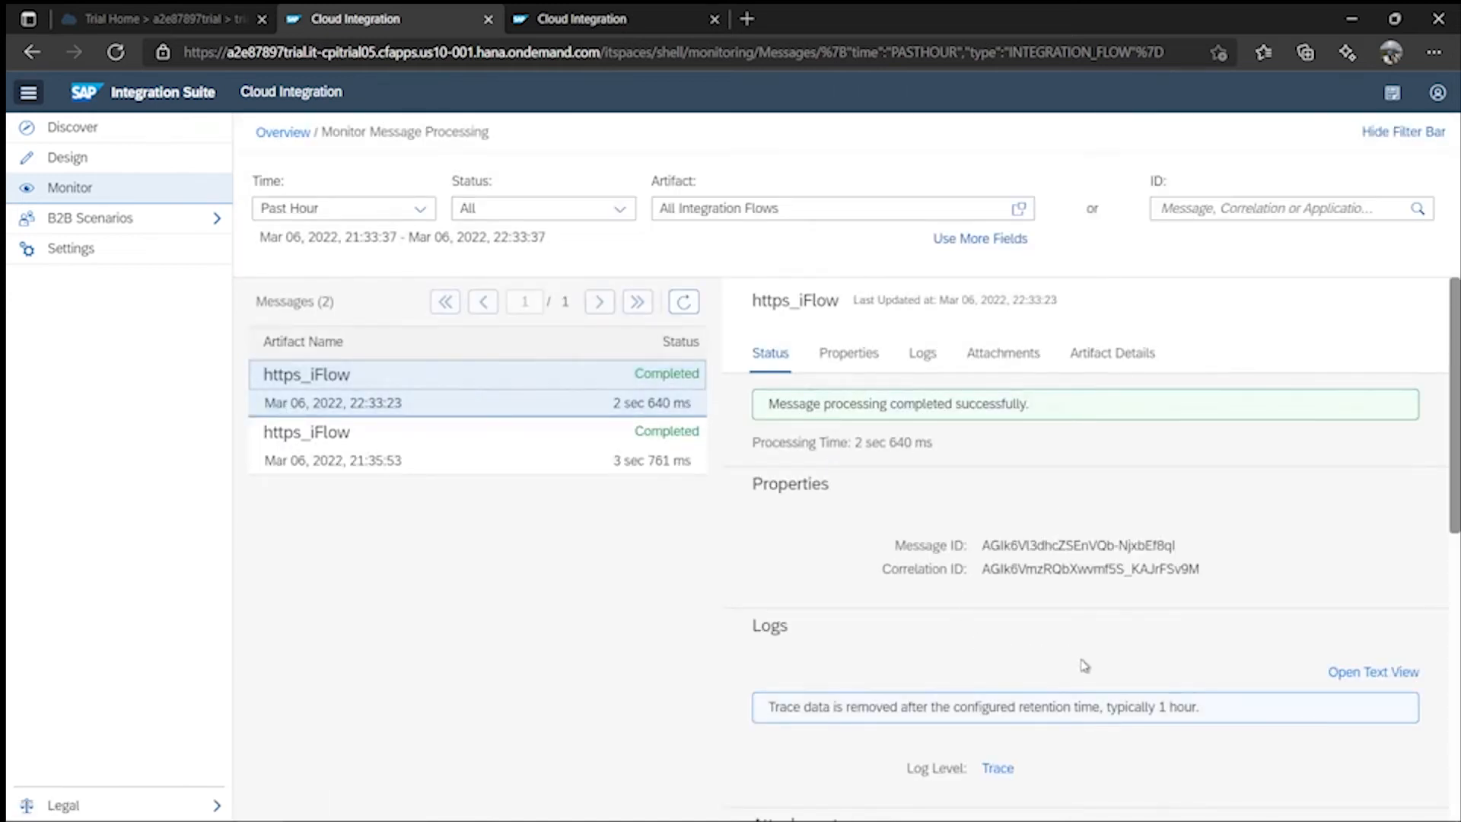
{"action": "left_click", "coordinate": [997, 768]}
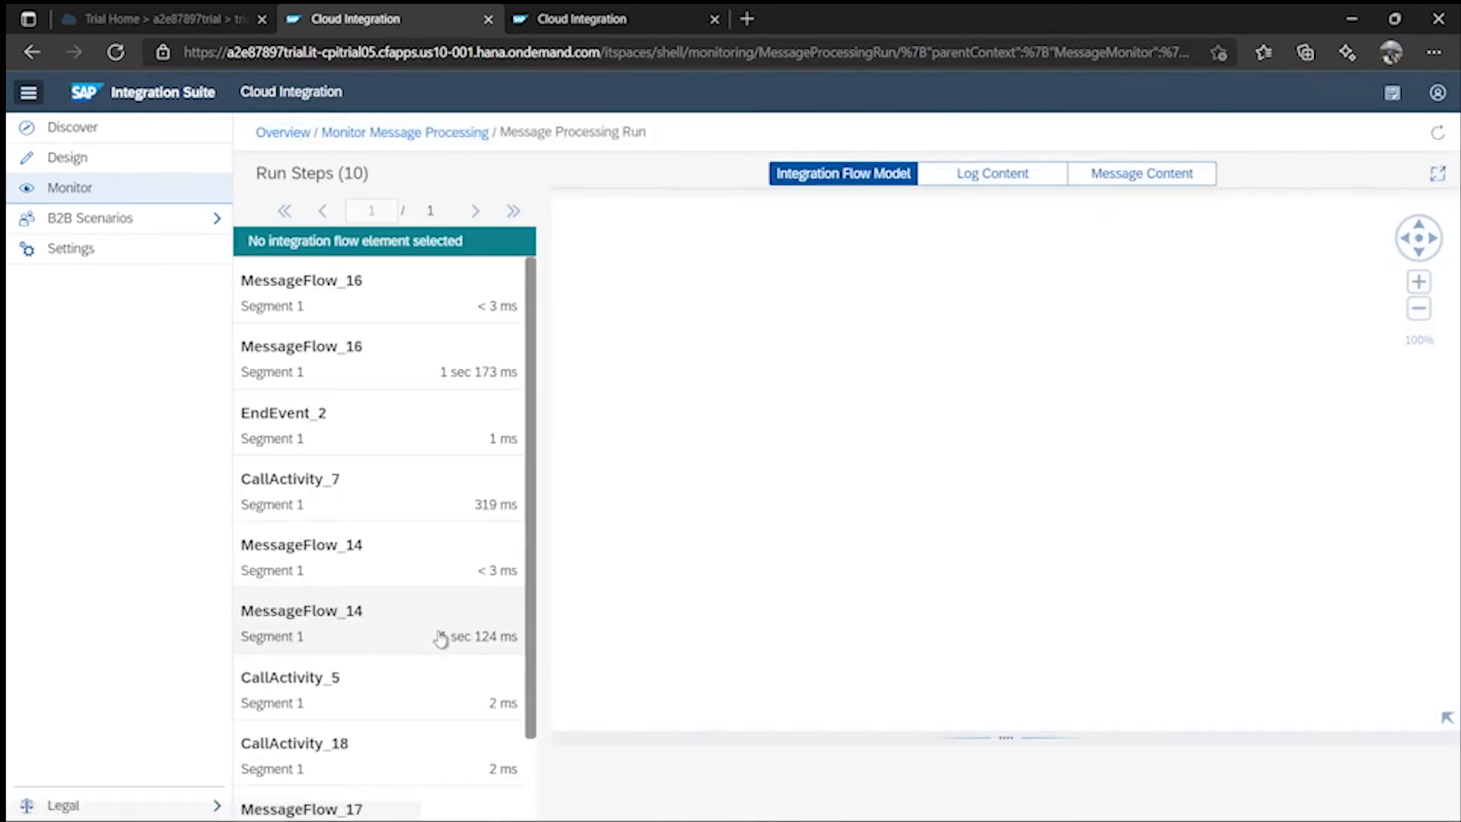
- Show the JSON to XML Converter 1 step's message content, with POST and testHTTPS headers
{"action": "scroll", "coordinate": [441, 639], "scroll_direction": "down", "scroll_amount": 2}
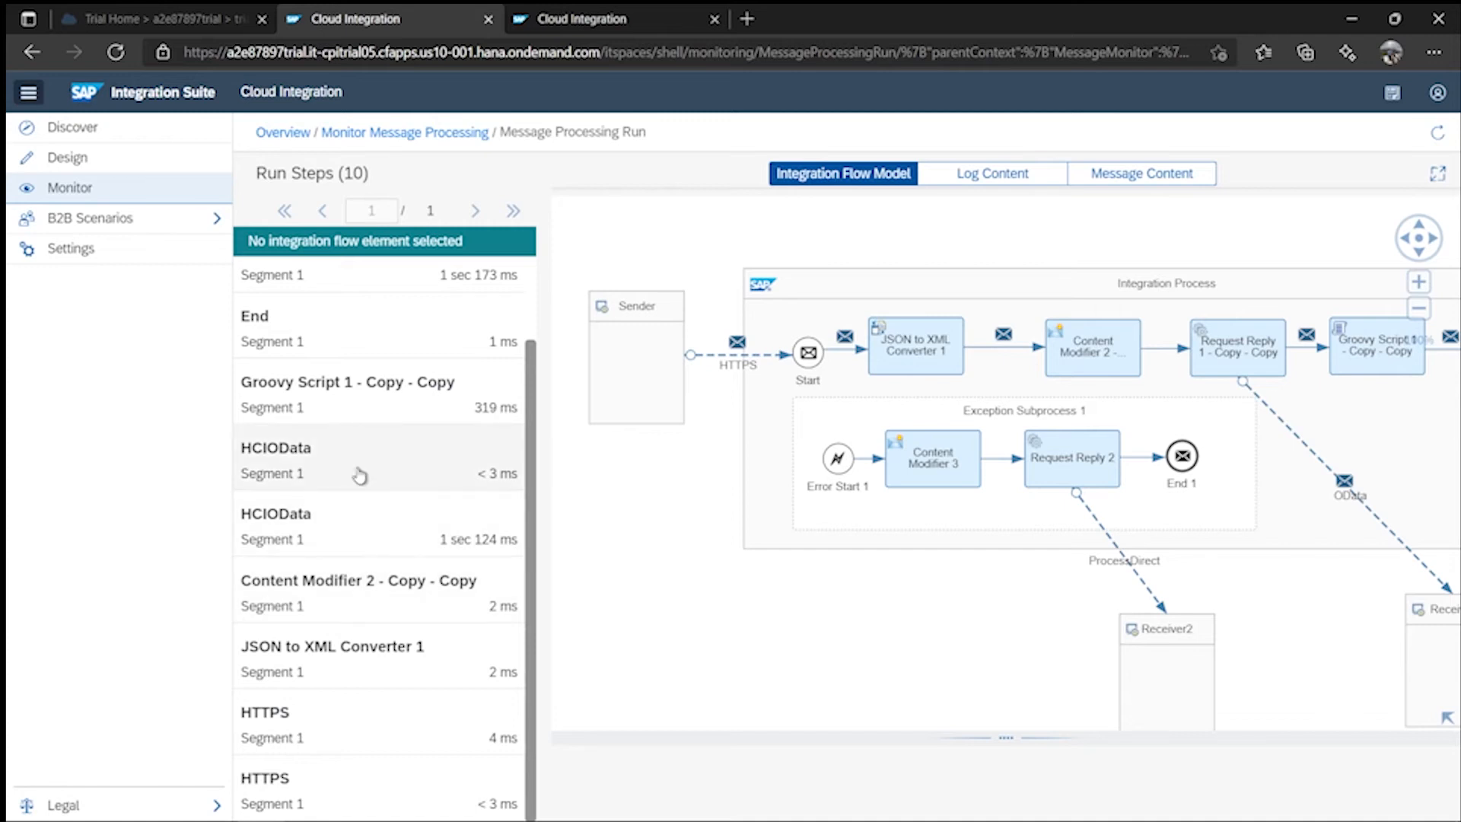
{"action": "scroll", "coordinate": [359, 533], "scroll_direction": "up", "scroll_amount": 2}
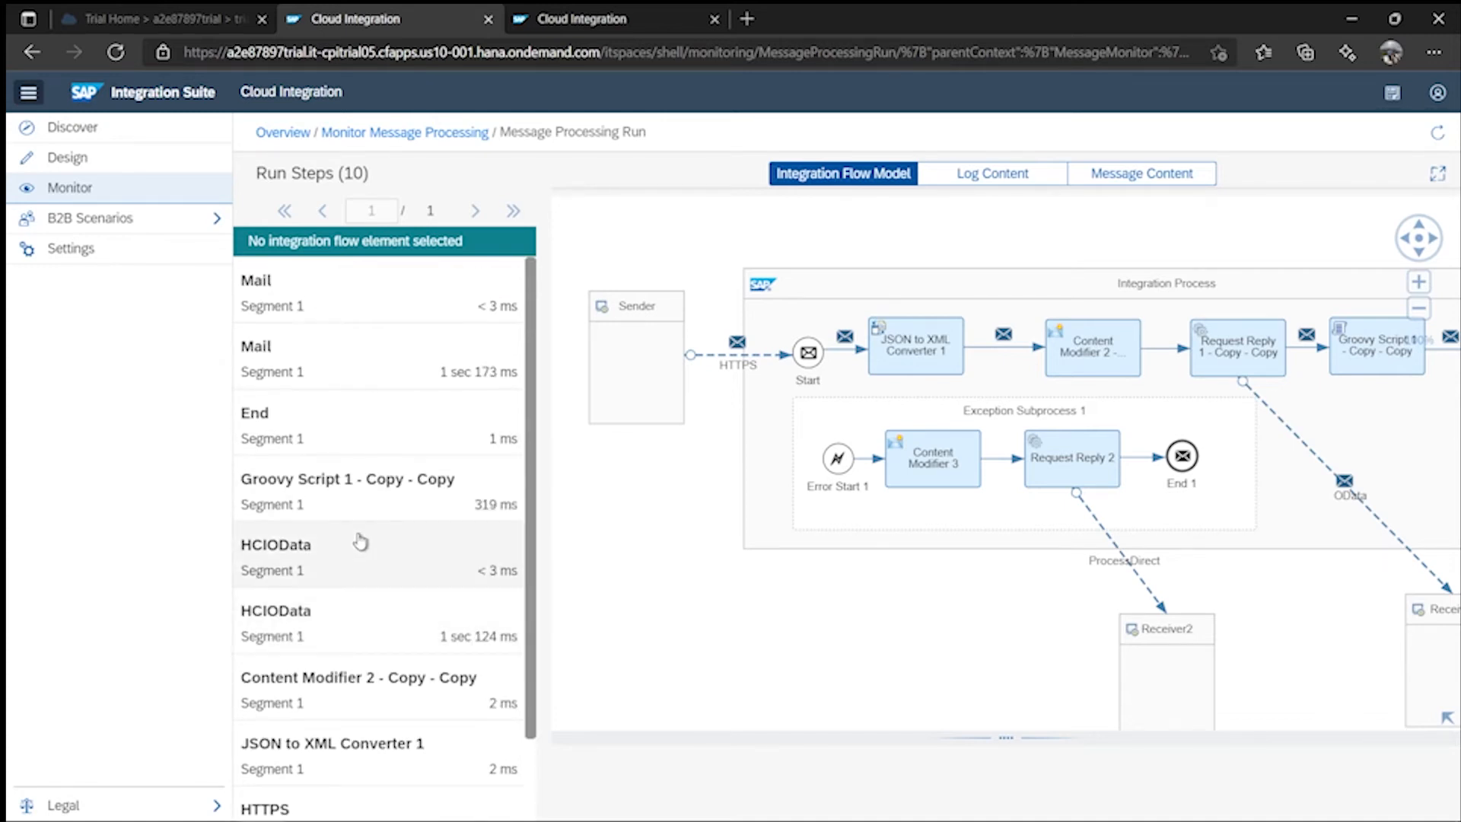
{"action": "scroll", "coordinate": [361, 547], "scroll_direction": "down", "scroll_amount": 2}
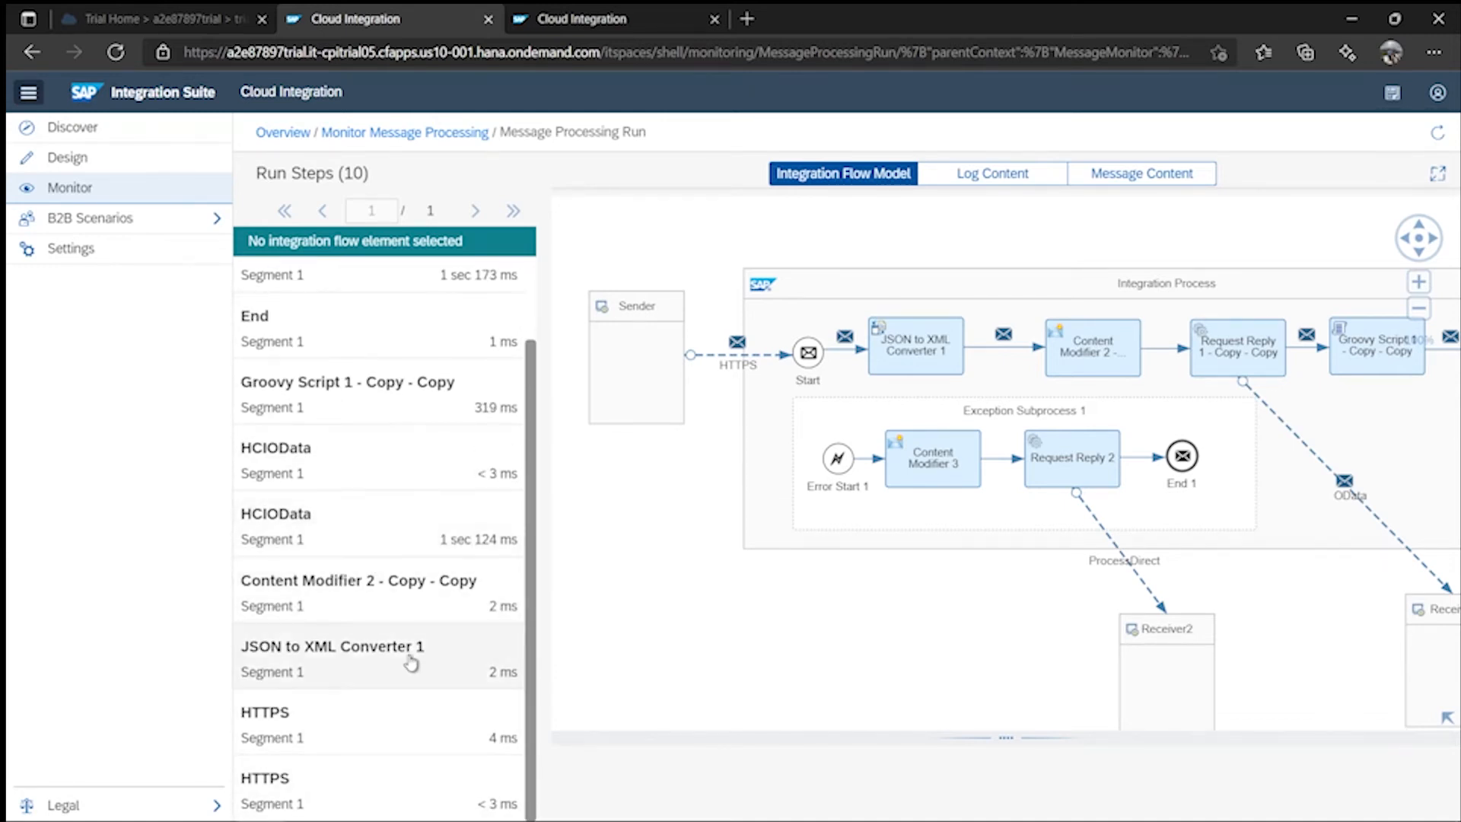
{"action": "left_click", "coordinate": [337, 674]}
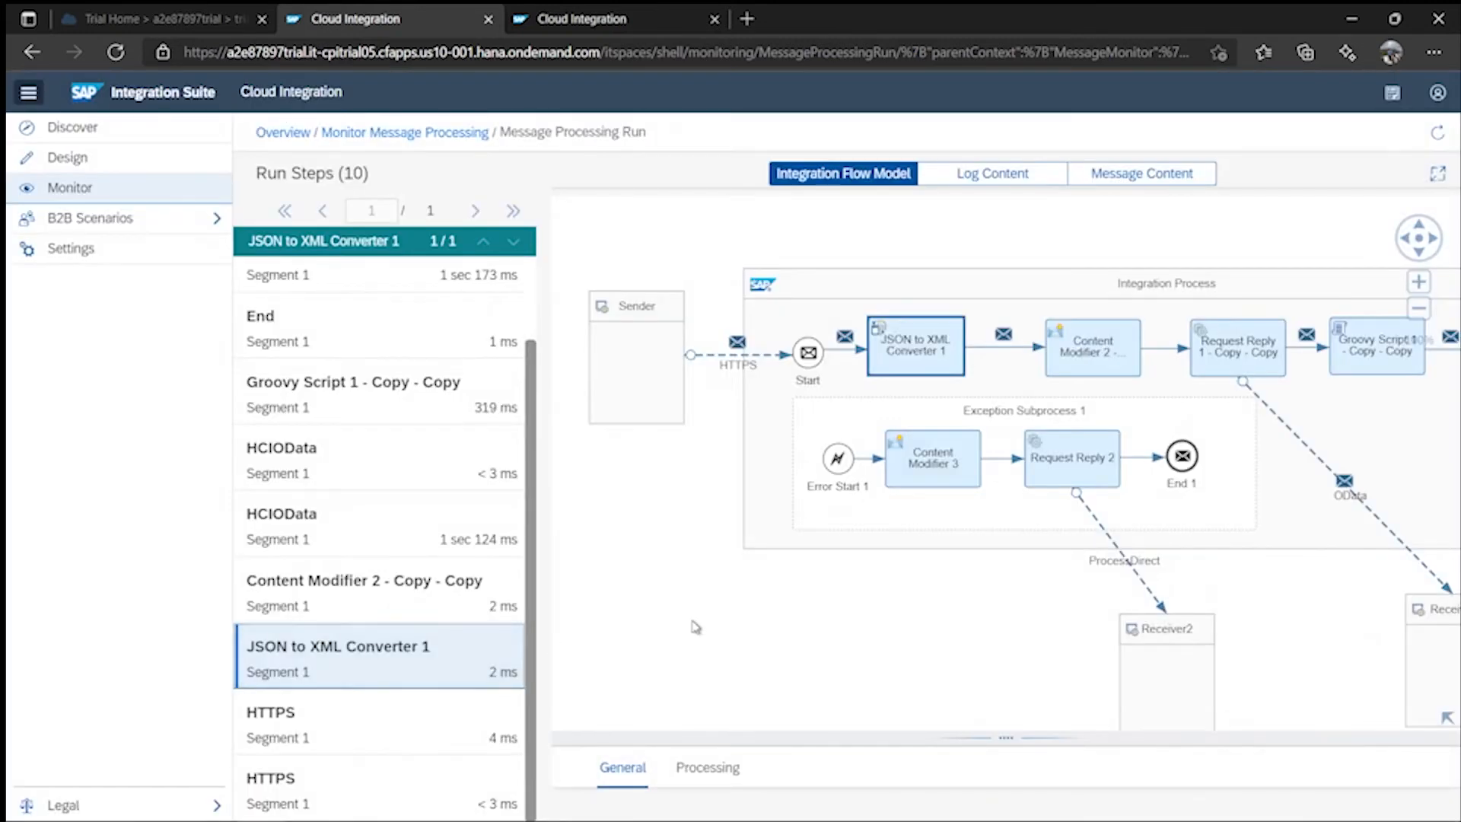
{"action": "left_click", "coordinate": [1088, 175]}
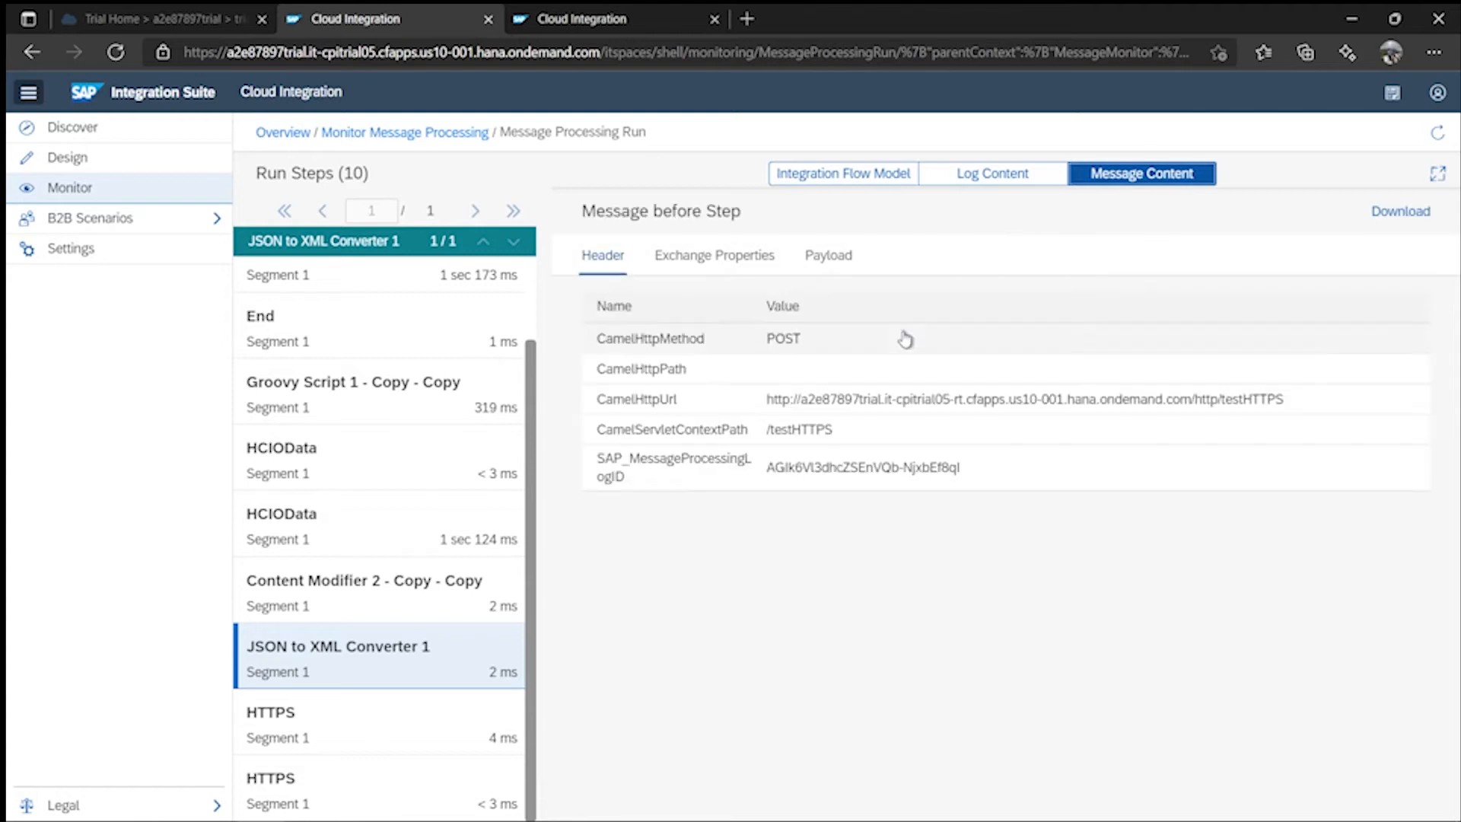
- Inspect the payloads of the Content Modifier, HCIOData and Groovy Script run steps
{"action": "left_click", "coordinate": [823, 272]}
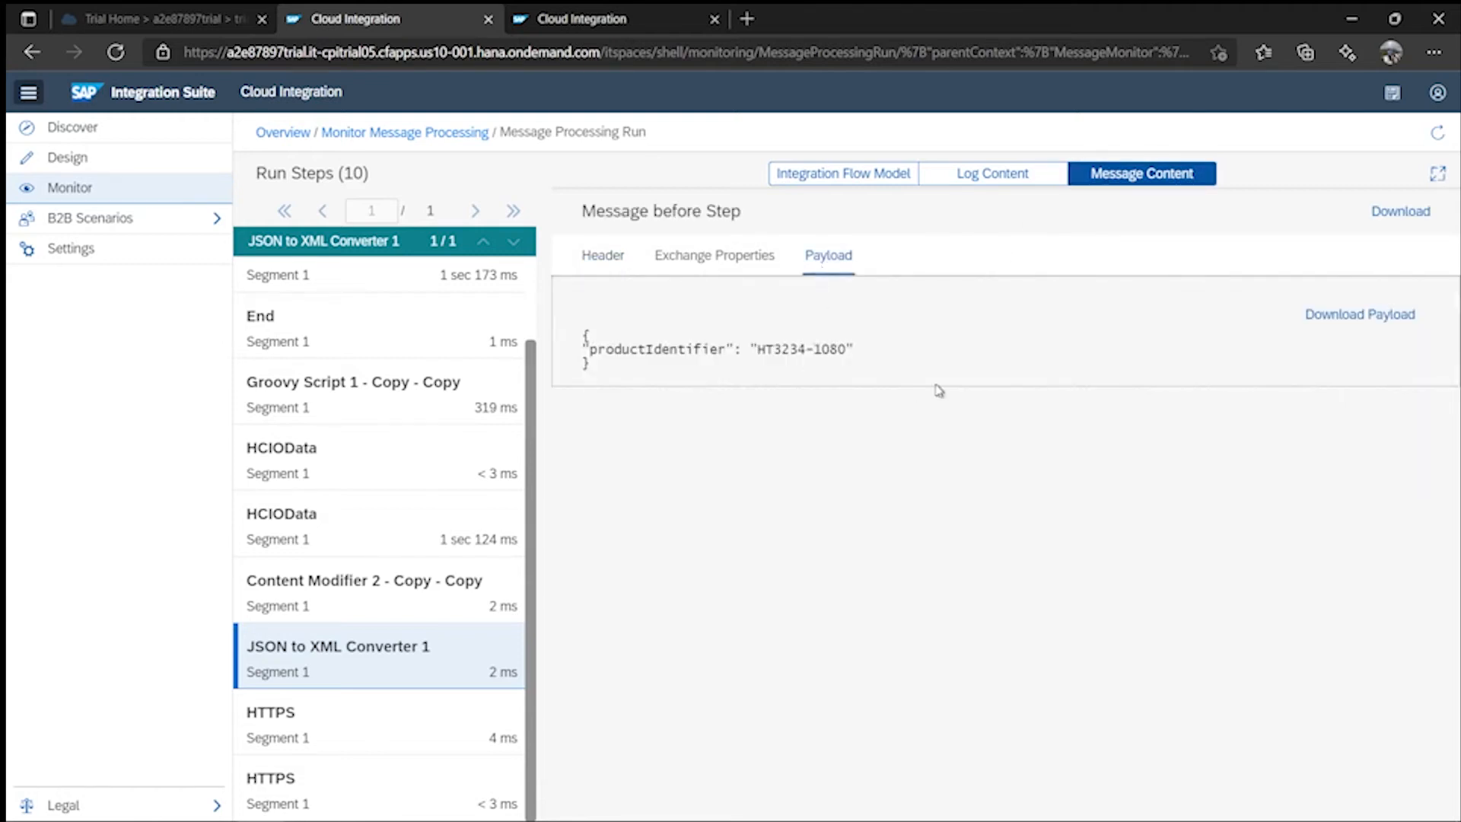
{"action": "left_click", "coordinate": [347, 599]}
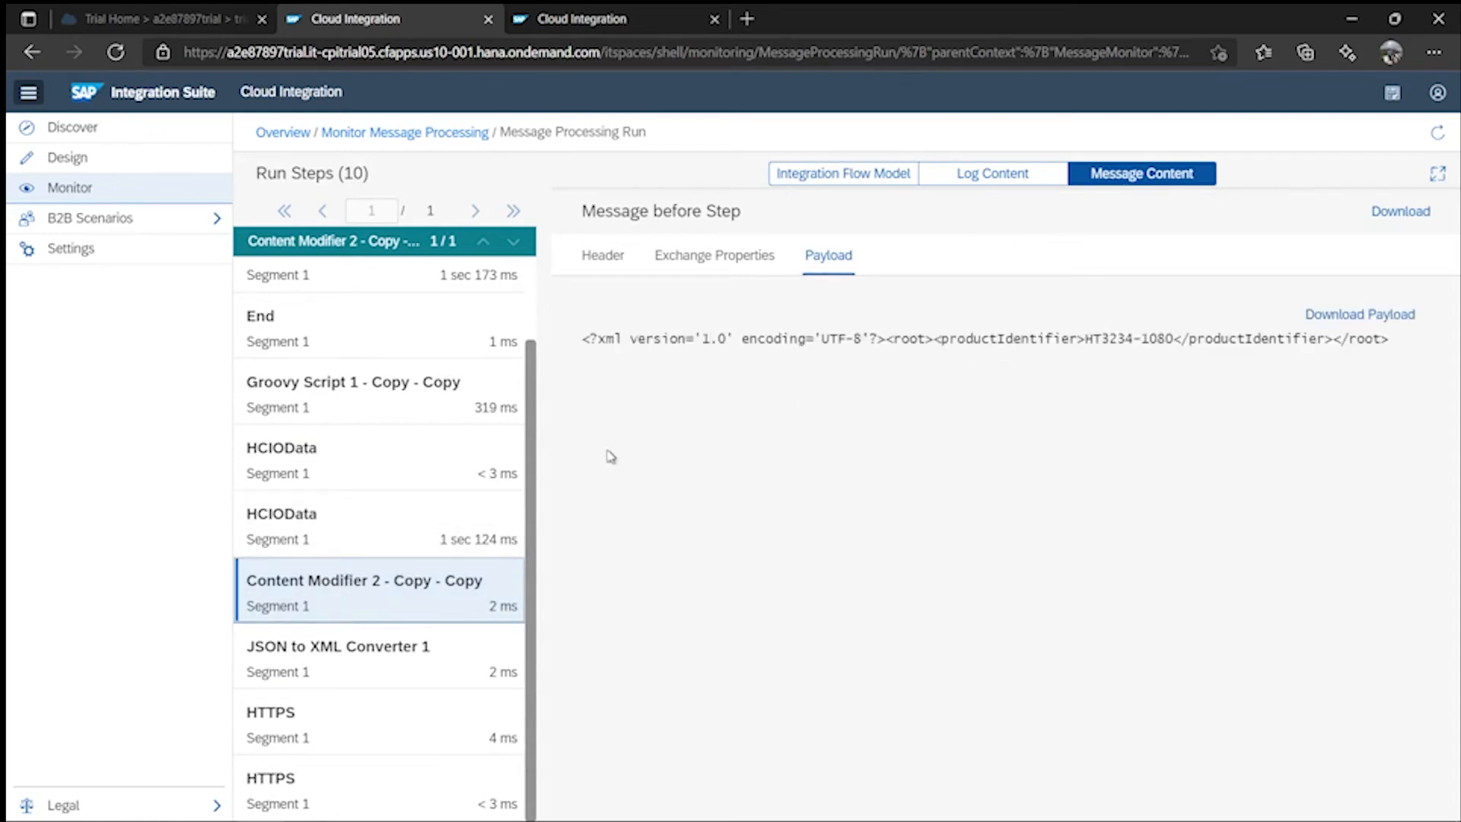
{"action": "left_click", "coordinate": [358, 542]}
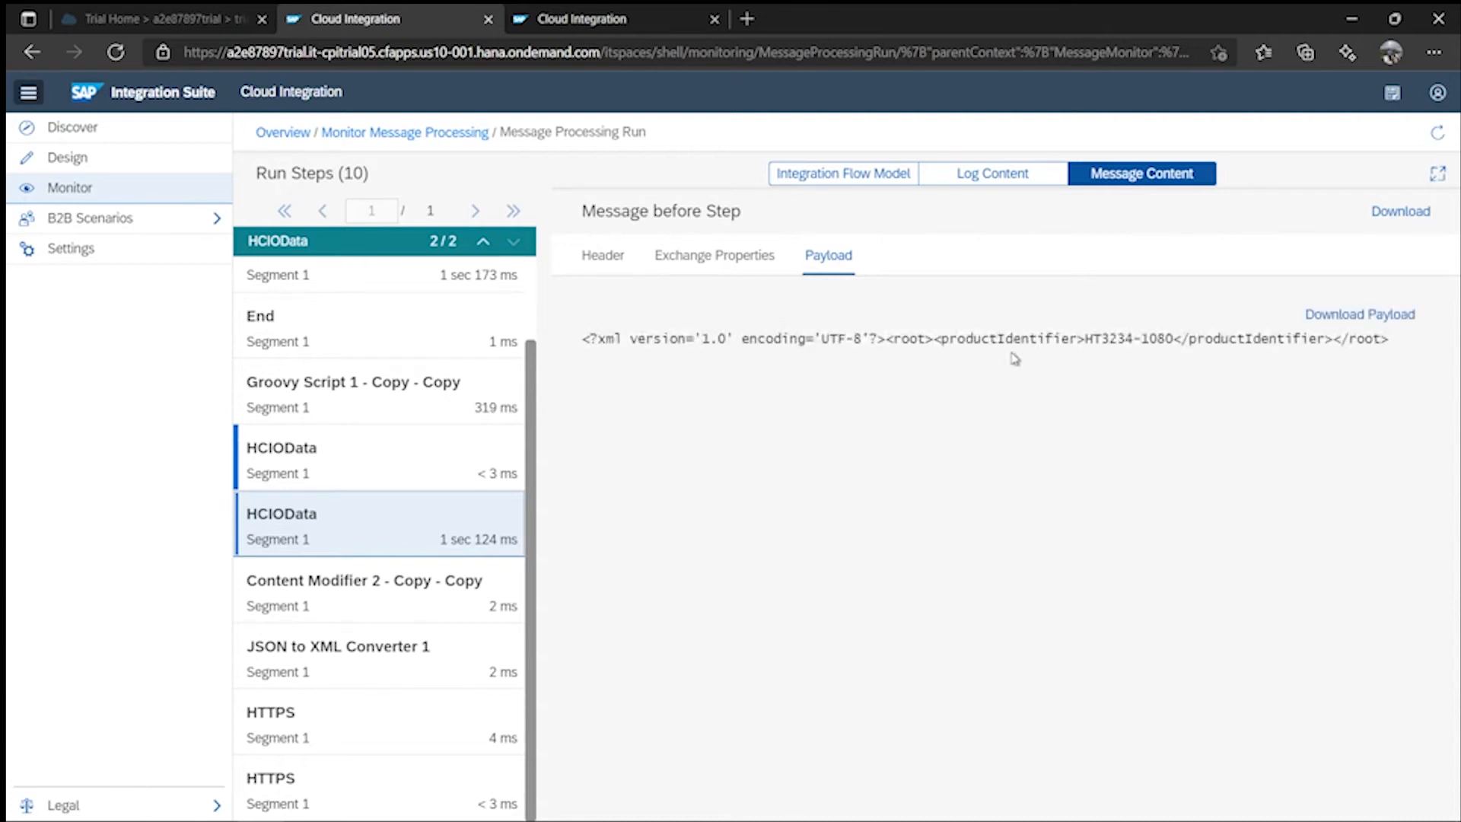
{"action": "left_click", "coordinate": [358, 451]}
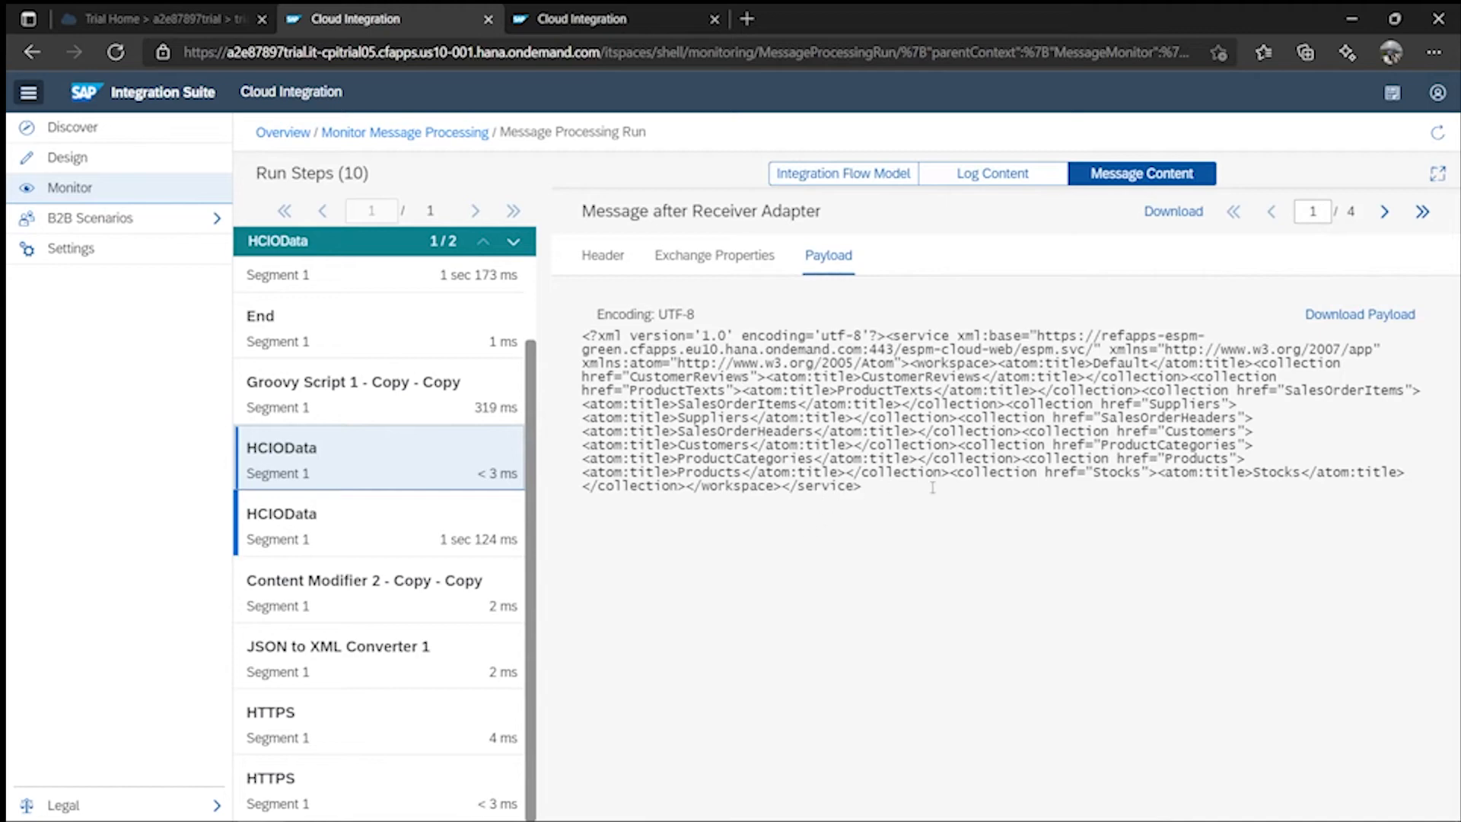
{"action": "left_click", "coordinate": [379, 411]}
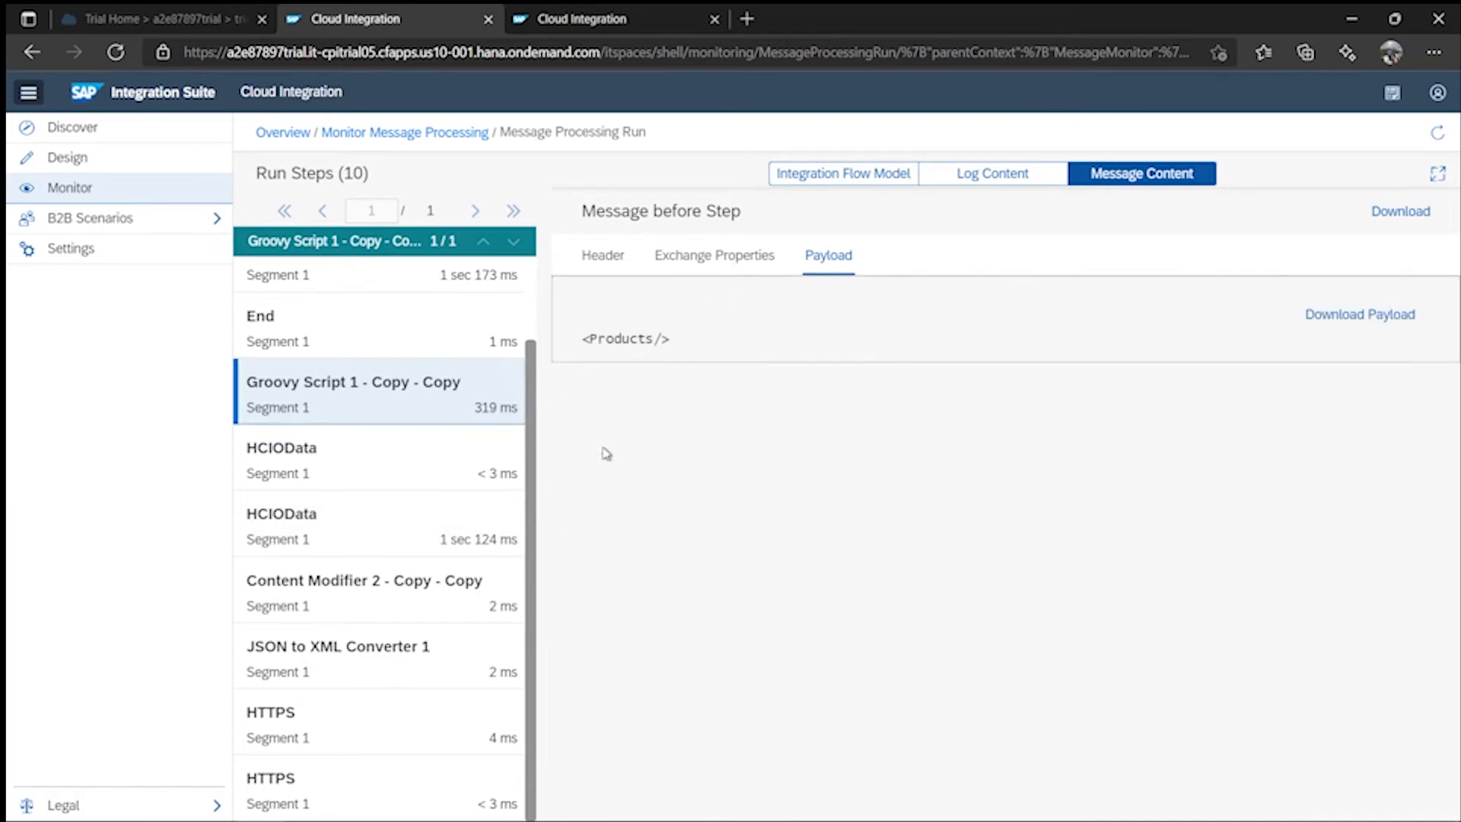
- Review the Mail step's outgoing email headers and empty <Products/> body, then go back
{"action": "scroll", "coordinate": [365, 499], "scroll_direction": "up", "scroll_amount": 2}
{"action": "left_click", "coordinate": [361, 357]}
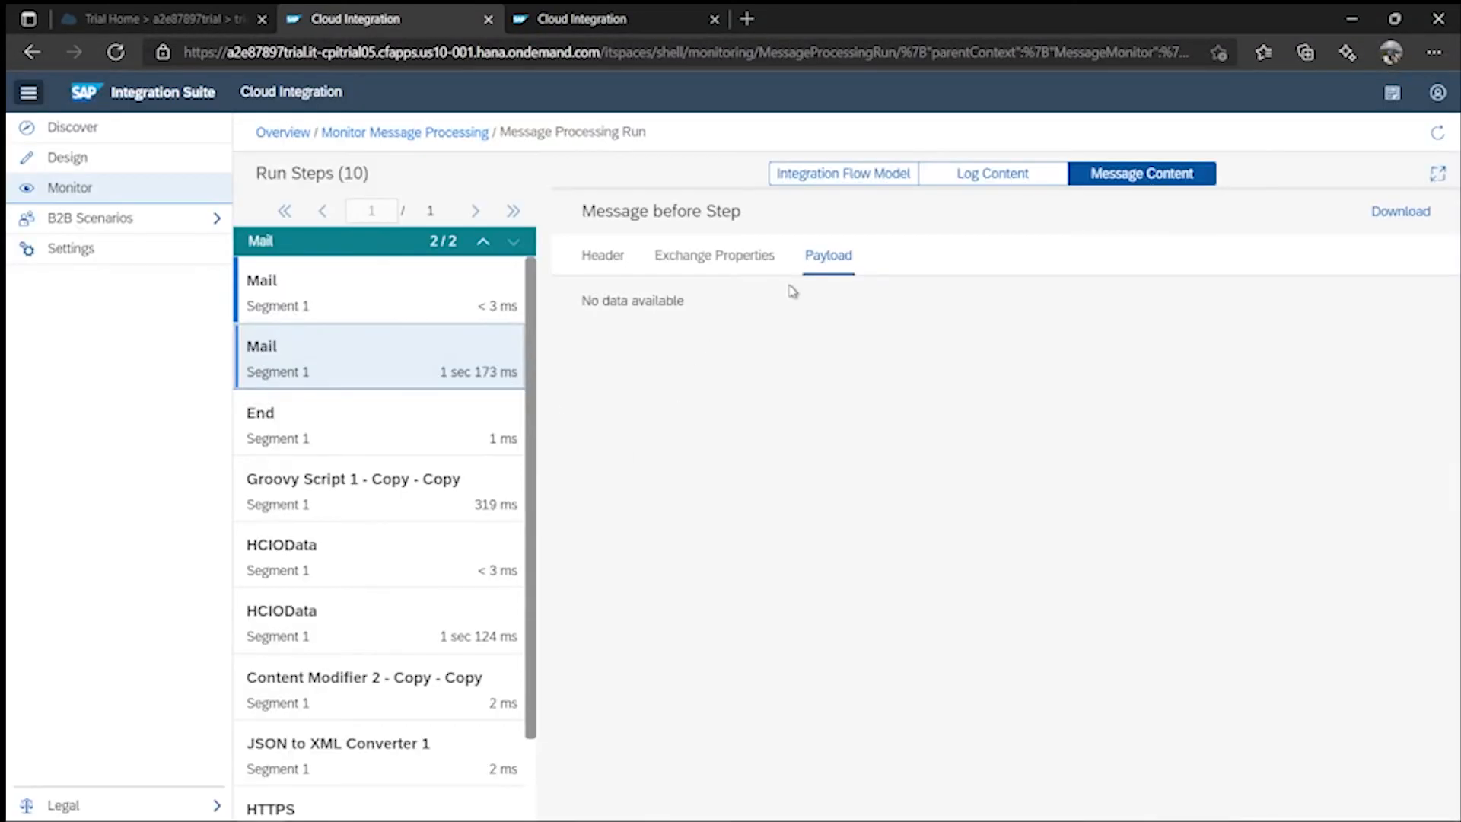
{"action": "left_click", "coordinate": [362, 315]}
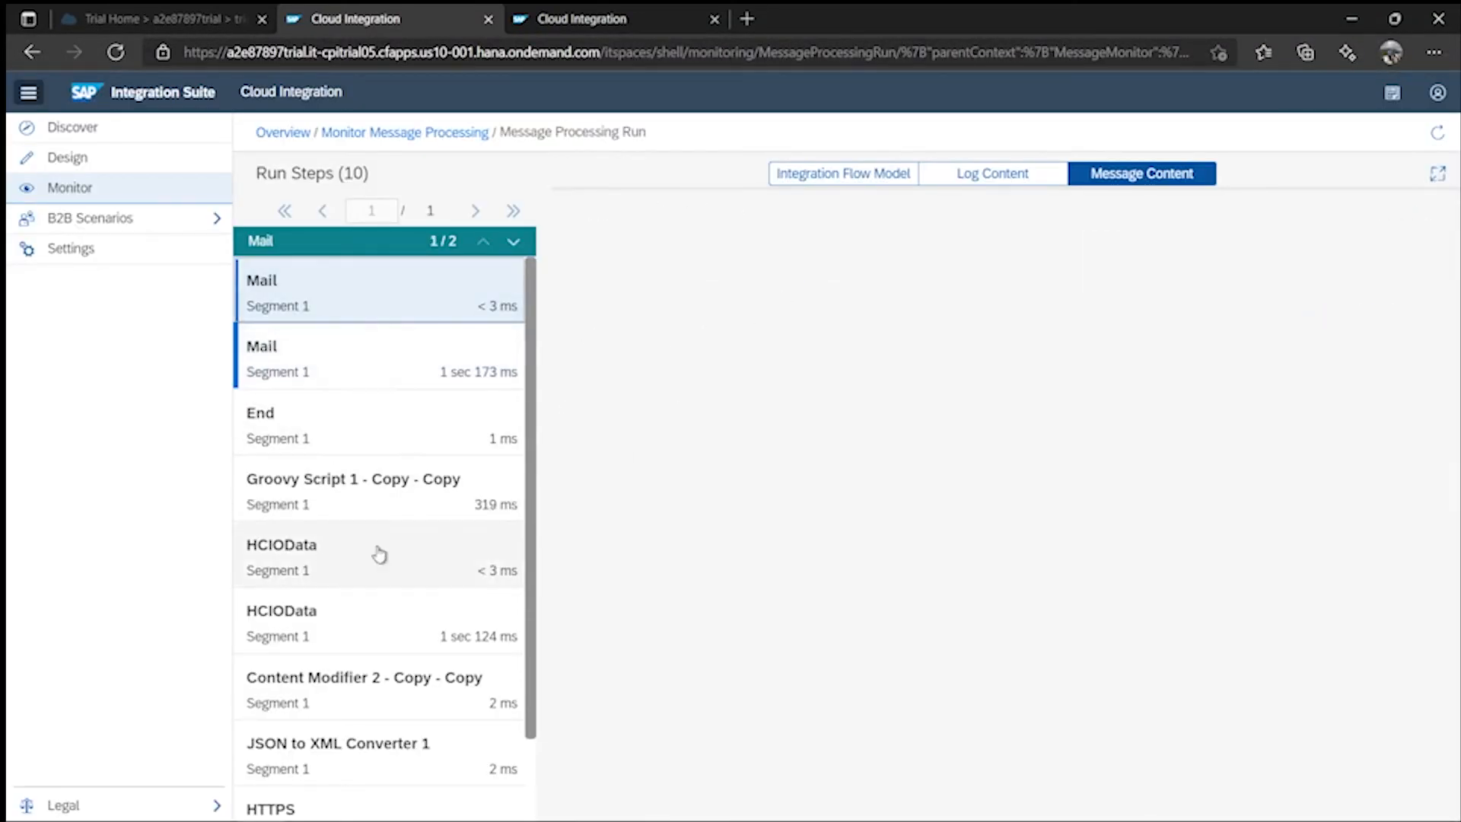
{"action": "scroll", "coordinate": [421, 637], "scroll_direction": "down", "scroll_amount": 2}
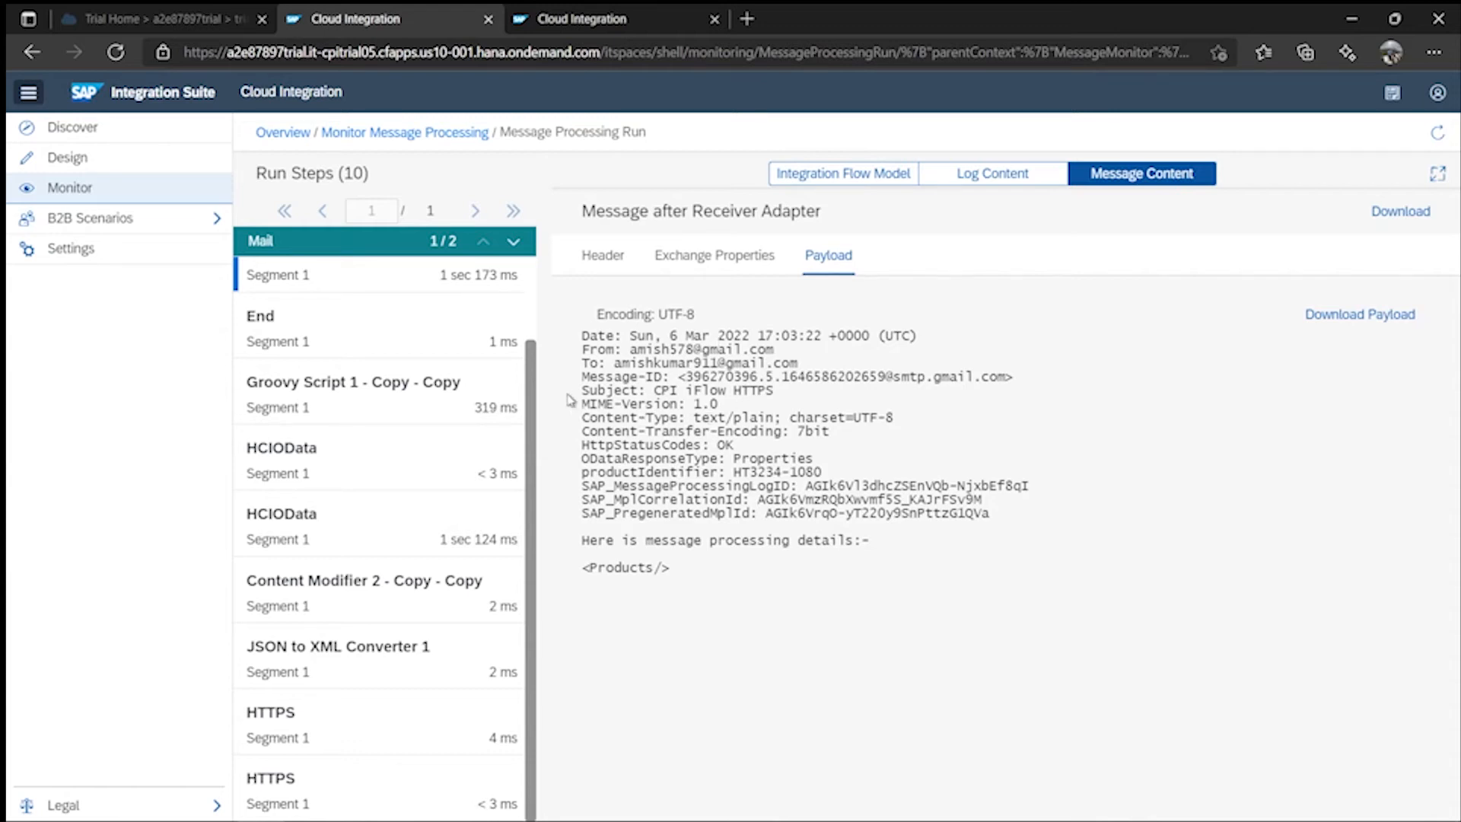
{"action": "left_click_drag", "start_coordinate": [562, 308], "coordinate": [742, 378]}
{"action": "left_click", "coordinate": [911, 376]}
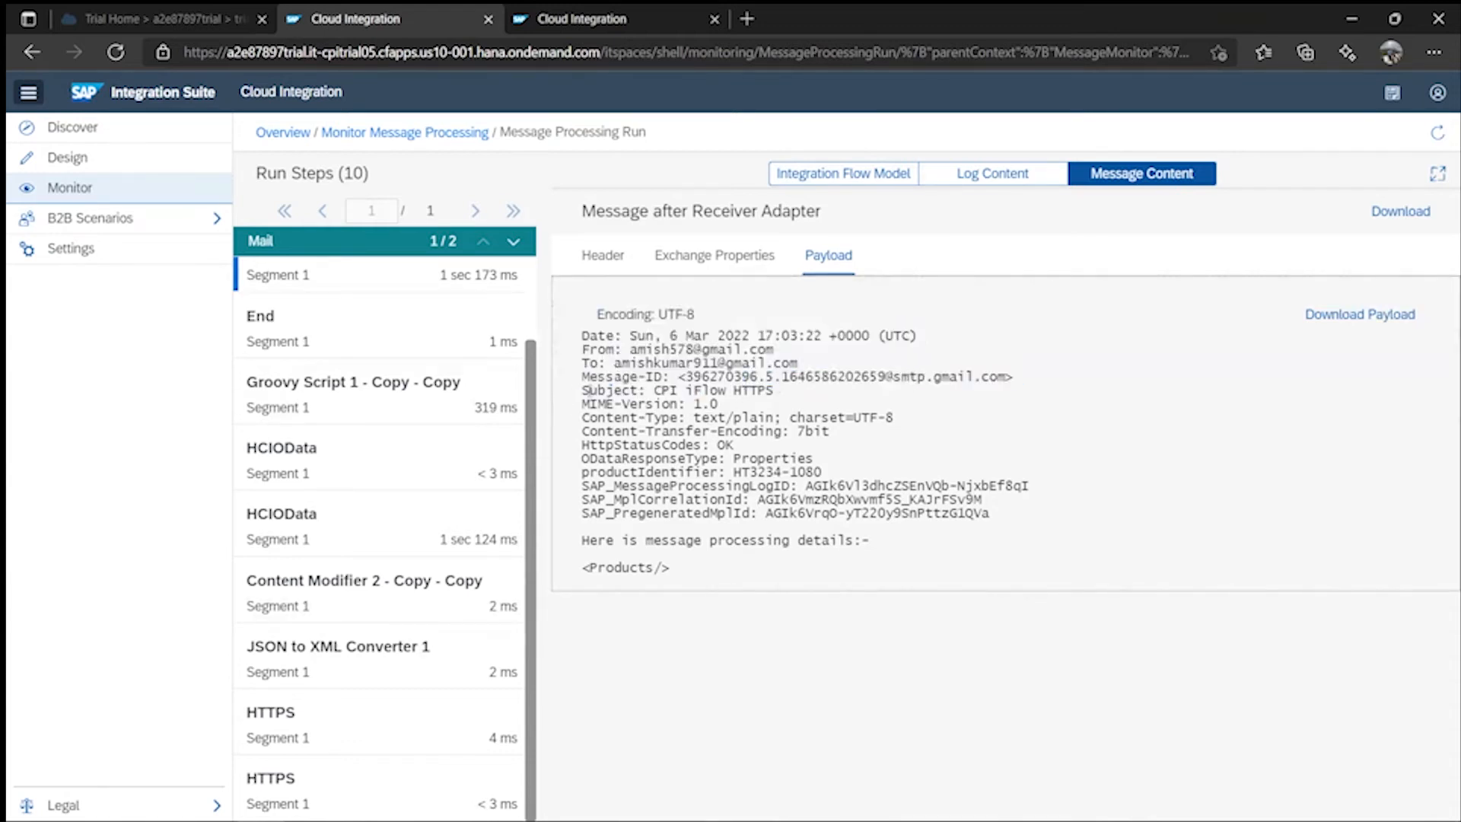
{"action": "left_click_drag", "start_coordinate": [575, 407], "coordinate": [748, 405]}
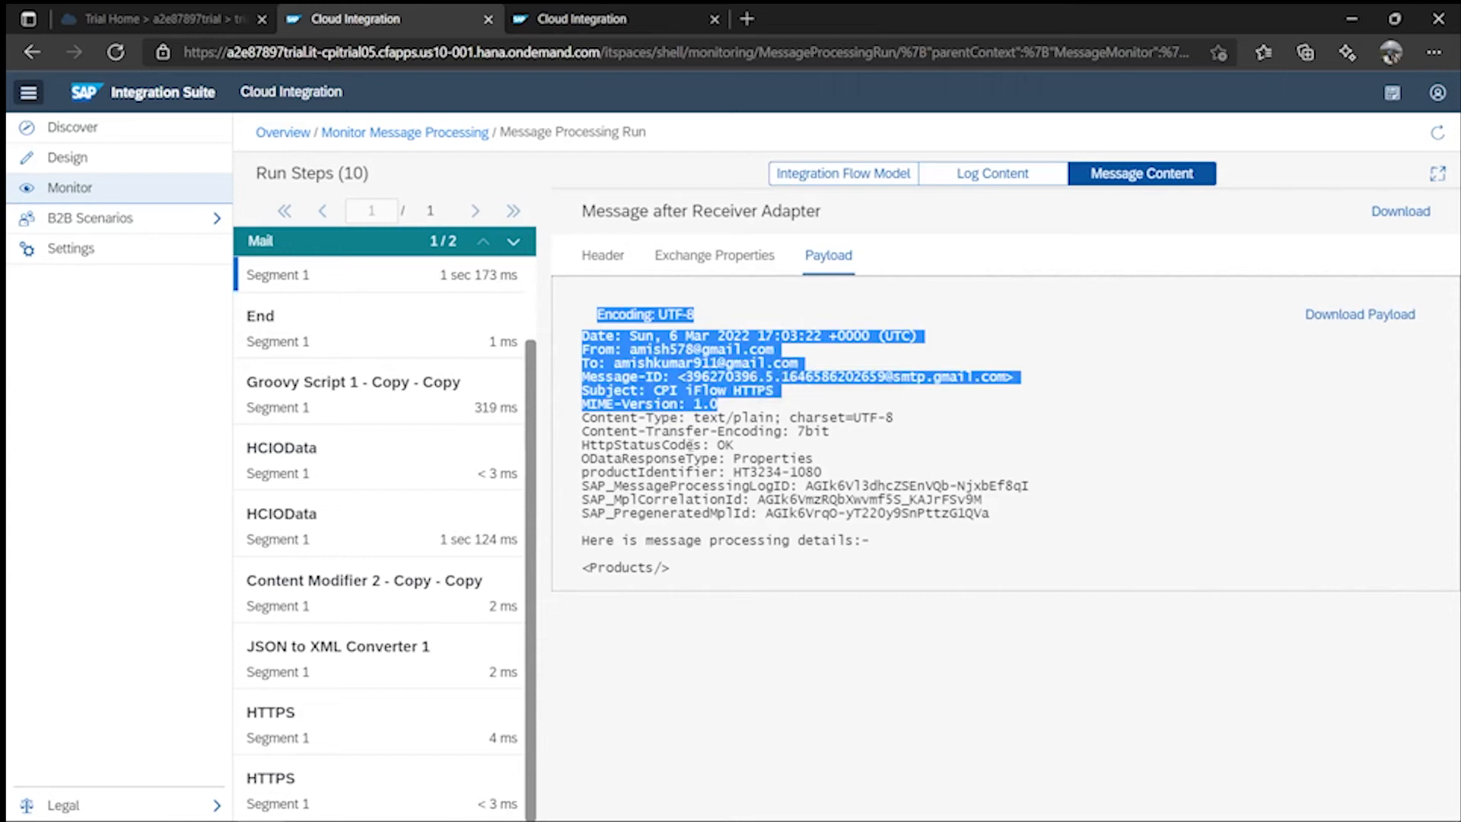
{"action": "left_click", "coordinate": [960, 417]}
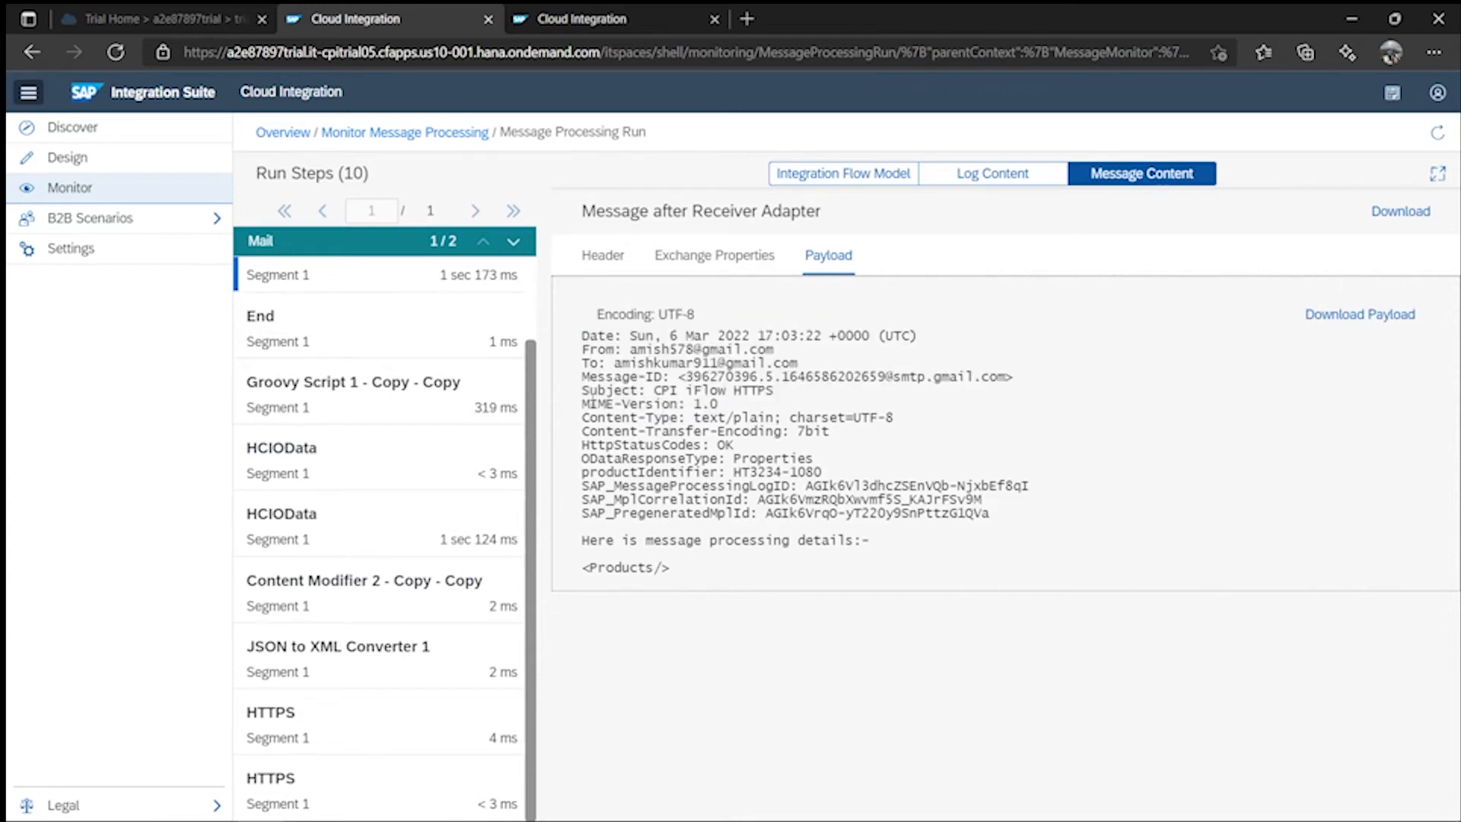
{"action": "left_click_drag", "start_coordinate": [575, 396], "coordinate": [740, 408]}
{"action": "left_click", "coordinate": [662, 478]}
{"action": "left_click", "coordinate": [30, 58]}
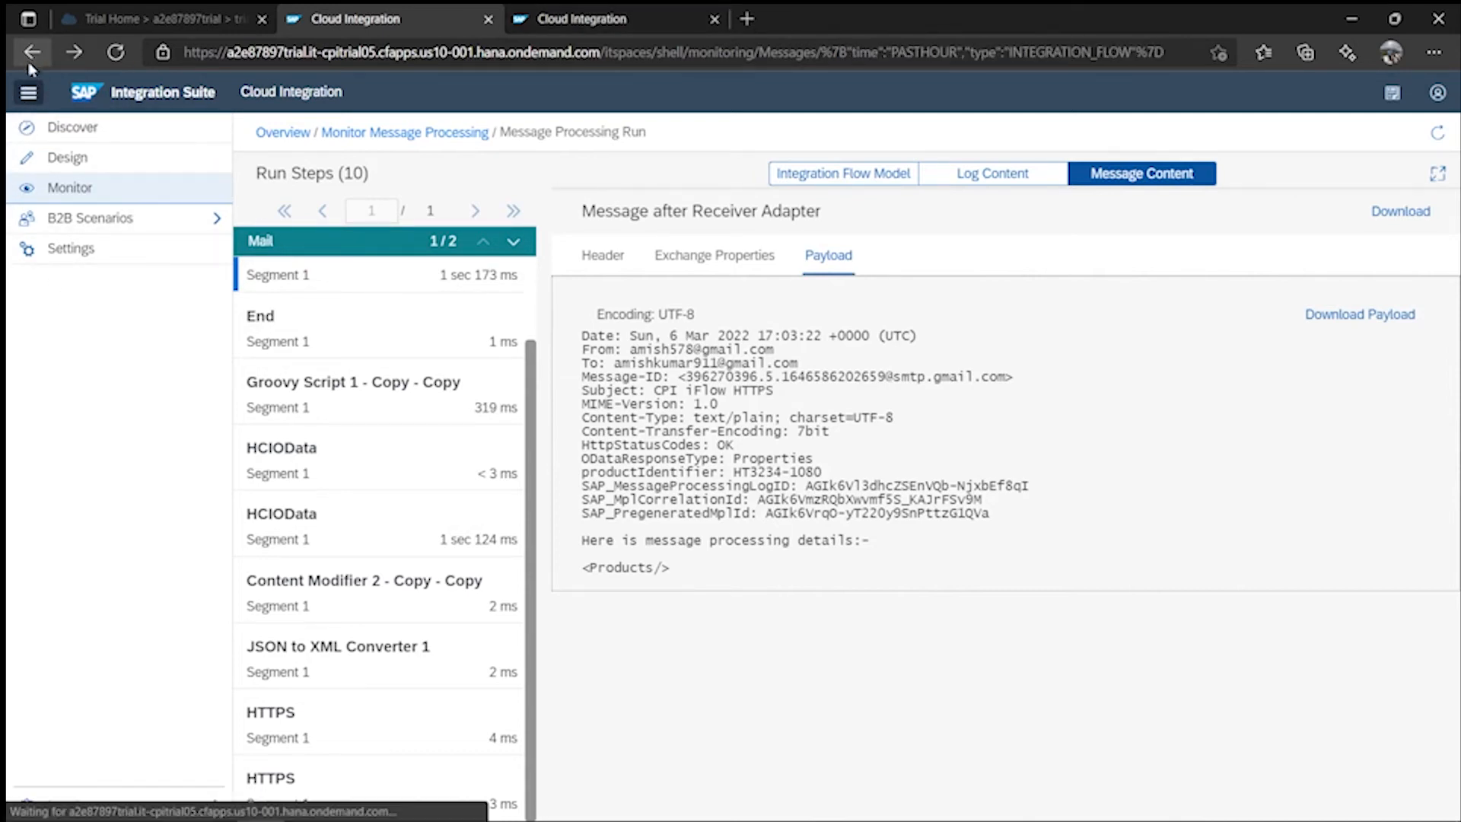
- Check the 21:35:53 and 22:33:23 https_iFlow message statuses, then return to the https_iFlow editor
{"action": "left_click", "coordinate": [461, 463]}
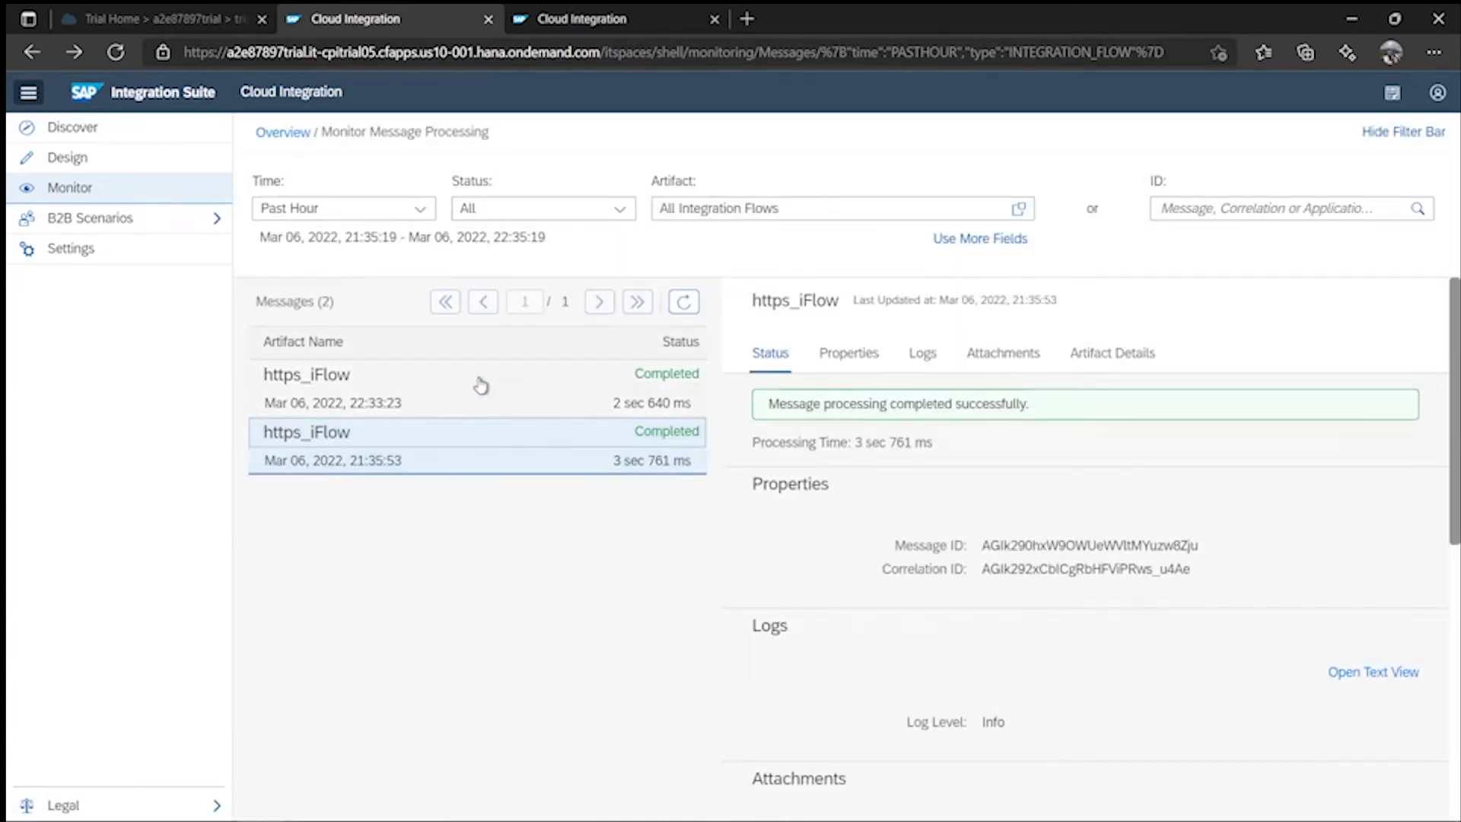
{"action": "left_click", "coordinate": [554, 409]}
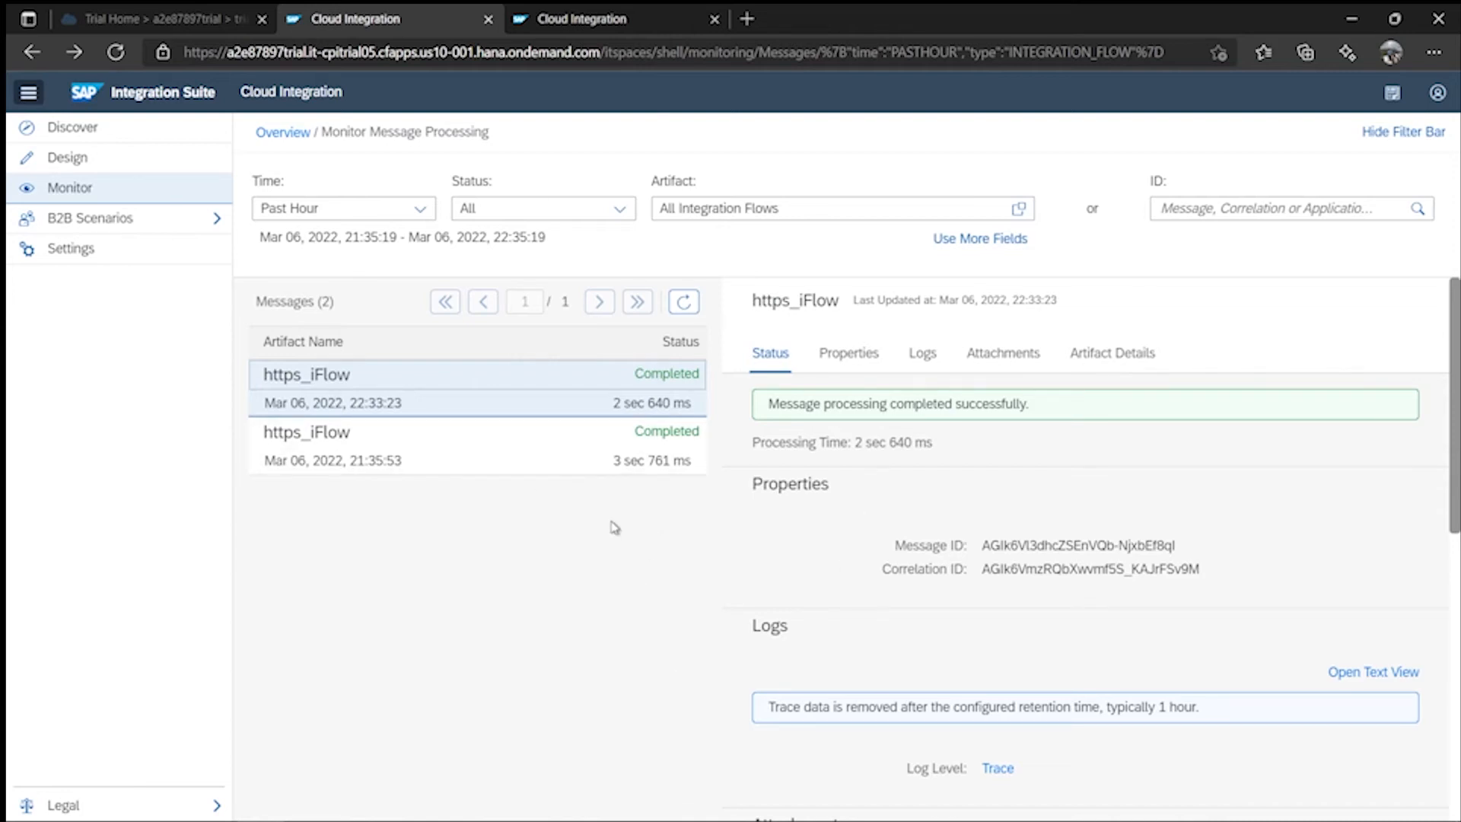
{"action": "left_click", "coordinate": [634, 25]}
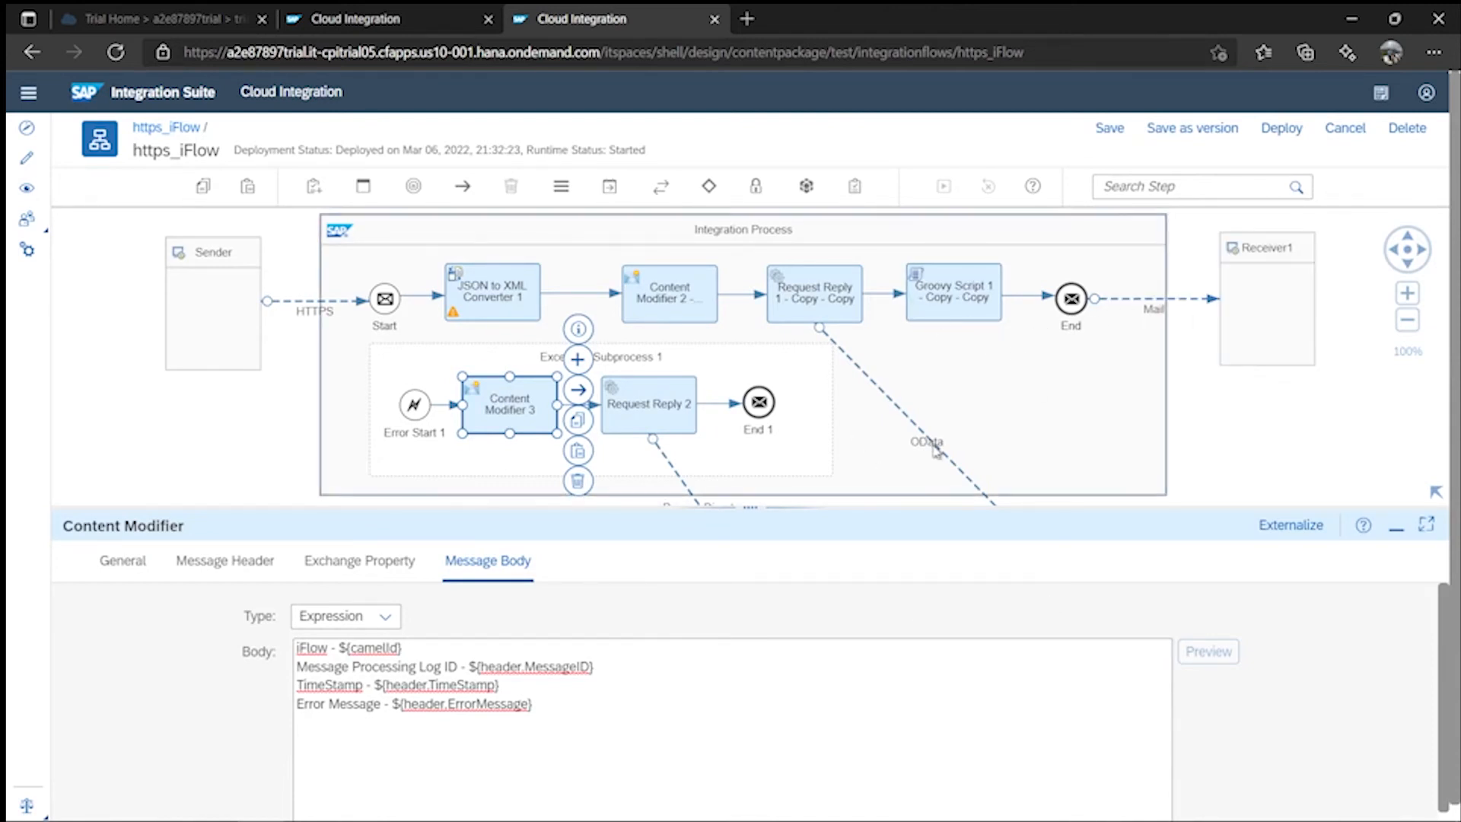
- Delete Groovy Script 1 - Copy - Copy and move Request Reply 1 - Copy - Copy right
{"action": "left_click_drag", "start_coordinate": [753, 506], "coordinate": [753, 618]}
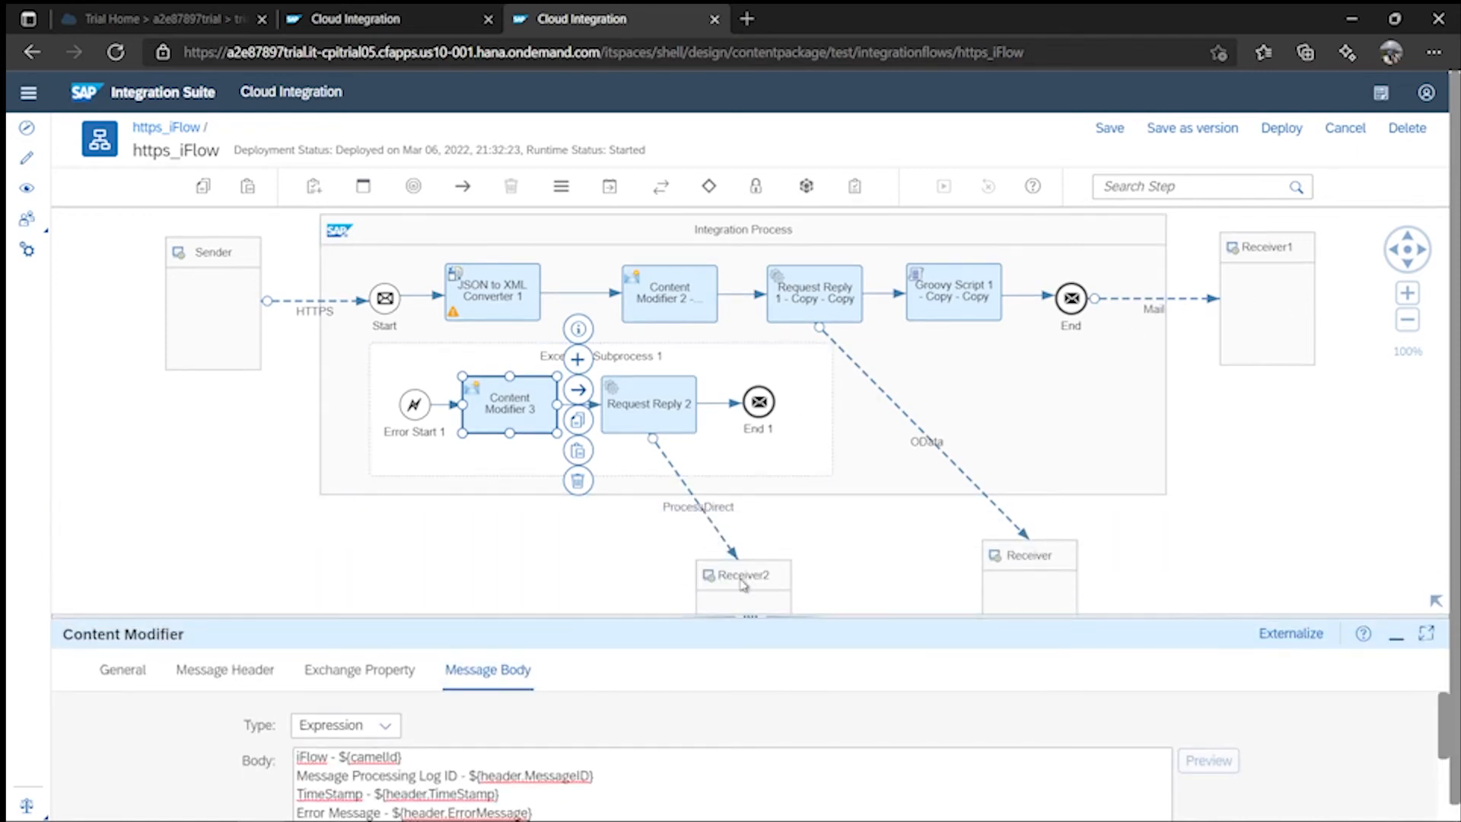
{"action": "left_click", "coordinate": [973, 312]}
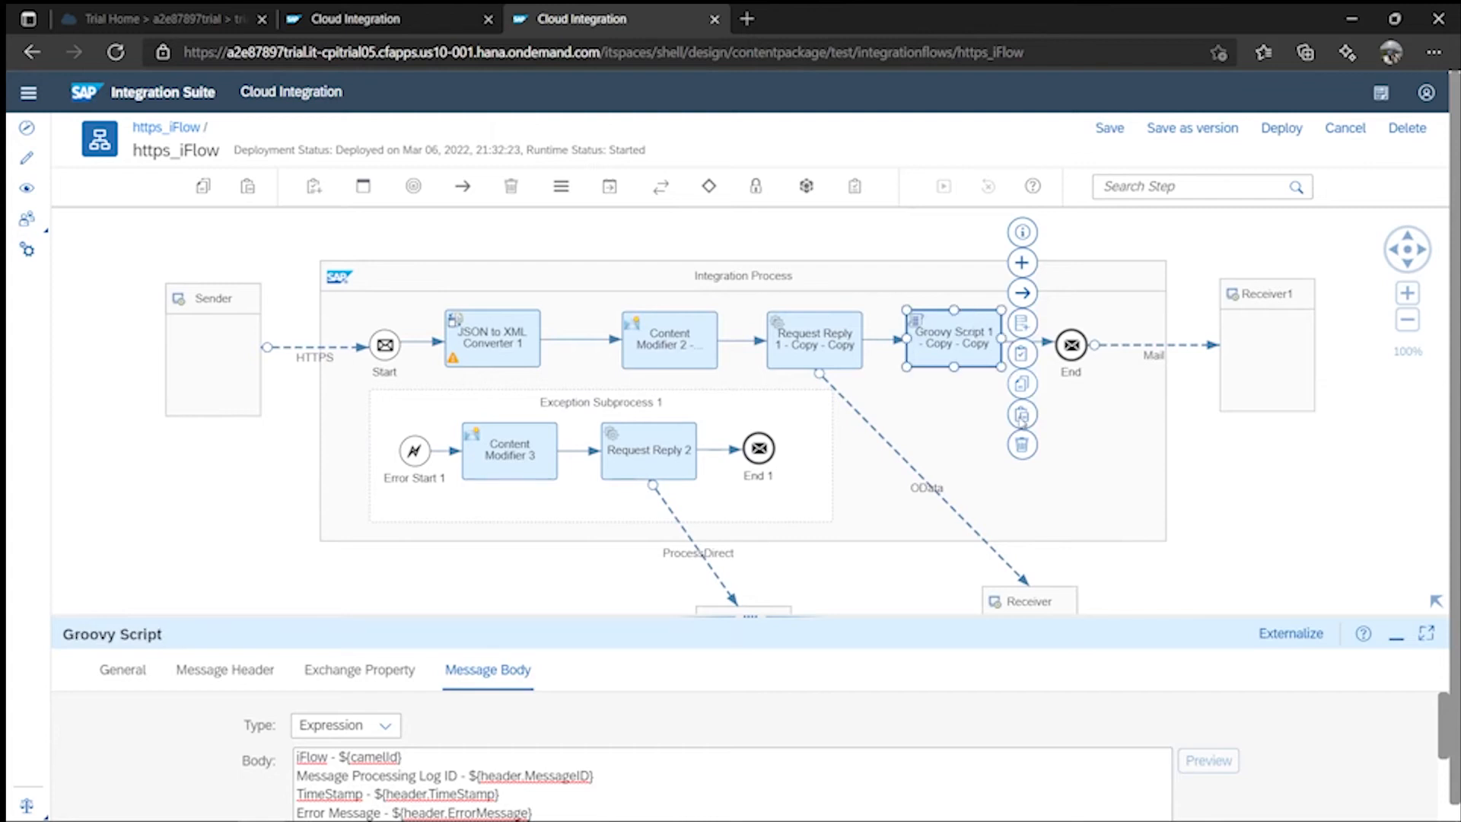
{"action": "left_click", "coordinate": [1016, 444]}
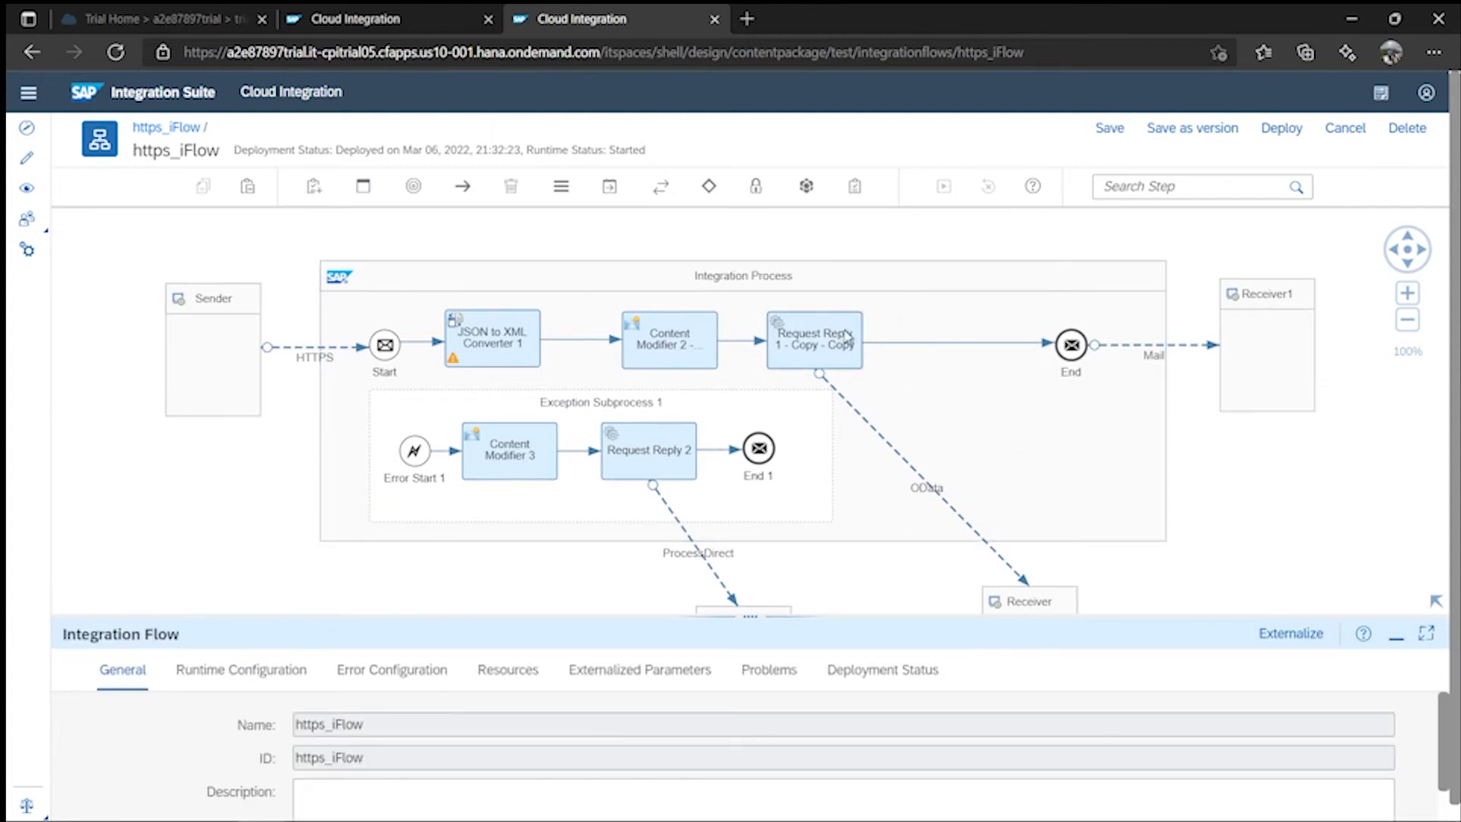
{"action": "left_click_drag", "start_coordinate": [838, 353], "coordinate": [951, 351]}
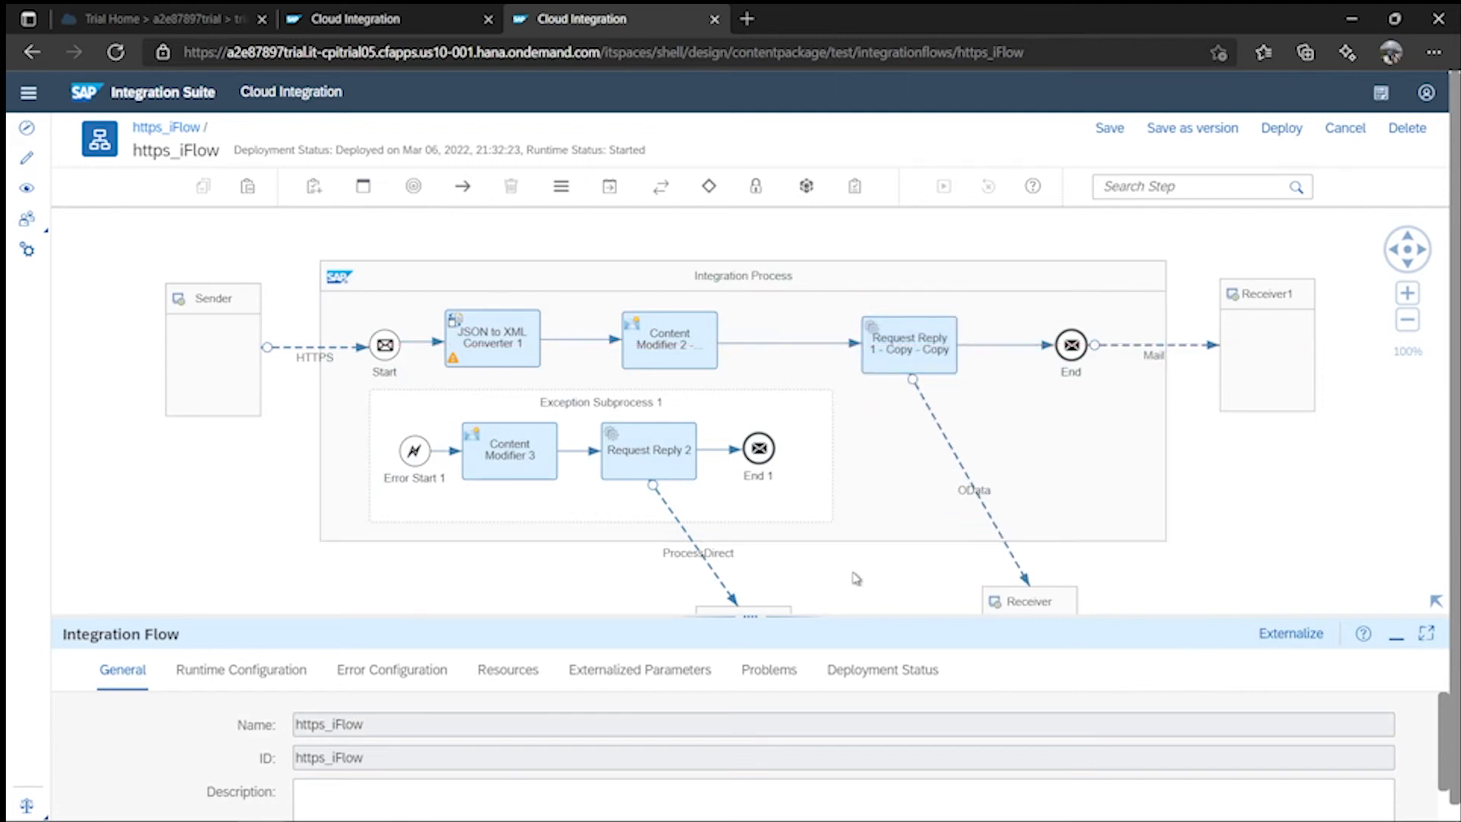
- Attempt to deploy twice, dismissing the not-authorized errors, then reload the page
{"action": "left_click", "coordinate": [1281, 134]}
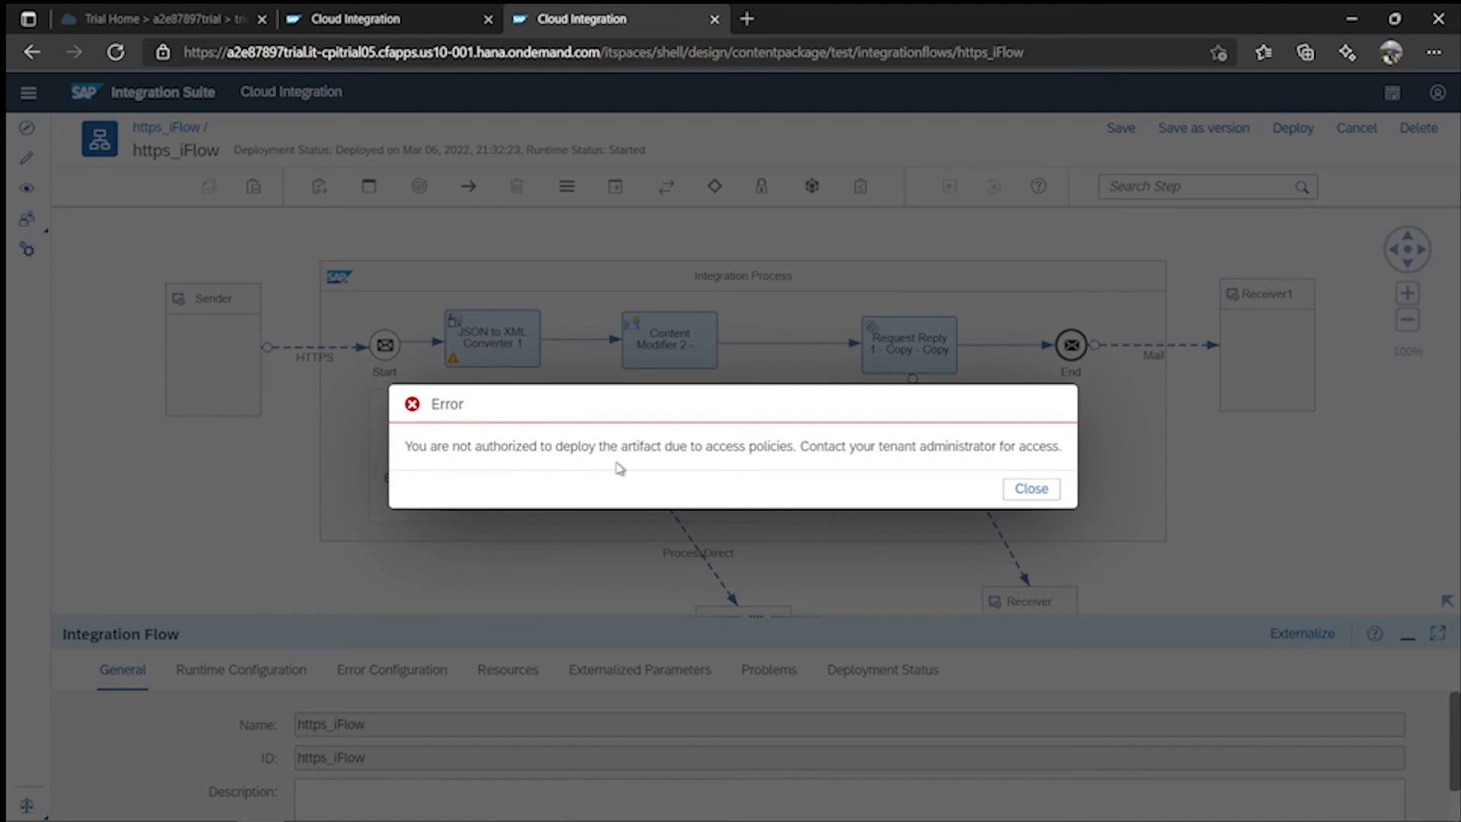
{"action": "left_click", "coordinate": [1036, 493]}
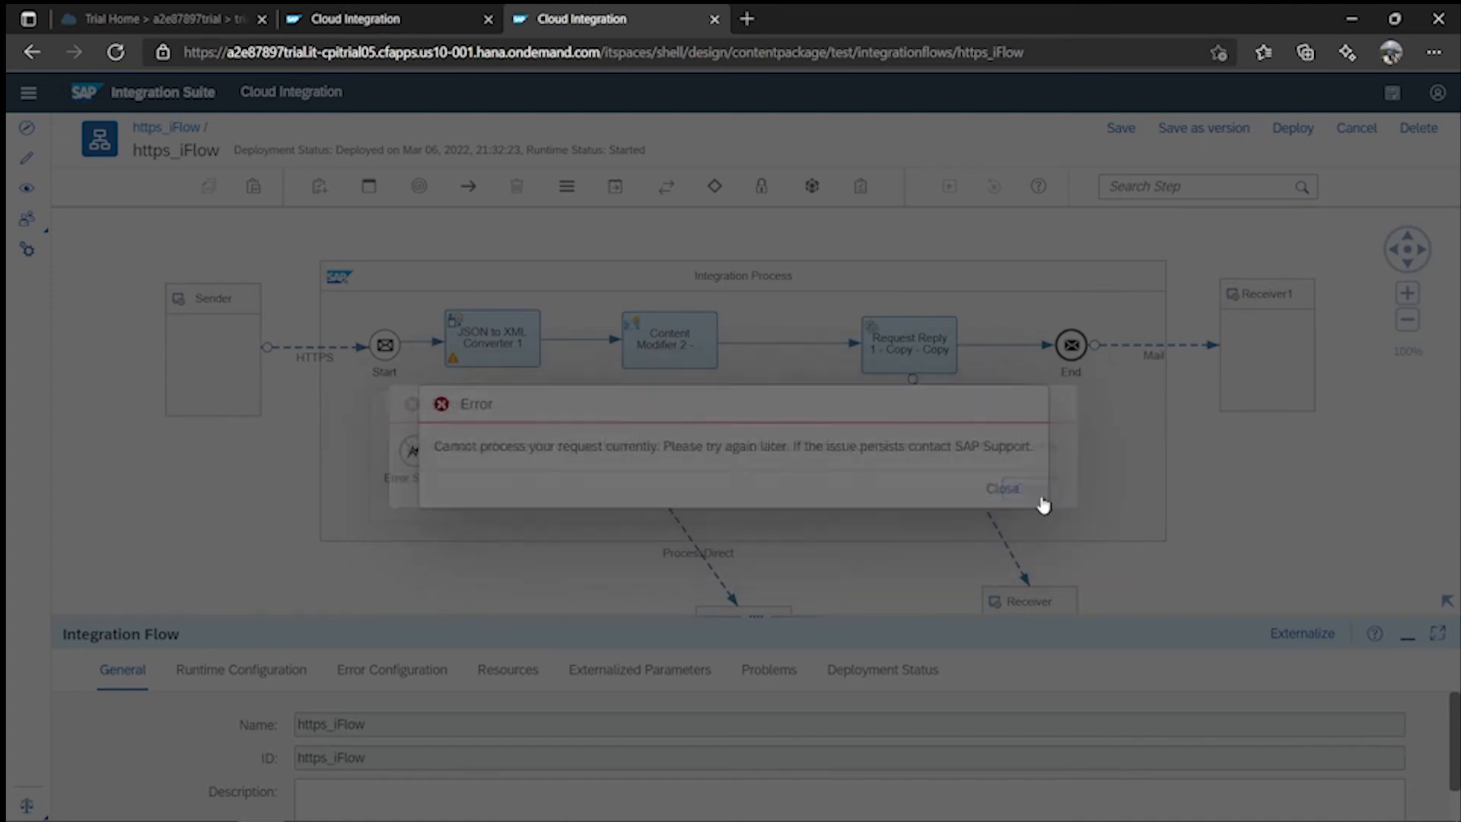
{"action": "left_click", "coordinate": [1001, 489]}
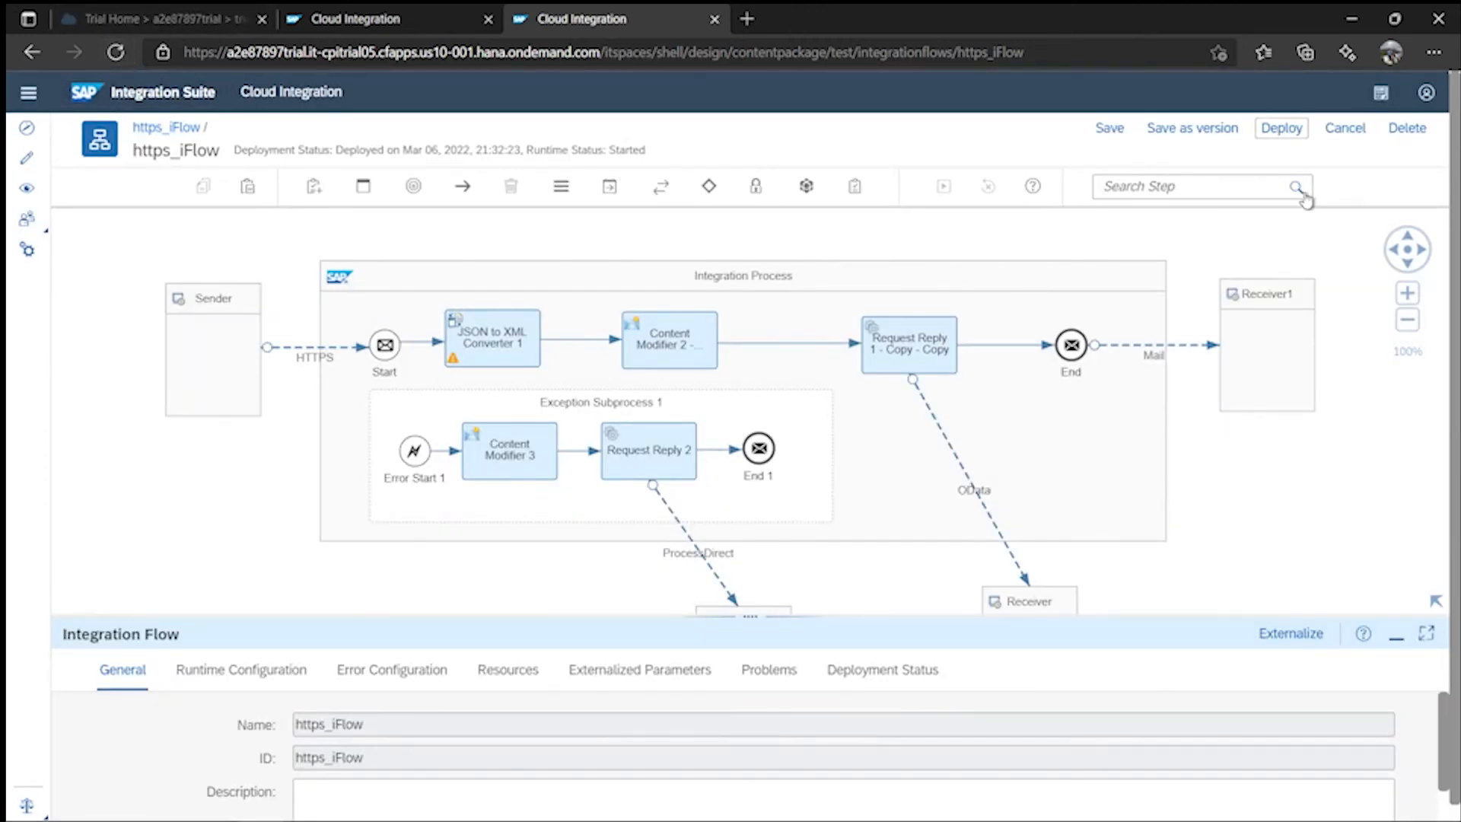
{"action": "left_click", "coordinate": [1283, 137]}
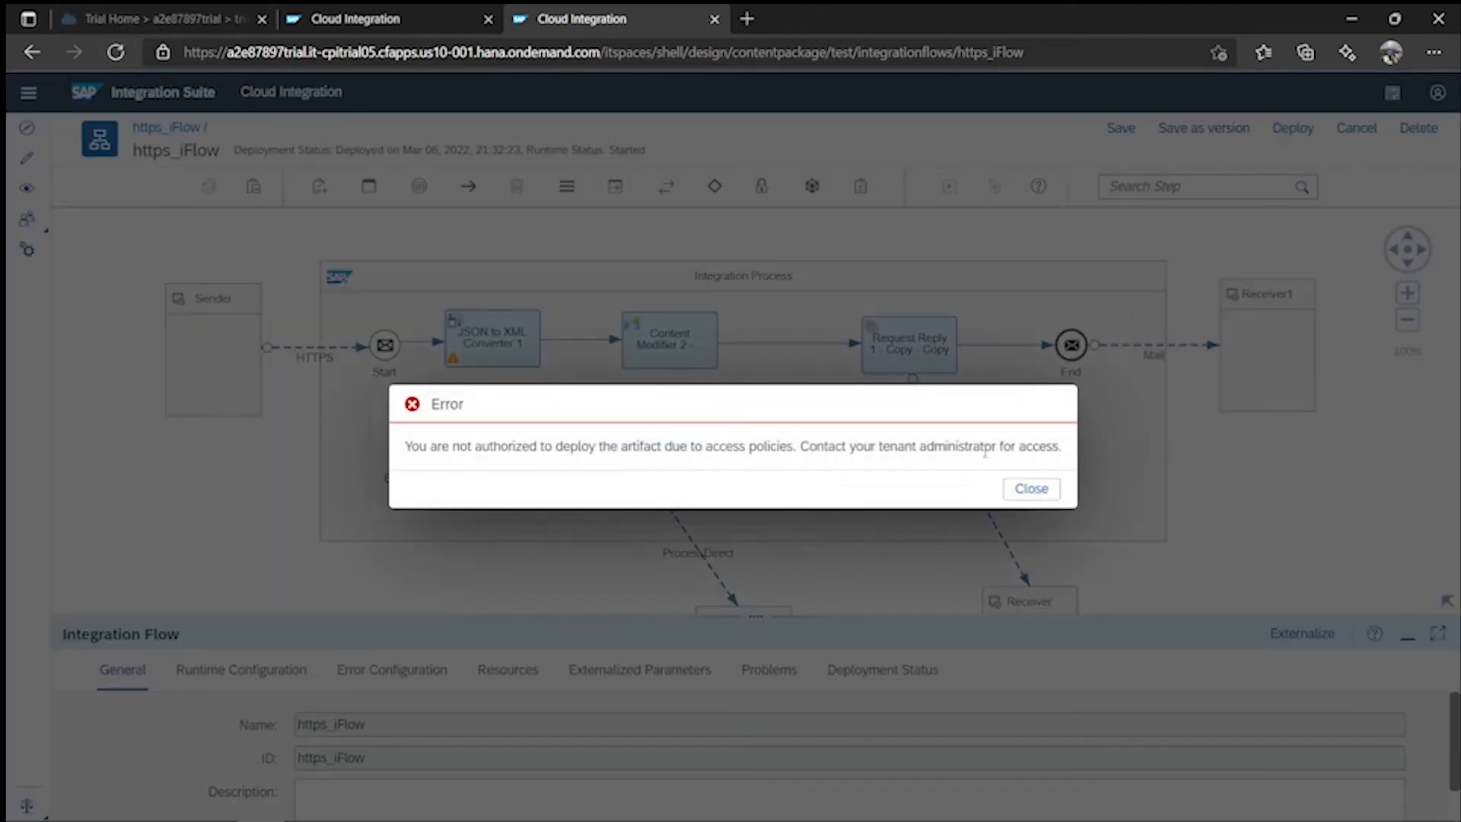
{"action": "left_click", "coordinate": [1031, 490]}
{"action": "left_click", "coordinate": [1027, 489]}
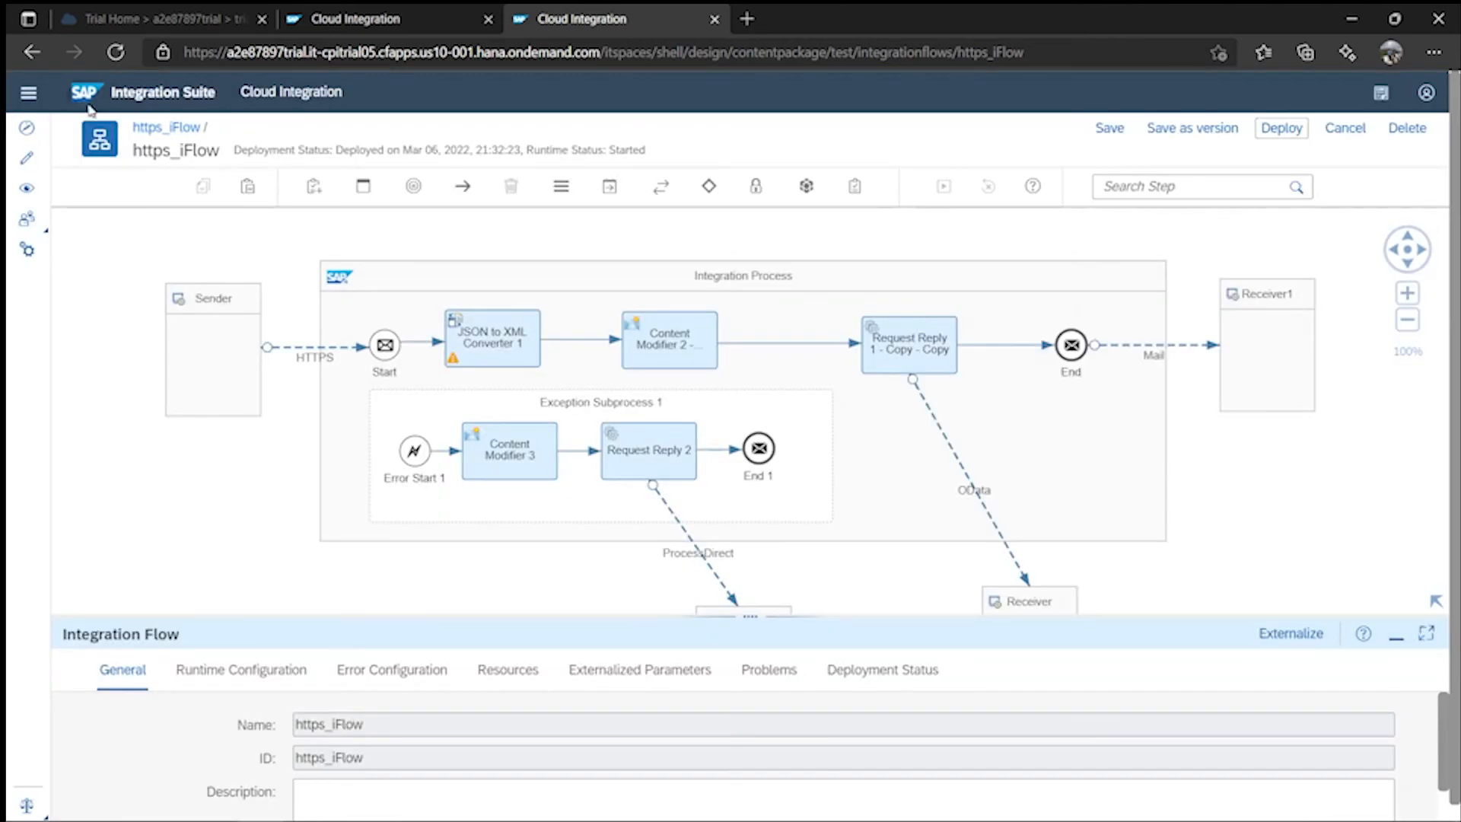
{"action": "left_click", "coordinate": [113, 52]}
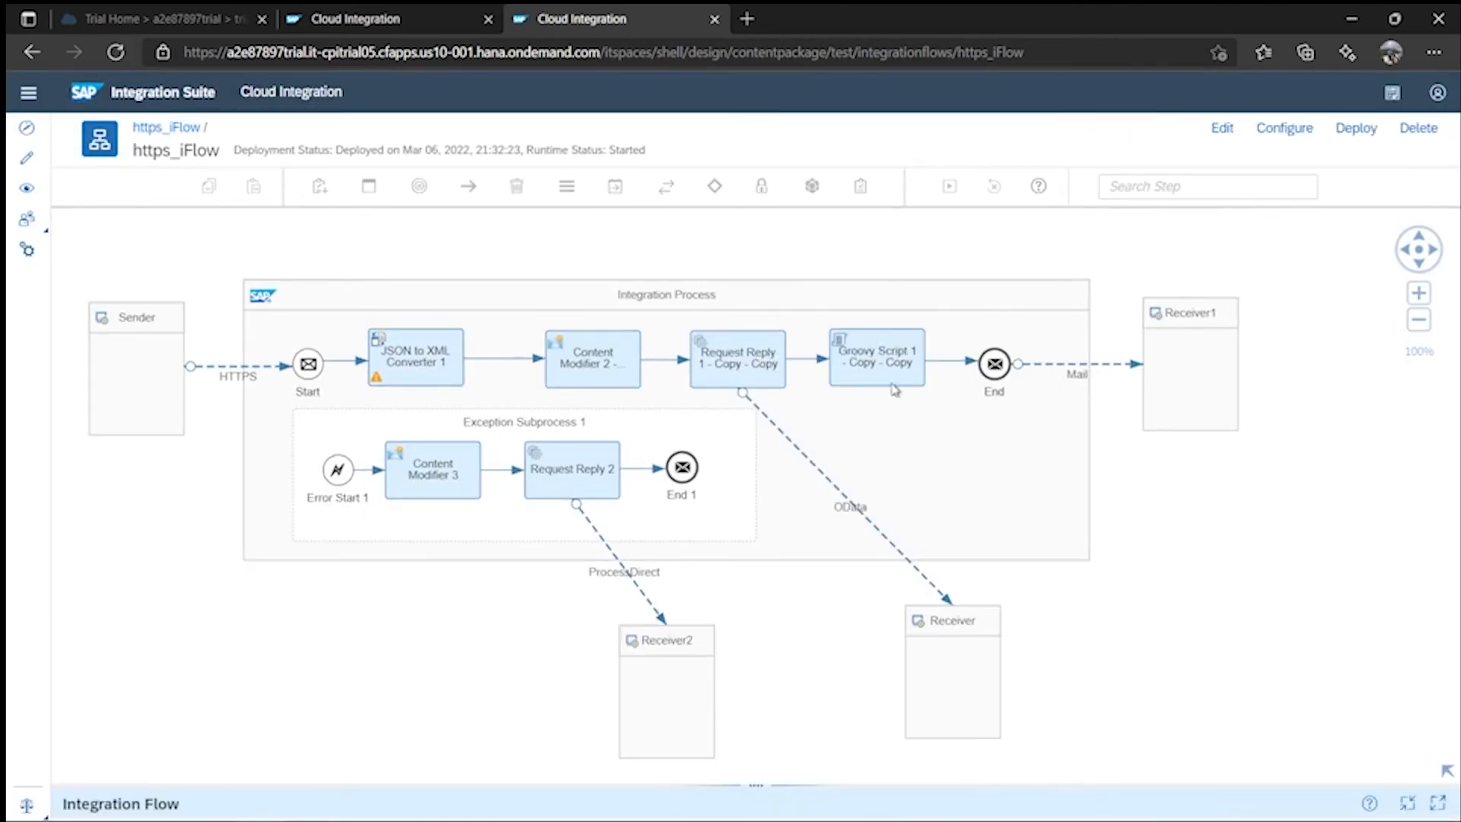
- Select the restored Groovy Script 1 - Copy - Copy step and put https_iFlow into edit mode
{"action": "left_click", "coordinate": [862, 376]}
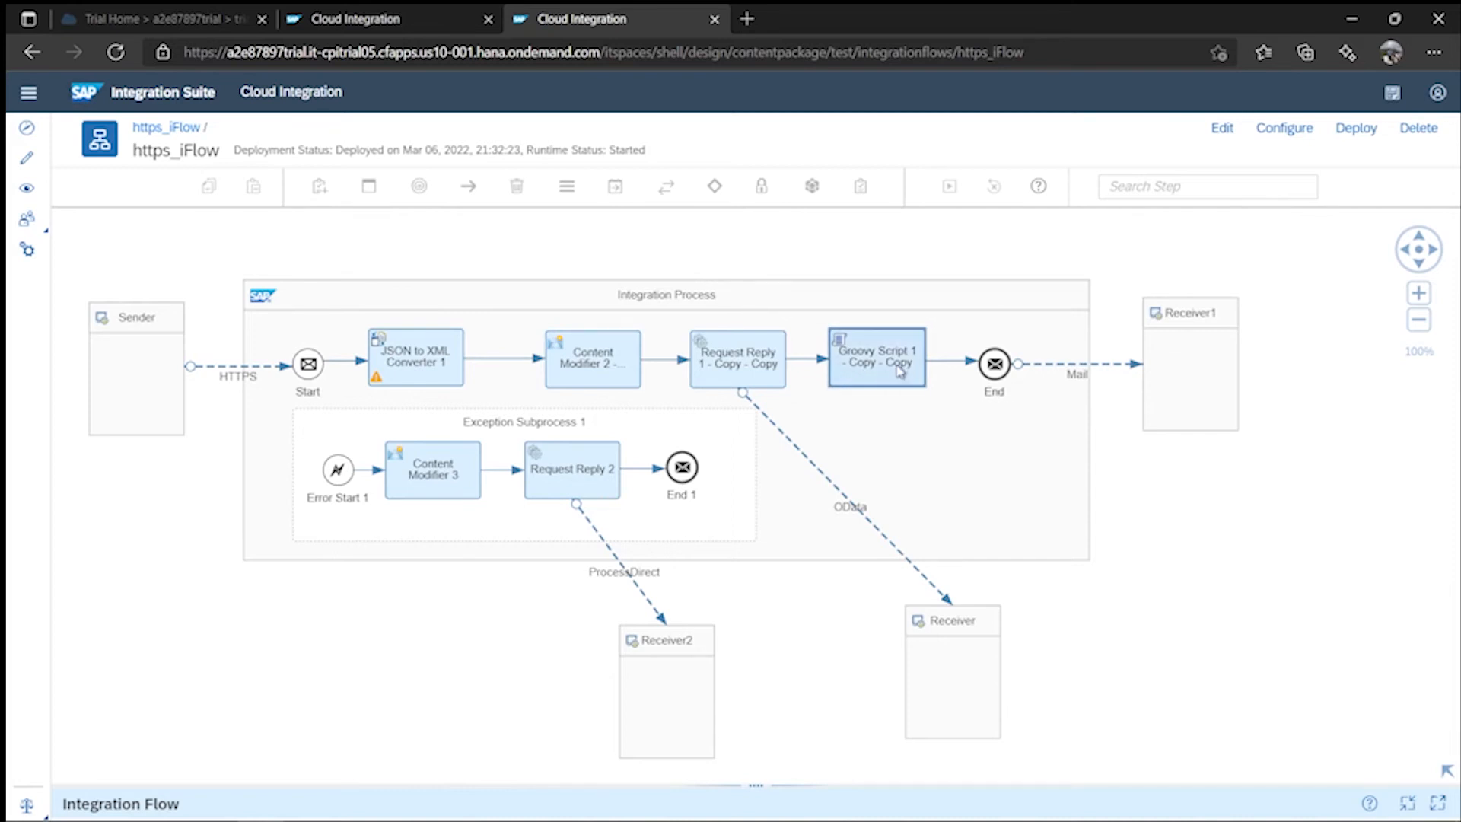
{"action": "left_click_drag", "start_coordinate": [900, 371], "coordinate": [941, 371]}
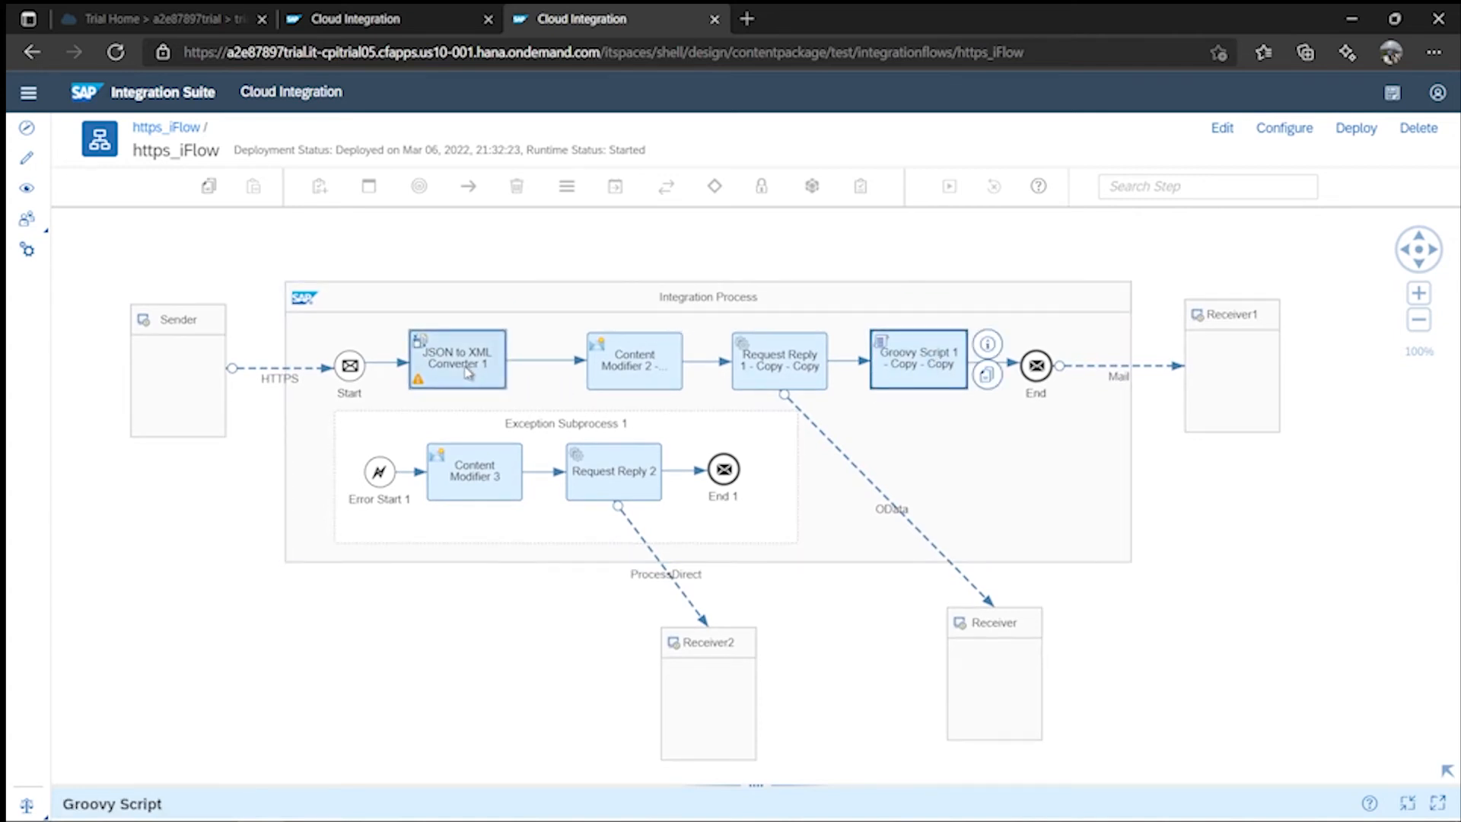
{"action": "left_click_drag", "start_coordinate": [350, 366], "coordinate": [330, 366]}
{"action": "left_click", "coordinate": [329, 366]}
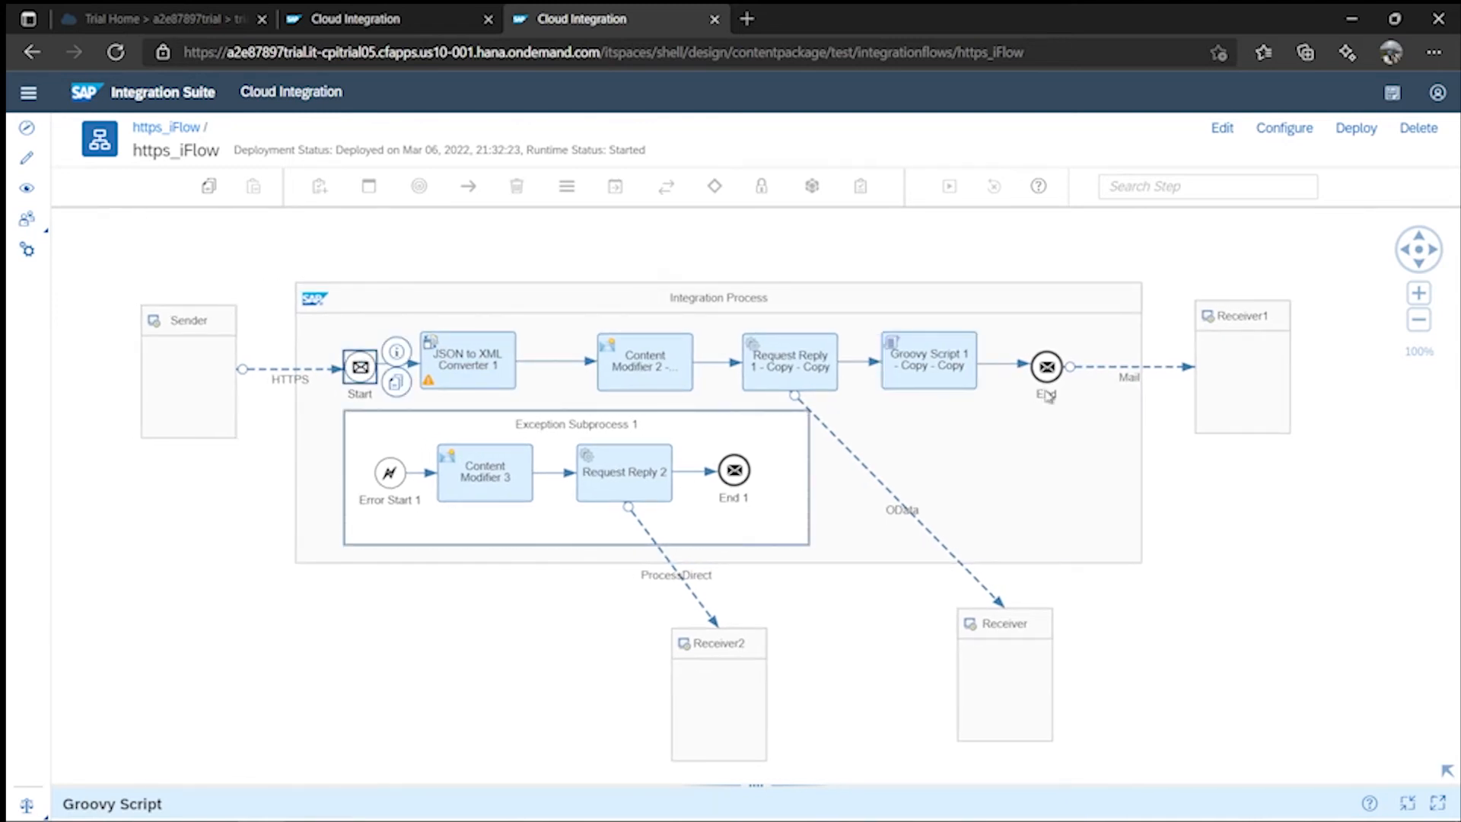
{"action": "left_click", "coordinate": [948, 372]}
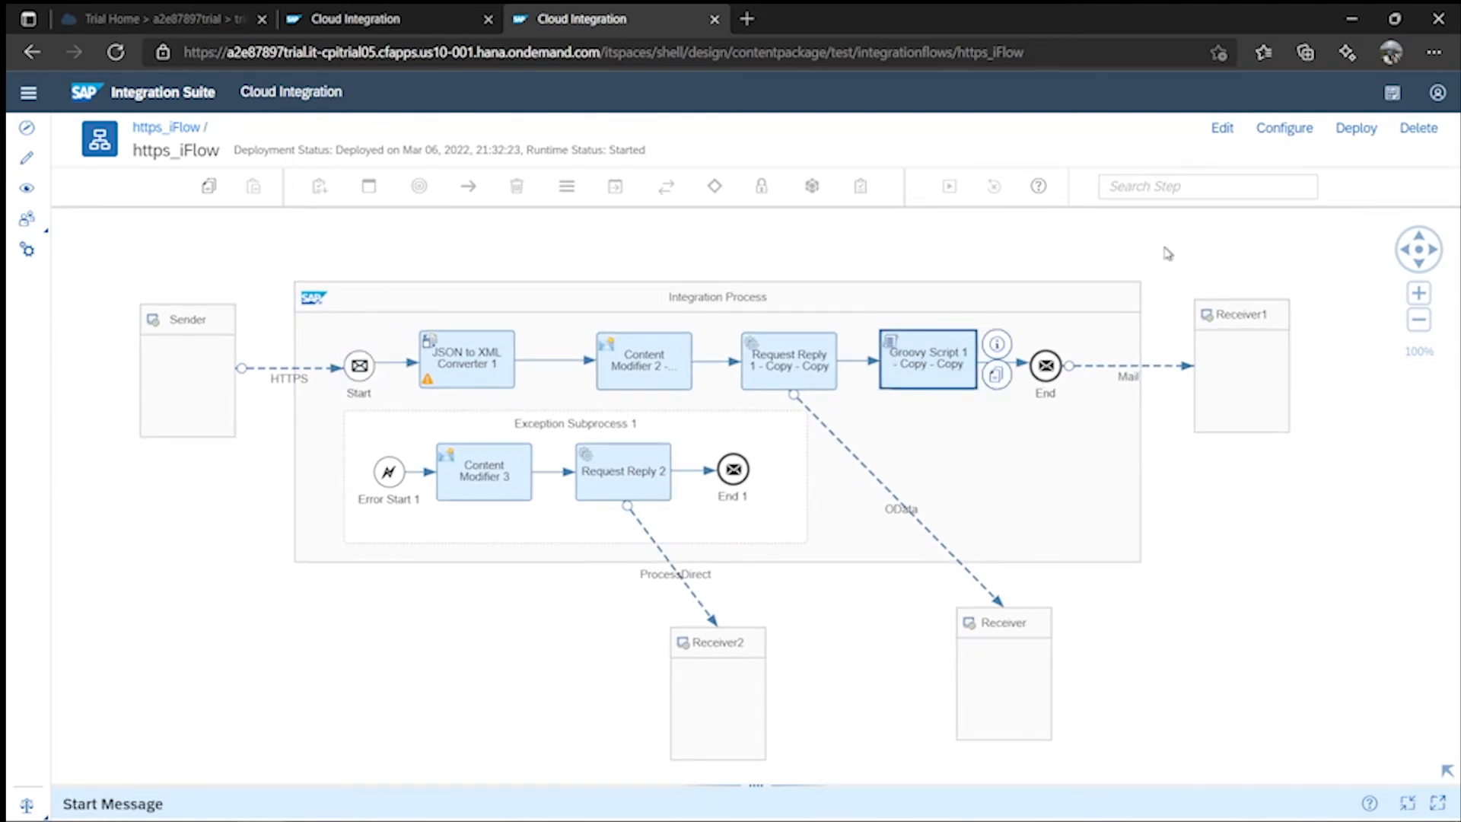
{"action": "left_click", "coordinate": [1224, 130]}
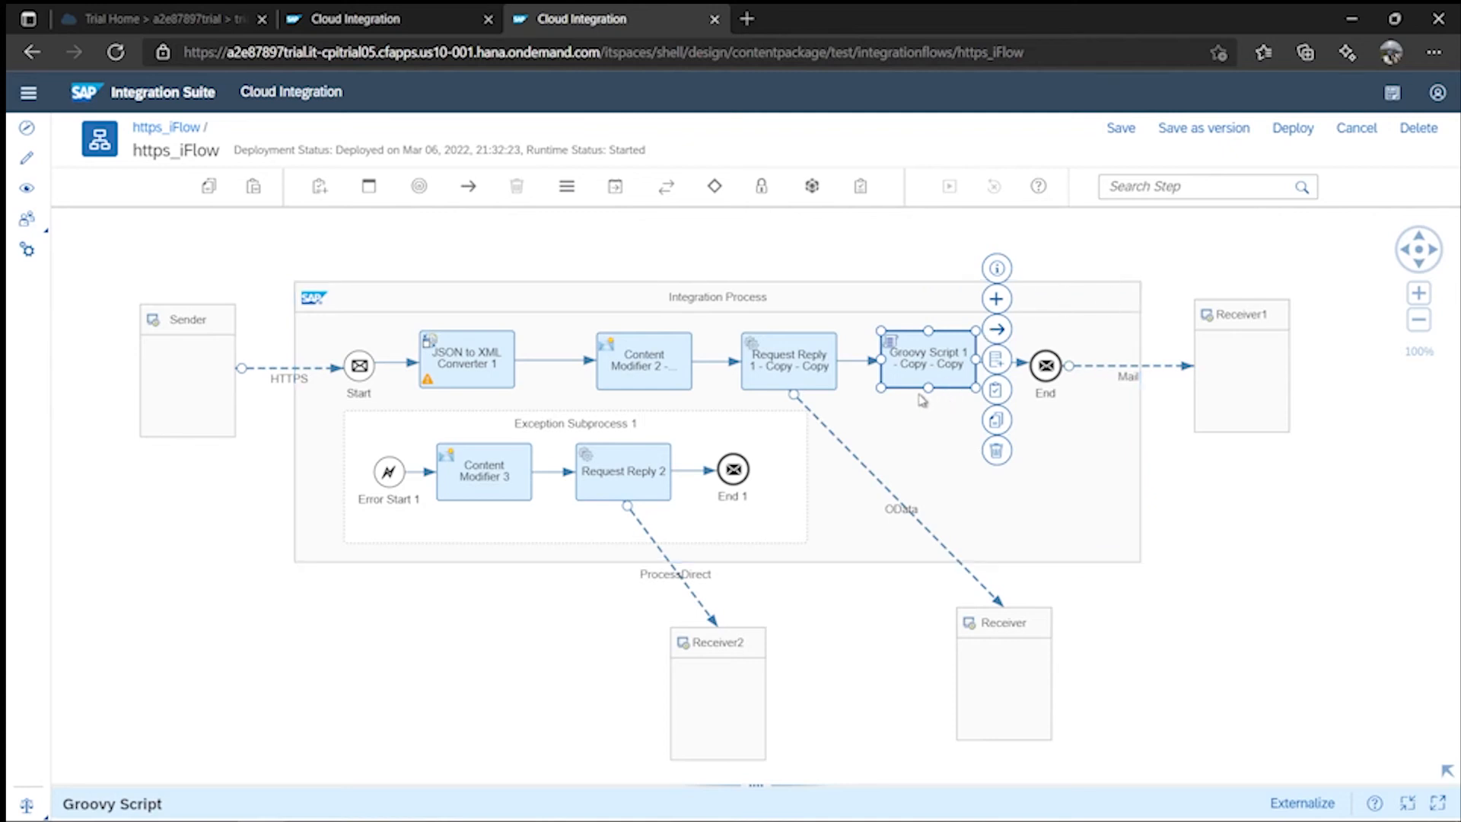
- Bypass the Groovy Script by removing its connection and moving it off the Request Reply path
{"action": "left_click_drag", "start_coordinate": [799, 364], "coordinate": [835, 364]}
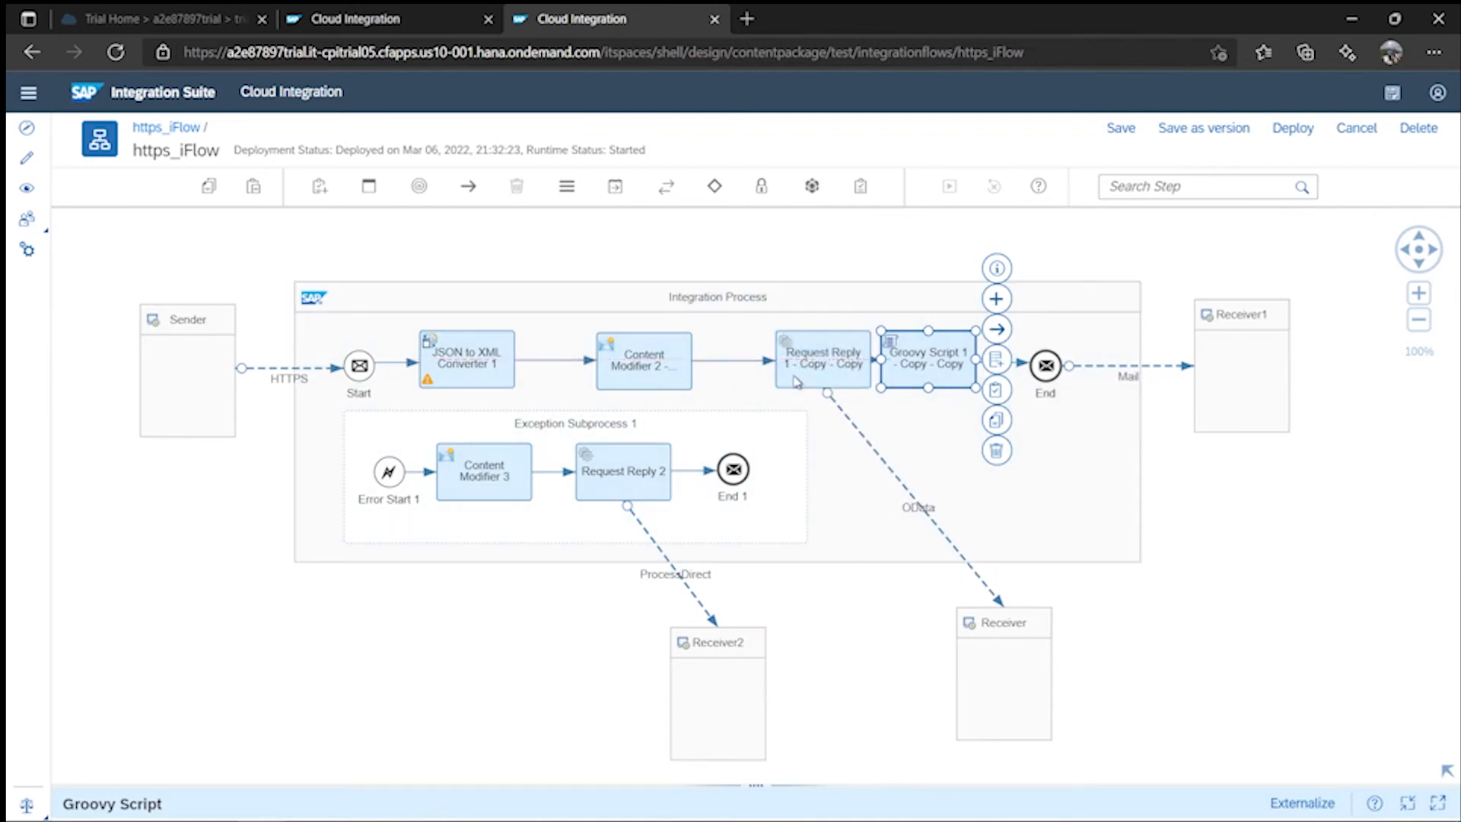
{"action": "left_click_drag", "start_coordinate": [945, 366], "coordinate": [958, 366]}
{"action": "left_click", "coordinate": [890, 362]}
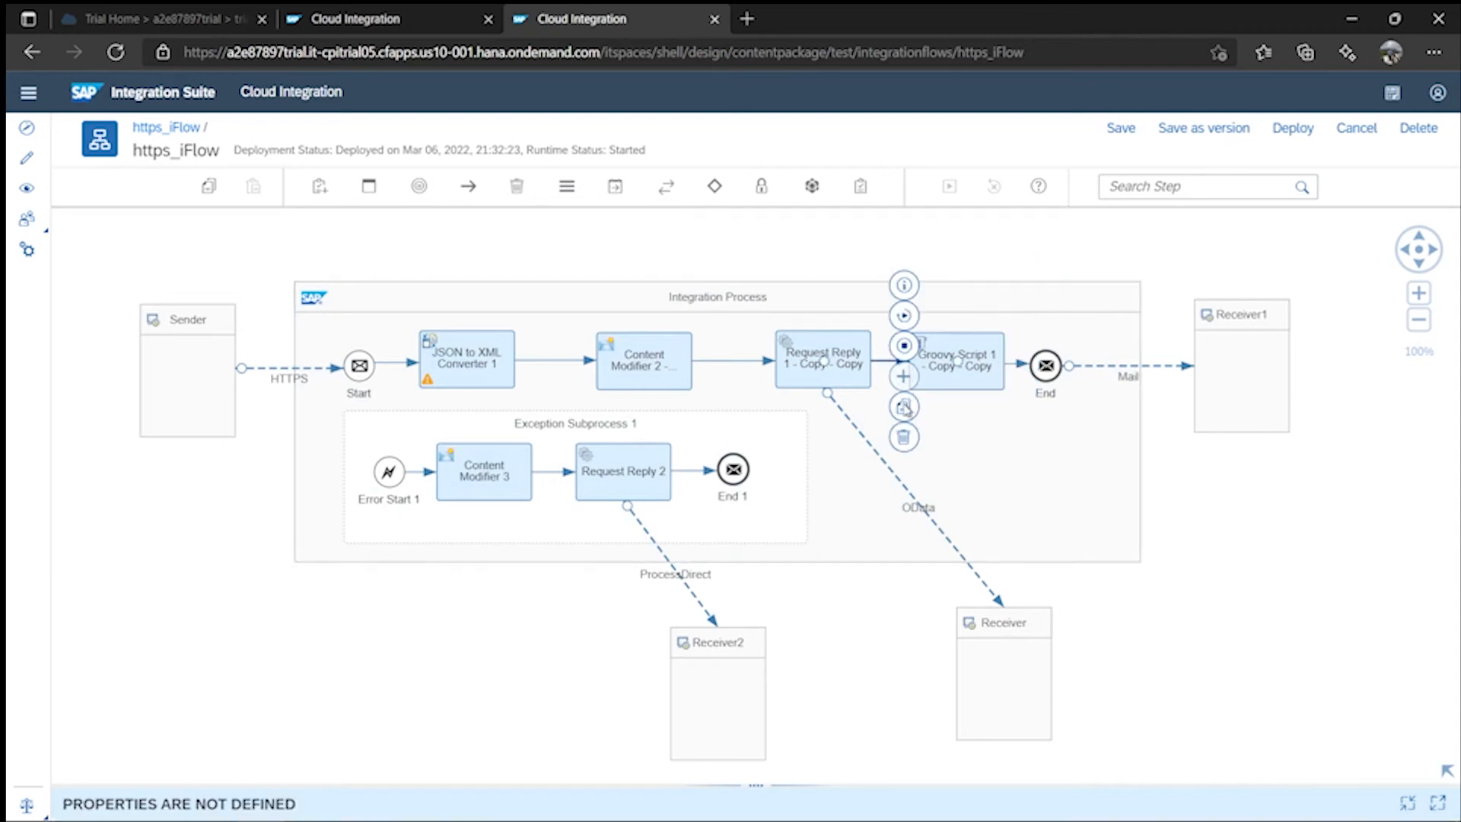
{"action": "left_click", "coordinate": [956, 365]}
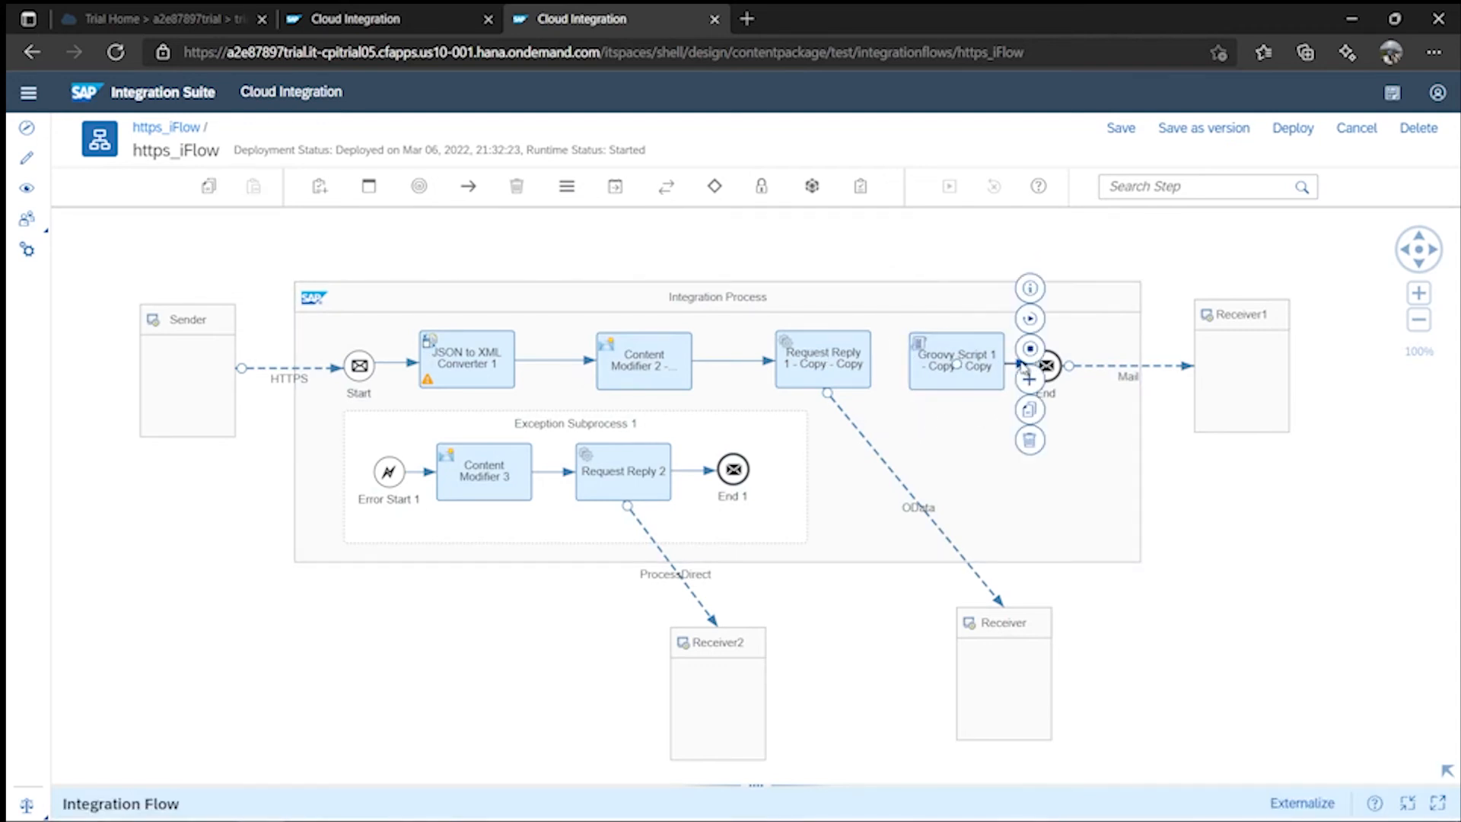
{"action": "left_click", "coordinate": [1029, 443]}
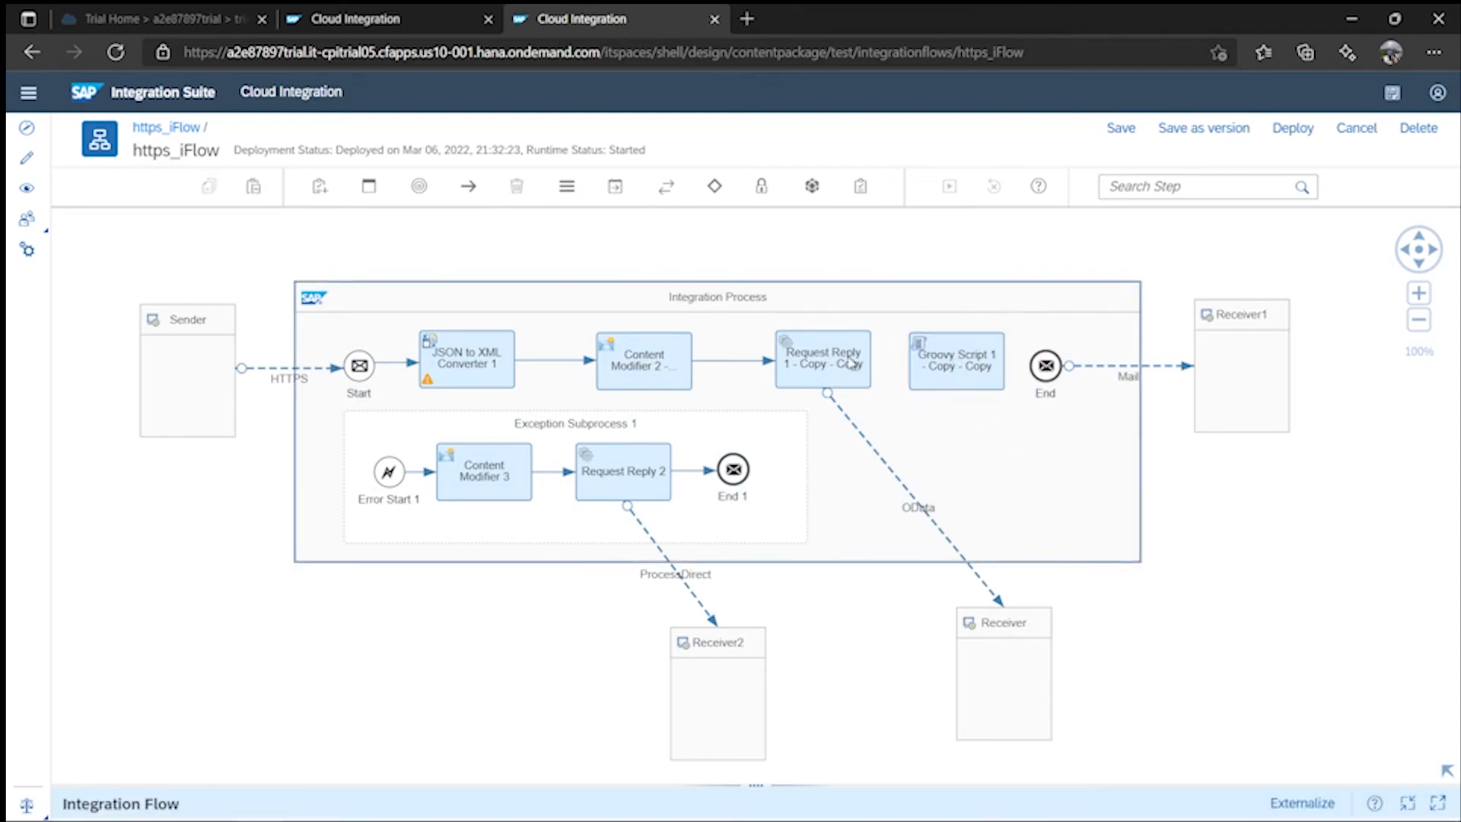
{"action": "left_click_drag", "start_coordinate": [957, 361], "coordinate": [1069, 516]}
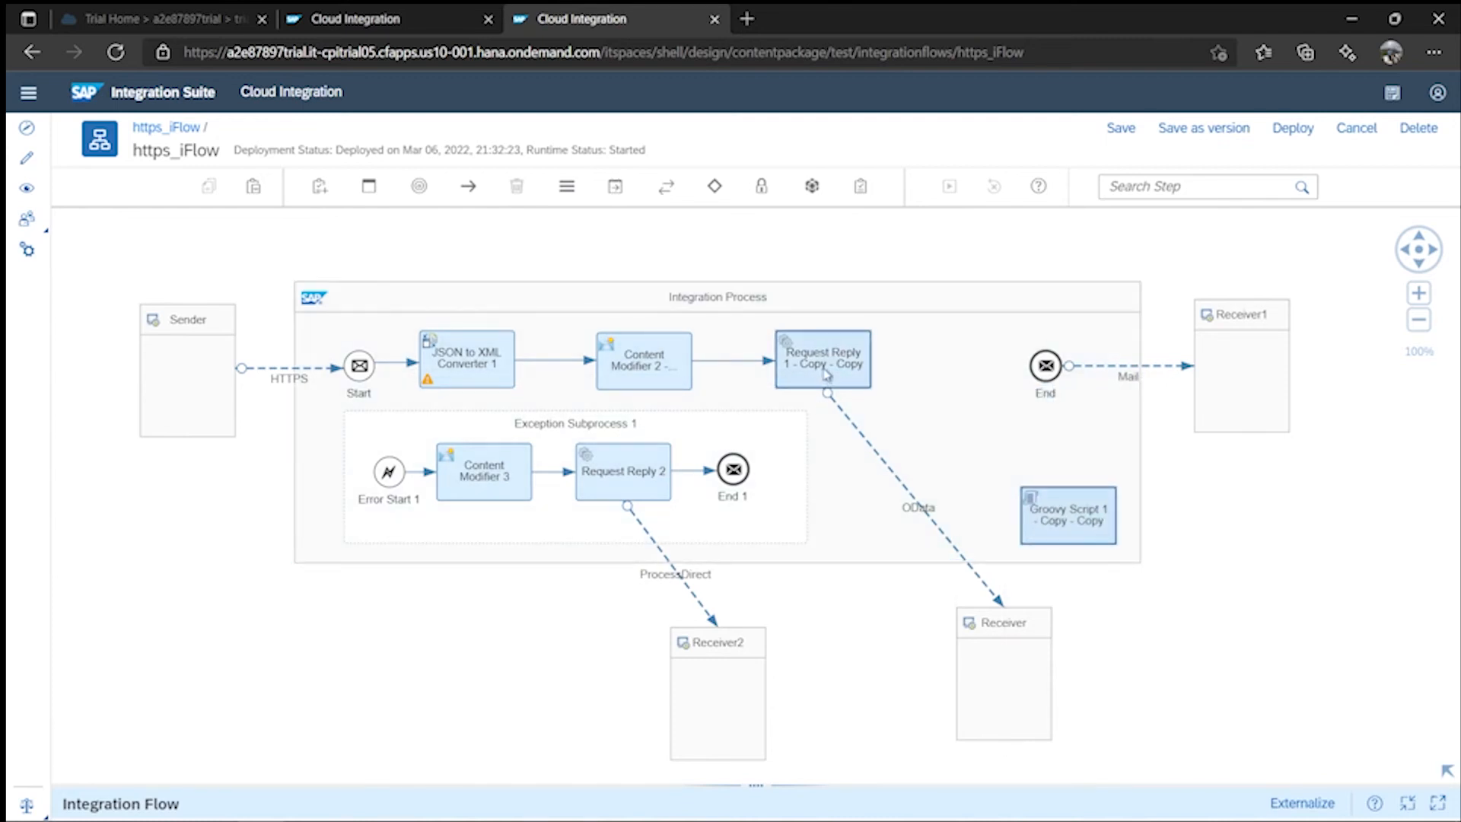
{"action": "left_click_drag", "start_coordinate": [827, 373], "coordinate": [1047, 367]}
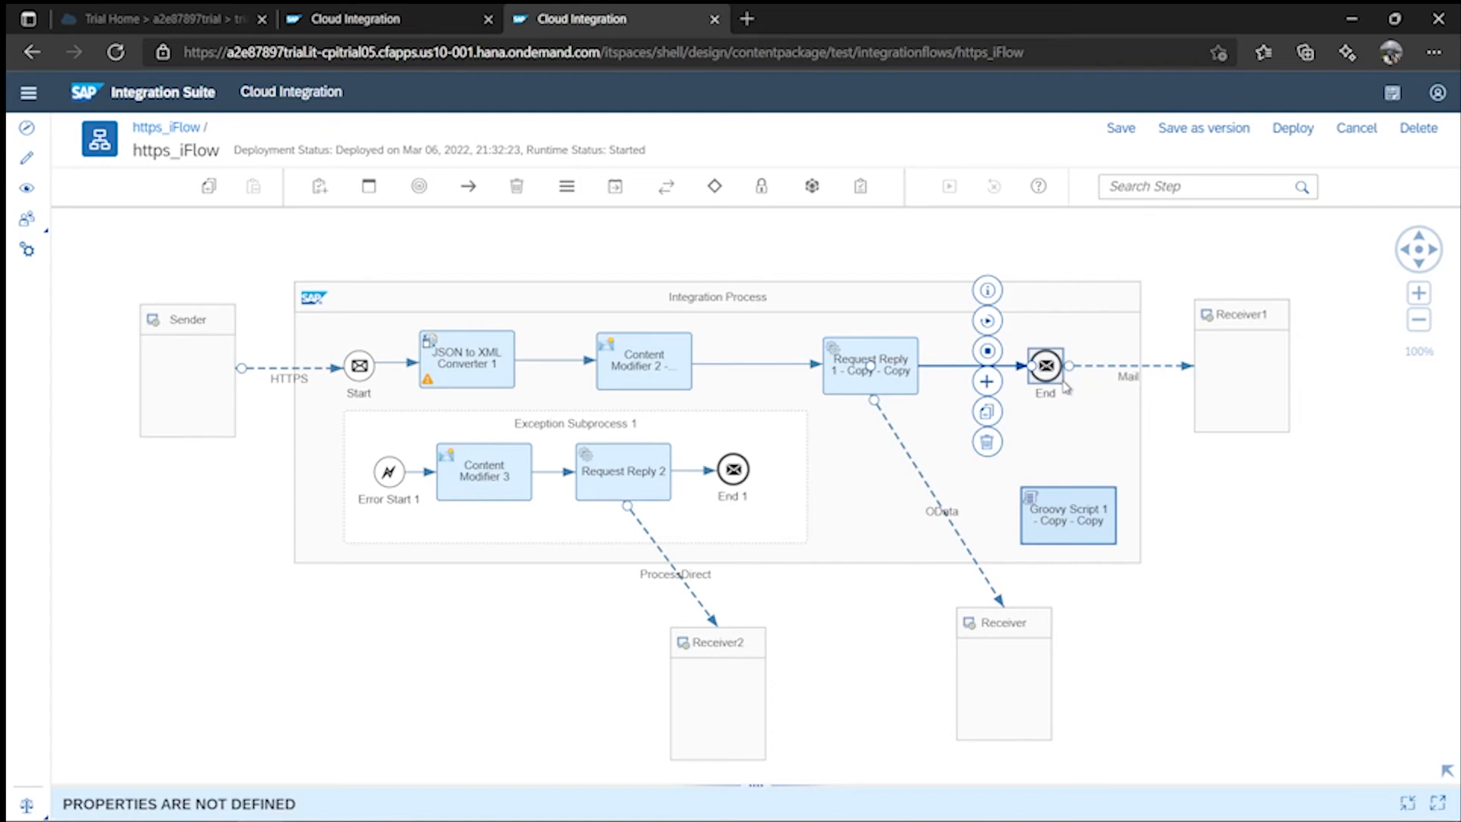
- Save and redeploy https_iFlow, confirming the deployment
{"action": "left_click", "coordinate": [1120, 129]}
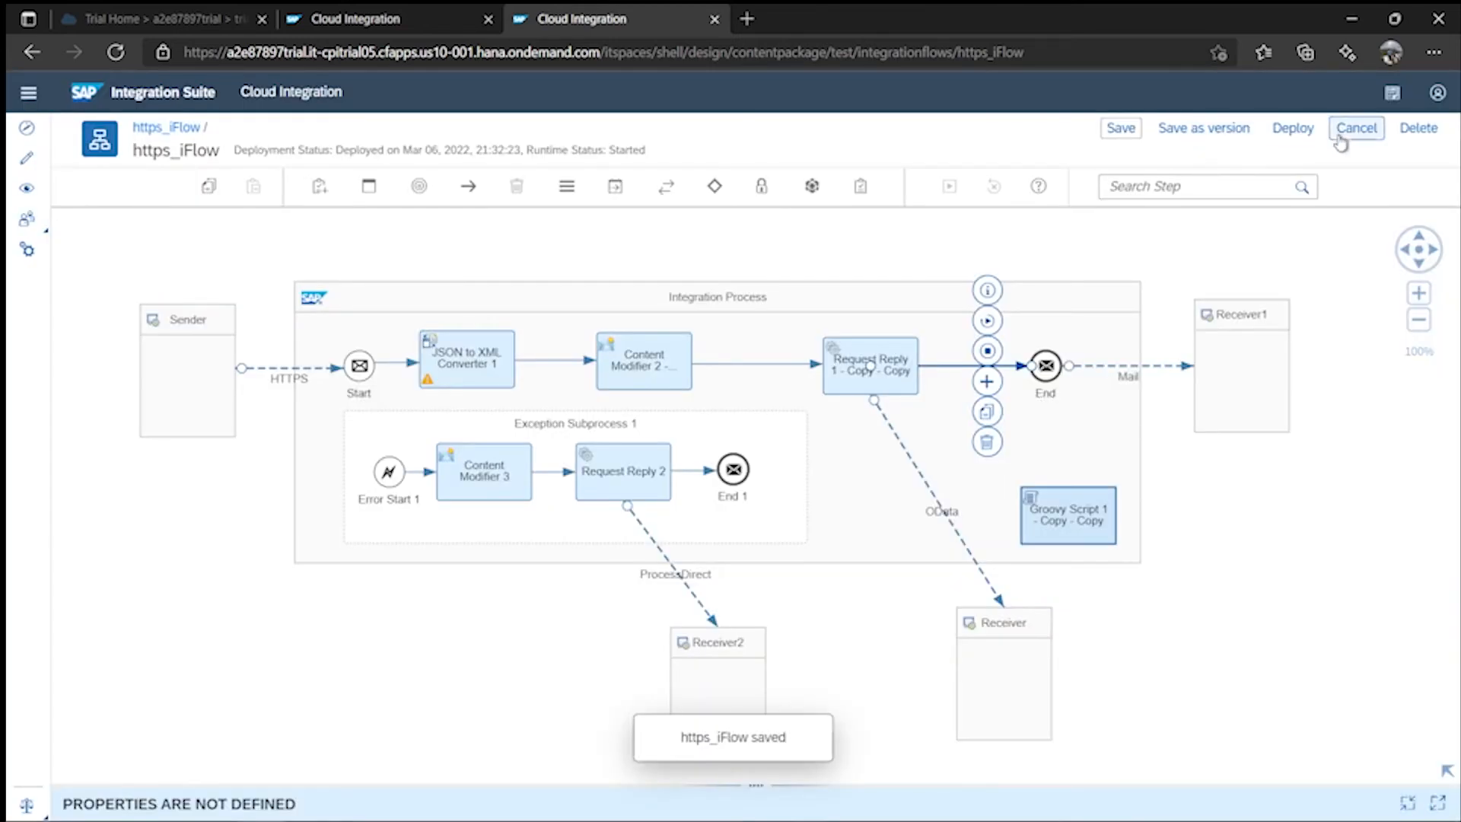
{"action": "left_click", "coordinate": [1296, 137]}
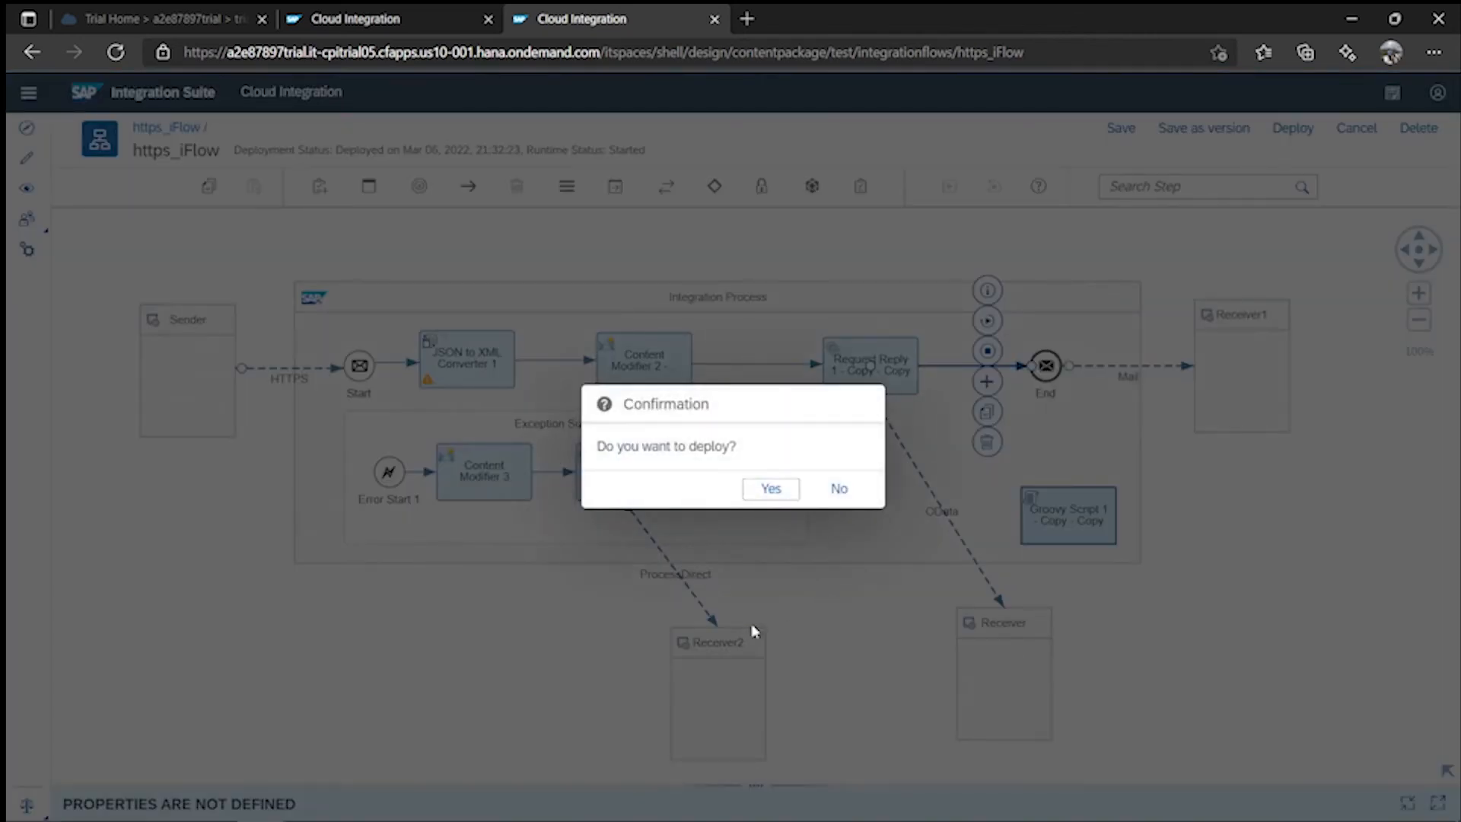
{"action": "left_click", "coordinate": [771, 488]}
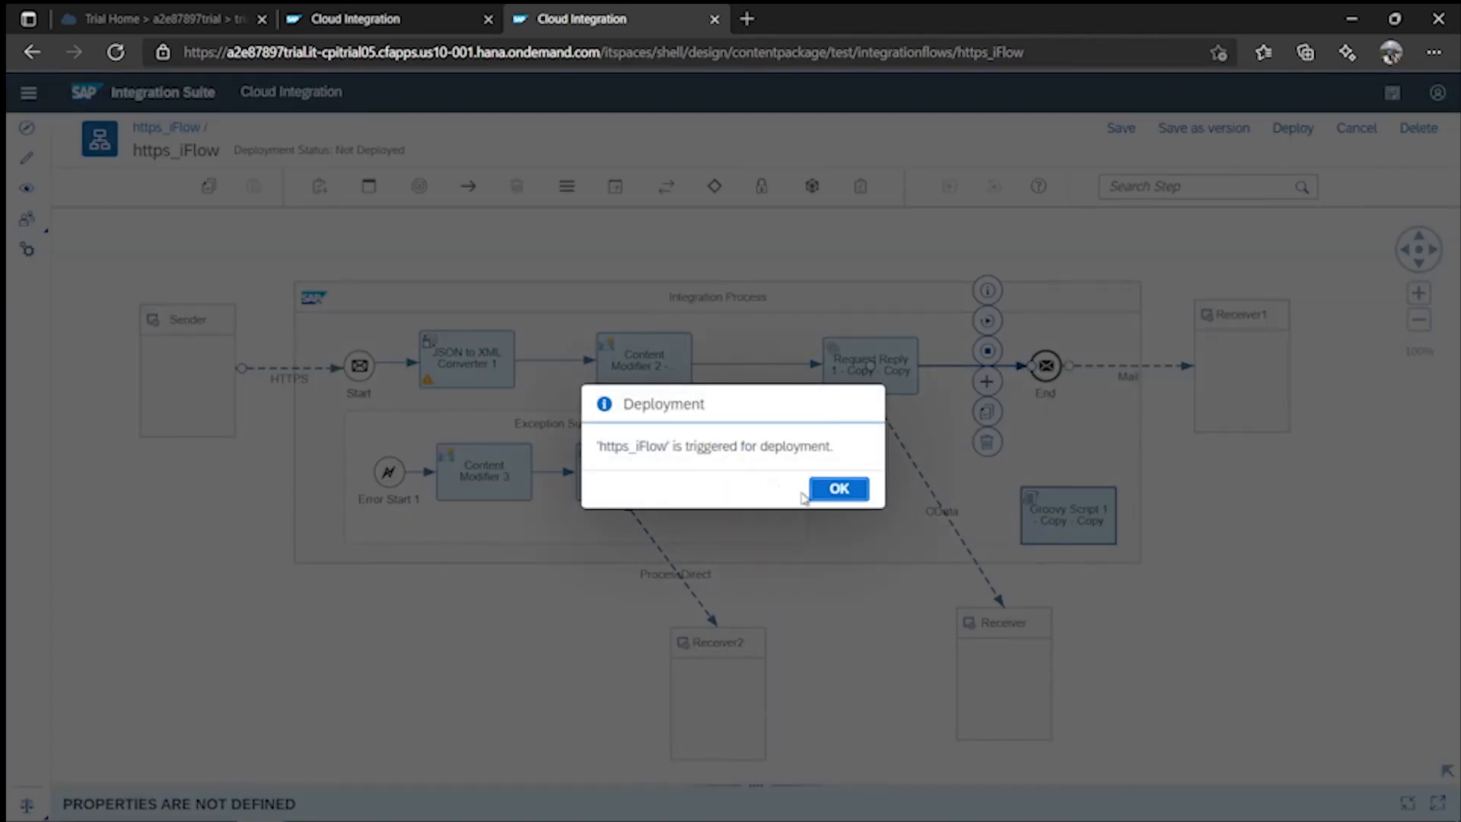
{"action": "left_click", "coordinate": [814, 493]}
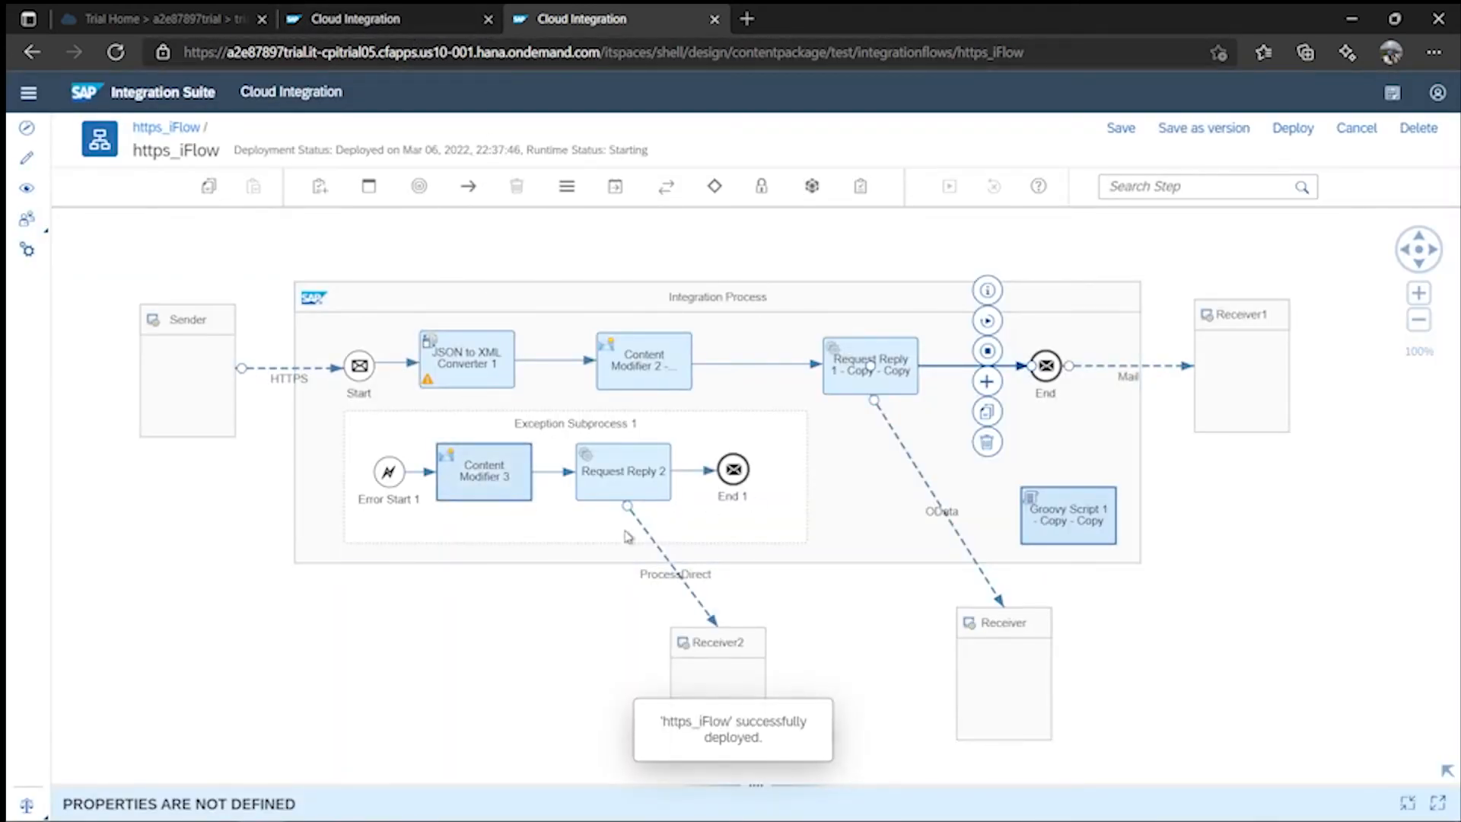
{"action": "left_click", "coordinate": [344, 23]}
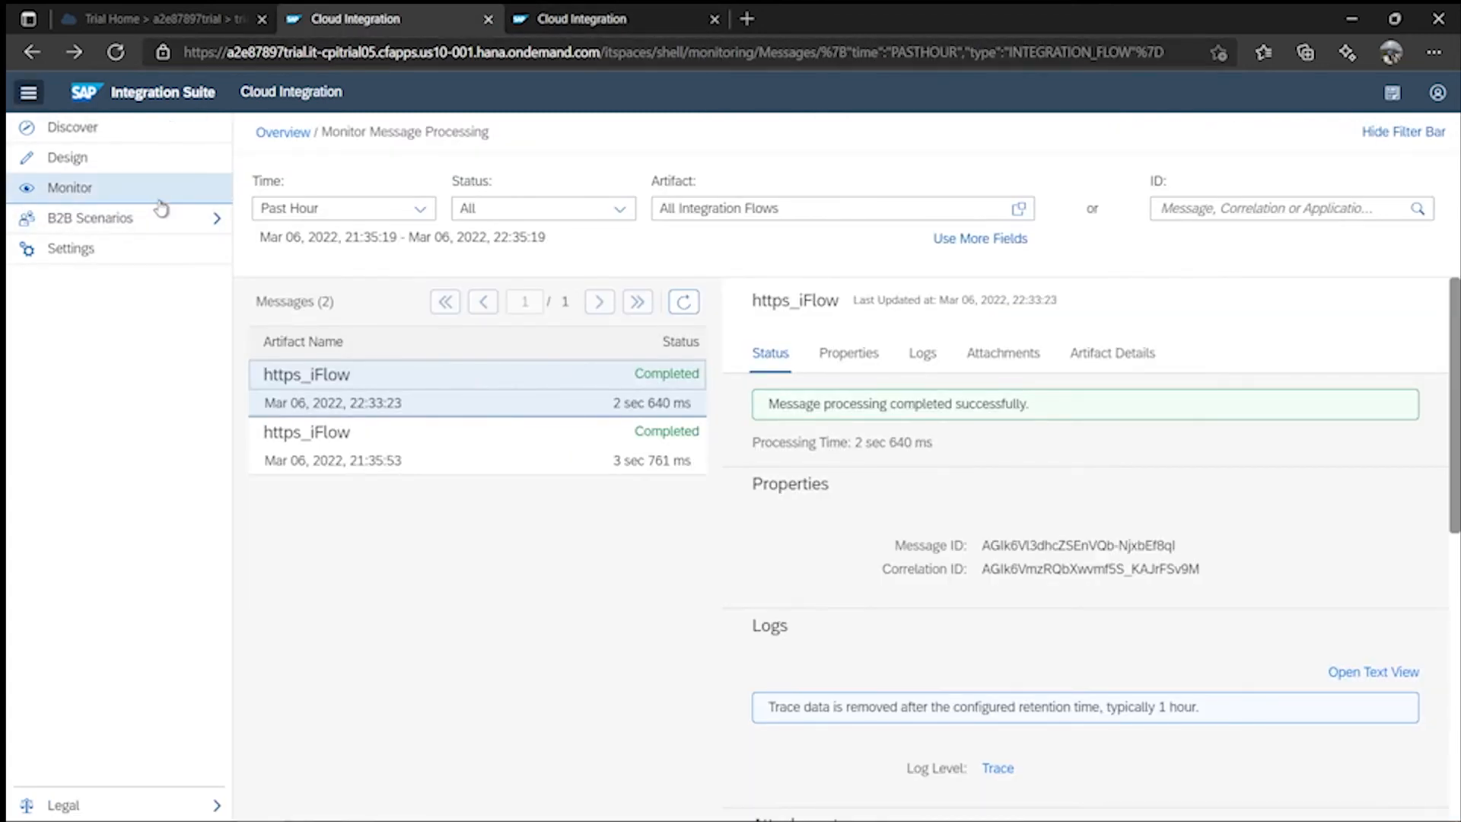
- Refresh All integration content until https_iFlow shows Started and deployed successfully
{"action": "left_click", "coordinate": [120, 190]}
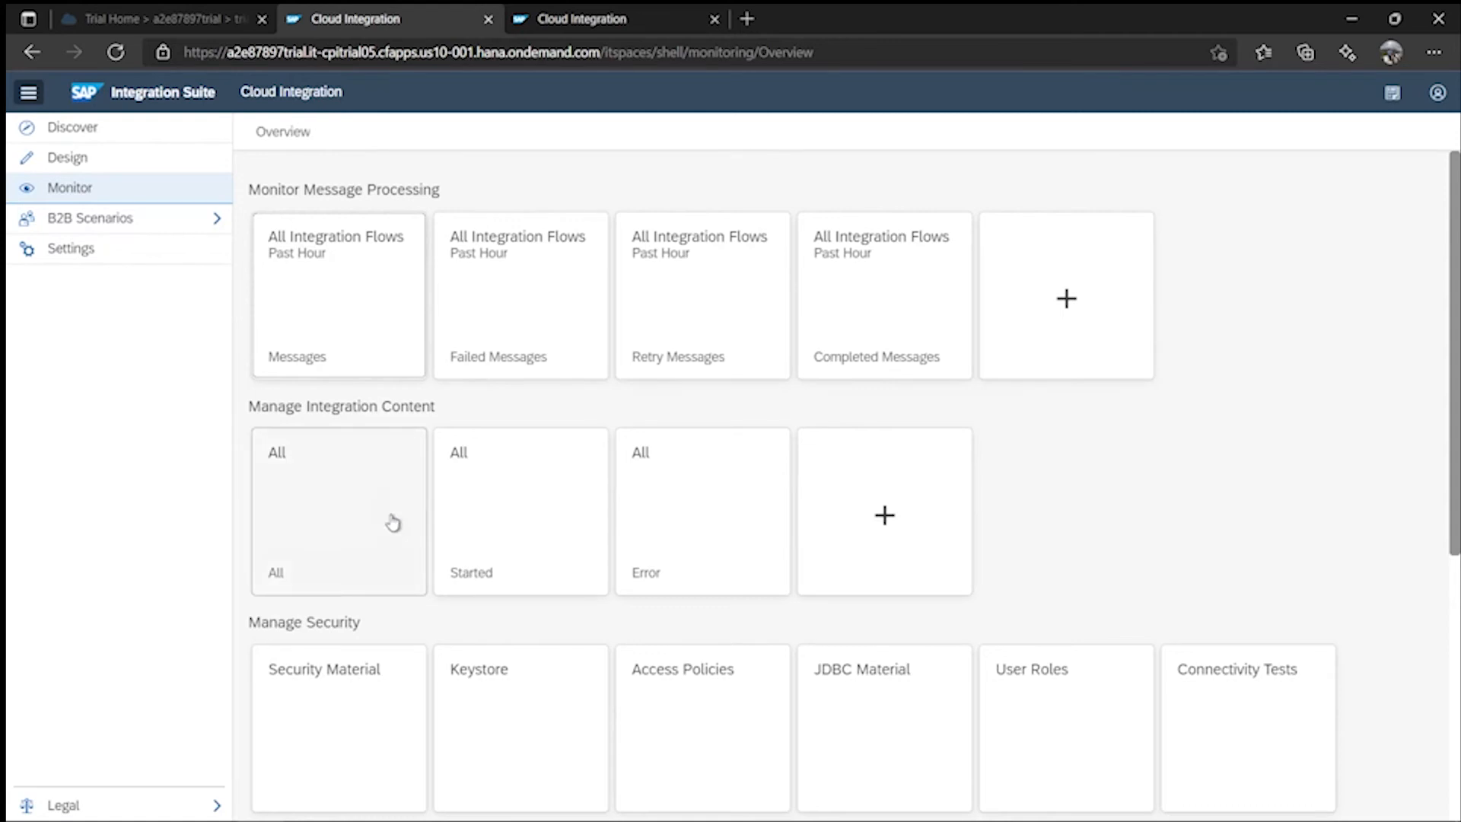
{"action": "left_click", "coordinate": [391, 522]}
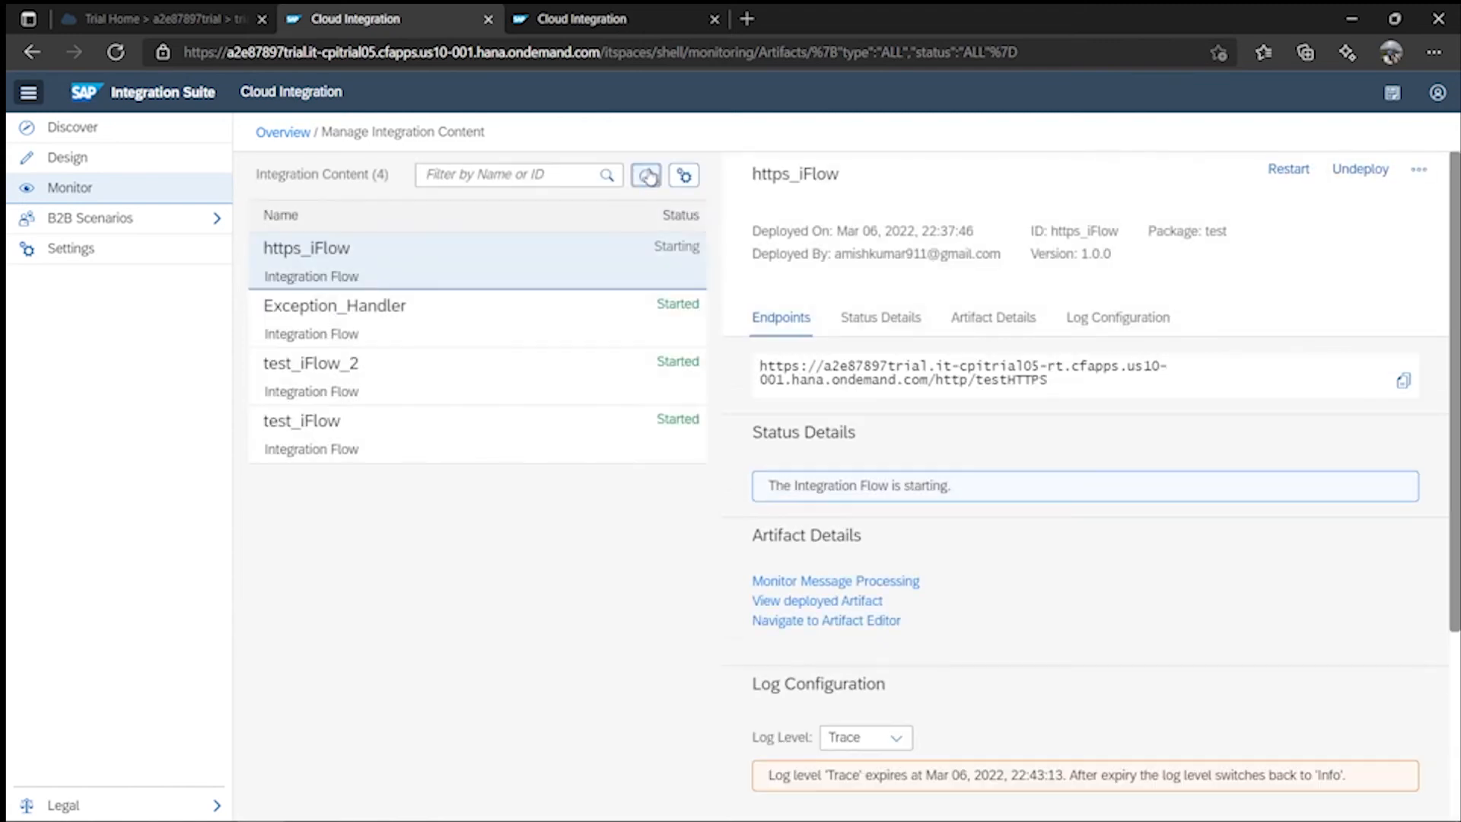
{"action": "left_click", "coordinate": [637, 175]}
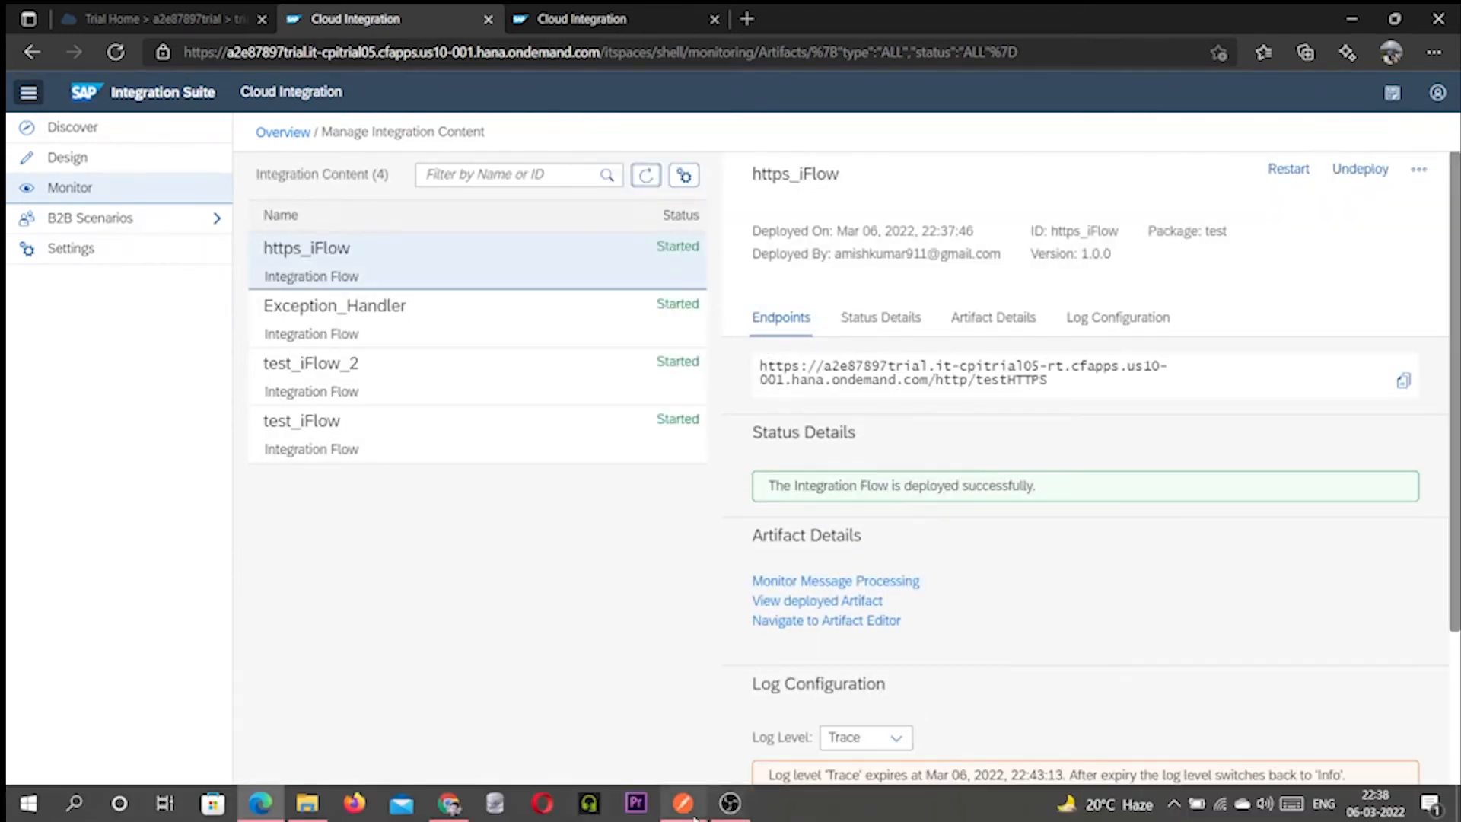
{"action": "left_click", "coordinate": [699, 811]}
- Resend the CPI Trial POST request, which returns 200 OK with empty <Products/>
{"action": "left_click", "coordinate": [1321, 202]}
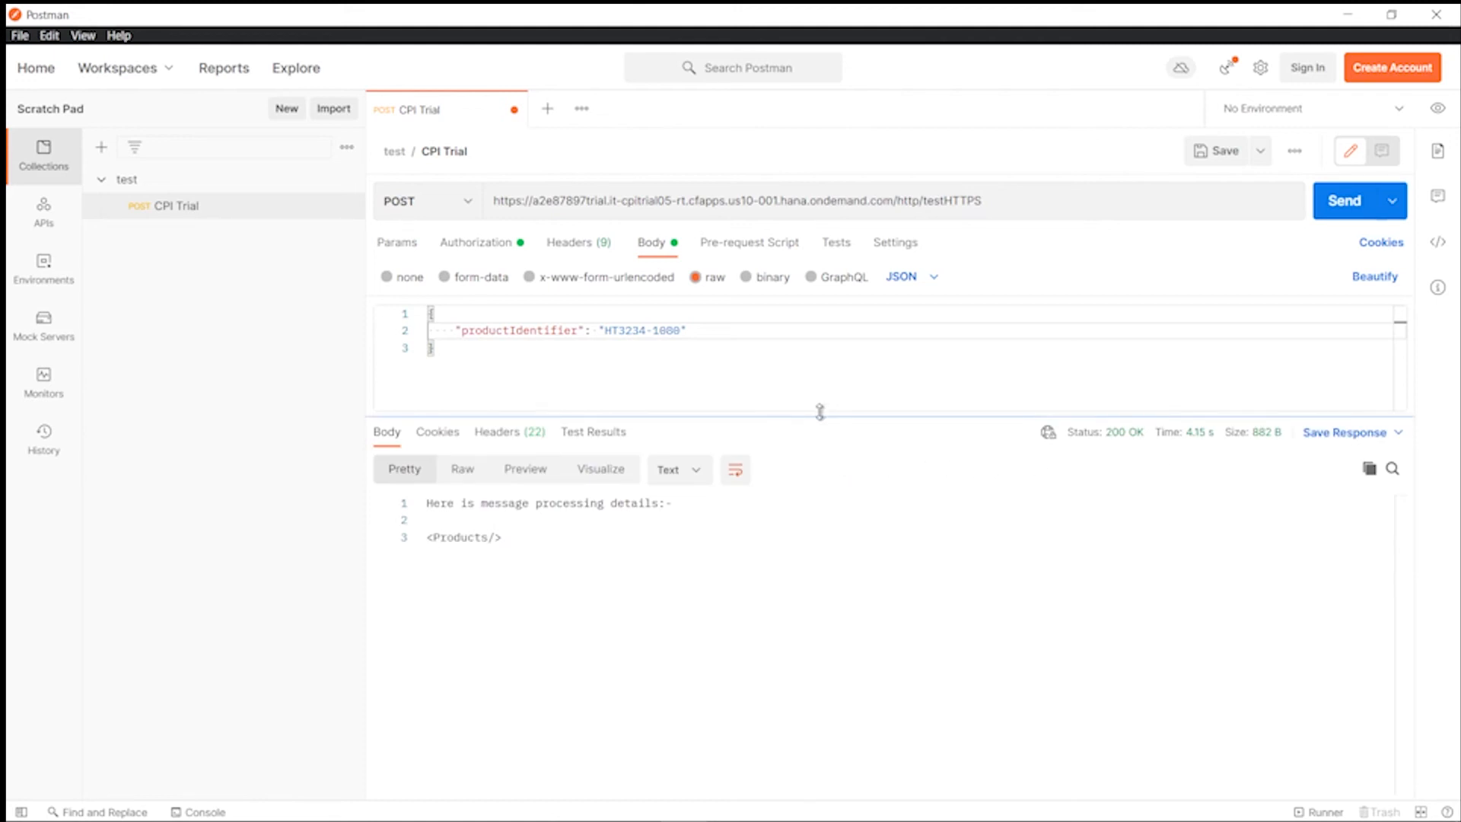
{"action": "left_click_drag", "start_coordinate": [819, 415], "coordinate": [828, 441]}
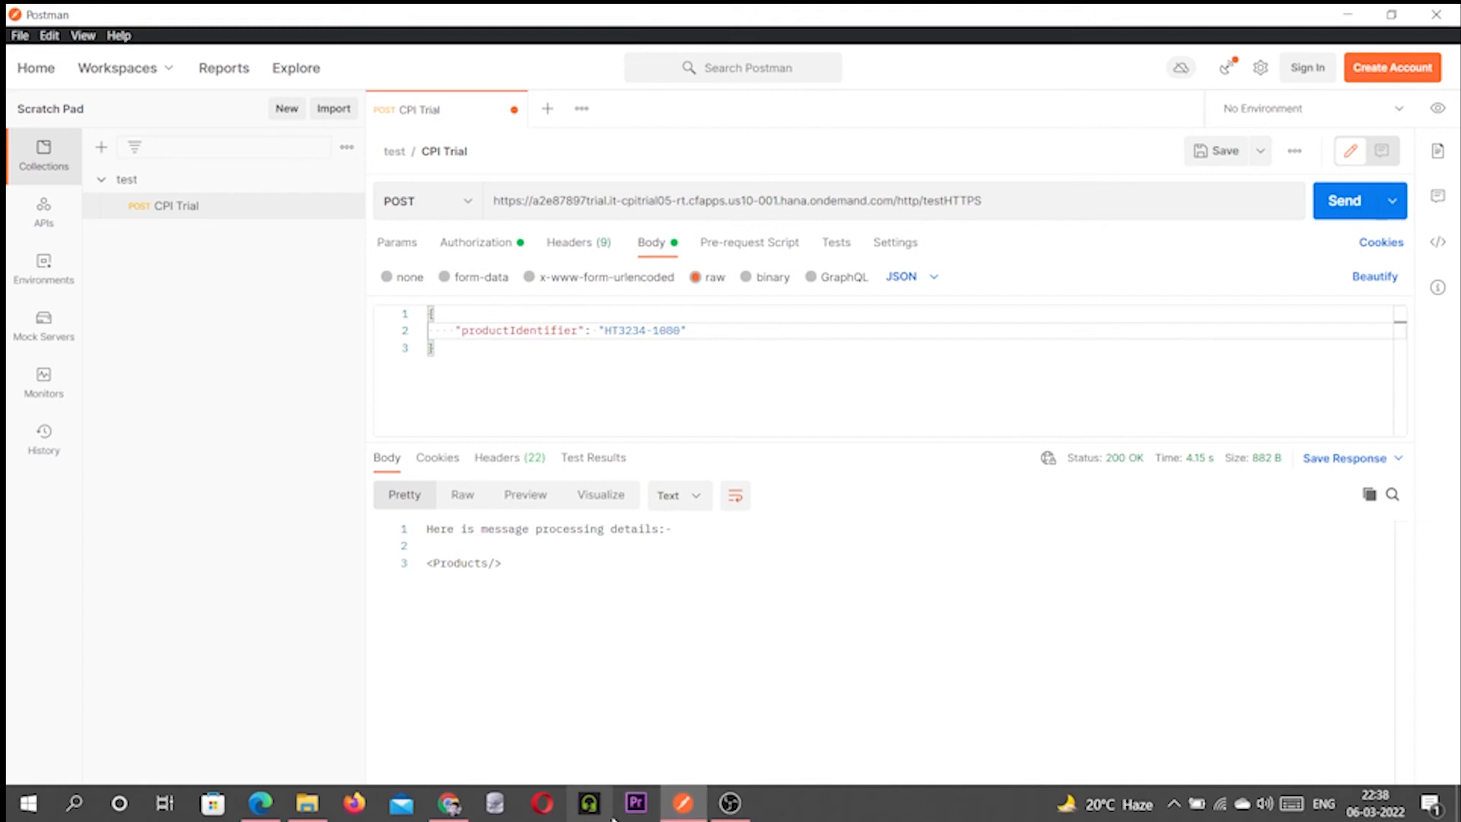
{"action": "left_click", "coordinate": [449, 807]}
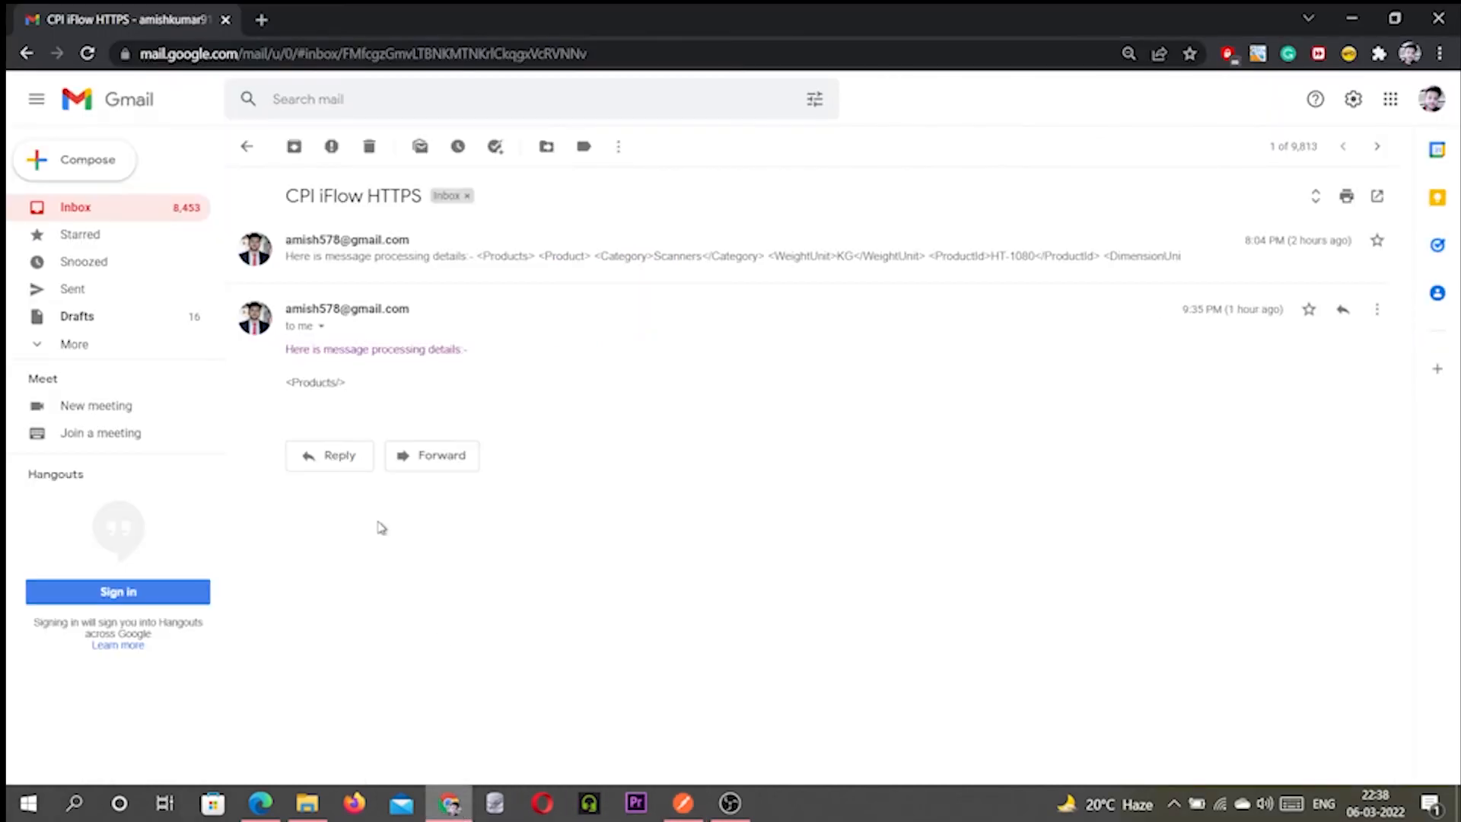
- Read the newest 10:38 PM CPI iFlow HTTPS email, which contains only an empty <Products/>
{"action": "left_click", "coordinate": [25, 53]}
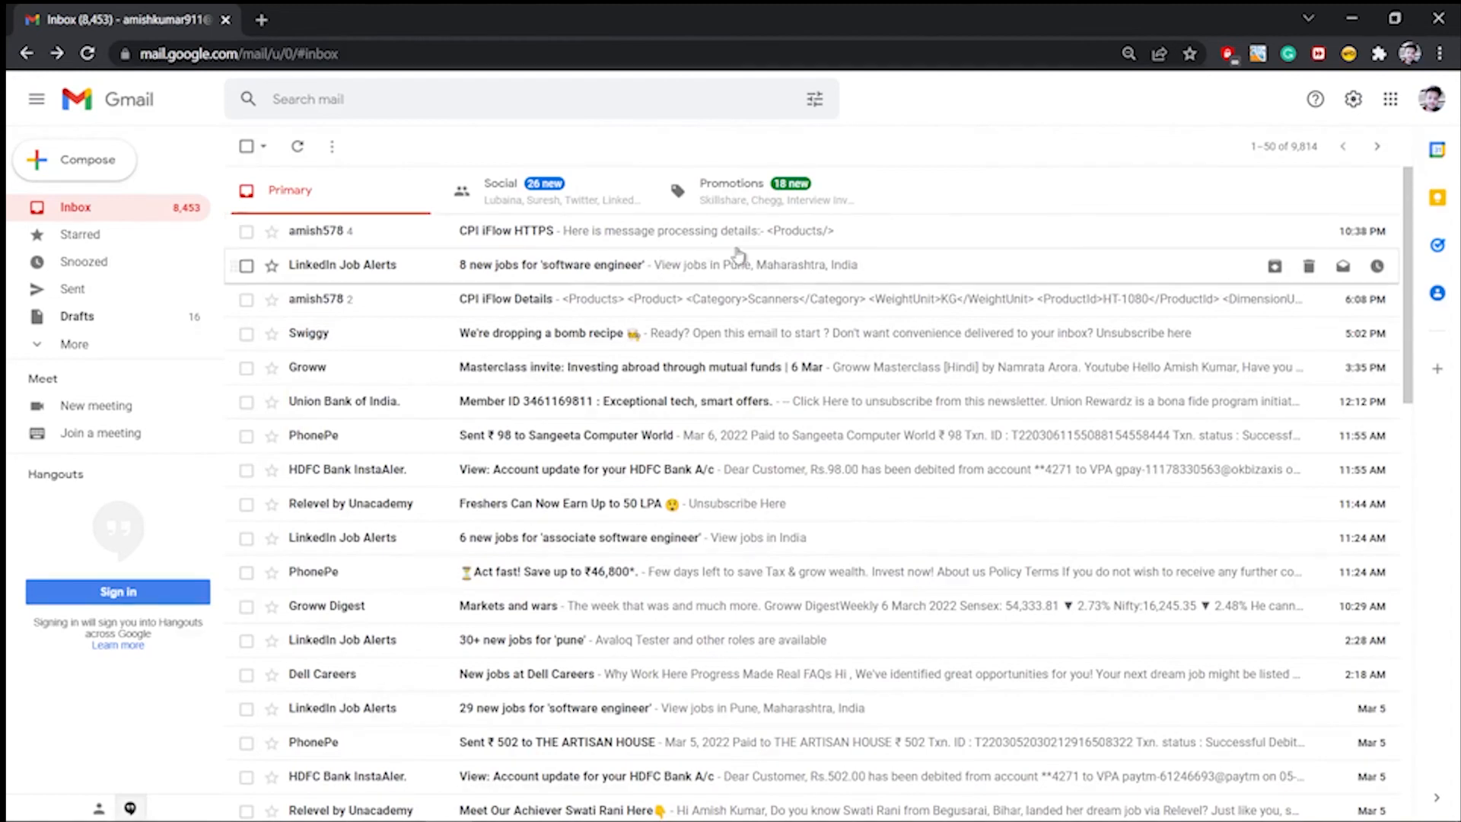
{"action": "left_click", "coordinate": [506, 239]}
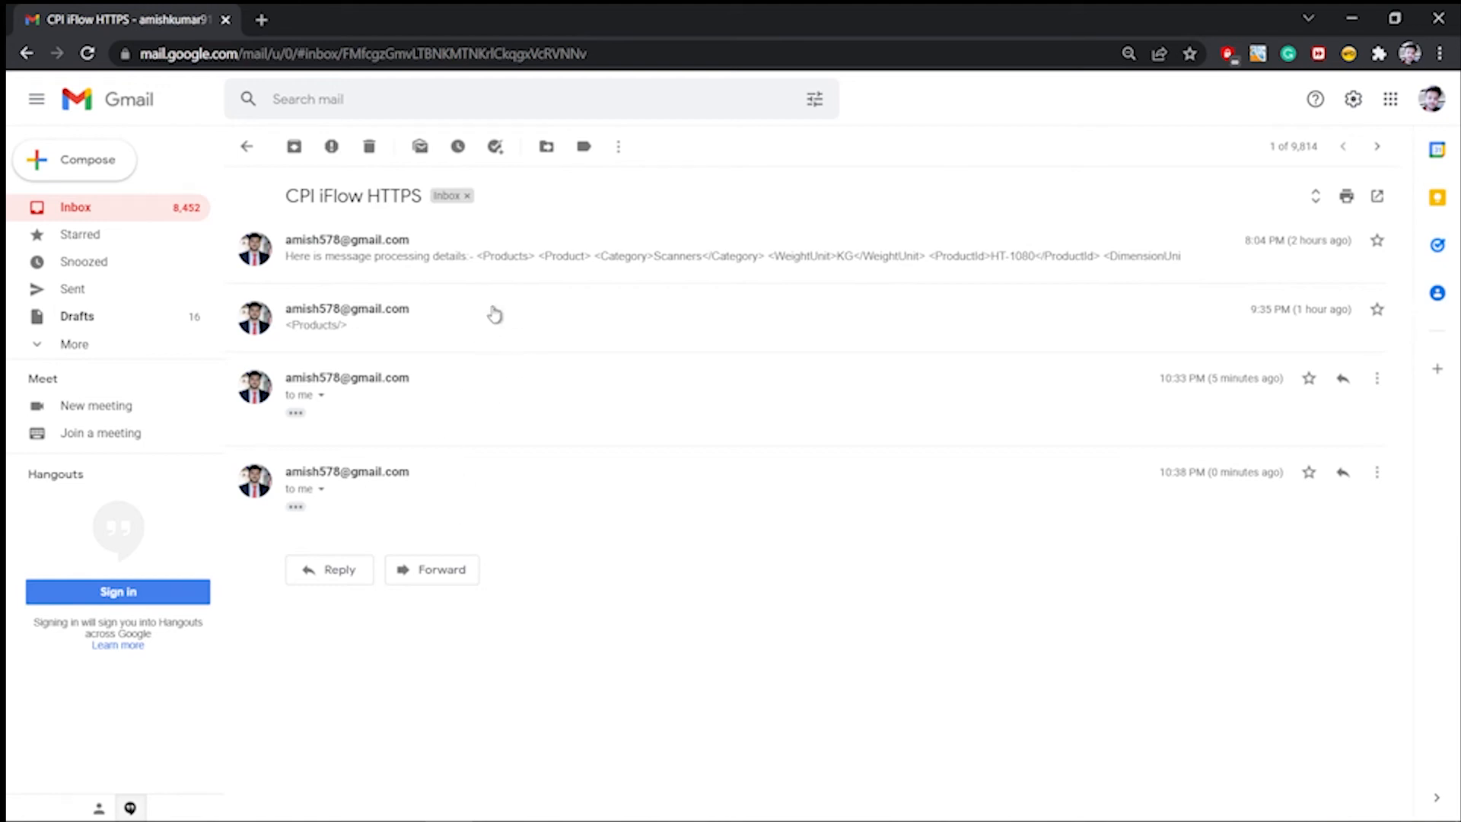
{"action": "left_click", "coordinate": [516, 274]}
{"action": "scroll", "coordinate": [590, 499], "scroll_direction": "down", "scroll_amount": 3}
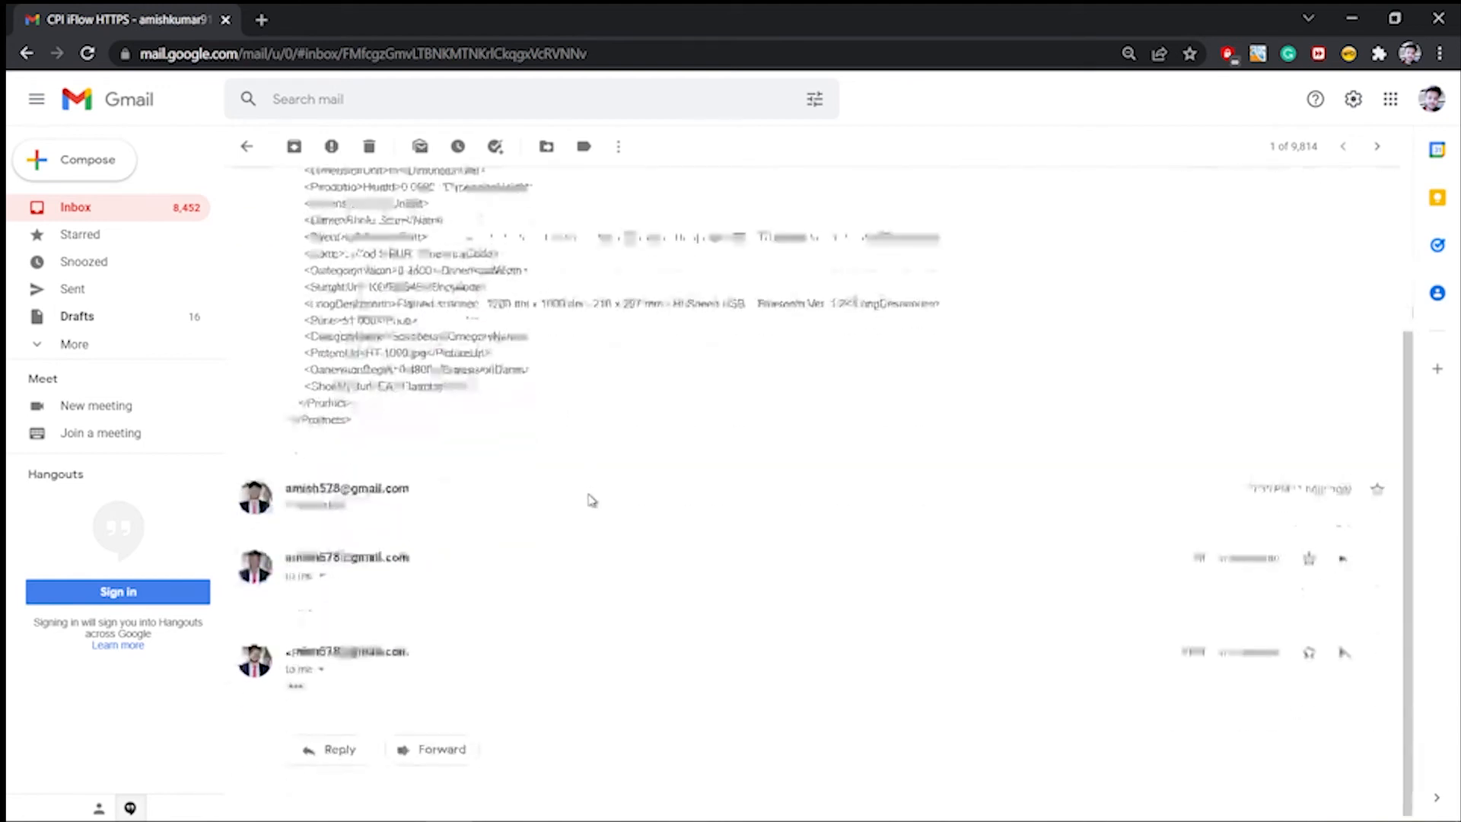
{"action": "left_click", "coordinate": [296, 681]}
{"action": "scroll", "coordinate": [532, 669], "scroll_direction": "down", "scroll_amount": 1}
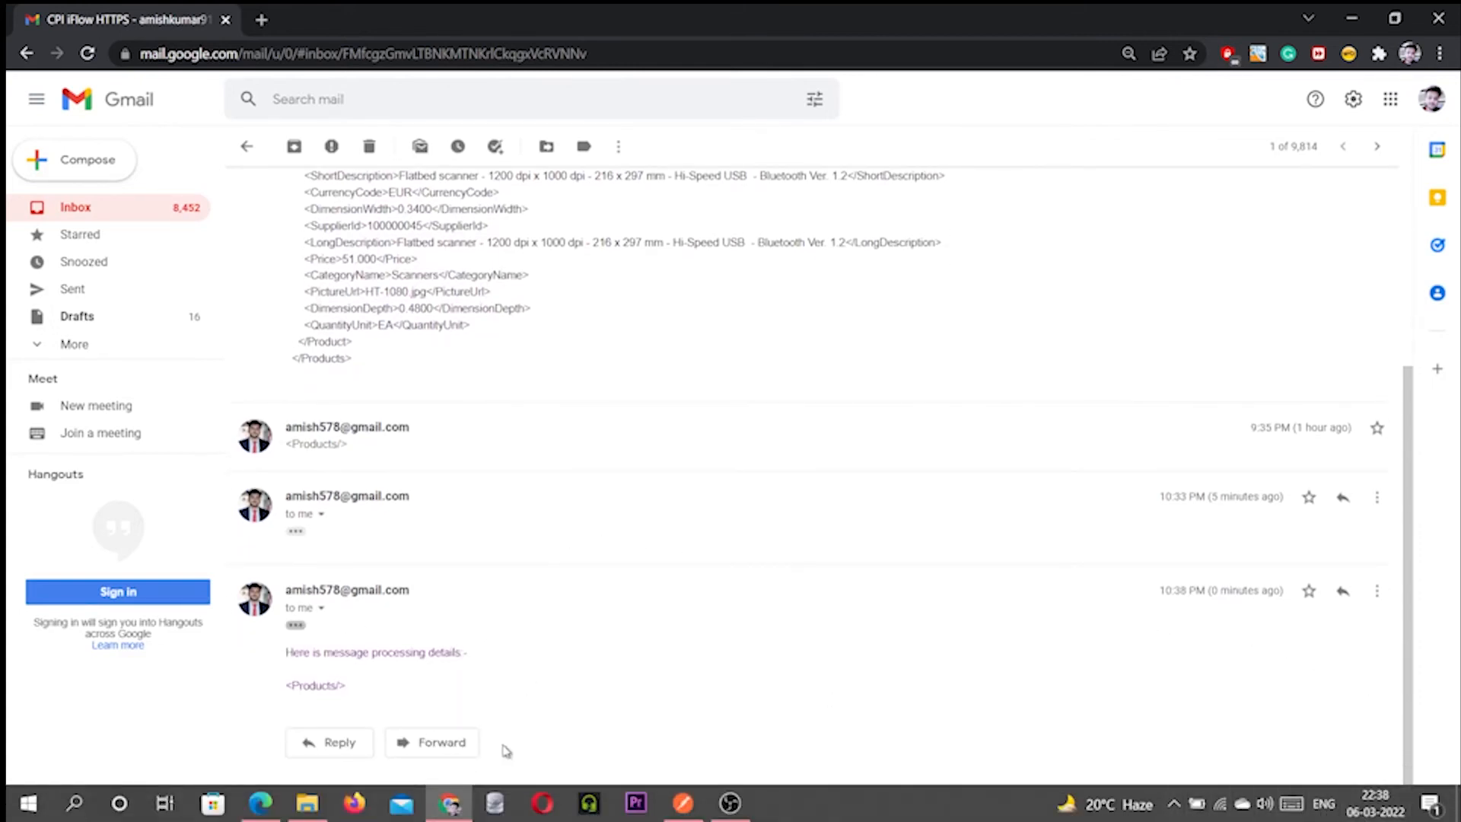
{"action": "left_click", "coordinate": [457, 799]}
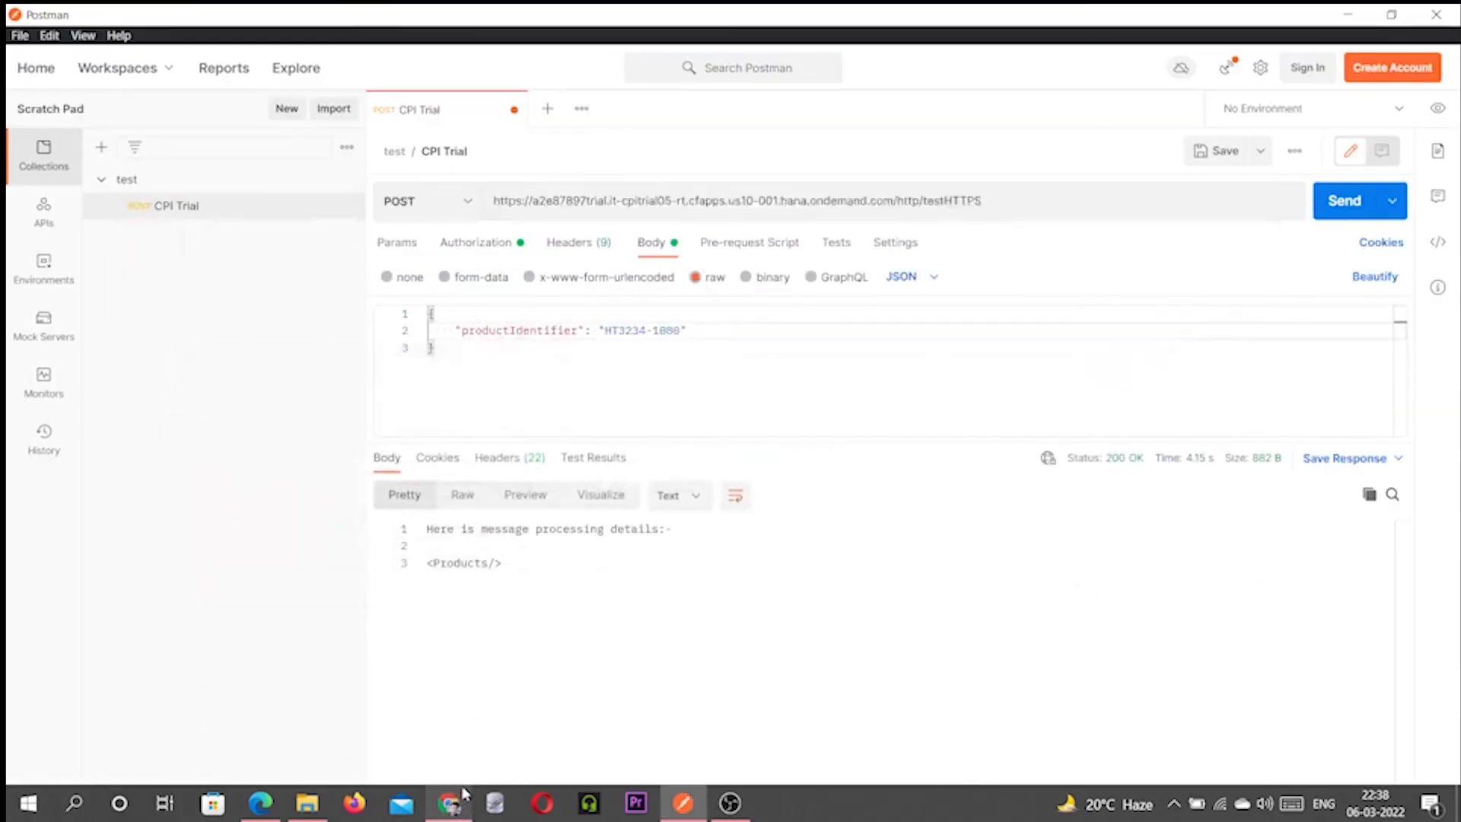
{"action": "left_click", "coordinate": [266, 805]}
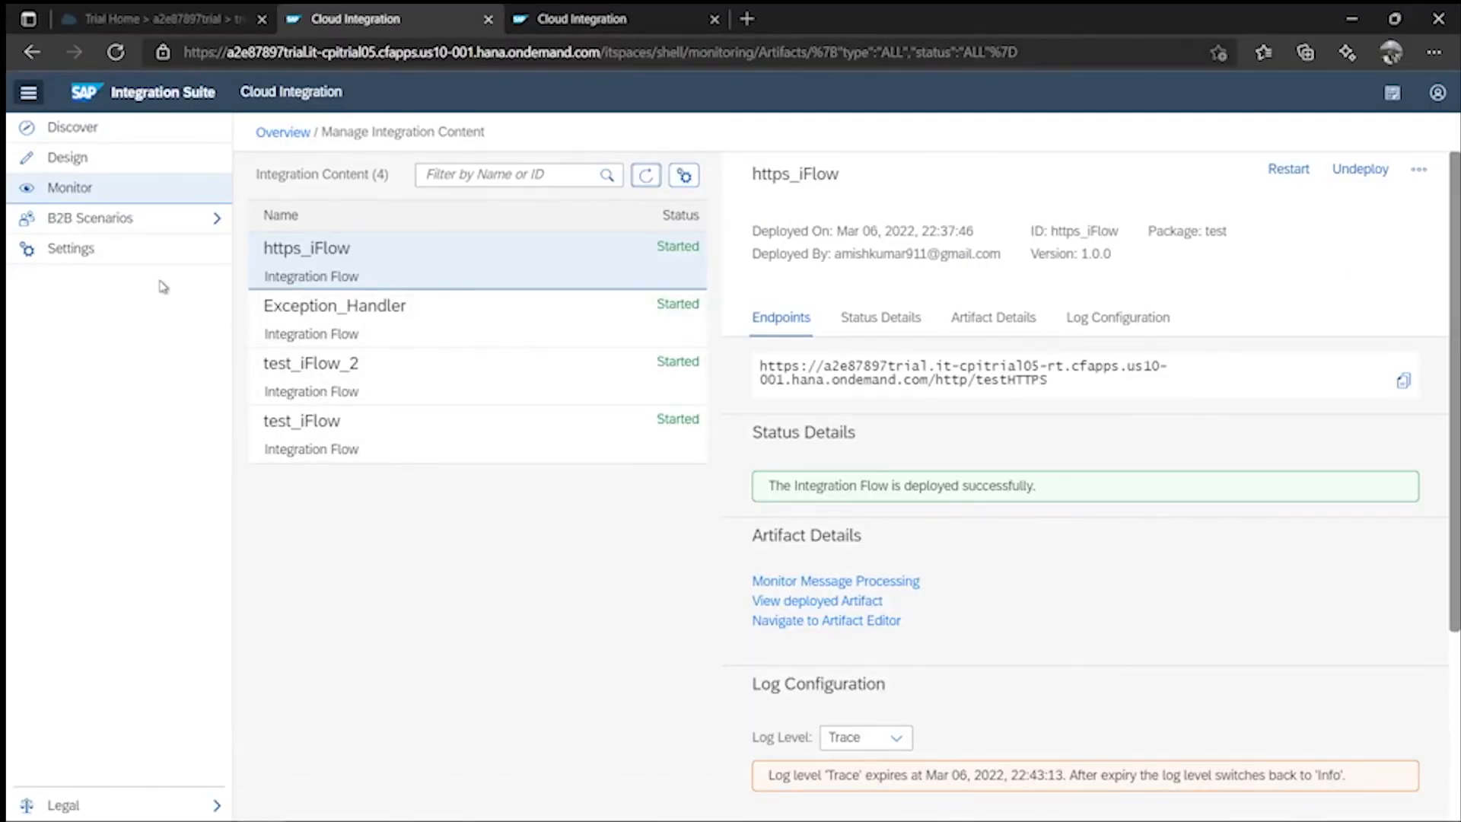
- List all integration flow messages from the past hour, showing two completed https_iFlow messages
{"action": "left_click", "coordinate": [132, 196]}
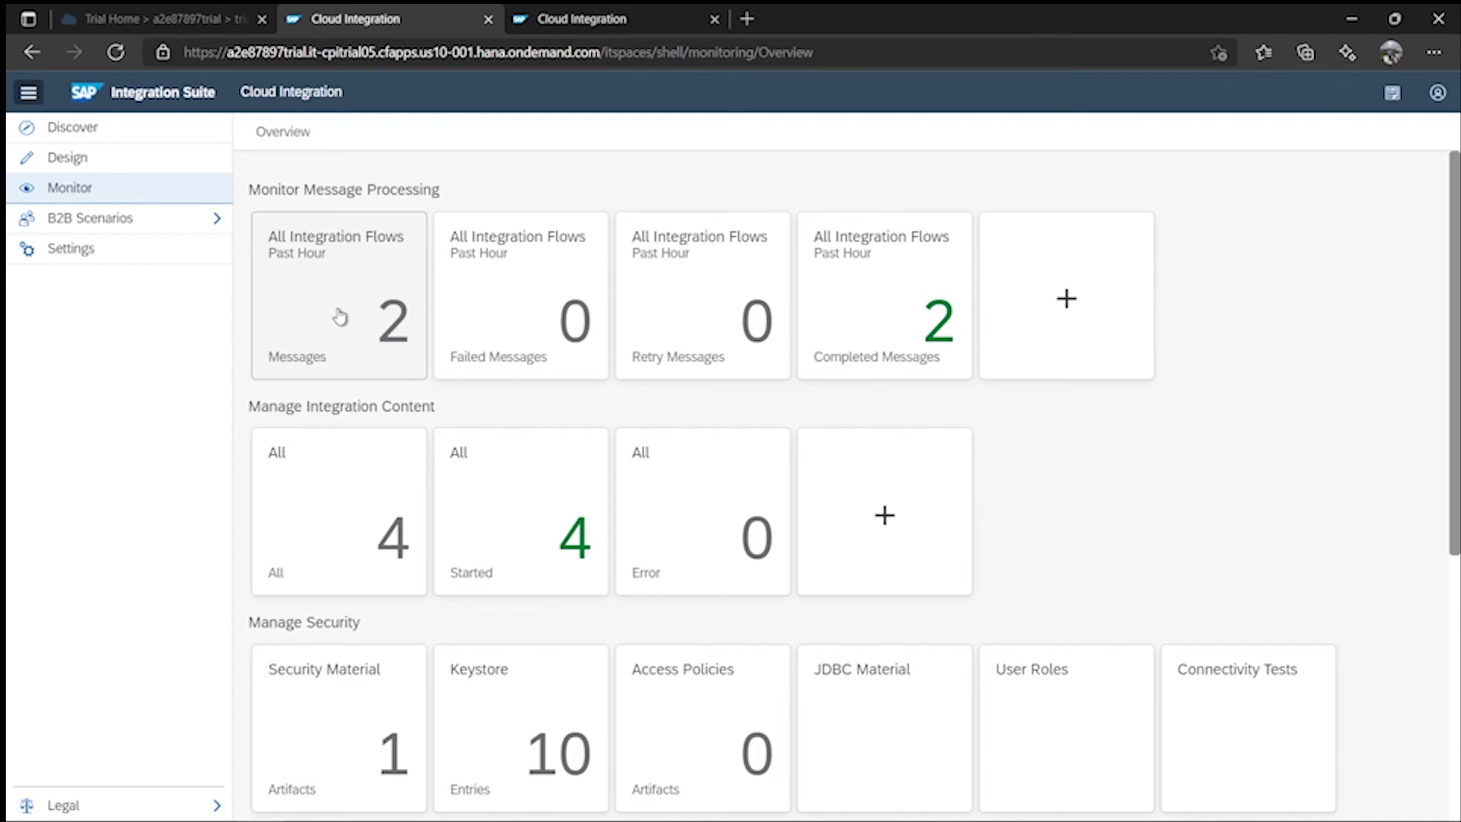
{"action": "left_click", "coordinate": [340, 316]}
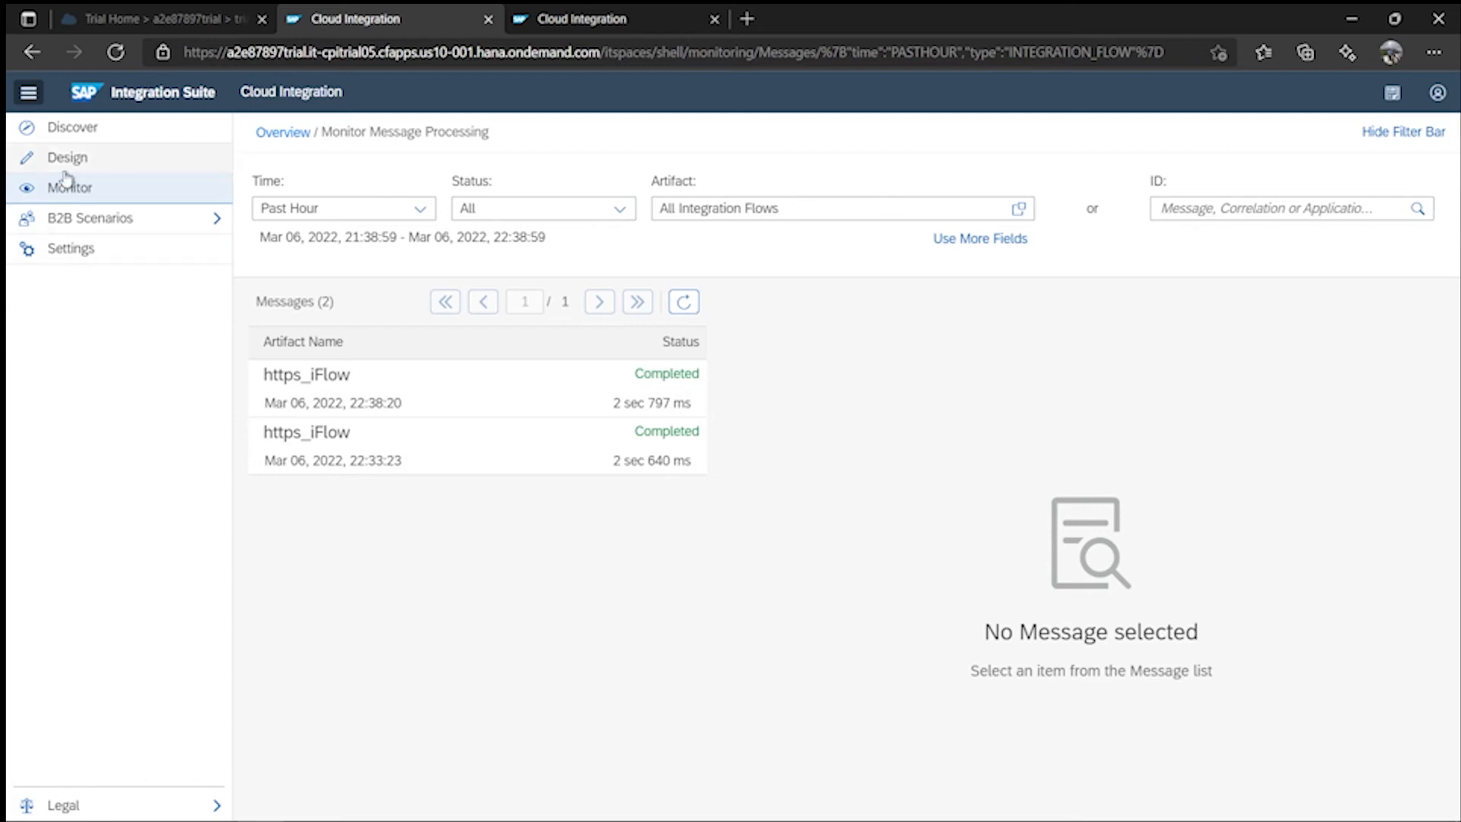
- Shift Exception Subprocess 1 right and show the OData receiver's Processing settings for Products
{"action": "left_click", "coordinate": [628, 24]}
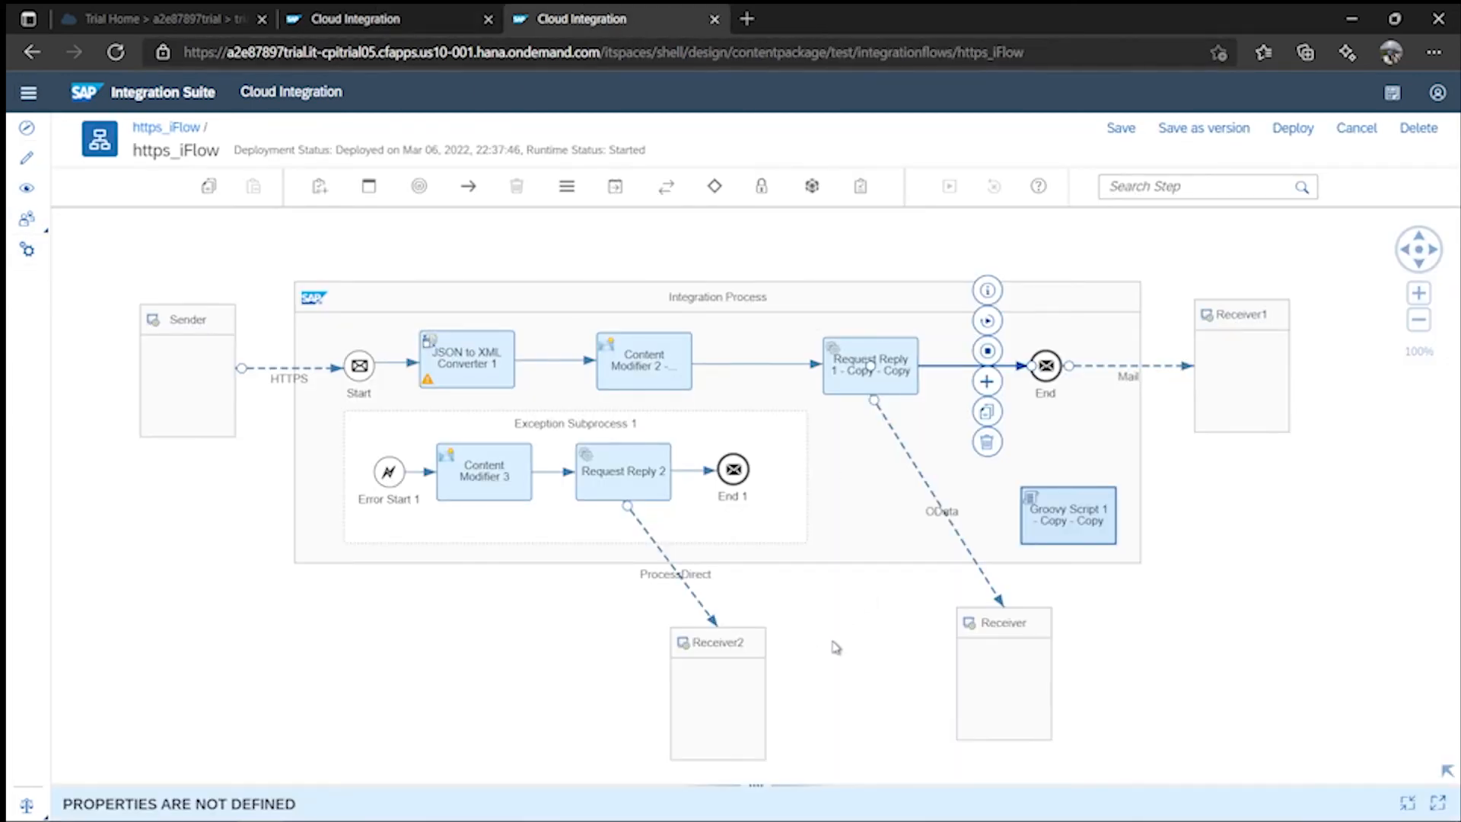
{"action": "left_click_drag", "start_coordinate": [651, 426], "coordinate": [692, 438]}
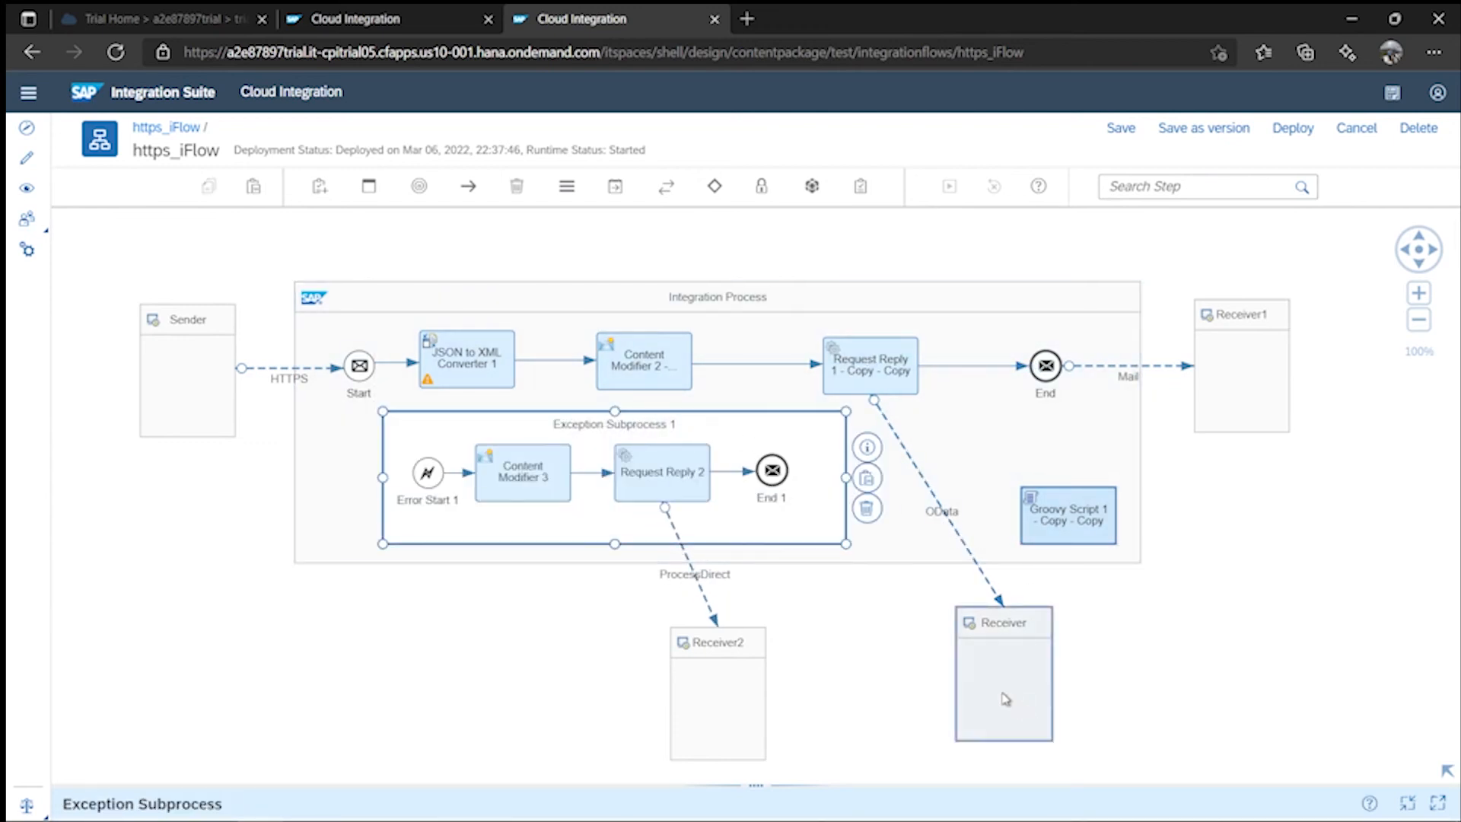
{"action": "left_click", "coordinate": [941, 523]}
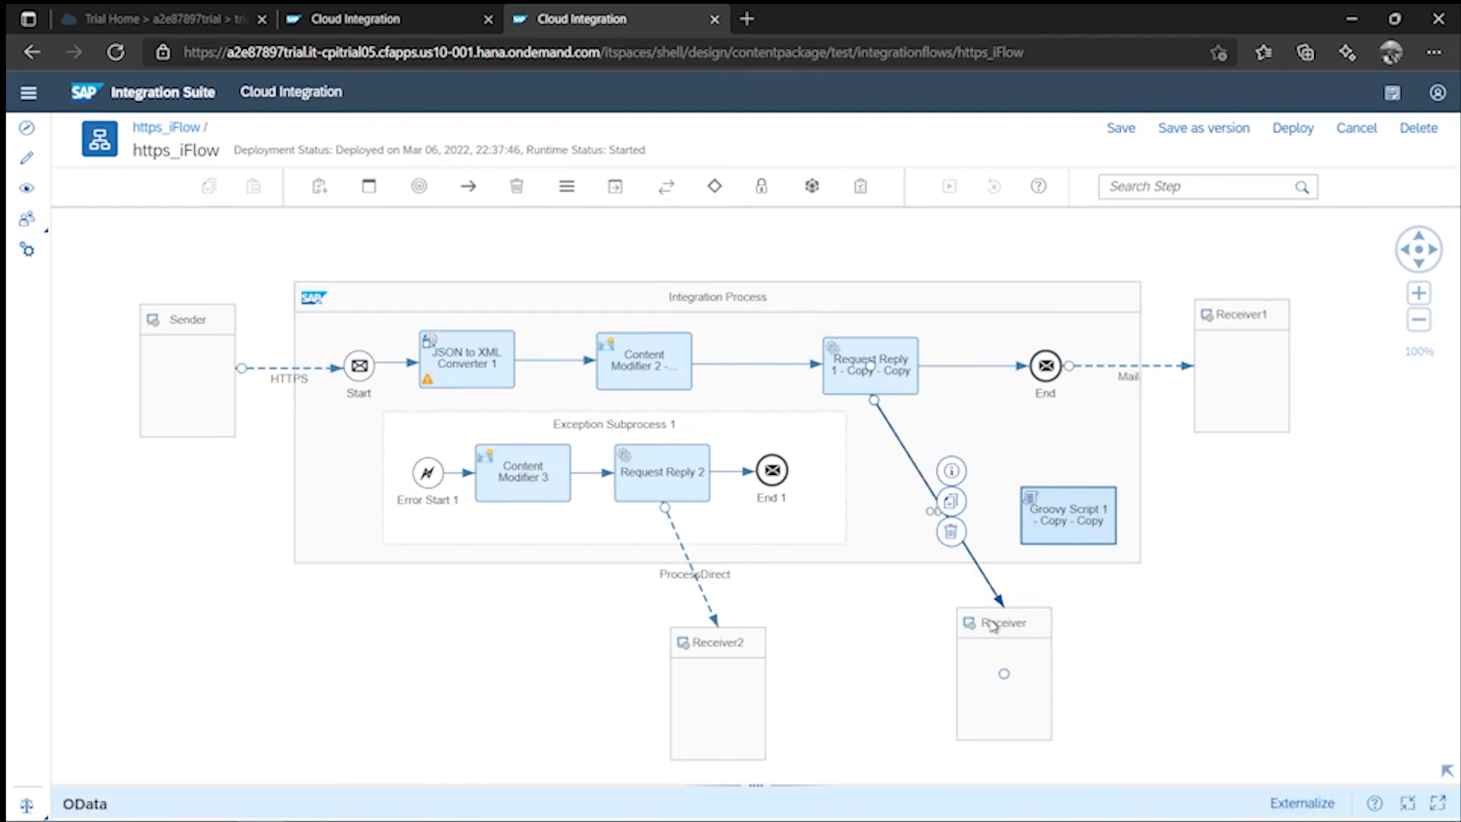
{"action": "left_click_drag", "start_coordinate": [823, 771], "coordinate": [948, 277]}
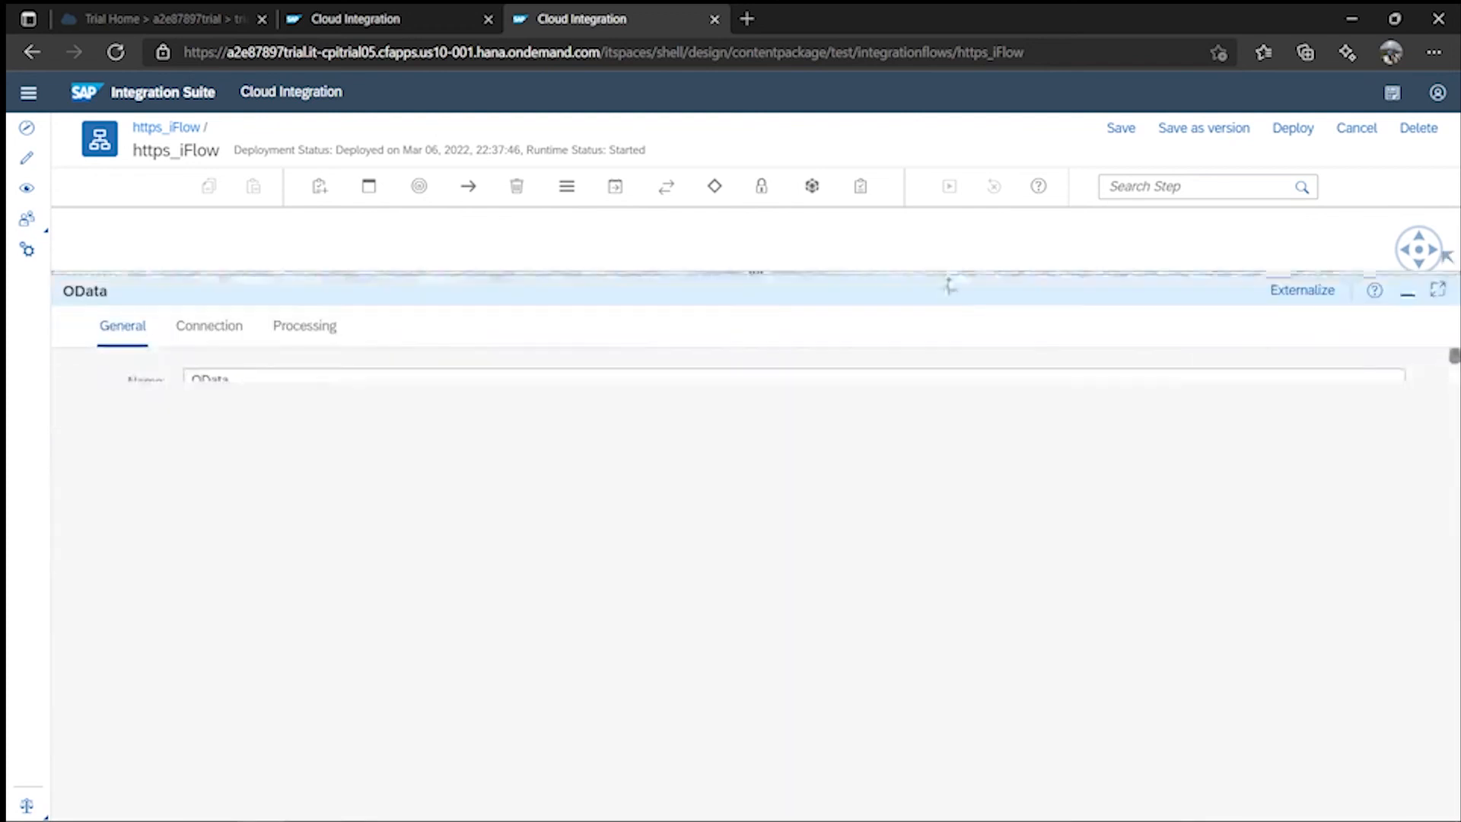
{"action": "left_click", "coordinate": [327, 337]}
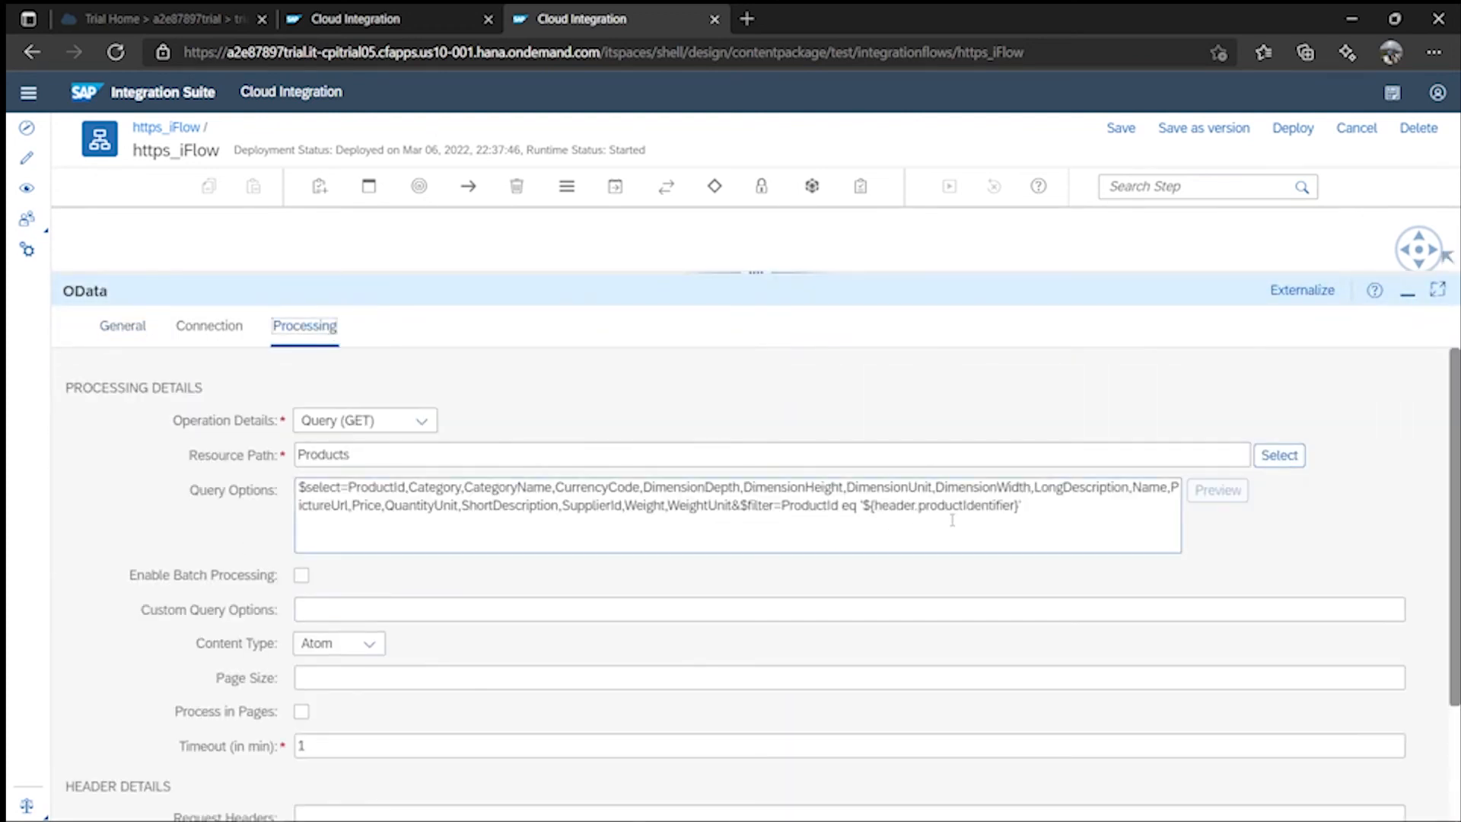
{"action": "left_click", "coordinate": [565, 506]}
- Switch the OData query wizard's connection source to Remote, accepting the query reset
{"action": "left_click", "coordinate": [1278, 455]}
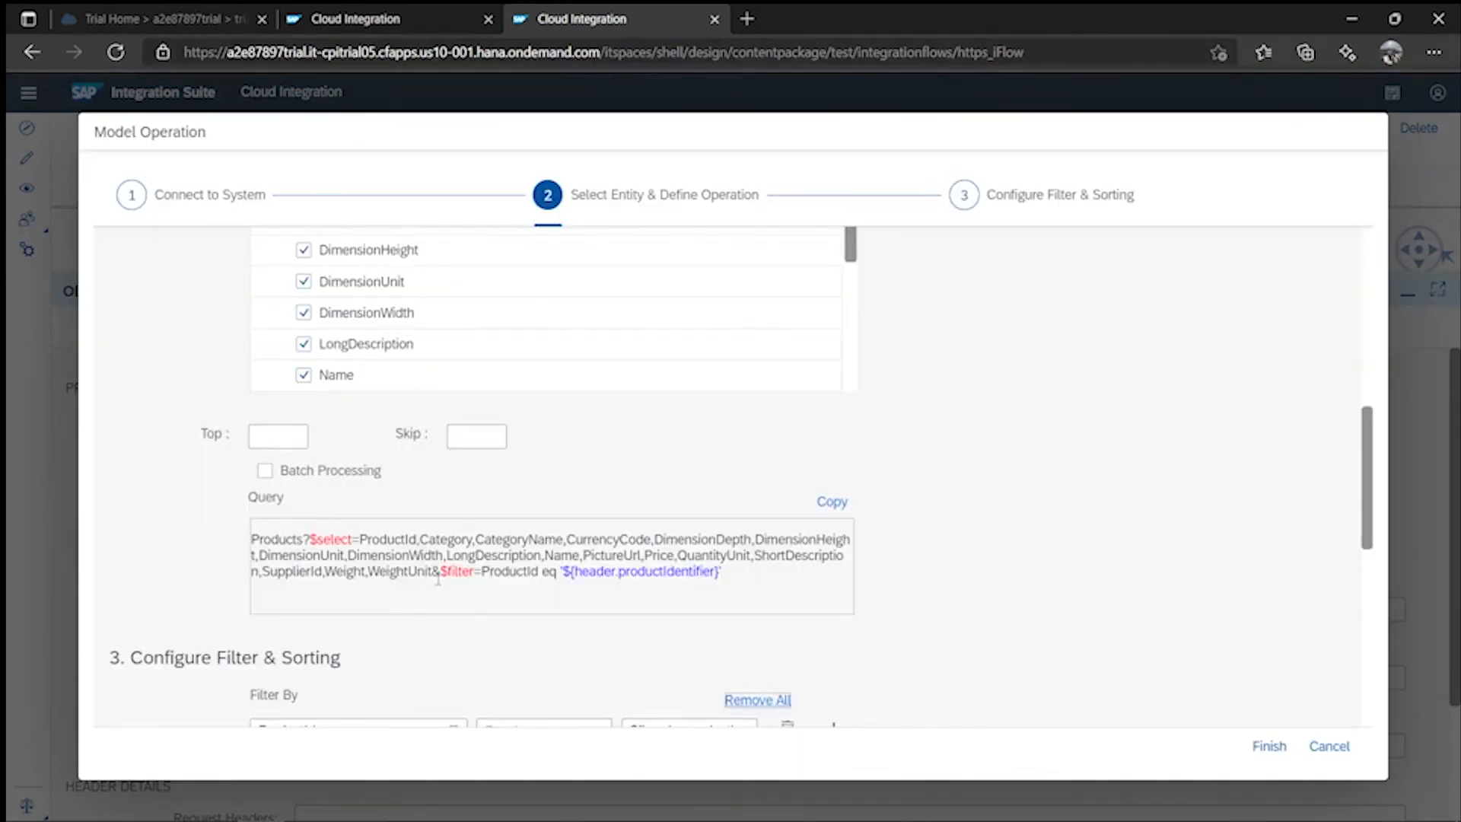
{"action": "scroll", "coordinate": [441, 586], "scroll_direction": "down", "scroll_amount": 2}
{"action": "scroll", "coordinate": [520, 543], "scroll_direction": "up", "scroll_amount": 9}
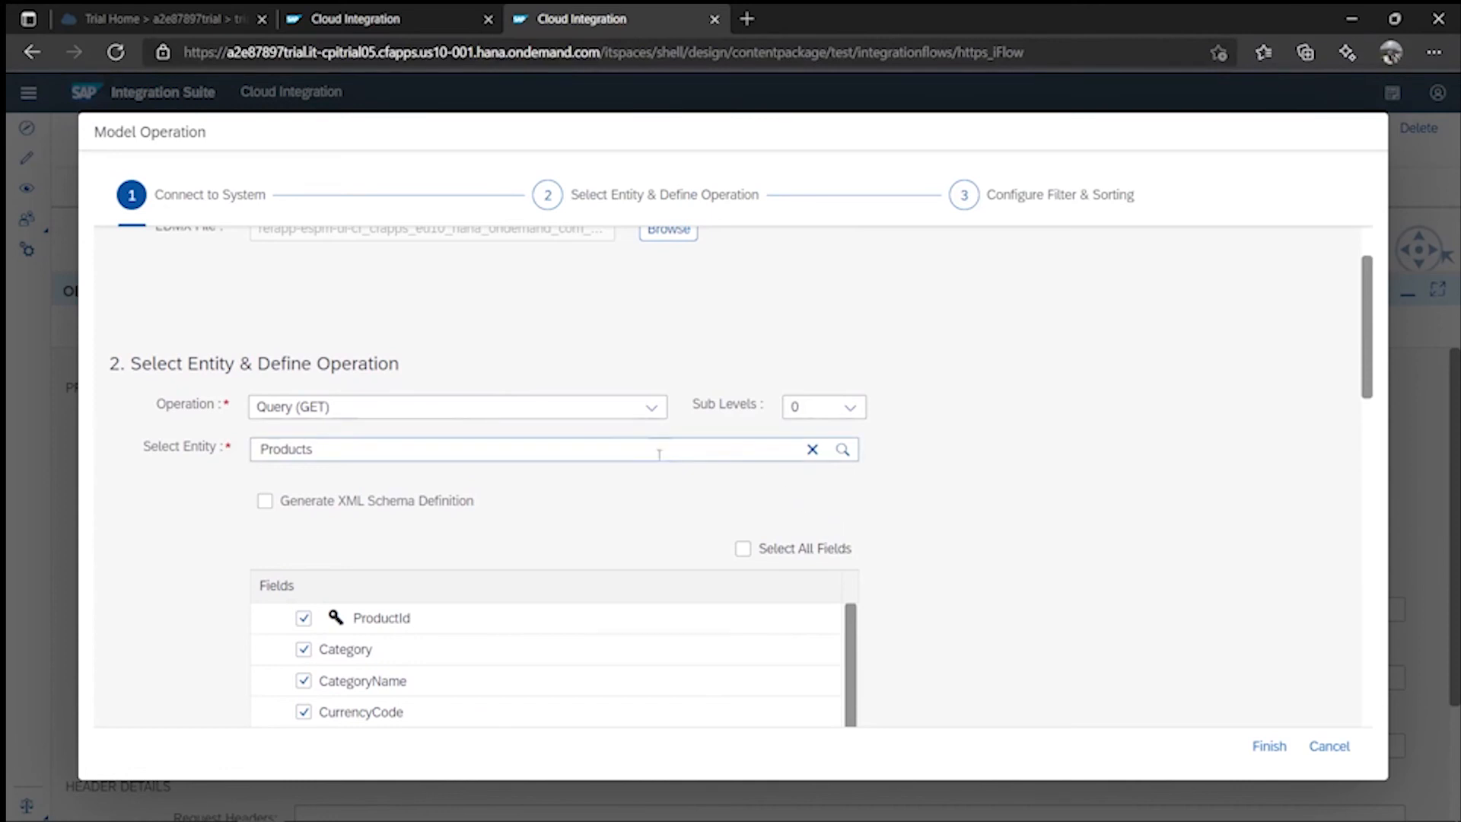
{"action": "scroll", "coordinate": [746, 505], "scroll_direction": "up", "scroll_amount": 2}
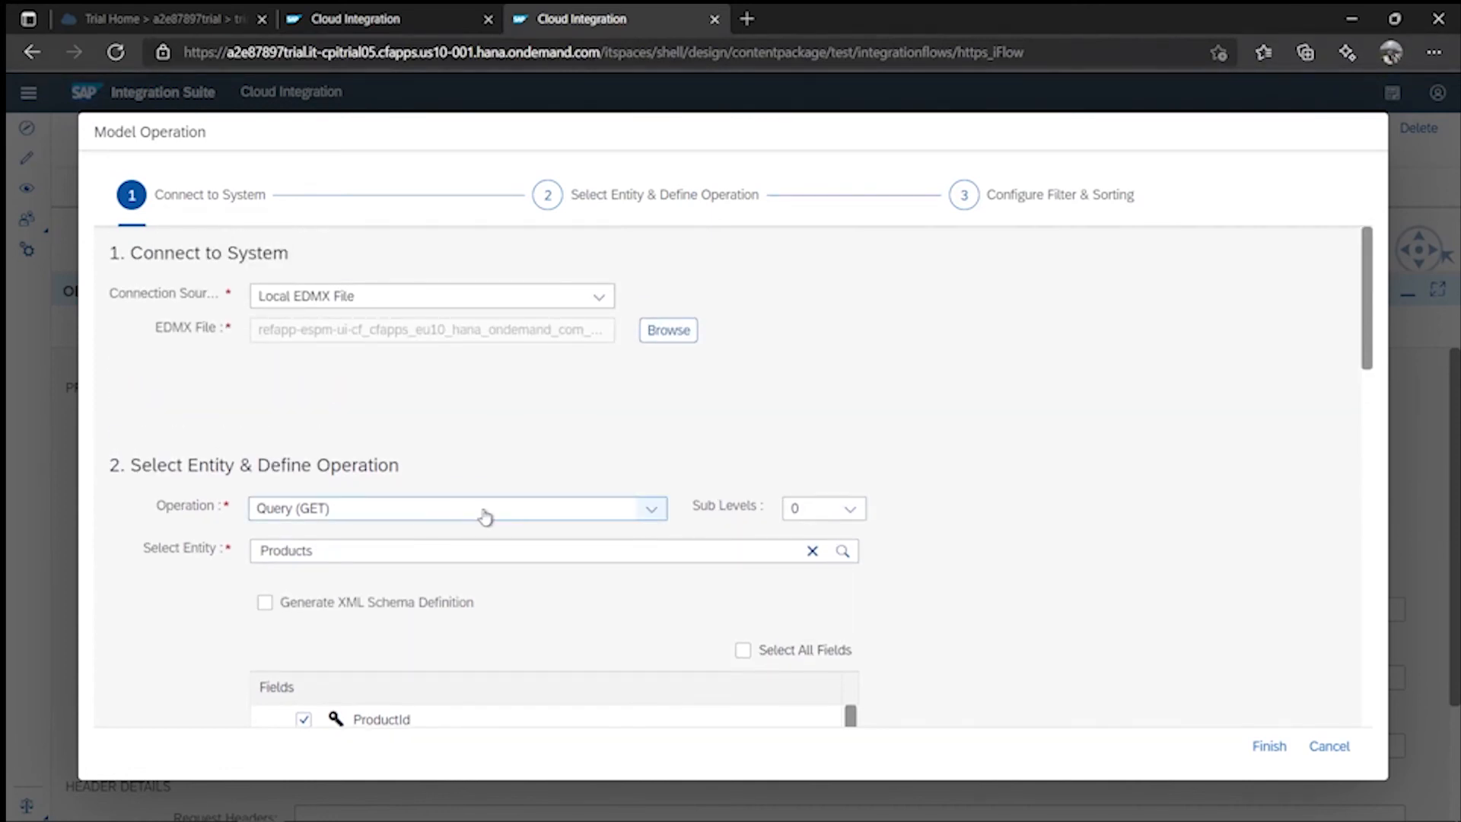
{"action": "left_click", "coordinate": [598, 296]}
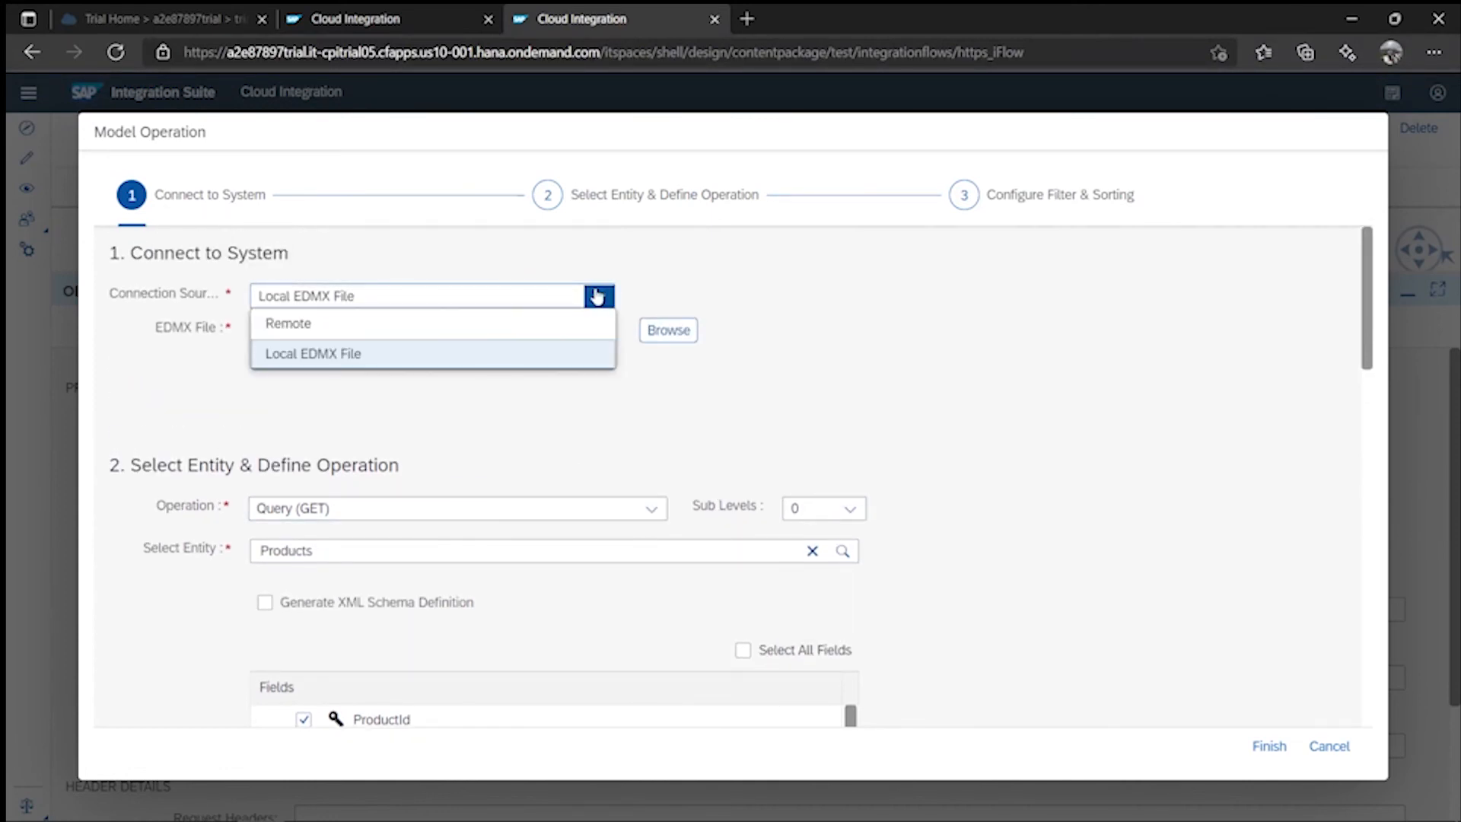
{"action": "left_click", "coordinate": [532, 318]}
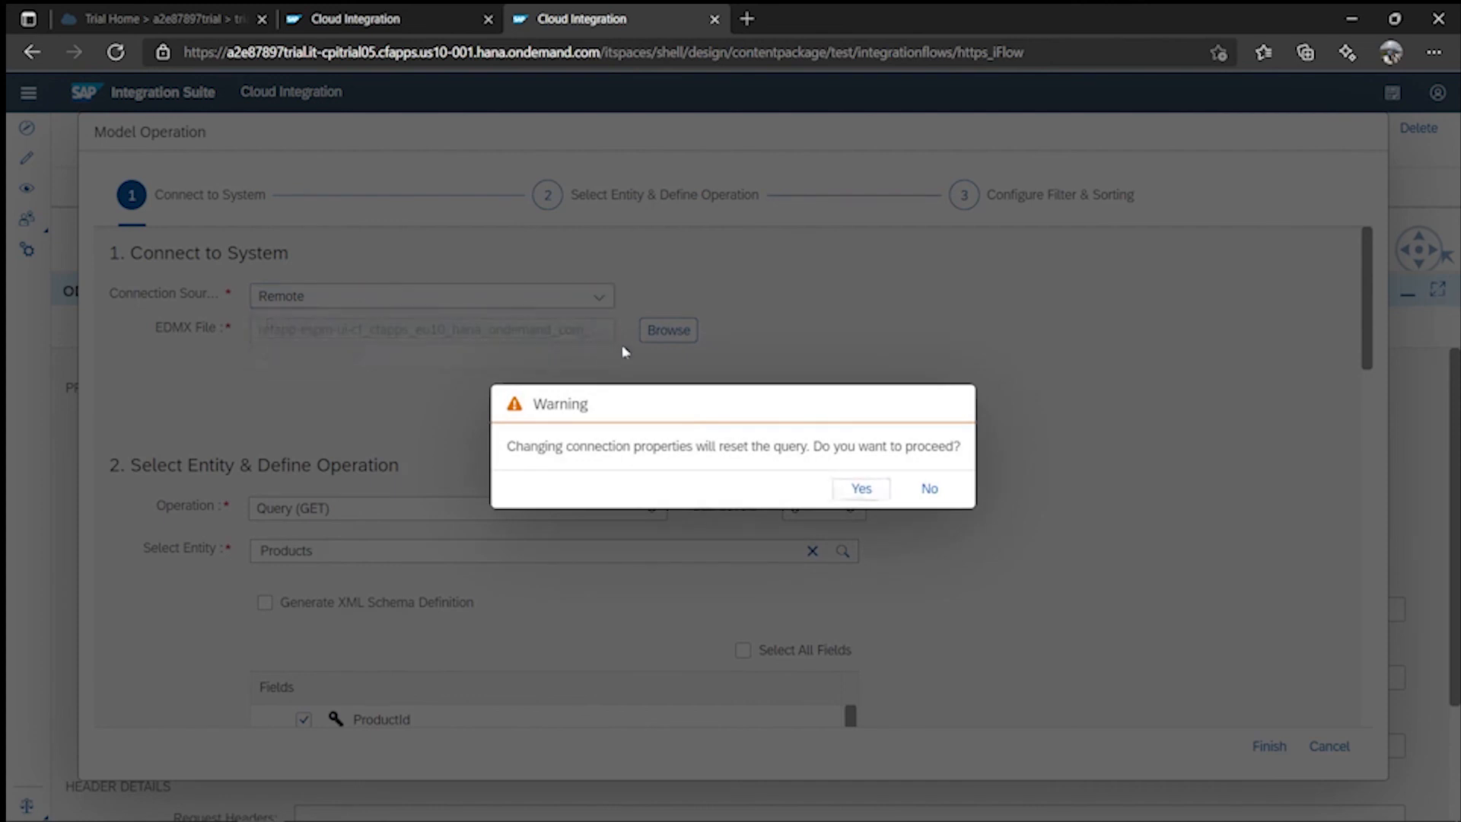
{"action": "left_click", "coordinate": [853, 491]}
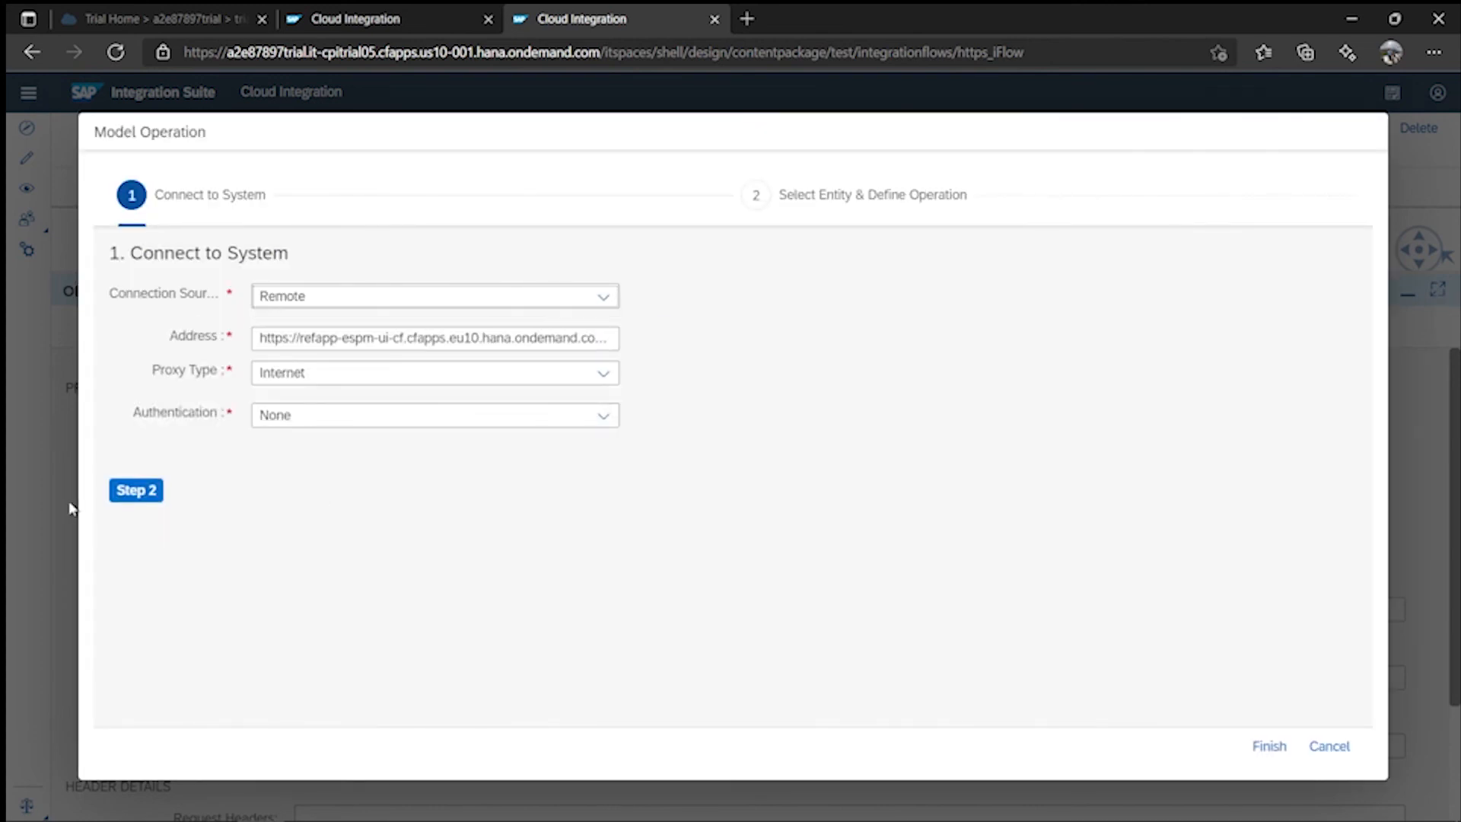
- Advance to entity selection, try SalesOrderItems, then clear the chosen entity
{"action": "left_click", "coordinate": [134, 493]}
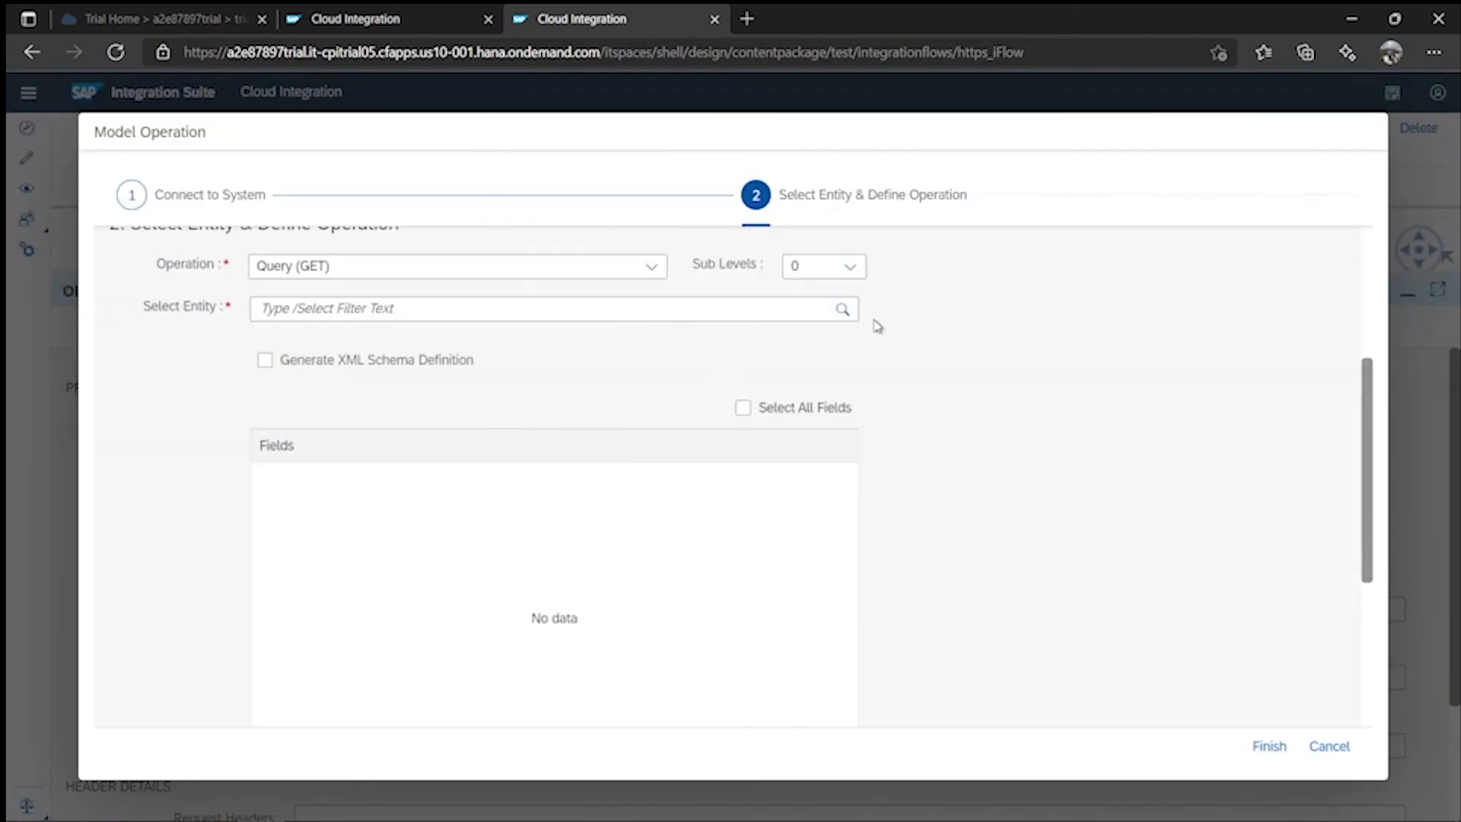
{"action": "left_click", "coordinate": [830, 311]}
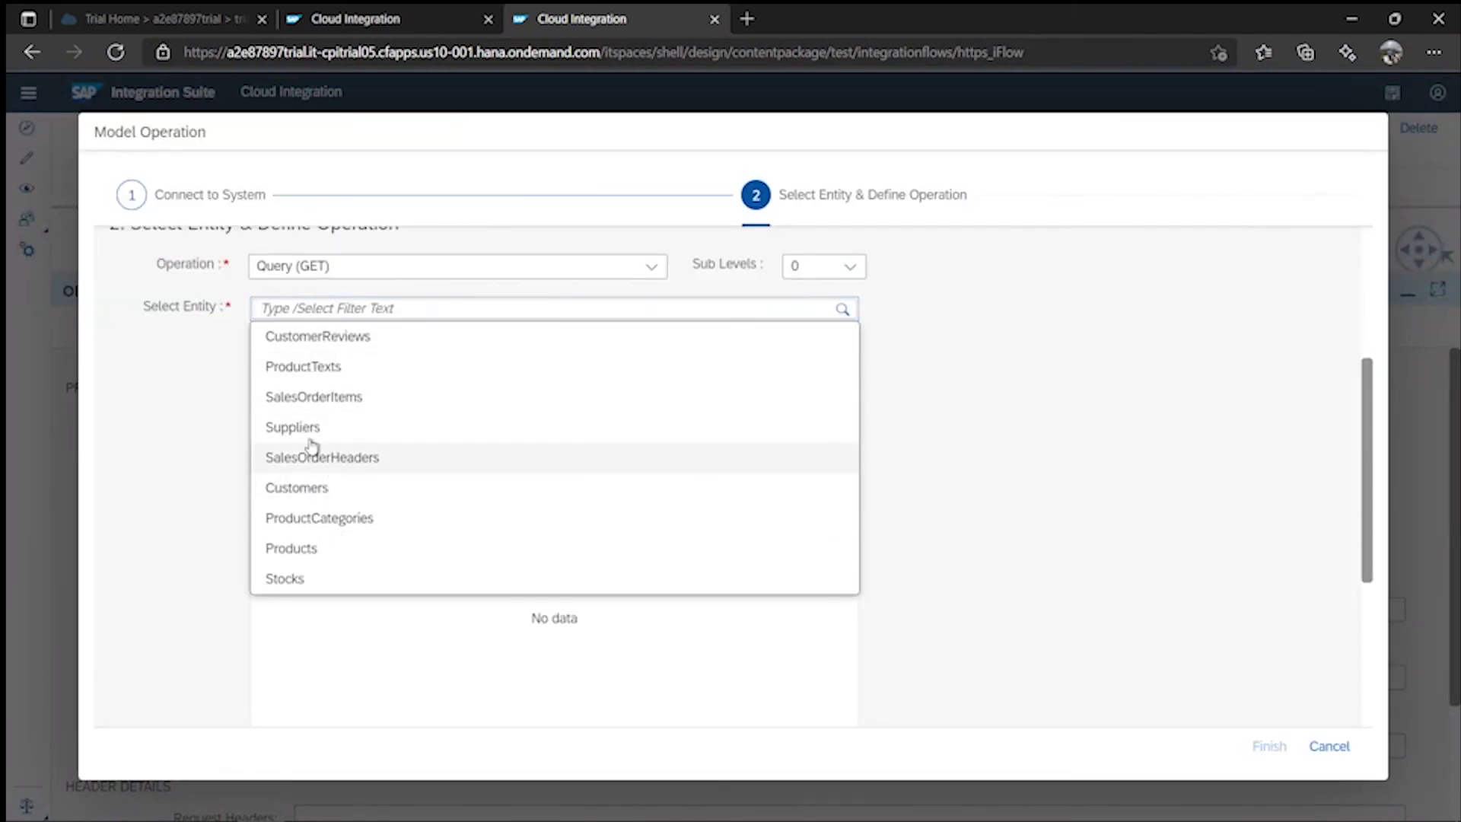
{"action": "left_click", "coordinate": [312, 397]}
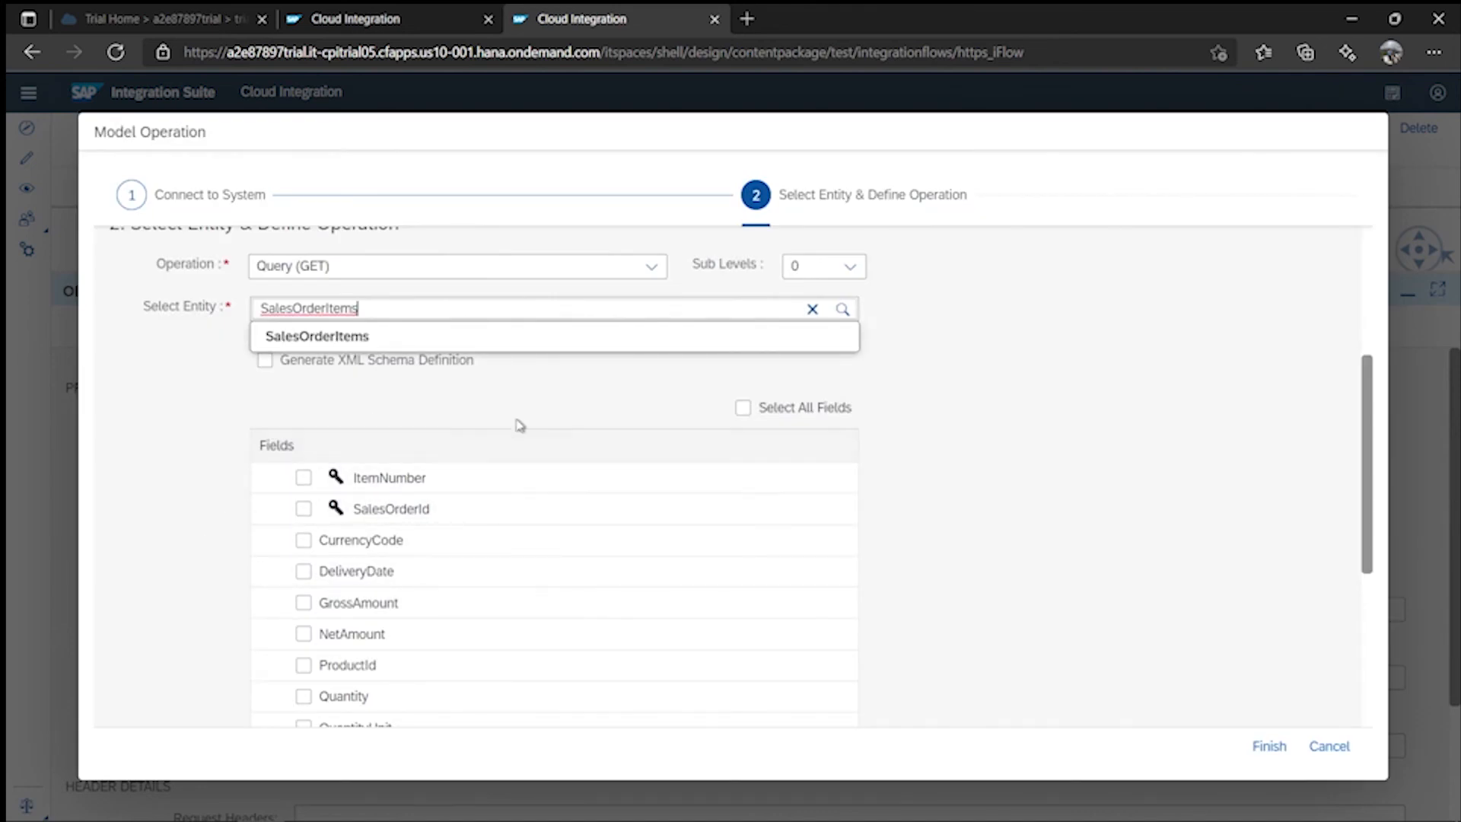
{"action": "left_click", "coordinate": [812, 308]}
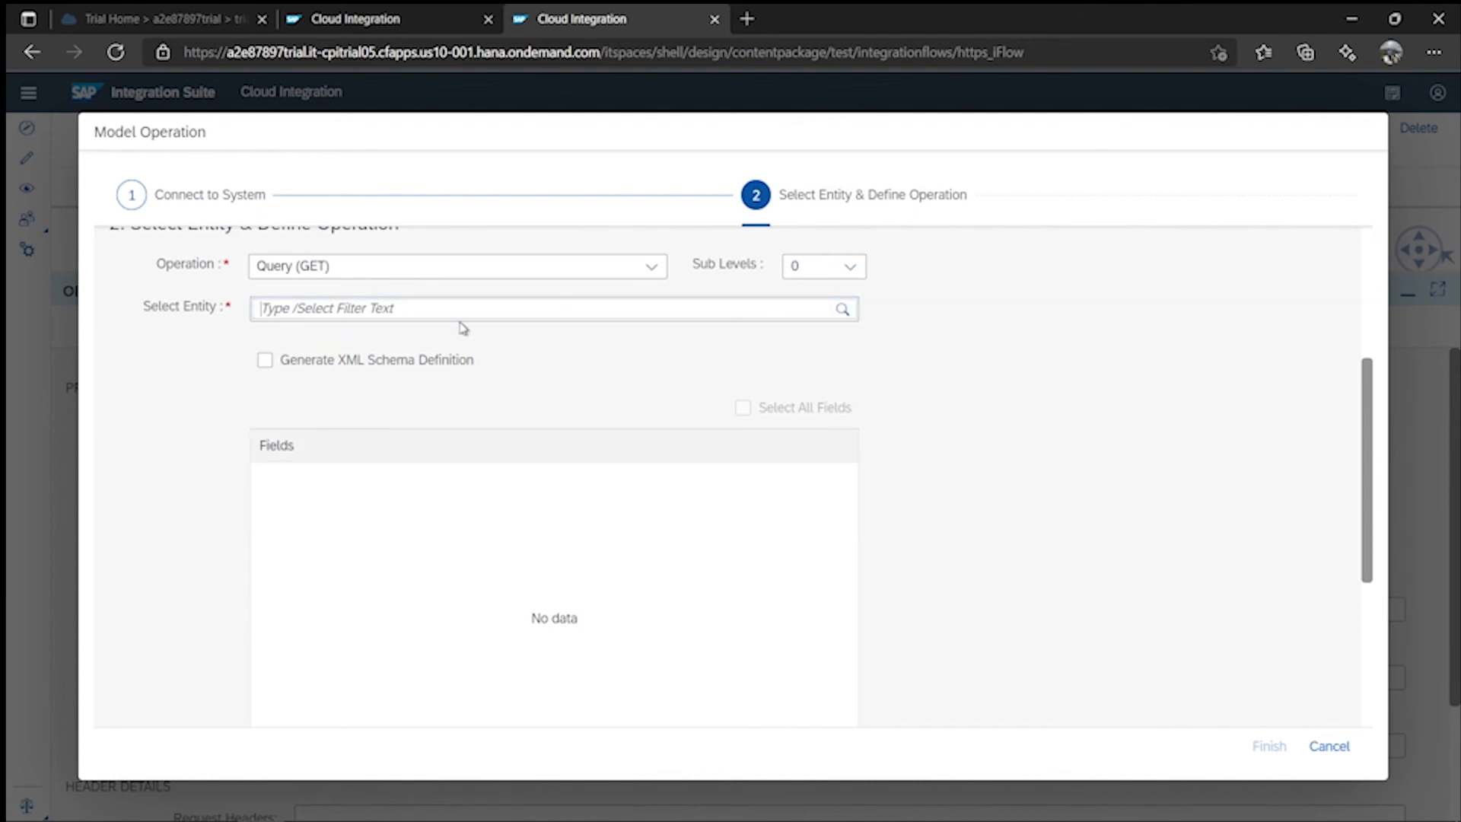
{"action": "scroll", "coordinate": [825, 320], "scroll_direction": "up", "scroll_amount": 3}
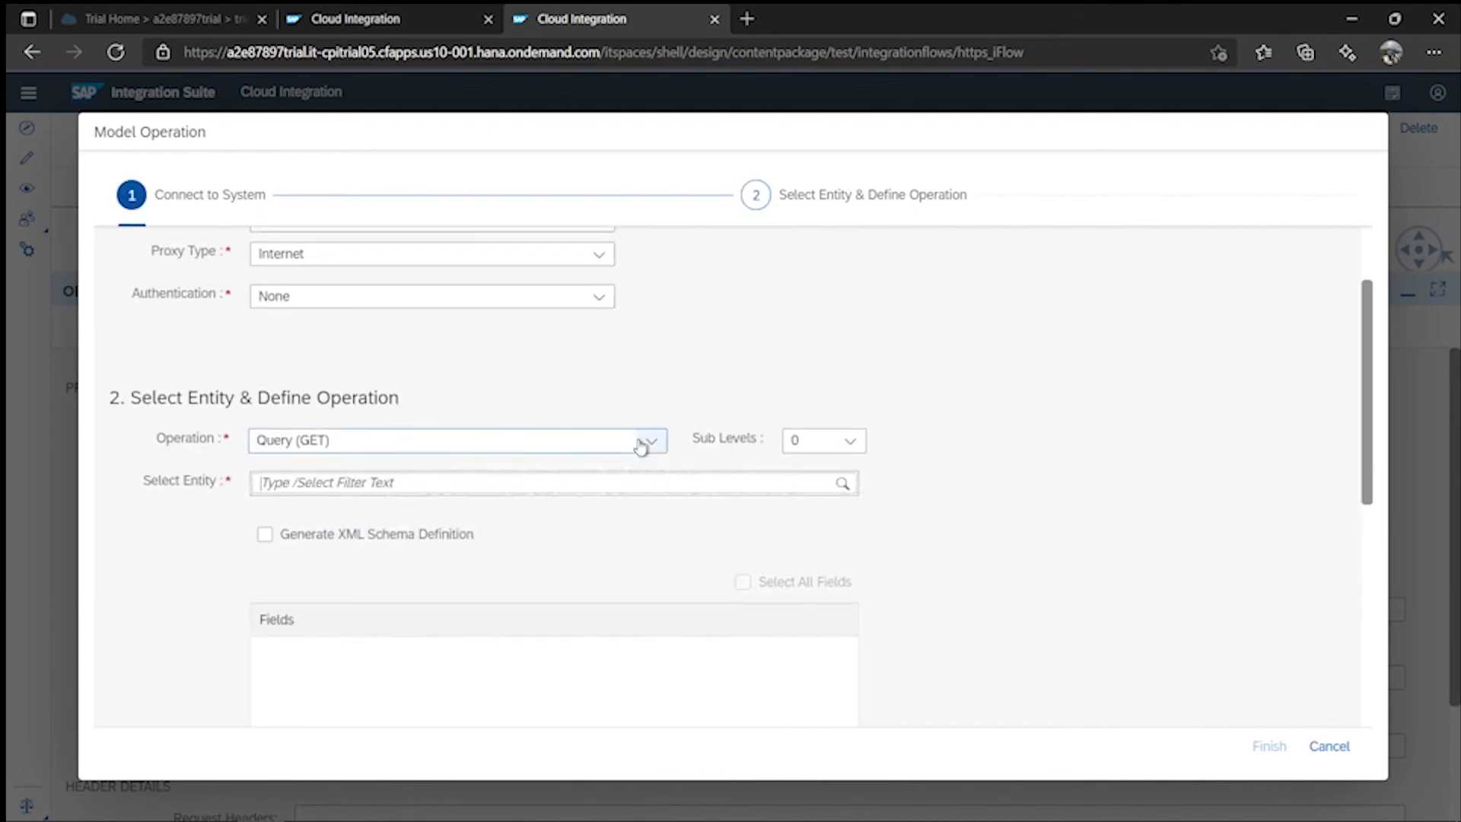
- Keep Query (GET), choose ProductCategories, and select all five of its fields
{"action": "left_click", "coordinate": [646, 441]}
{"action": "left_click", "coordinate": [418, 483]}
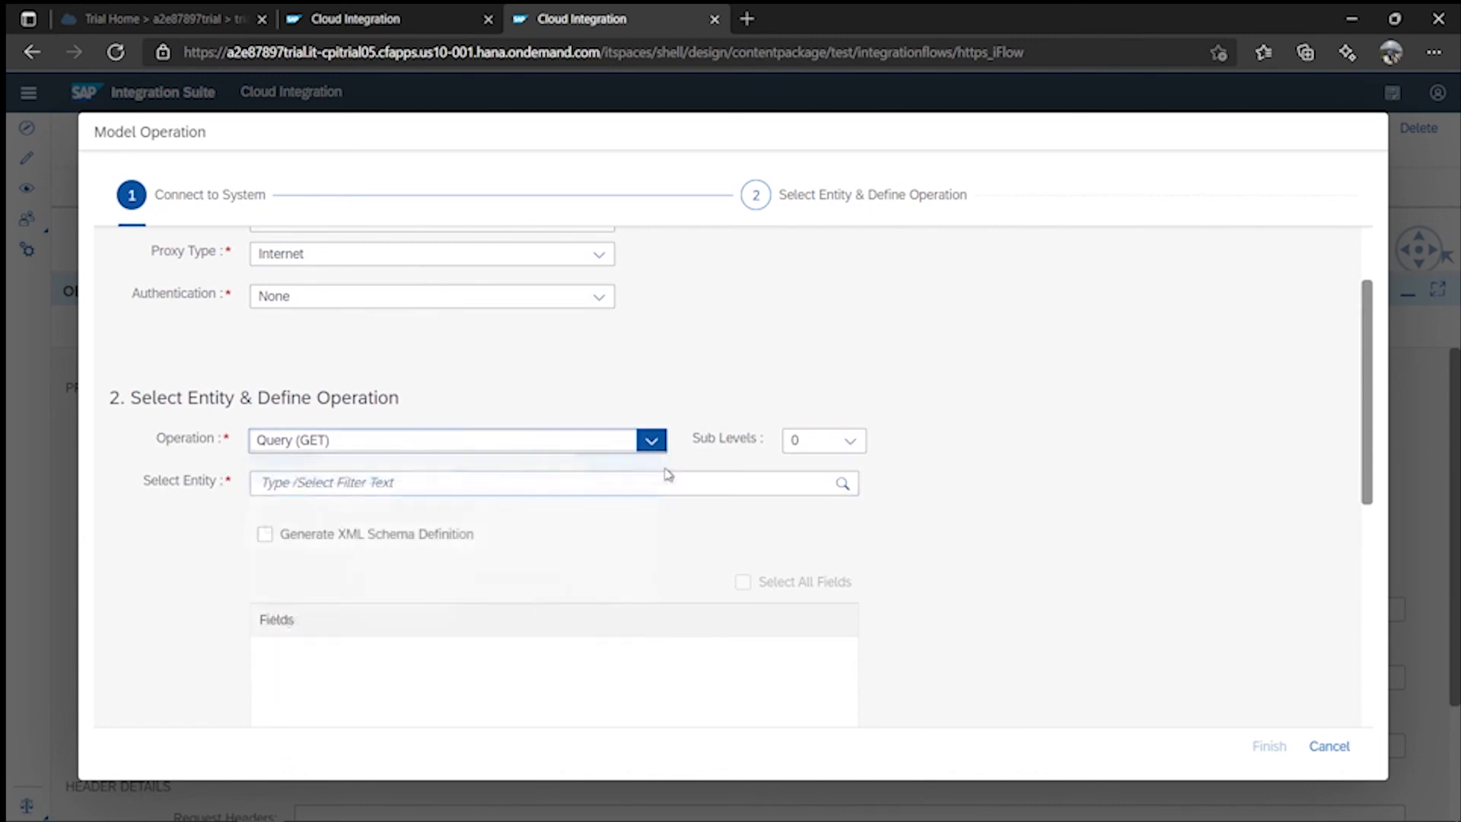
{"action": "left_click", "coordinate": [840, 483]}
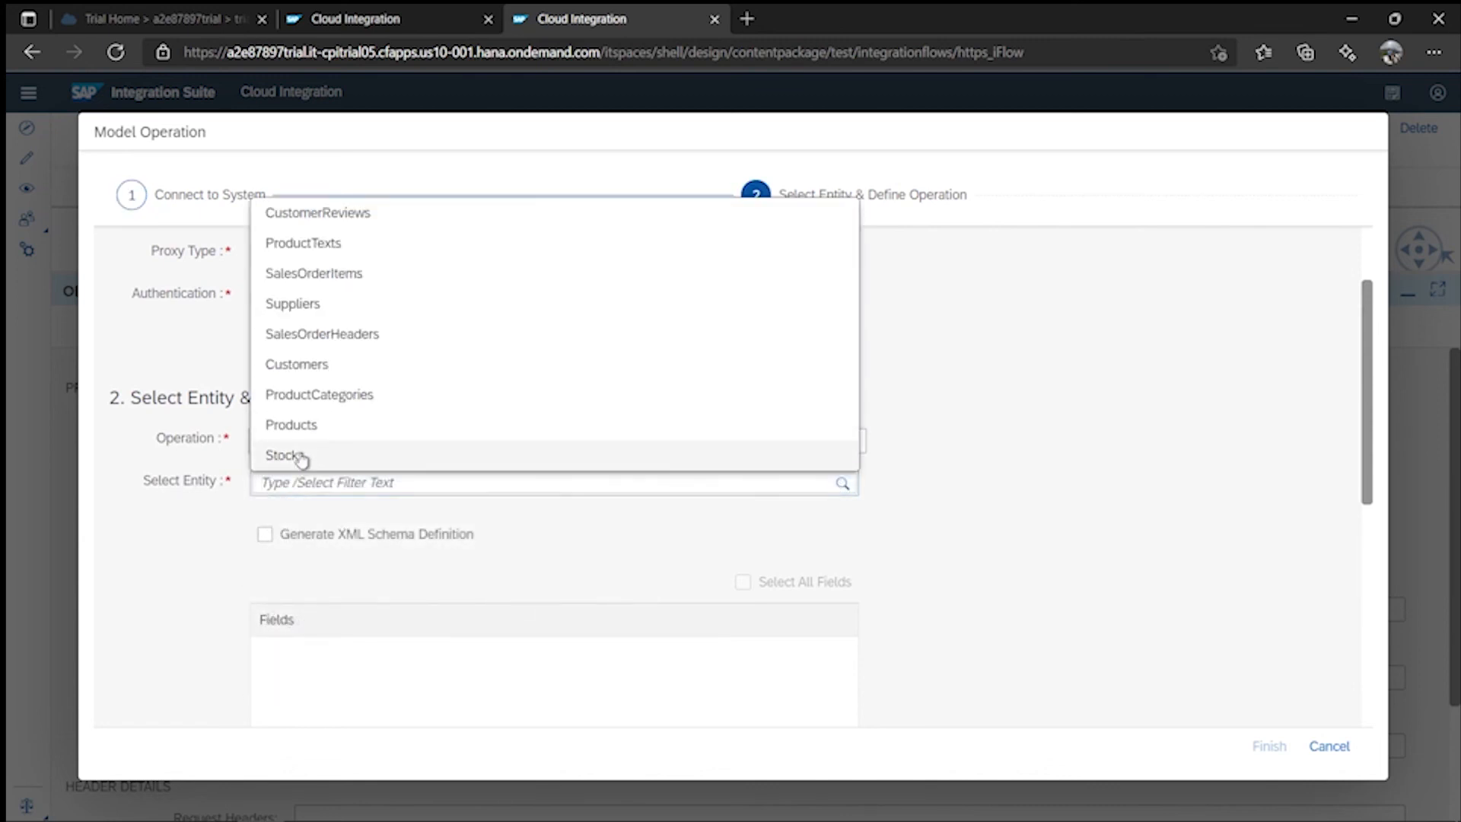
{"action": "left_click", "coordinate": [308, 397]}
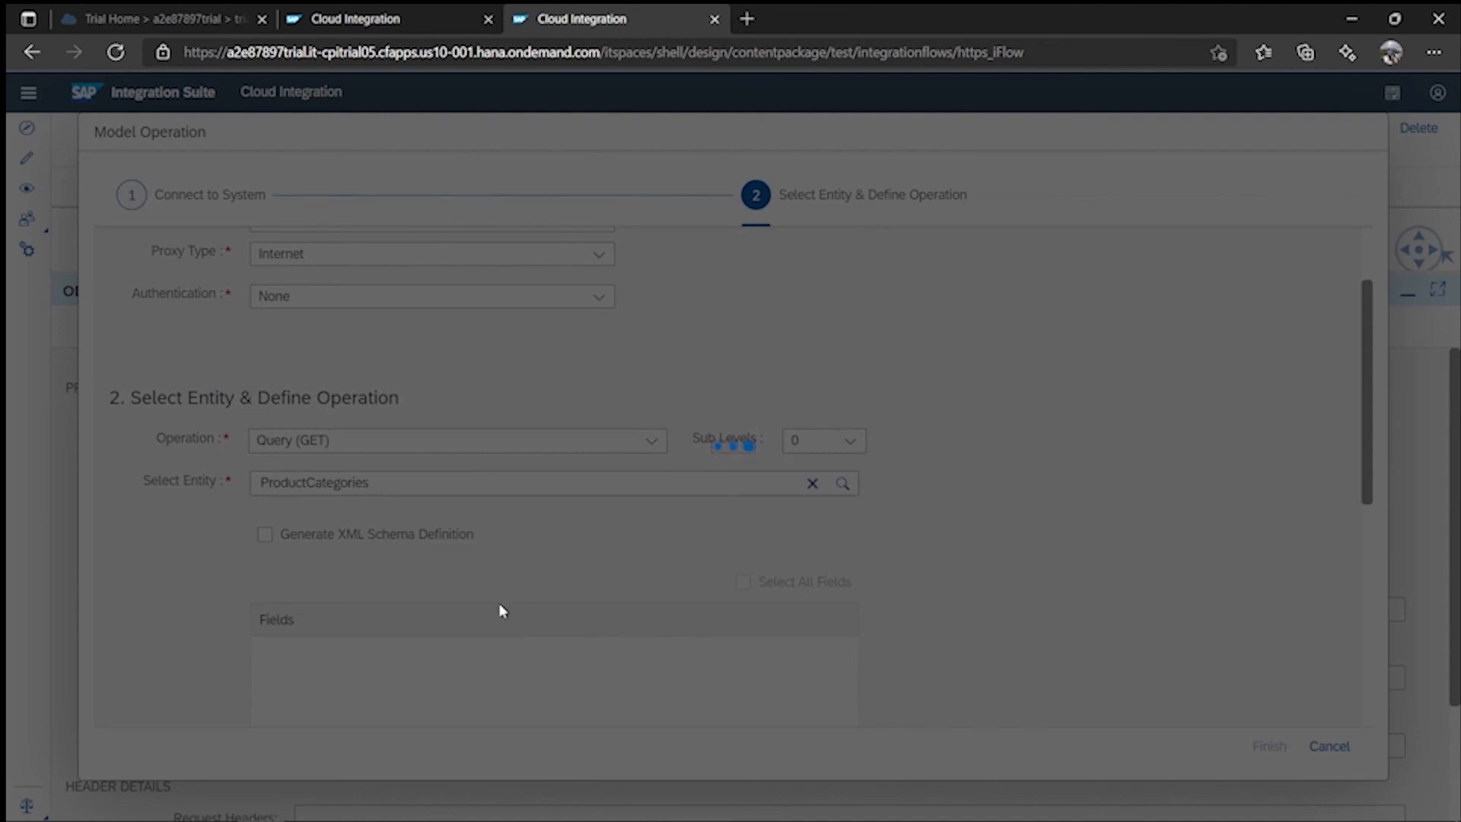
{"action": "scroll", "coordinate": [662, 572], "scroll_direction": "down", "scroll_amount": 3}
{"action": "left_click", "coordinate": [303, 477]}
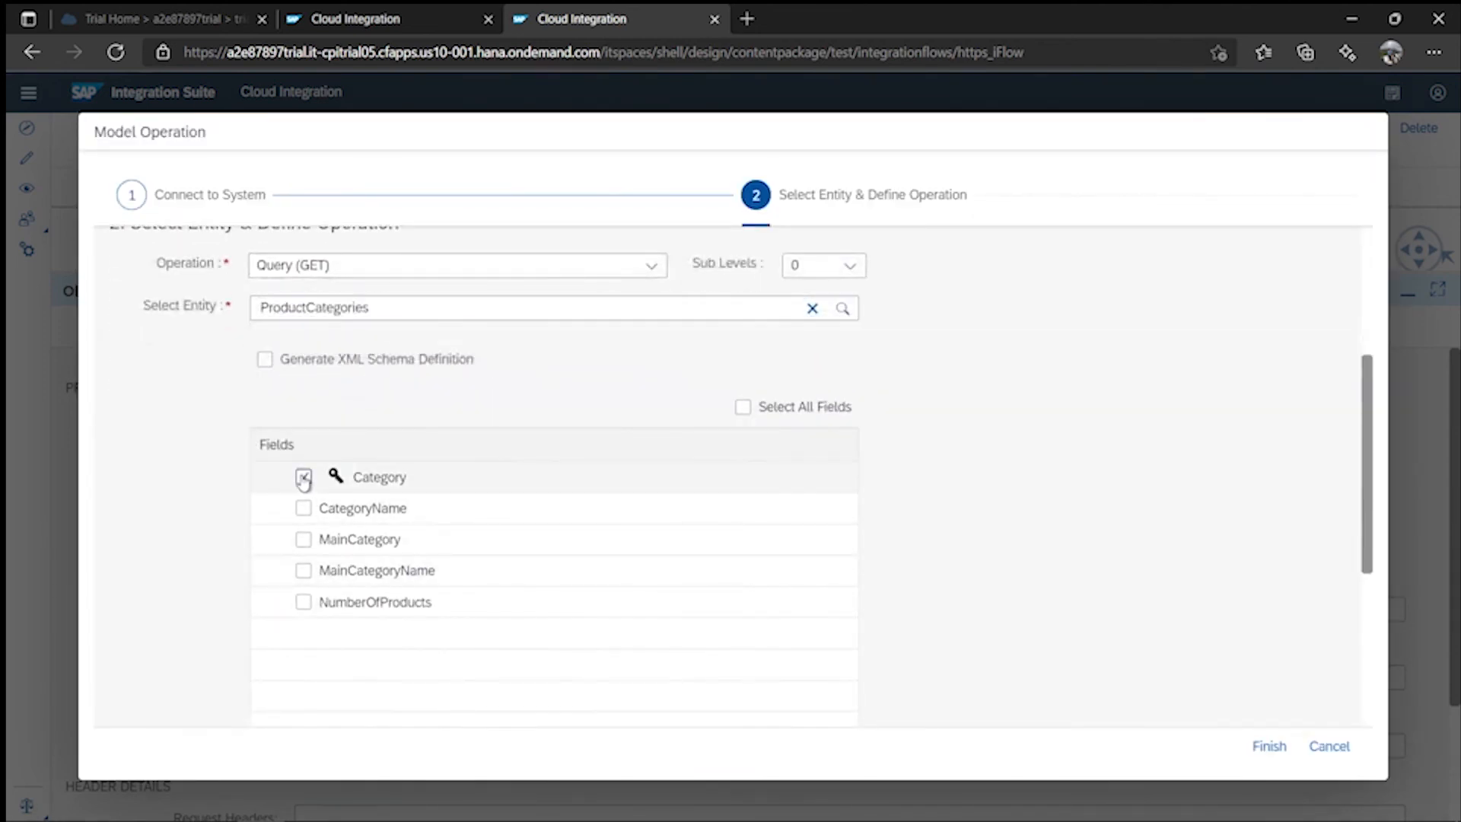
{"action": "left_click", "coordinate": [303, 508]}
{"action": "left_click", "coordinate": [304, 538]}
{"action": "left_click", "coordinate": [304, 570]}
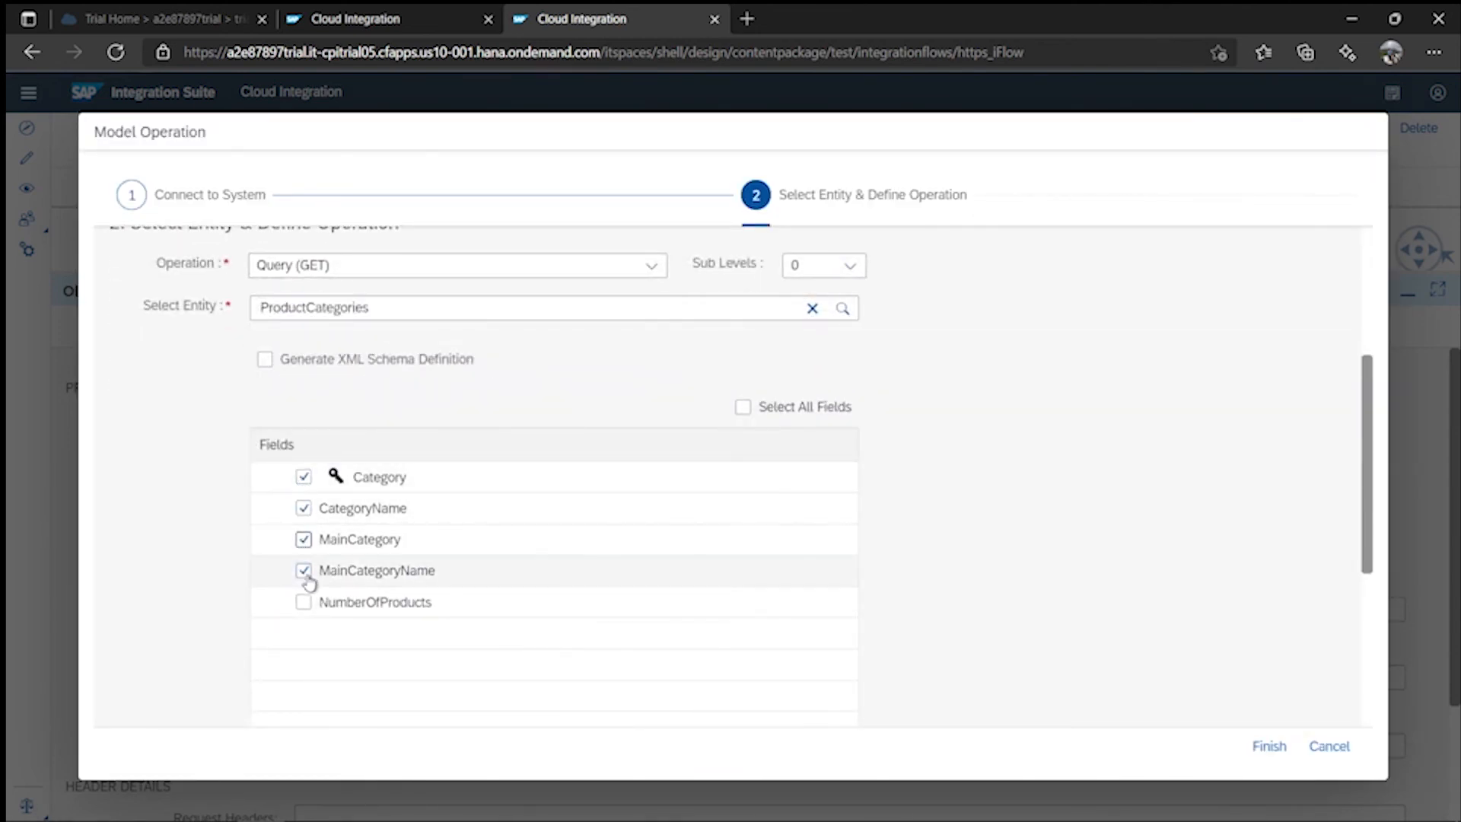
{"action": "scroll", "coordinate": [981, 600], "scroll_direction": "down", "scroll_amount": 5}
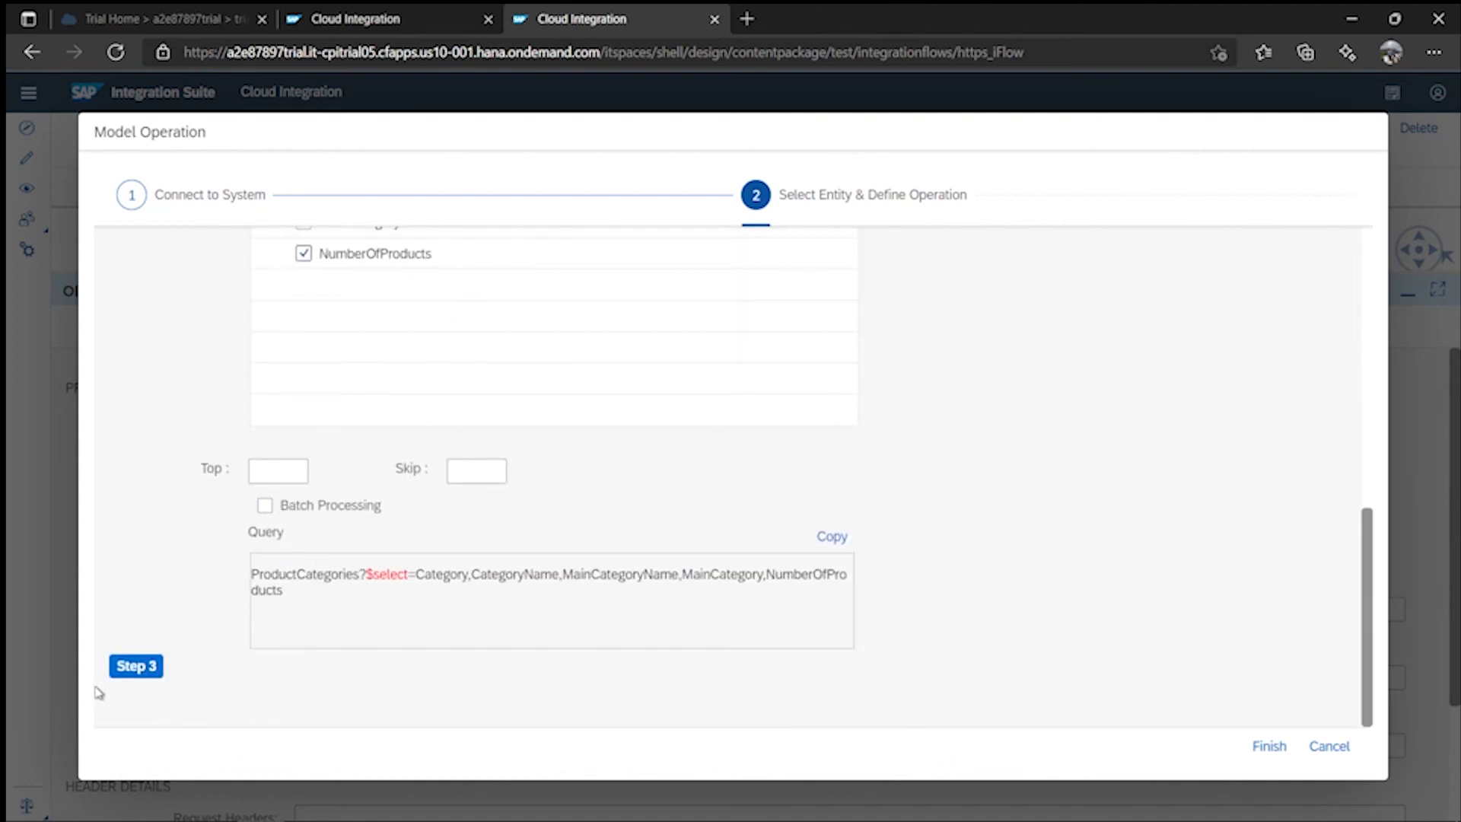
{"action": "left_click", "coordinate": [122, 675]}
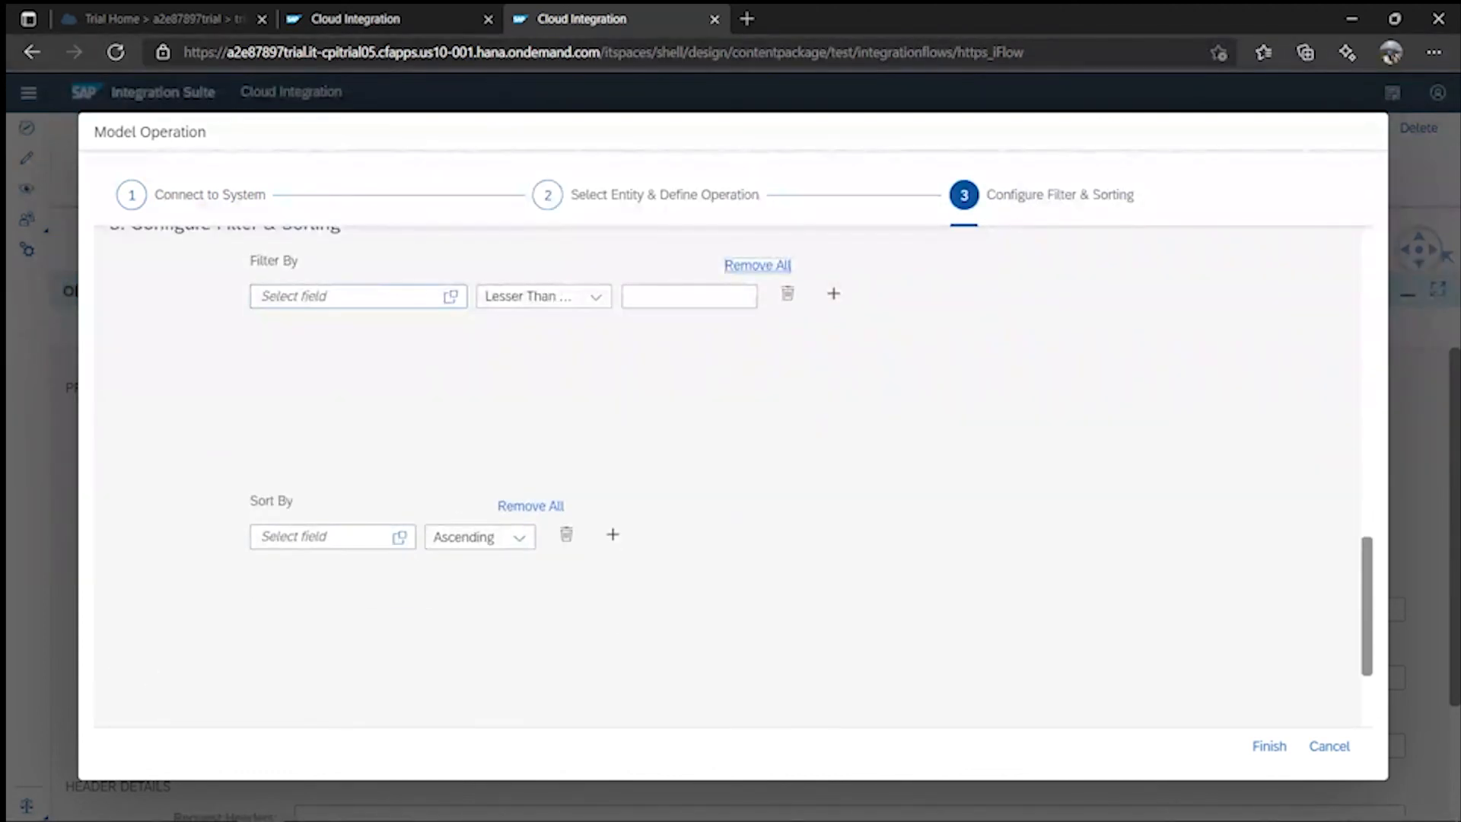
- Filter the query on the Category field with the Equal operator
{"action": "left_click", "coordinate": [451, 298]}
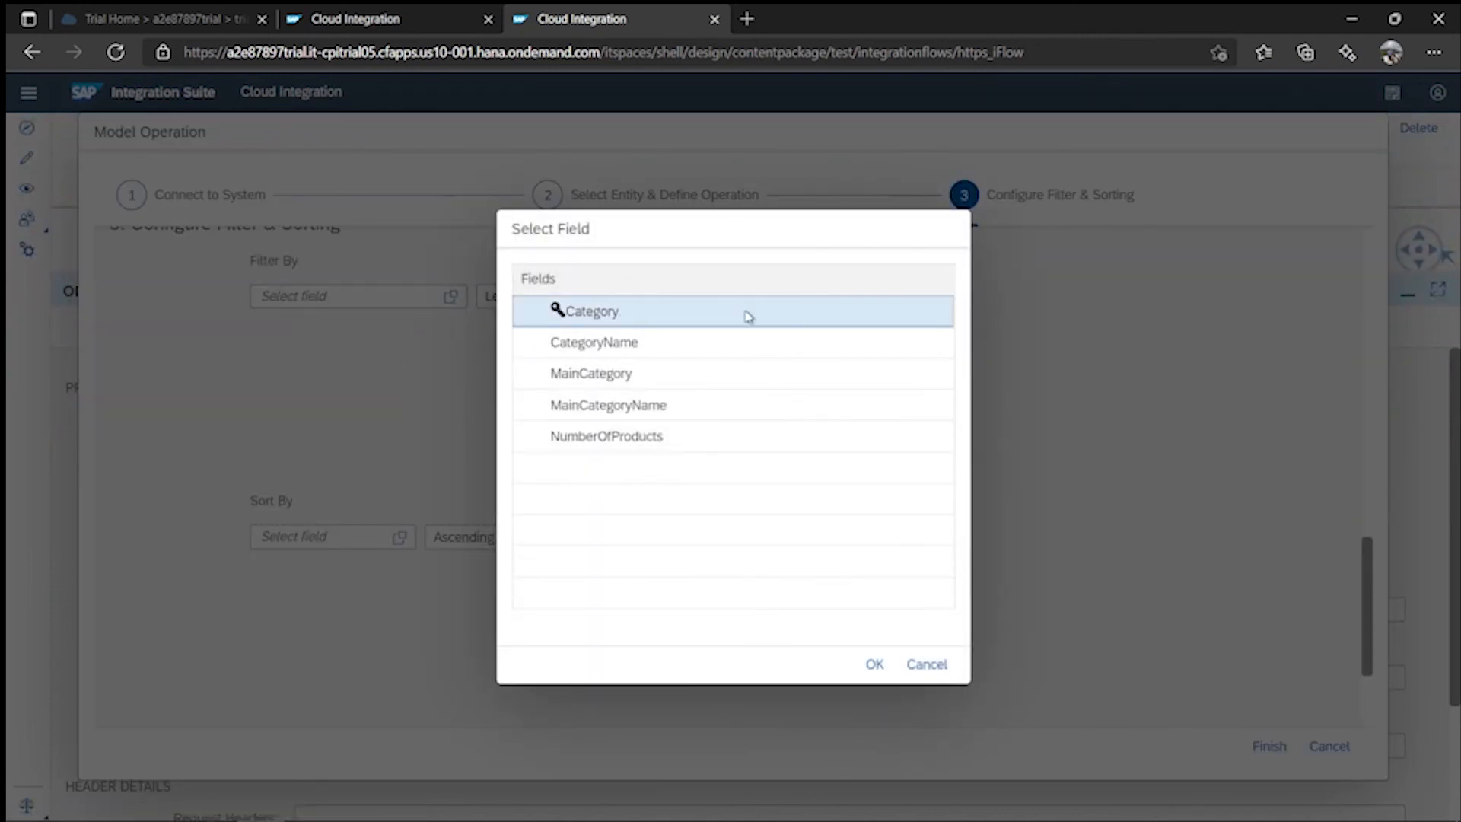
{"action": "left_click", "coordinate": [874, 664]}
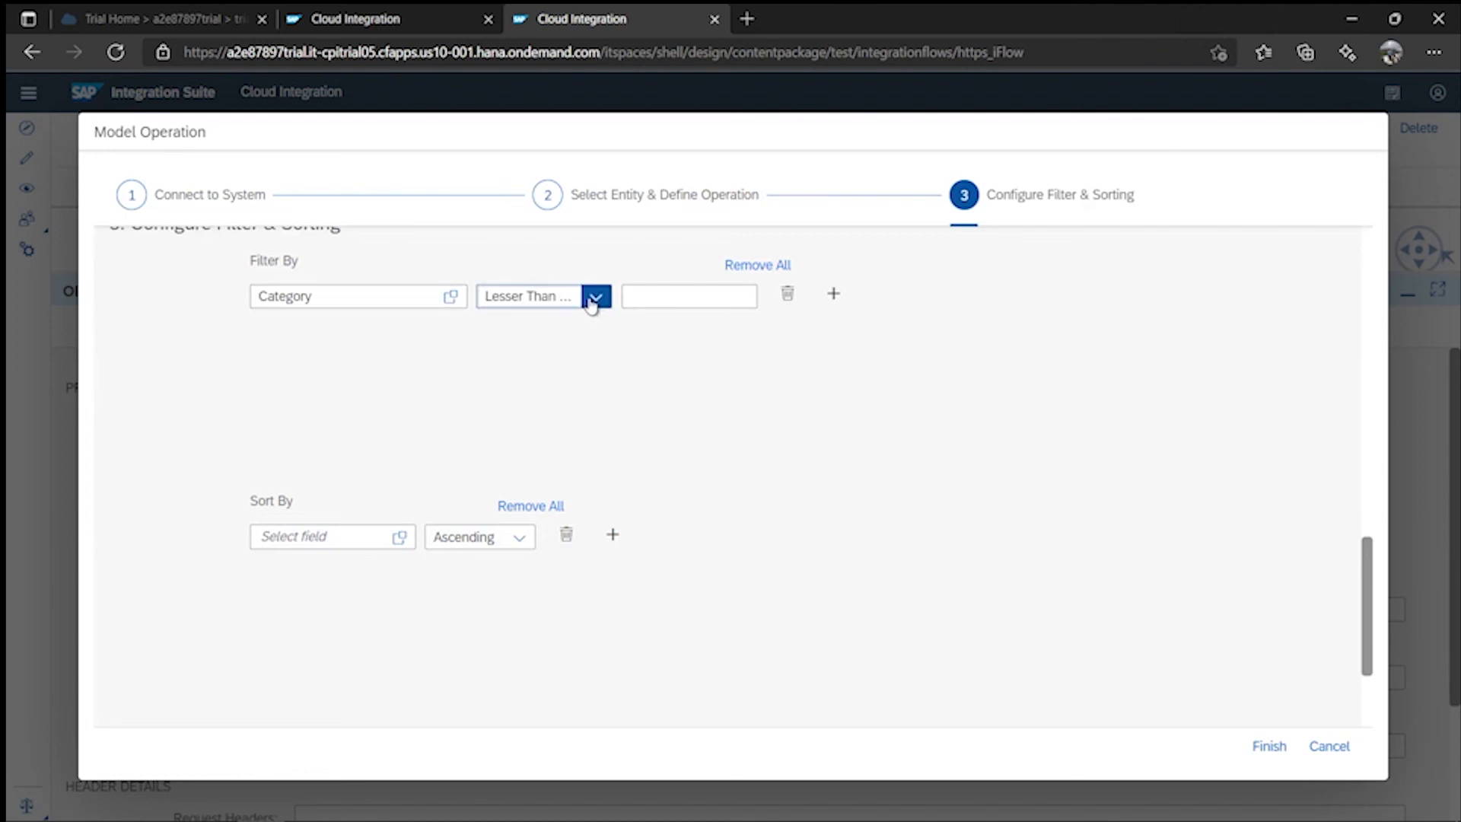
{"action": "left_click", "coordinate": [596, 296]}
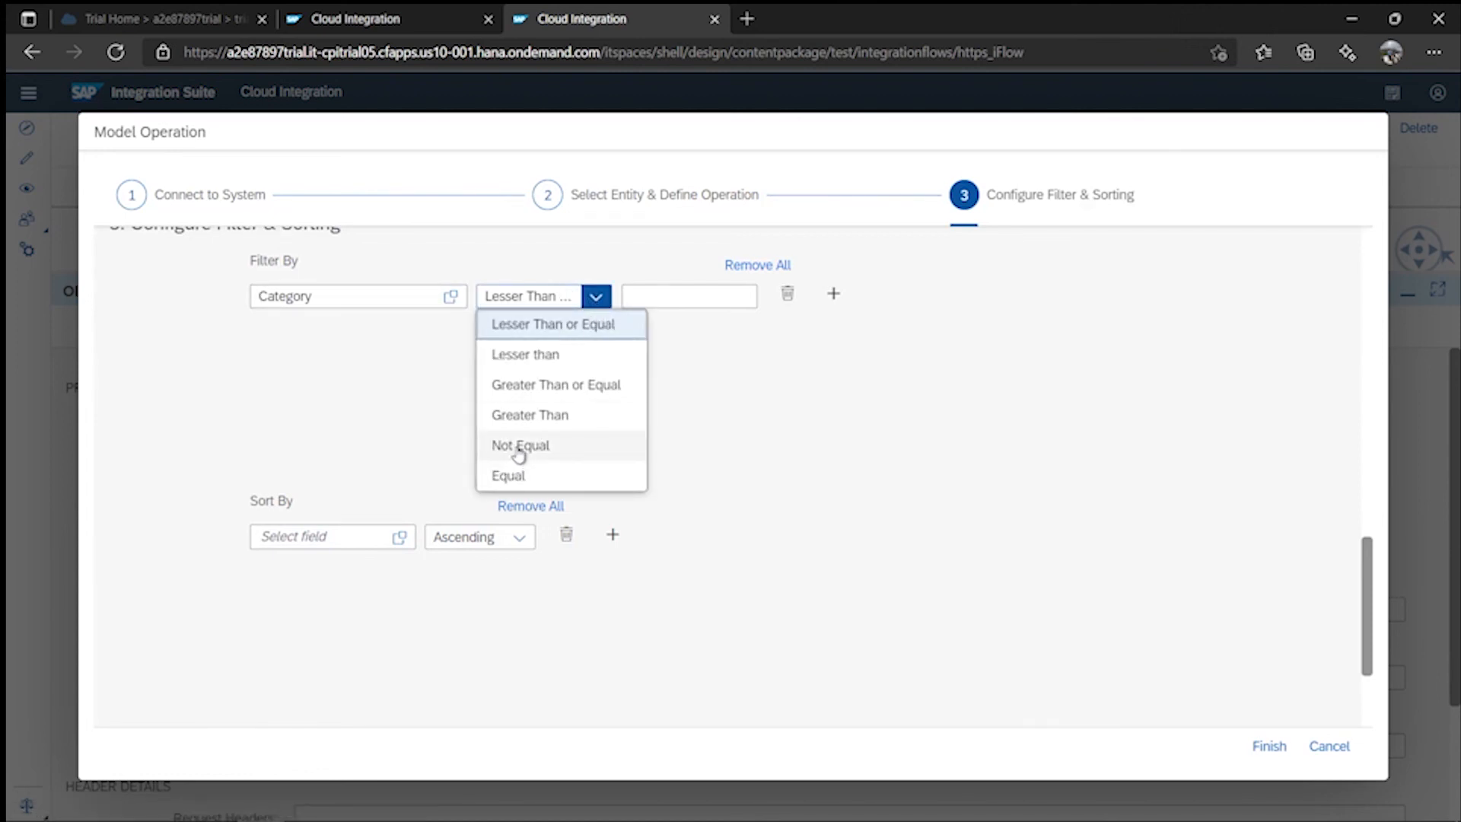
{"action": "left_click", "coordinate": [525, 478]}
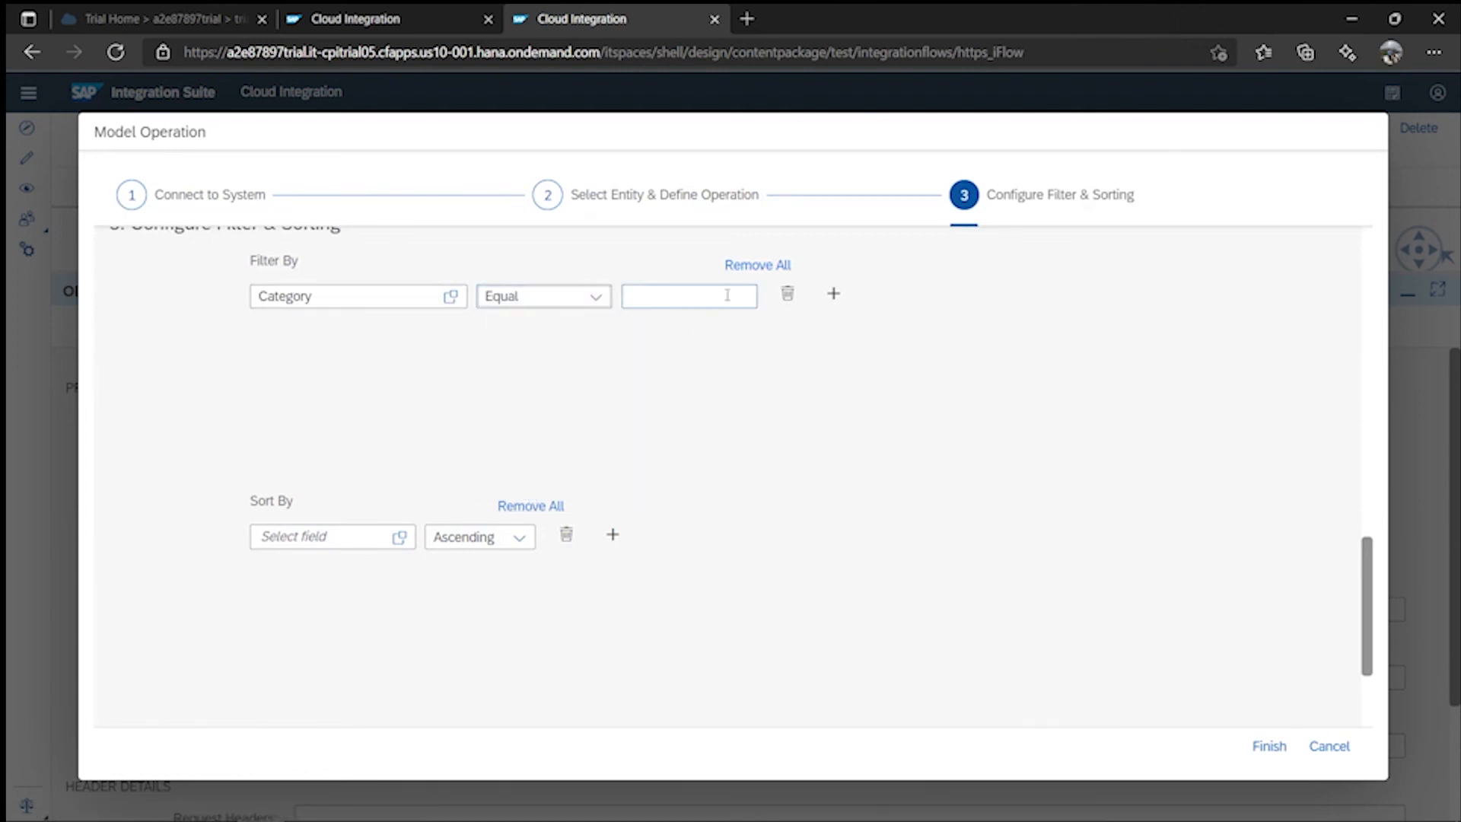
- Paste ${header.productIdentifier} as the filter value and finish the query options
{"action": "left_click", "coordinate": [689, 302]}
{"action": "key", "text": "super+v"}
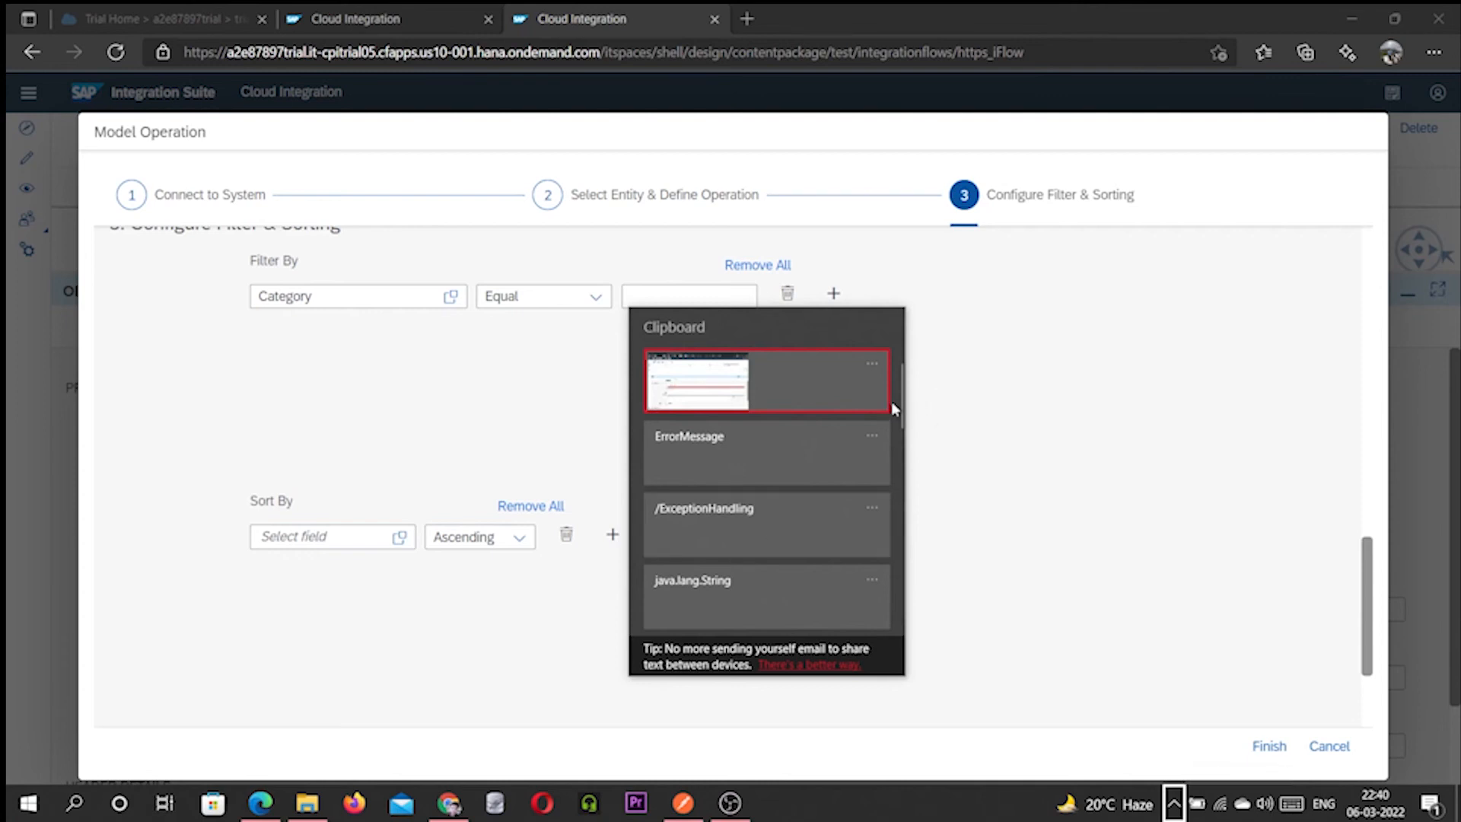
{"action": "left_click_drag", "start_coordinate": [896, 404], "coordinate": [910, 525]}
{"action": "left_click", "coordinate": [782, 526]}
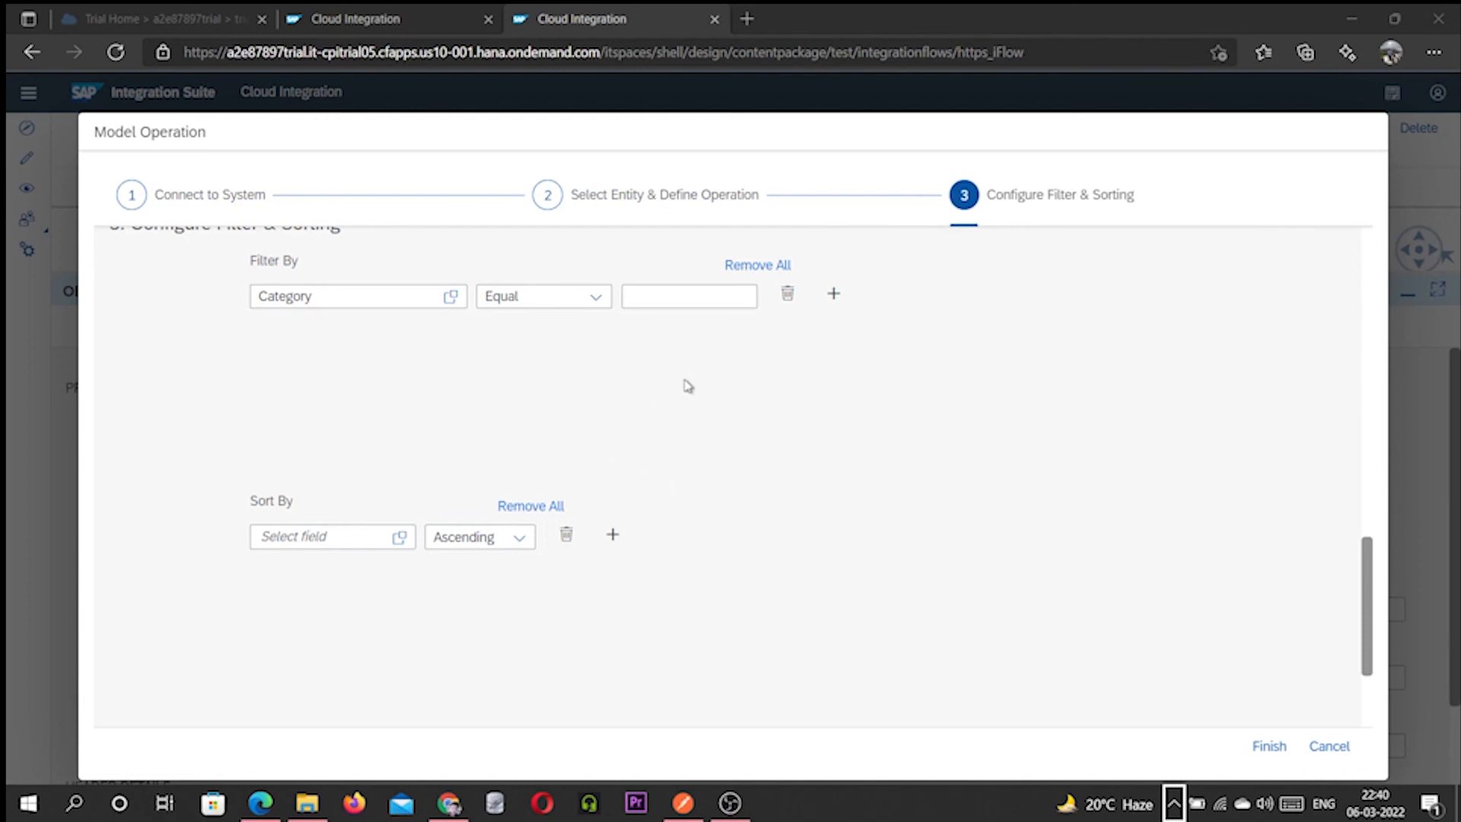
{"action": "left_click", "coordinate": [713, 293]}
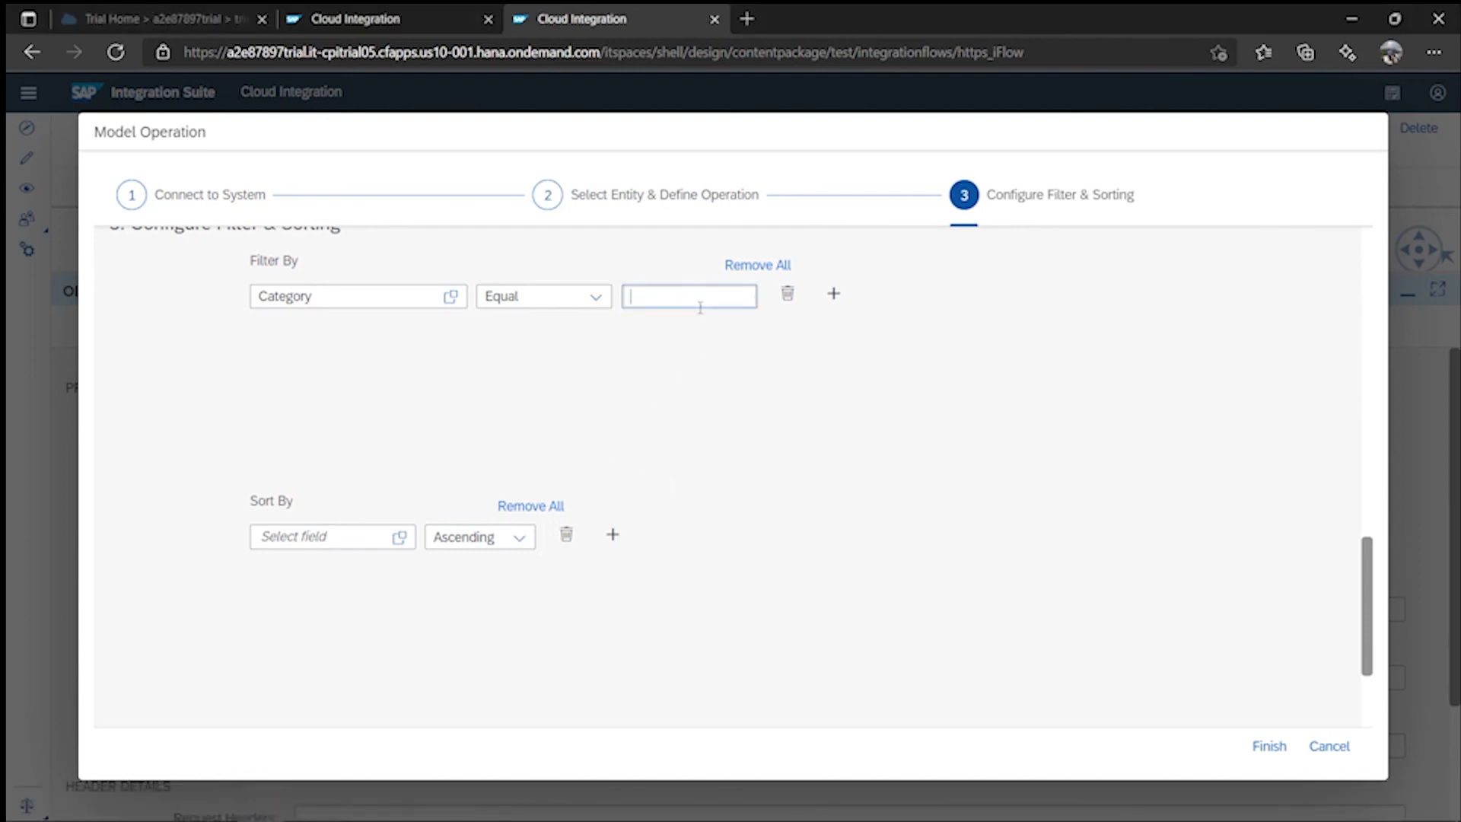
{"action": "key", "text": "super+v"}
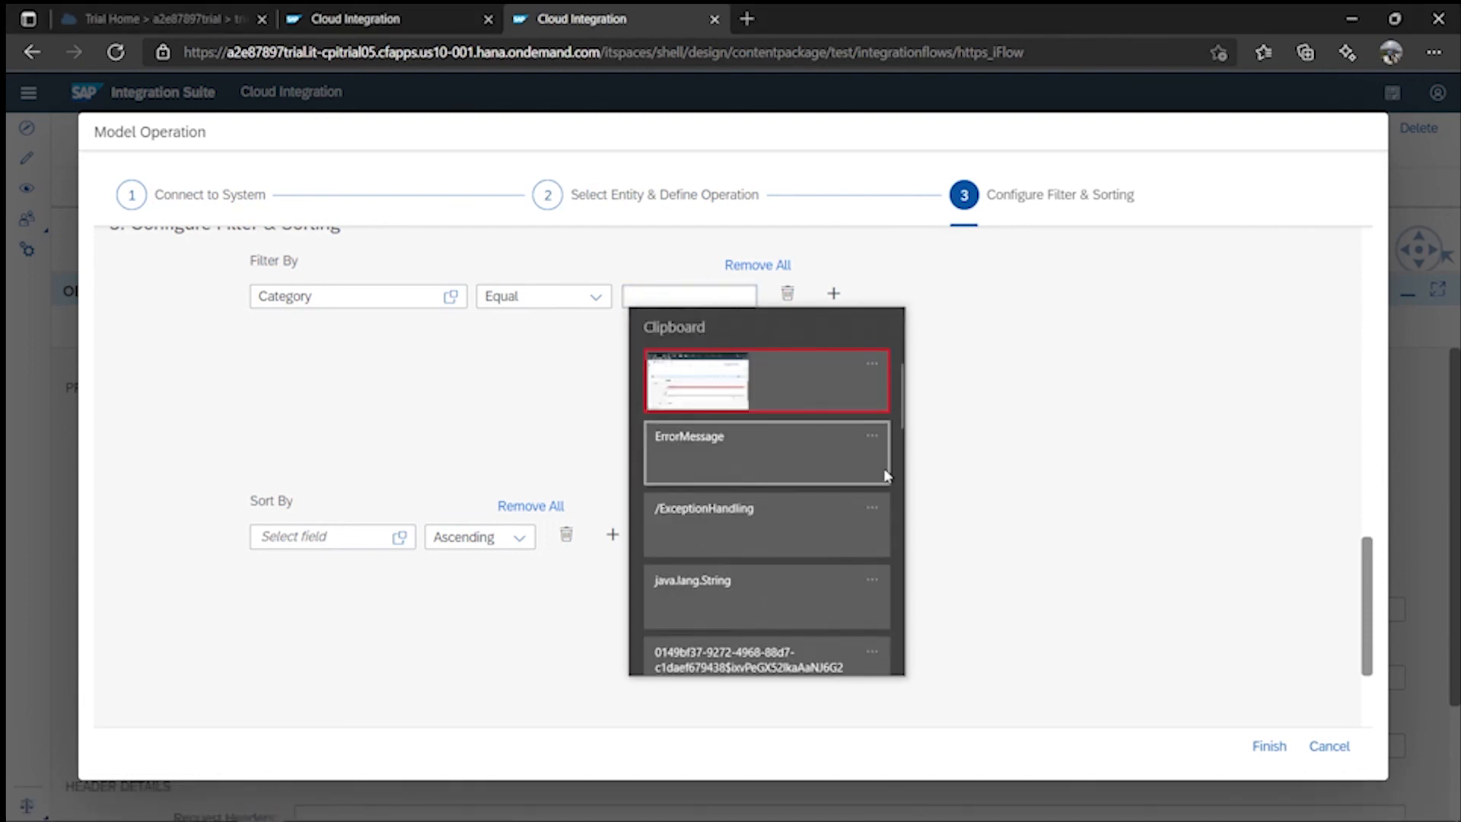
{"action": "left_click_drag", "start_coordinate": [900, 411], "coordinate": [916, 520]}
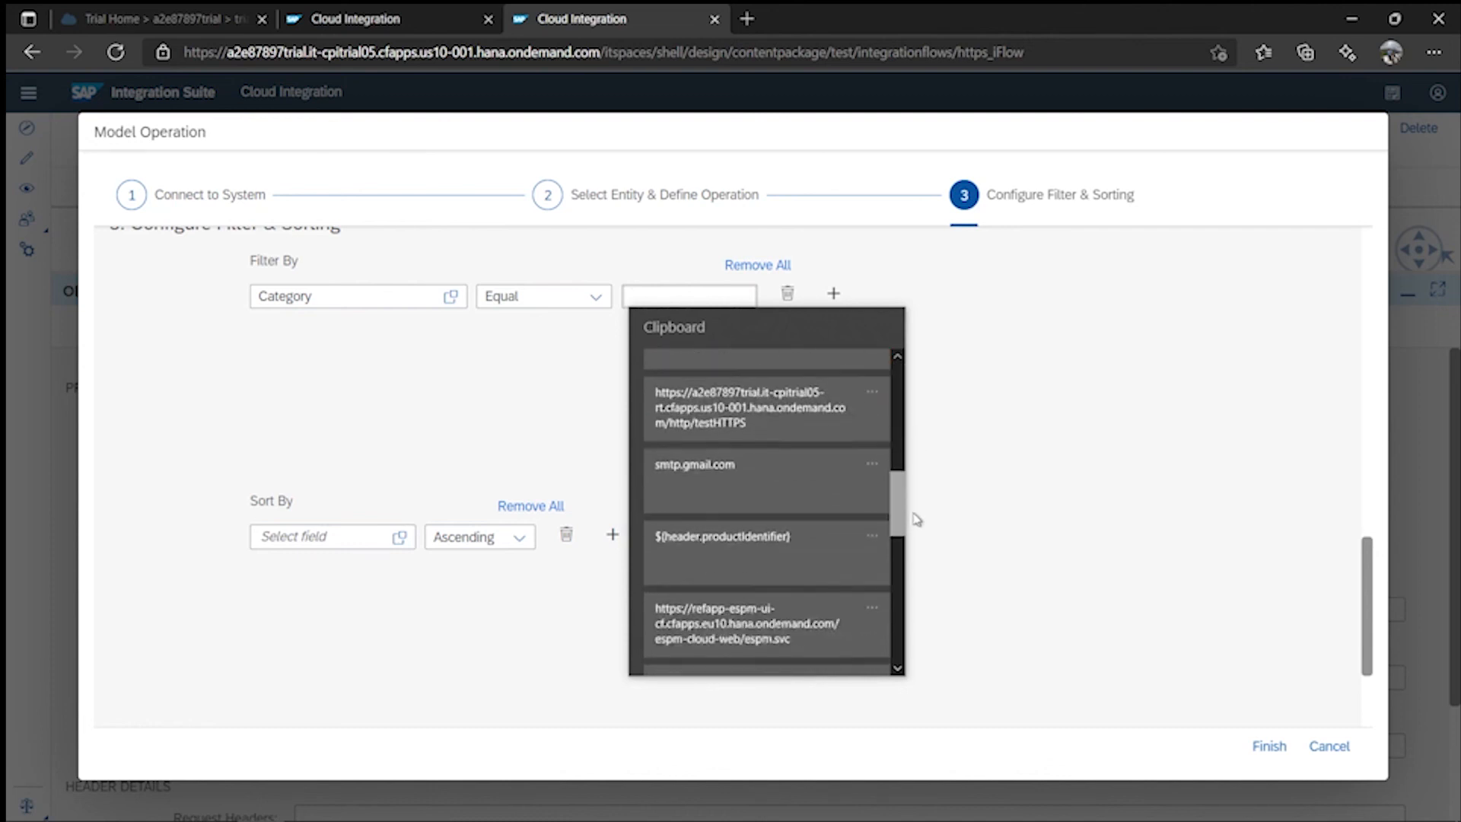
{"action": "left_click", "coordinate": [791, 546]}
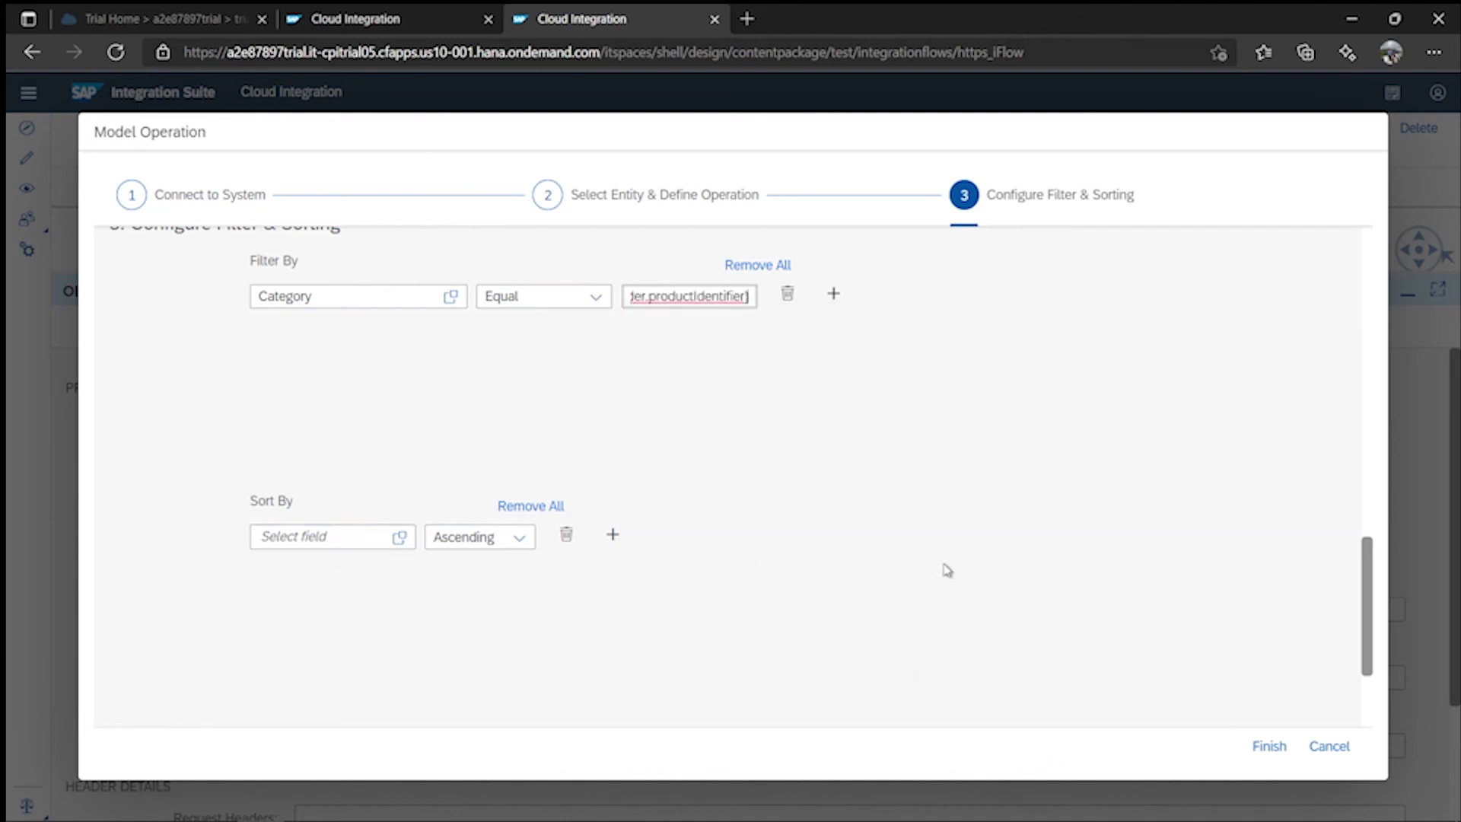
{"action": "left_click", "coordinate": [1269, 745]}
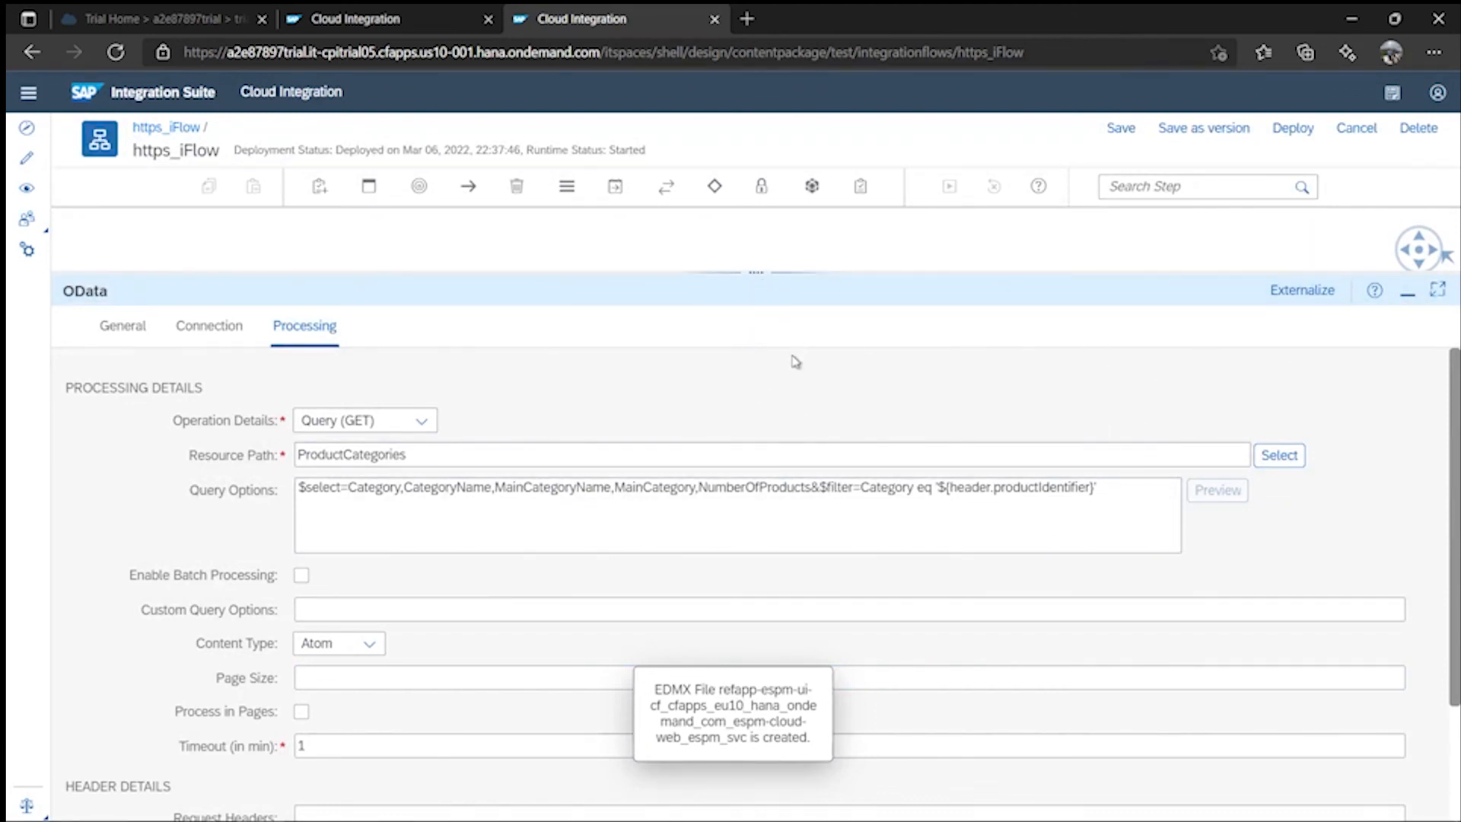
- Save and redeploy https_iFlow with the ProductCategories query, confirming the deployment
{"action": "left_click_drag", "start_coordinate": [778, 410], "coordinate": [780, 412]}
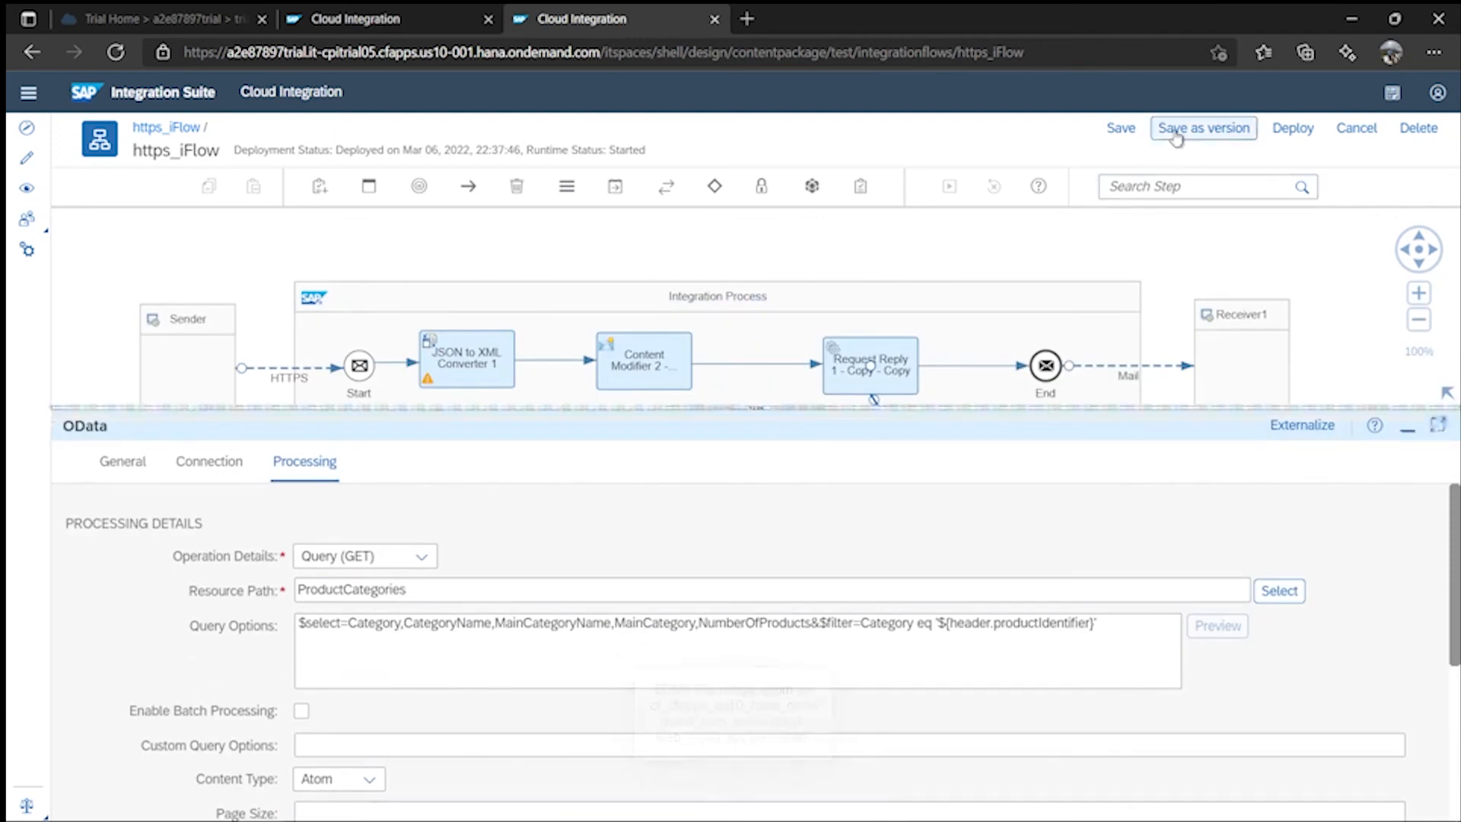
{"action": "left_click", "coordinate": [1121, 128]}
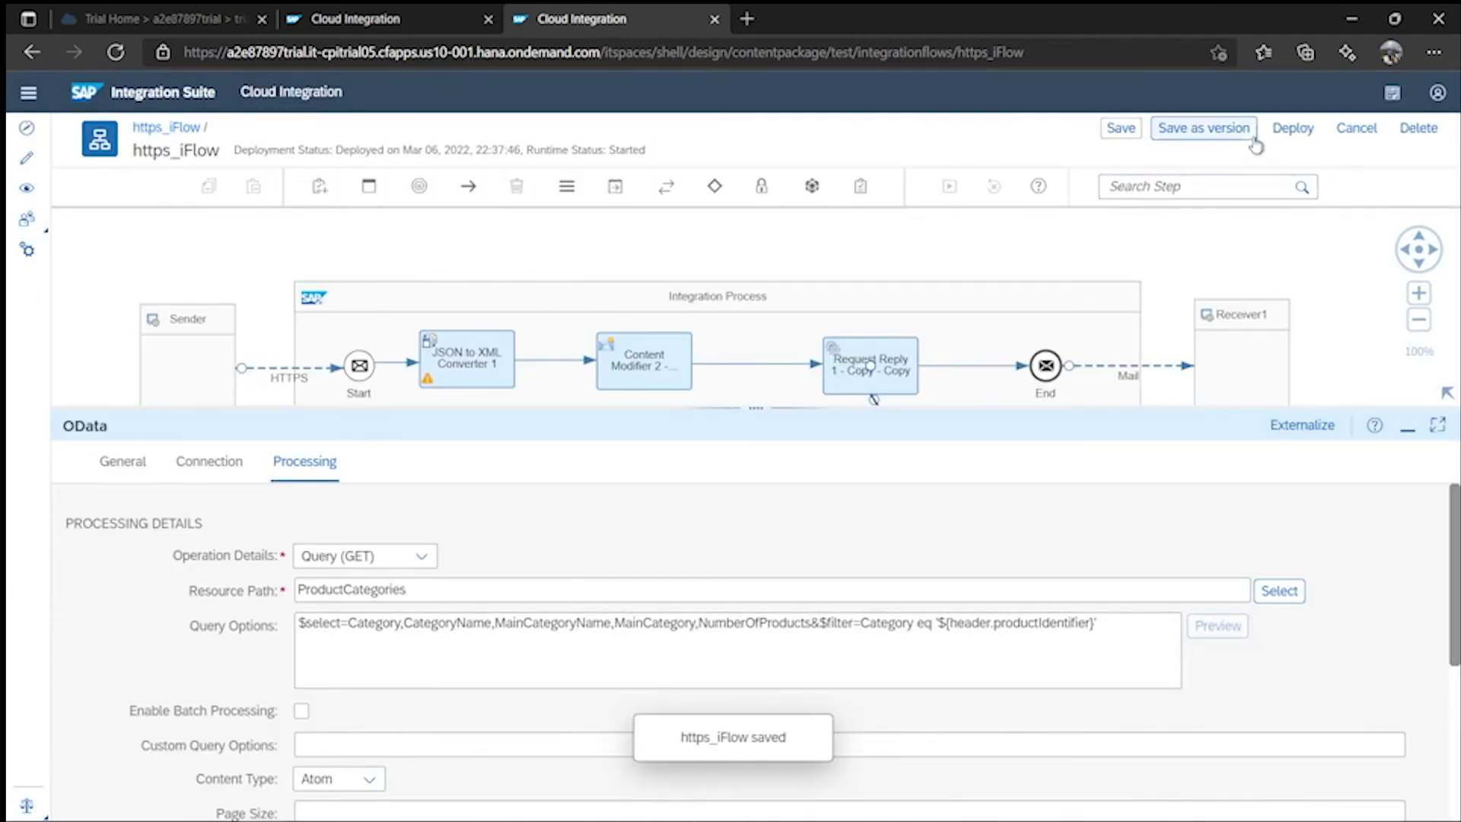
{"action": "left_click", "coordinate": [1292, 127]}
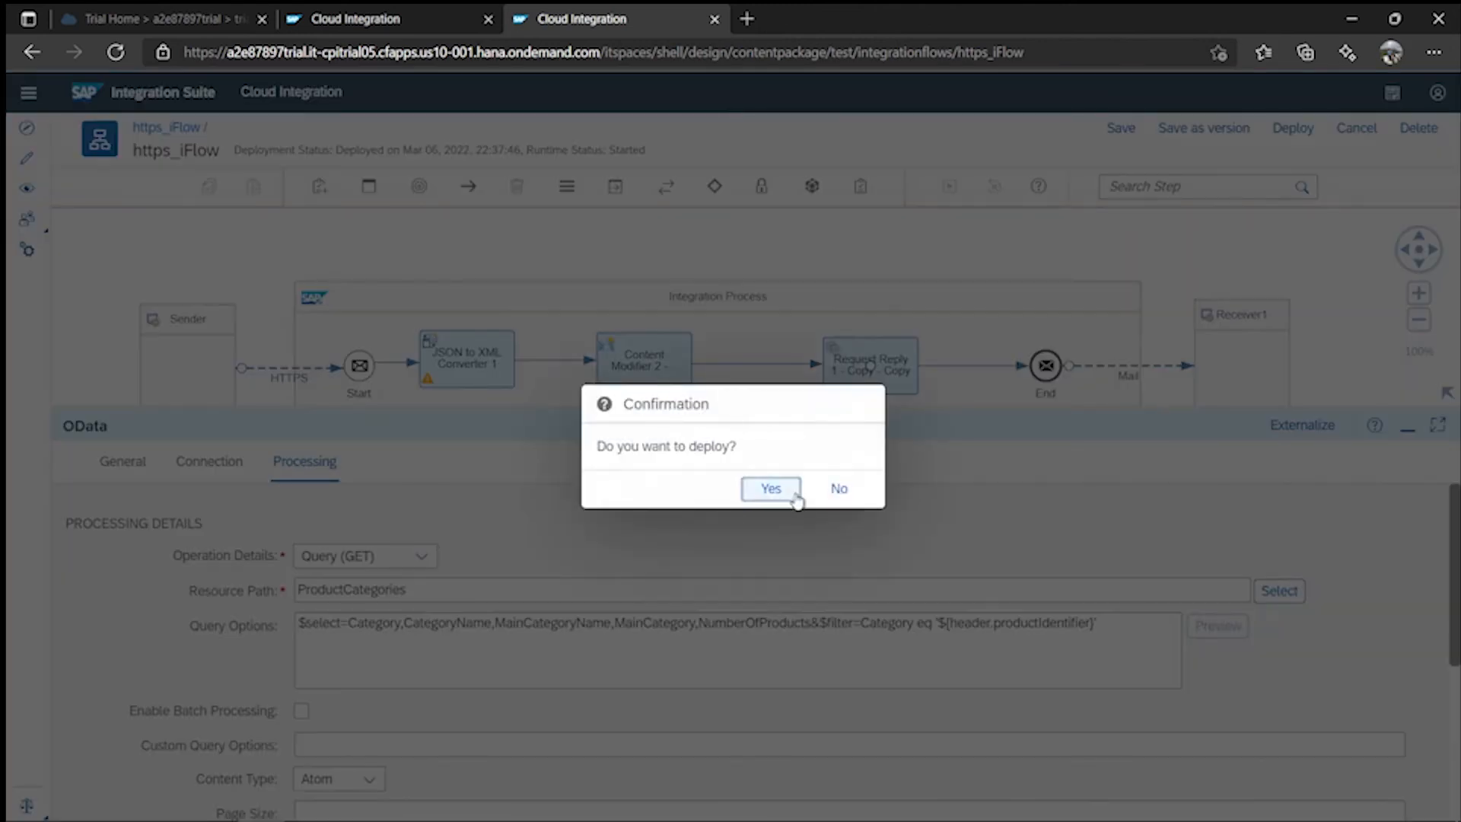
{"action": "left_click", "coordinate": [771, 490]}
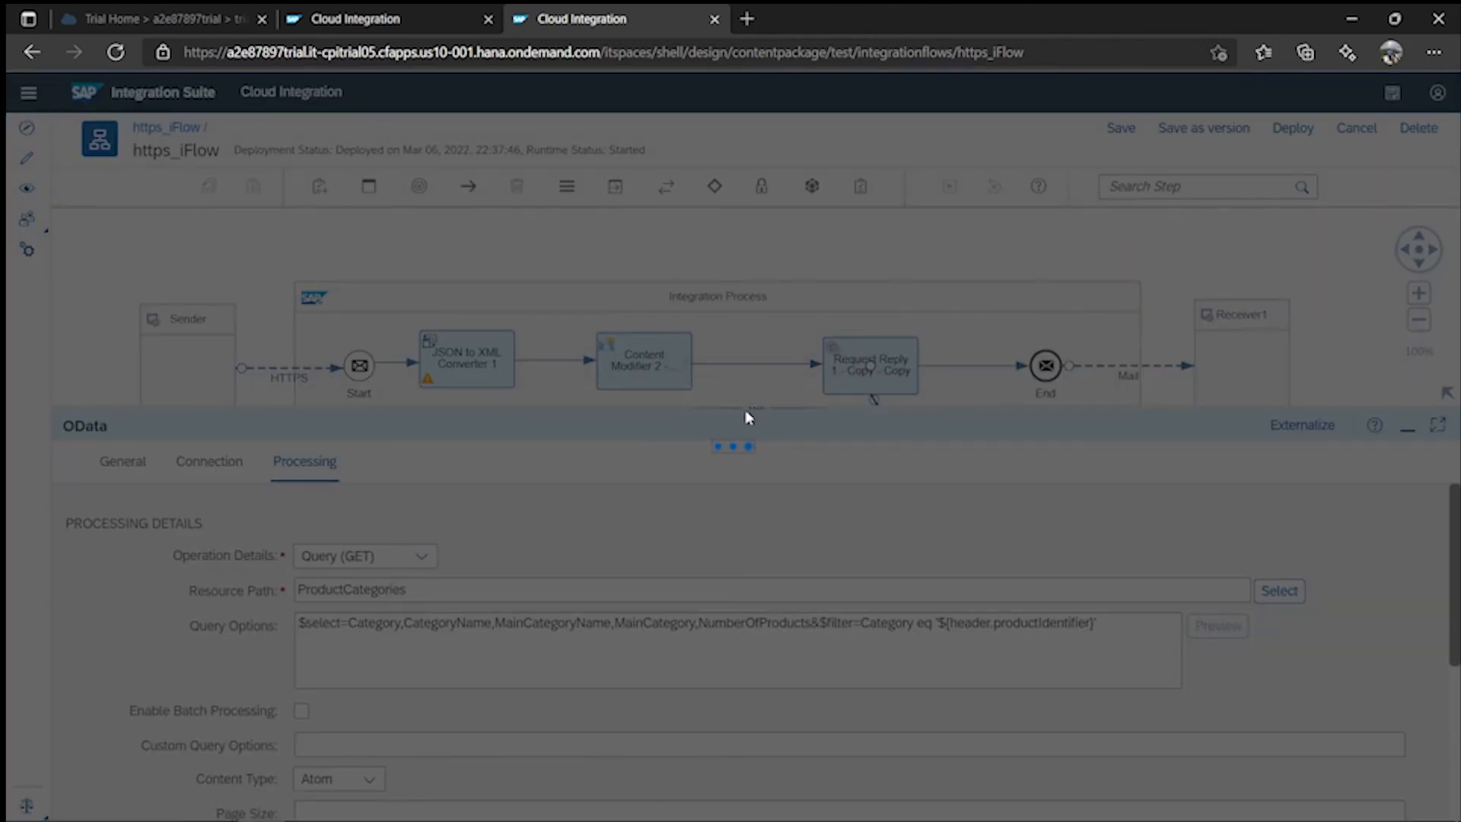
{"action": "left_click", "coordinate": [837, 492]}
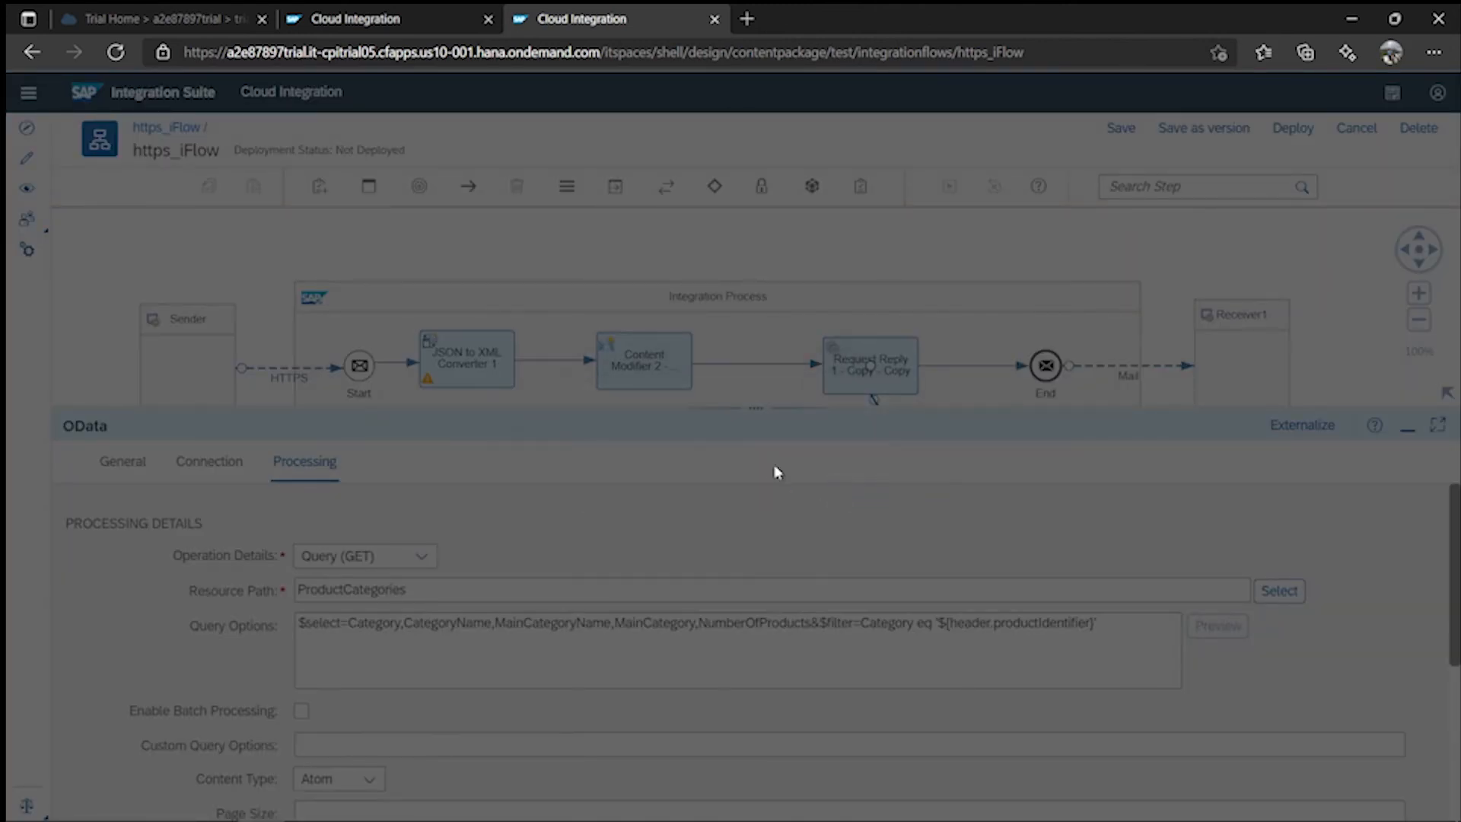
- Enlarge the flow diagram and move Content Modifier 2 further right
{"action": "left_click_drag", "start_coordinate": [837, 410], "coordinate": [837, 614]}
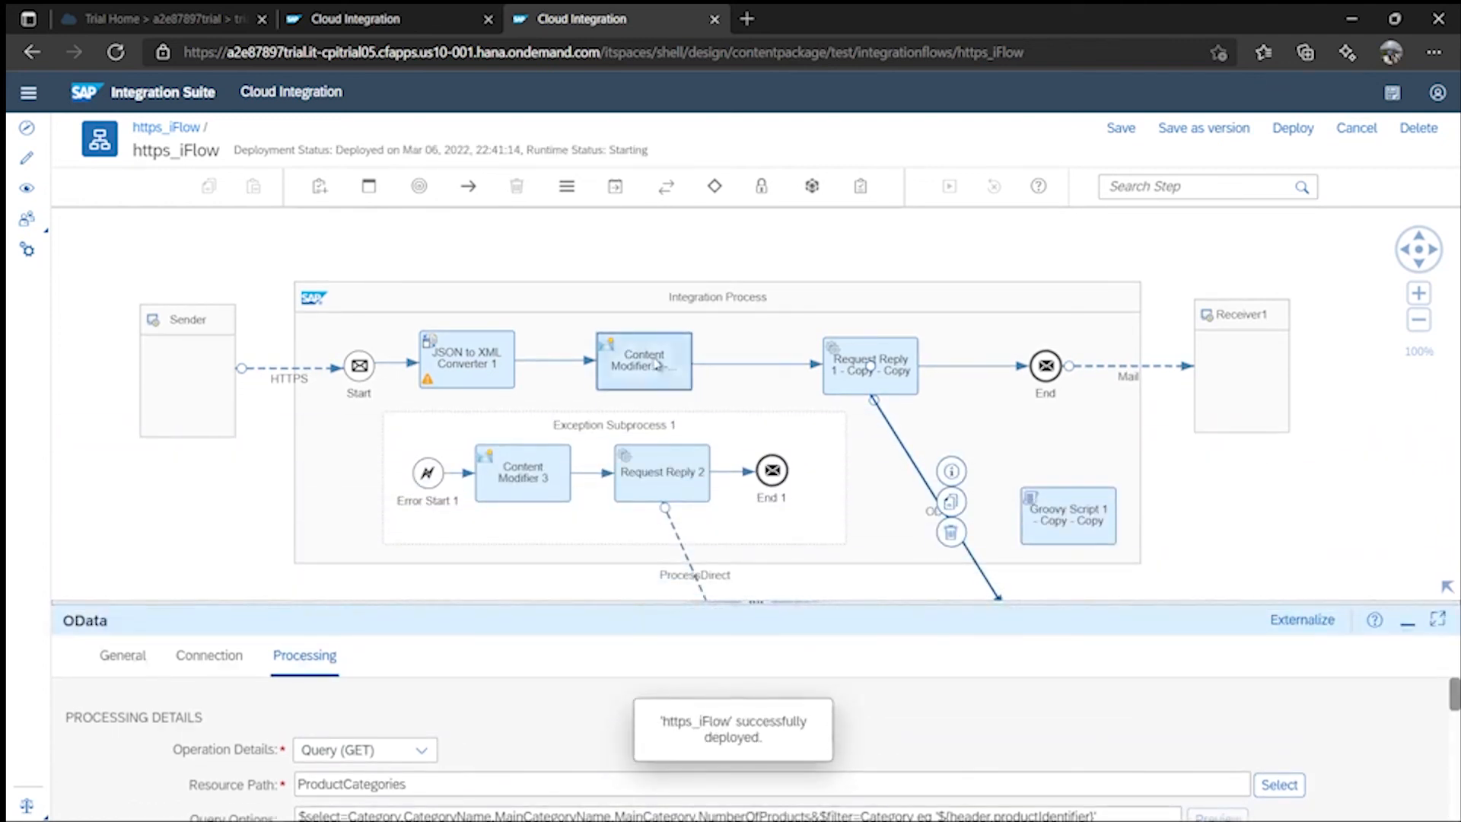
{"action": "left_click_drag", "start_coordinate": [658, 365], "coordinate": [713, 365]}
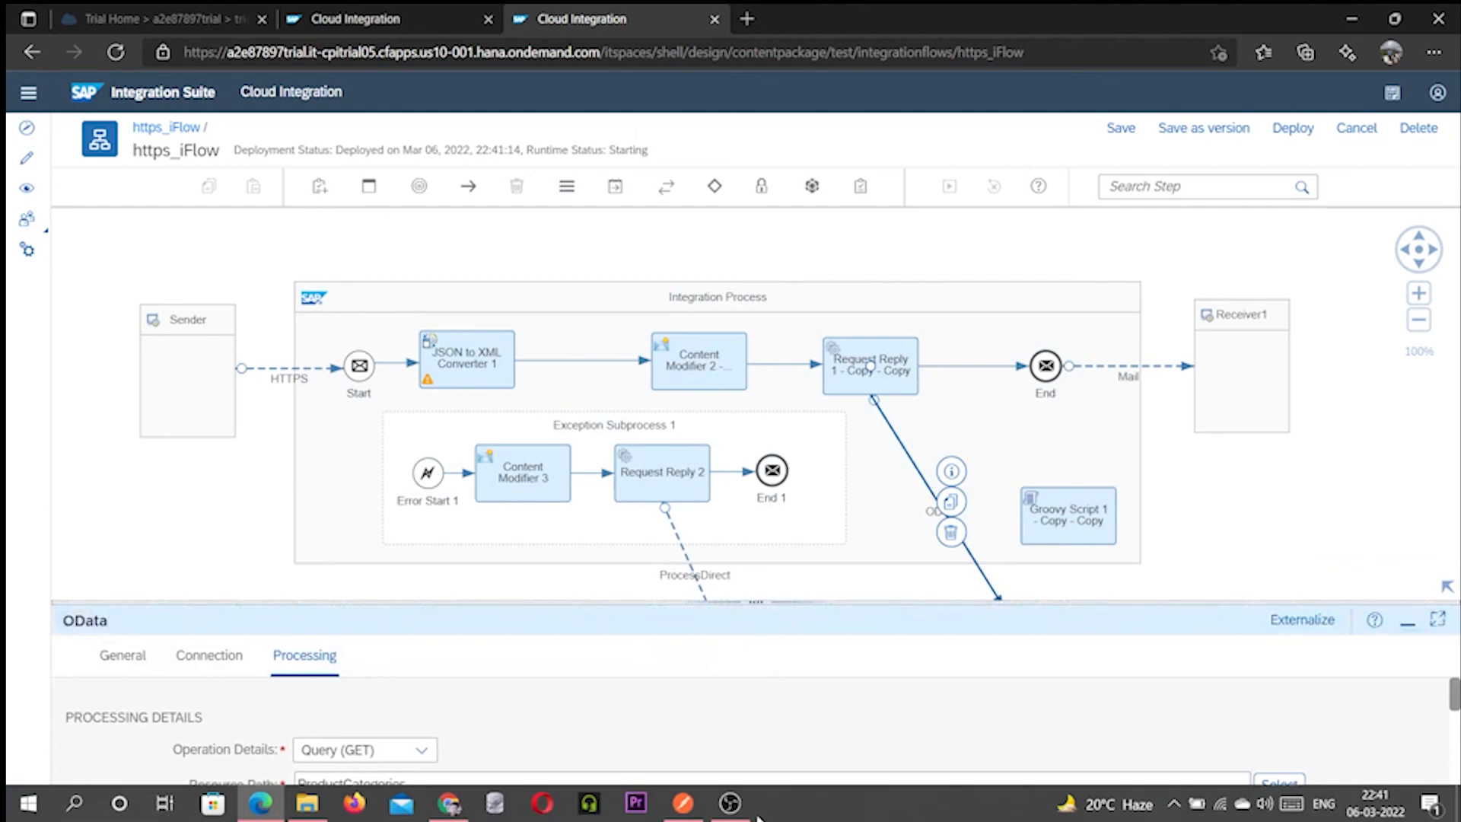
{"action": "mouse_move", "coordinate": [682, 803]}
- Confirm https_iFlow is Started, then resend the CPI Trial request in Postman for 200 OK
{"action": "left_click", "coordinate": [362, 17]}
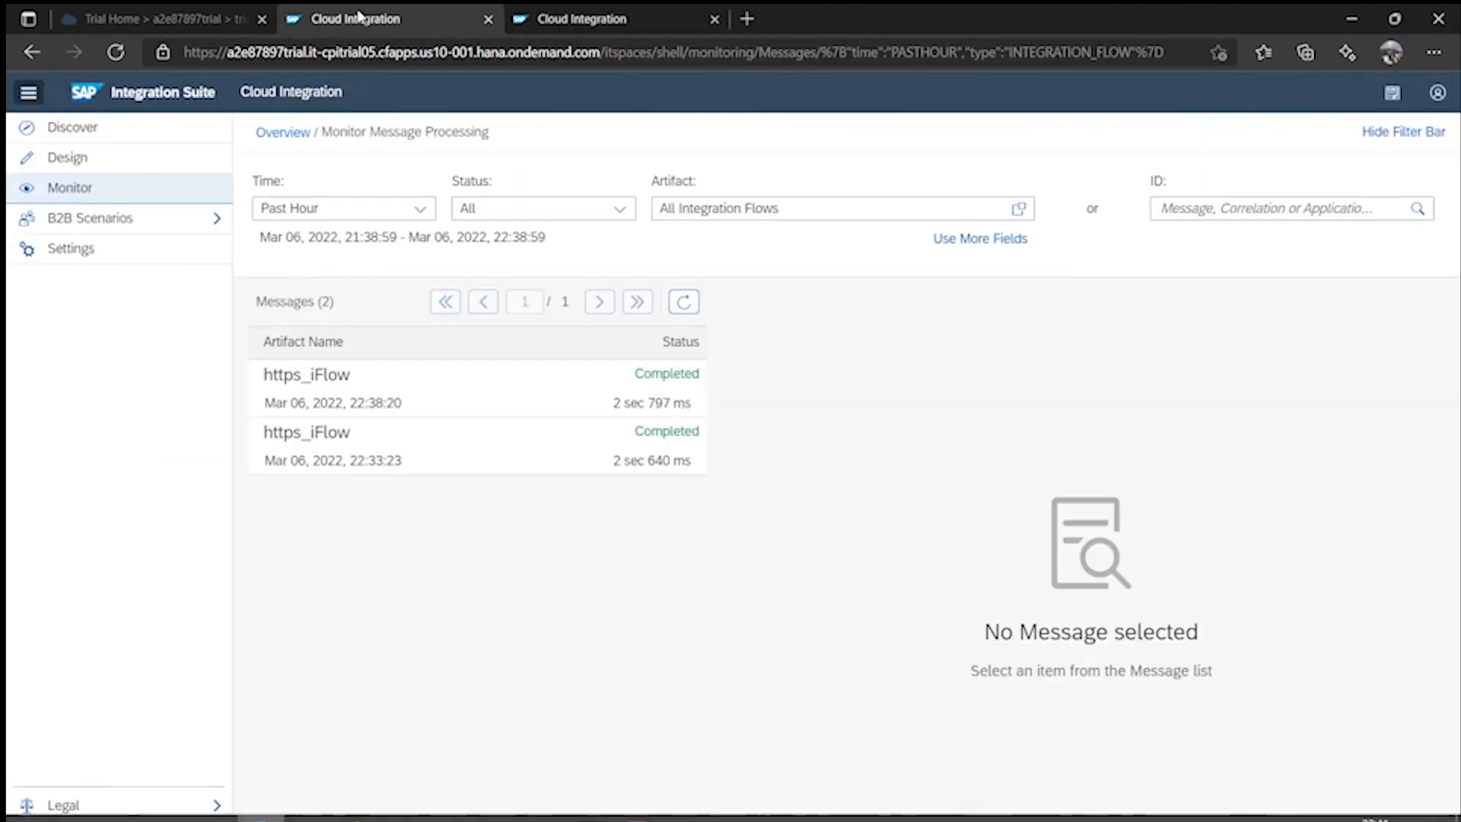
{"action": "left_click", "coordinate": [70, 187]}
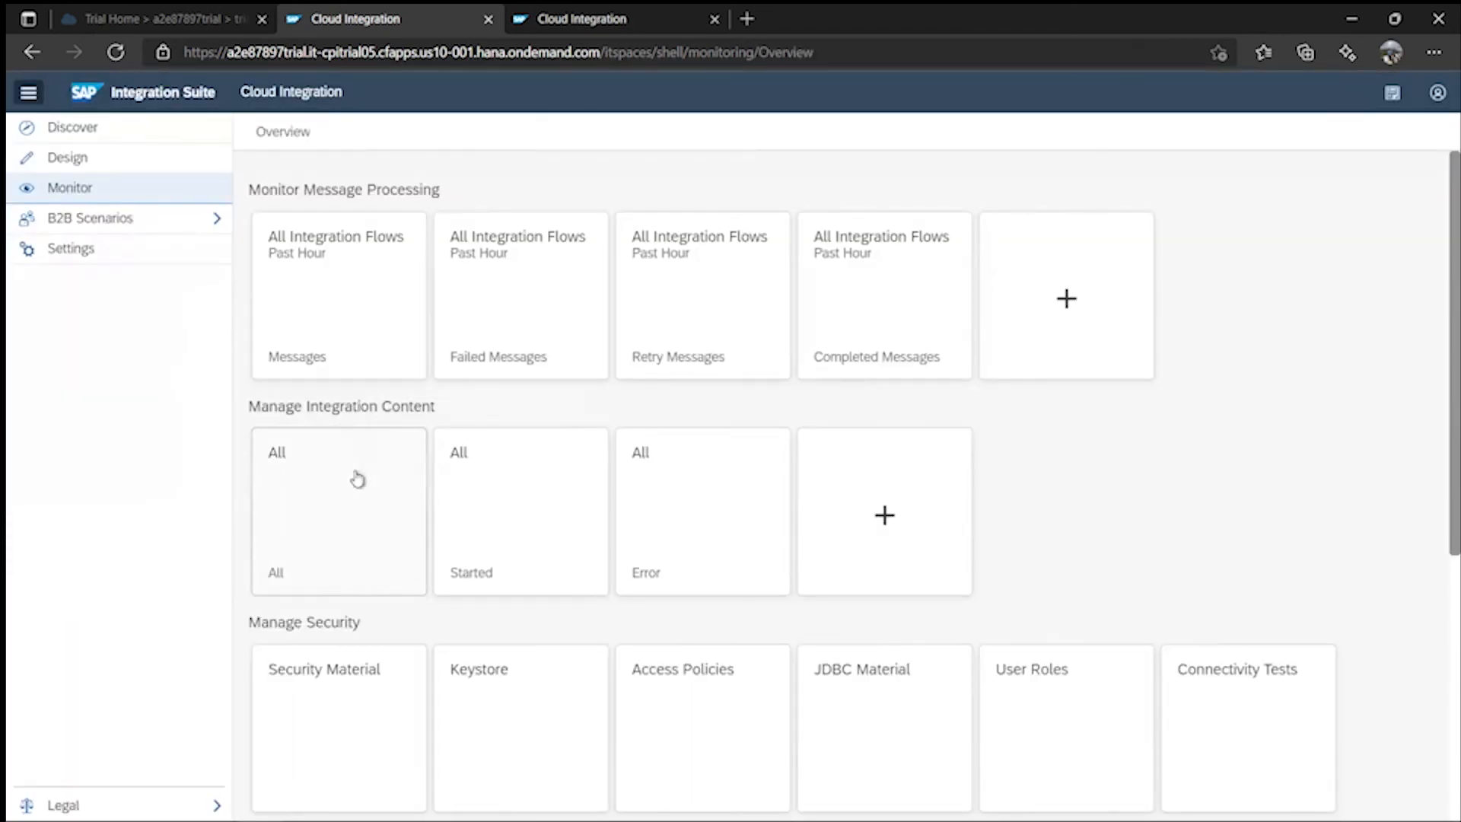
{"action": "left_click", "coordinate": [356, 502]}
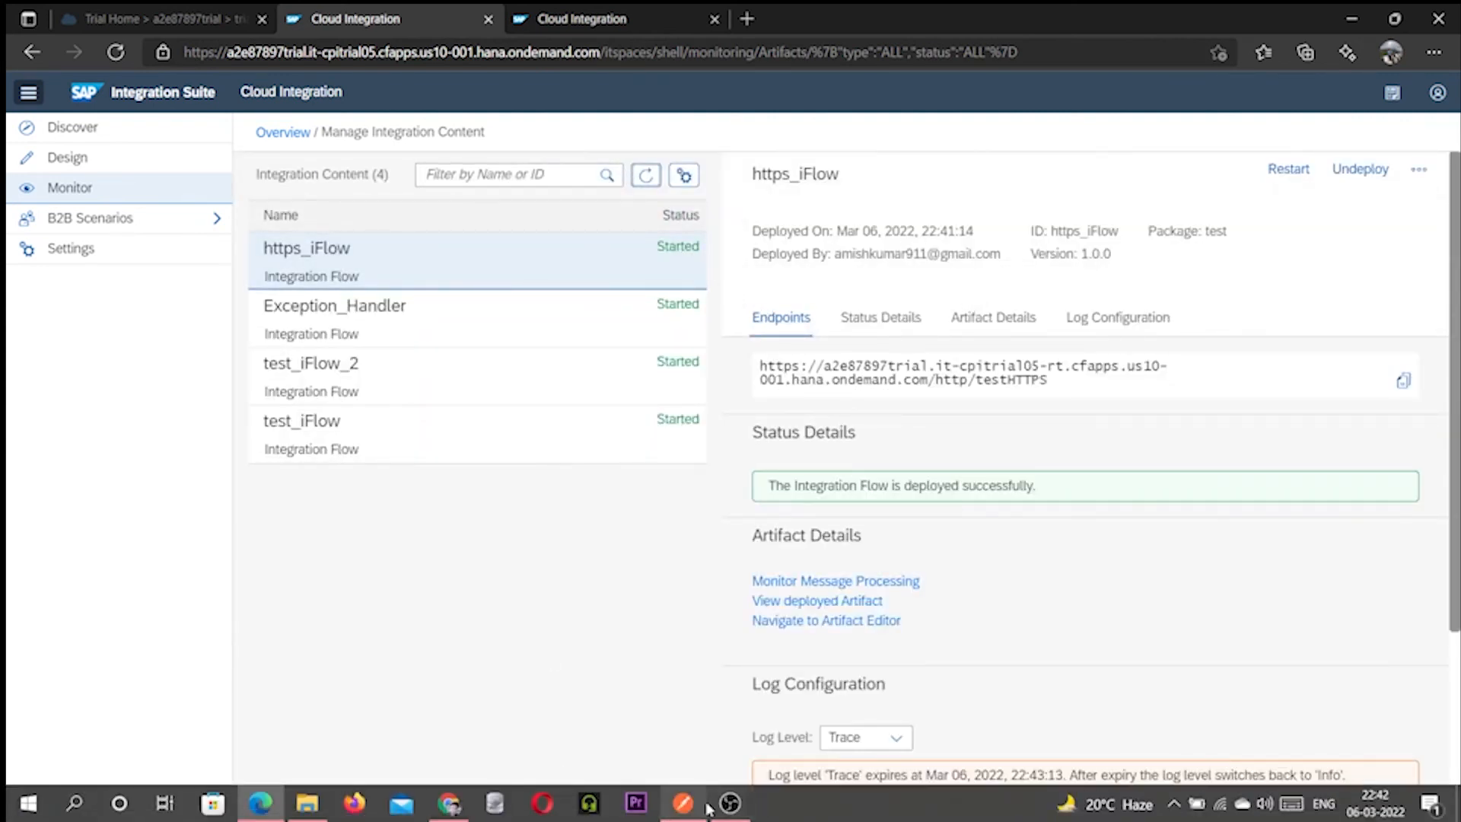
{"action": "left_click", "coordinate": [683, 803]}
{"action": "left_click", "coordinate": [1344, 200]}
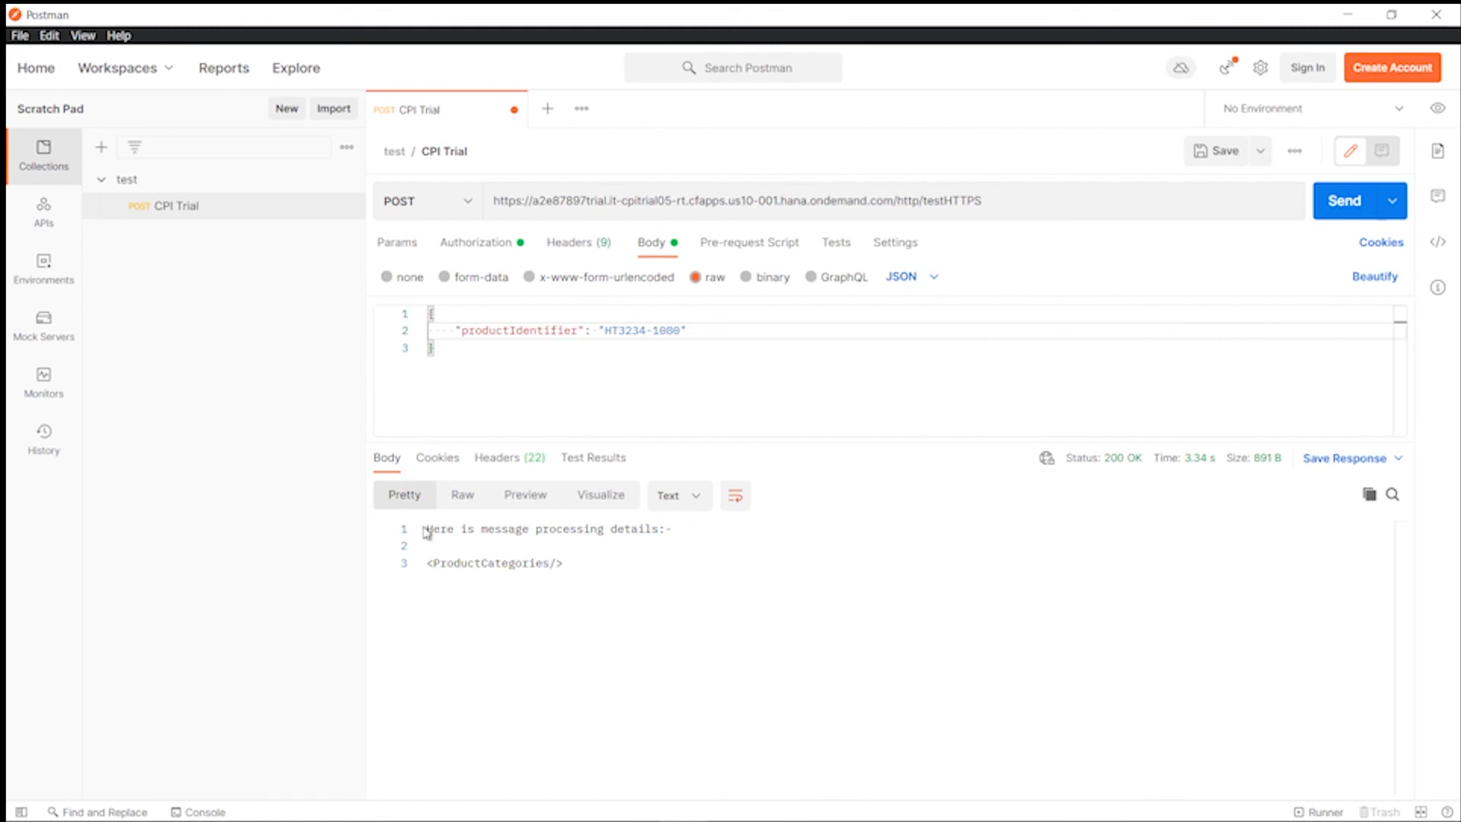
- Break the productIdentifier body key into 'producttifier' and resend the request
{"action": "double_click", "coordinate": [540, 329]}
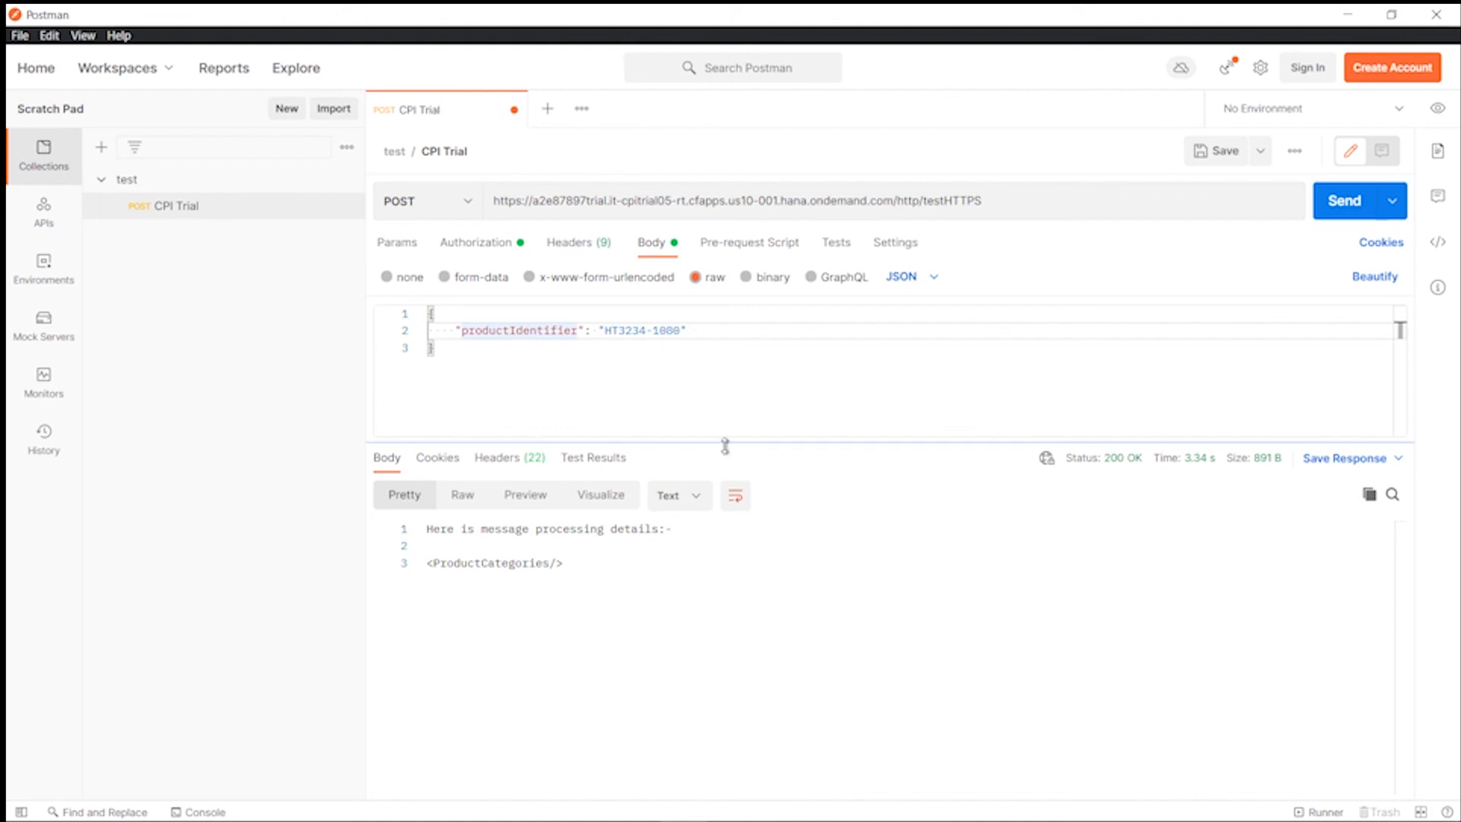
{"action": "key", "text": "BackSpace"}
{"action": "key", "text": "BackSpace"}
{"action": "key", "text": "BackSpace"}
{"action": "key", "text": "BackSpace"}
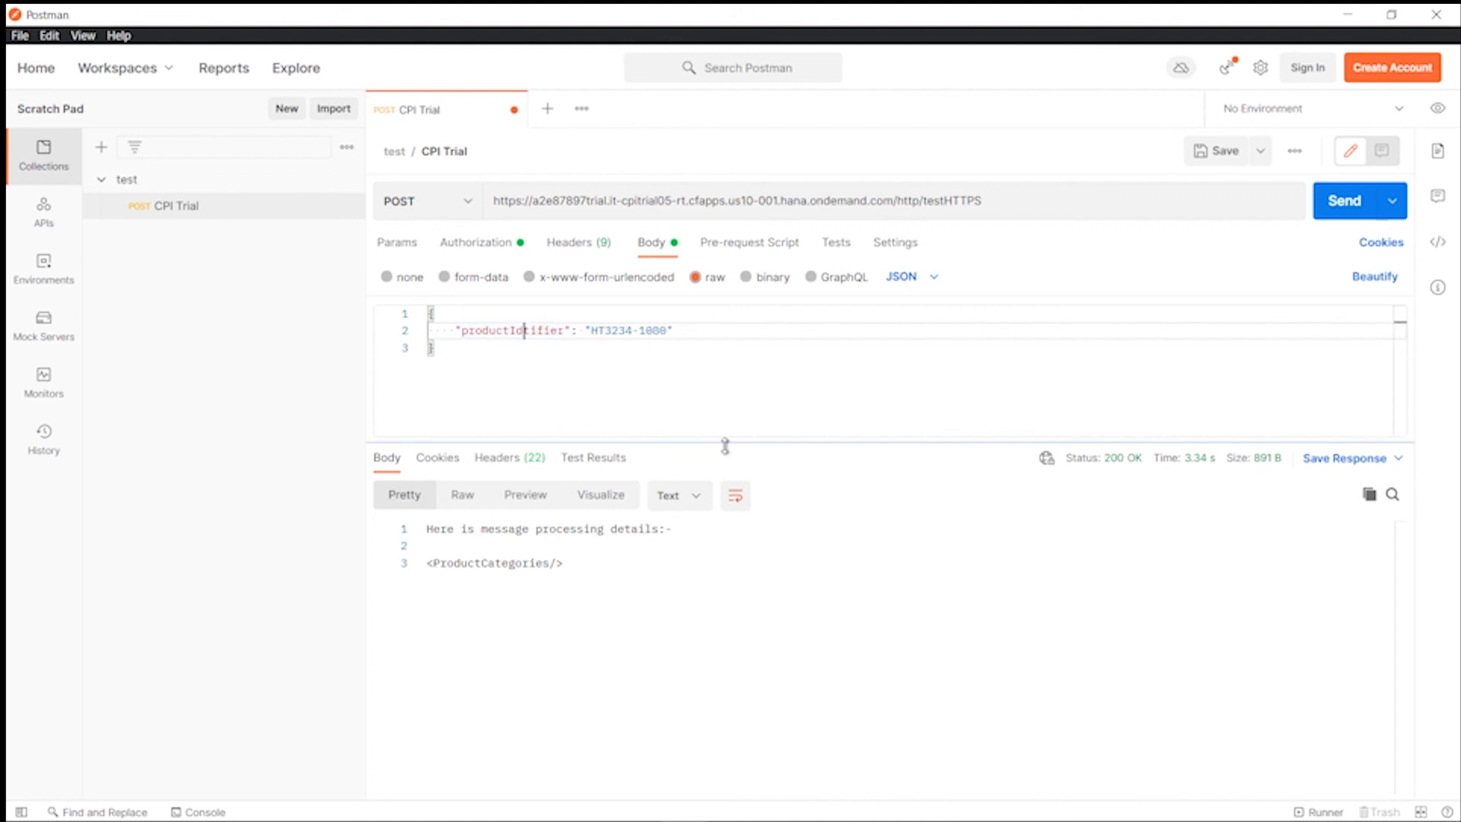
{"action": "left_click", "coordinate": [1346, 201]}
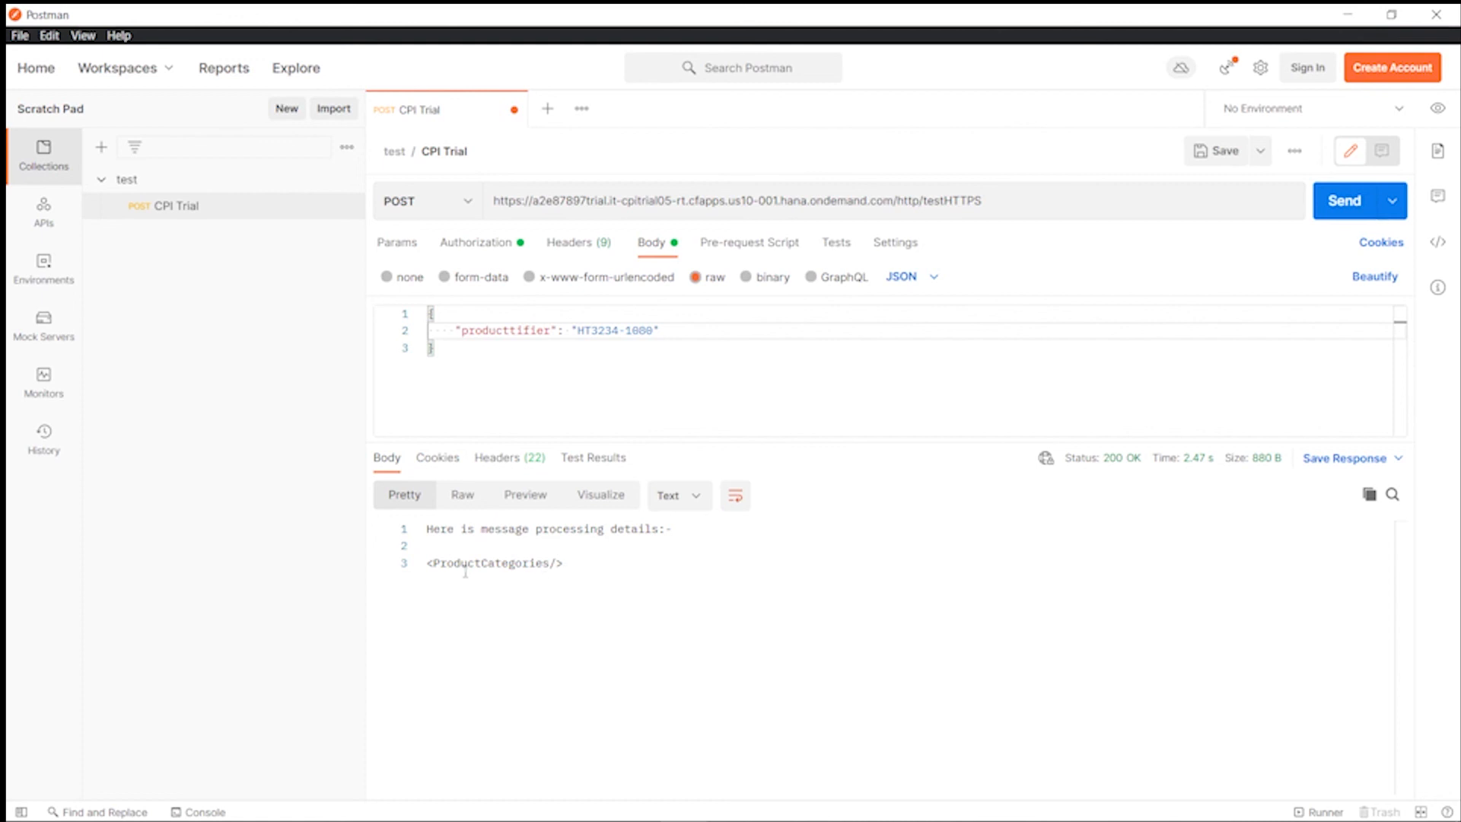
- Check the response still shows 200 OK with an empty <ProductCategories/> for HT3234-1080
{"action": "left_click_drag", "start_coordinate": [571, 566], "coordinate": [429, 566]}
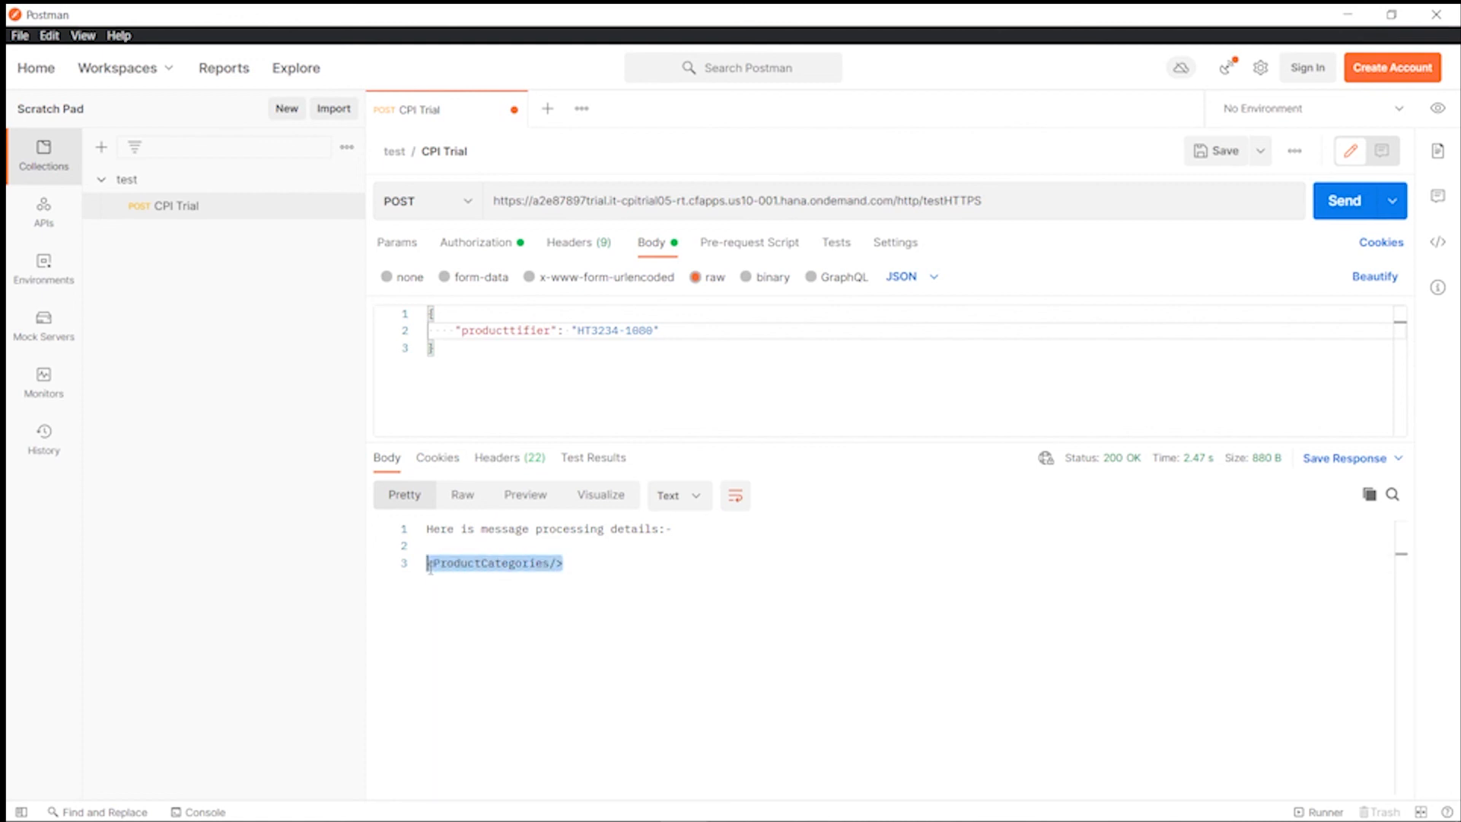
{"action": "left_click", "coordinate": [563, 565]}
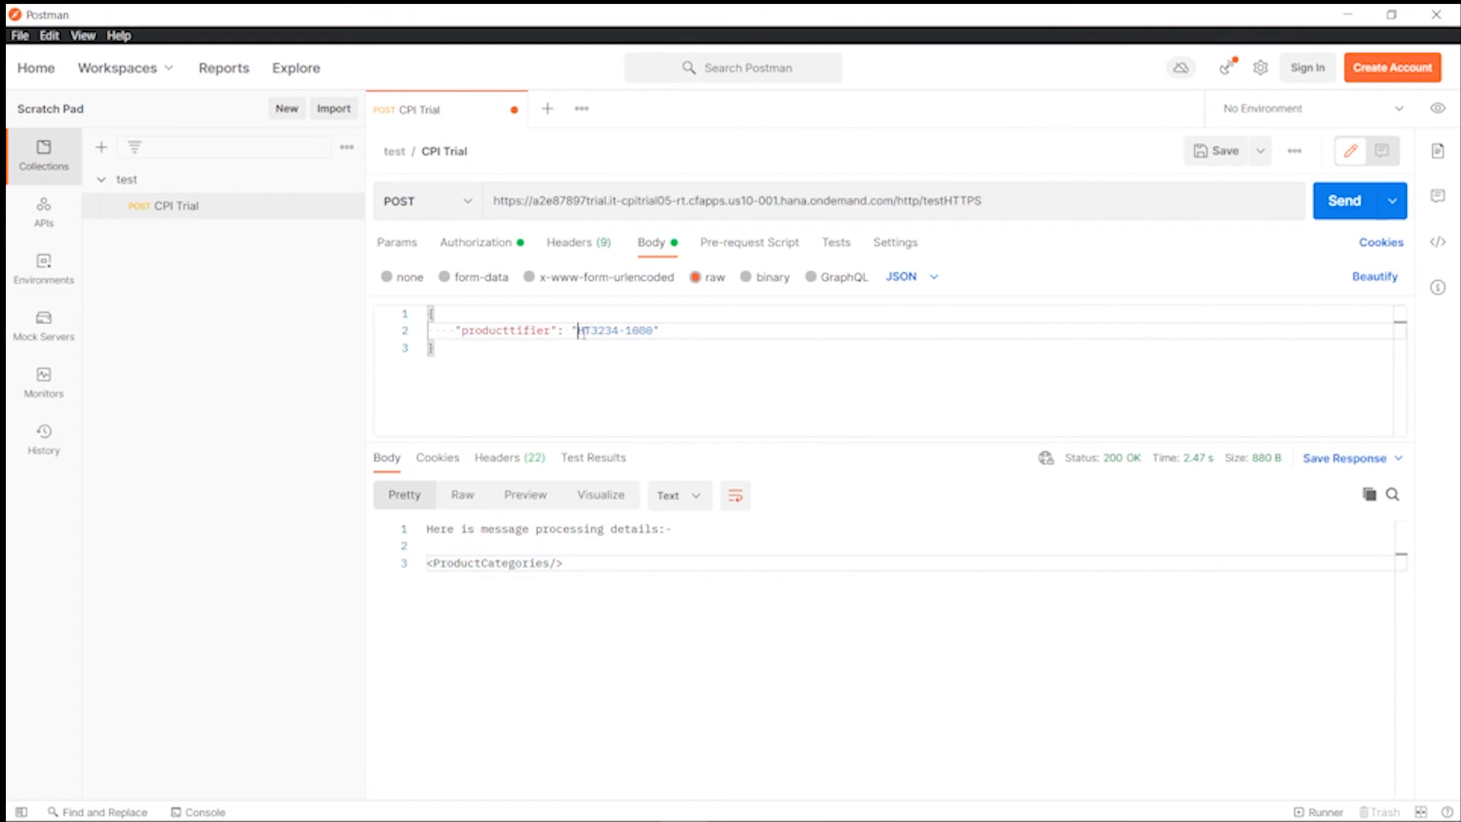
{"action": "left_click_drag", "start_coordinate": [580, 332], "coordinate": [652, 352]}
{"action": "left_click", "coordinate": [590, 563]}
{"action": "left_click_drag", "start_coordinate": [560, 563], "coordinate": [429, 569]}
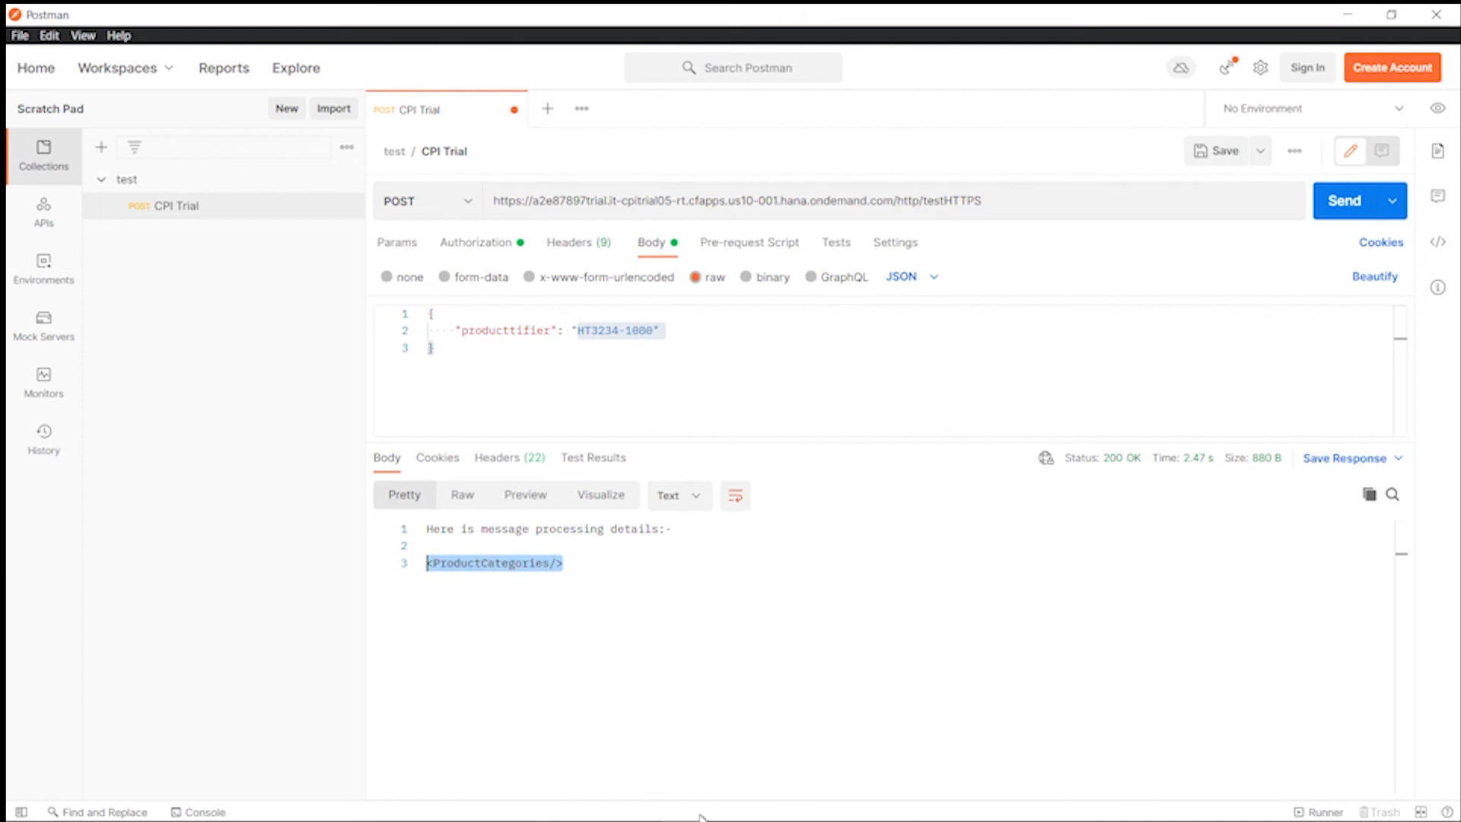
{"action": "left_click", "coordinate": [734, 802]}
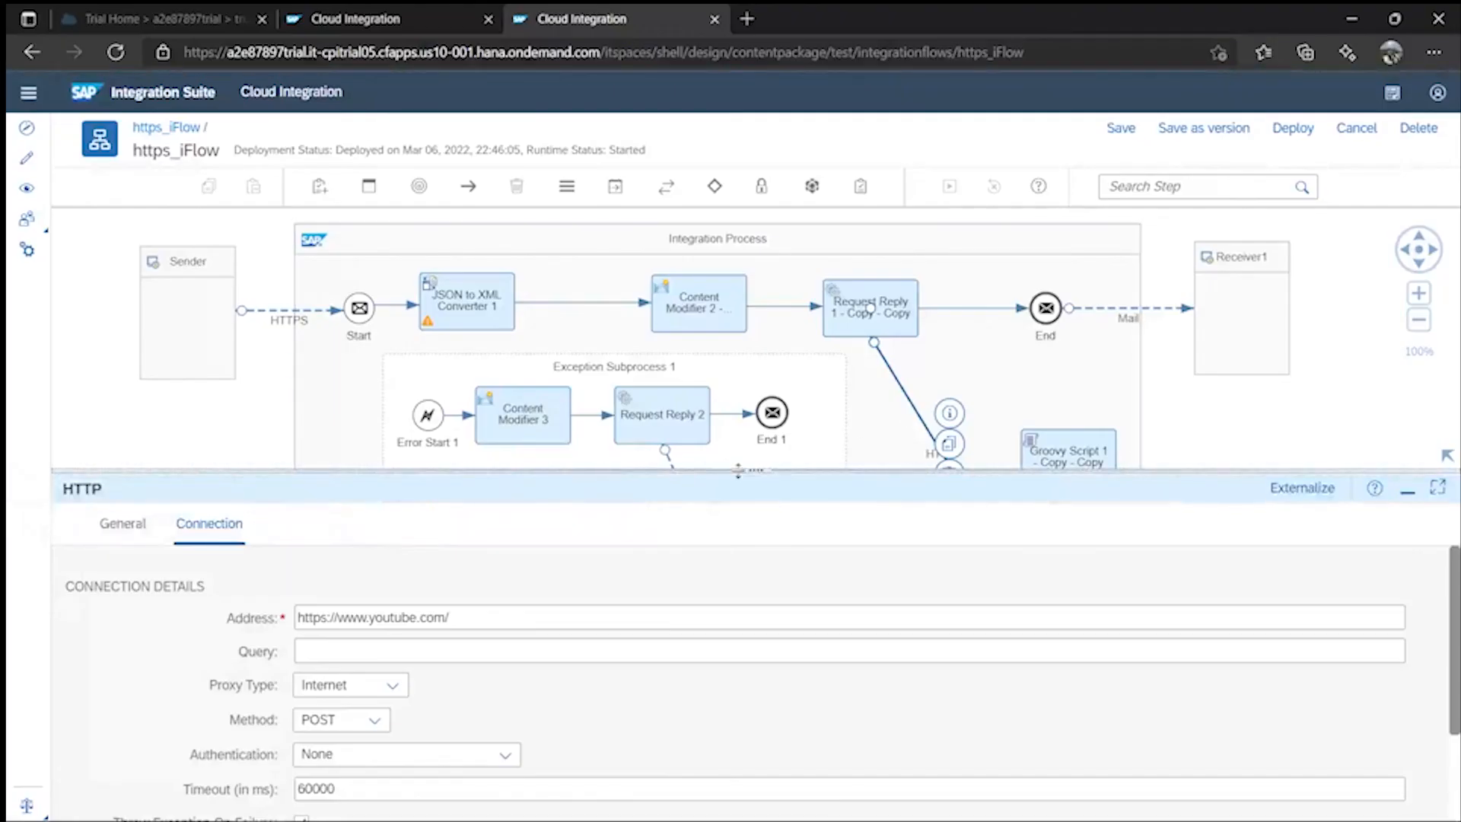
{"action": "left_click_drag", "start_coordinate": [738, 470], "coordinate": [742, 593]}
{"action": "left_click", "coordinate": [1206, 519]}
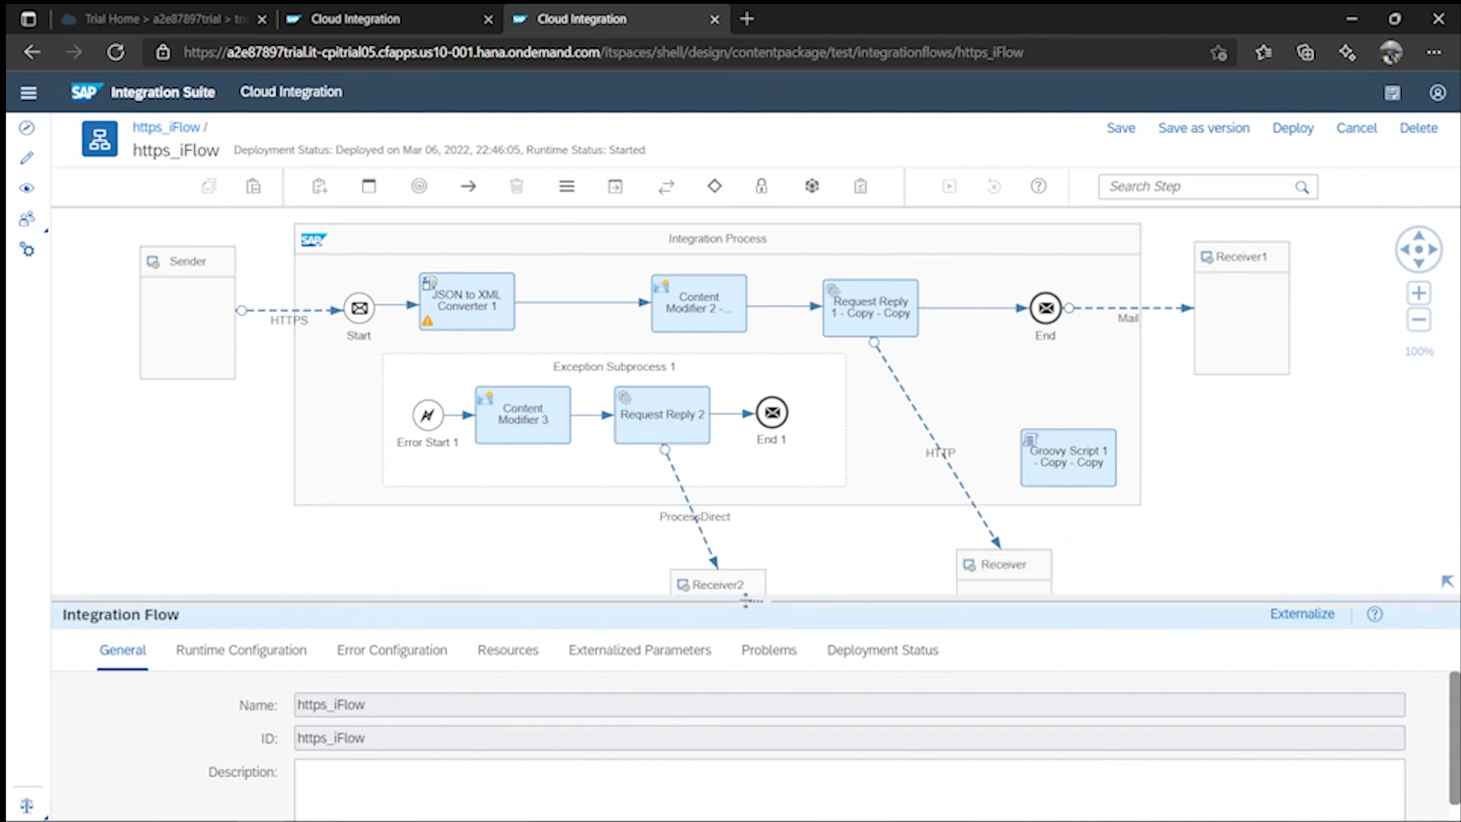
{"action": "left_click_drag", "start_coordinate": [756, 596], "coordinate": [764, 496]}
{"action": "left_click", "coordinate": [909, 403]}
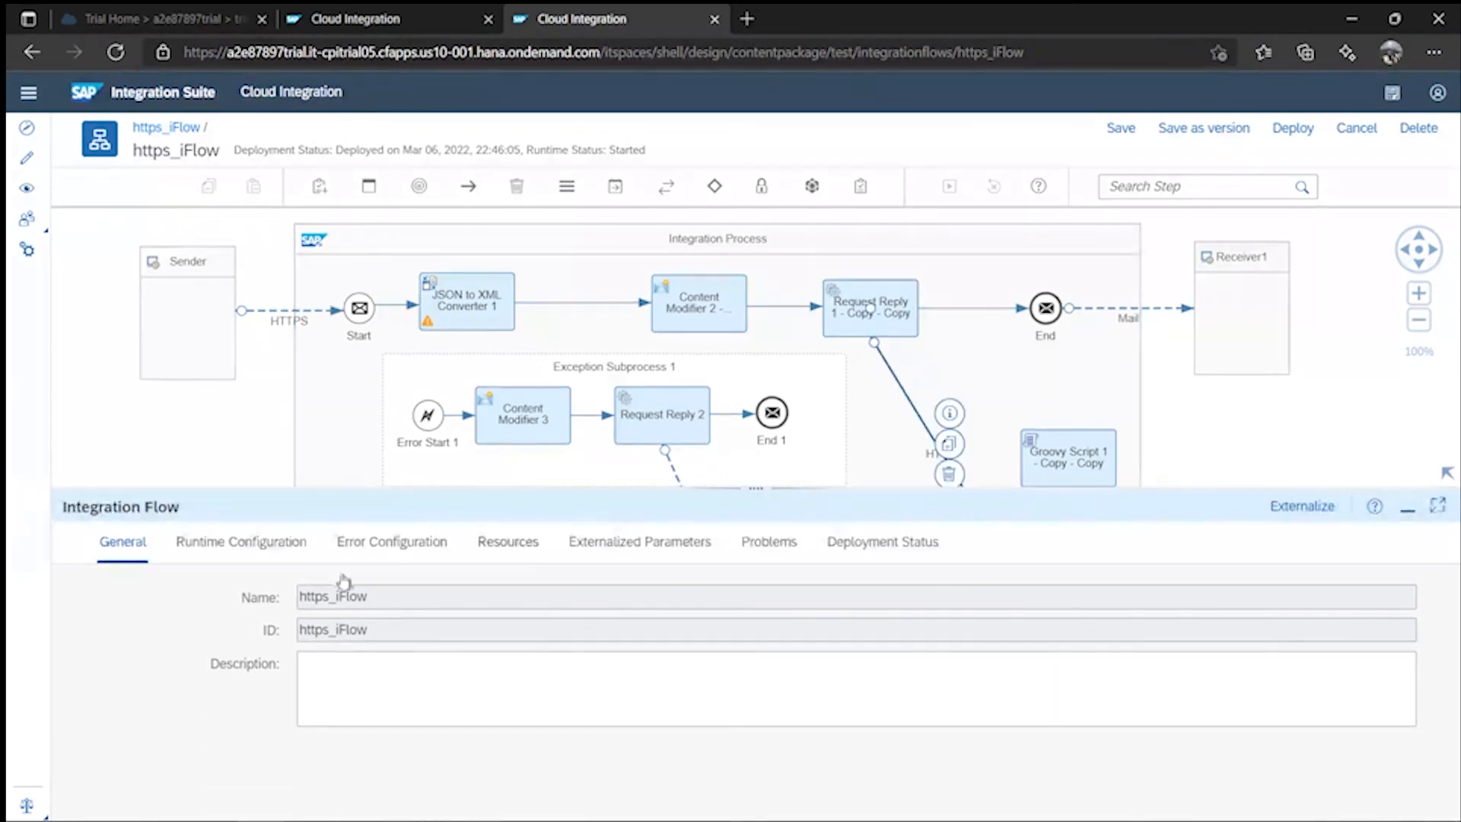
{"action": "left_click", "coordinate": [218, 552]}
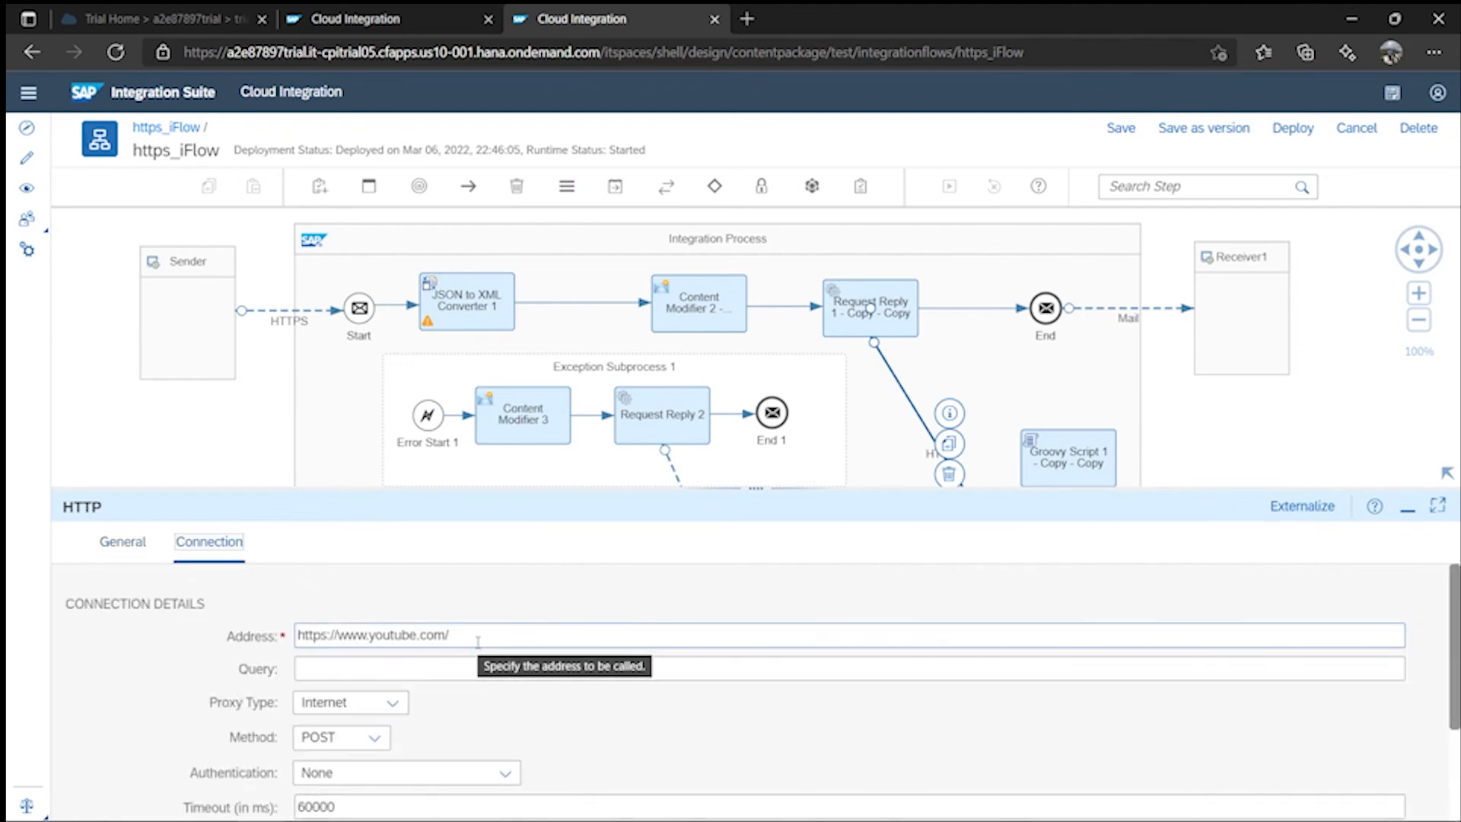
{"action": "scroll", "coordinate": [706, 718], "scroll_direction": "down", "scroll_amount": 2}
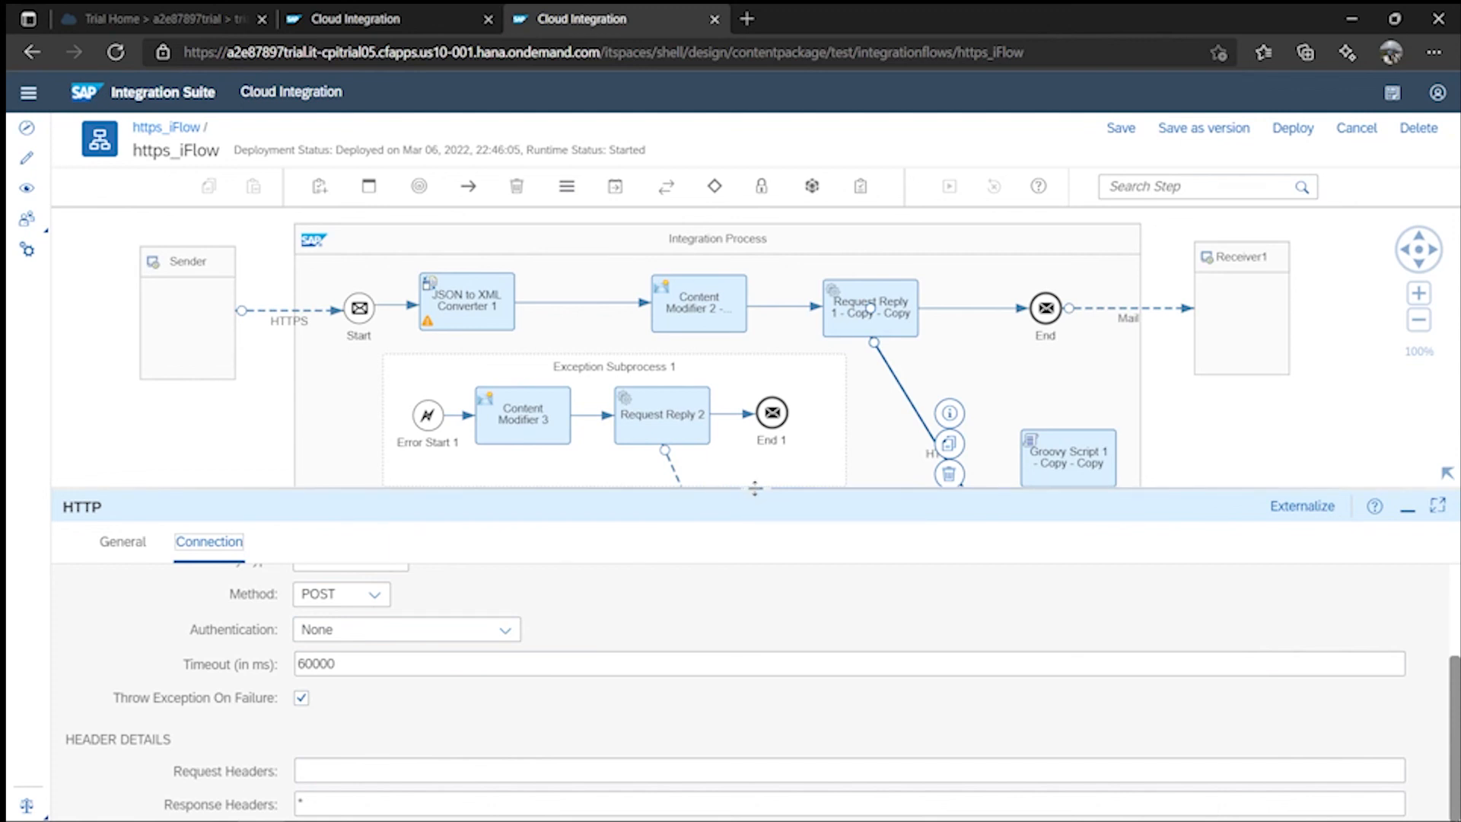
{"action": "left_click_drag", "start_coordinate": [755, 488], "coordinate": [754, 567]}
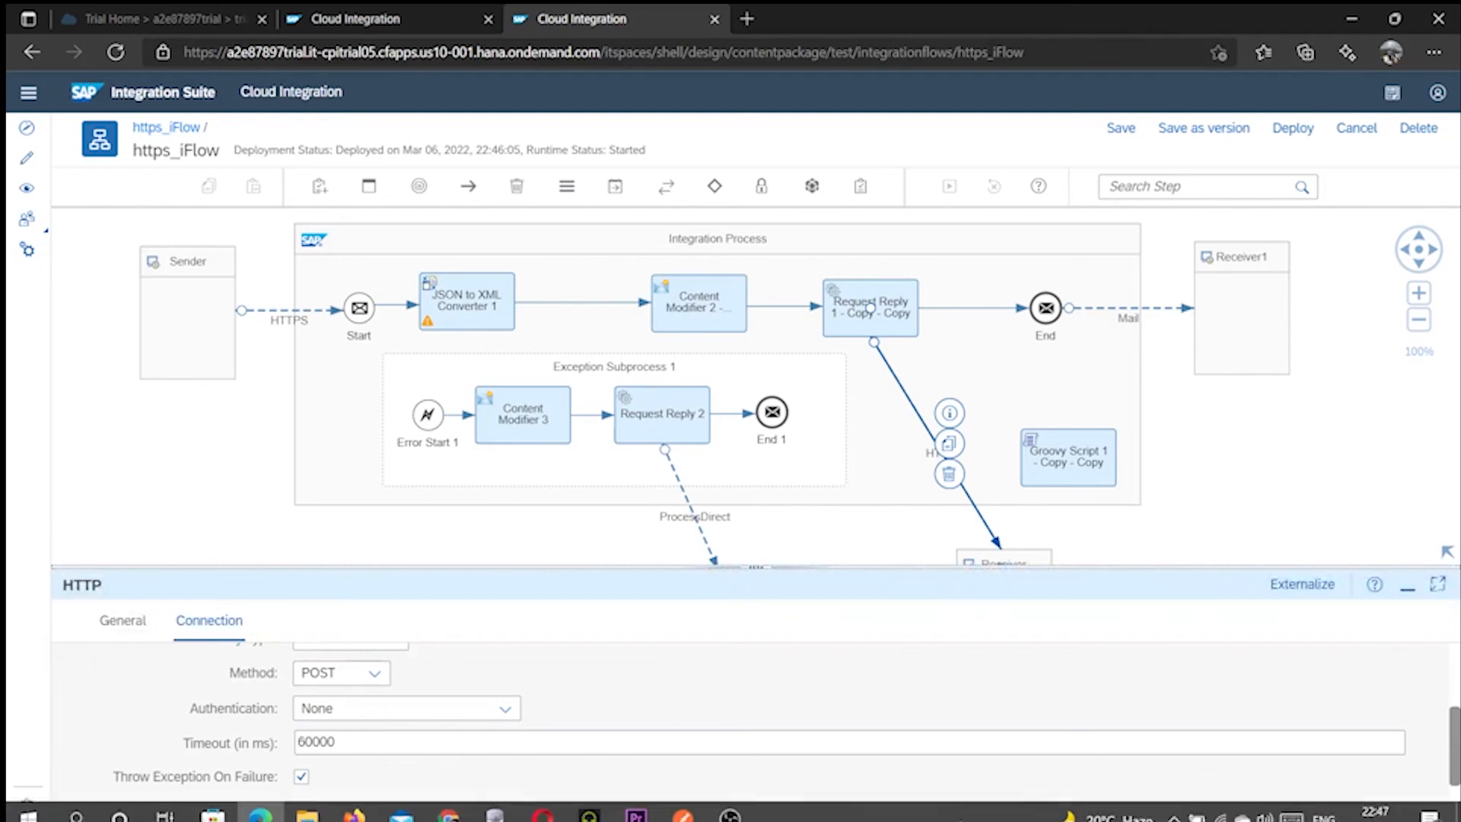
- Resend the Postman request to the iFlow with its JSON body shown
{"action": "left_click", "coordinate": [683, 803]}
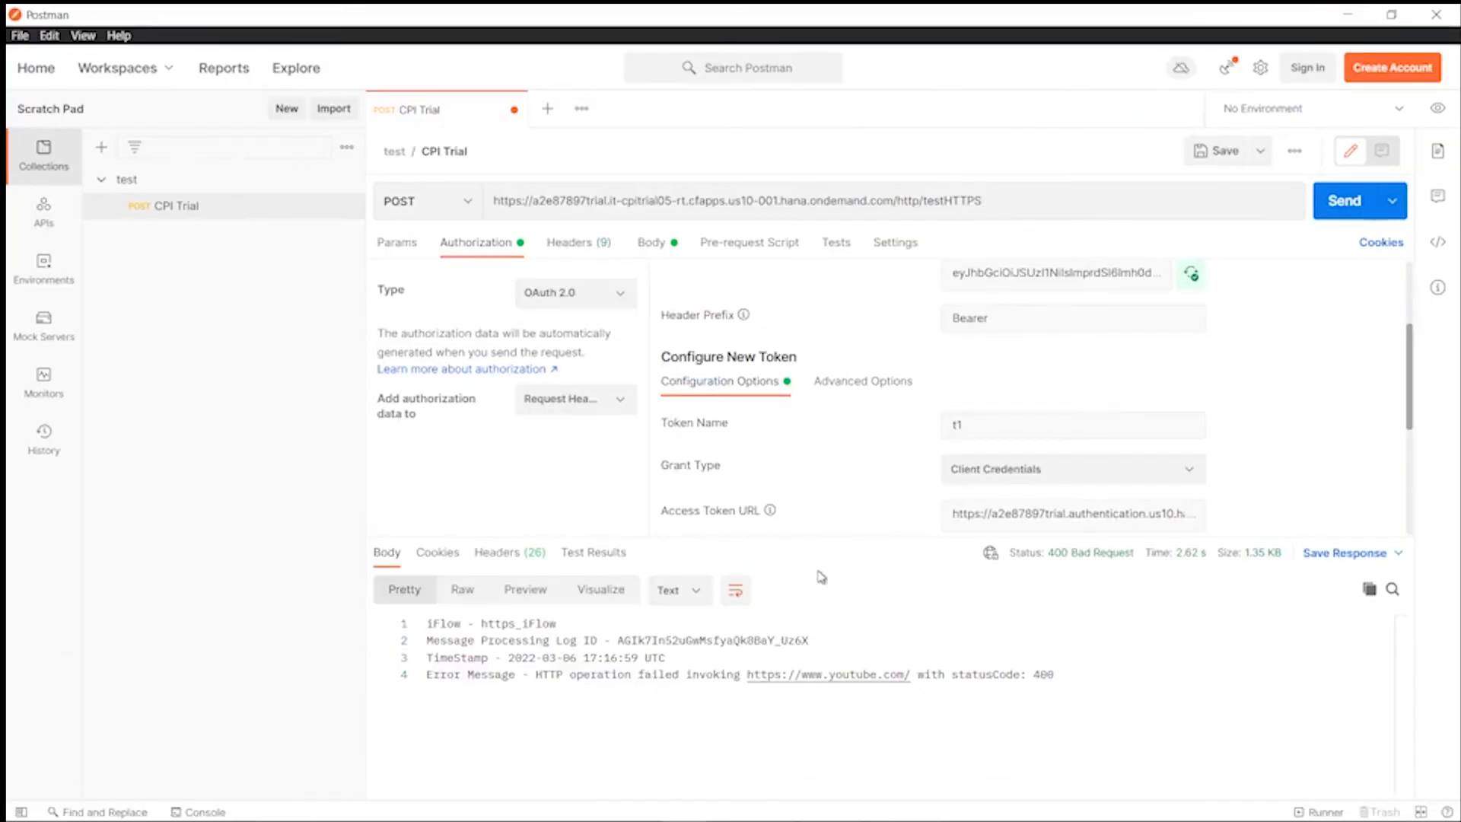
{"action": "left_click_drag", "start_coordinate": [844, 537], "coordinate": [847, 770]}
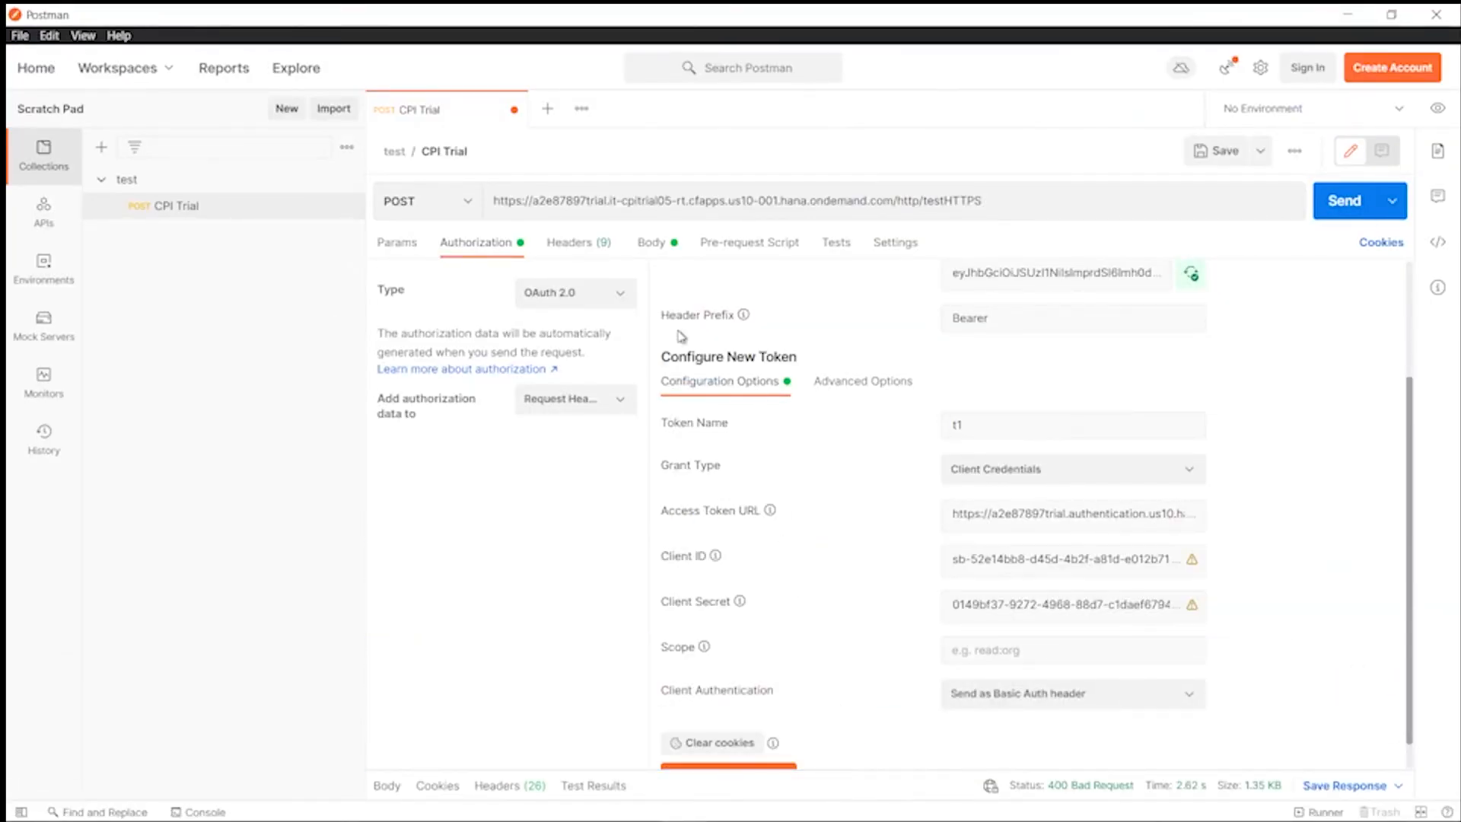
{"action": "left_click", "coordinate": [652, 242]}
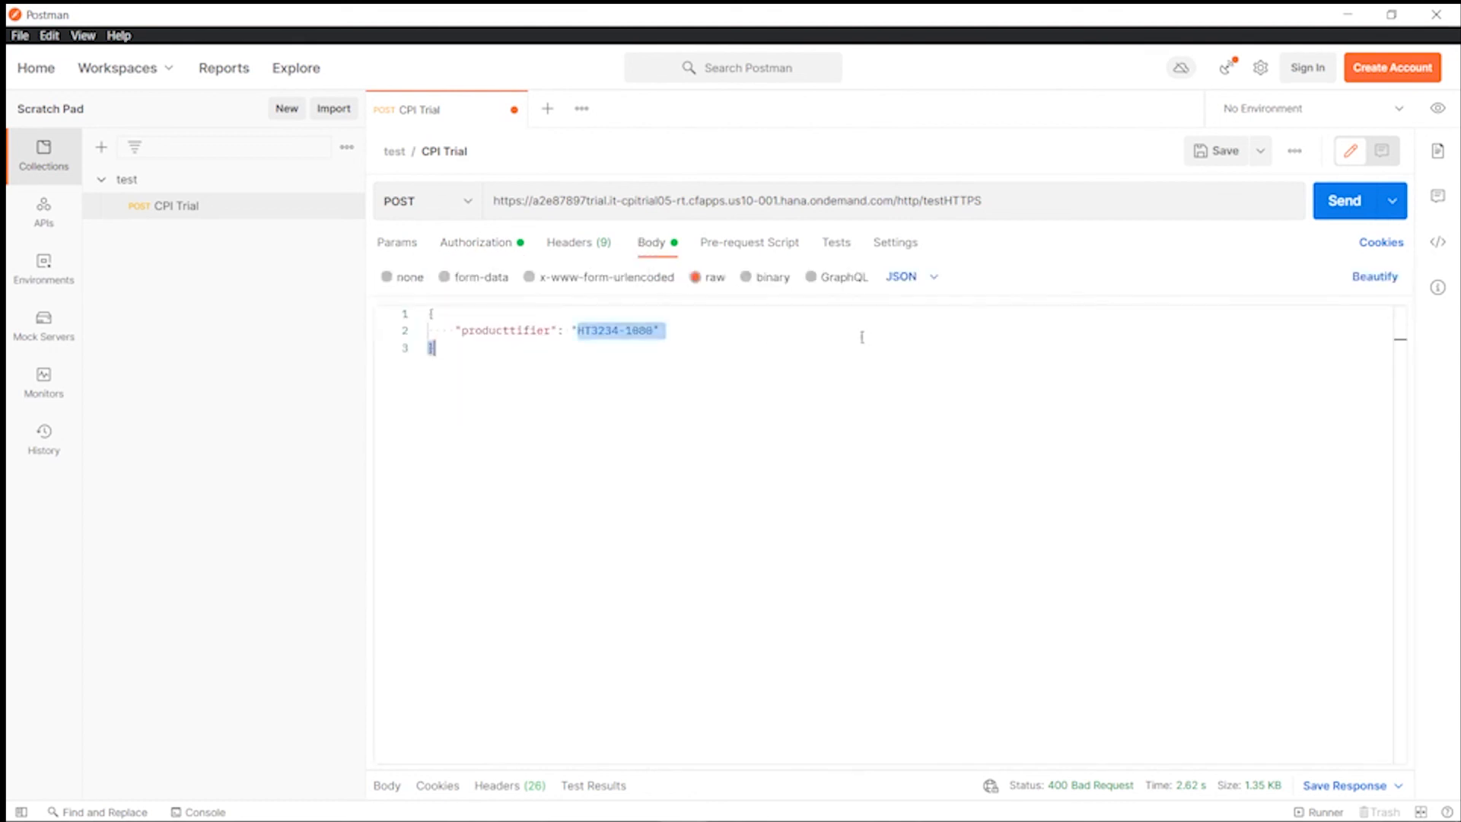
{"action": "left_click", "coordinate": [1339, 214]}
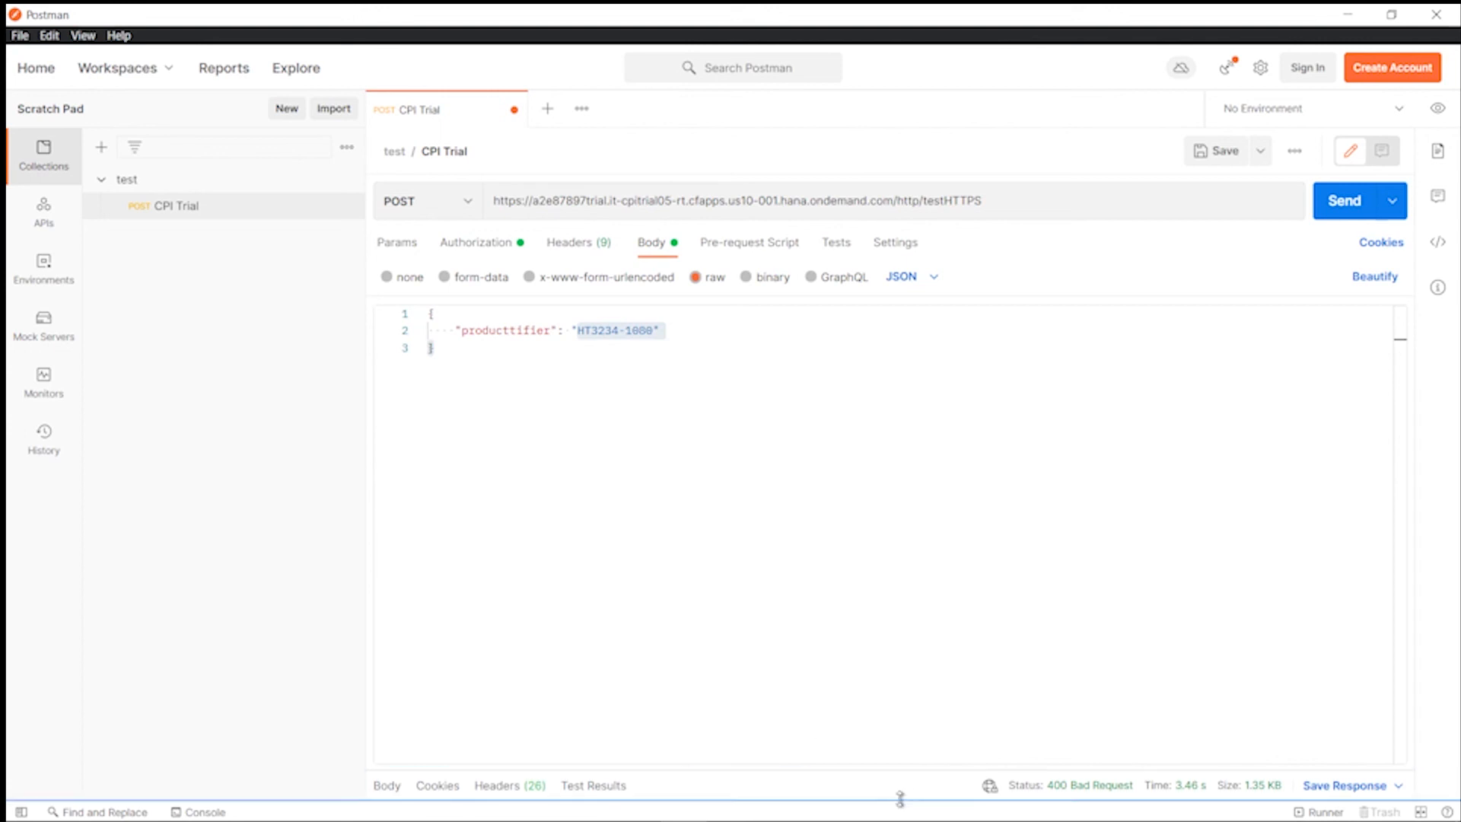
- Resize the console to read the 400 Bad Request body with the https_iFlow error message
{"action": "left_click_drag", "start_coordinate": [876, 801], "coordinate": [834, 715]}
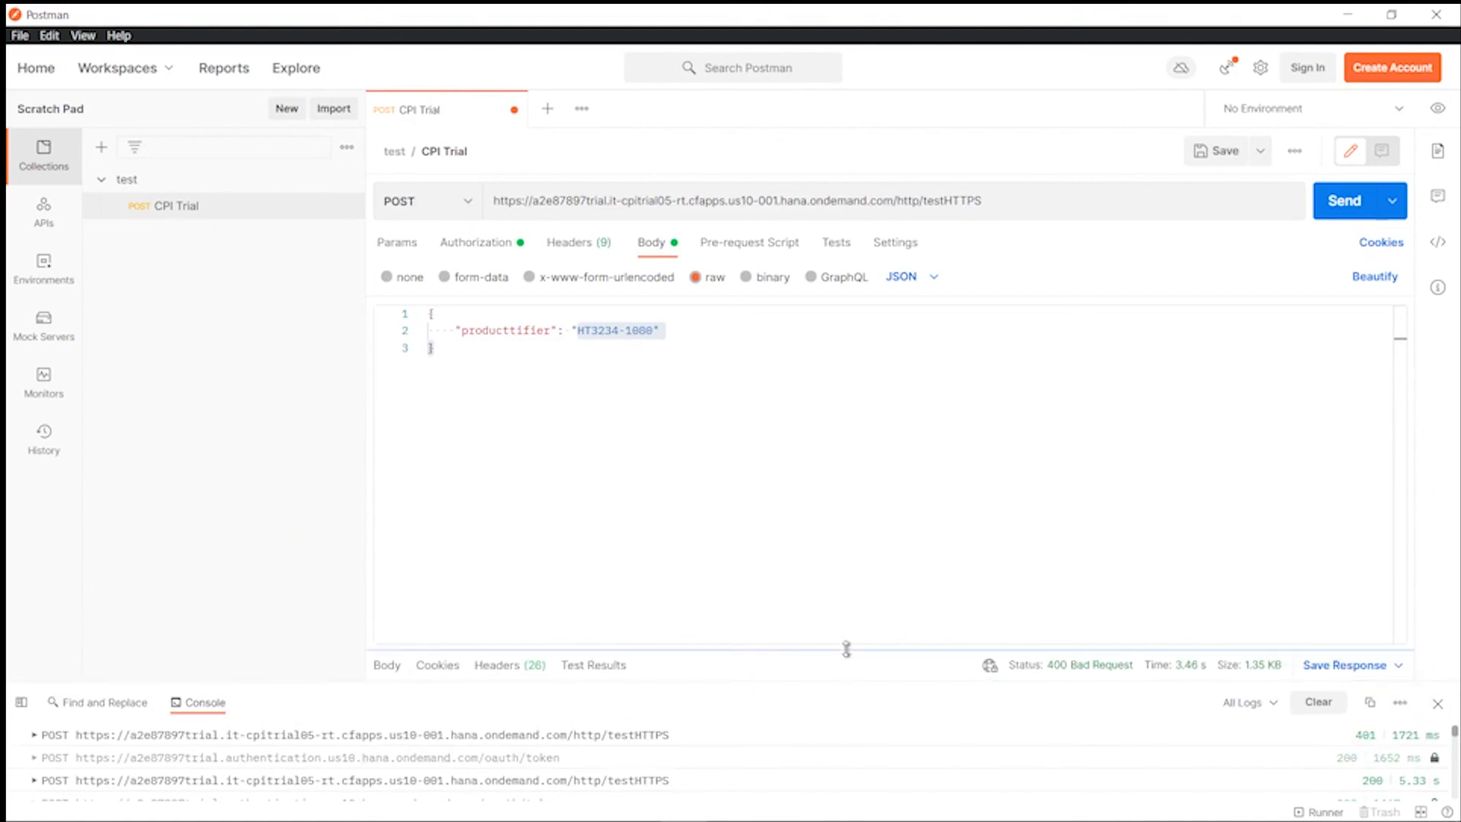
{"action": "left_click_drag", "start_coordinate": [842, 646], "coordinate": [891, 424]}
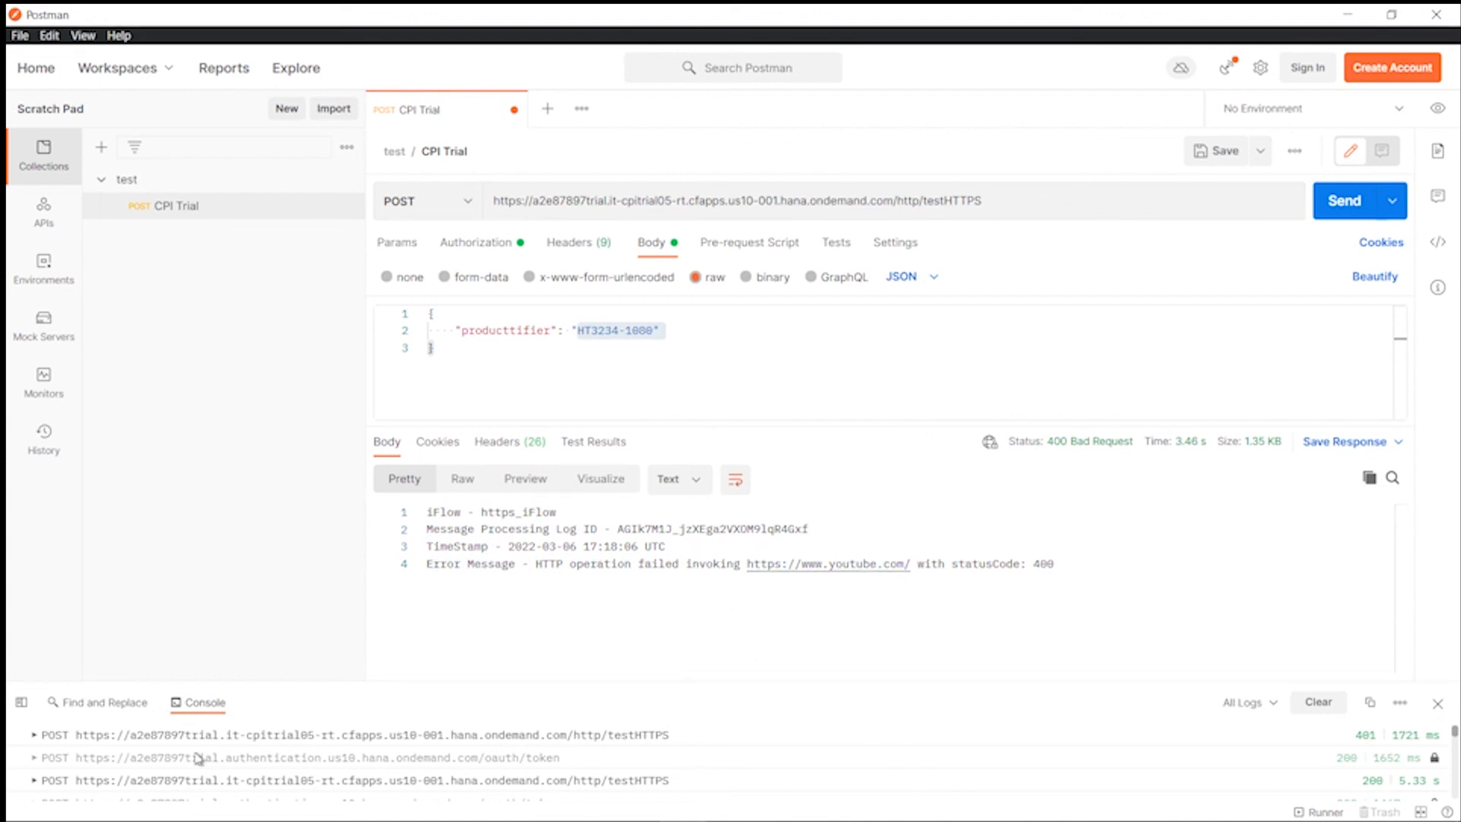
{"action": "mouse_move", "coordinate": [532, 819]}
{"action": "left_click", "coordinate": [442, 814]}
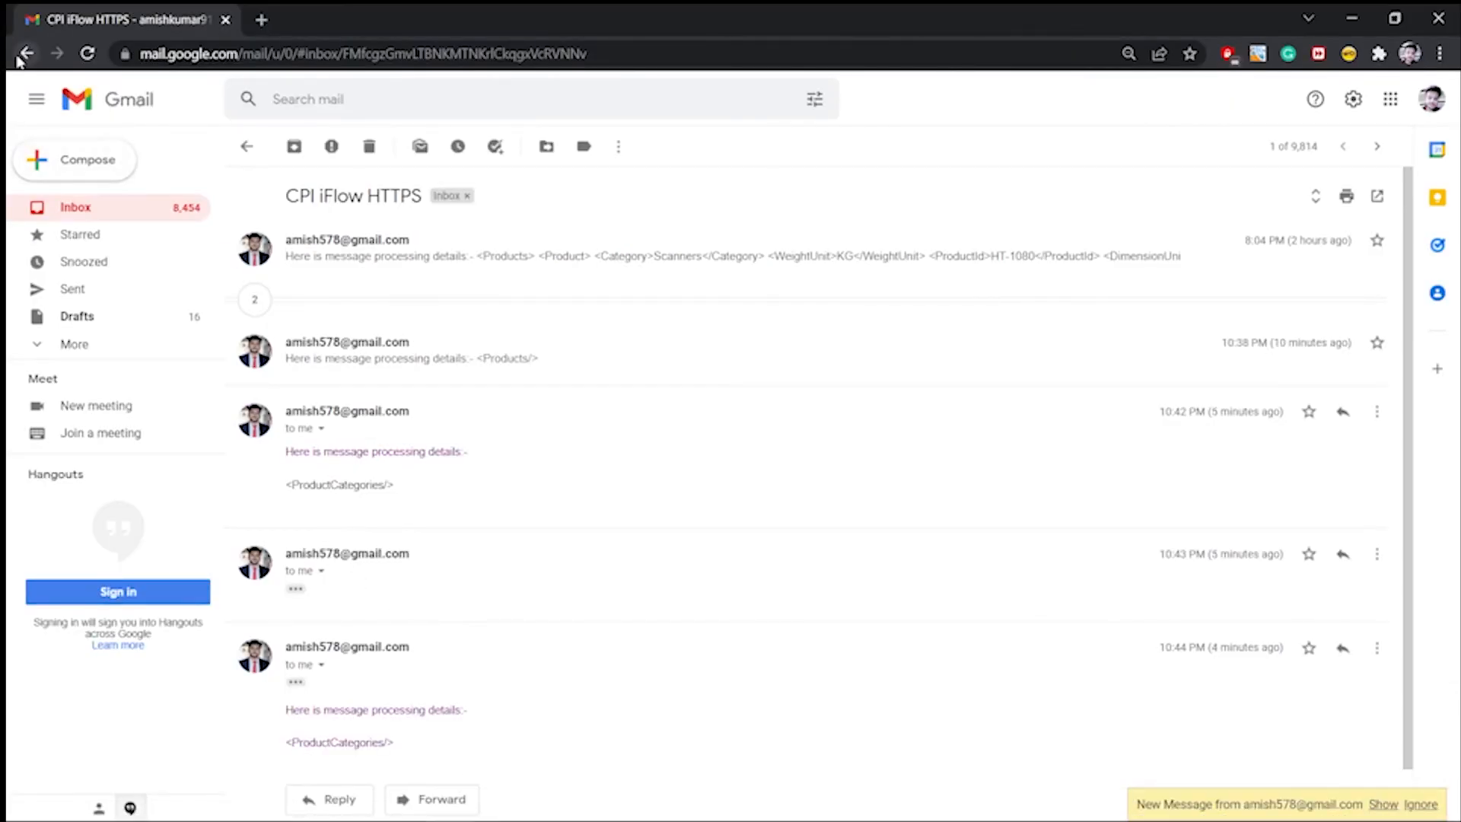
- Open the 'Error in CPI' thread and read the first email's log ID and timestamp
{"action": "left_click", "coordinate": [21, 56]}
{"action": "left_click", "coordinate": [475, 234]}
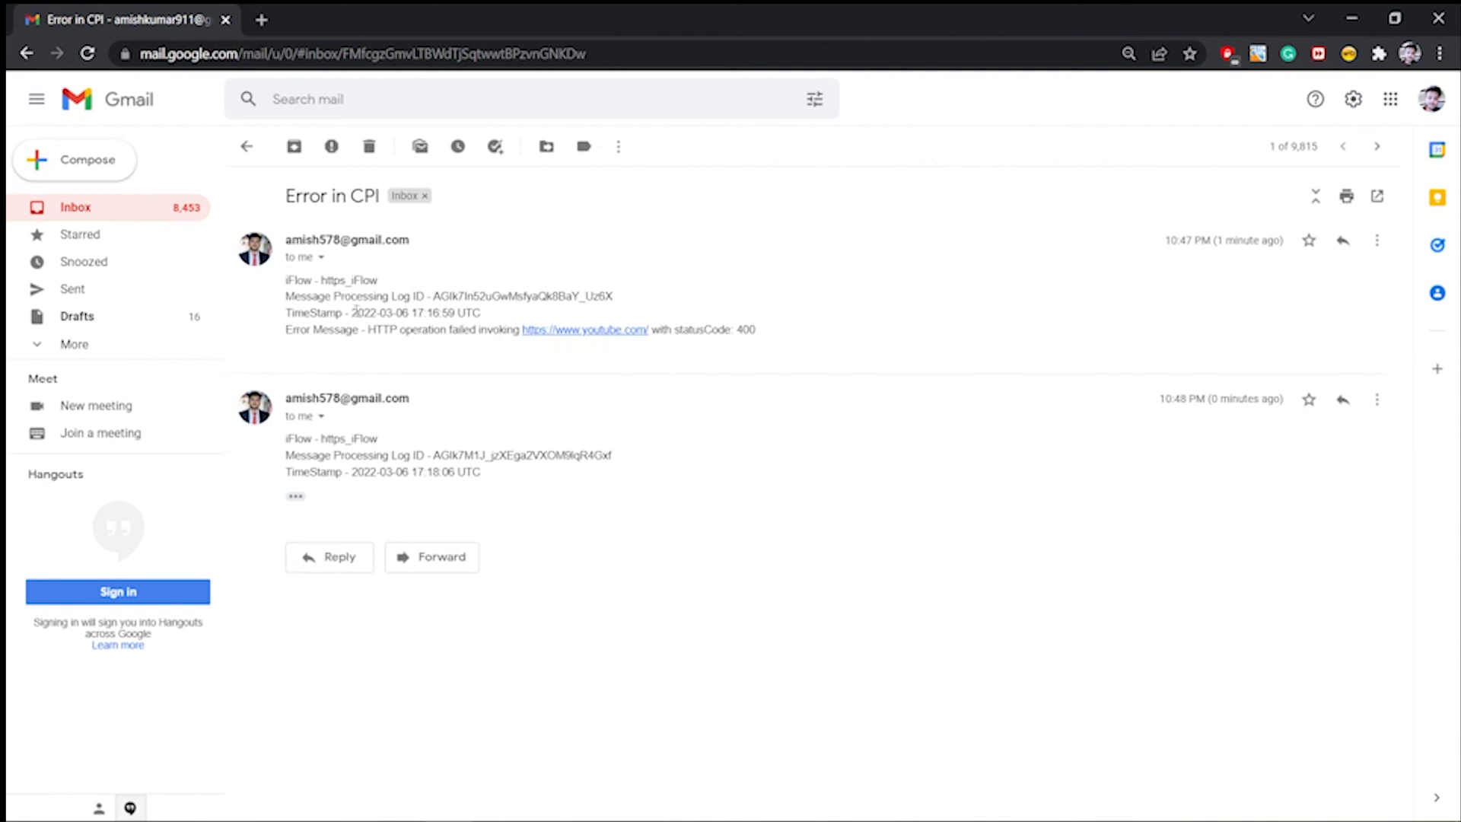
{"action": "left_click_drag", "start_coordinate": [373, 313], "coordinate": [505, 320]}
{"action": "left_click", "coordinate": [530, 317]}
{"action": "left_click_drag", "start_coordinate": [428, 295], "coordinate": [396, 281]}
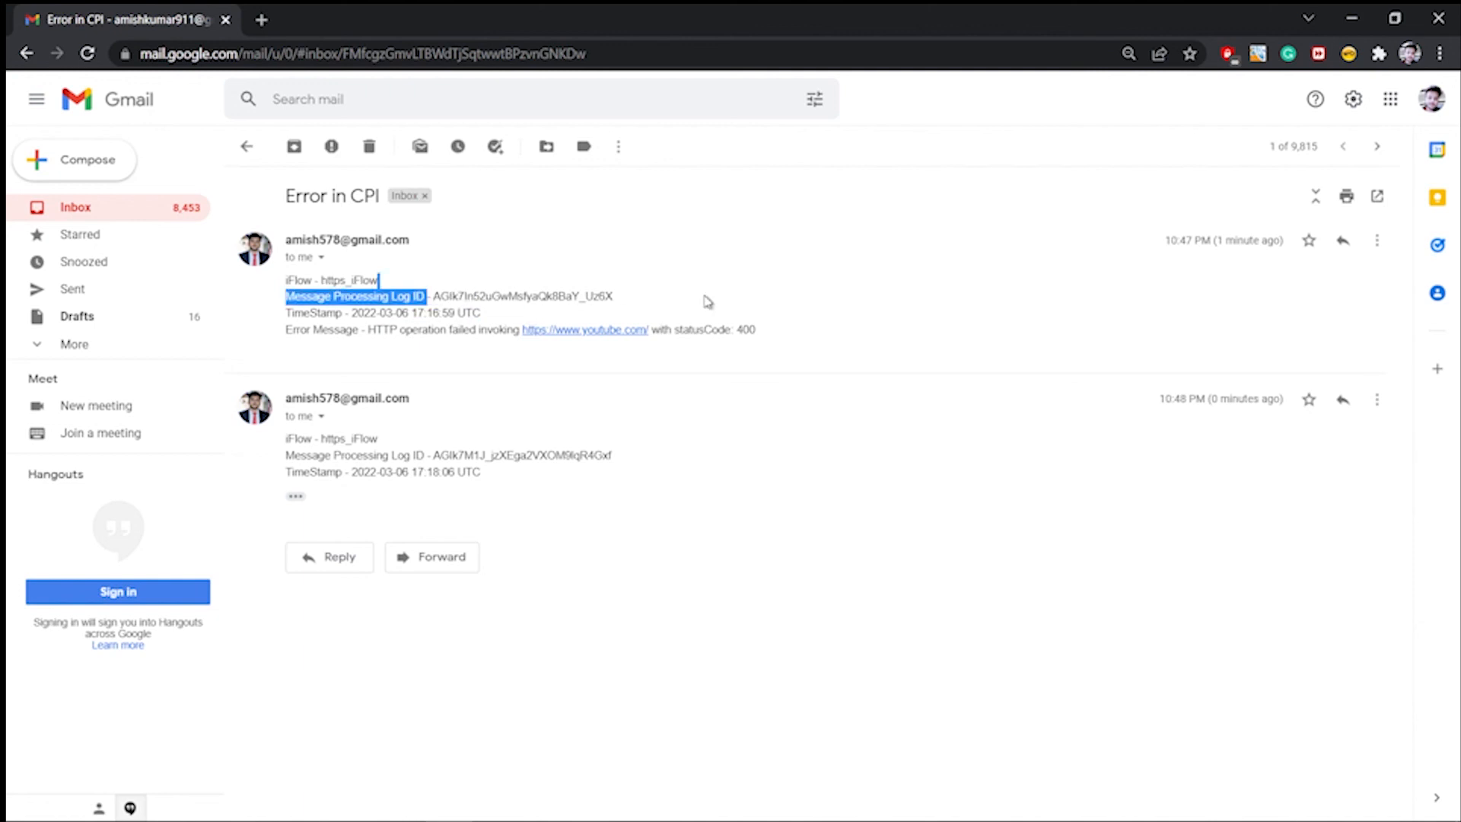
{"action": "left_click", "coordinate": [806, 298]}
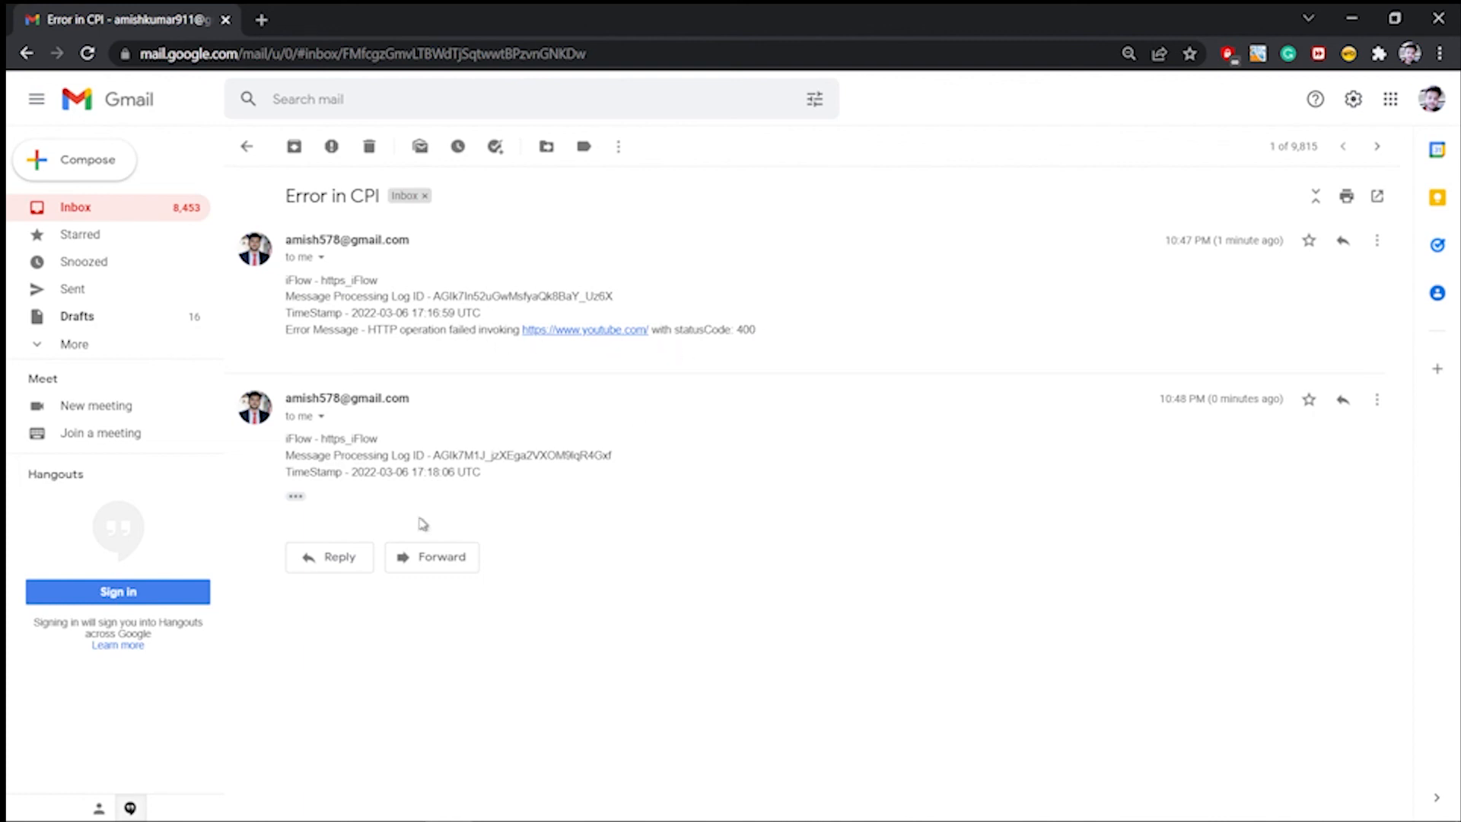
- Expand the second error email's hidden message in the thread
{"action": "left_click", "coordinate": [301, 501]}
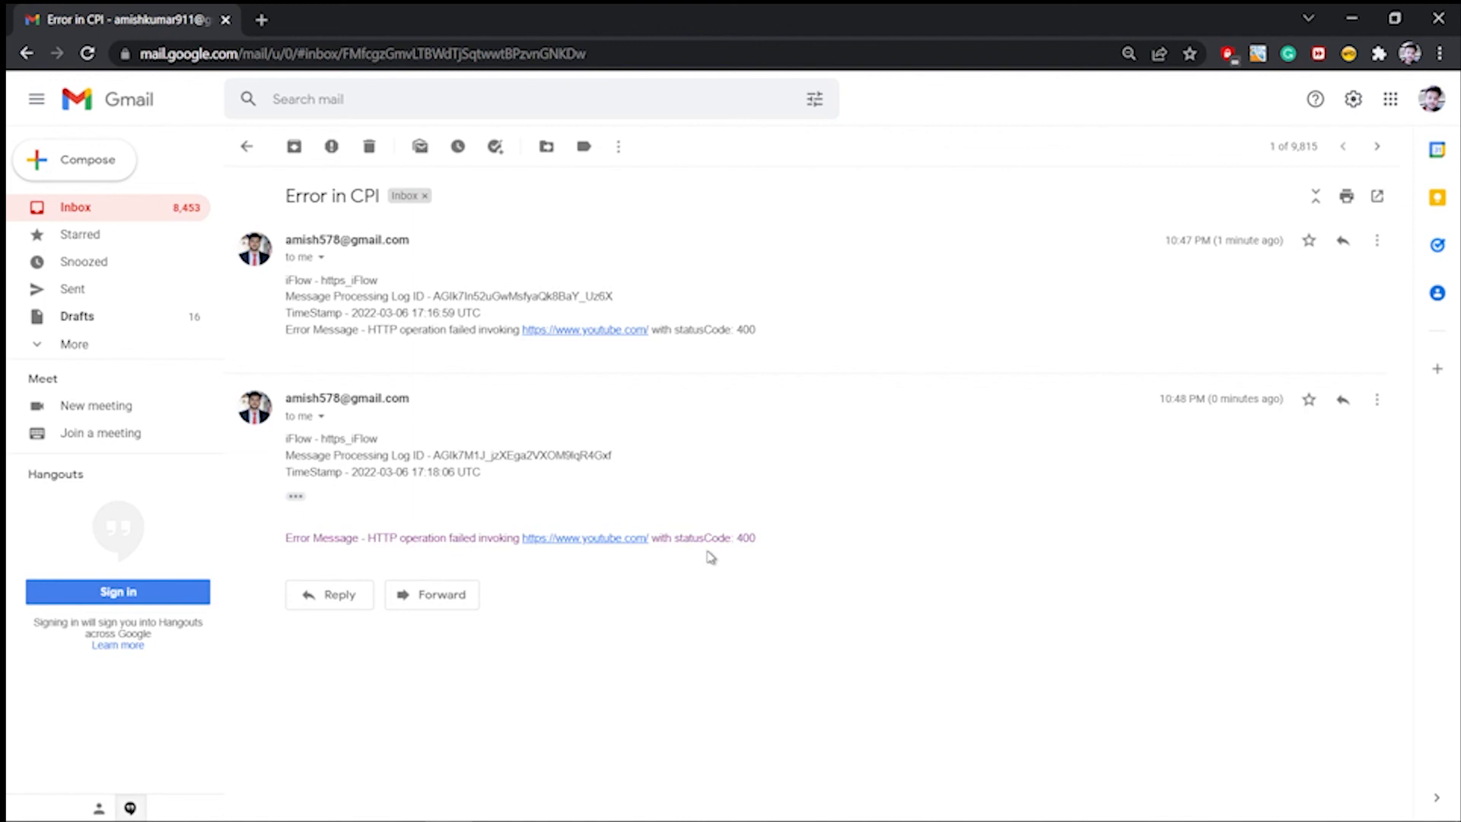
{"action": "mouse_move", "coordinate": [391, 818]}
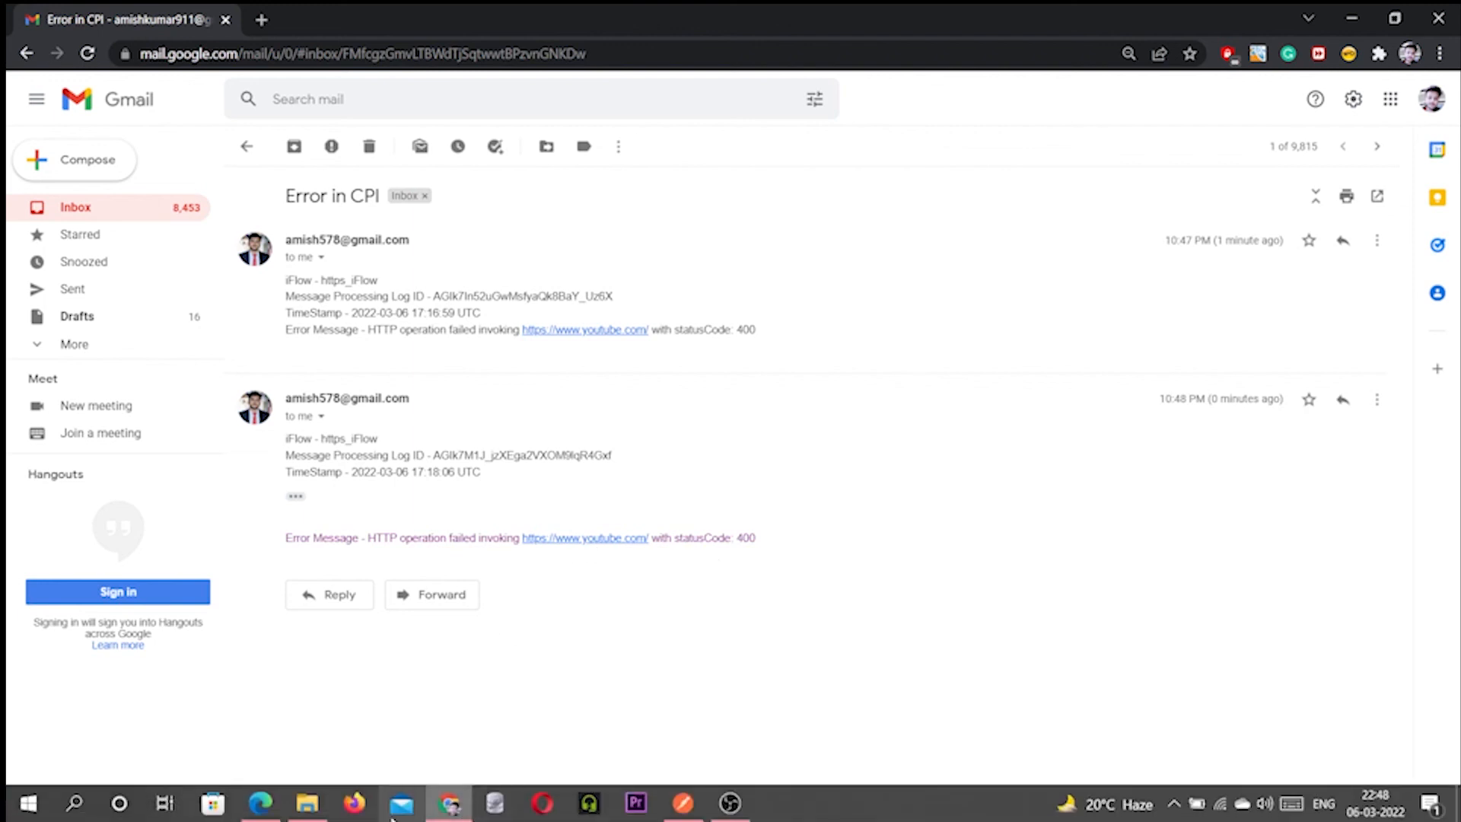
{"action": "left_click", "coordinate": [264, 812]}
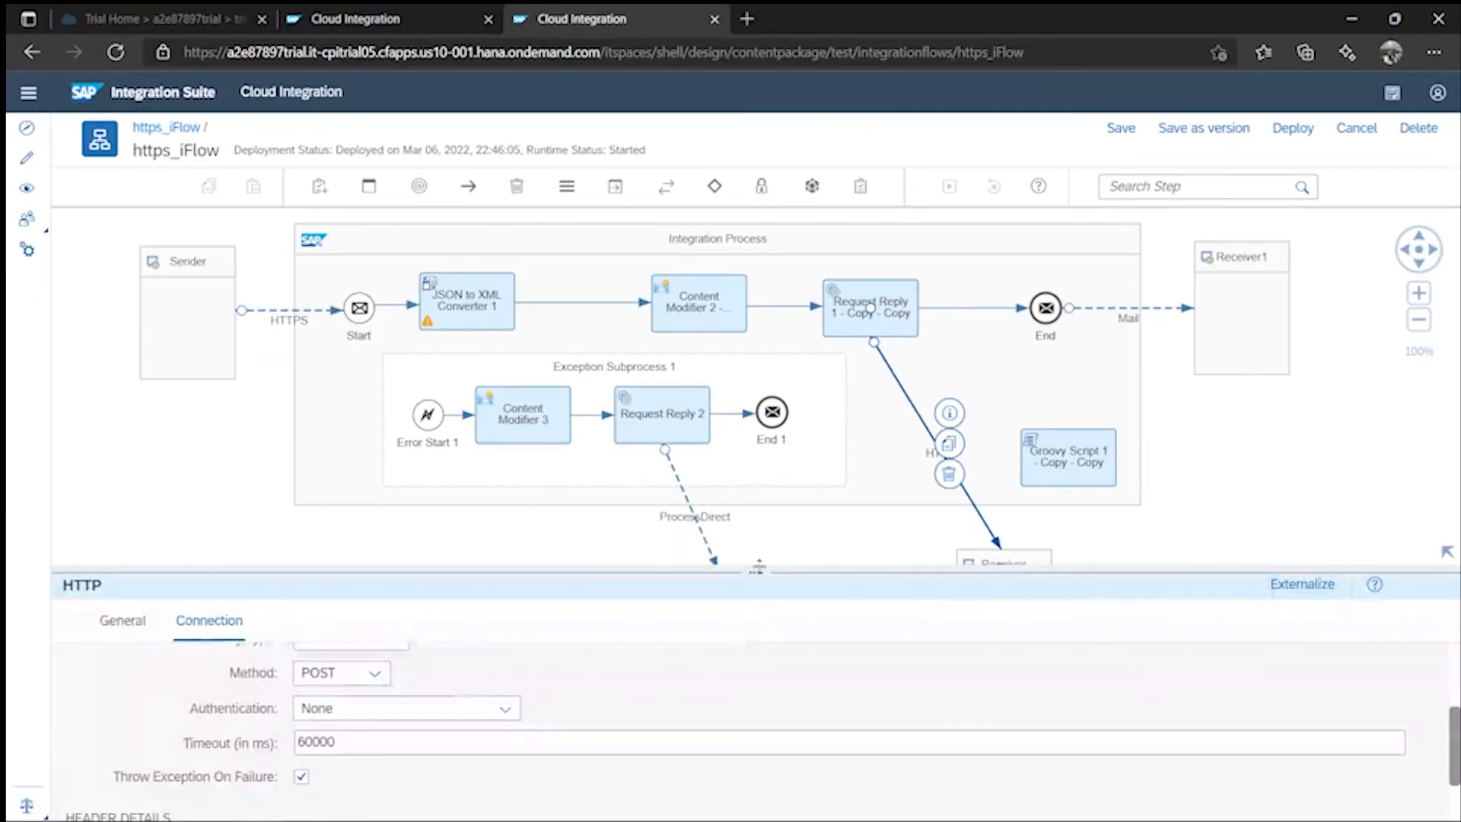
- Move the Groovy Script 1 - Copy - Copy shape up and left within the Integration Process
{"action": "left_click_drag", "start_coordinate": [757, 567], "coordinate": [809, 620]}
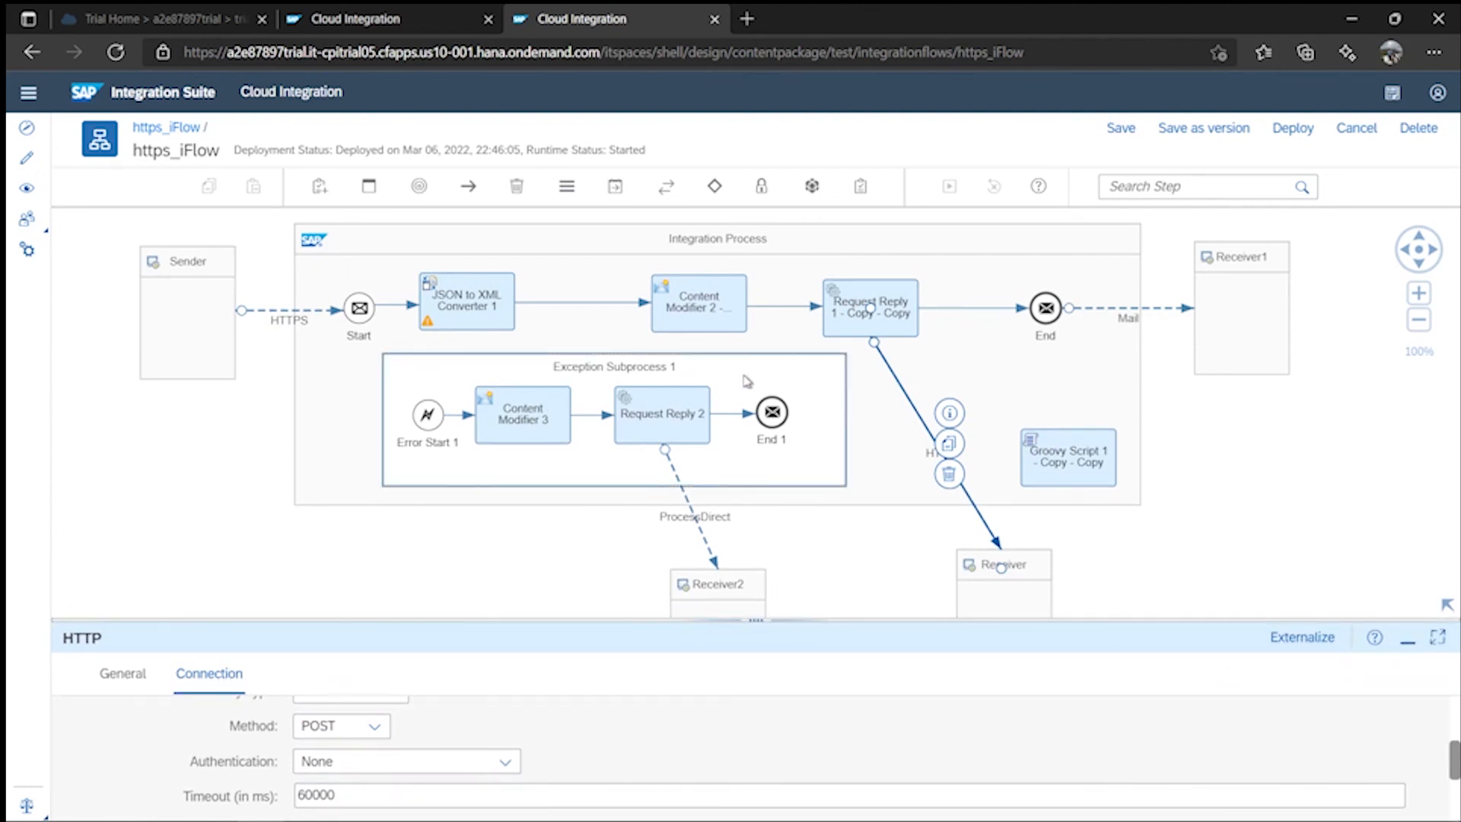
{"action": "left_click_drag", "start_coordinate": [1071, 456], "coordinate": [1064, 414]}
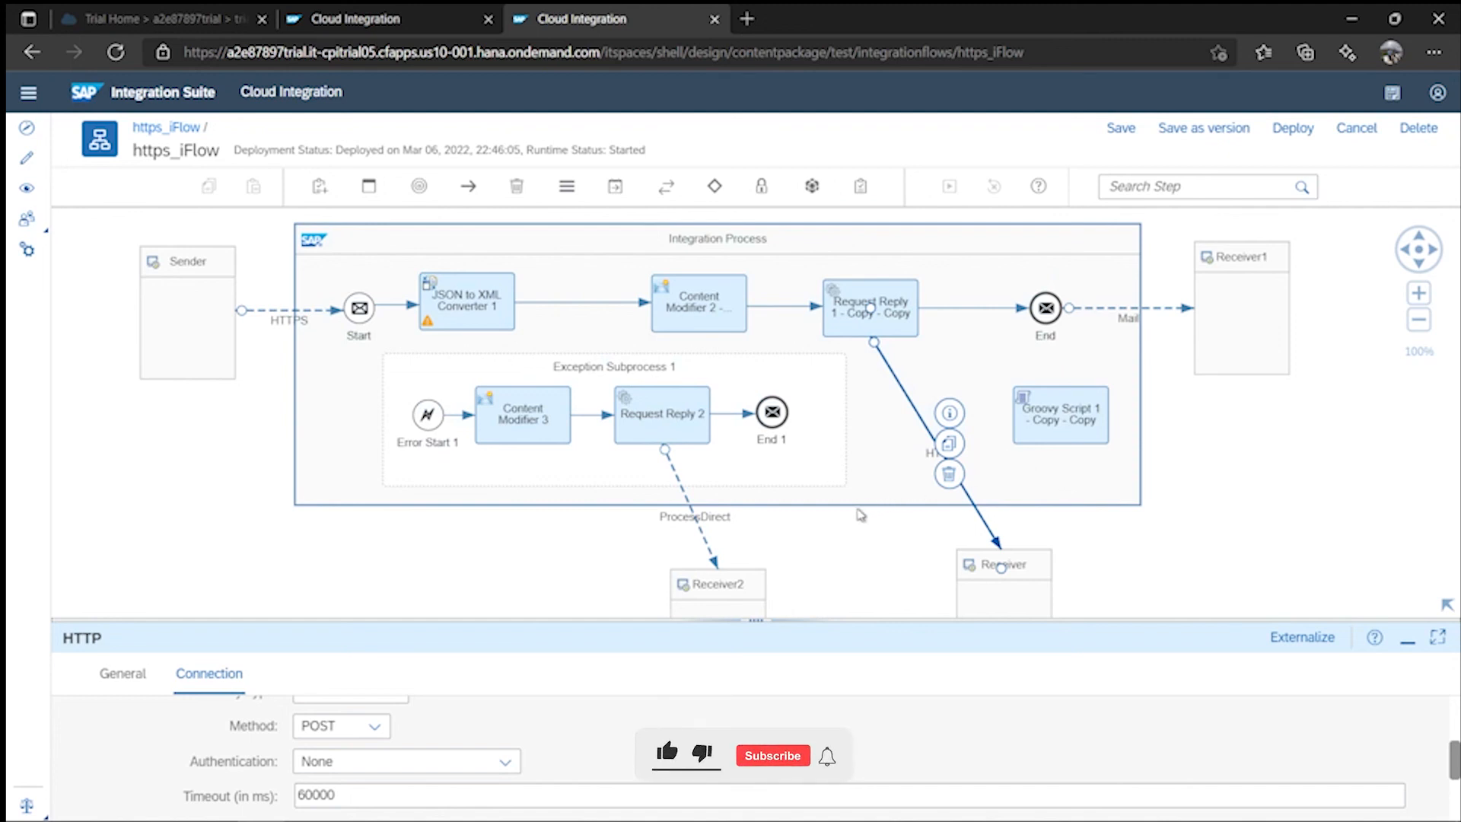
{"action": "left_click_drag", "start_coordinate": [758, 619], "coordinate": [321, 651]}
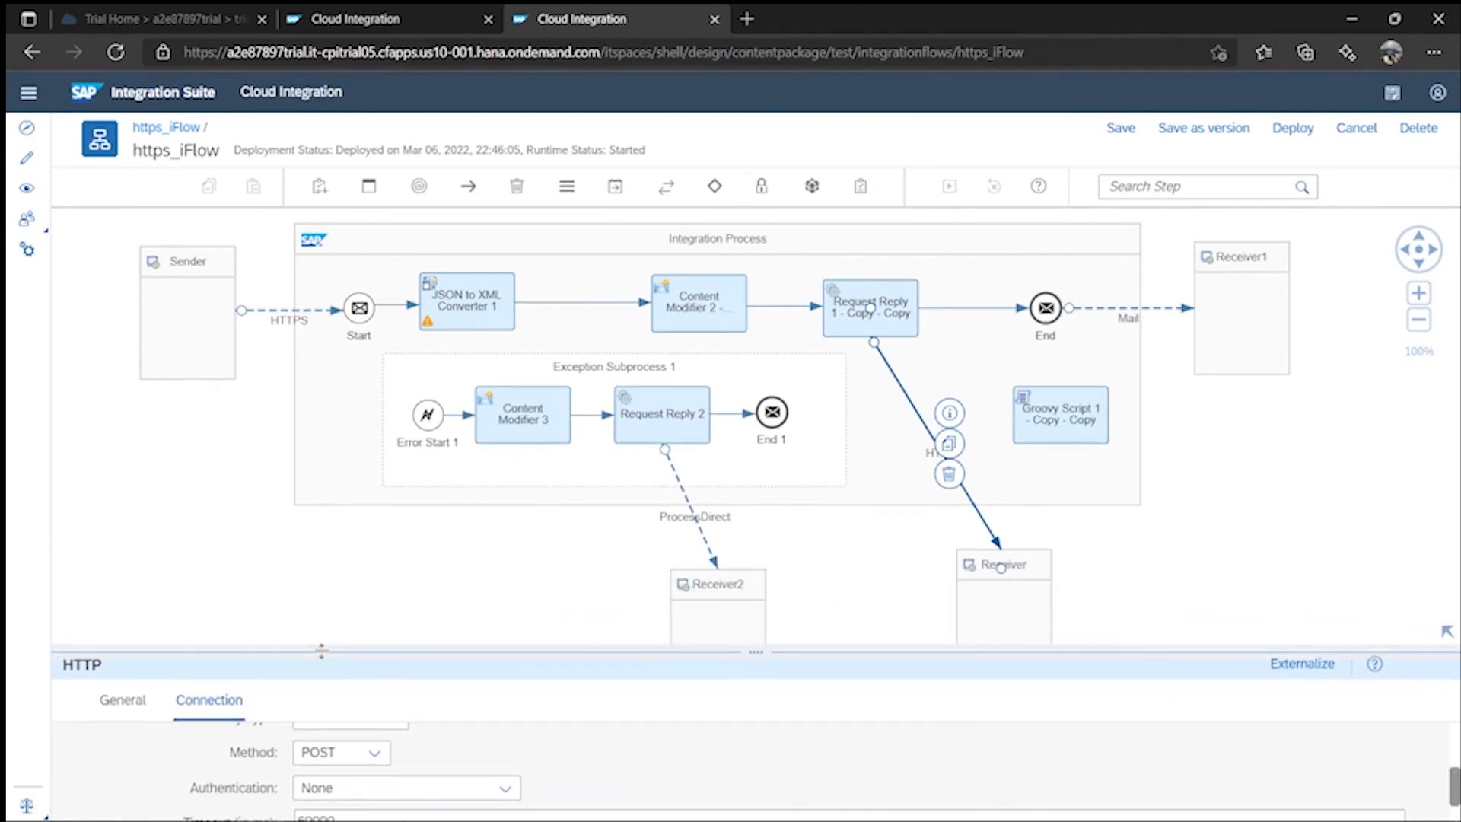